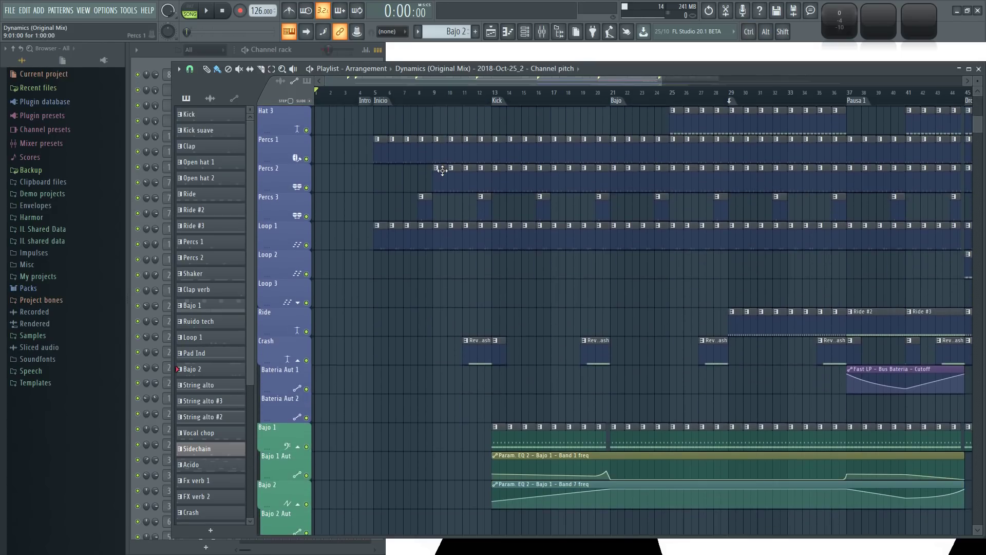
Step: Play the arrangement from the Inicio section and again from the Kick section to hear how the tracks build
scroll(415, 191, "up", 6)
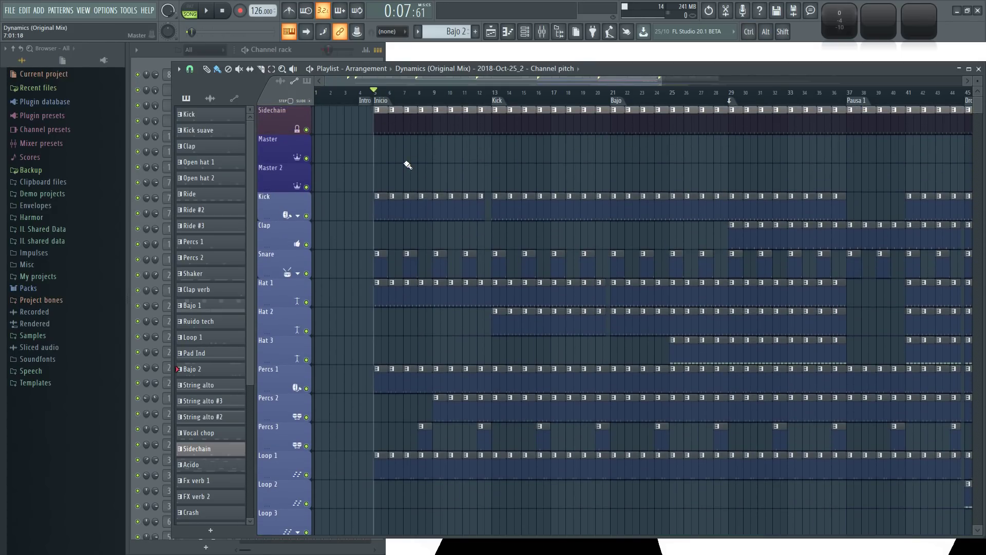
scroll(408, 165, "down", 3, "ctrl")
scroll(404, 163, "down", 5)
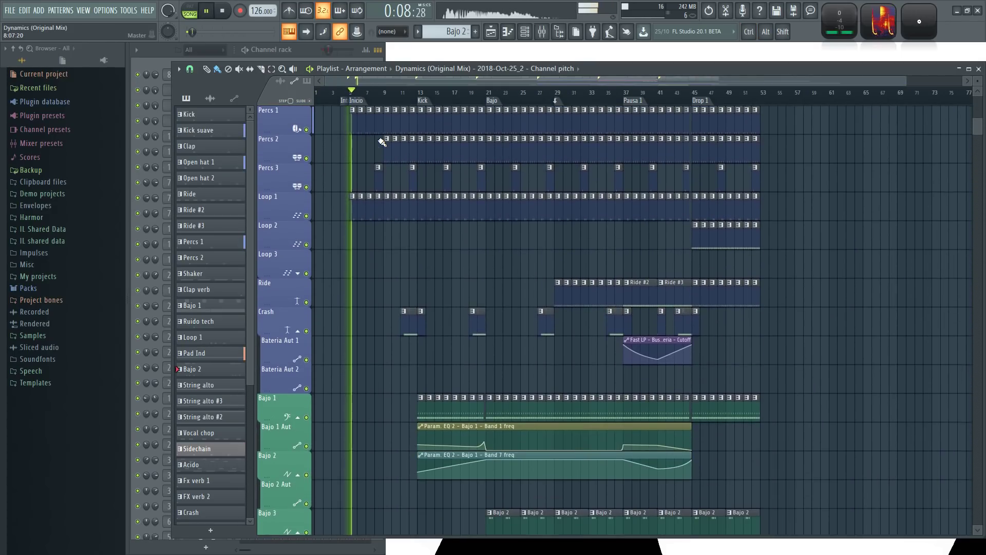
scroll(385, 151, "up", 4, "ctrl")
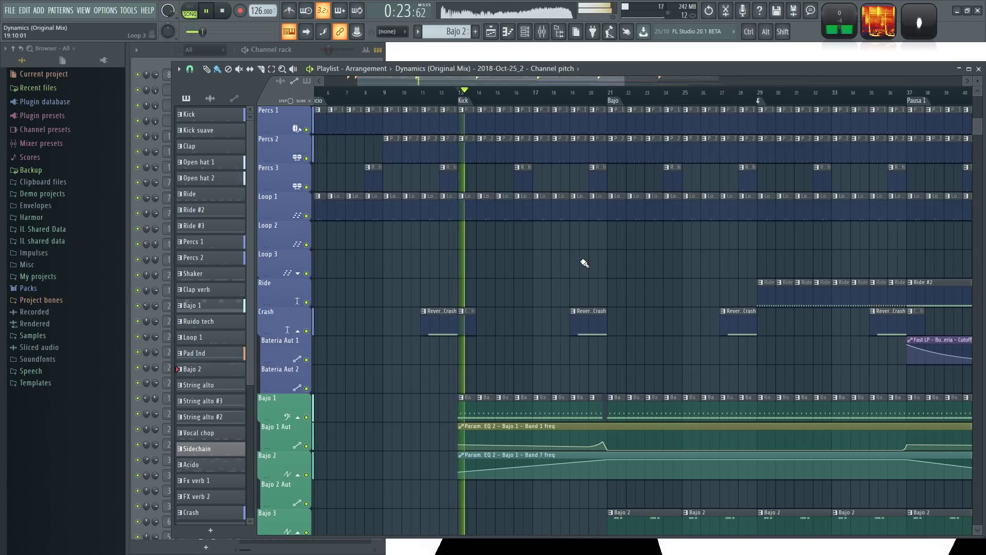
scroll(598, 265, "up", 3, "ctrl")
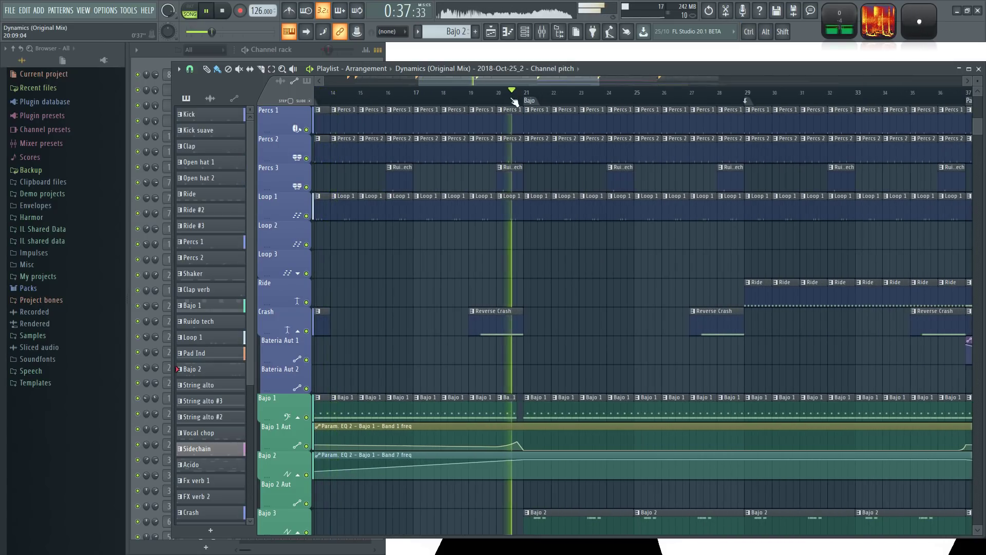
Step: Play the transition into the Bajo section, followed by the section starting at bar 29
left_click_drag(665, 365, 465, 229)
left_click_drag(431, 199, 436, 213)
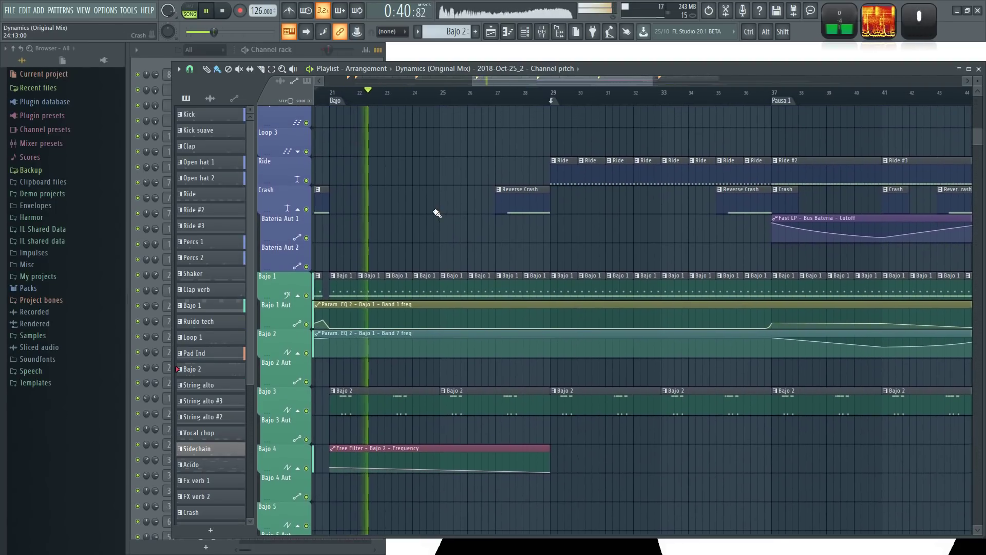
left_click(553, 96)
left_click_drag(618, 238, 488, 273)
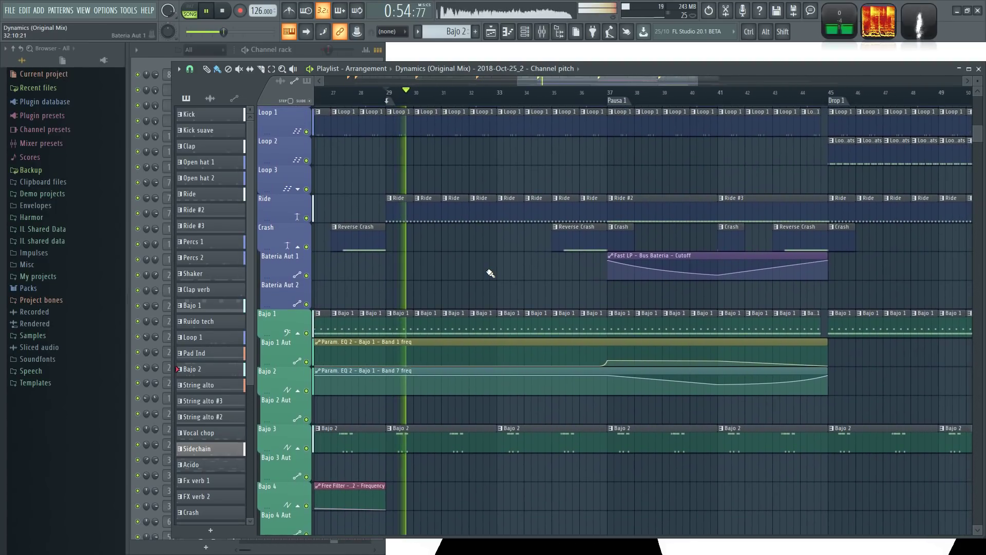
left_click_drag(606, 169, 509, 162)
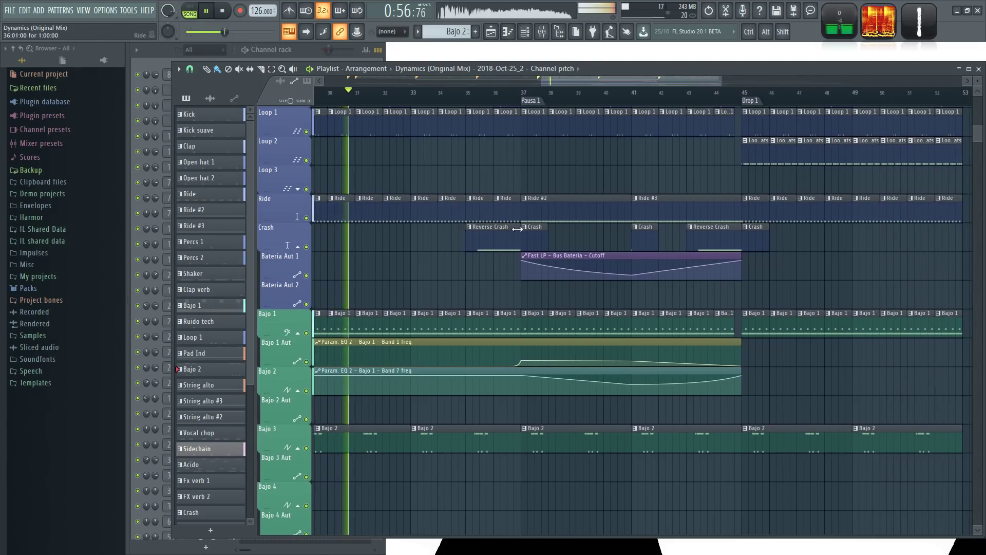
Step: Play the arrangement from the Pausa 1 marker into Drop 1 and stop playback
scroll(542, 264, "up", 4)
scroll(532, 262, "down", 3)
scroll(531, 262, "down", 5)
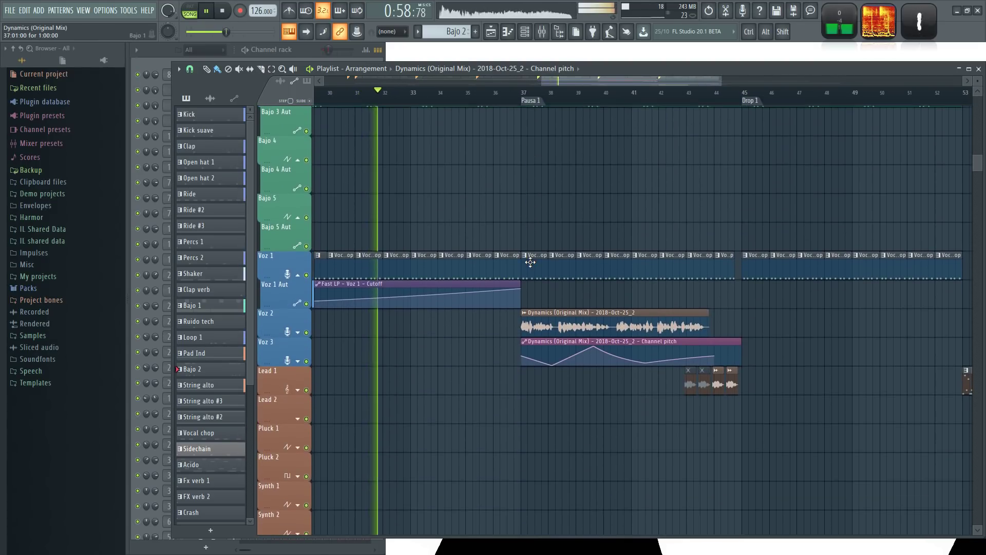
scroll(529, 257, "up", 2)
left_click(525, 95)
left_click_drag(675, 352, 600, 307)
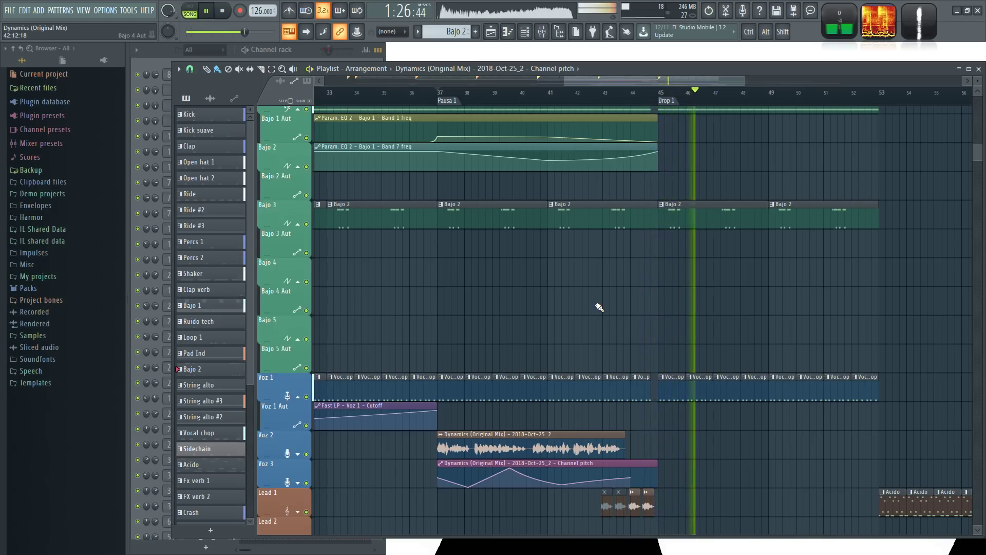
left_click_drag(754, 332, 635, 313)
key("space")
Step: Play the entry of the Acido pattern on Lead 1 at bar 53 and stop playback
left_click_drag(518, 307, 568, 297)
scroll(494, 297, "up", 3)
key("ctrl+s")
left_click_drag(715, 296, 557, 282)
scroll(664, 279, "down", 3)
left_click_drag(760, 275, 711, 283)
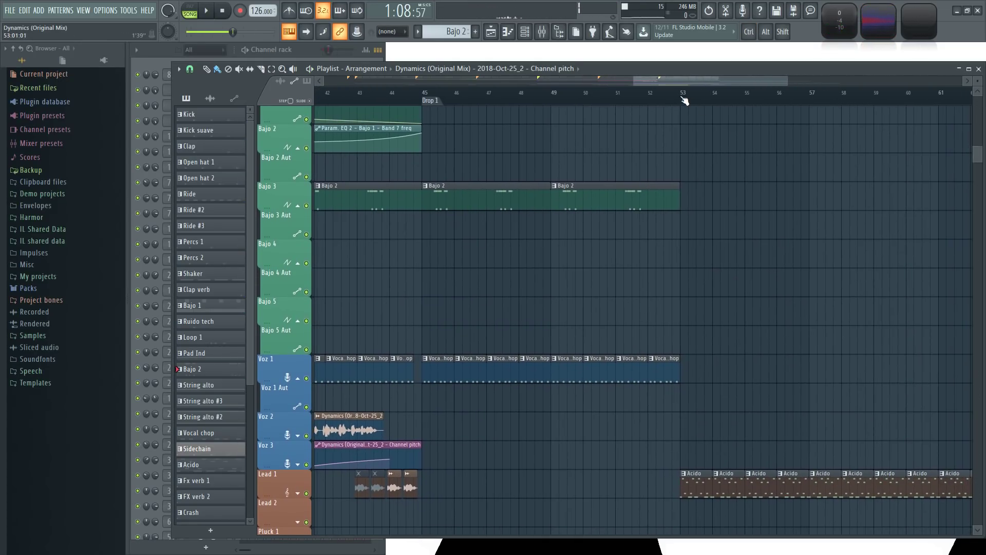
key("space")
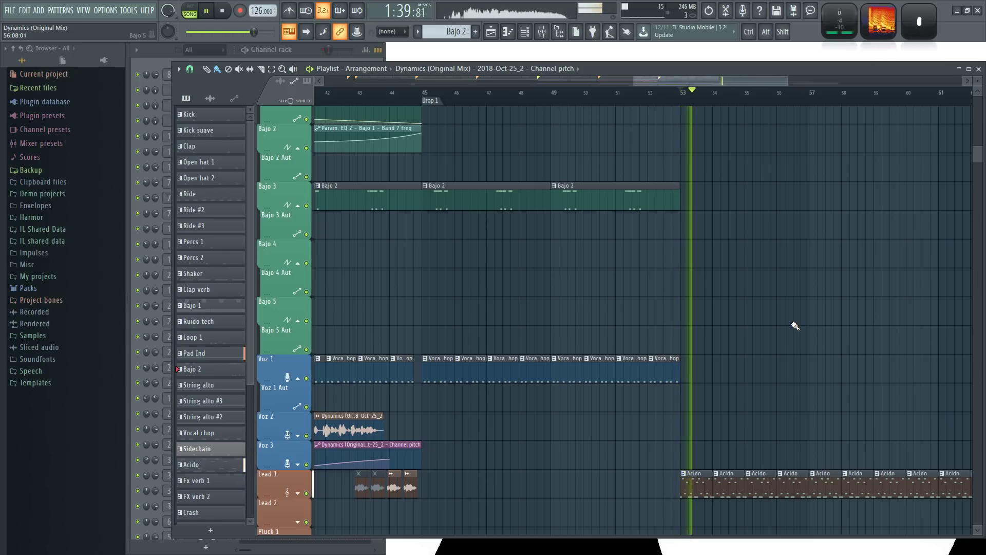
key("space")
Step: Examine the drum, bass and automation tracks between Pausa 1 and the end of Drop 1
scroll(756, 408, "down", 4)
scroll(505, 308, "up", 5)
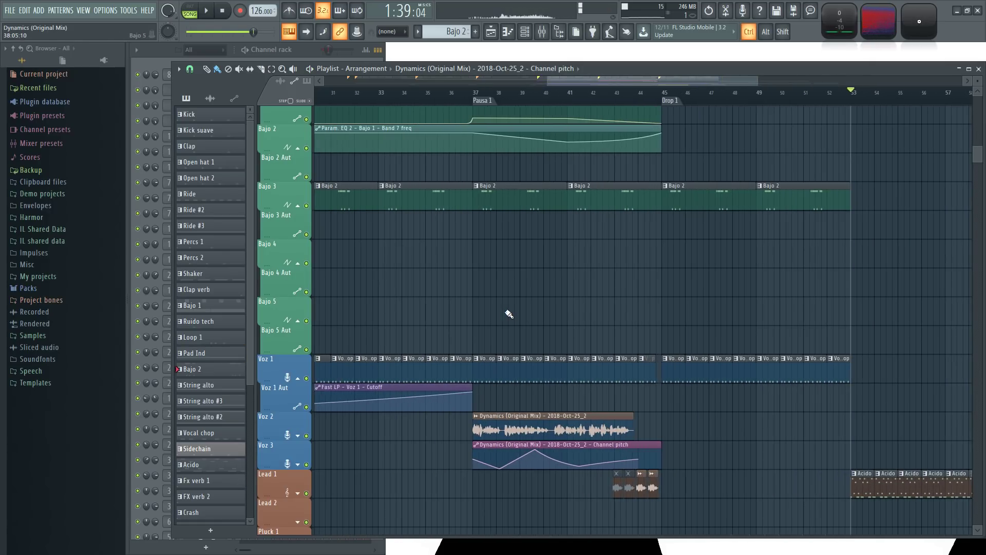
left_click_drag(531, 296, 582, 267)
scroll(582, 269, "up", 2)
scroll(660, 286, "up", 7)
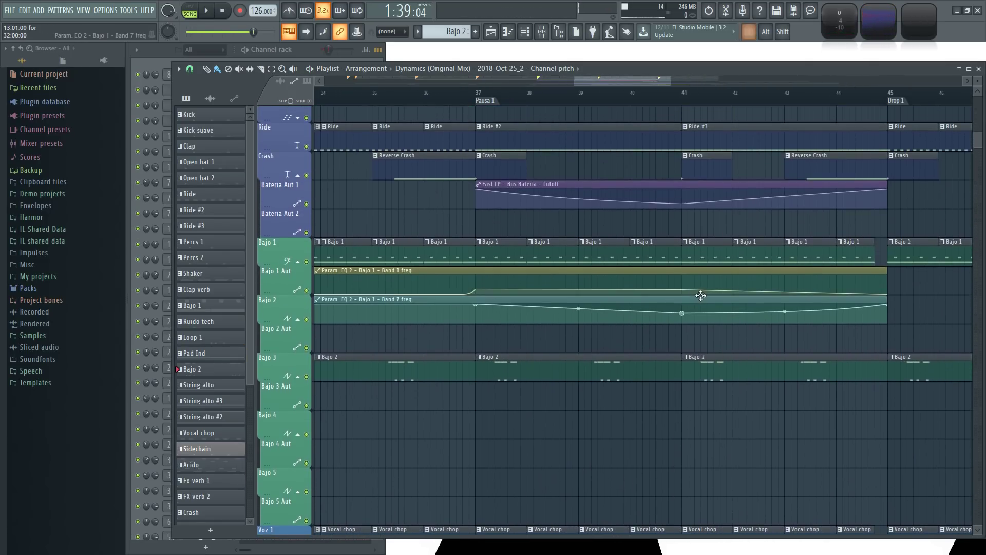
scroll(700, 295, "down", 3)
left_click_drag(904, 307, 574, 380)
scroll(517, 374, "up", 2)
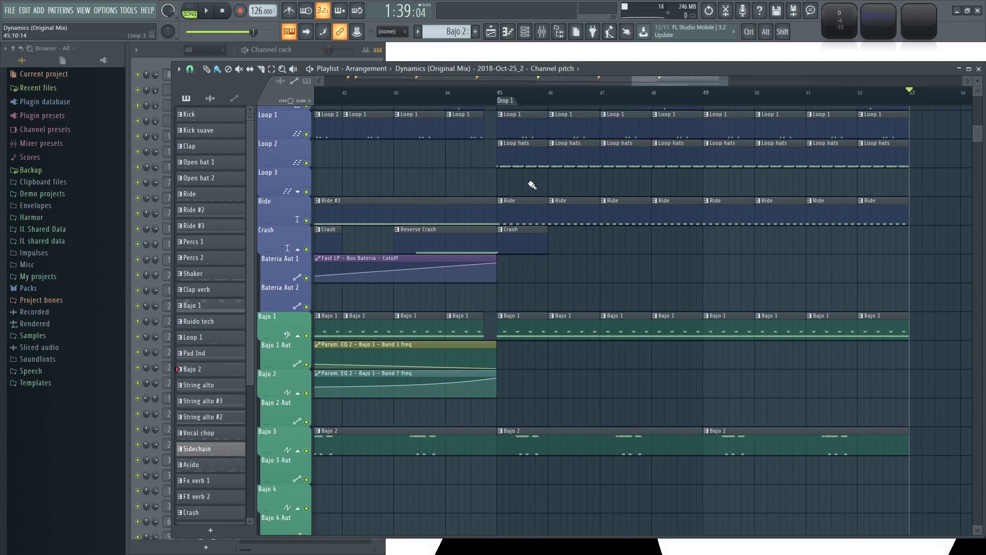
Step: Select the Loop hats pattern from the Loop 2 track and view its channels in the channel rack
left_click(515, 148)
left_click(312, 52)
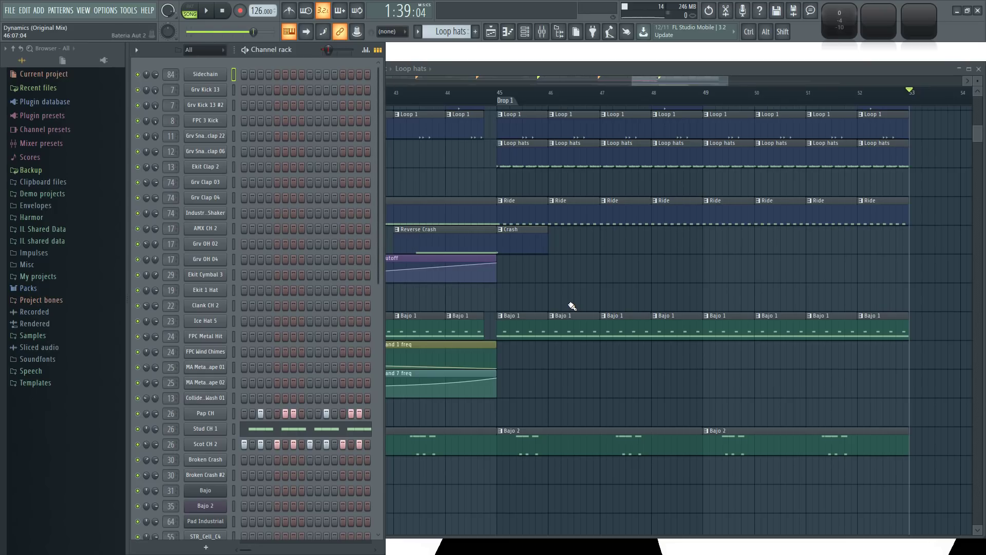
left_click(536, 294)
scroll(524, 293, "up", 1)
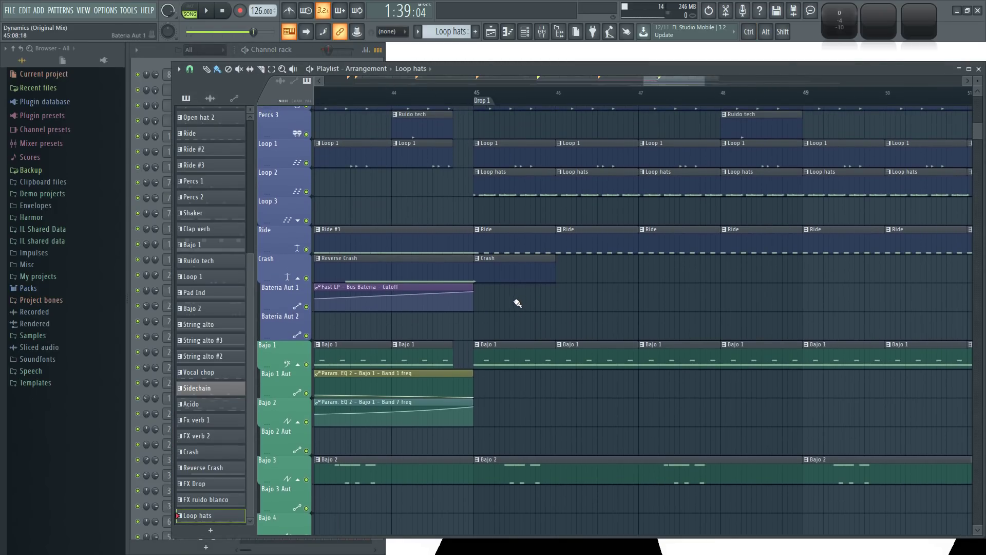
Step: Play the song from just before Drop 1 to hear the Loop hats with the other tracks
scroll(509, 284, "up", 1)
left_click(462, 93)
key("space")
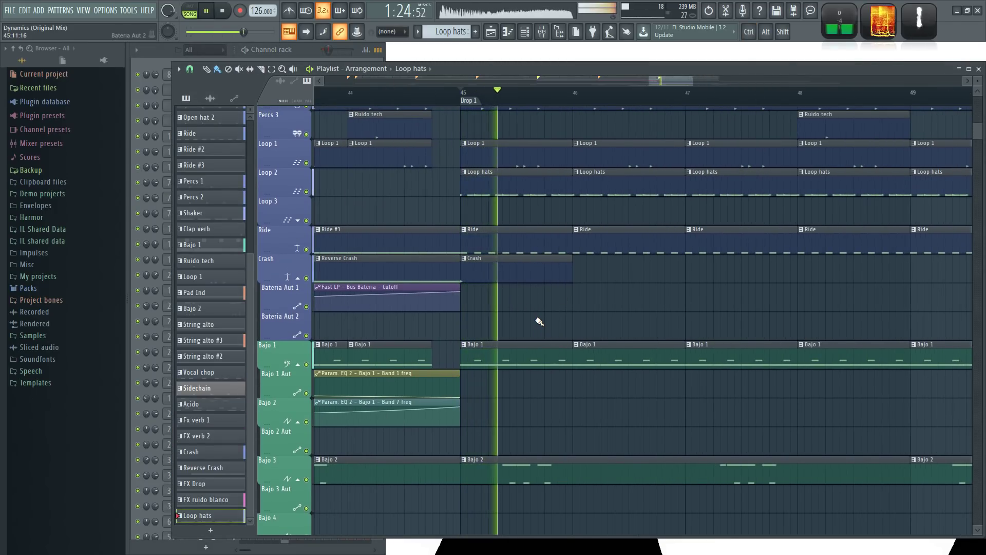
scroll(550, 323, "down", 2)
scroll(678, 318, "down", 2)
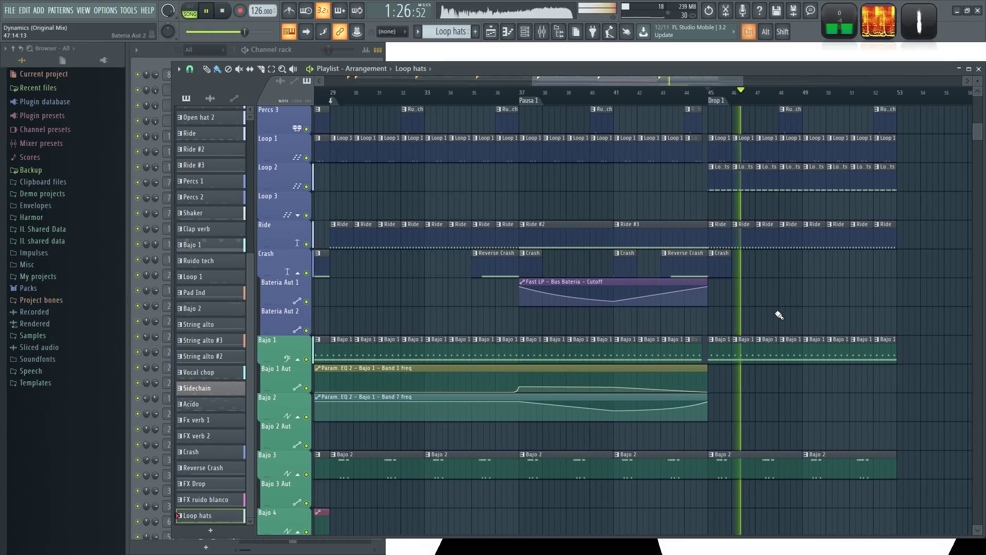
scroll(822, 319, "up", 1)
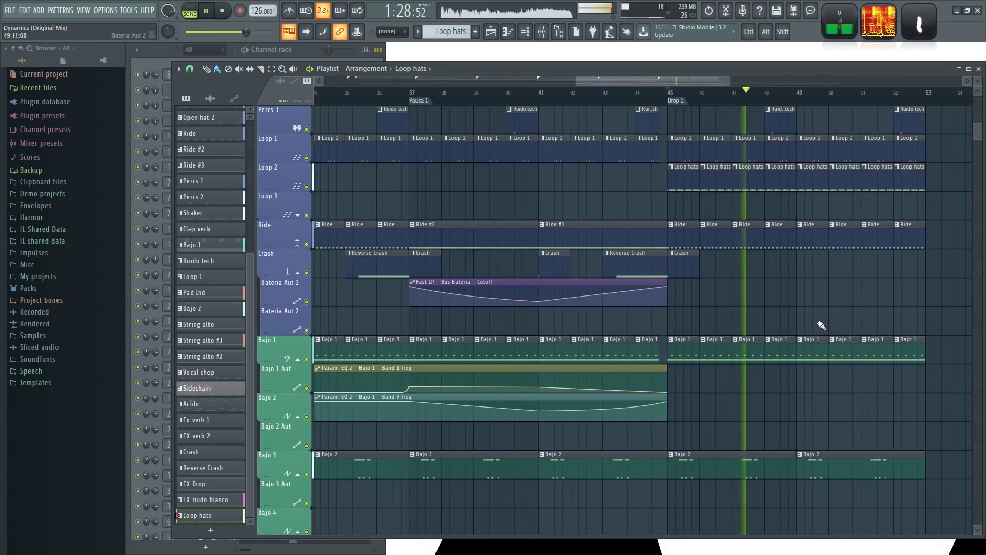
Step: Check the Loop hats channels in the channel rack during playback, return to the playlist and stop the song
left_click(267, 59)
right_click(205, 75)
left_click(319, 117)
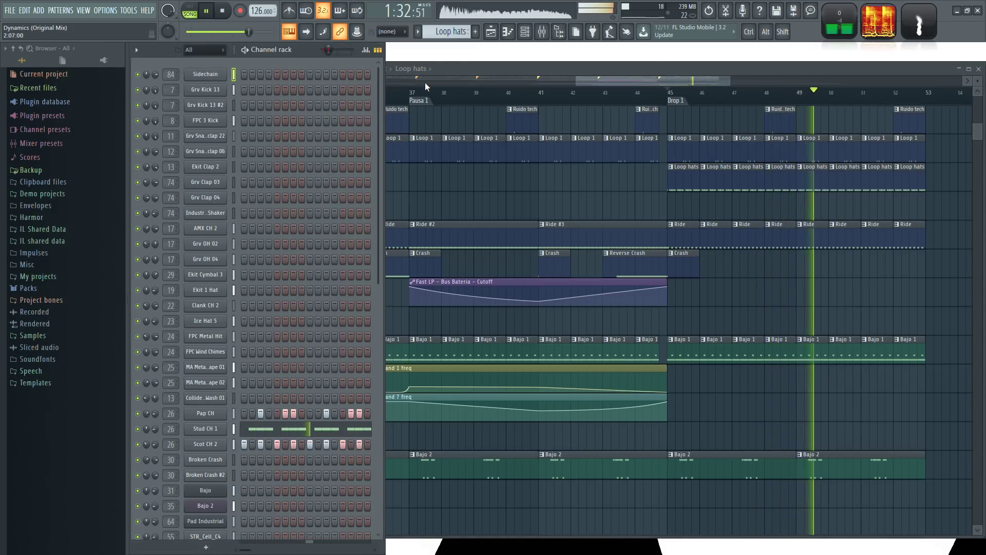
left_click(615, 190)
key("space")
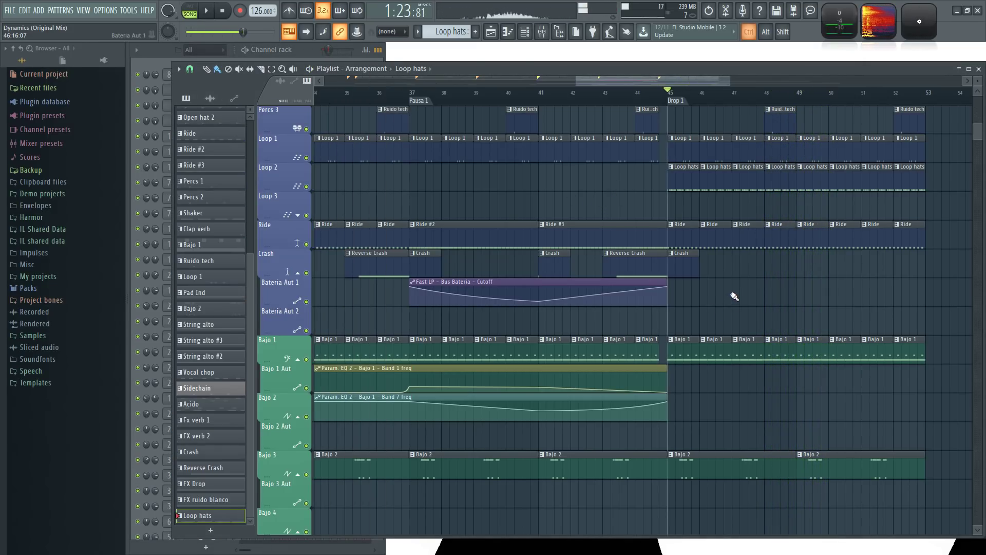
Step: Examine the Drop 1 tracks, the Pausa 1 vocal with its pitch automation, and the vocal slices on Lead 1
scroll(735, 296, "up", 2, "ctrl")
scroll(705, 324, "up", 3)
scroll(722, 366, "down", 6)
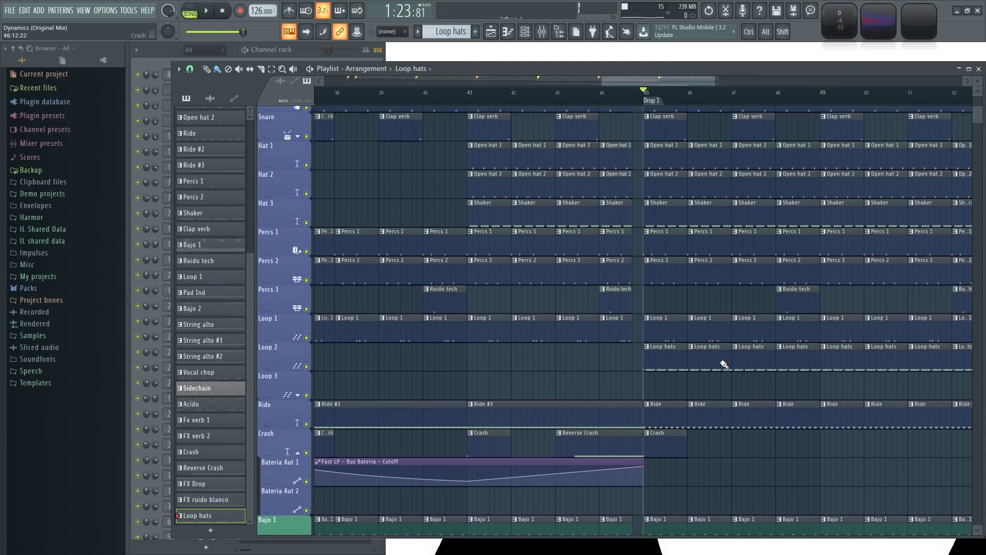
scroll(719, 374, "down", 12)
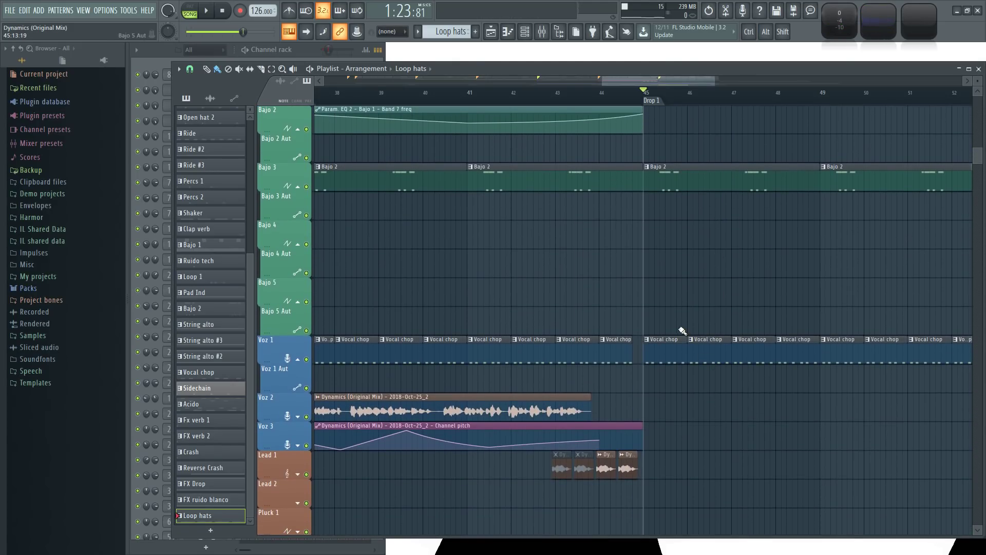
left_click_drag(530, 383, 726, 358)
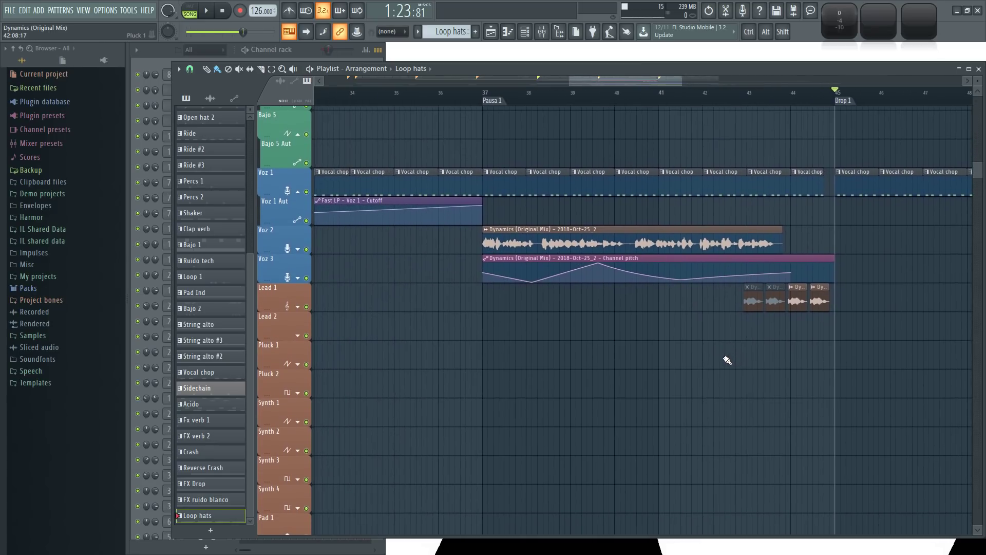
left_click_drag(661, 393, 580, 430)
scroll(721, 374, "up", 4)
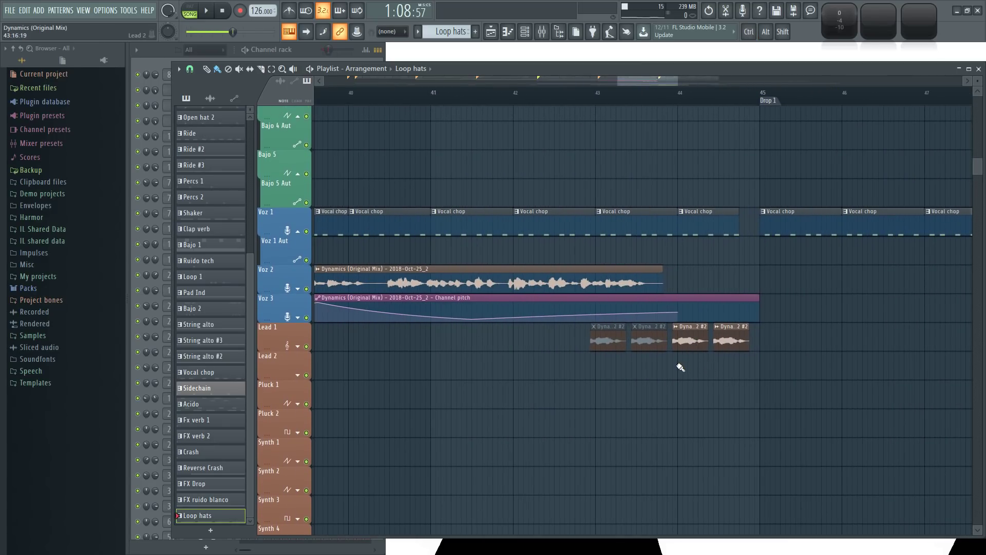
scroll(654, 375, "up", 1)
Step: Play the unmuted vocal slices on Lead 1 just before Drop 1
left_click(678, 97)
key("space")
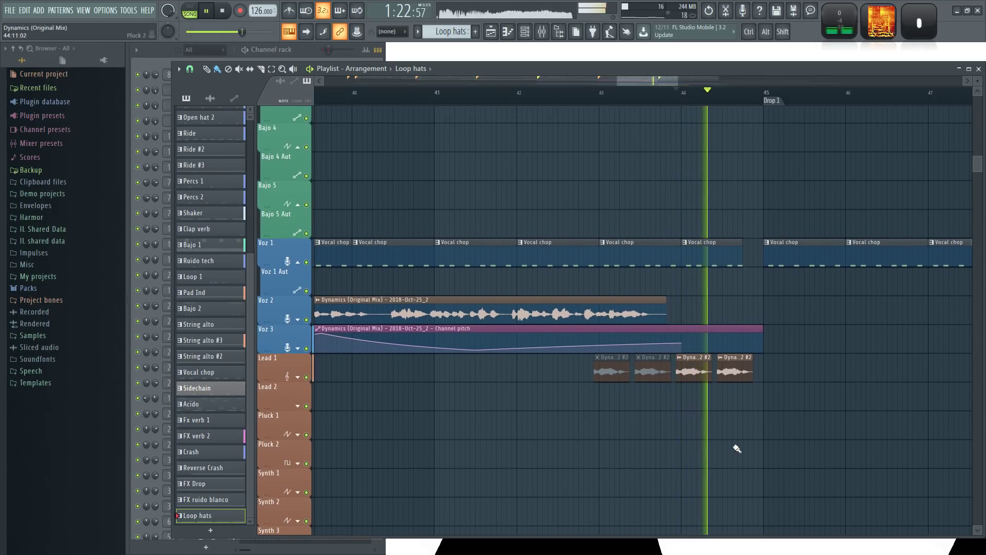
key("space")
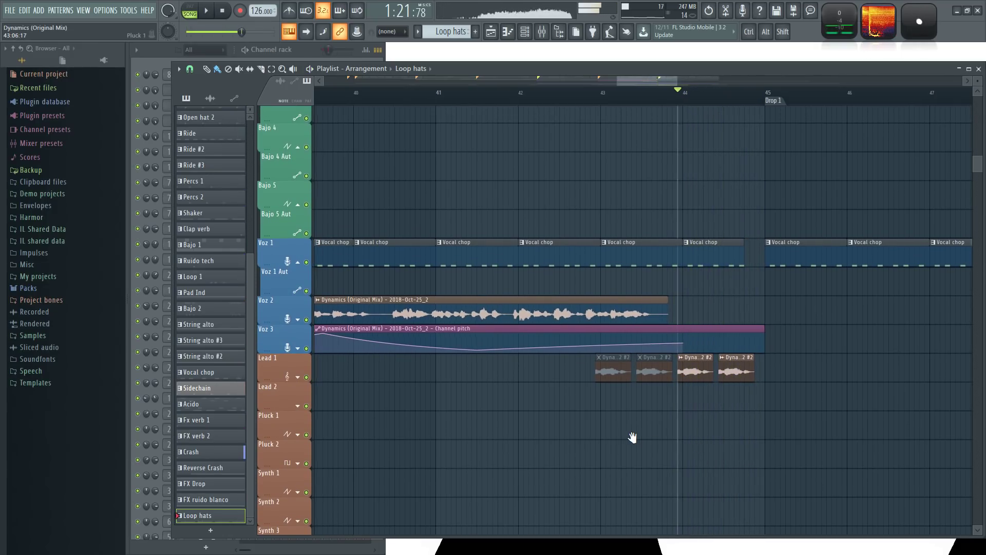
left_click_drag(630, 437, 680, 422)
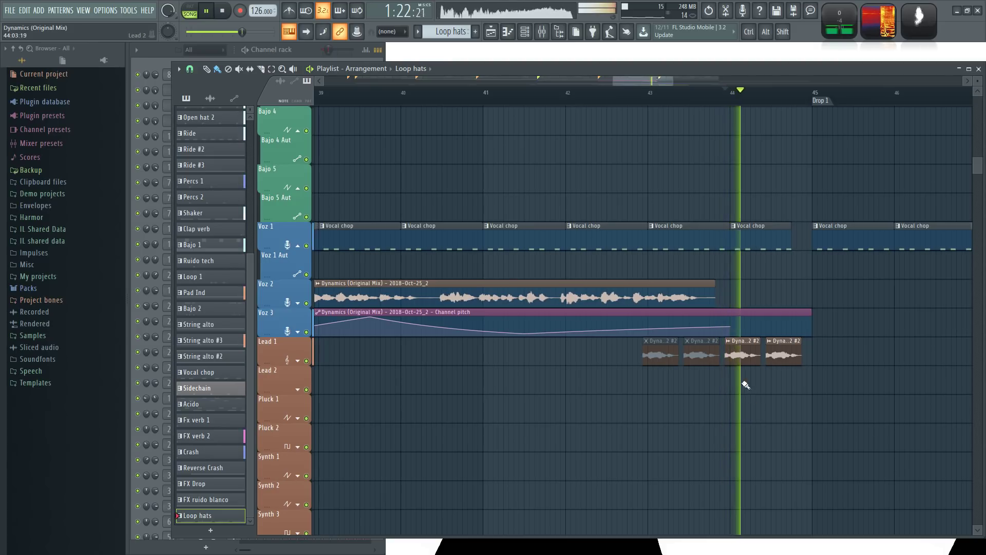
Step: View the sampler settings of the first unmuted vocal slice on Lead 1 and close them
double_click(739, 358)
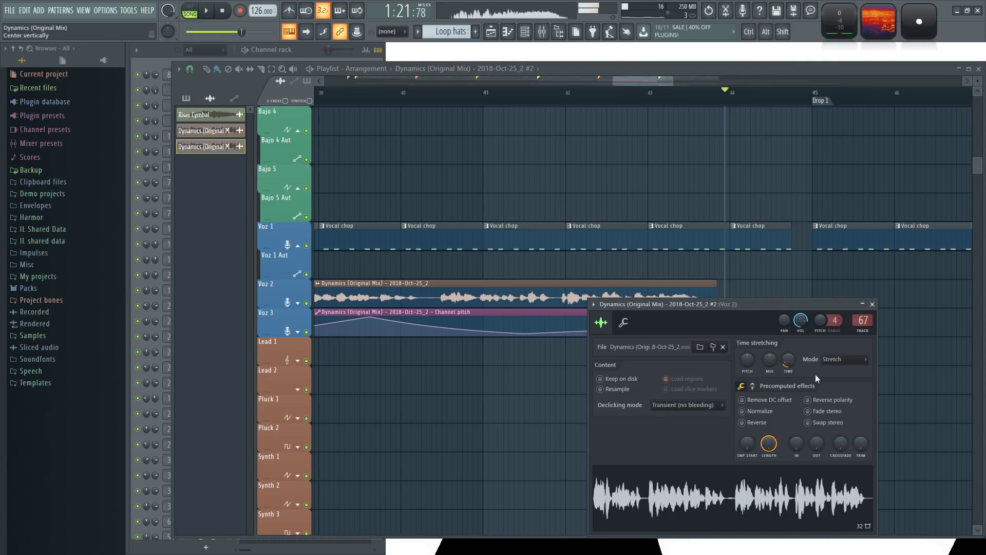
left_click(872, 304)
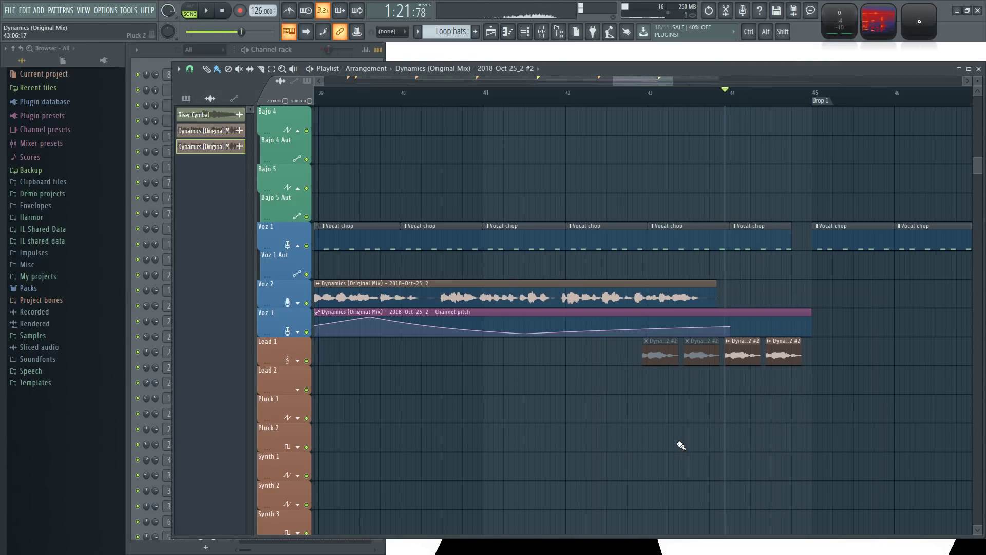
Step: Reopen the sampler settings of the vocal slice on Lead 1 near bar 44
scroll(681, 446, "left", 3)
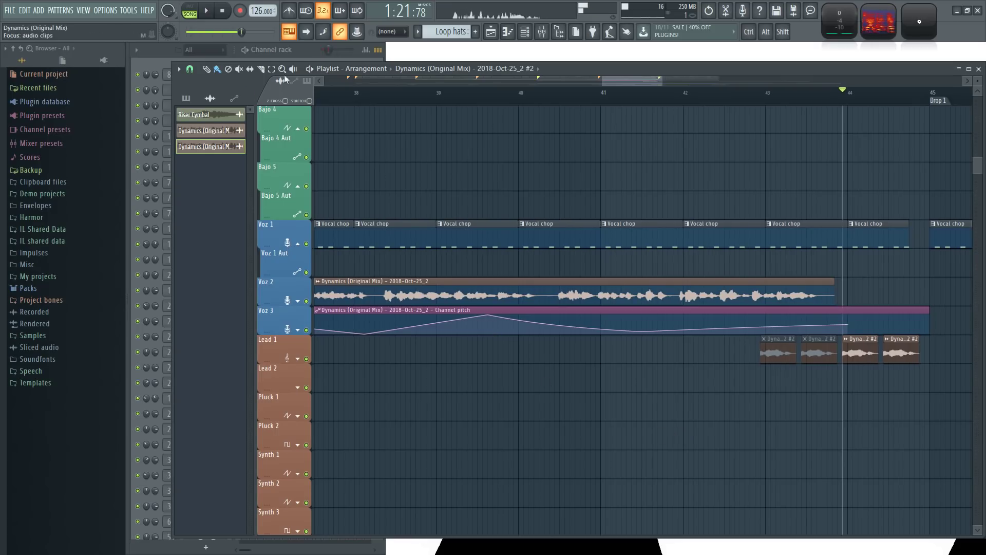
left_click(316, 53)
right_click(474, 179)
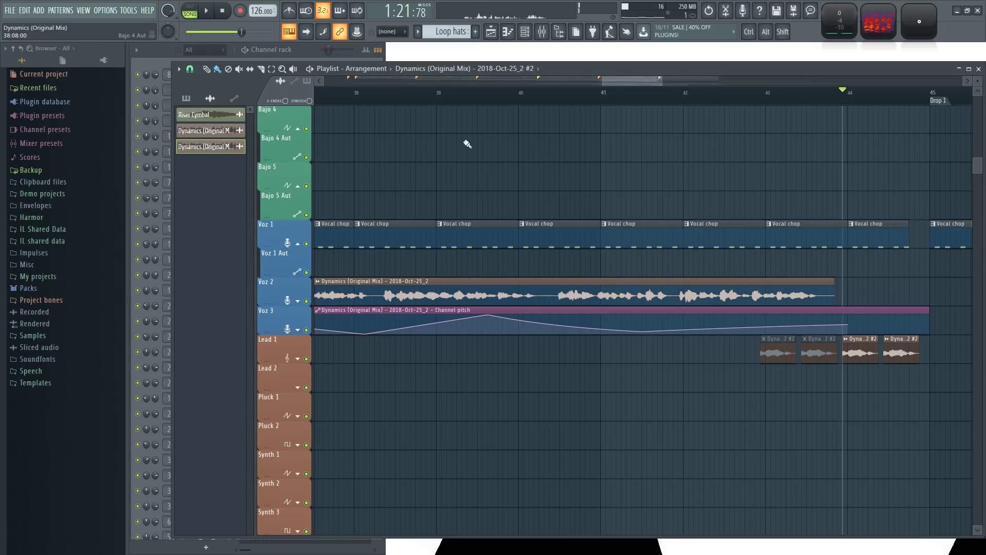
left_click_drag(779, 174, 534, 182)
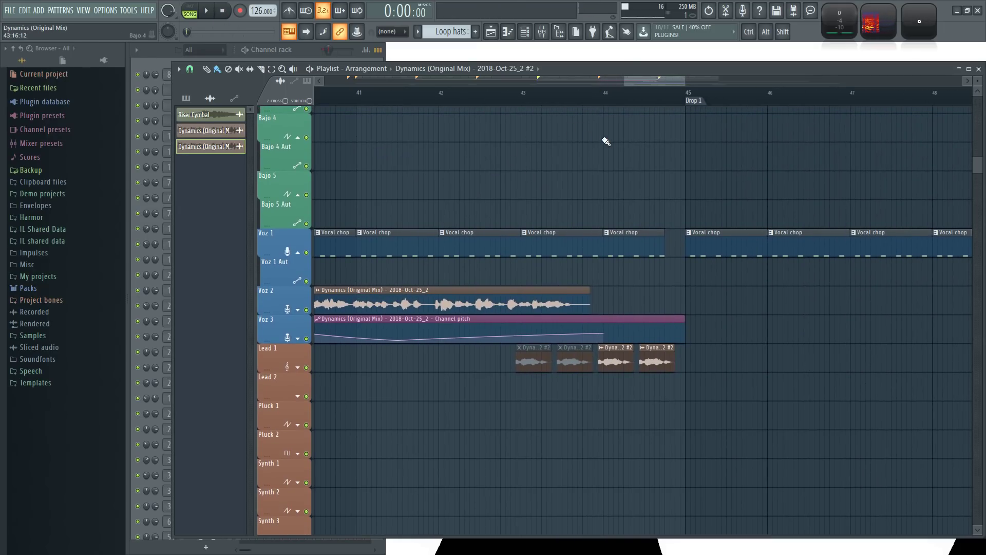
scroll(603, 141, "up", 2)
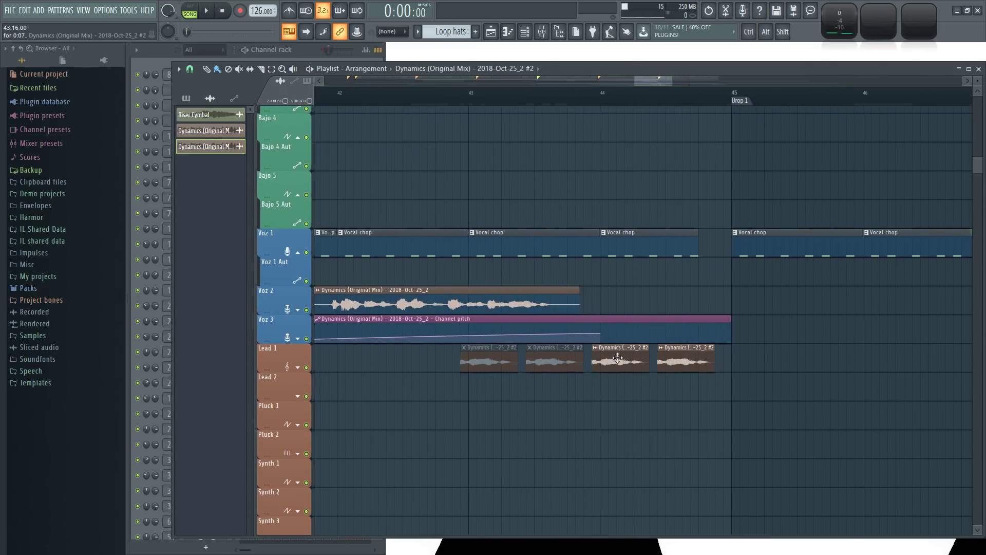
double_click(618, 358)
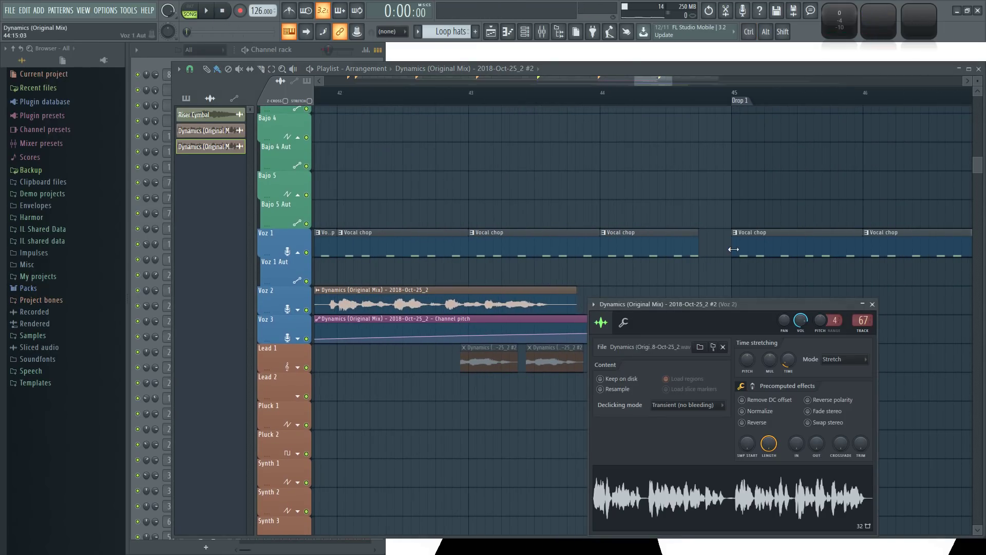
Step: Close the sampler settings and play the vocals from bar 42 towards Drop 1
left_click(872, 305)
left_click(482, 99)
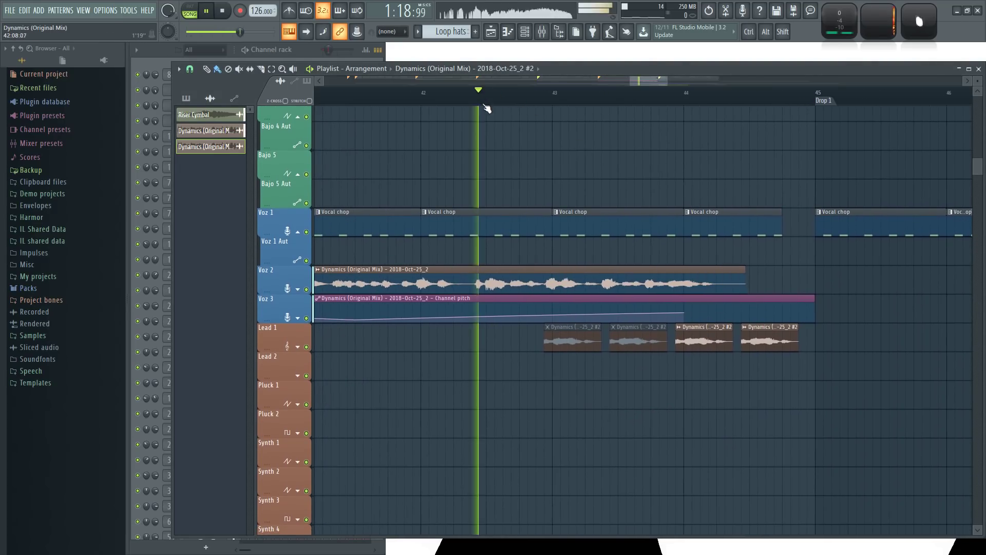
key("space")
scroll(606, 419, "down", 3)
left_click_drag(592, 418, 651, 406)
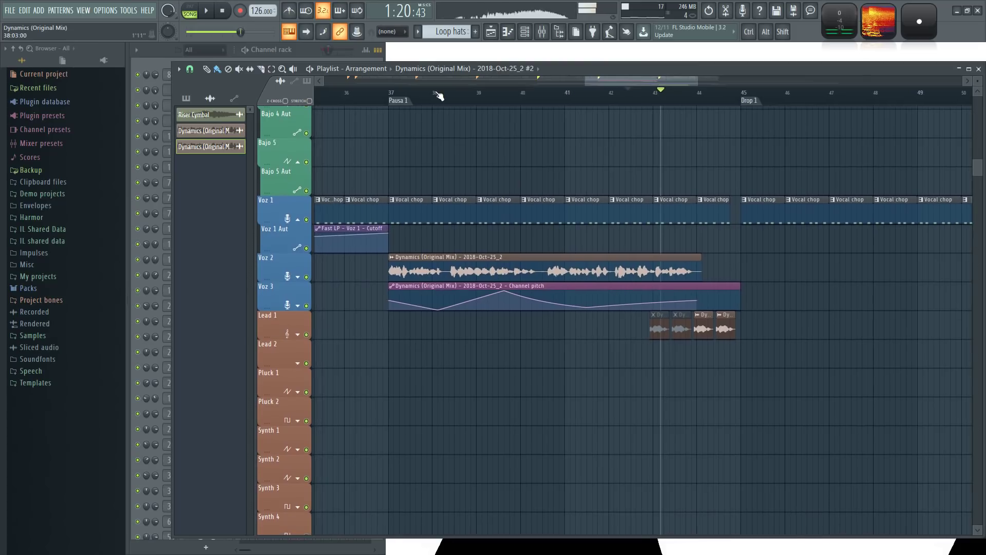
Step: Solo the Voz 2, Voz 3 and Lead 1 tracks and play the vocals through Pausa 1
left_click(307, 277, "ctrl")
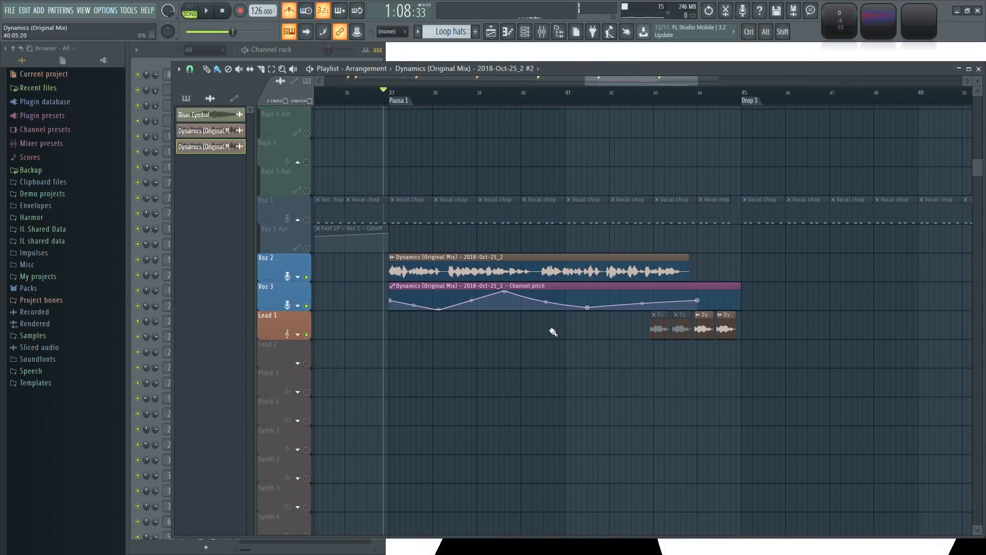
key("space")
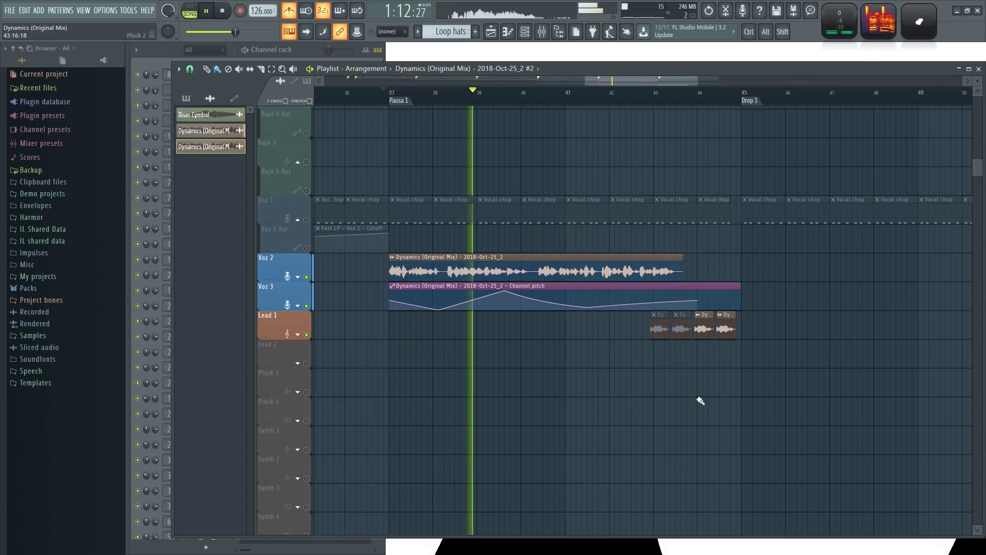
scroll(755, 407, "up", 2)
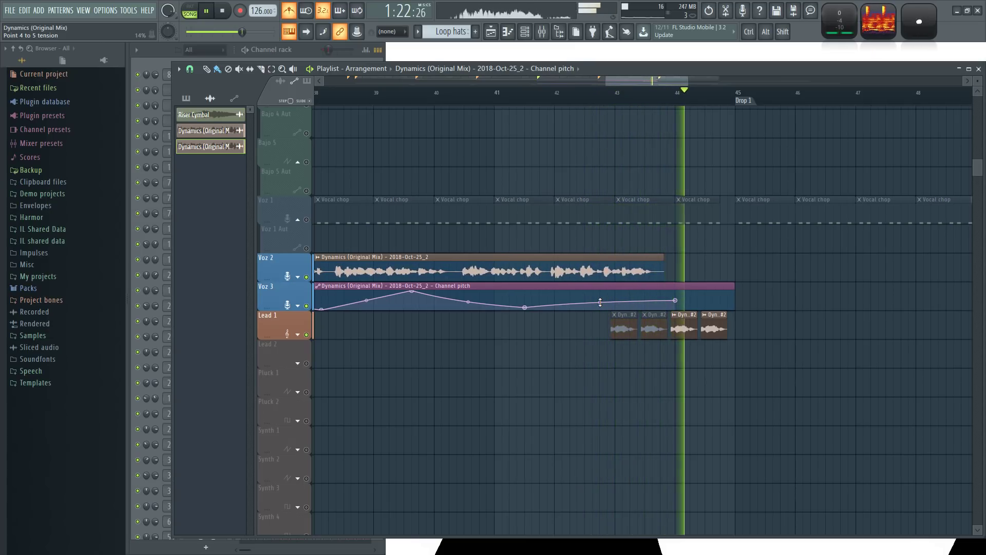
scroll(549, 362, "left", 2)
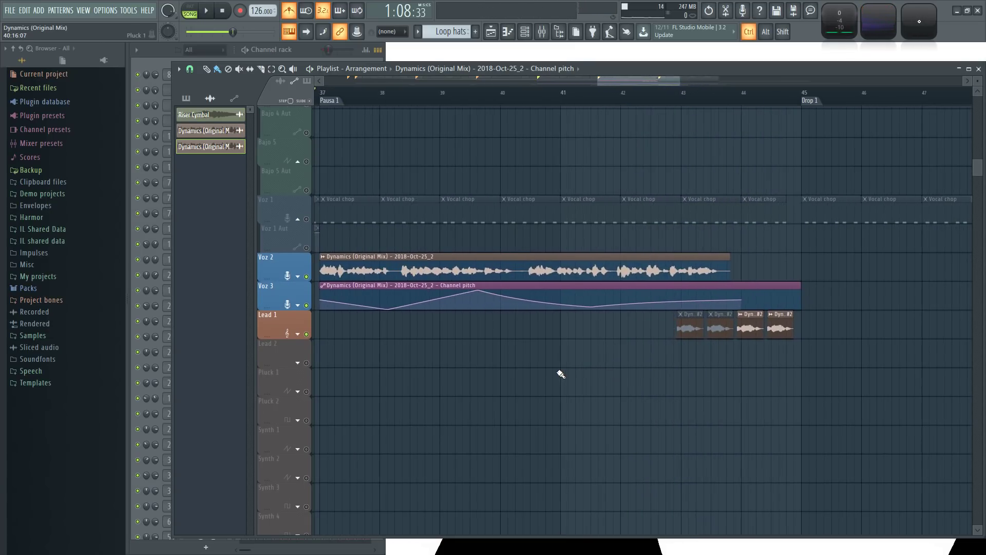
left_click_drag(473, 364, 505, 368)
Step: Unsolo the vocal tracks and play Pausa 1 into Drop 1 with the full arrangement
left_click(307, 281, "ctrl")
left_click(306, 281, "ctrl")
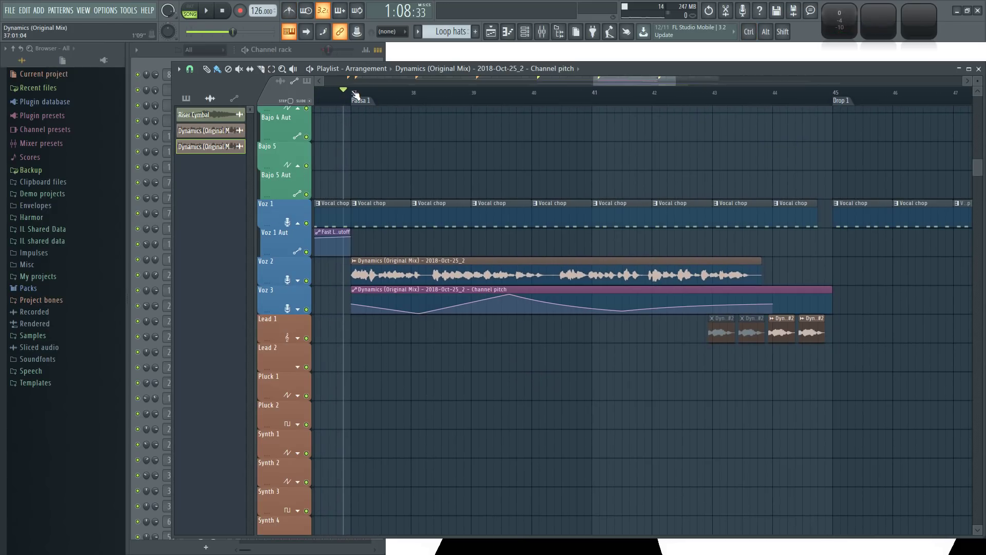
key("space")
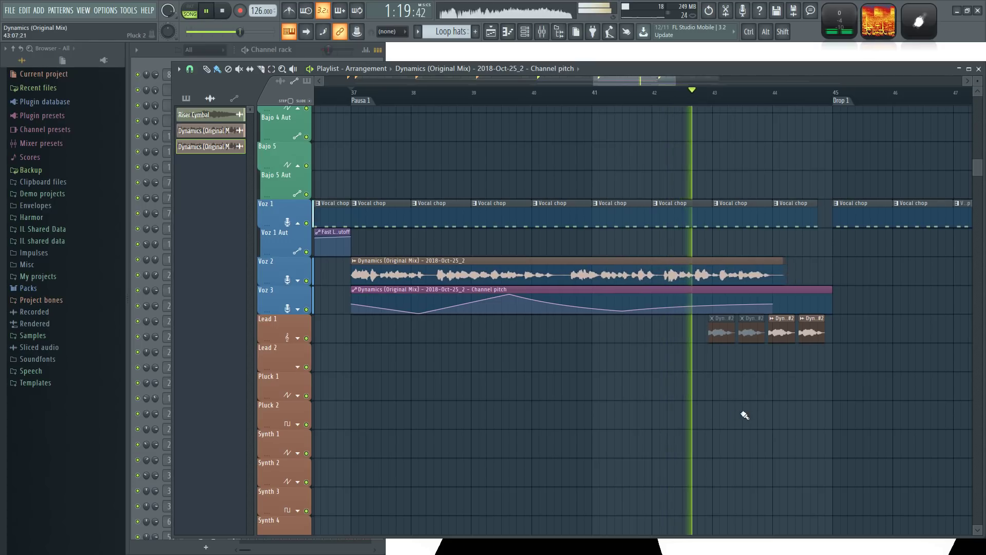
left_click_drag(792, 399, 655, 388)
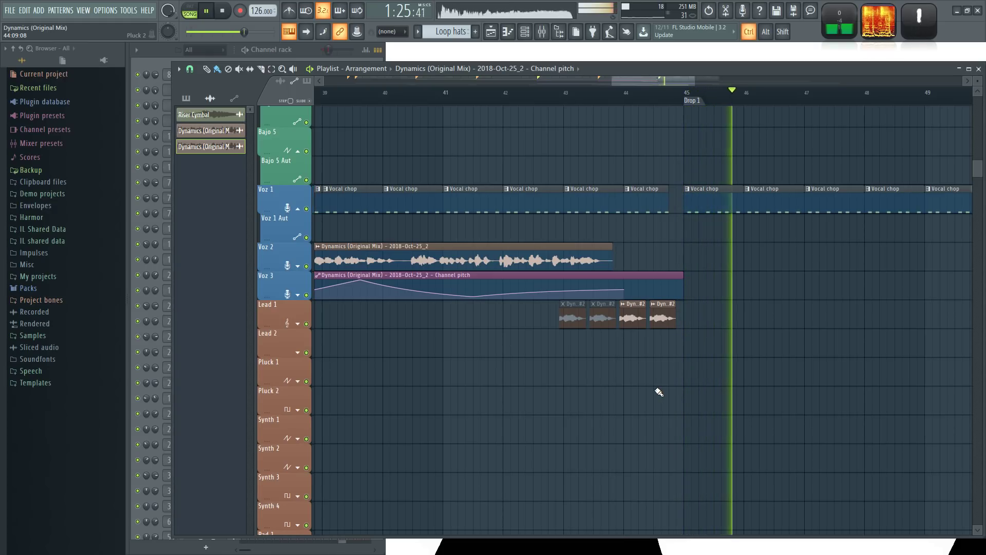
Step: Save the project and view the end of the Voz 2 vocal and the Lead 1 slices before Drop 1
scroll(659, 392, "down", 1)
key("ctrl+s")
scroll(658, 392, "up", 1)
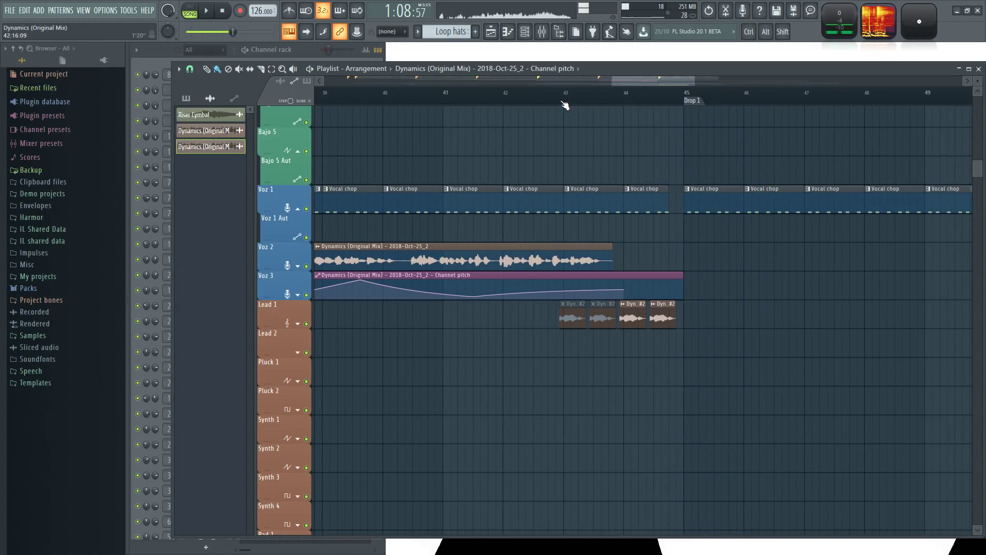
scroll(571, 308, "up", 1)
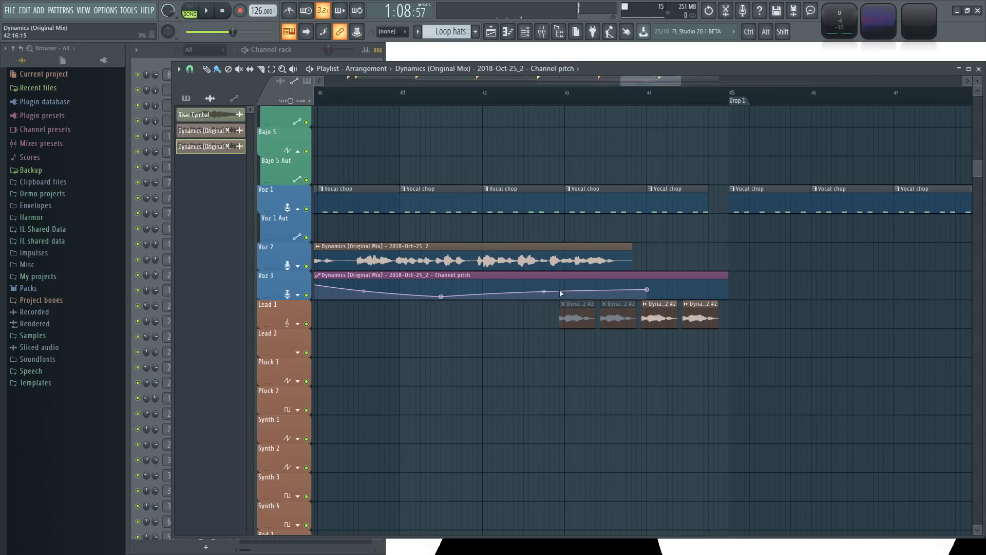
left_click_drag(762, 356, 751, 358)
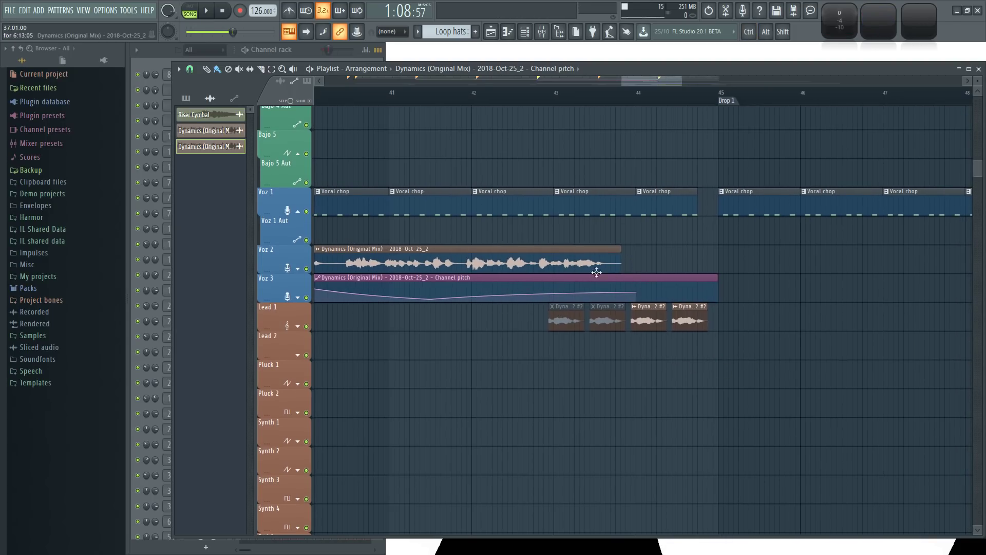
Step: Play the two unmuted vocal slices on Lead 1 around bar 44
scroll(676, 348, "up", 1)
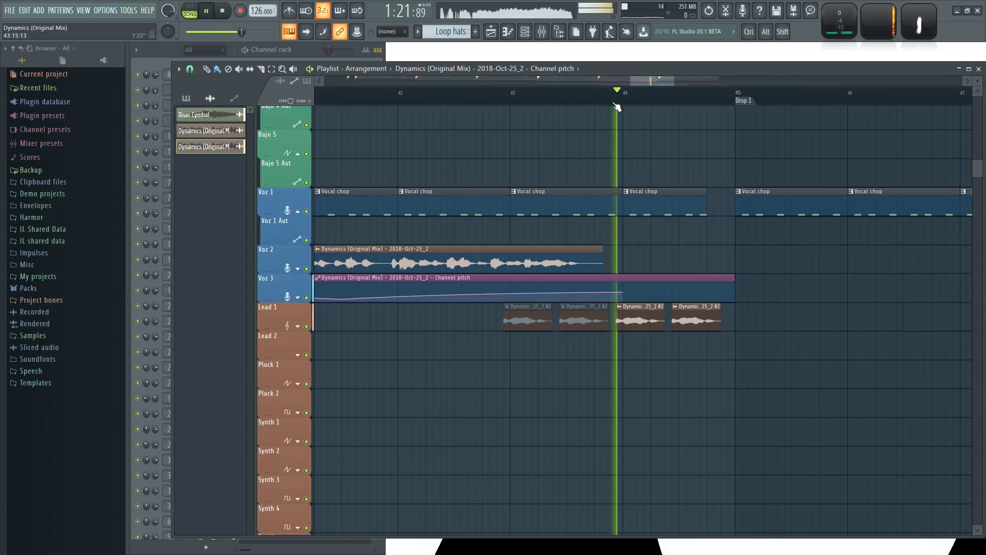
key("space")
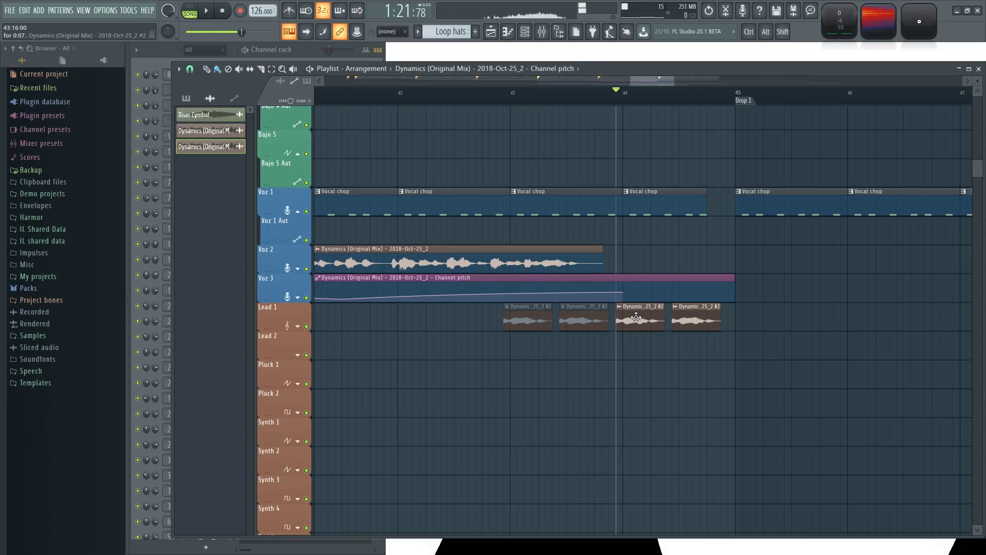
scroll(683, 329, "up", 2)
key("space")
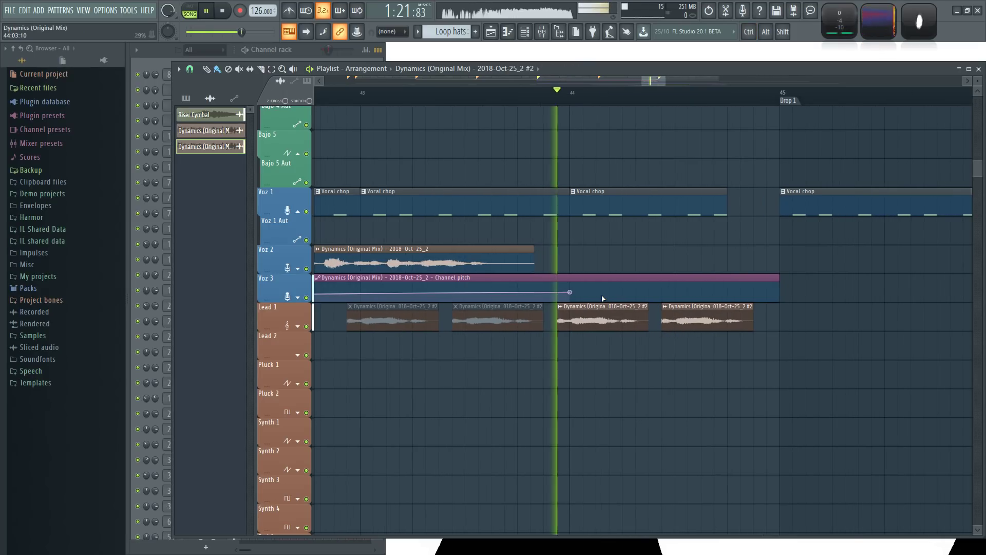
key("space")
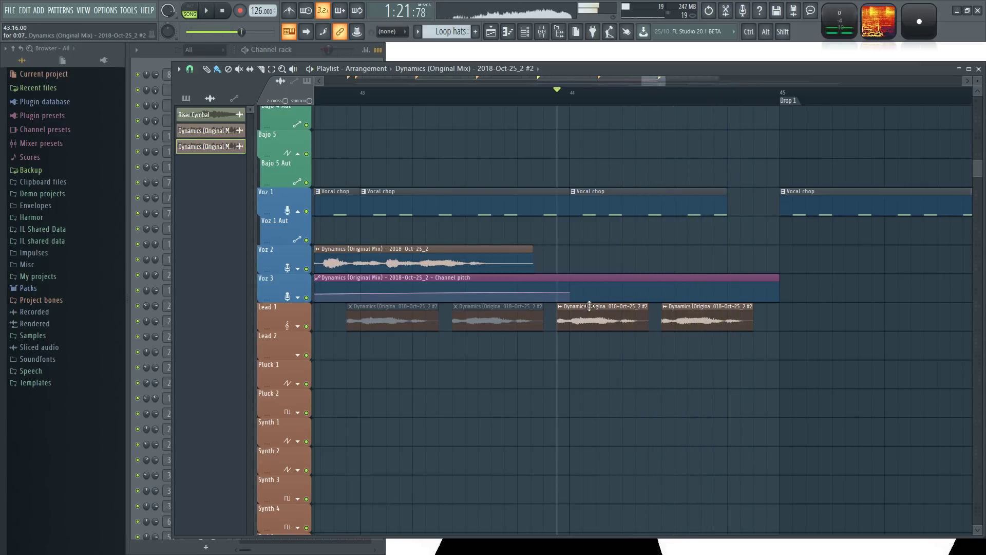
Step: Make the last vocal slice on Lead 1 unique and pan the unmuted slice before it 70% left
right_click(668, 314)
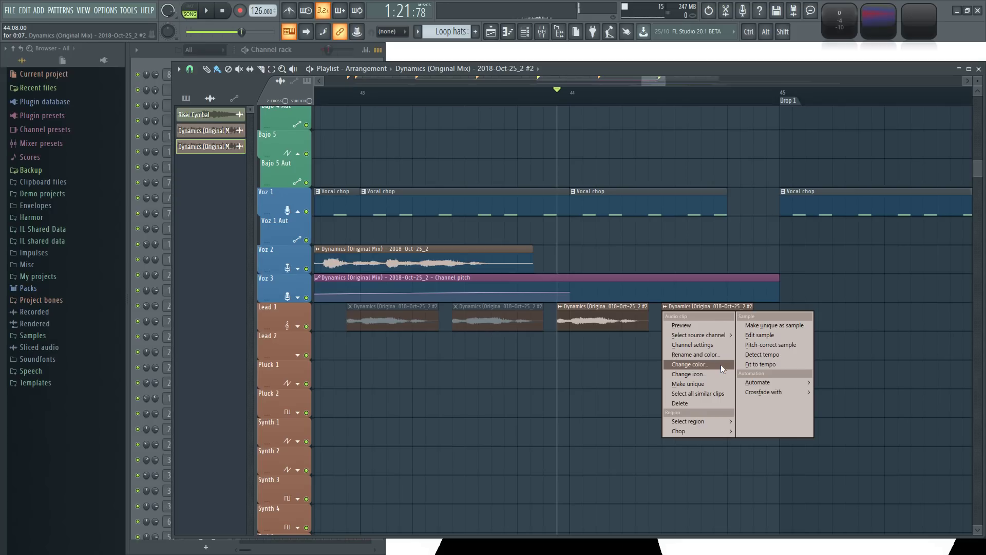
left_click(691, 384)
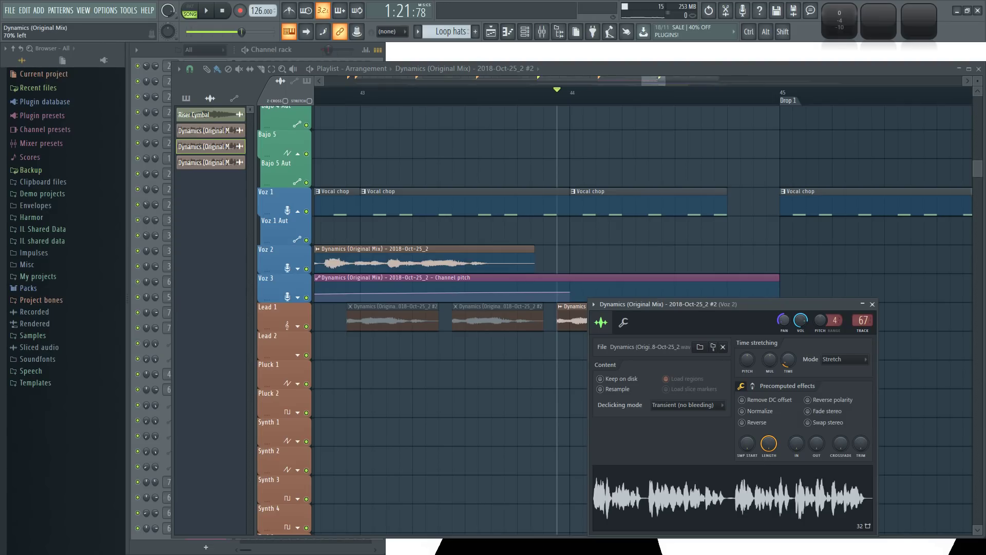
key("Escape")
Step: Pan the last, unique vocal slice on Lead 1 65% right in its sampler settings
double_click(712, 314)
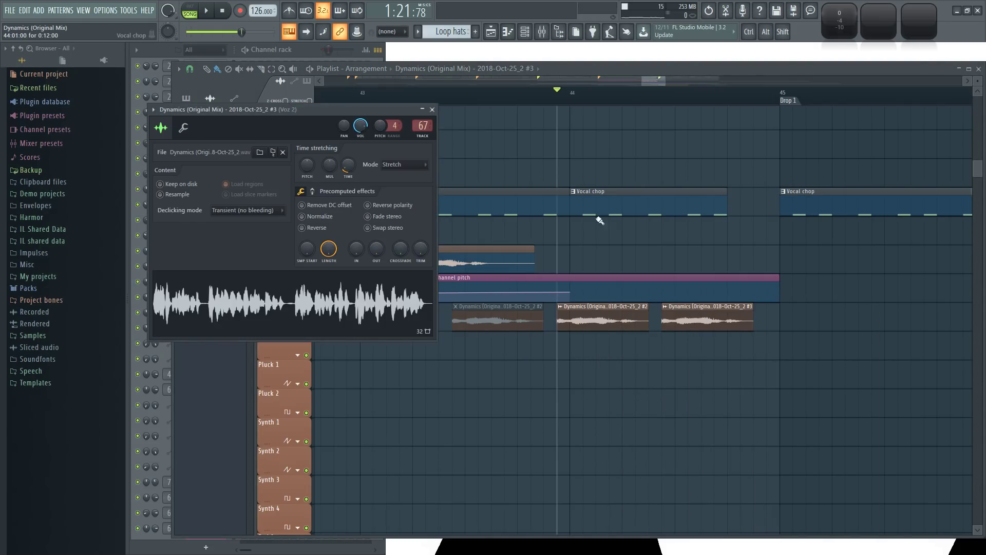
left_click_drag(349, 114, 581, 54)
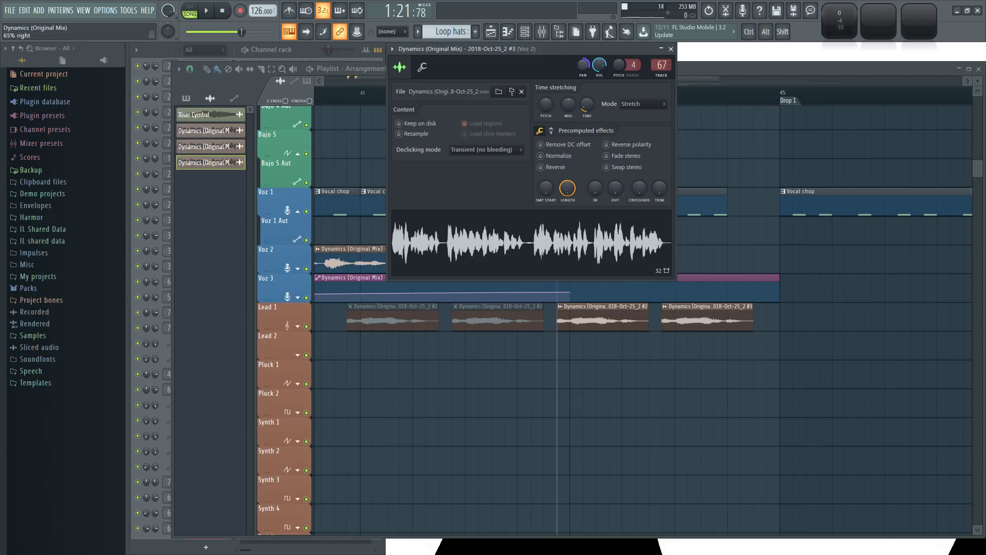
left_click(625, 357)
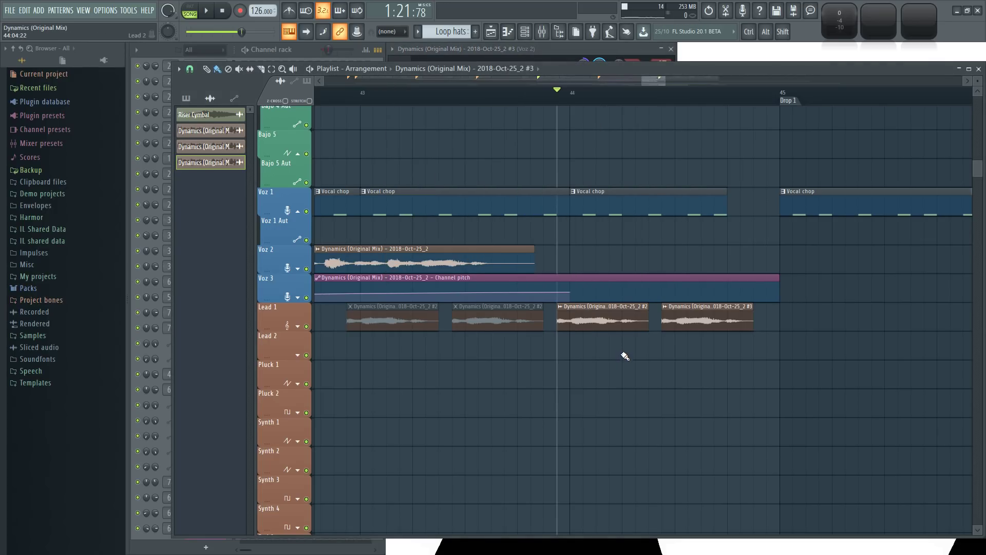
Step: Play the panned vocal slices from just before bar 44 into Drop 1
left_click(530, 87)
key("space")
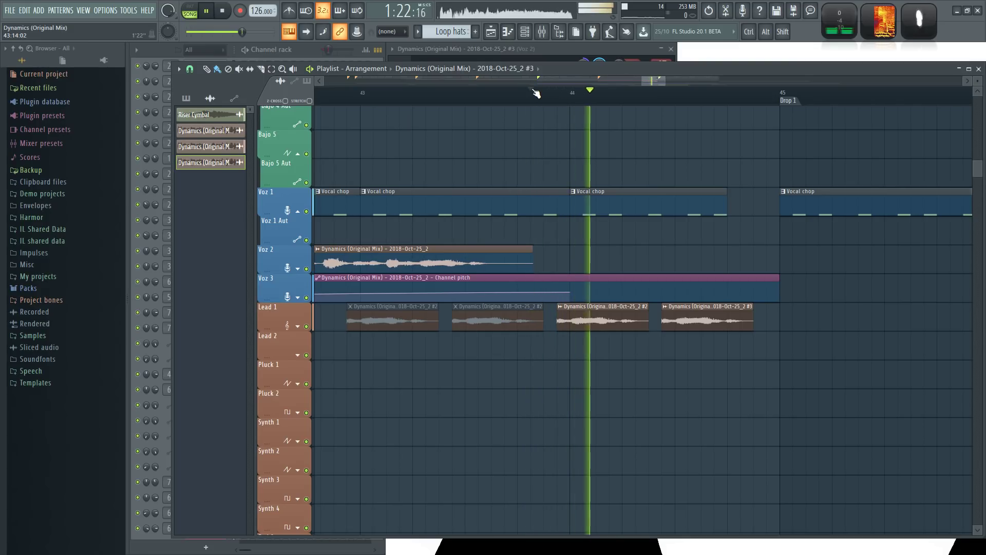
scroll(638, 417, "down", 6)
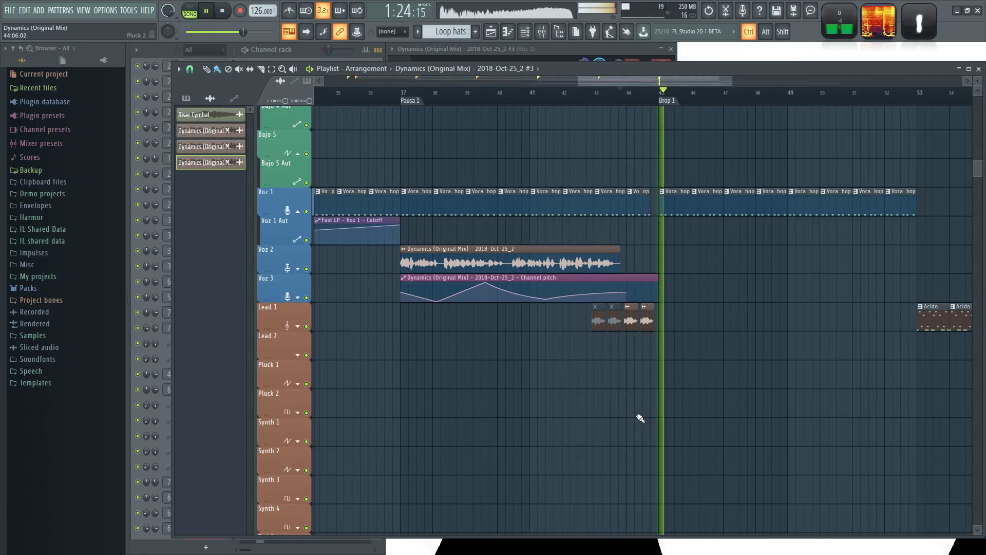
scroll(616, 415, "up", 1)
key("space")
Step: Play the arrangement from the Bajo marker and examine the drum and percussion tracks
scroll(530, 419, "down", 2)
left_click_drag(547, 401, 681, 428)
scroll(625, 345, "up", 2)
scroll(645, 354, "up", 2)
scroll(619, 418, "up", 5)
scroll(609, 341, "down", 2)
scroll(611, 340, "down", 3)
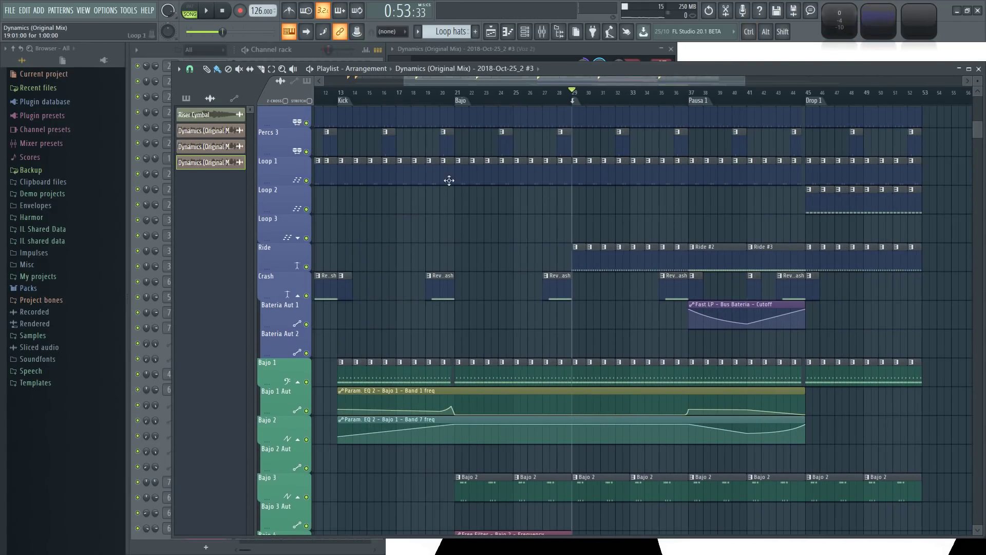
left_click(501, 98)
key("space")
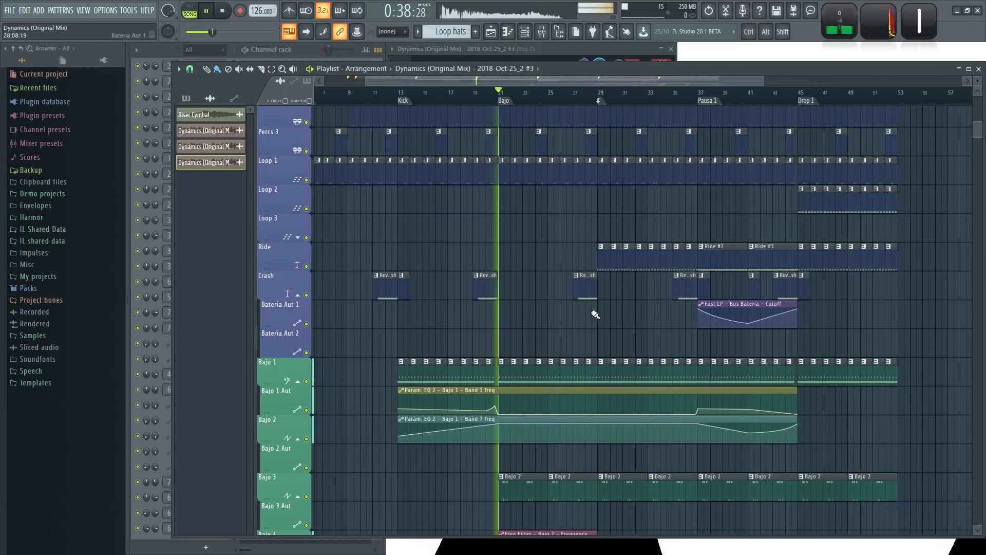
scroll(554, 267, "up", 1)
scroll(531, 360, "up", 4)
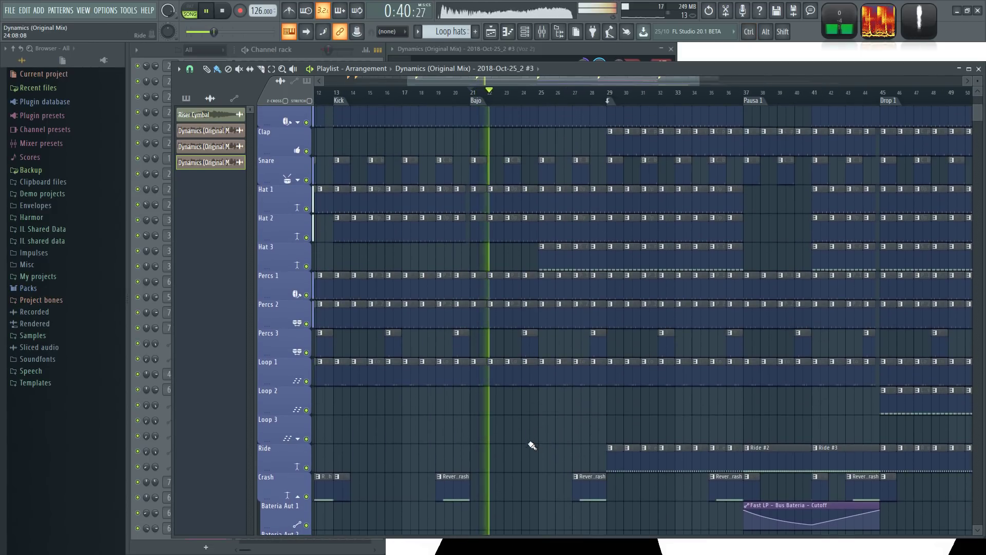
scroll(498, 438, "up", 3)
Step: Play the transition from bar 27 past bar 29 and examine the Reverse Crash, Ride, Clap and Hat patterns
left_click_drag(702, 417, 579, 385)
left_click(639, 94)
key("space")
left_click_drag(695, 378, 564, 330)
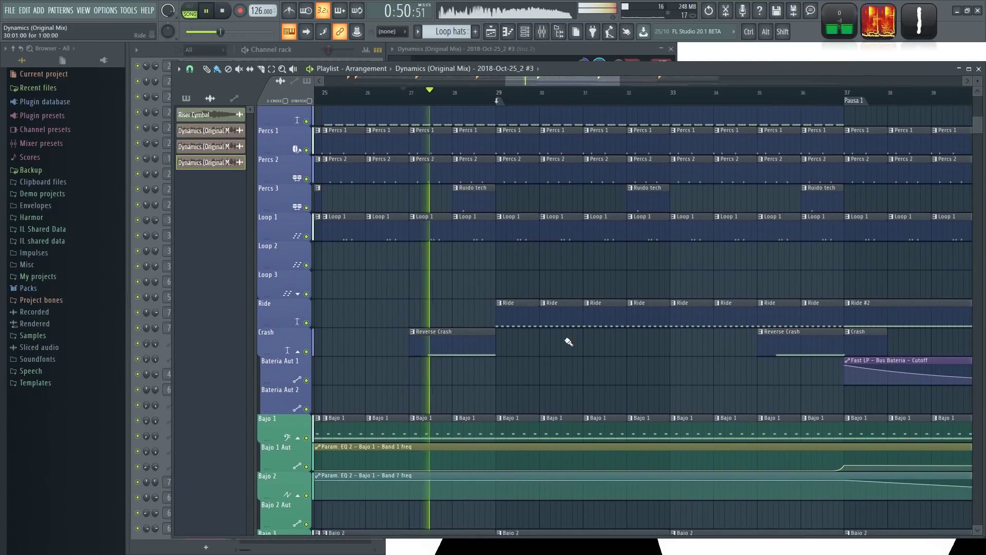
scroll(553, 294, "up", 7)
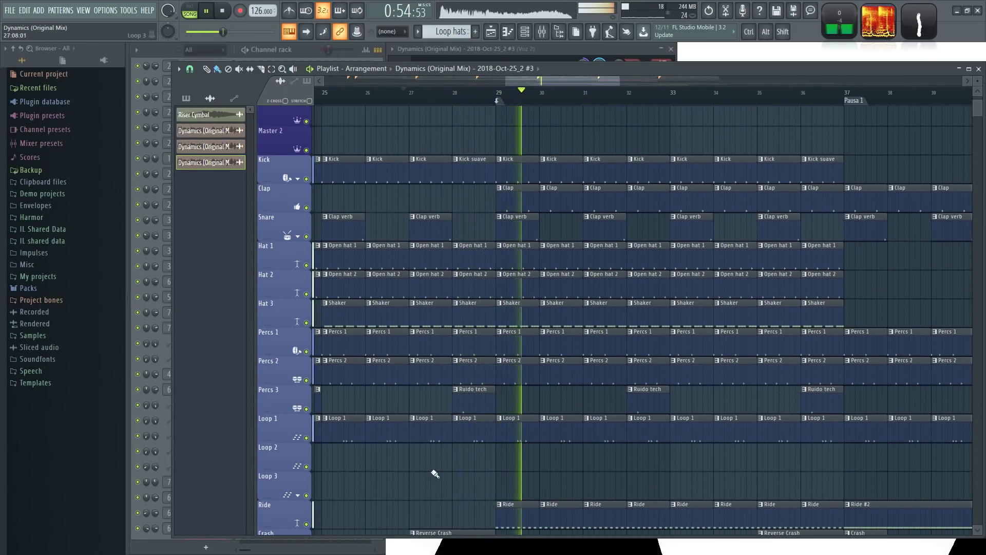
scroll(421, 411, "down", 5)
left_click_drag(685, 449, 547, 388)
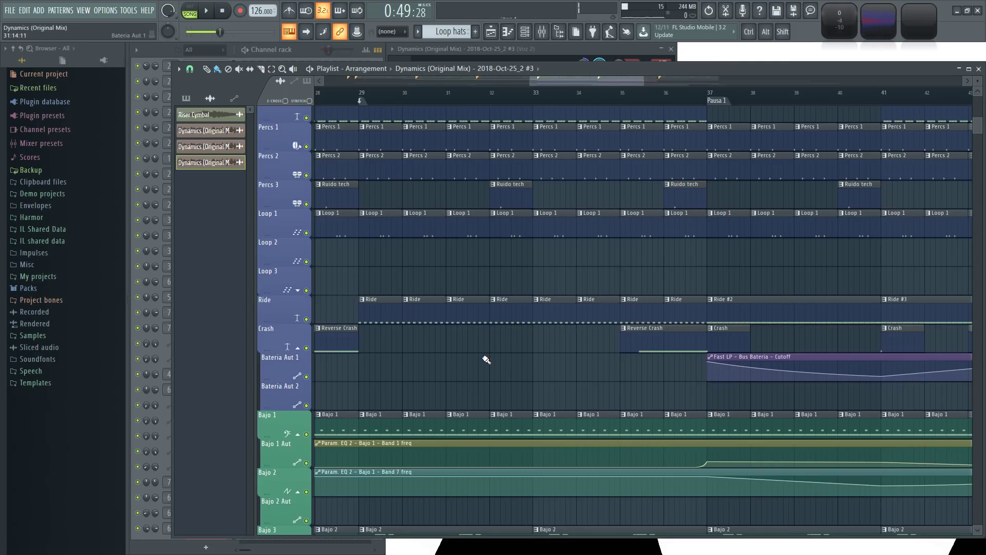
Step: Save the project and view the Ride and Crash patterns between bar 27 and Drop 1
scroll(487, 360, "down", 2)
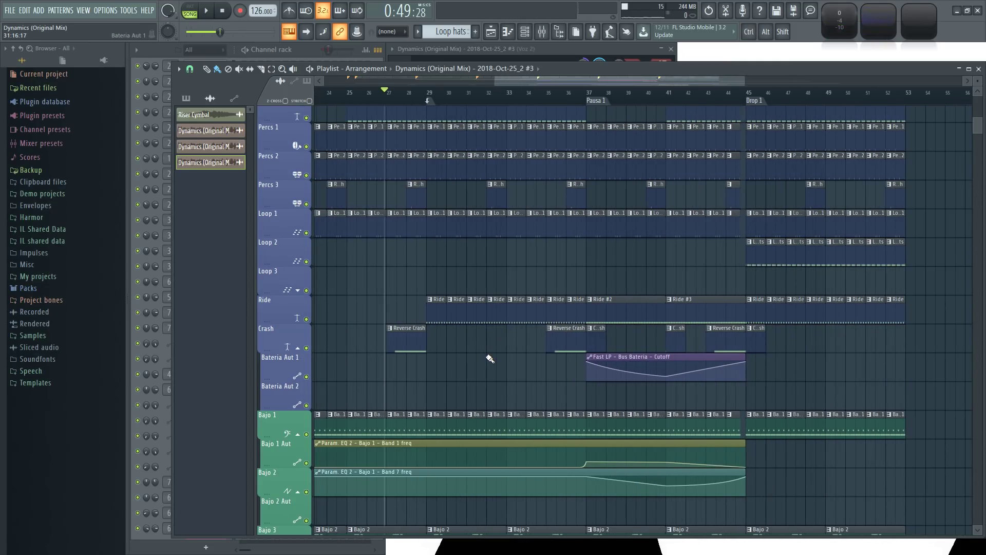
scroll(468, 358, "up", 1)
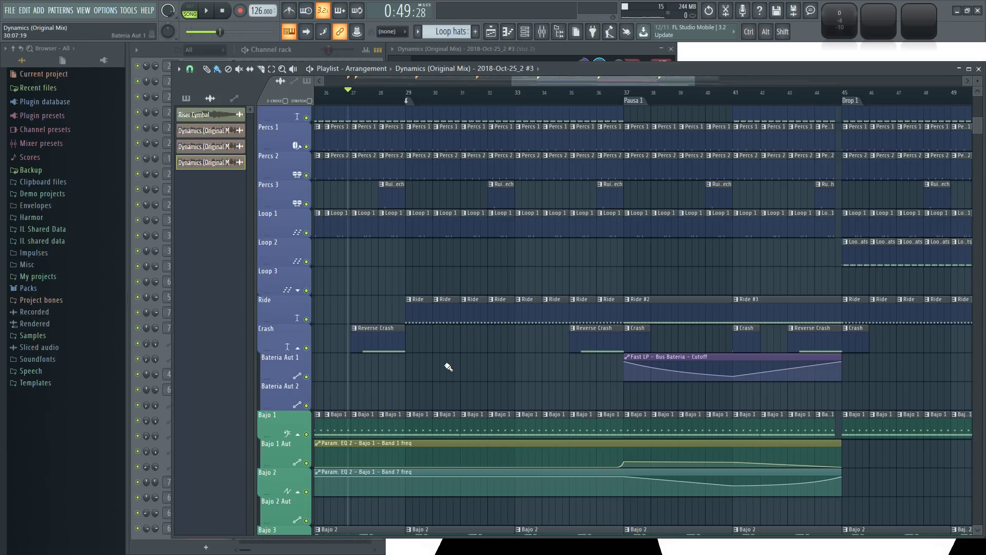
left_click_drag(448, 367, 461, 369)
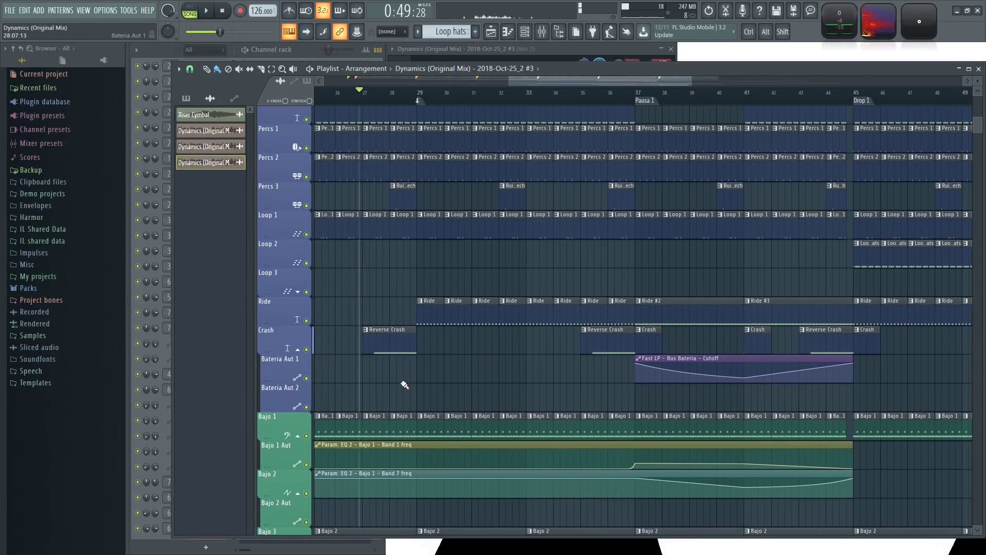
key("ctrl+s")
scroll(405, 386, "up", 1)
scroll(447, 381, "up", 3)
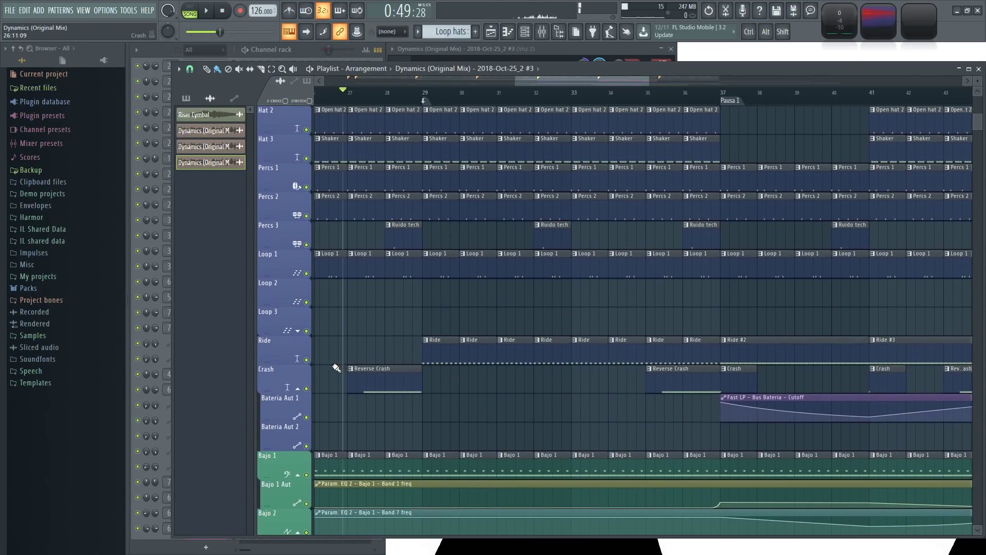
Step: Mute the Ride track and play the transition at bar 29 without it
left_click(306, 360)
key("space")
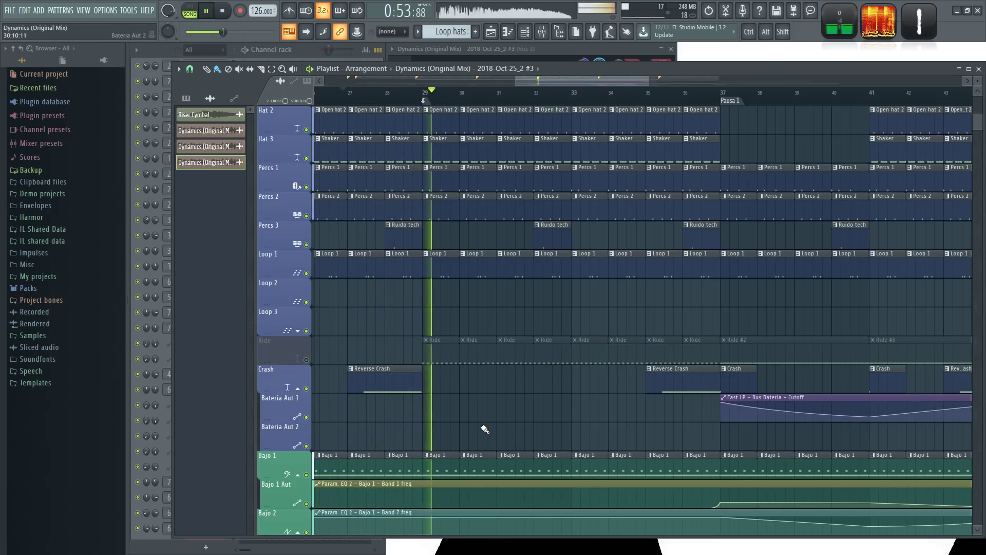
scroll(482, 429, "up", 6)
scroll(483, 429, "down", 7)
scroll(518, 414, "down", 5, "ctrl")
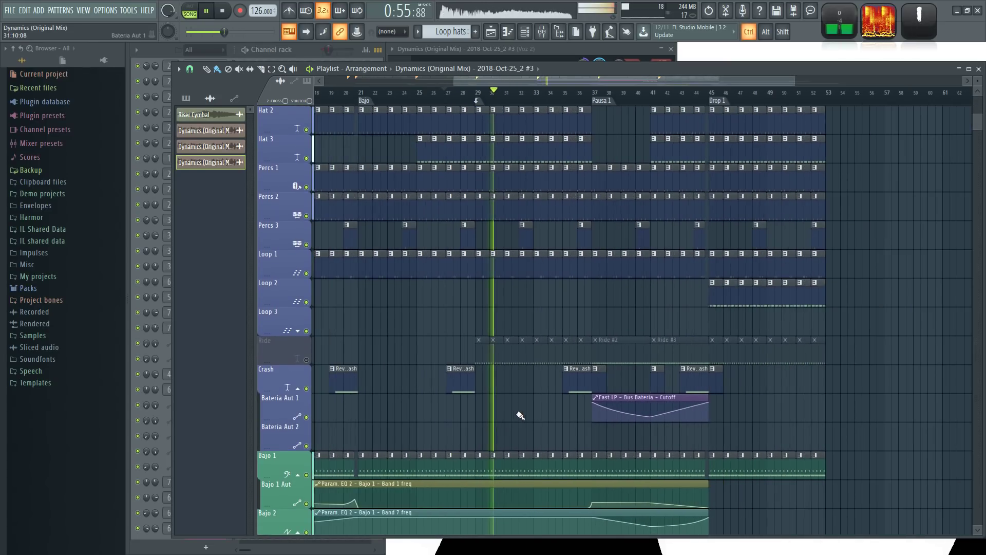
Step: Solo the Ride track, stop playback and bring all the other tracks back into the mix
right_click(307, 342)
key("space")
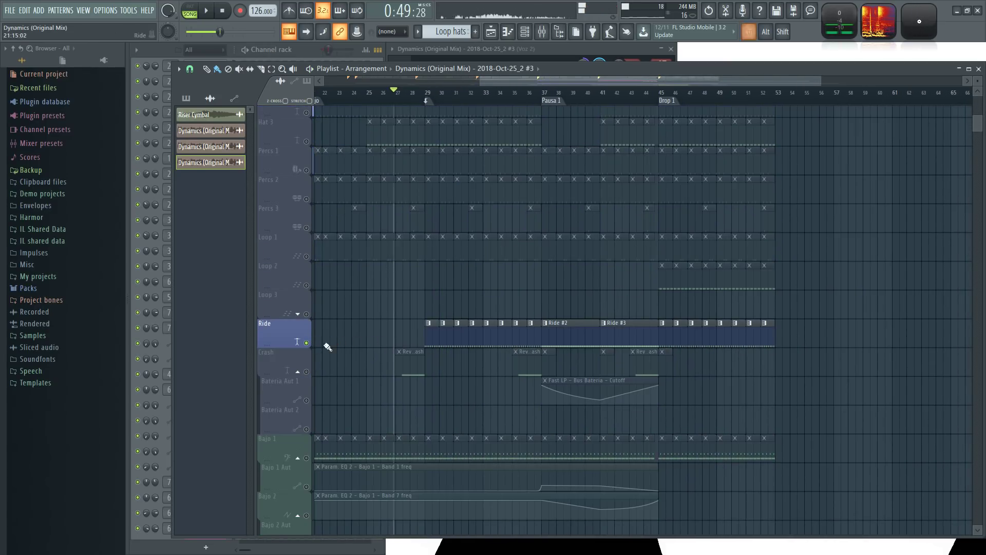
right_click(307, 343)
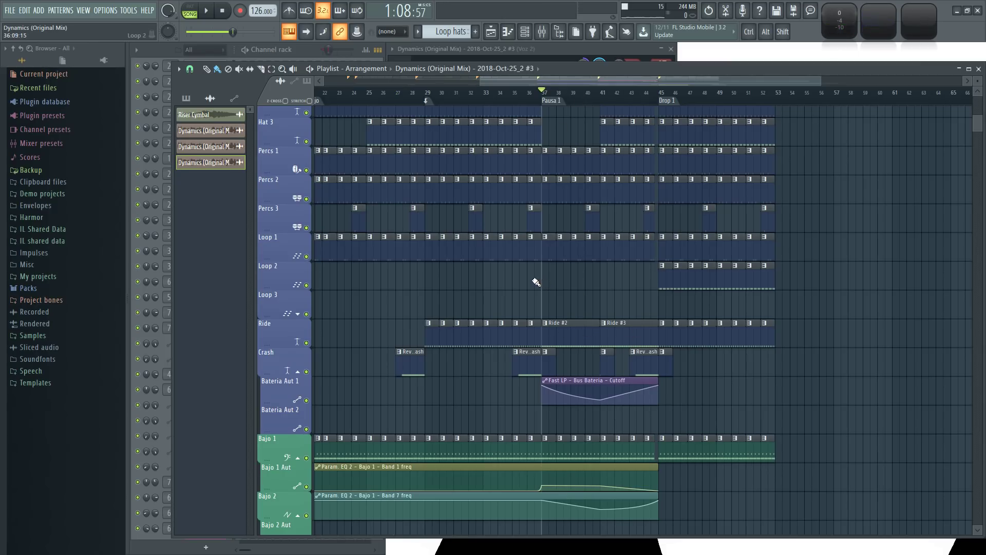
Step: Play the start of Pausa 1 and remove the Ride clips between bar 29 and Pausa 1
key("space")
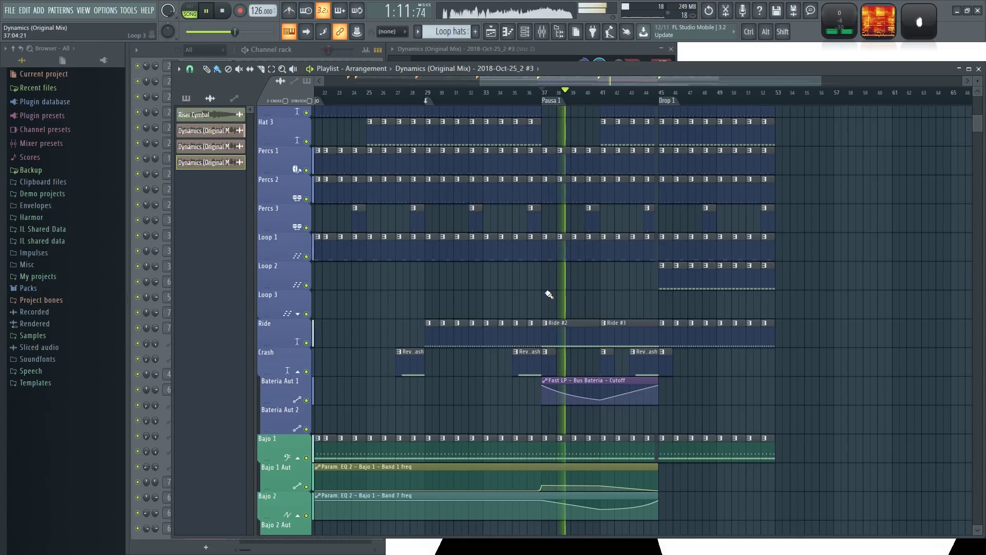
key("space")
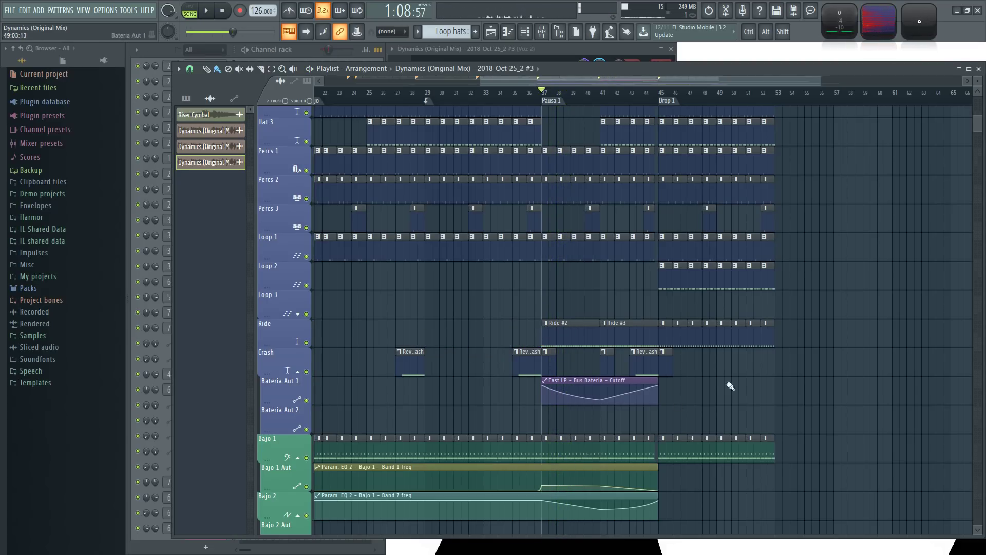
Step: Move the eight Ride clips of Drop 1 so that they start at bar 53
scroll(710, 391, "up", 3)
mouse_move(832, 353)
left_mouse_down()
mouse_move(654, 291)
mouse_move(648, 310)
mouse_move(840, 316)
left_mouse_up()
left_click_drag(621, 291, 802, 347)
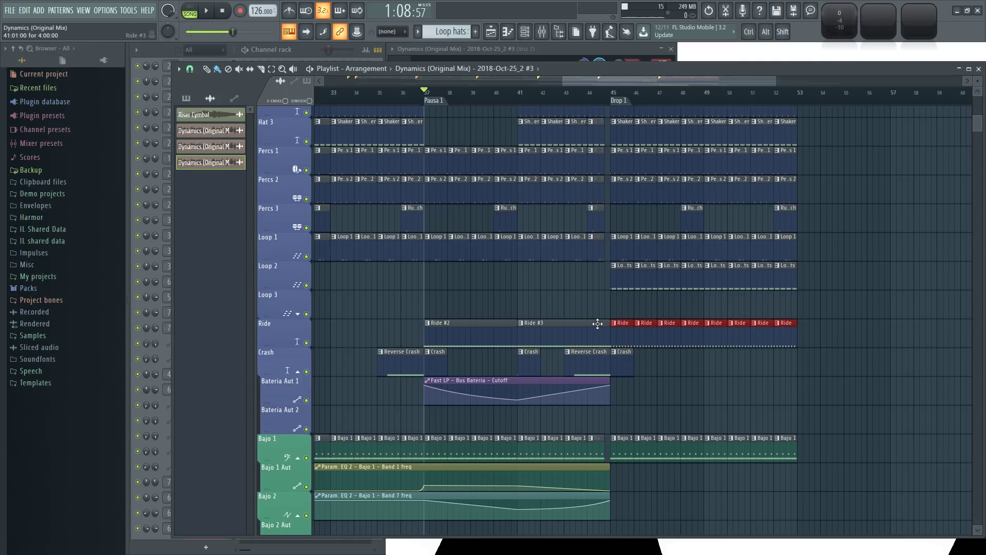
Step: Select the sidechain, drum, bass and Voz 1 clips from bar 45 to 53 and duplicate them directly after, starting at bar 53
scroll(797, 319, "up", 6)
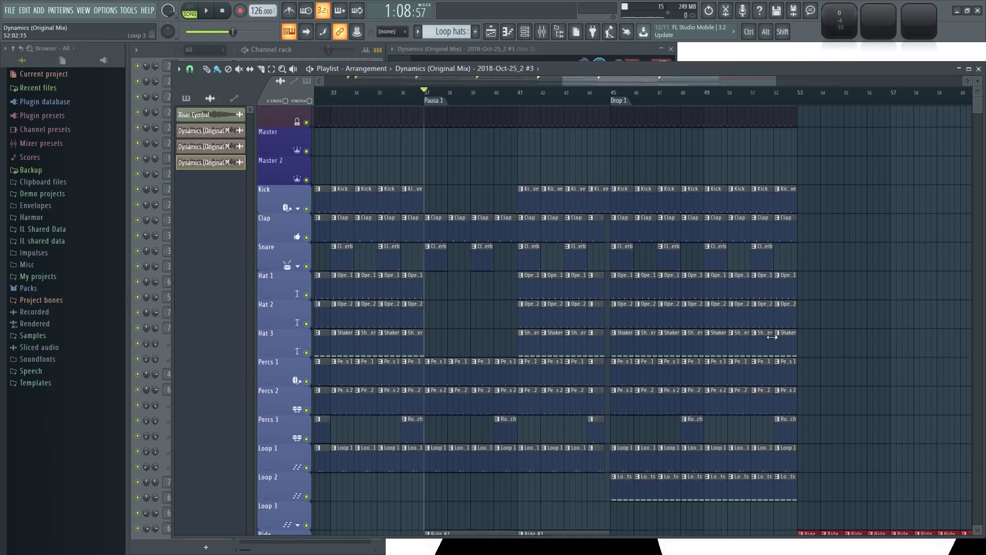
left_click_drag(623, 127, 800, 495)
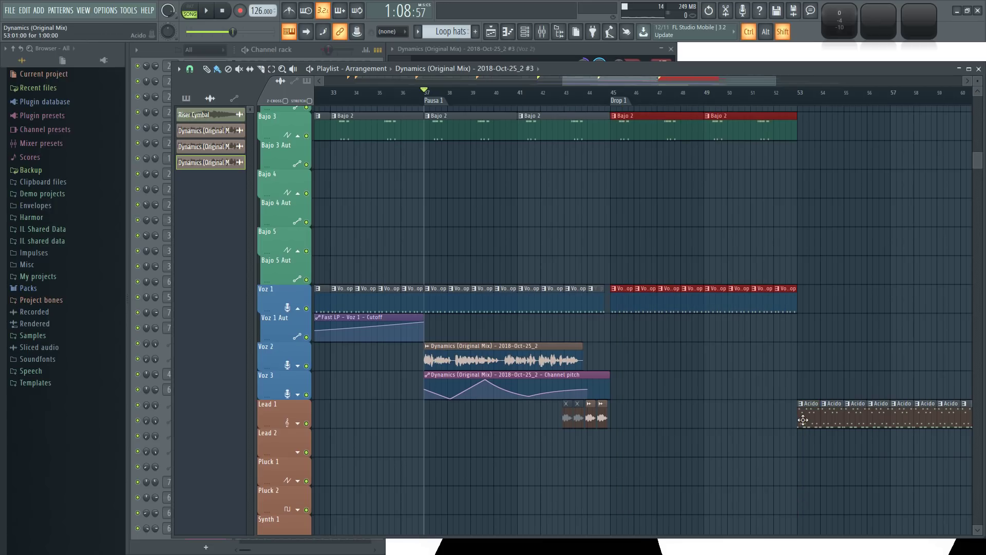
scroll(817, 411, "up", 15)
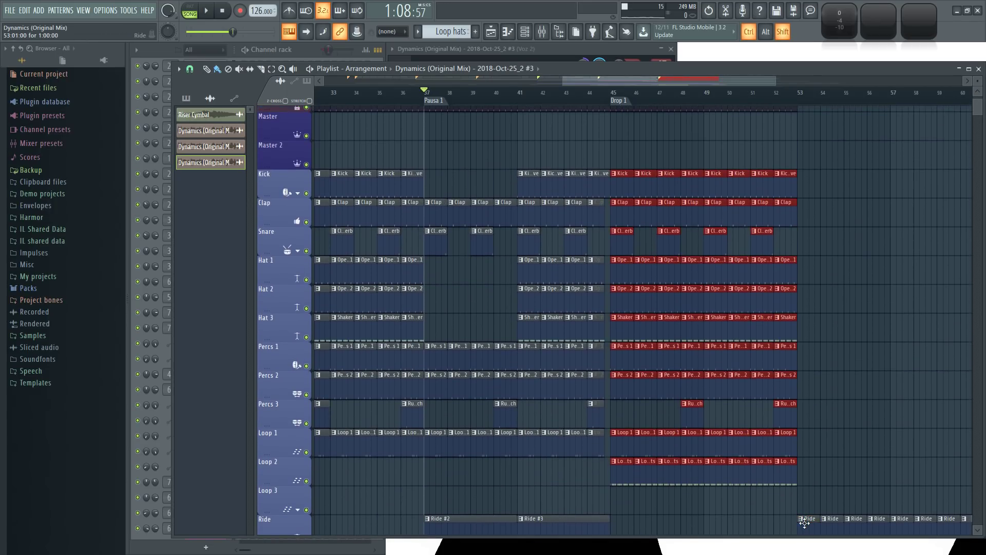
scroll(867, 400, "up", 1)
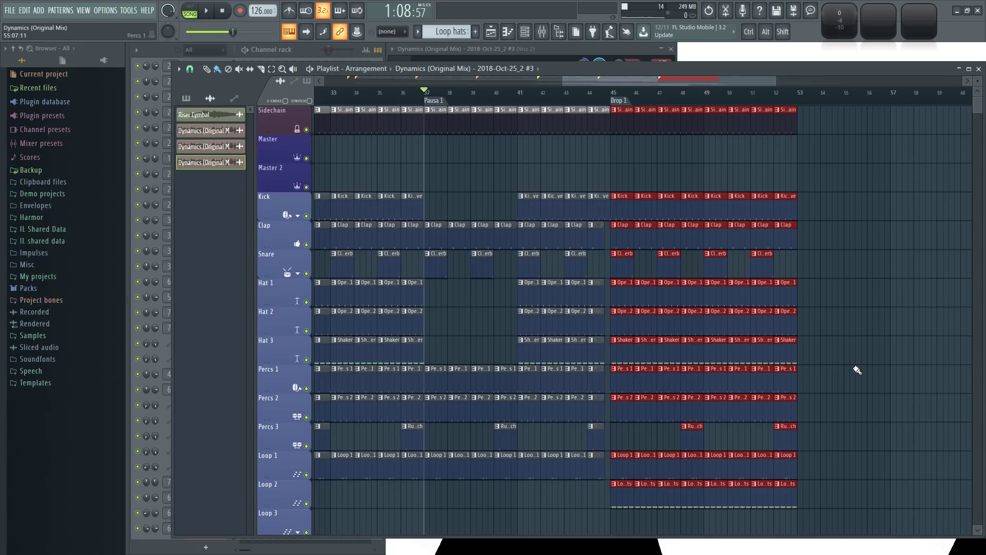
key("ctrl+b")
Step: Place a Reverse Crash clip on the Crash track at bar 51, leading into the crash at bar 53
scroll(606, 121, "down", 8)
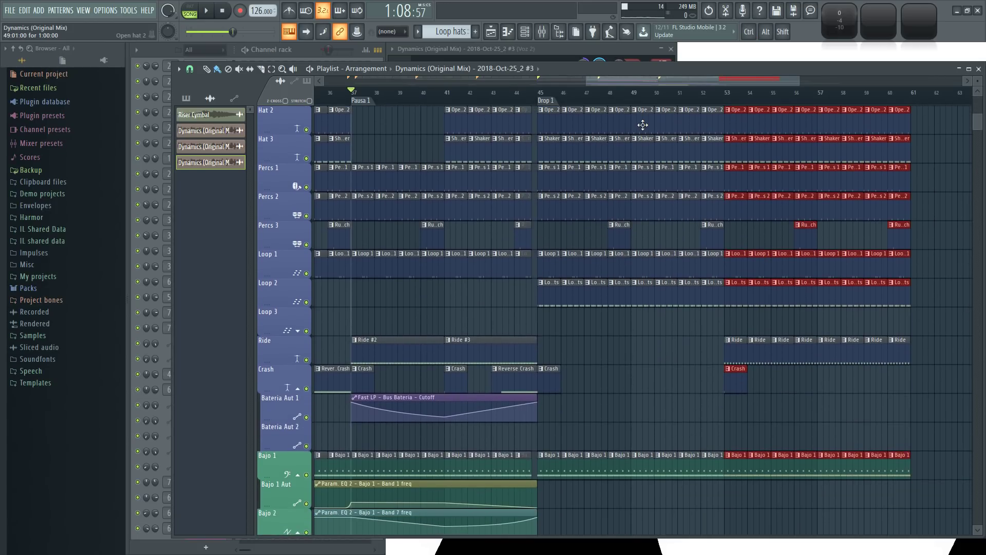
left_click(642, 369)
left_click(512, 336)
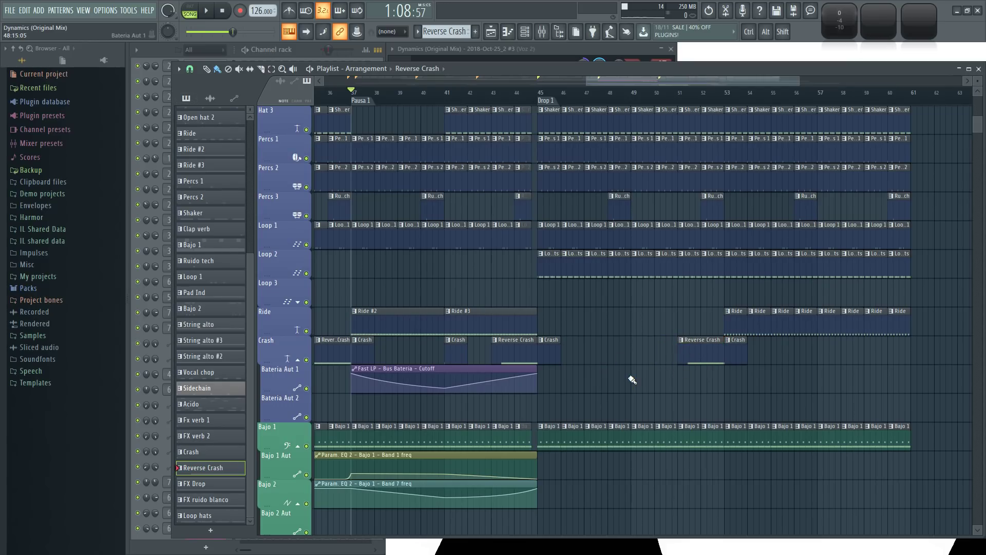
Step: Play the arrangement from bar 35 into Pausa 1 and examine the drum, bass and voice tracks
left_click_drag(629, 380, 734, 373)
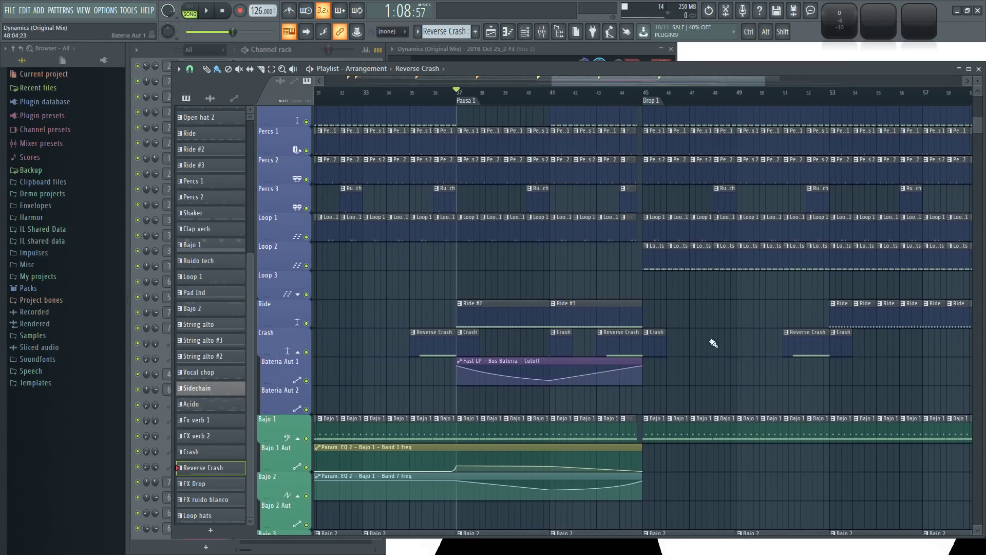
left_click(449, 96)
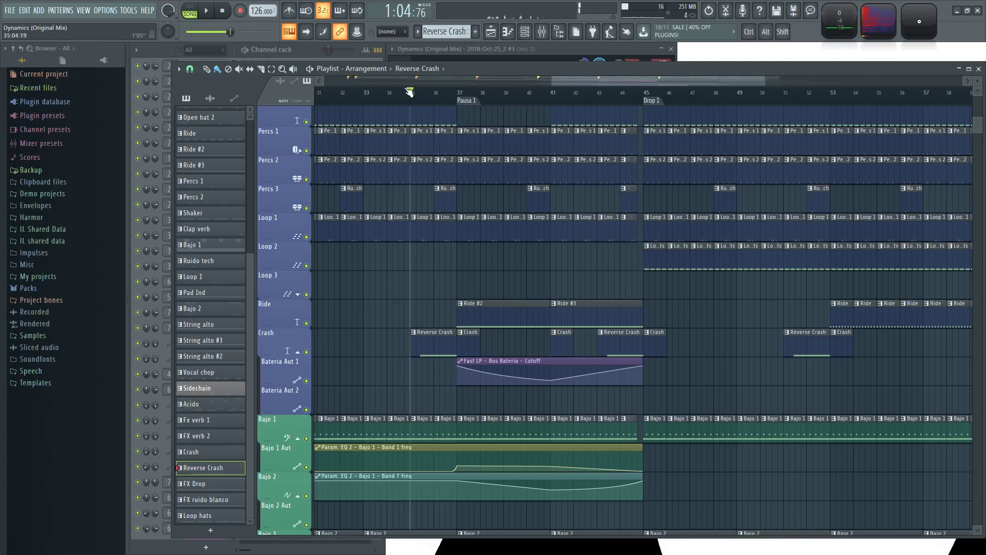
key("space")
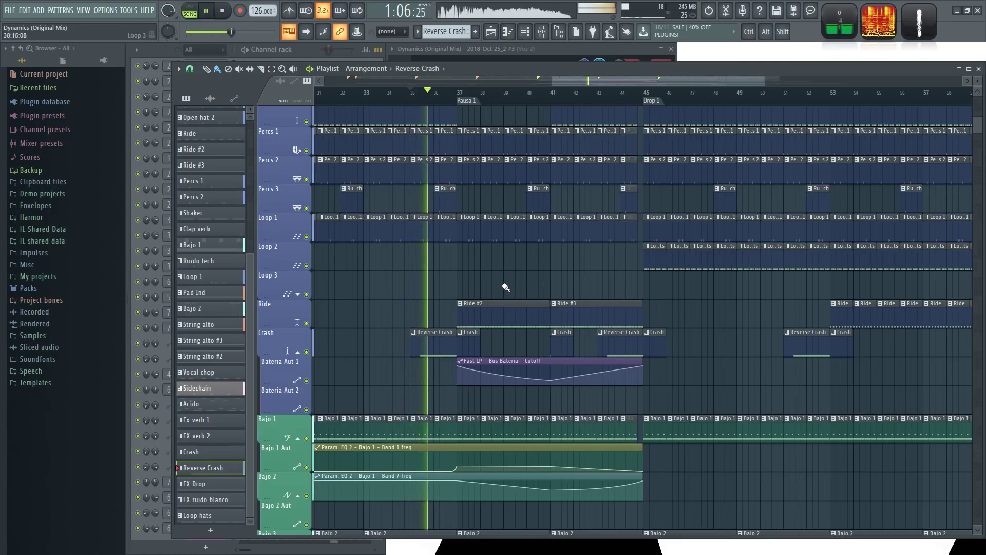
scroll(529, 276, "up", 2)
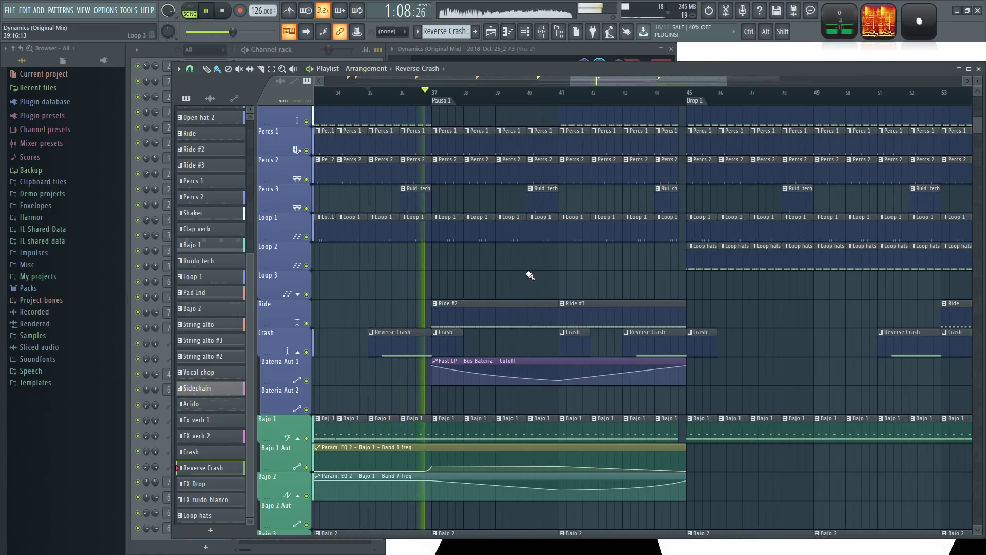
scroll(528, 277, "up", 4)
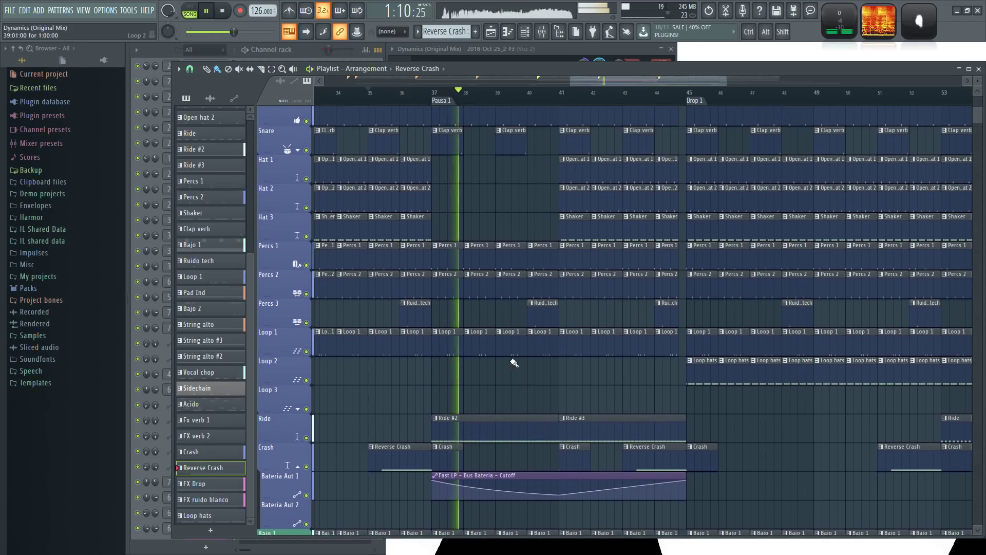
scroll(535, 390, "down", 2)
left_click_drag(765, 379, 565, 307)
scroll(557, 357, "down", 3)
scroll(616, 358, "down", 3)
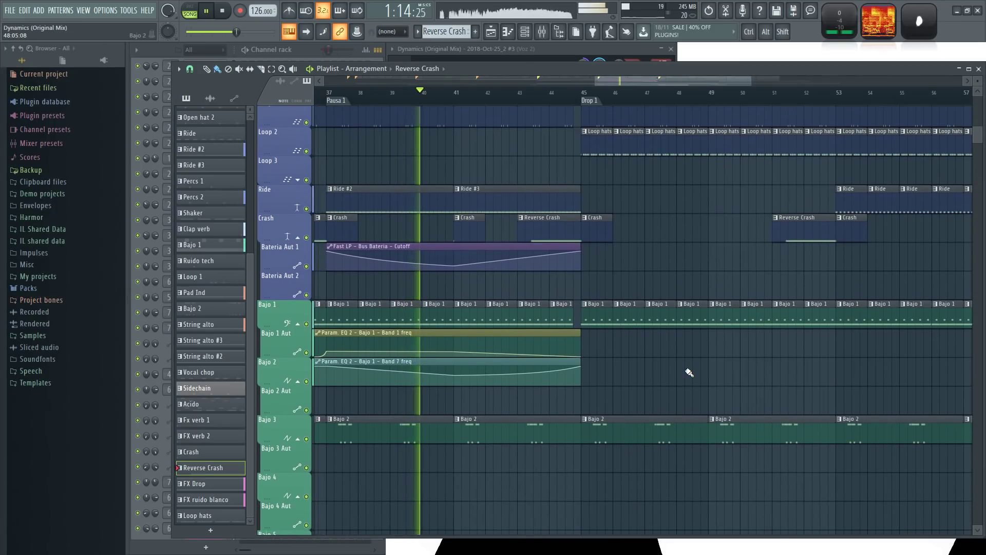
left_click_drag(801, 380, 634, 260)
scroll(658, 283, "down", 6)
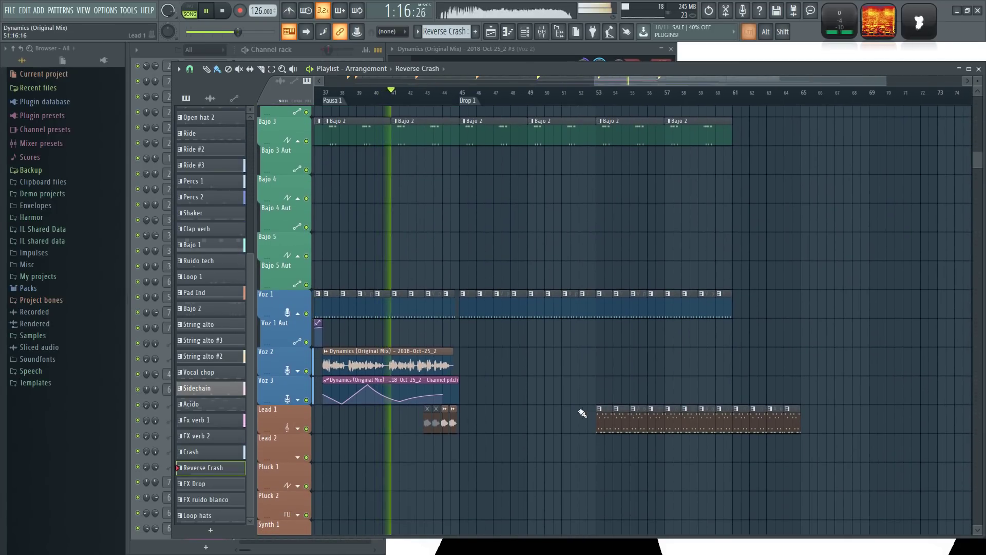
Step: Select all Acido clips on the Lead 1 track and move them to start at bar 61
left_click_drag(582, 412, 843, 424)
left_click_drag(735, 431, 871, 431)
left_click(657, 387)
Step: Examine the pad, string and FX tracks while Pausa 1 plays towards Drop 1, and stop playback
scroll(655, 386, "down", 3)
scroll(719, 354, "down", 5)
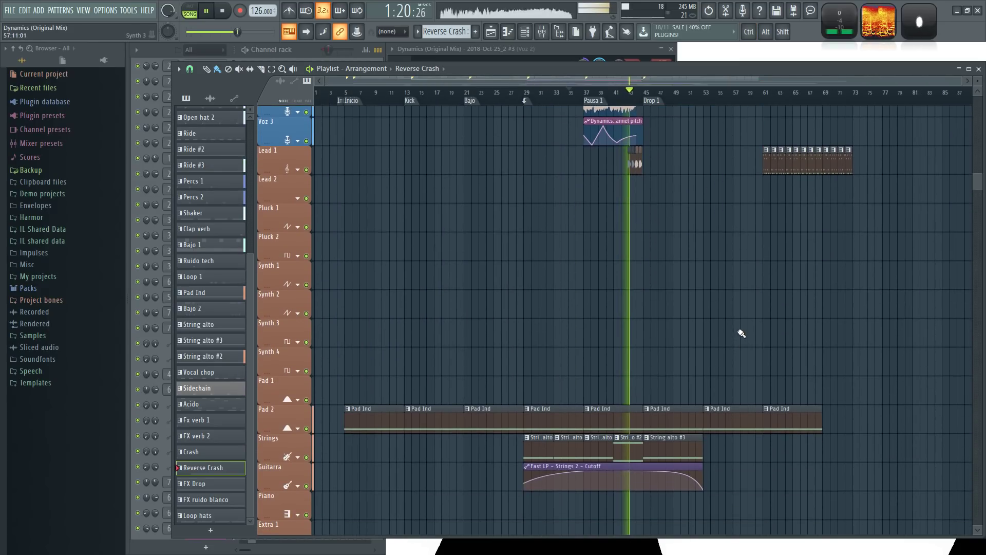
scroll(743, 332, "down", 5)
scroll(744, 330, "down", 7)
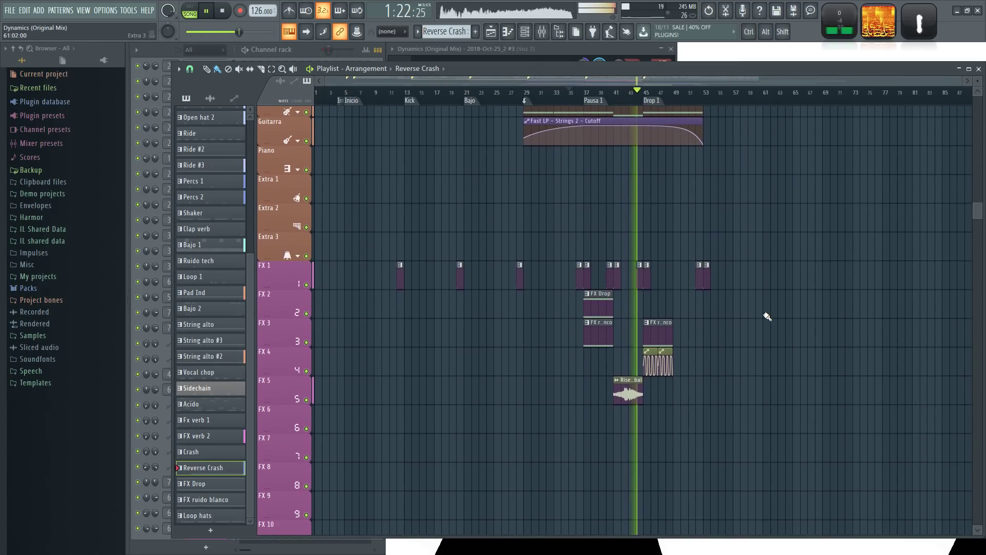
scroll(730, 321, "up", 7)
scroll(645, 234, "up", 4)
key("space")
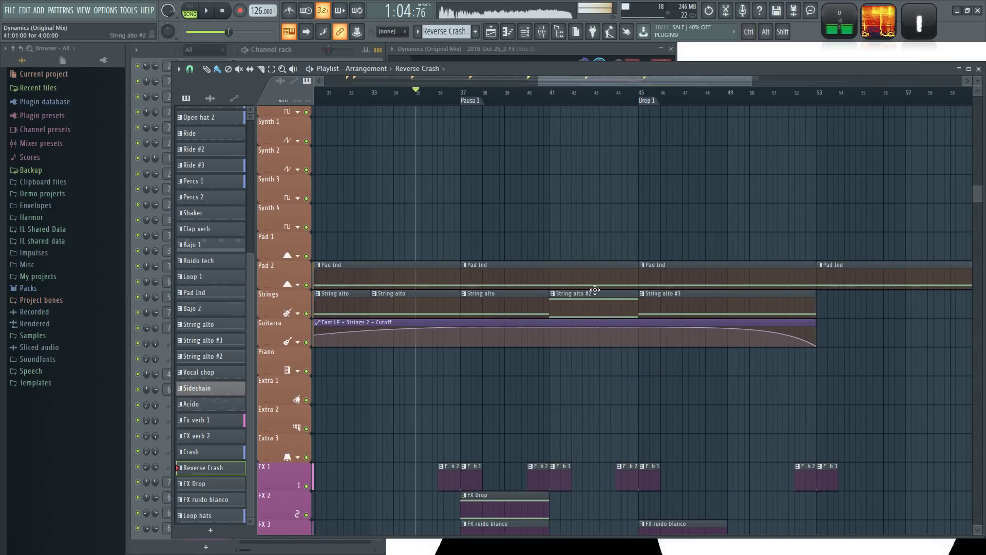
Step: Play the beginning of Drop 1 and examine its voice, bass and drum tracks
scroll(586, 302, "up", 8)
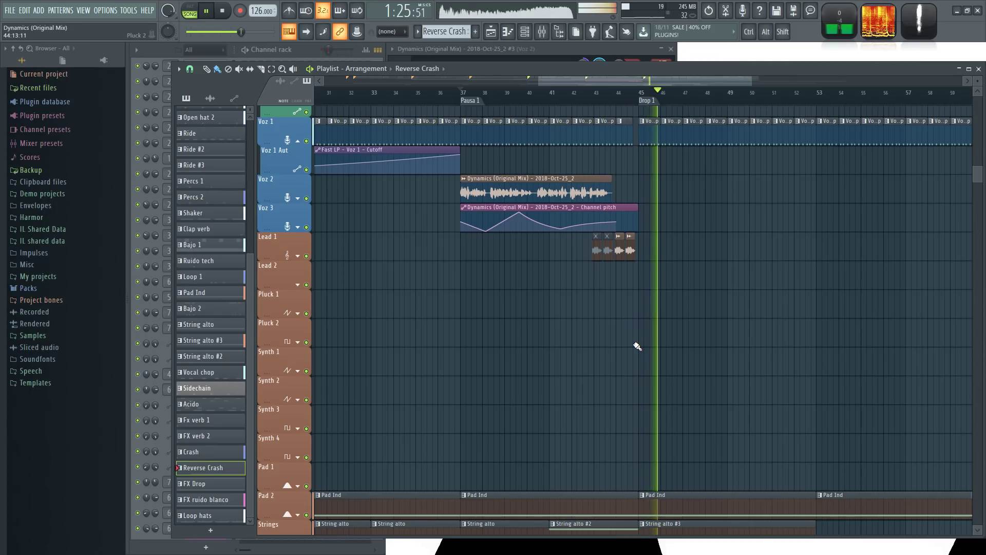
scroll(647, 411, "up", 10)
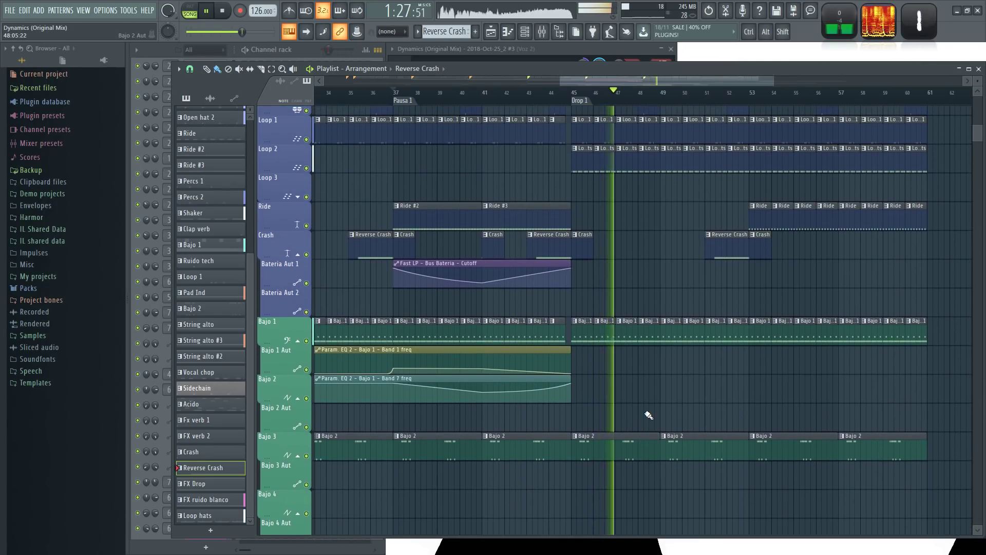
scroll(656, 397, "up", 5)
key("space")
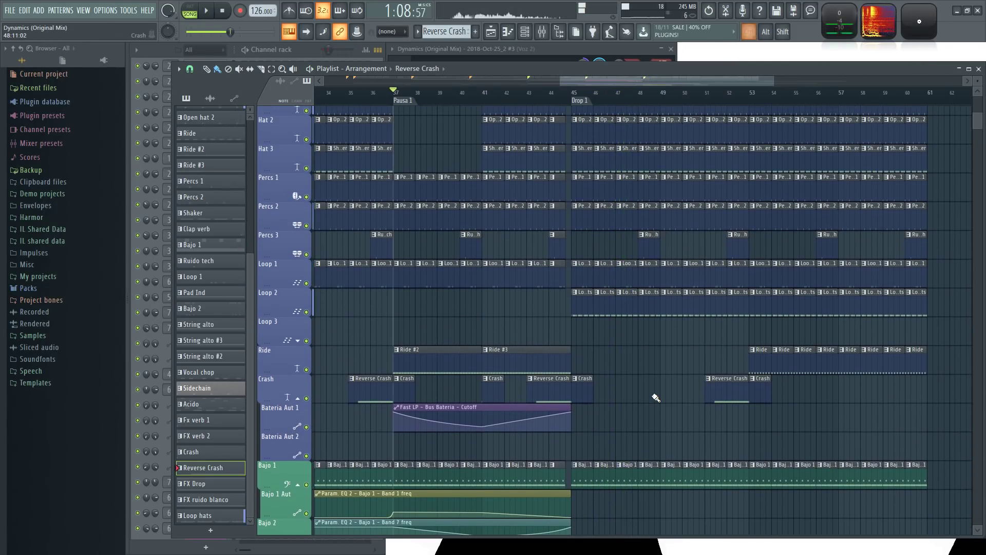
Step: Examine the string and FX tracks around Pausa 1 and Drop 1, and briefly play the opening of Pausa 1
scroll(655, 395, "up", 2)
scroll(524, 302, "down", 12)
left_click_drag(582, 467, 766, 386)
scroll(667, 332, "down", 13)
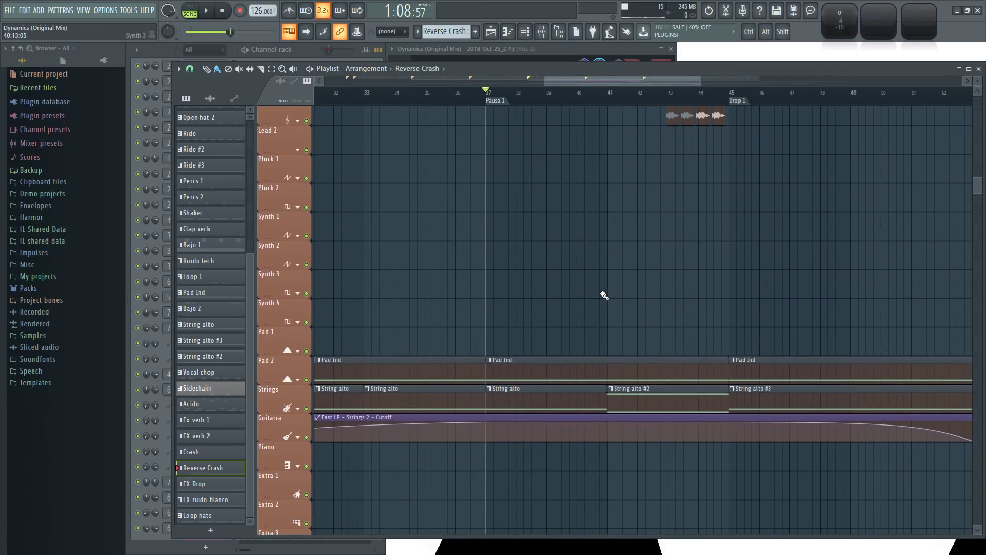
scroll(639, 293, "down", 2)
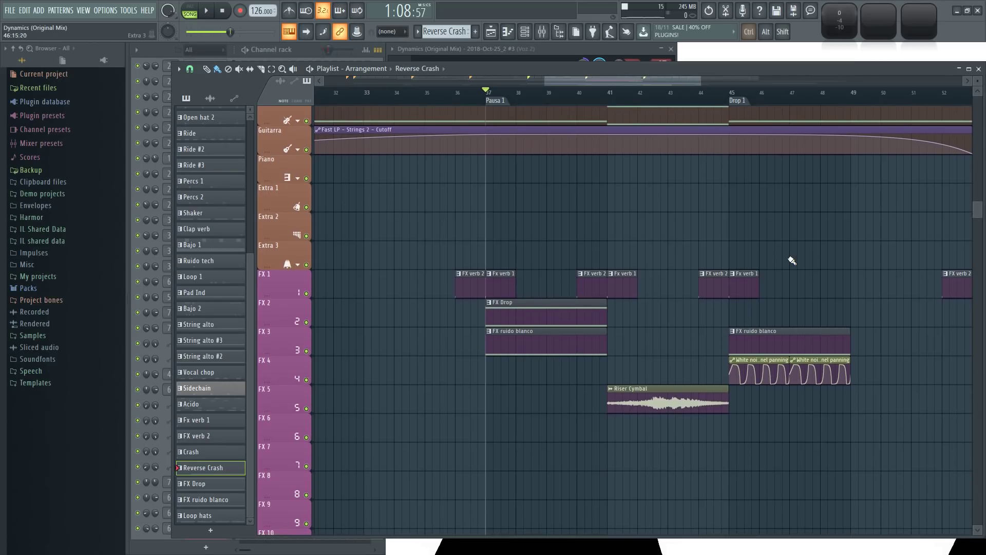
scroll(792, 260, "down", 4, "ctrl")
key("space")
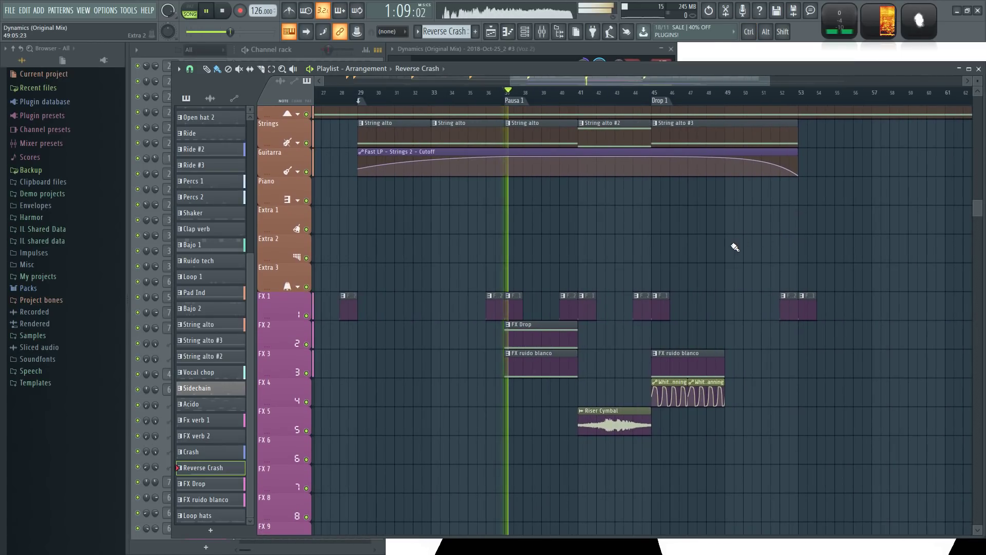
scroll(735, 246, "up", 2, "ctrl")
key("space")
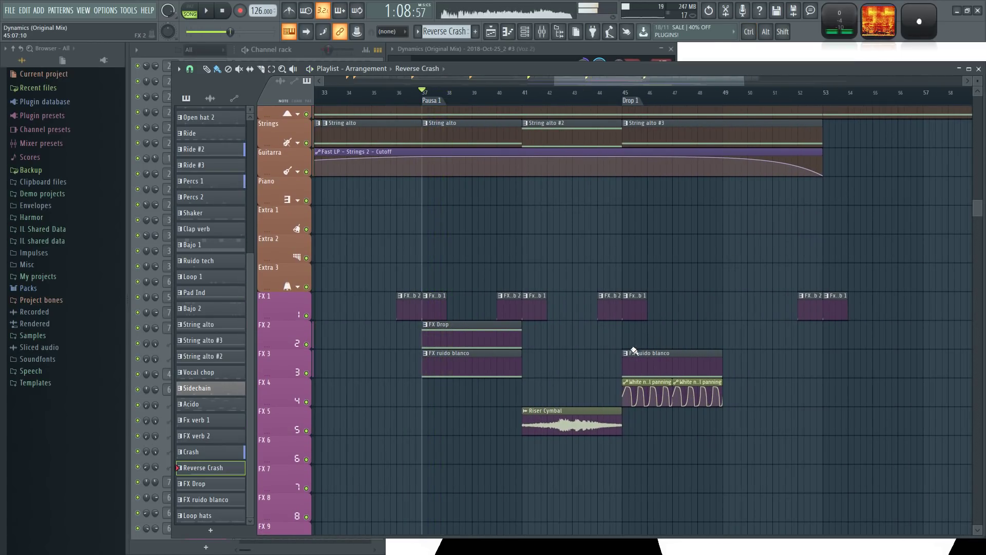
Step: Play the FX ruido blanco pattern from the FX 3 track on its own
right_click(624, 354)
left_click(642, 375)
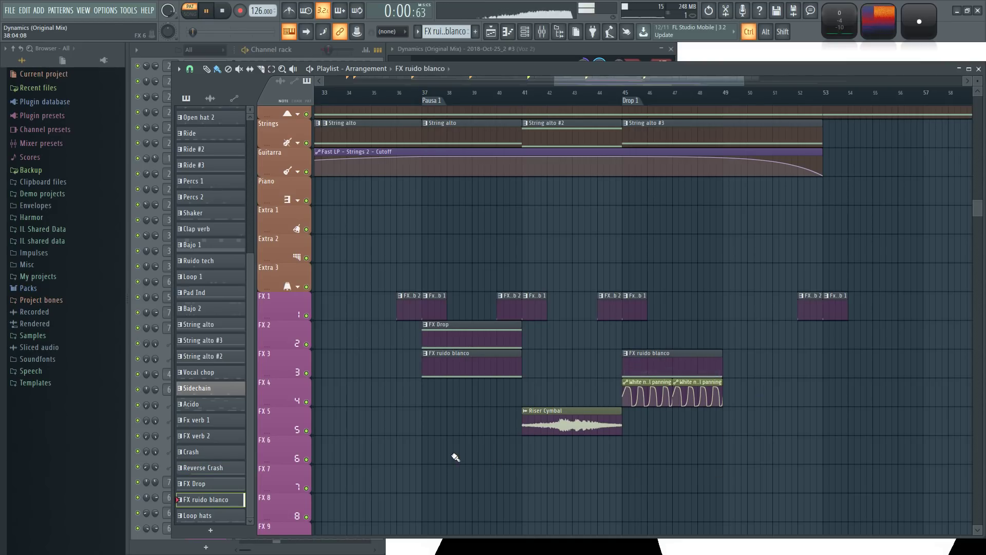
scroll(455, 458, "up", 1, "ctrl")
left_click_drag(788, 474, 742, 447)
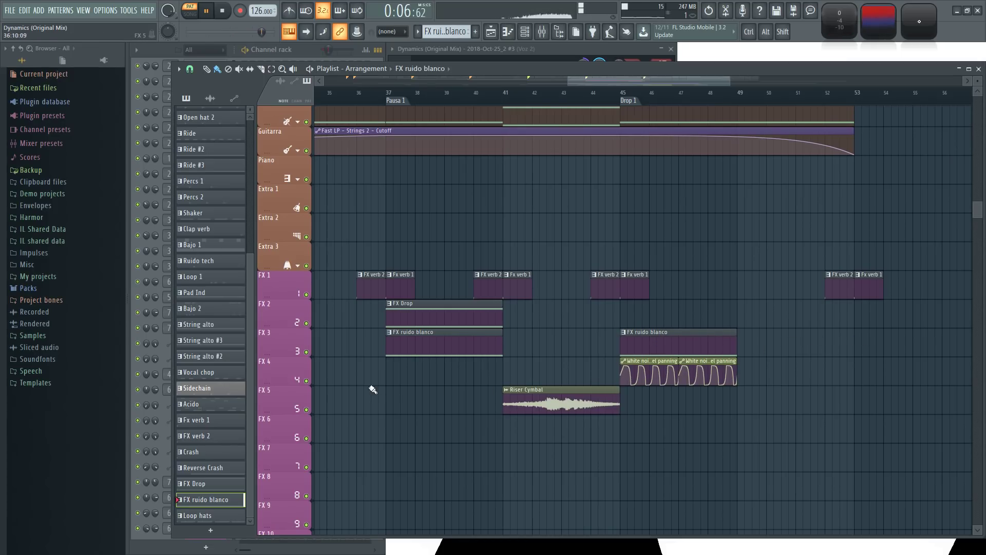
Step: Listen in solo to the panned white noise on FX 3 and FX 4 from Drop 1 and to the Riser Cymbal on FX 5
left_click(307, 381, "ctrl")
left_click(624, 96)
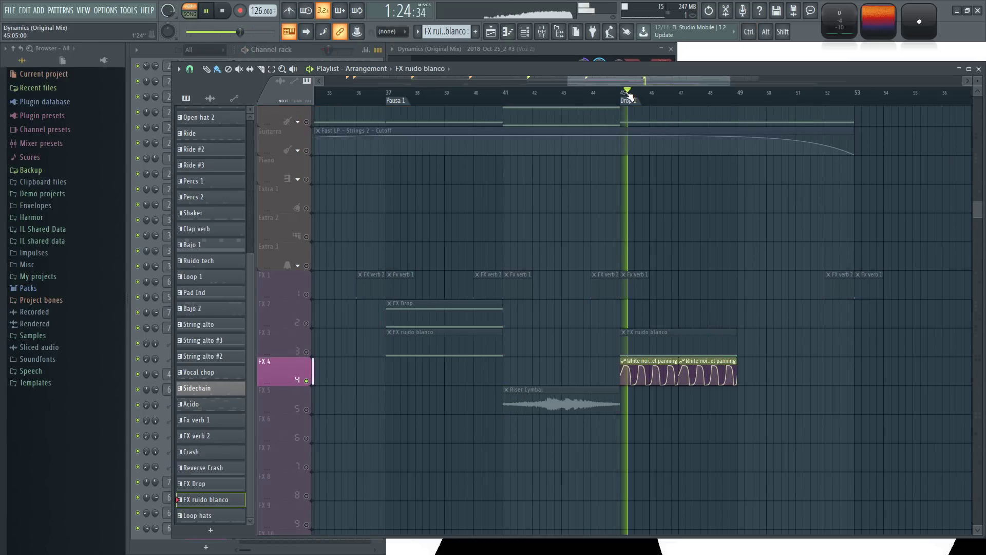
left_click(307, 353)
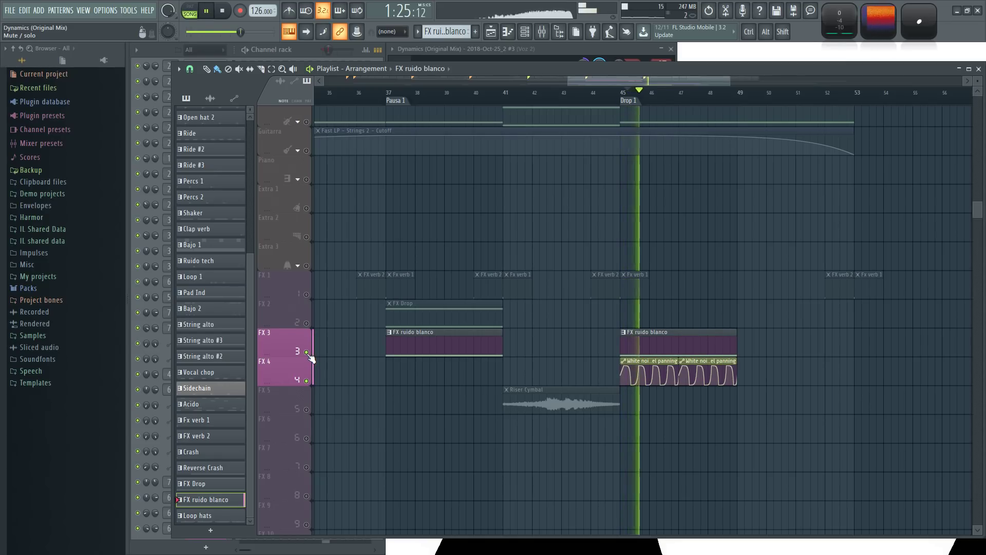
left_click(306, 409, "ctrl")
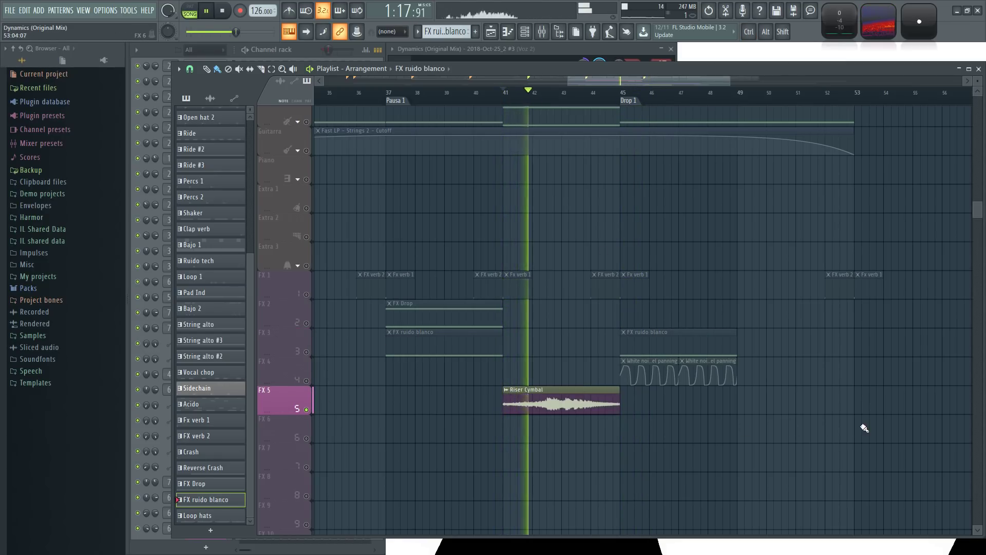
Step: Duplicate the Drop 1 FX ruido blanco clip and its two white noise panning automation clips, and place the copies at bar 53
left_click_drag(708, 386, 621, 393)
left_click_drag(679, 419, 543, 336)
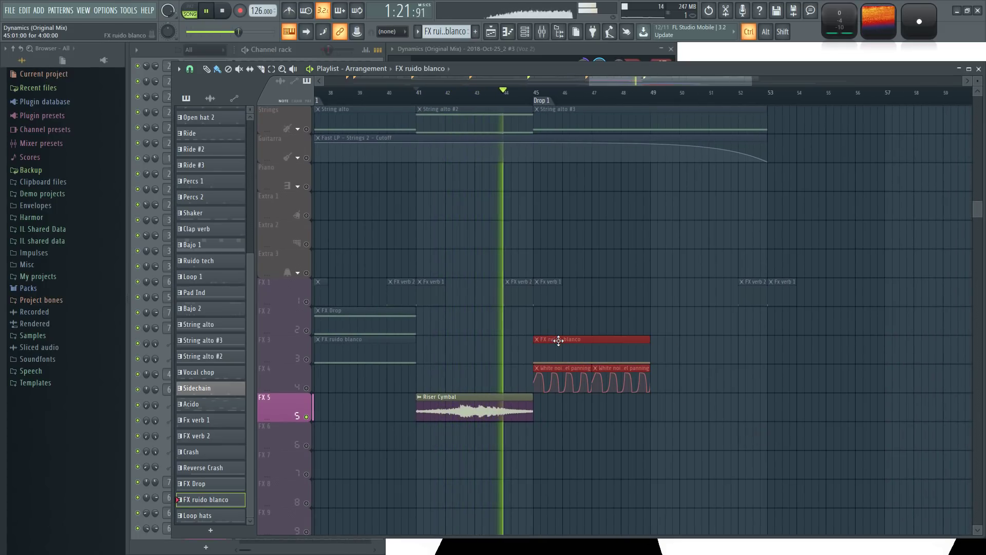
key("ctrl+b")
left_click_drag(664, 340, 781, 342)
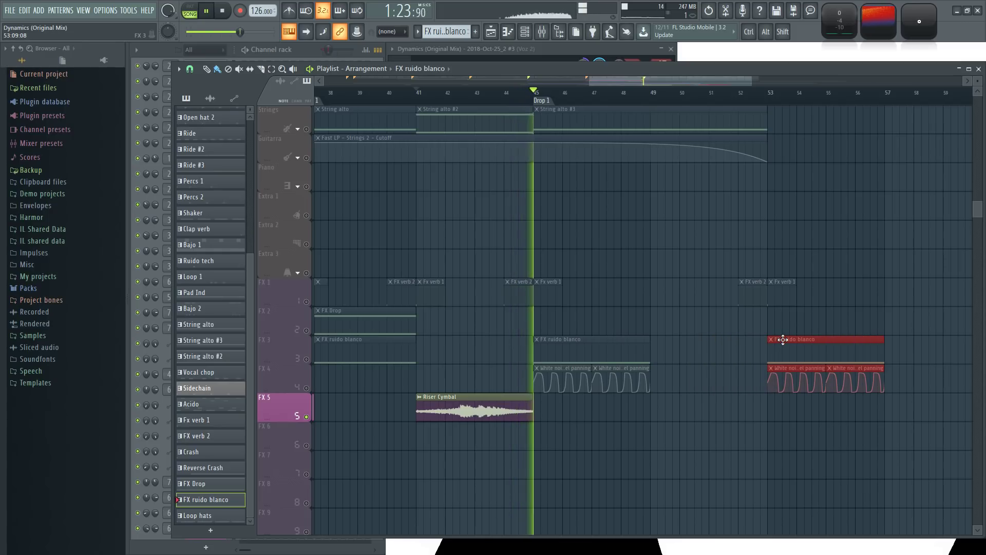
Step: Bring all tracks back from the FX solo and show the Loop hats pattern from the Loop 2 track in the channel rack
right_click(307, 330)
right_click(306, 330)
left_click_drag(691, 247, 662, 271)
scroll(660, 328, "up", 10)
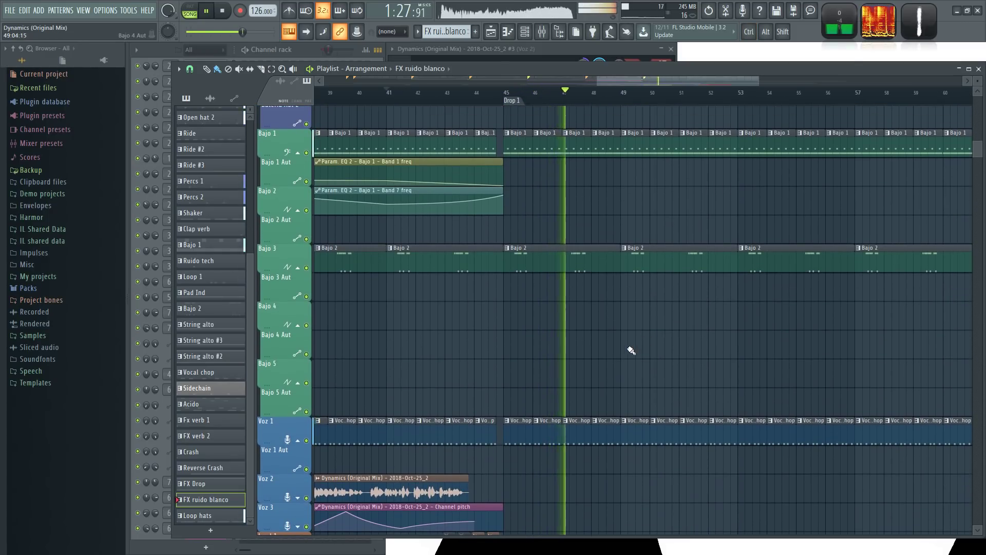
scroll(591, 366, "up", 2)
scroll(546, 359, "up", 2, "ctrl")
left_click(505, 319)
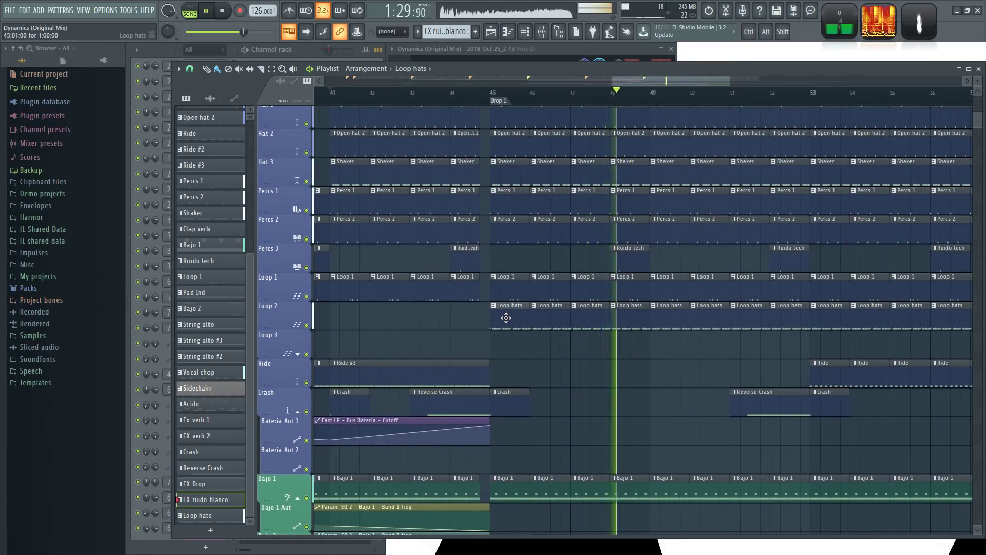
left_click(311, 52)
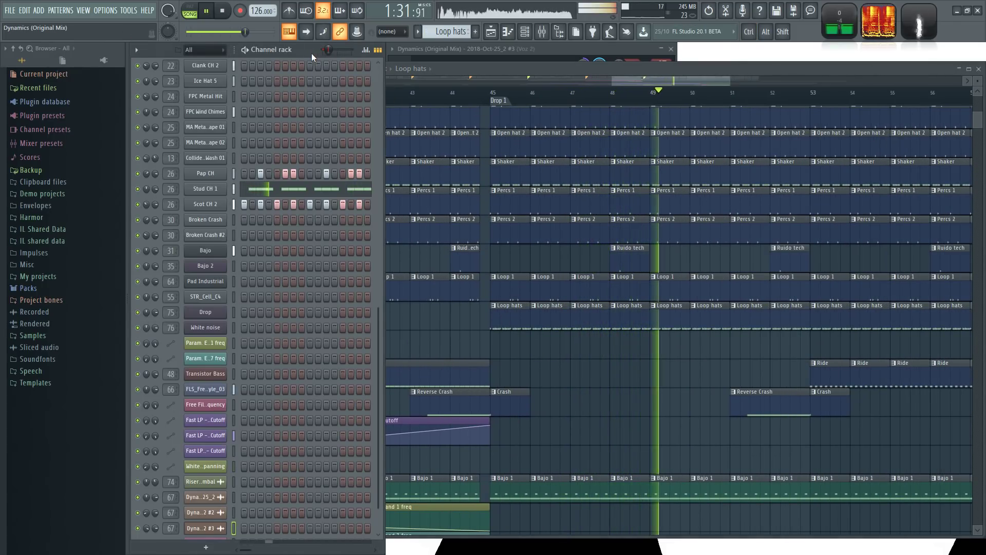
Step: Check the Loop 1 mixer track in solo, lower its volume slightly and return to the full mix of Drop 1
key("F9")
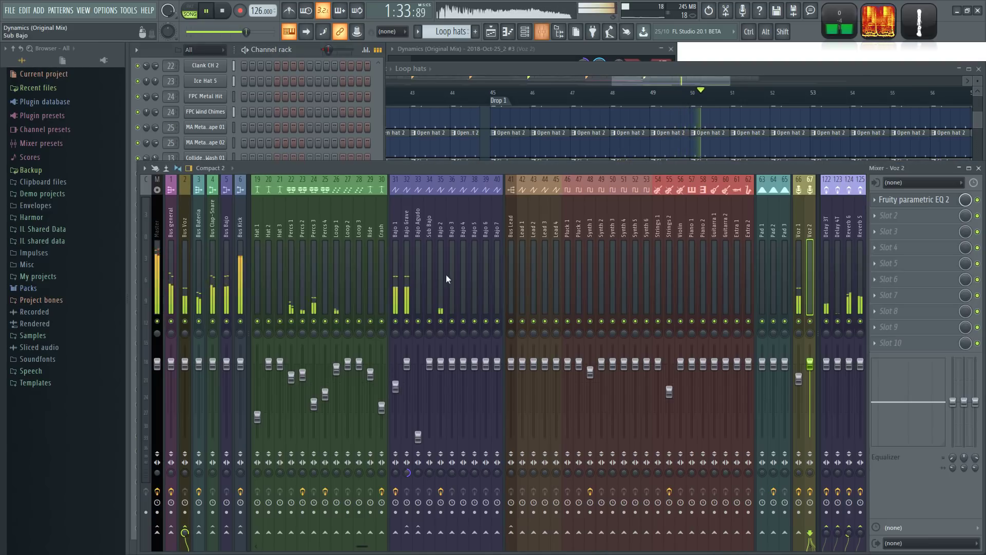
left_click(336, 321, "ctrl")
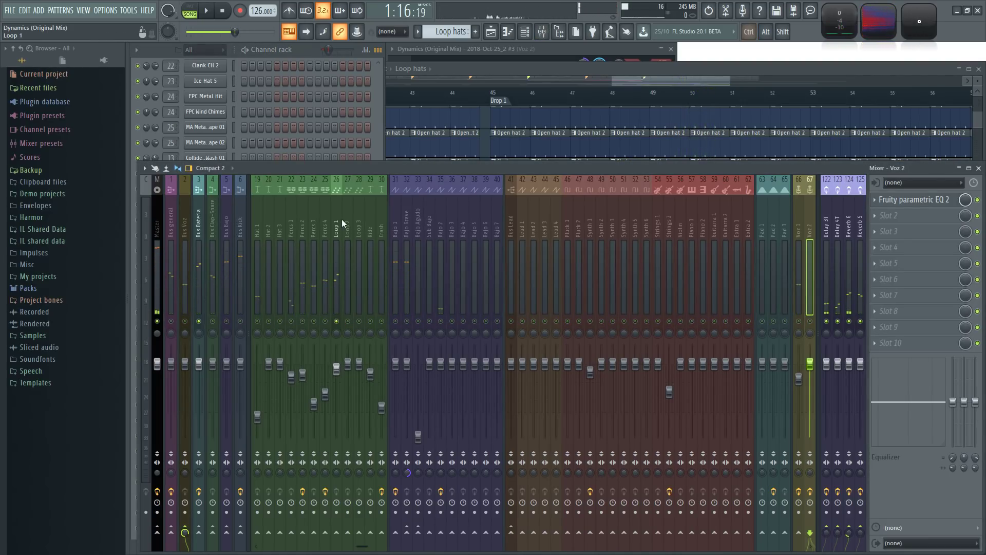
left_click(337, 370)
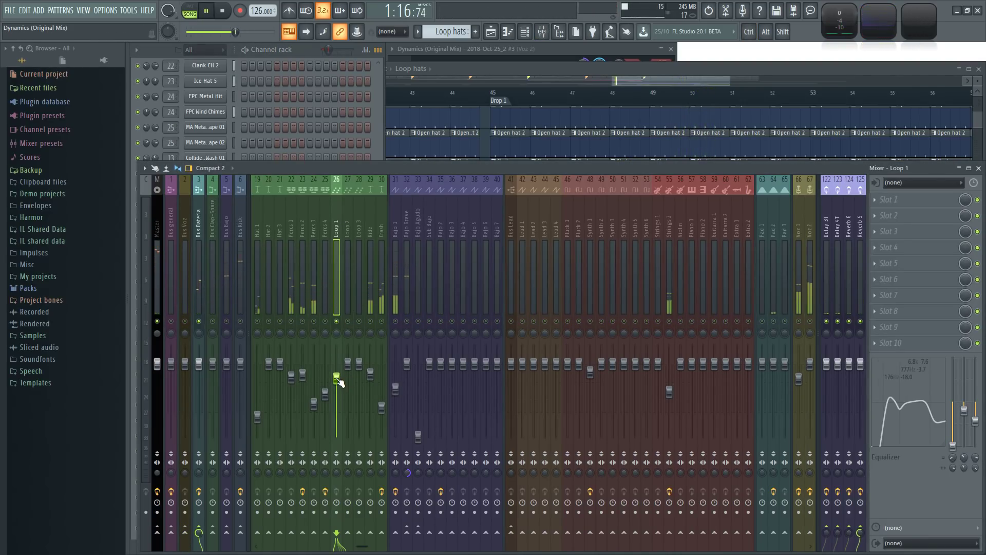
left_click(494, 95)
key("F9")
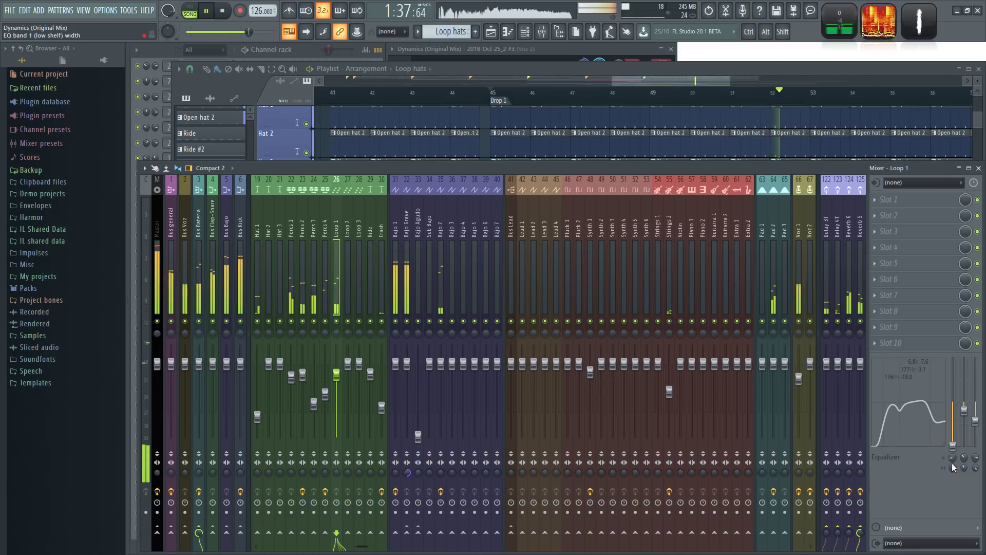
Step: Listen to the rest of Drop 1 and examine its drum, bass and vocal tracks up to bar 61
left_click_drag(636, 81, 677, 78)
scroll(501, 364, "down", 2)
left_click_drag(714, 434, 657, 385)
scroll(657, 385, "down", 10)
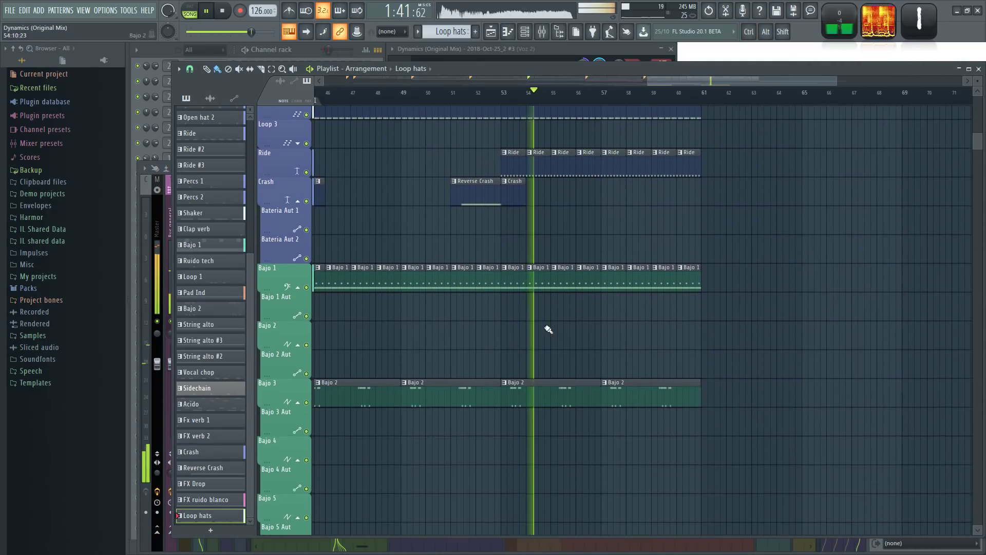
scroll(589, 335, "down", 2, "ctrl")
left_click_drag(557, 317, 656, 380)
scroll(668, 389, "up", 4)
scroll(673, 388, "down", 4)
key("space")
scroll(730, 367, "up", 2, "ctrl")
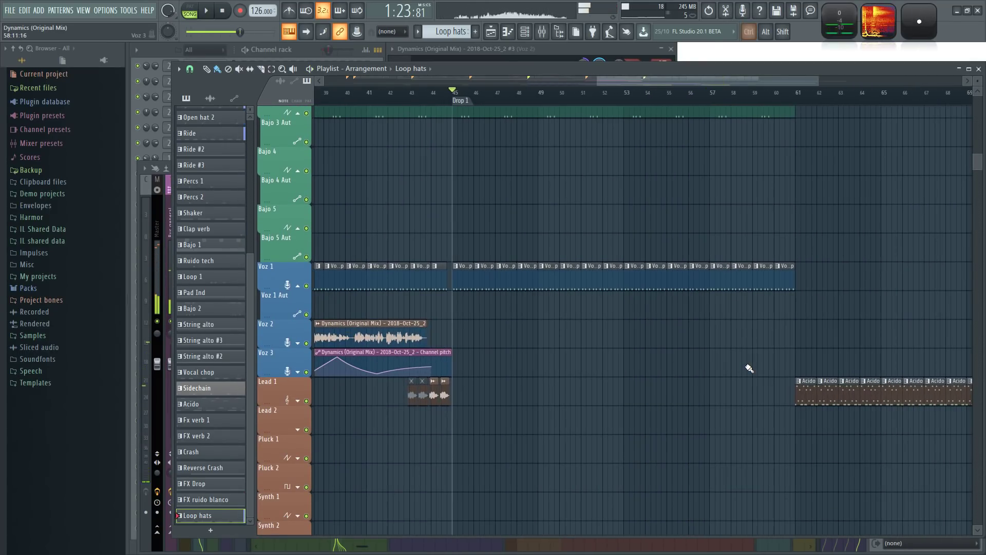
scroll(518, 297, "up", 8)
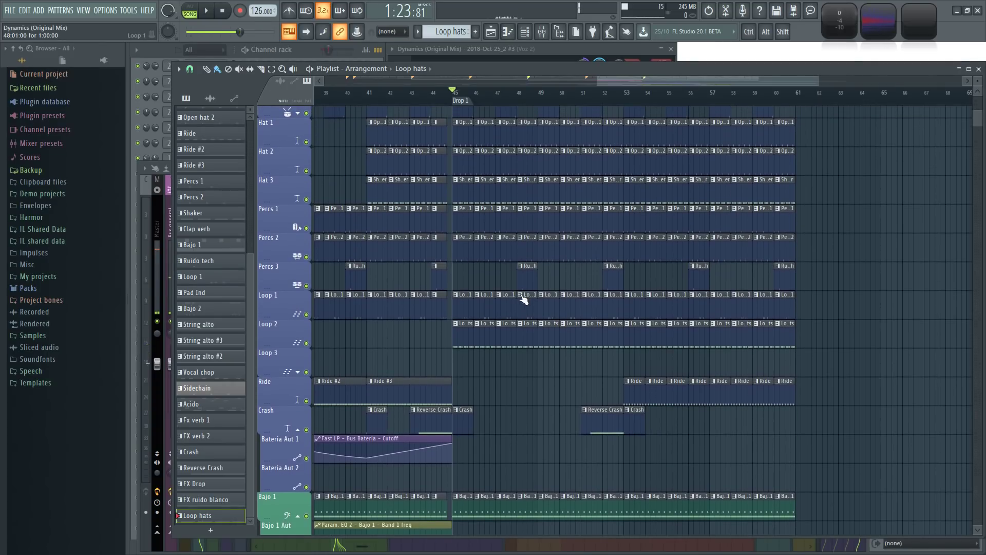
scroll(600, 281, "up", 3)
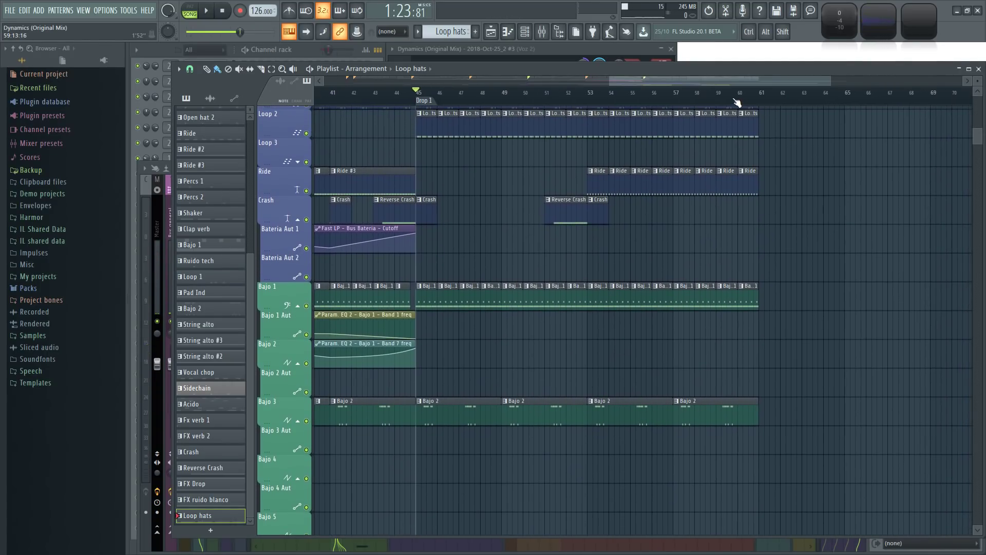
left_click_drag(726, 82, 759, 81)
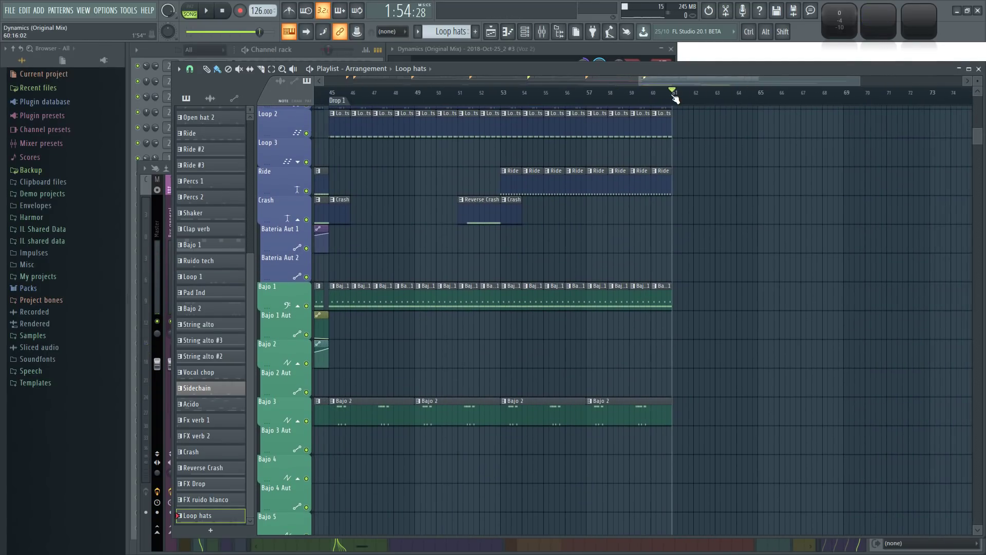
scroll(705, 110, "down", 2, "ctrl")
scroll(850, 175, "down", 2, "ctrl")
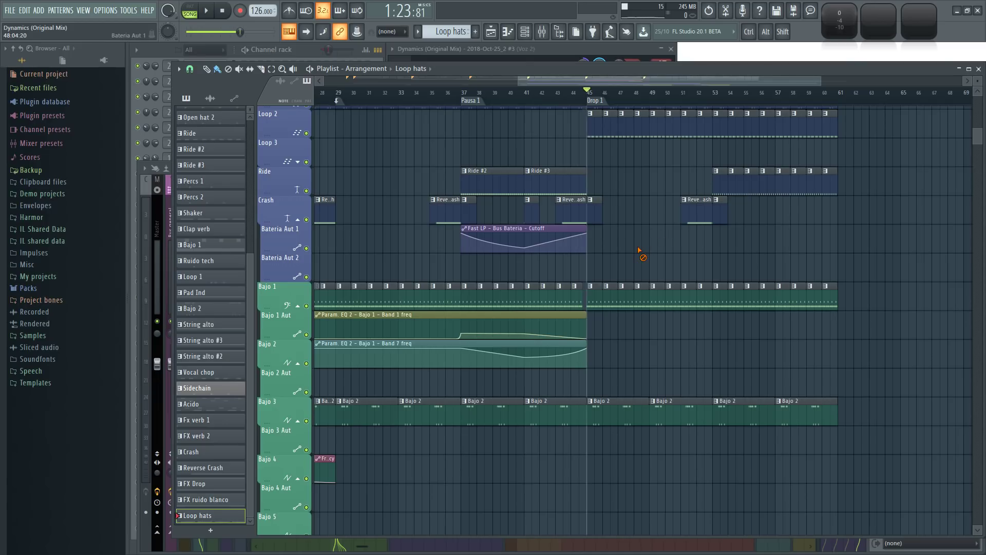
Step: Add a time marker named Pausa 2 at bar 61
left_click_drag(927, 272, 505, 272)
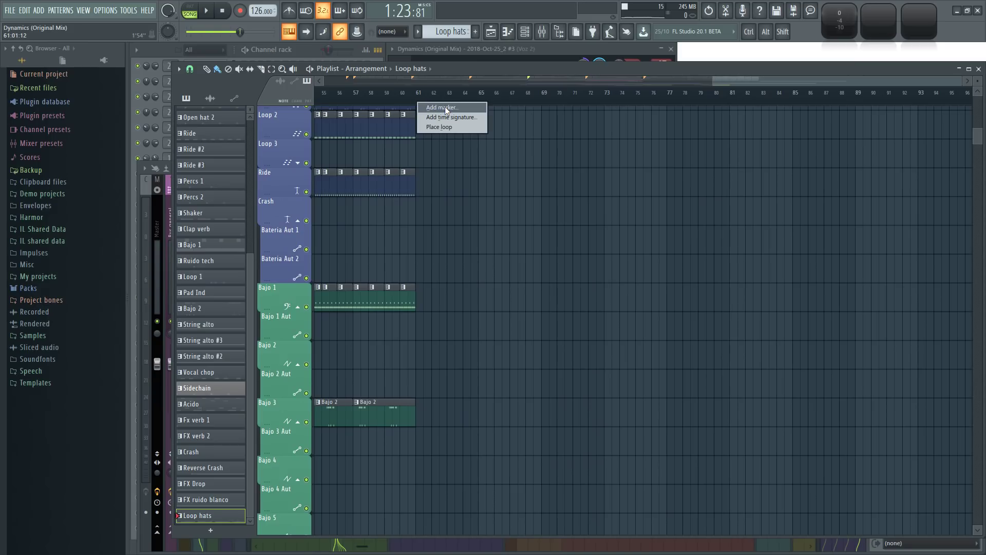
left_click(445, 108)
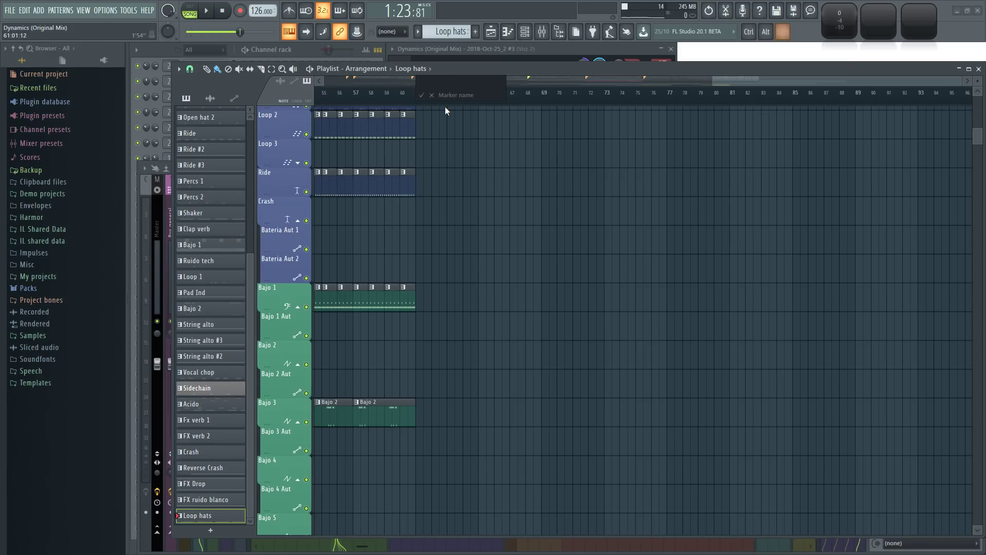
type("Pausa 2")
key("Return")
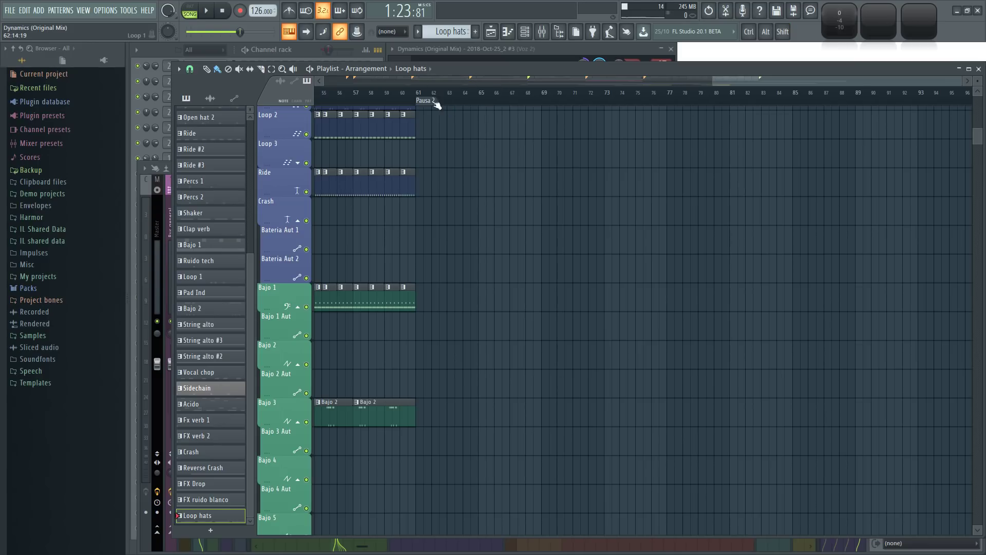
Step: Examine the Acido clips on Lead 1 from Pausa 2 and the pattern's Transistor Bass channel while the song plays from Drop 1
scroll(588, 272, "down", 13)
left_click_drag(667, 383, 410, 304)
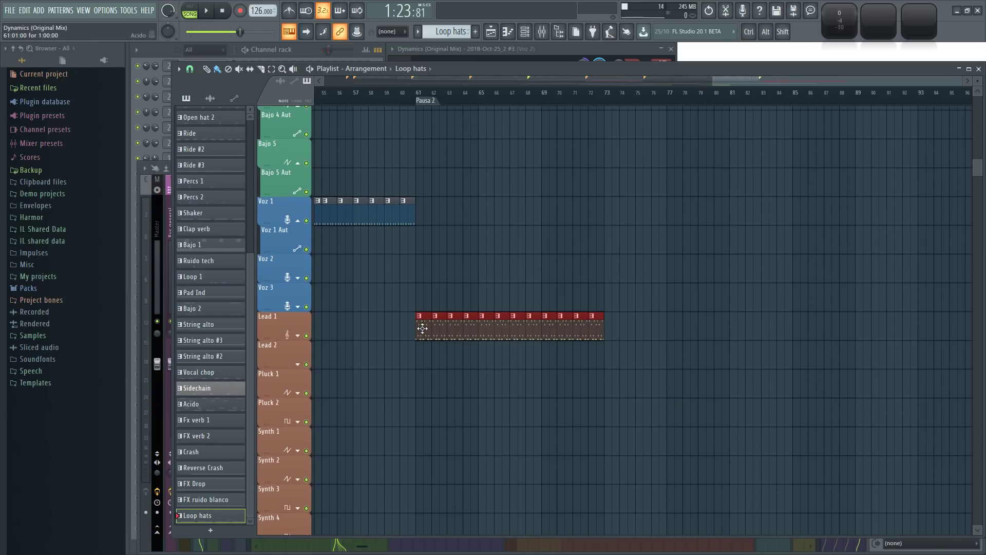
key("ctrl+d")
scroll(538, 236, "down", 3)
key("space")
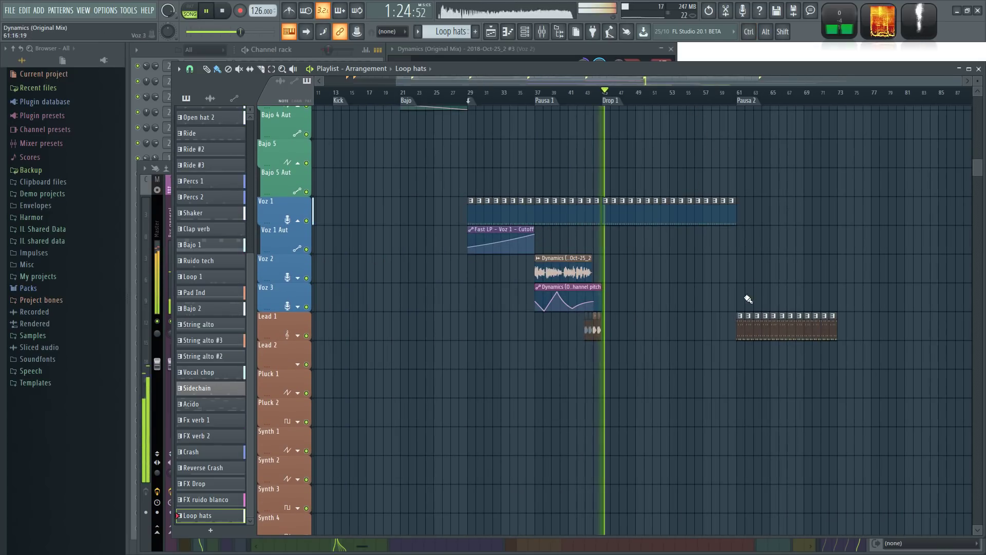
scroll(750, 298, "up", 3)
left_click(304, 48)
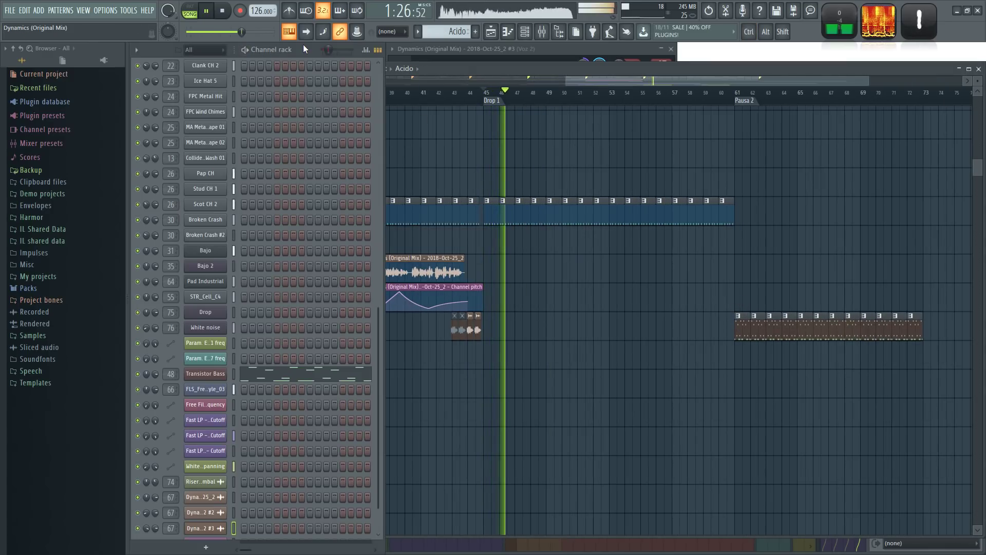
left_click(233, 373)
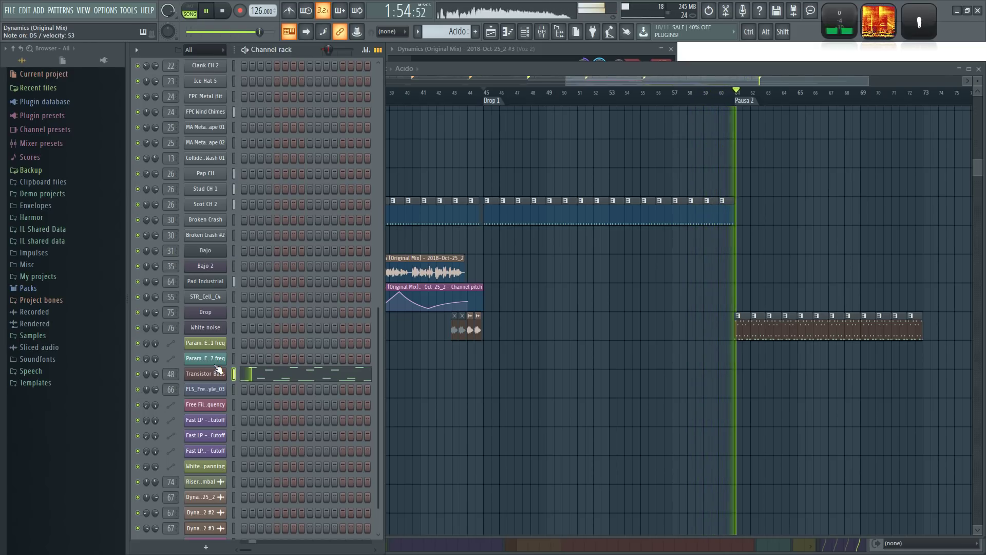
key("space")
key("F5")
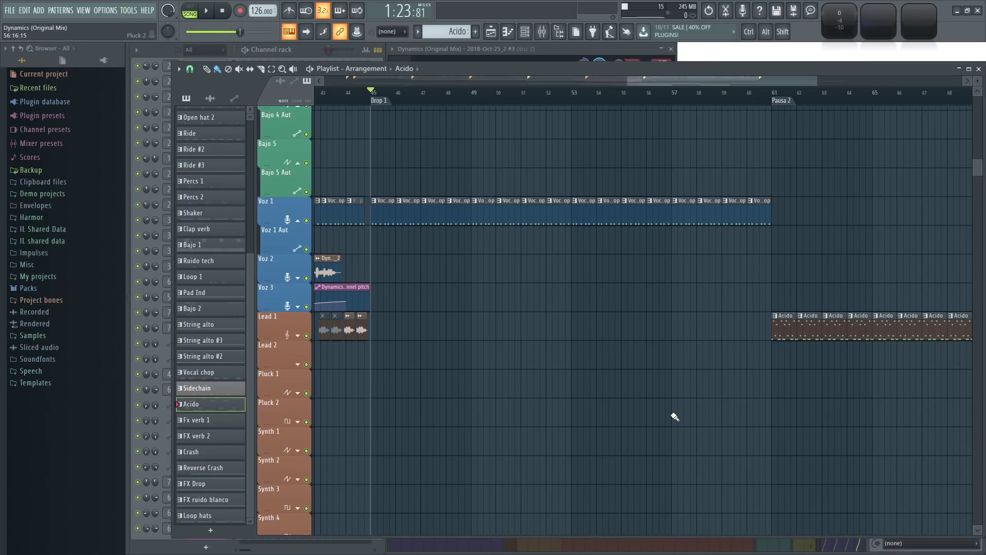
Step: Look over the vocal, lead and bass tracks between Drop 1 and Pausa 2
scroll(571, 443, "right", 3)
scroll(570, 443, "up", 1)
scroll(579, 442, "down", 2)
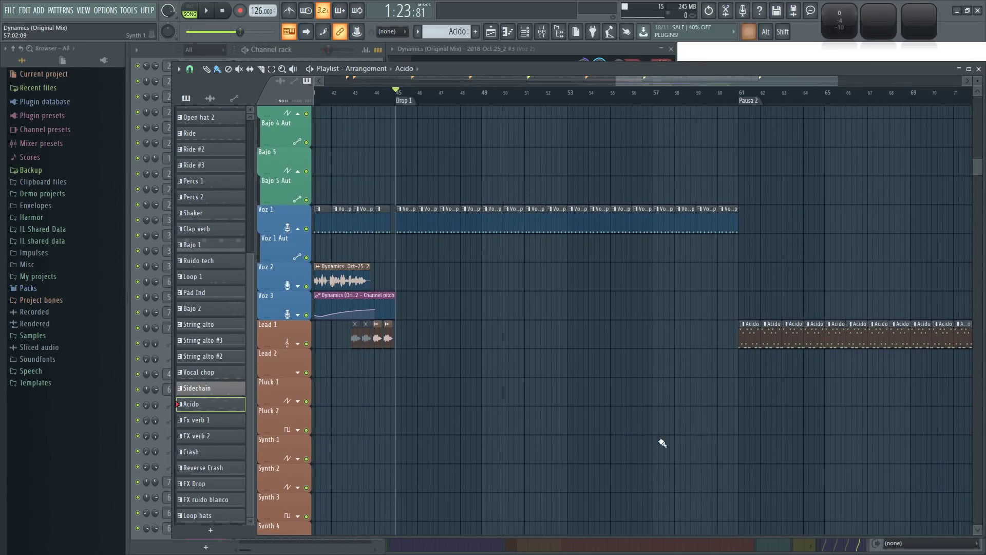
scroll(732, 443, "right", 3)
scroll(719, 437, "up", 1)
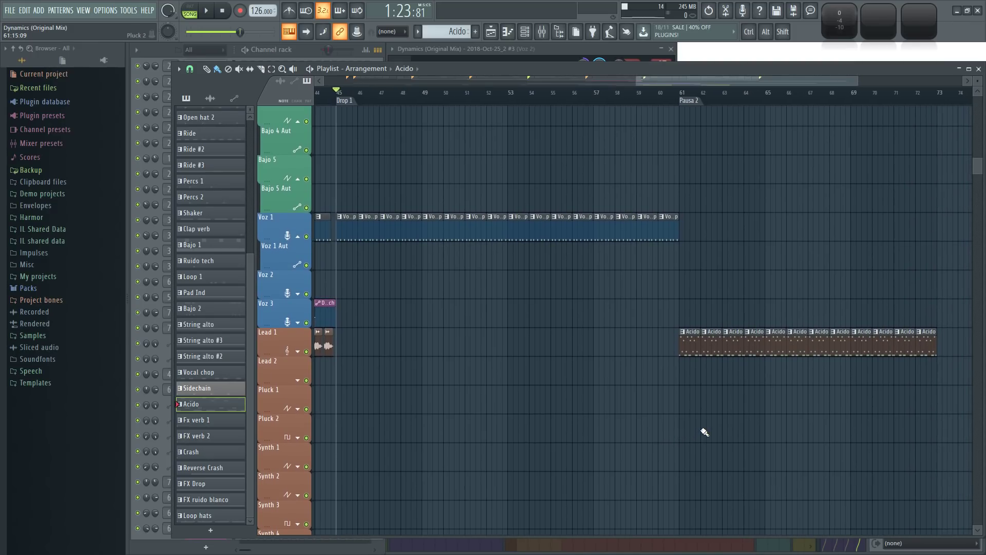
scroll(449, 397, "up", 2)
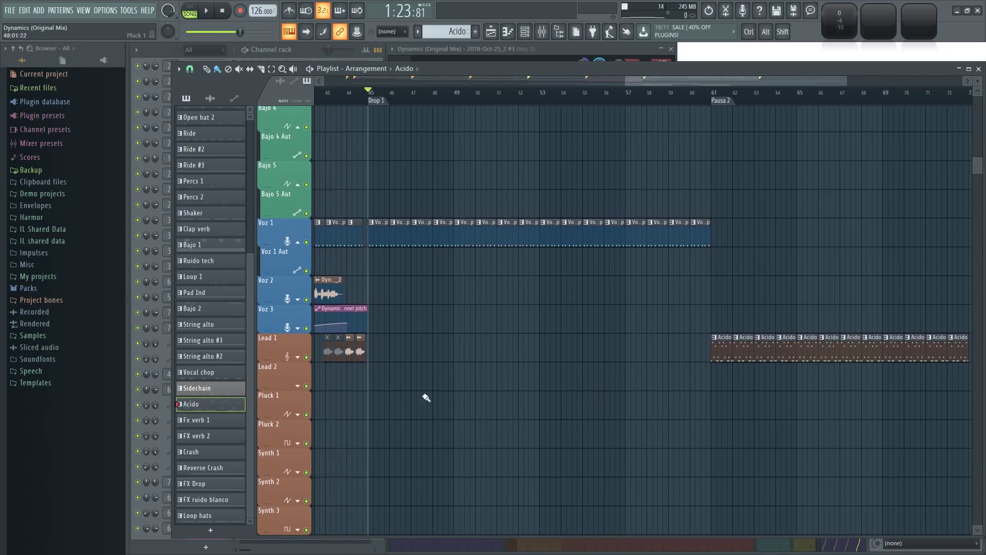
scroll(414, 429, "up", 8)
scroll(380, 385, "up", 1)
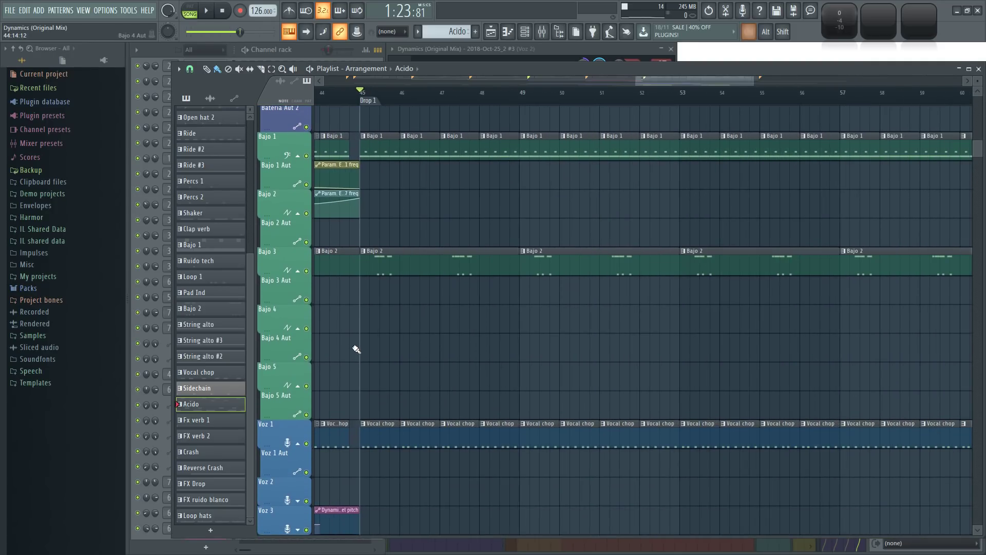
Step: Solo the Bajo 3 track and briefly play its Bajo 2 pattern from Drop 1
scroll(360, 350, "down", 1)
left_click(307, 278, "ctrl")
key("space")
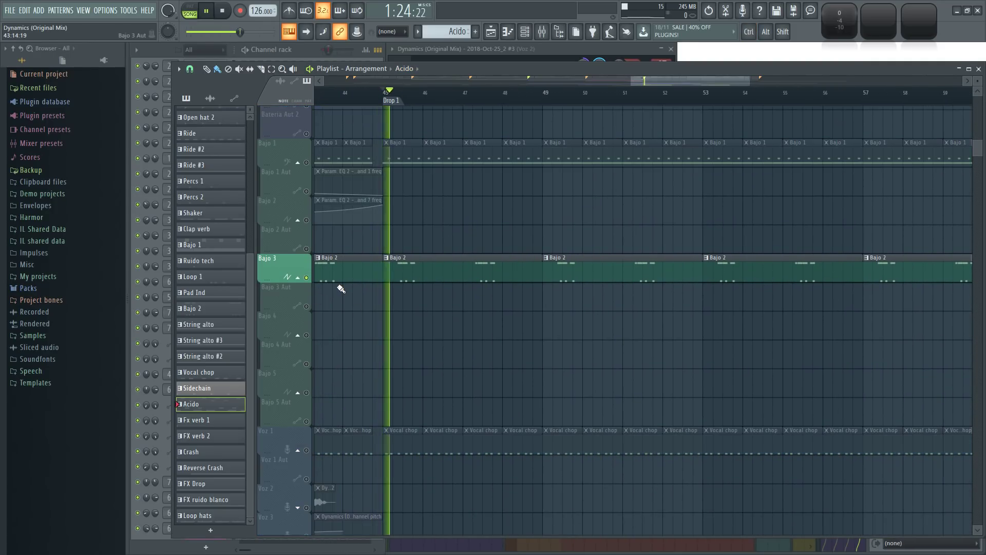
key("space")
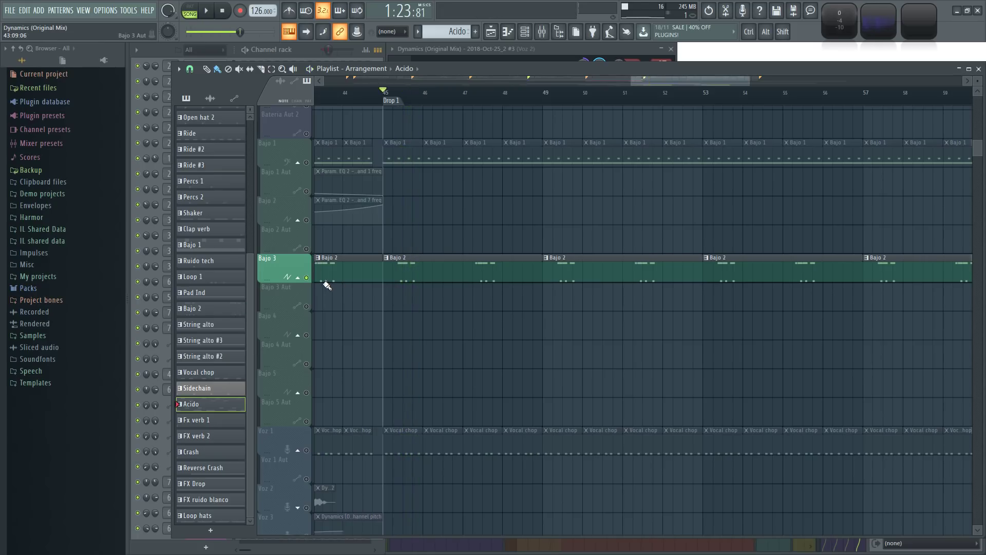
Step: Unmute Bajo 1 Aut and Bajo 2 alongside Bajo 3 and play them briefly from Drop 1
left_click(306, 220)
left_click(307, 191)
key("space")
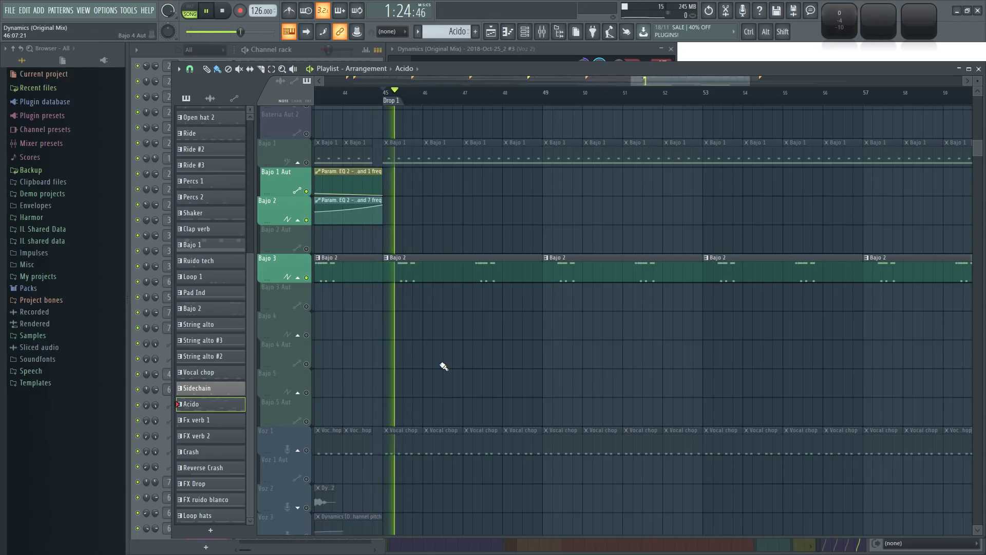
scroll(504, 374, "down", 2)
key("space")
Step: Unmute Bajo 4 with its Free Filter frequency automation and listen to the Bajo 2 pattern from Drop 1
scroll(467, 346, "down", 2)
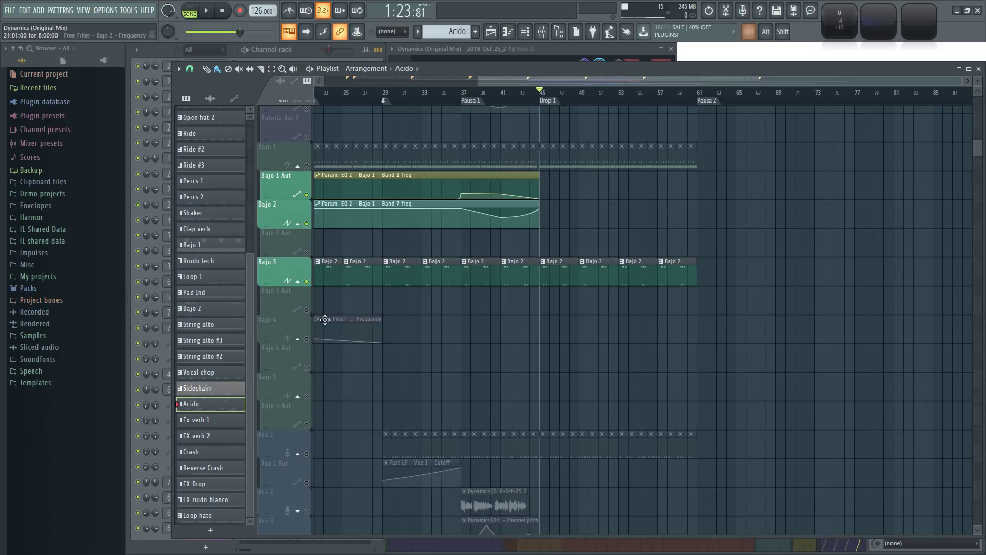
left_click(306, 339)
scroll(510, 353, "down", 1)
scroll(739, 365, "up", 4)
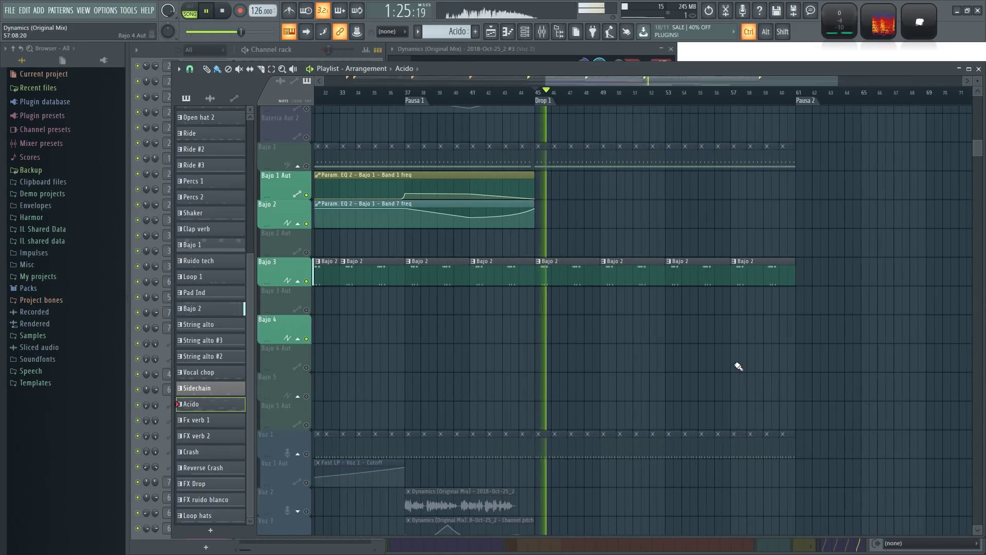
scroll(411, 280, "up", 2)
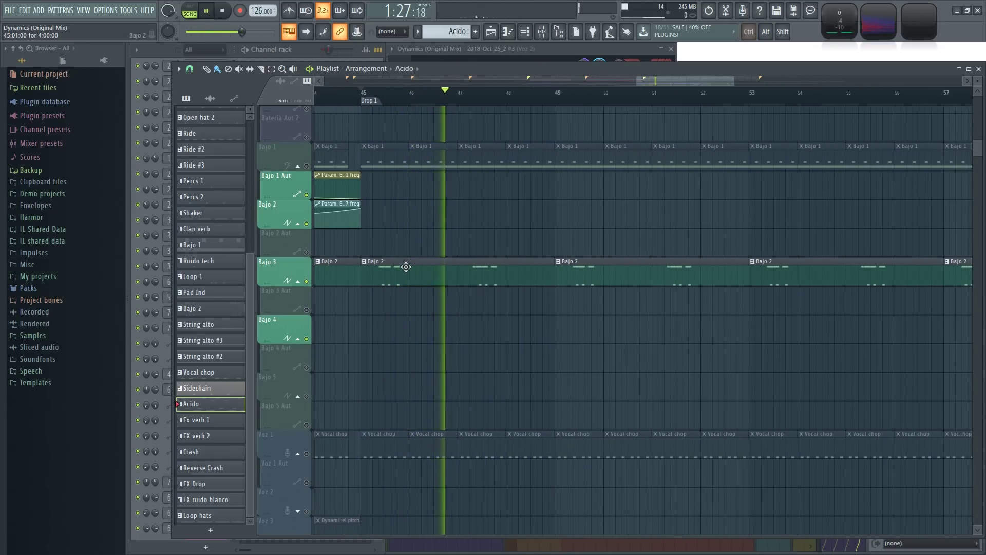
key("space")
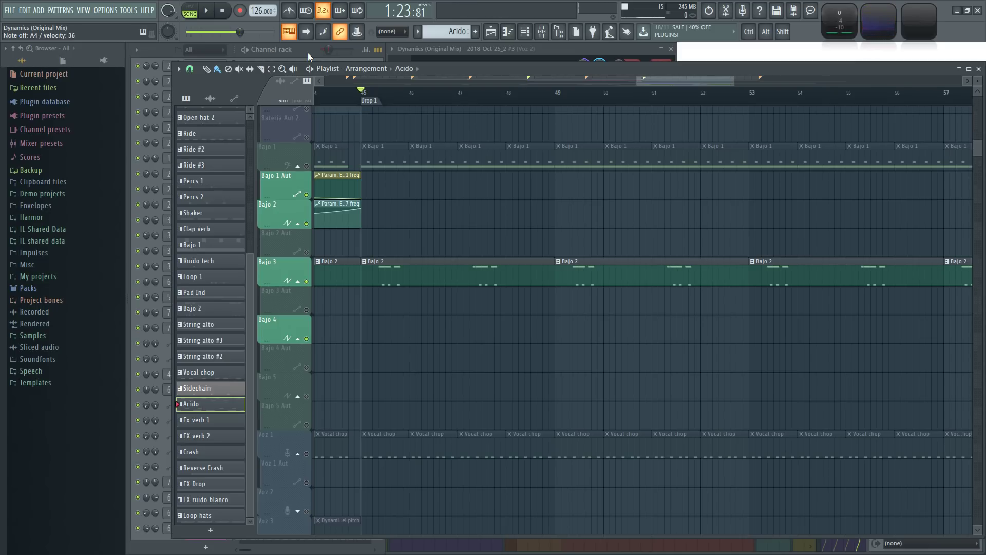
Step: Replay the isolated Bajo 2 pattern from Drop 1 up to about bar 57, and return to the vocal and lead tracks
key("space")
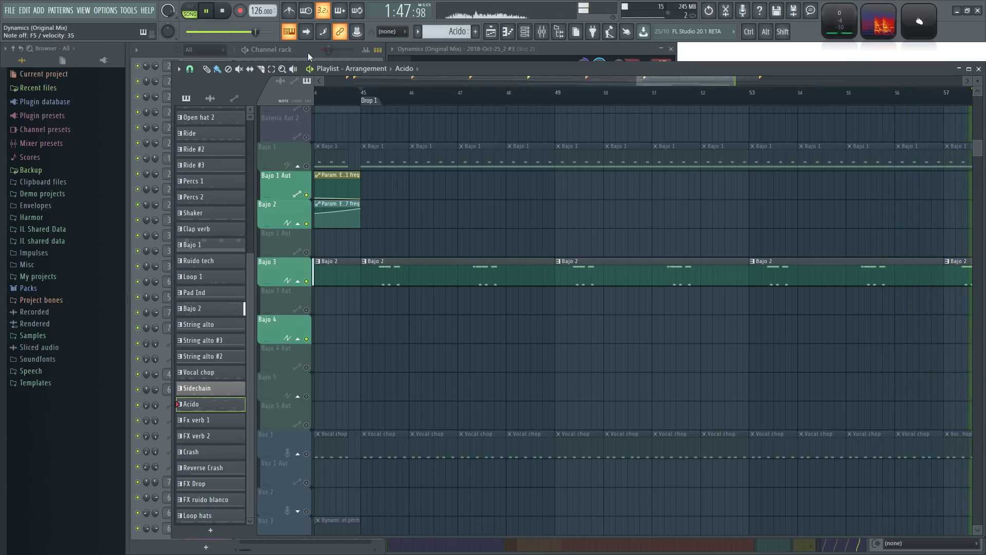
key("space")
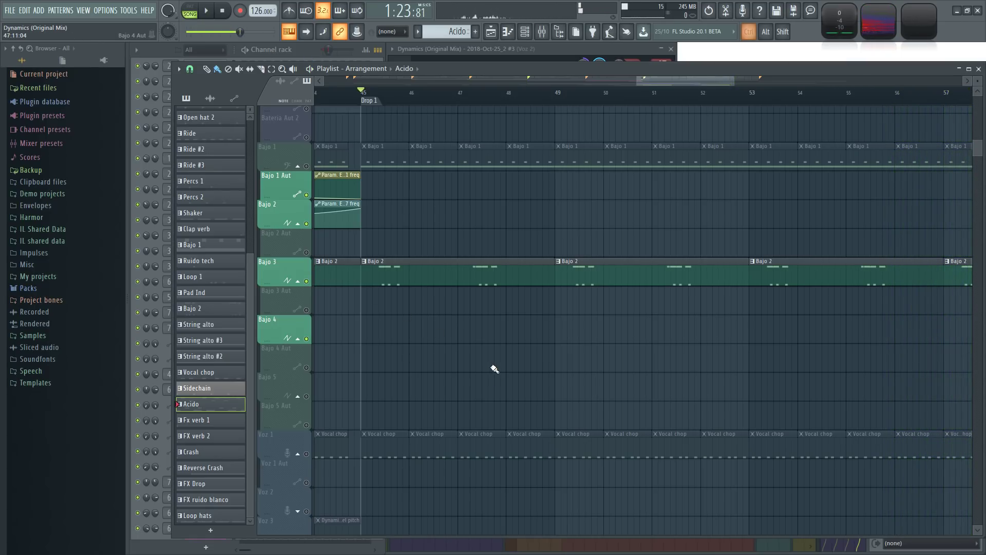
scroll(492, 368, "down", 3)
scroll(551, 346, "down", 5)
scroll(501, 293, "up", 2)
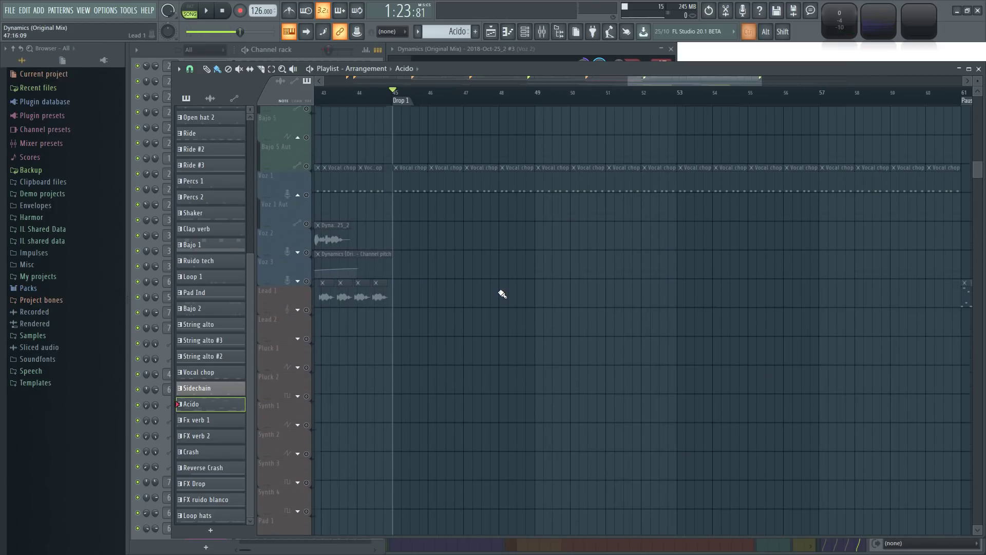
Step: Examine the bass, vocal and lead tracks around Drop 1, between bars 42 and 61
scroll(836, 359, "up", 1)
left_click_drag(895, 407, 584, 402)
left_click_drag(464, 365, 843, 390)
scroll(533, 268, "up", 4)
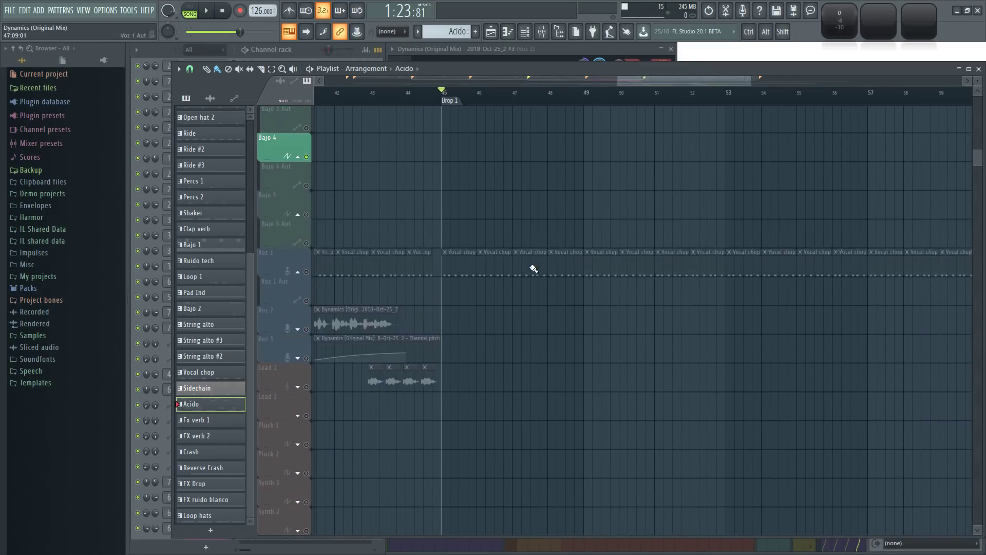
scroll(471, 267, "up", 1)
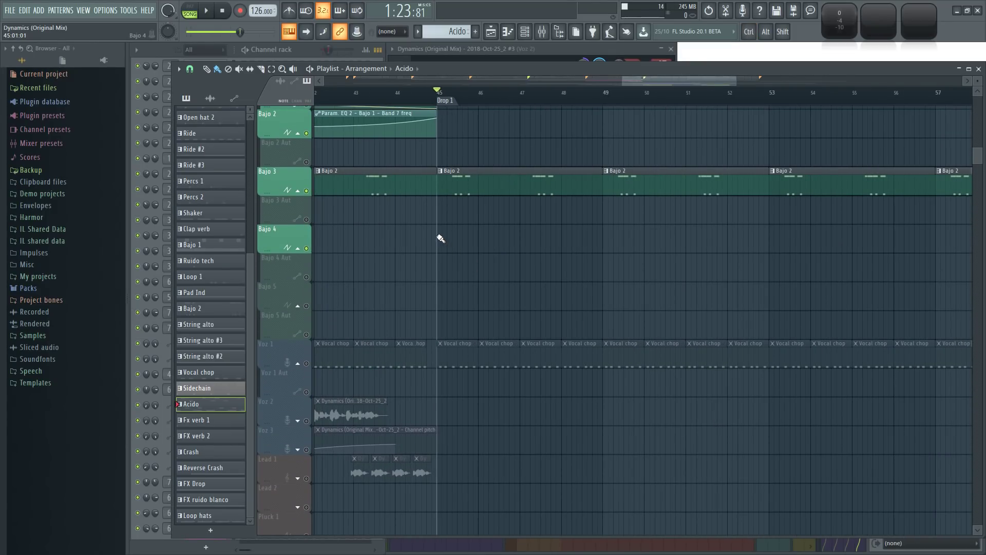
scroll(660, 335, "down", 3)
scroll(784, 404, "down", 2)
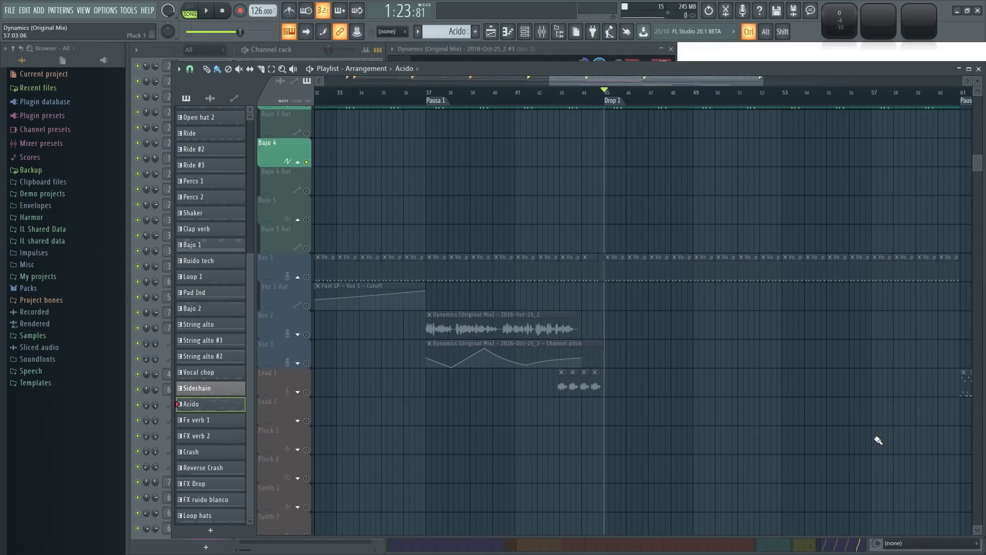
scroll(869, 438, "up", 2)
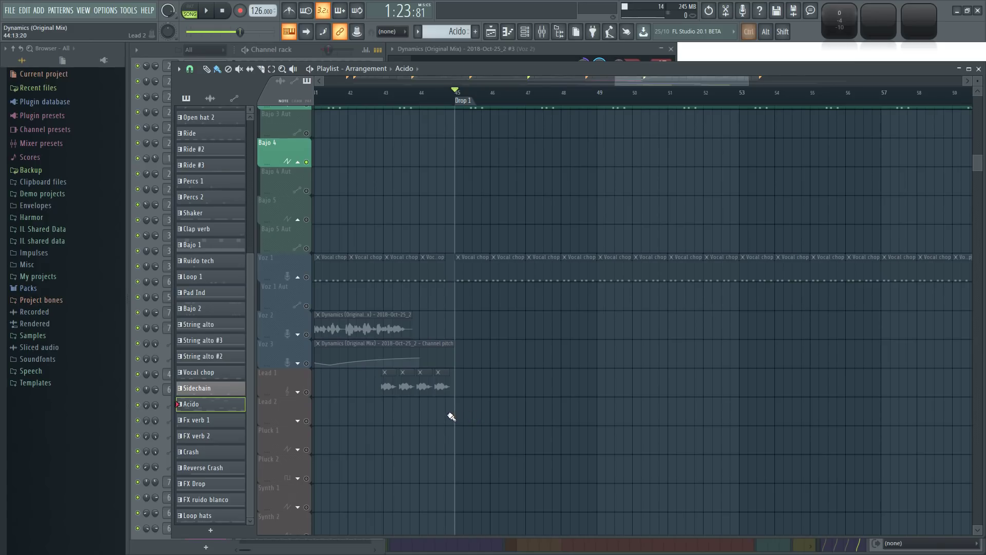
Step: Unmute all tracks and move the two active vocal cuts before Drop 1 from Lead 1 to Voz 2, removing the muted copies
scroll(451, 416, "up", 3)
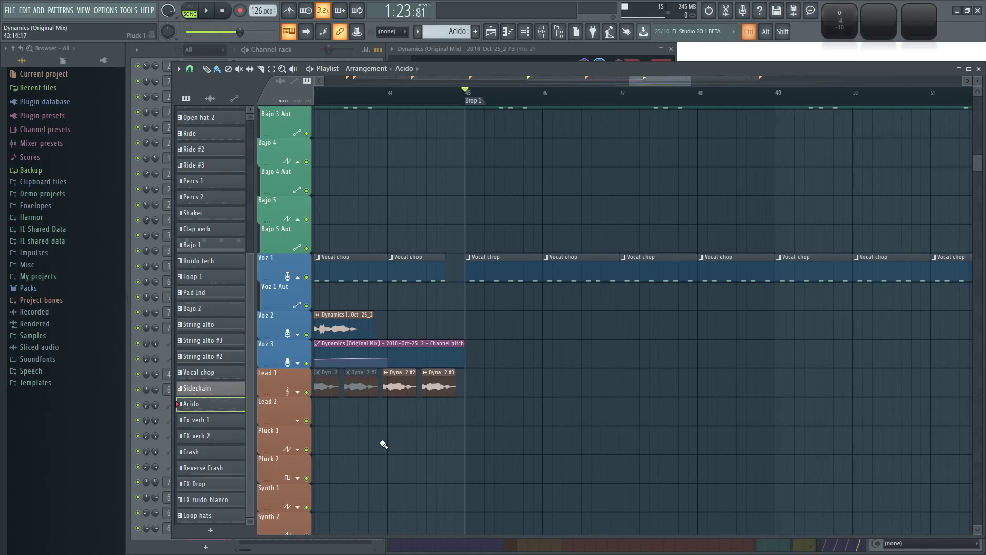
scroll(581, 429, "left", 5)
left_click_drag(667, 452, 666, 455)
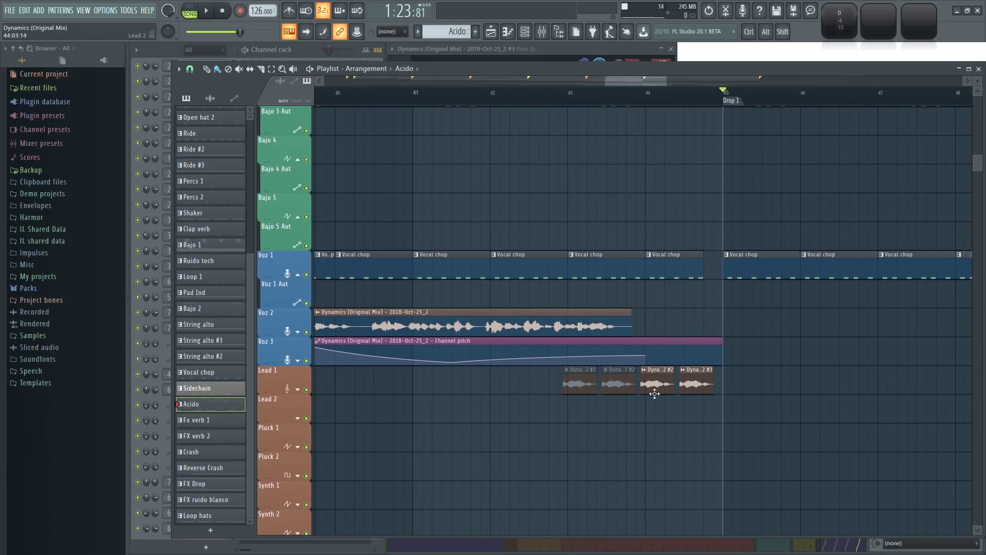
scroll(725, 414, "up", 2)
left_click_drag(725, 414, 608, 377)
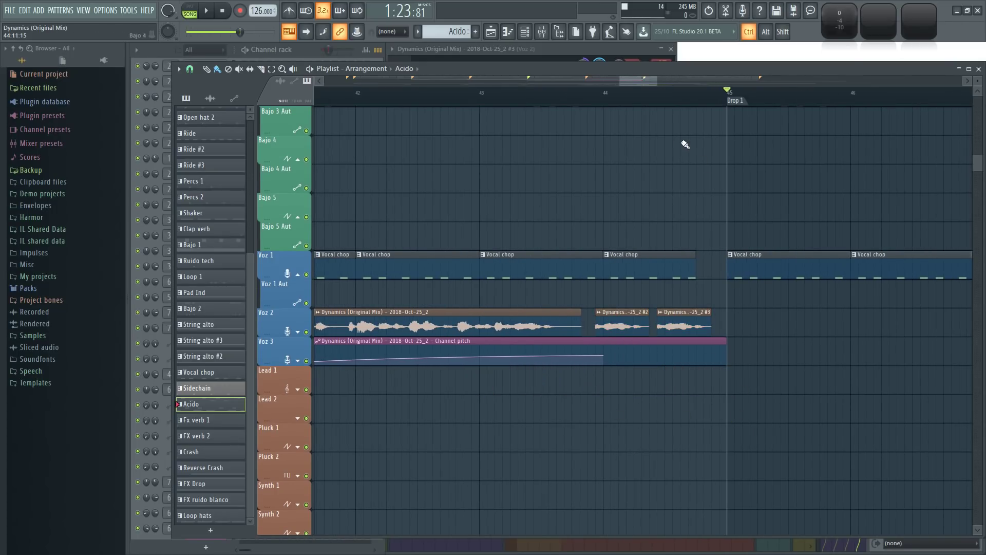
Step: Play the vocal passage leading into Drop 1 and check the Bajo 3 pattern against the empty lead tracks
key("space")
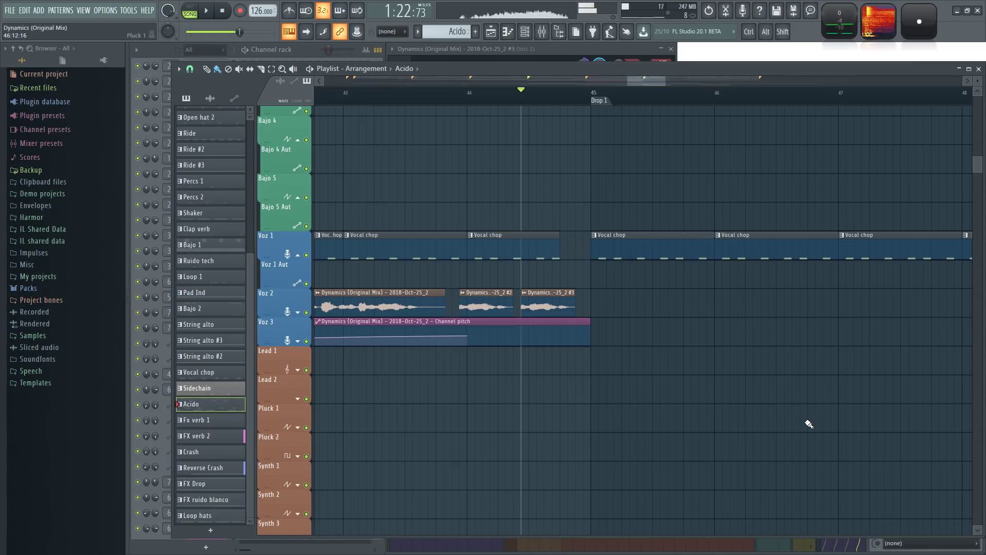
scroll(806, 420, "down", 3)
left_click_drag(805, 421, 572, 404)
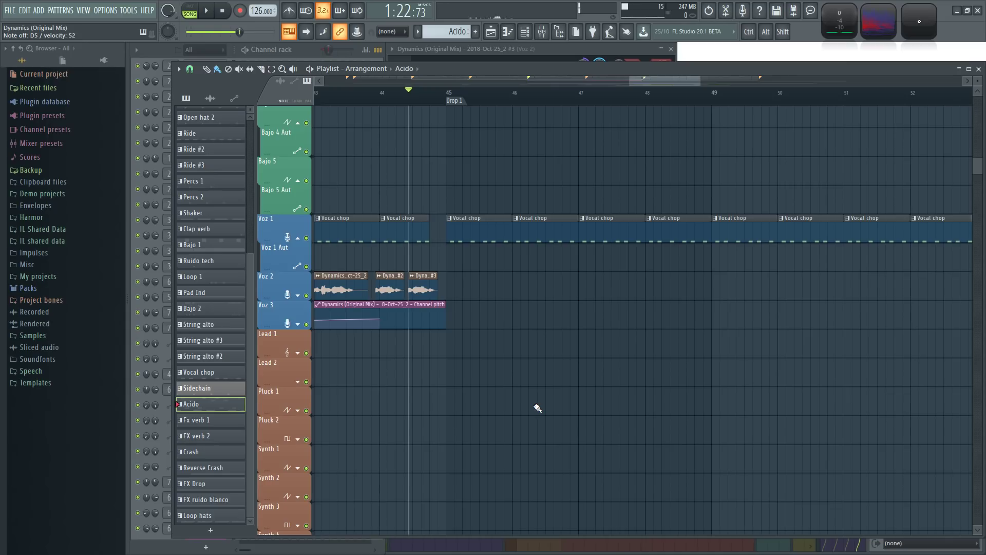
scroll(534, 404, "up", 2)
left_click_drag(506, 417, 597, 456)
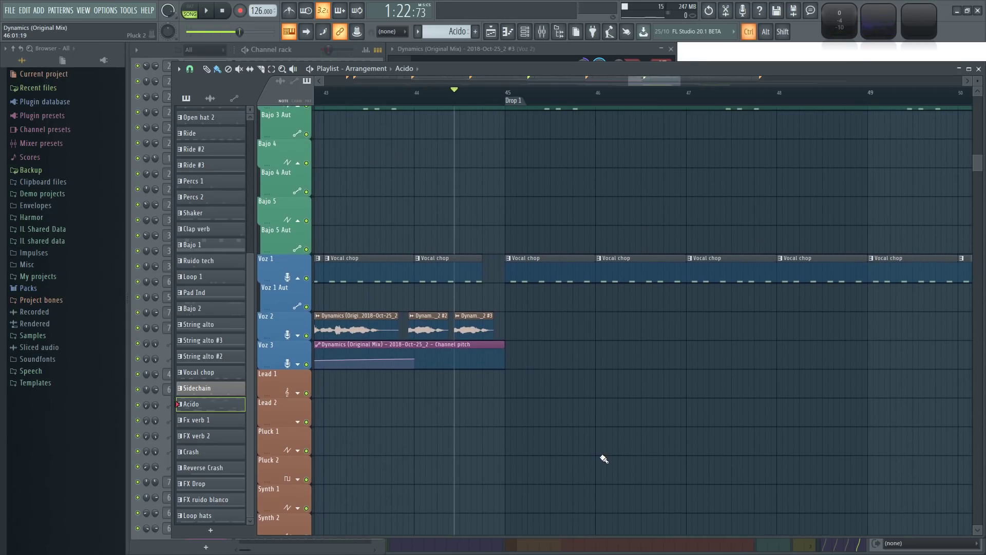
scroll(604, 459, "up", 4)
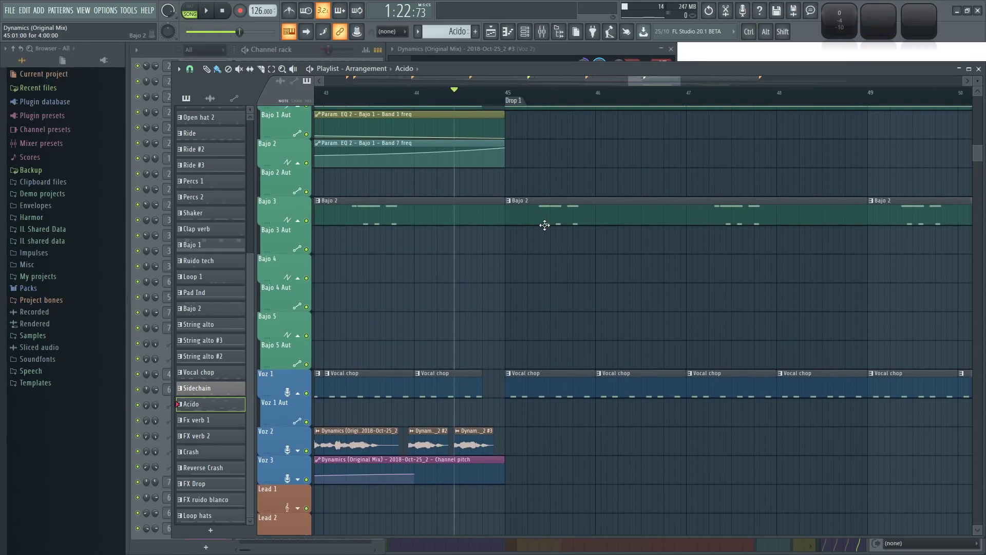
scroll(634, 441, "down", 4)
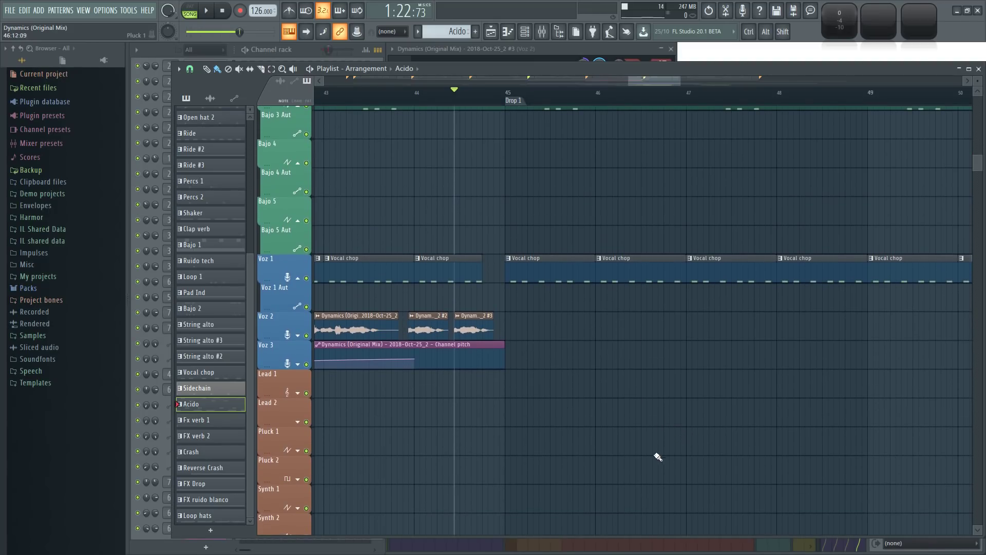
Step: Place an Acido clip on Lead 2 at bar 45, make it unique and delete all of its notes
right_click(516, 408)
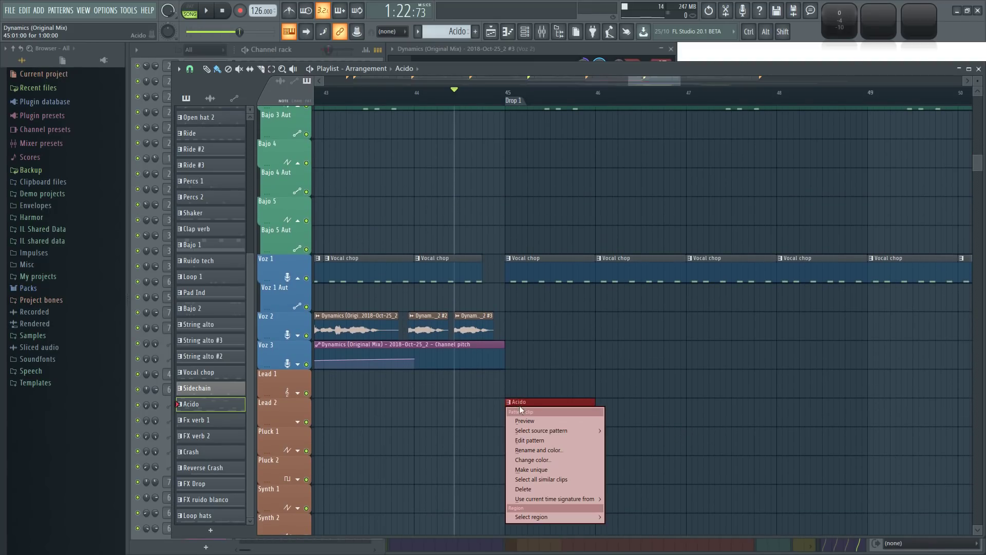
left_click(531, 469)
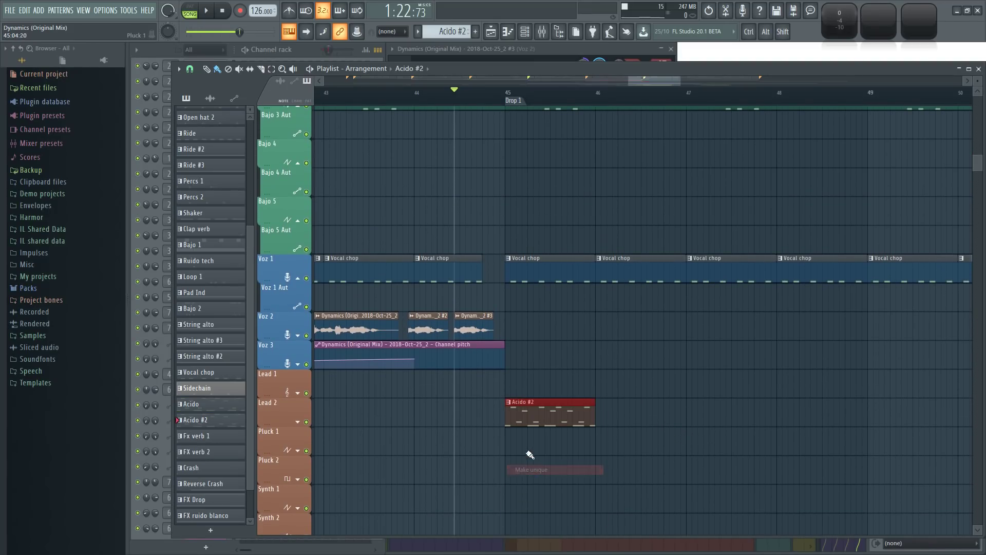
double_click(528, 415)
left_click_drag(506, 317, 200, 115)
key("Delete")
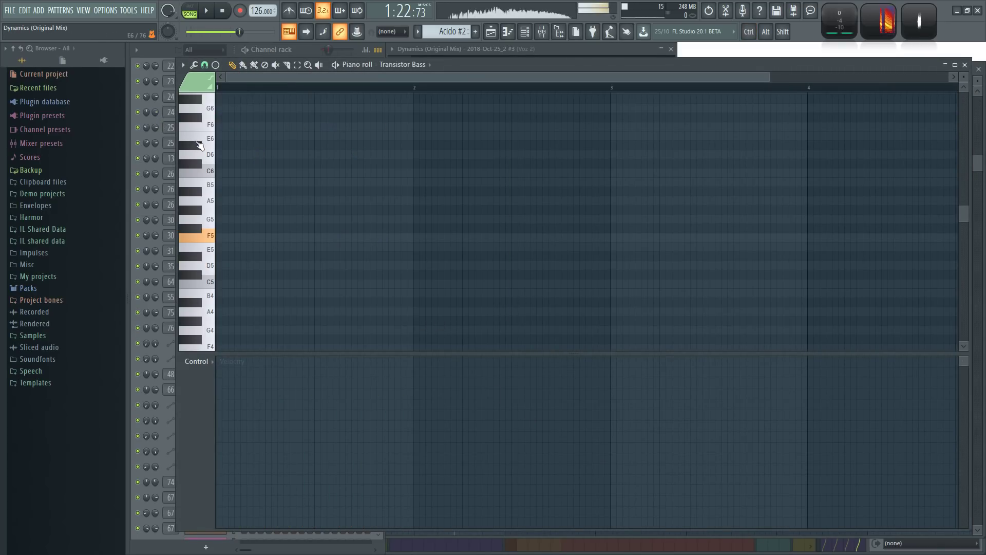
left_click(966, 65)
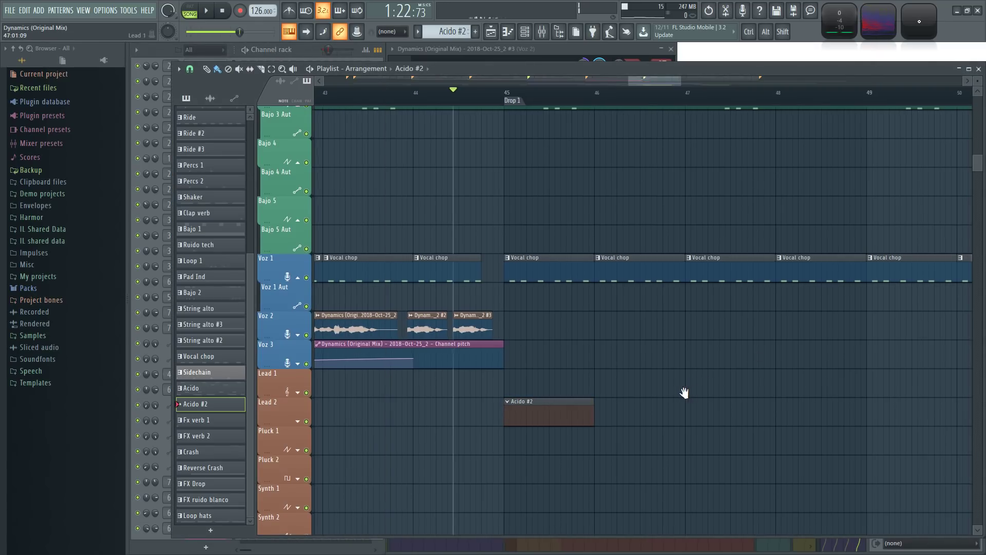
Step: Move the empty Acido #2 clip to bar 46 on Lead 2 and record a melody into it over Drop 1
scroll(666, 462, "up", 4)
scroll(665, 460, "down", 3)
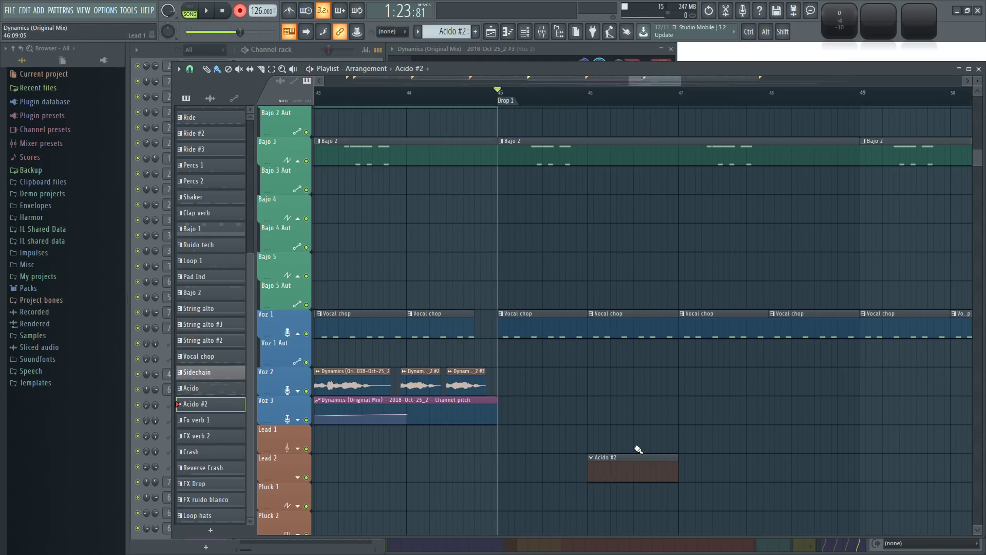
key("space")
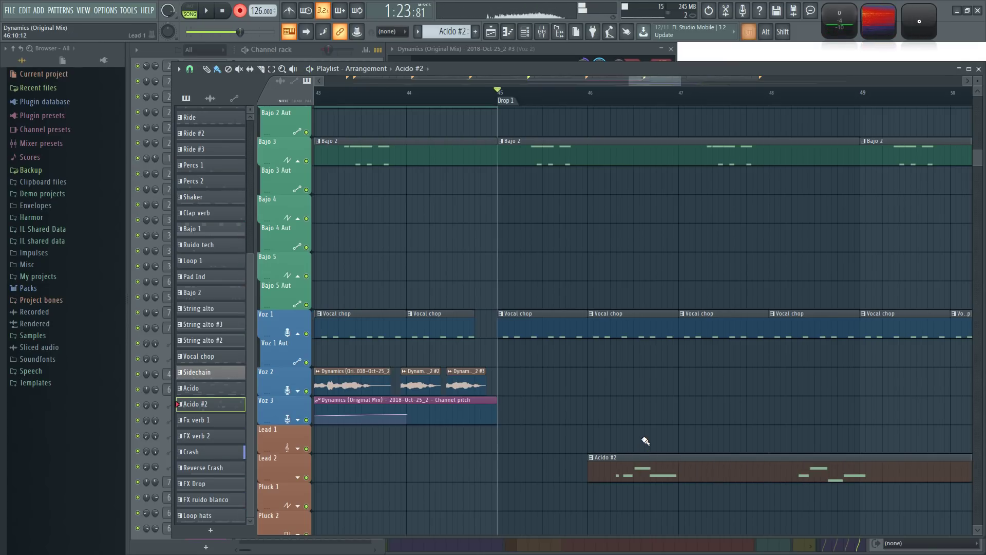
Step: Play back the recorded Acido #2 melody from Drop 1 together with the other tracks
scroll(646, 441, "down", 2)
left_click_drag(699, 424, 615, 378)
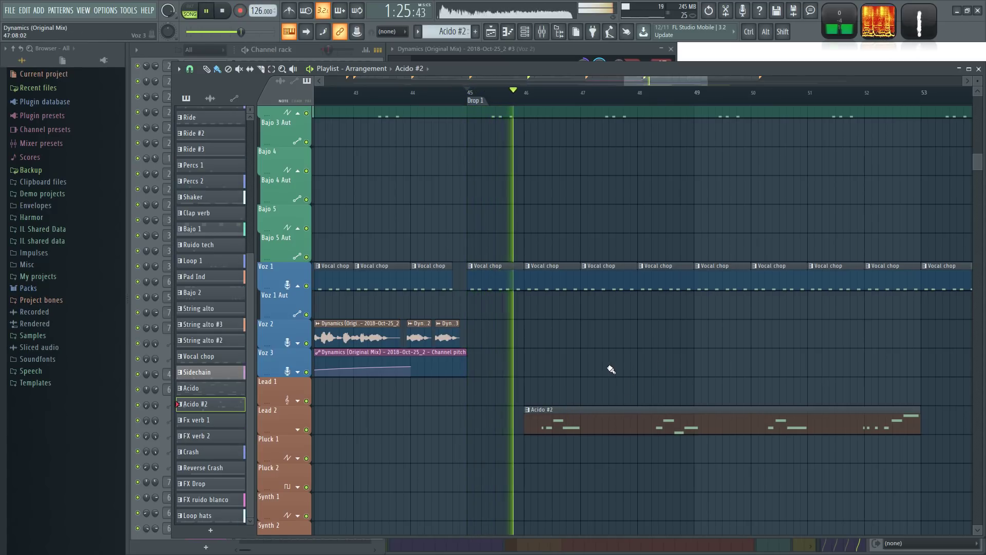
scroll(611, 368, "up", 1)
scroll(619, 392, "down", 2)
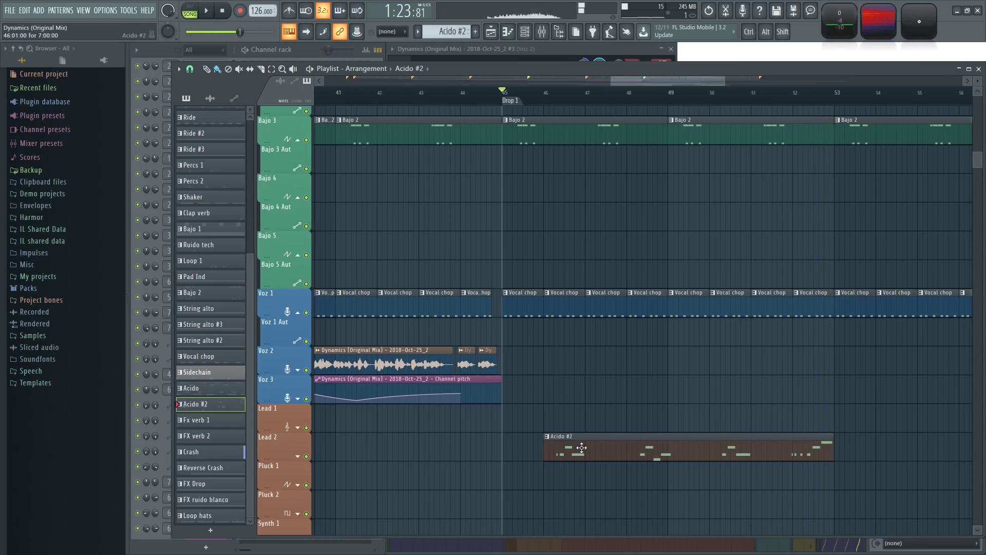
Step: Select bars 45 to 53, clear that selection and slide only the Acido #2 clip on Lead 2 earlier towards Drop 1
left_click_drag(509, 96, 834, 138)
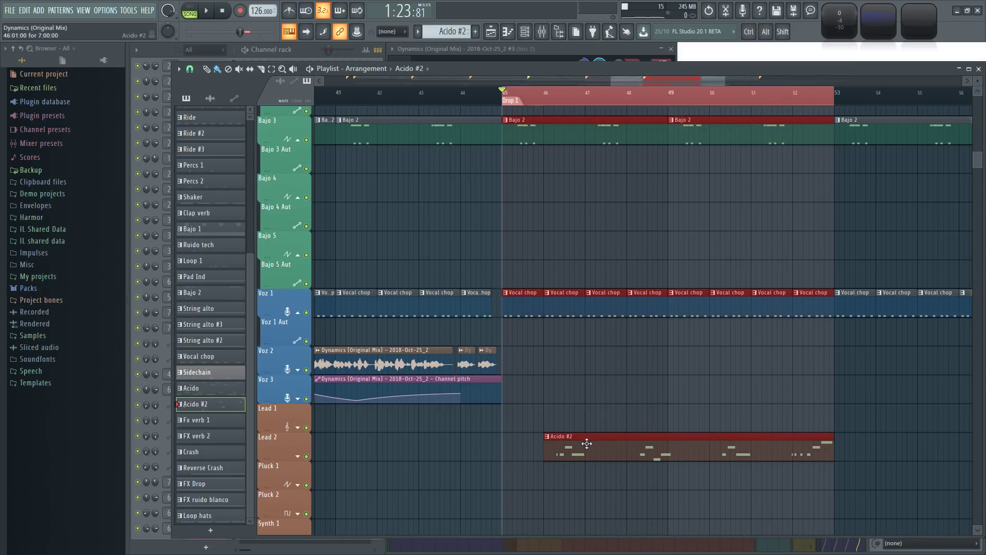
left_click_drag(565, 449, 600, 449)
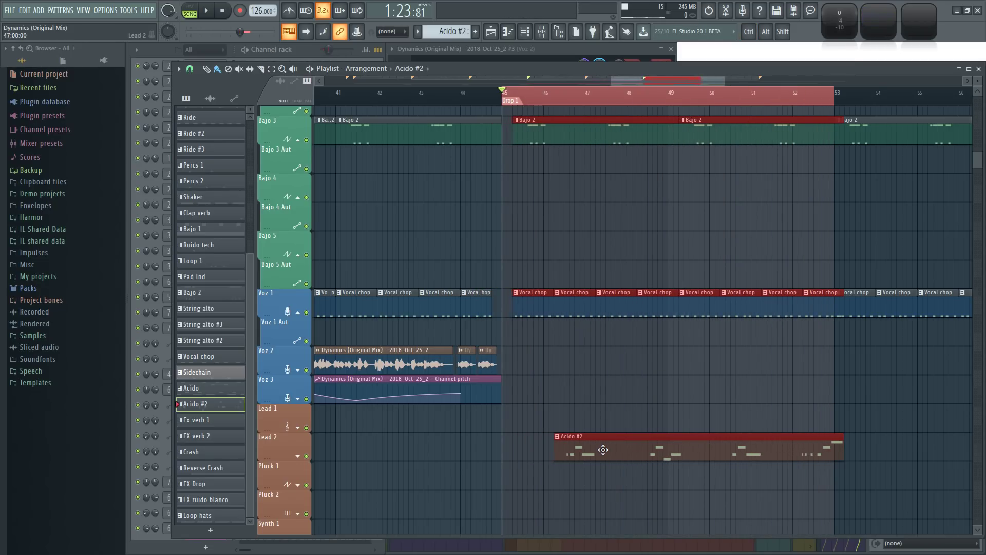
key("ctrl+d")
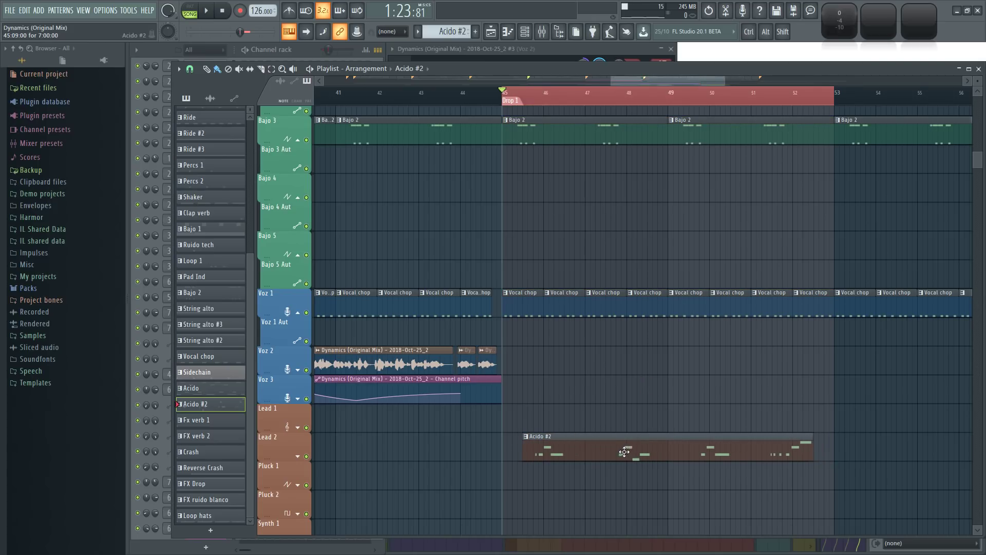
Step: Rename the Acido #2 pattern as Acido intro and shift all of its Transistor Bass notes about one bar later
double_click(565, 451)
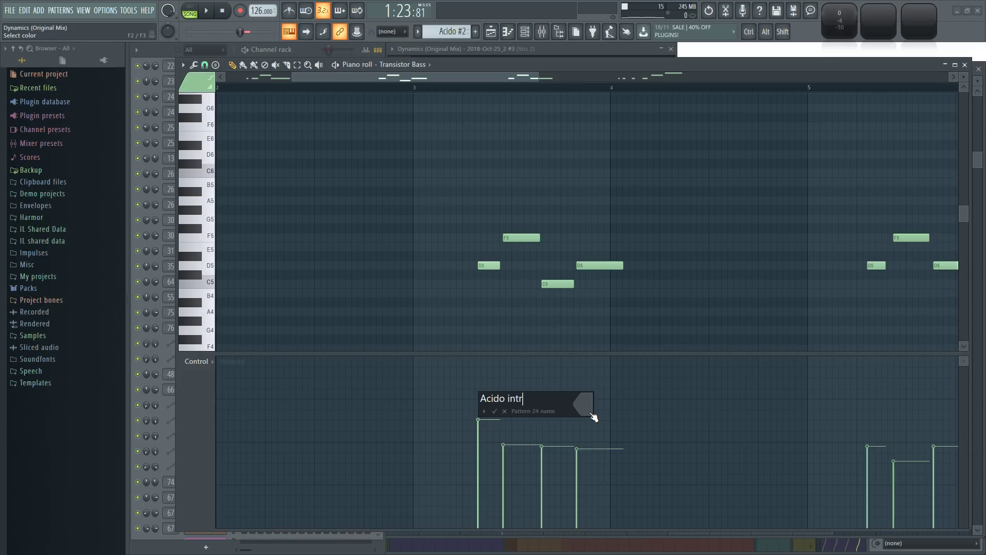
scroll(645, 229, "down", 4)
left_click_drag(809, 300, 76, 171)
scroll(308, 88, "up", 3)
left_click_drag(308, 78, 76, 172)
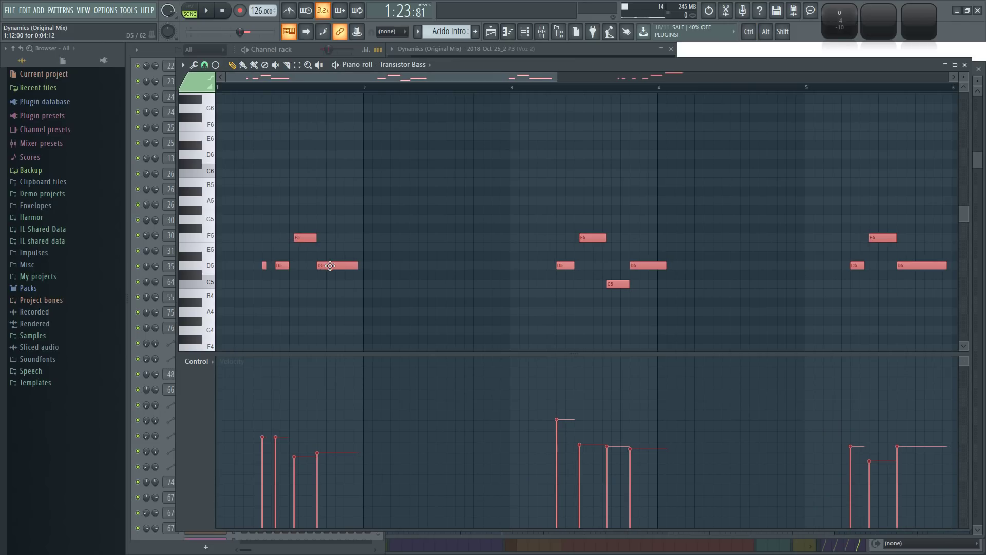
left_click_drag(335, 267, 493, 268)
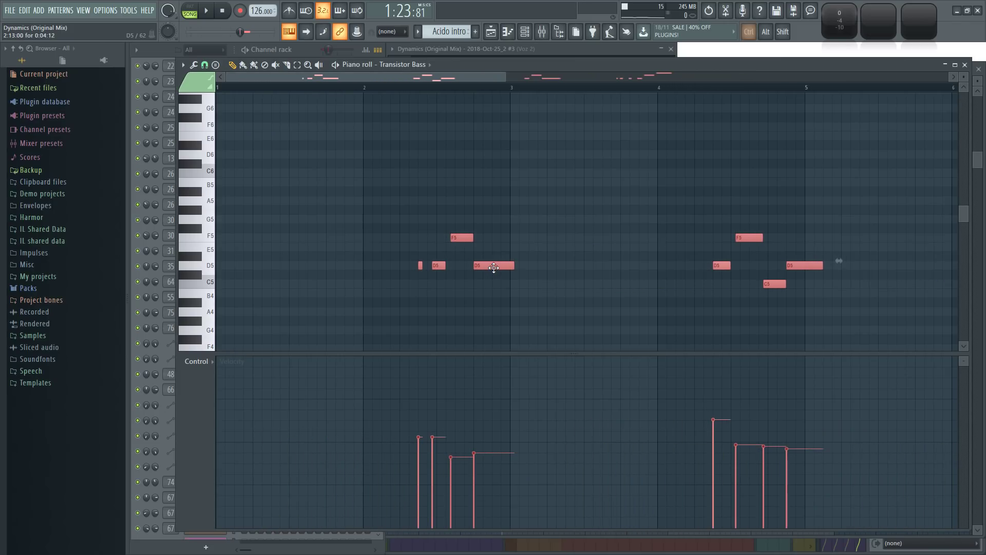
key("ctrl+z")
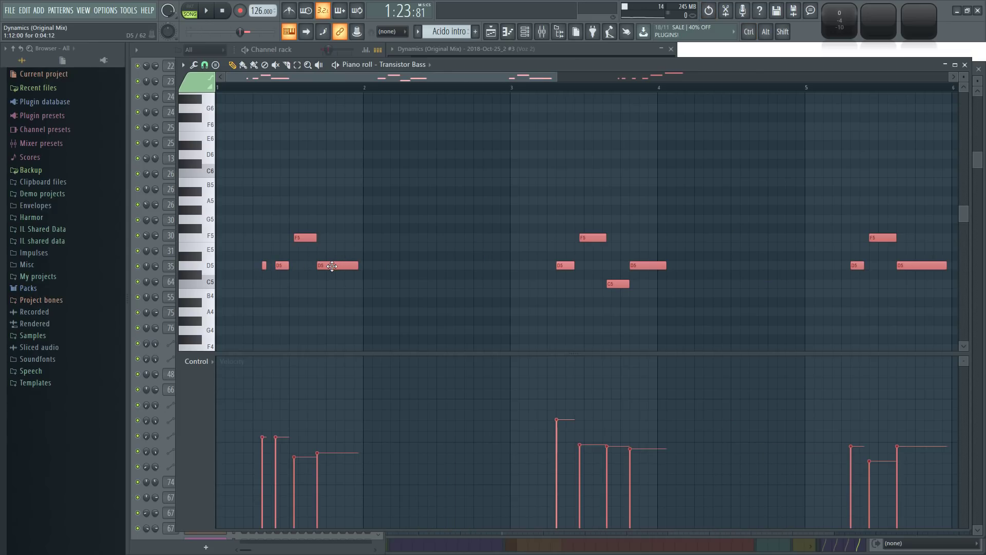
left_click_drag(327, 266, 464, 265)
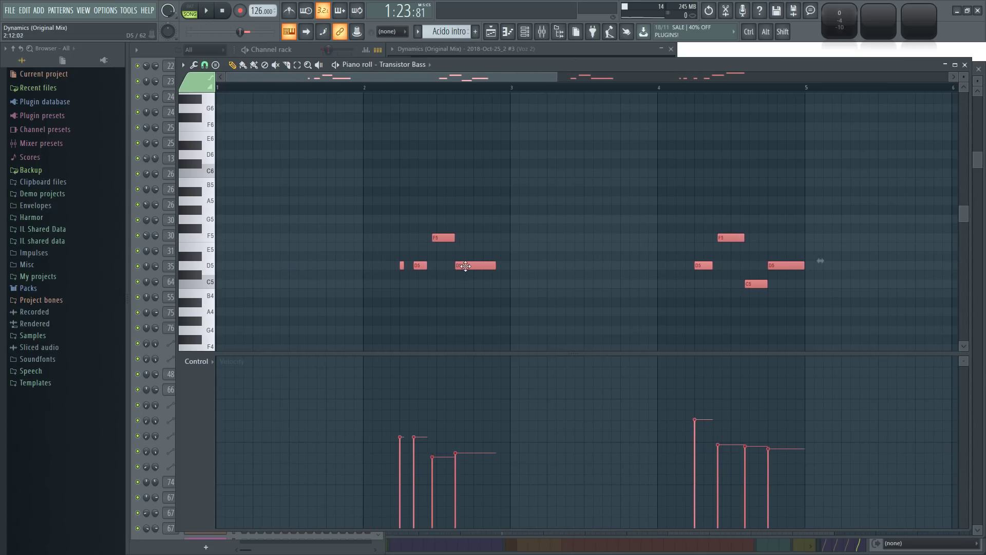
key("space")
key("ctrl+d")
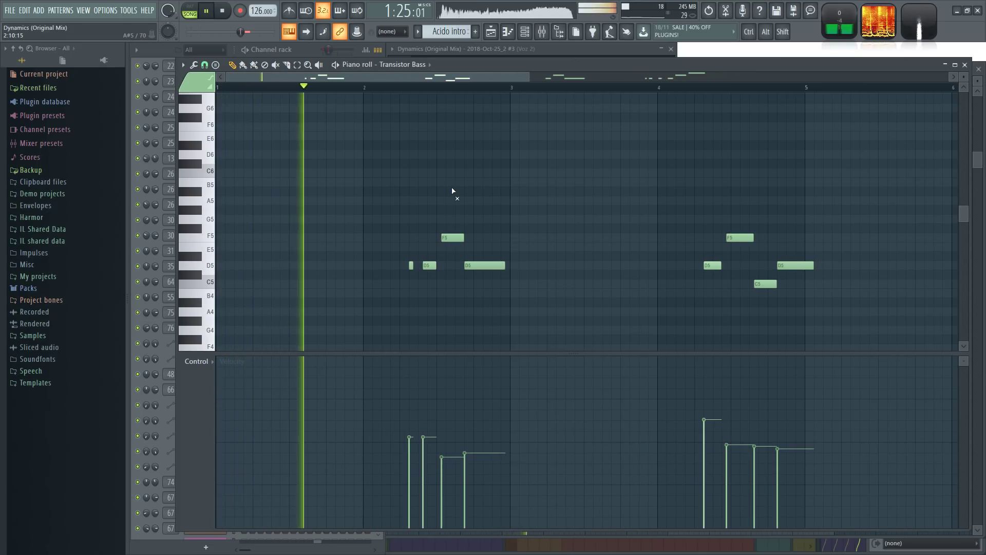
Step: Level the velocities of all notes in the Acido intro pattern to about 74%
scroll(445, 185, "down", 5)
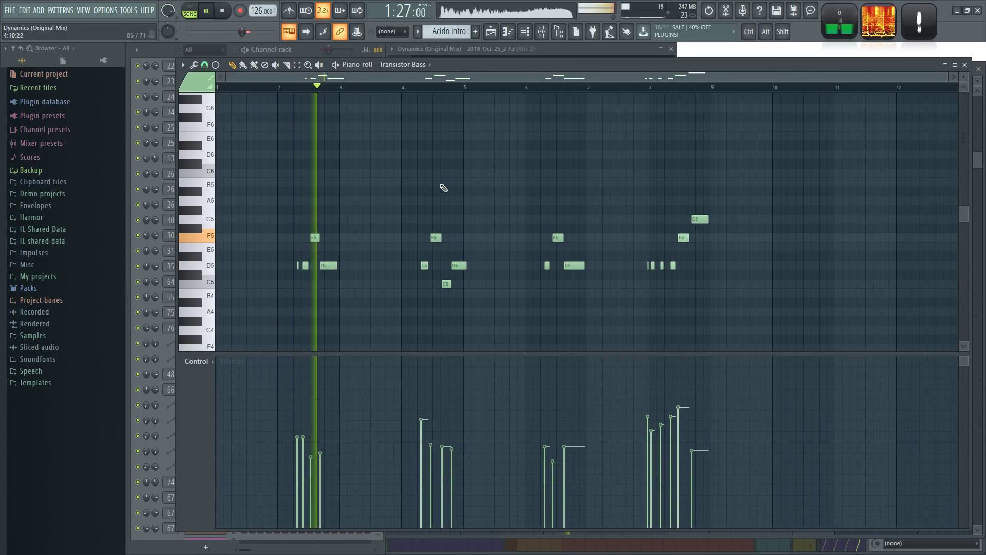
left_click_drag(849, 315, 282, 193)
key("space")
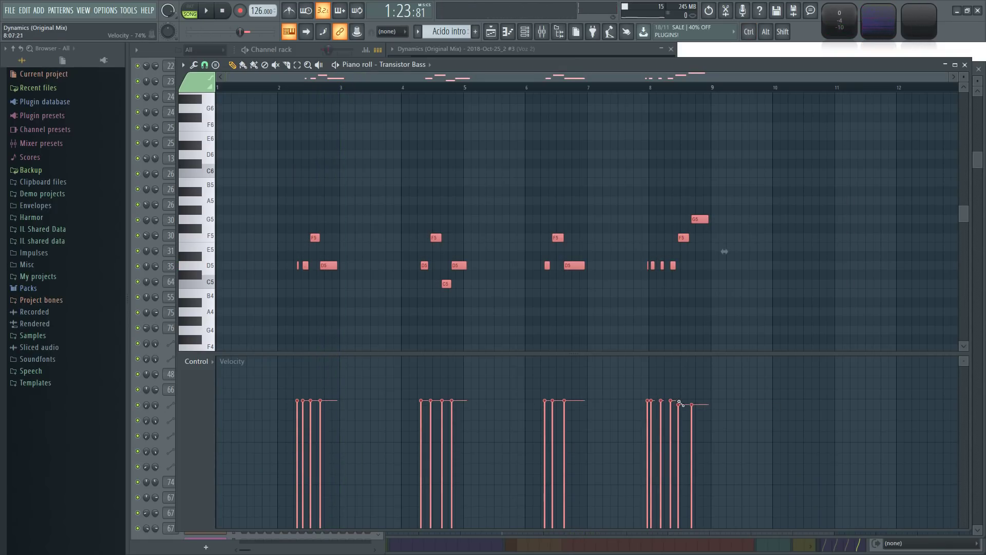
key("ctrl+d")
Step: Play the Acido intro pattern and take a close look at the timing of its first phrase in bar 2
scroll(339, 97, "up", 4)
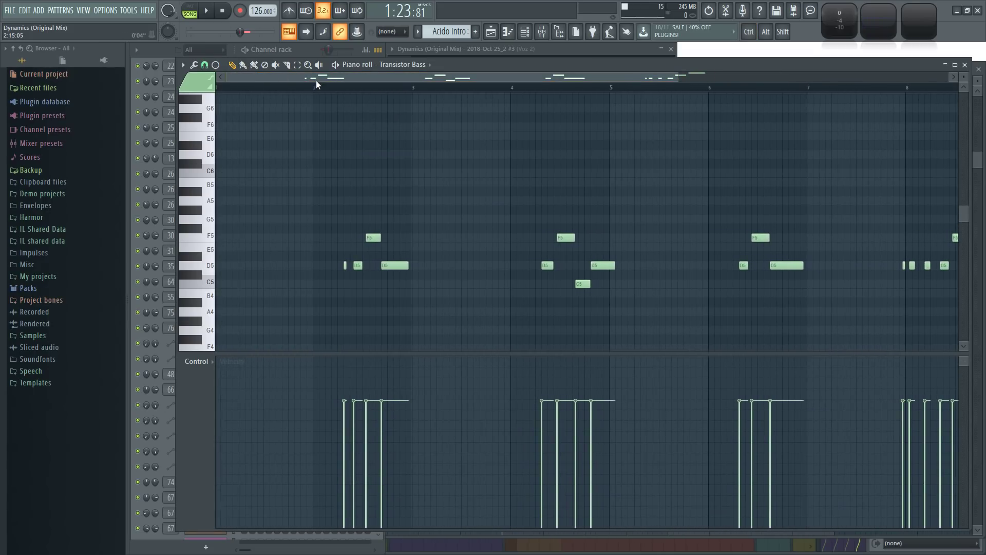
key("space")
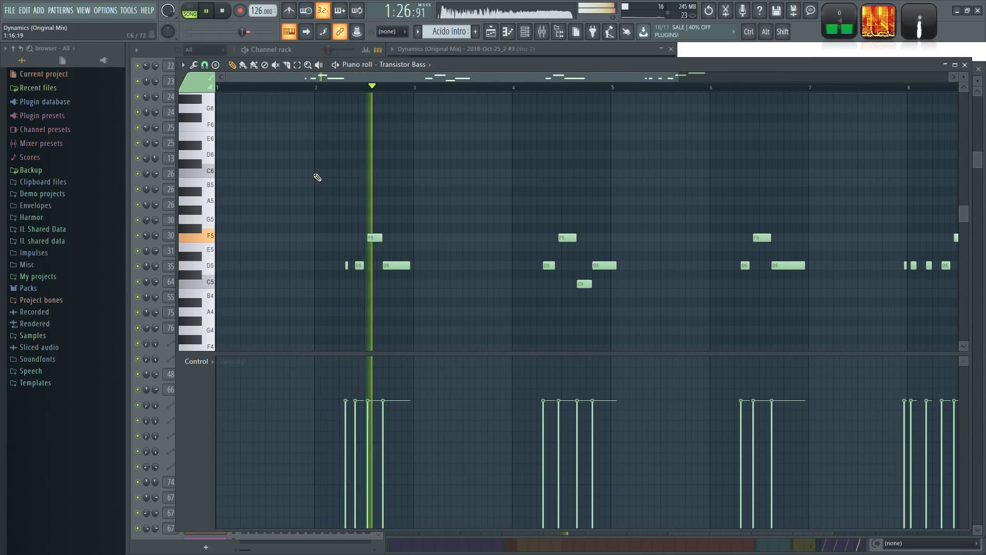
scroll(327, 191, "up", 3)
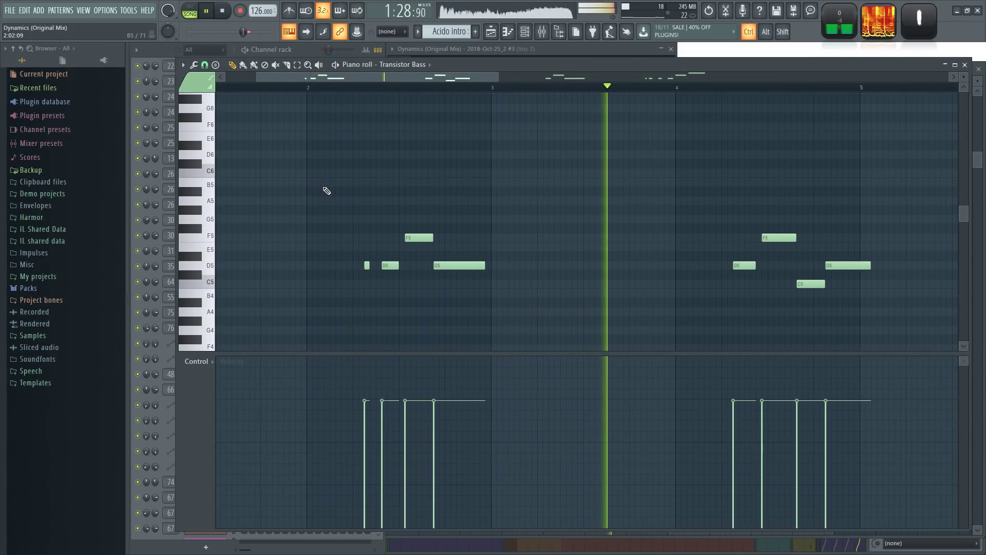
scroll(339, 194, "up", 2)
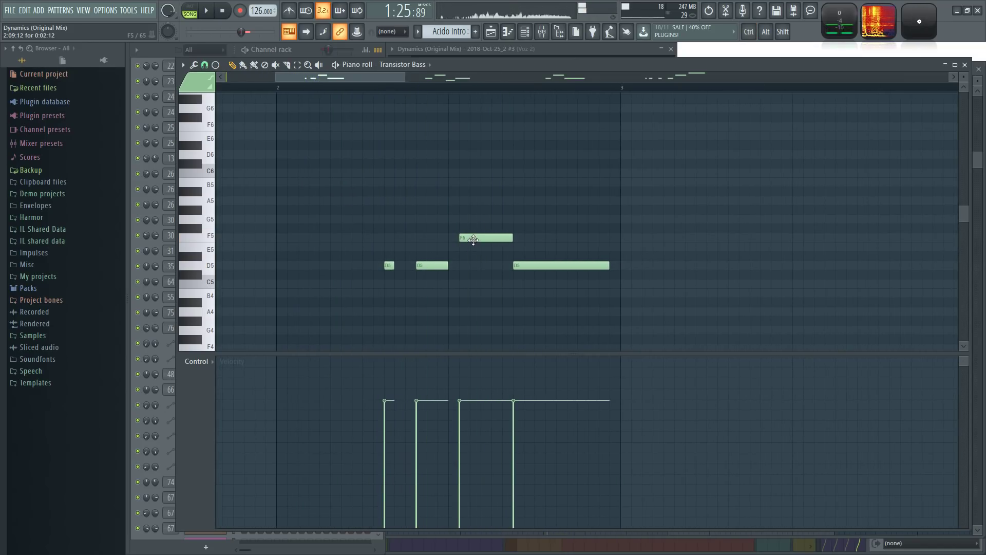
Step: Move the F5 note of the bar 2 phrase earlier to 2:09:00 and the long D5 after it to 2:11:12
key("space")
key("space")
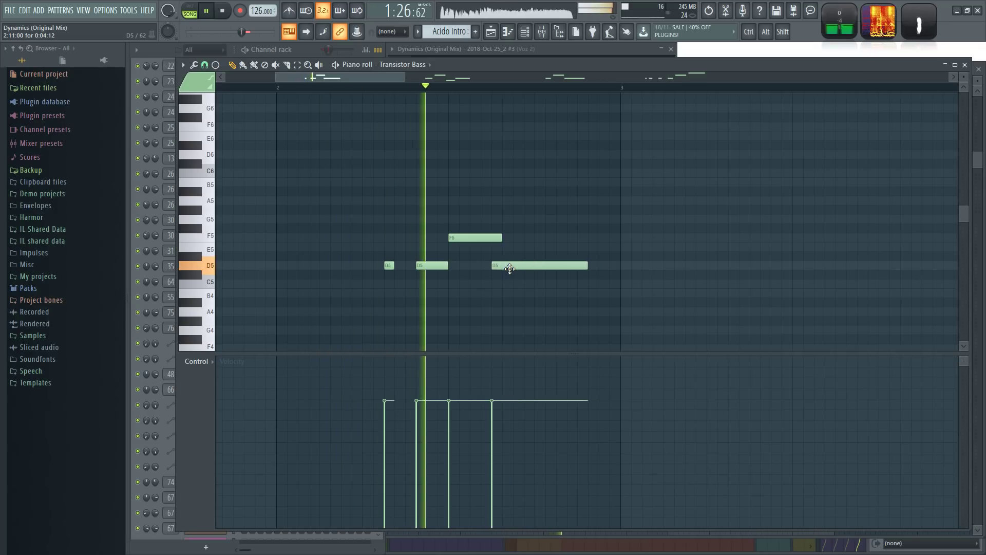
mouse_move(520, 266)
left_mouse_down()
mouse_move(552, 268)
mouse_move(522, 270)
left_mouse_up()
left_click_drag(491, 302, 598, 288)
Step: Replace the very short first D5 of the bar 2 phrase with a D5 at 2:05:00 lasting 0:01:00
scroll(569, 286, "up", 1)
key("space")
right_click(494, 282)
left_click(471, 282)
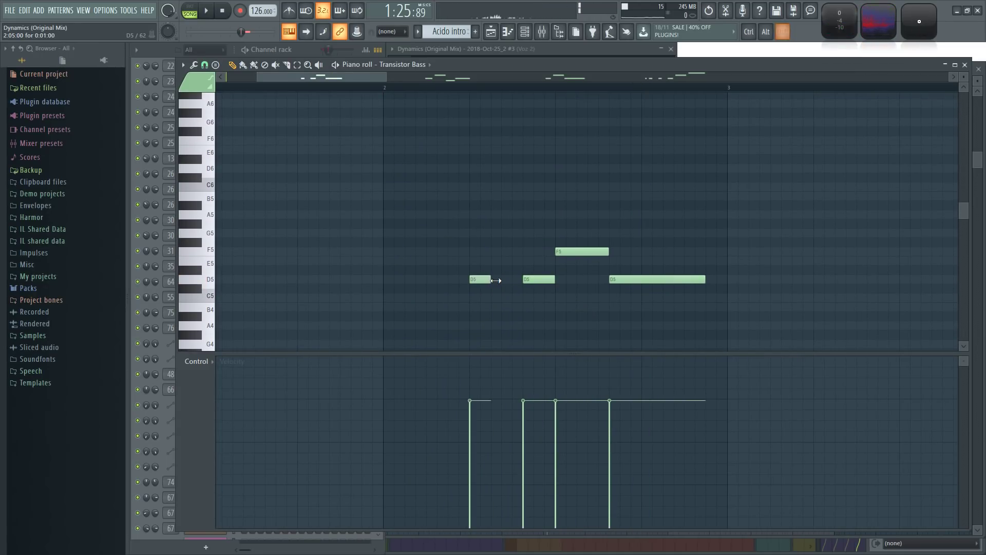
Step: Move the first D5 to 2:06:00, then shorten the second D5 to one step and place it directly behind
key("space")
key("space")
left_click_drag(481, 279, 503, 280)
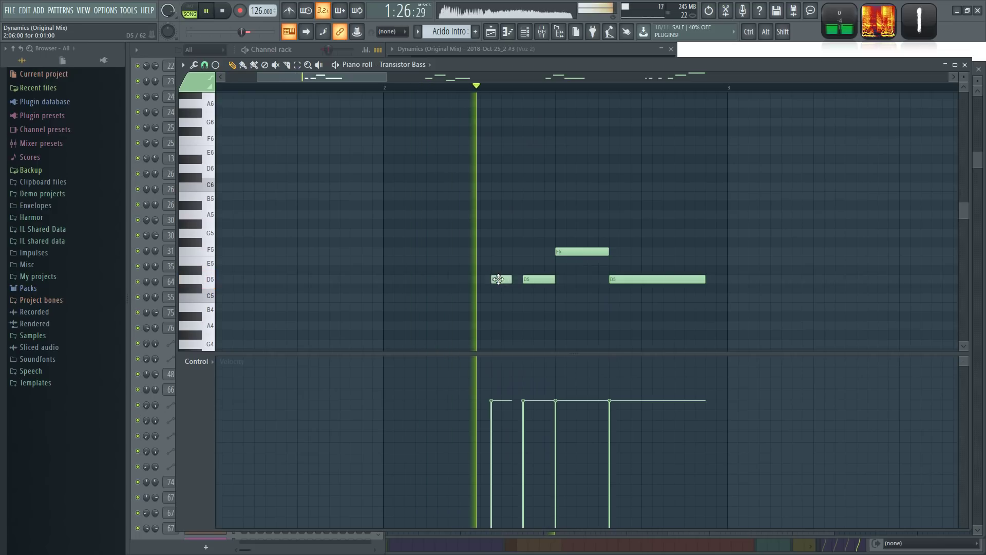
key("space")
key("space")
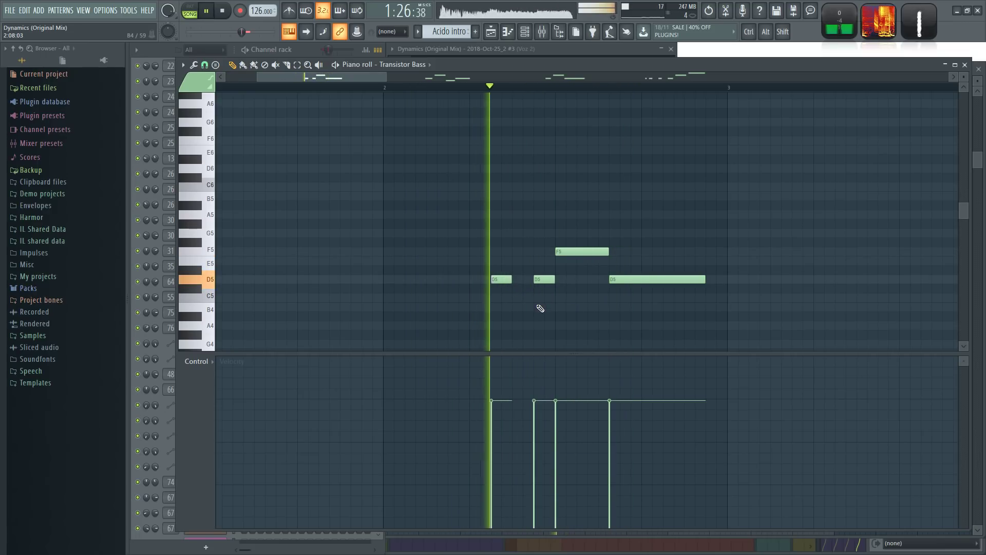
key("space")
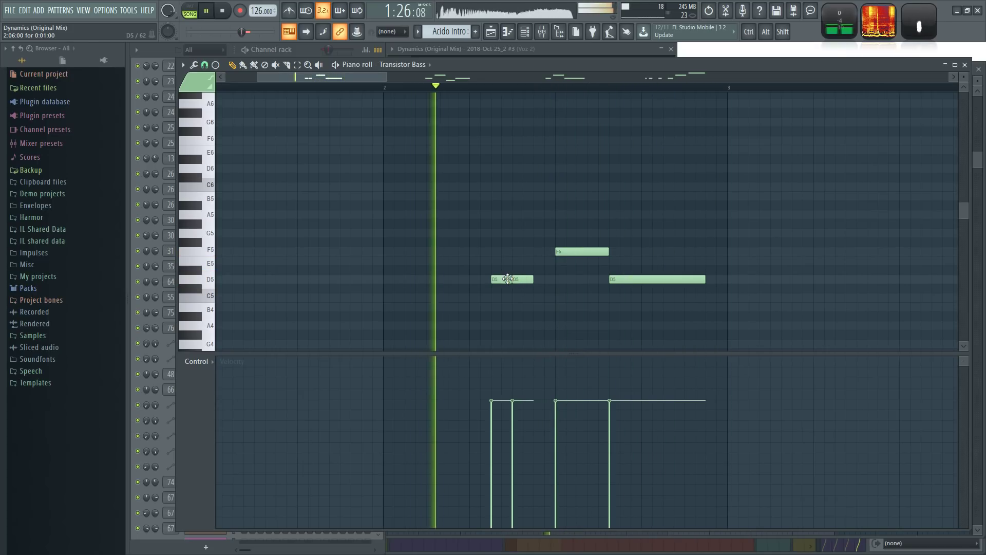
key("space")
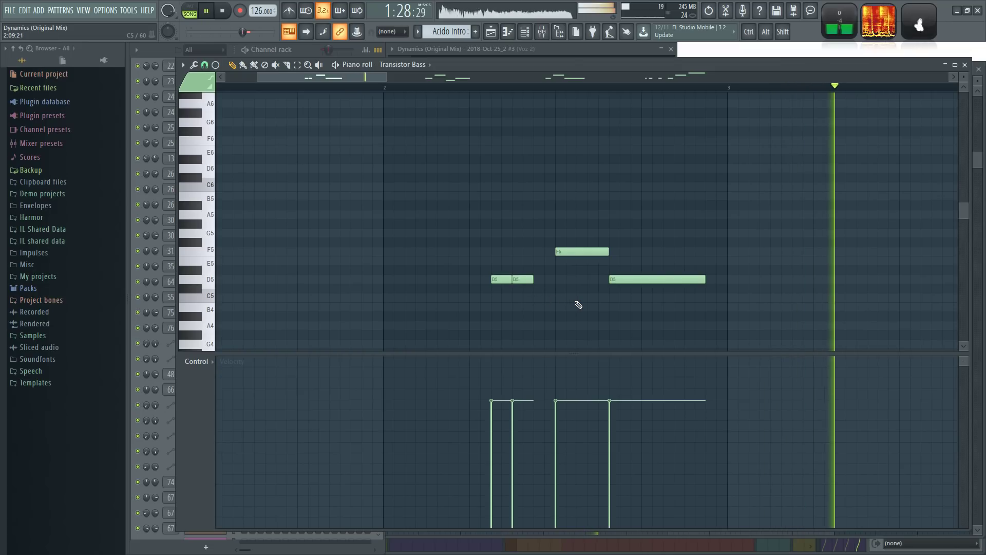
Step: Play the pattern and shorten the first D5 note of the bar 4 phrase to about one and a half steps
scroll(578, 304, "down", 3)
left_click_drag(662, 298, 562, 249)
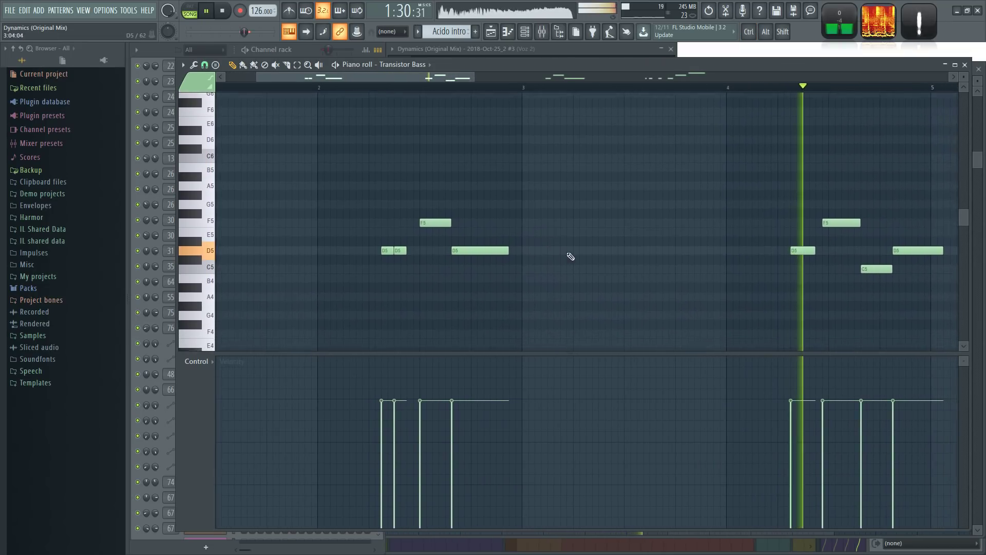
left_click_drag(685, 288, 586, 269)
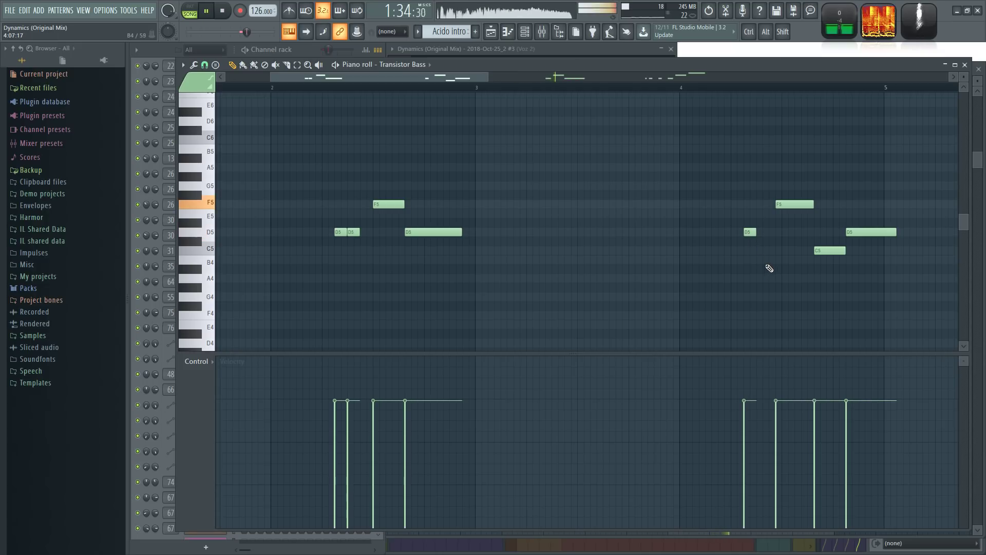
scroll(764, 254, "up", 2)
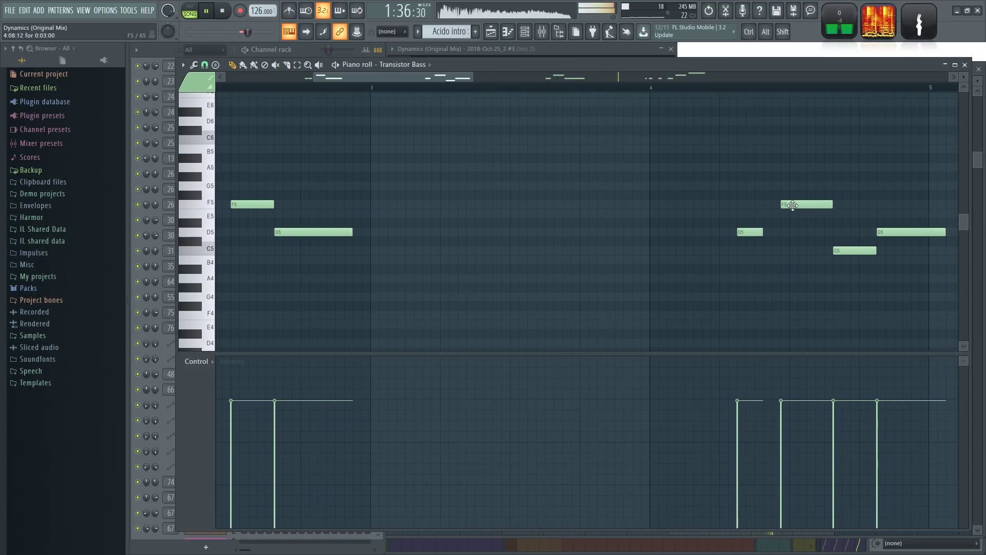
left_click_drag(582, 246, 589, 221)
scroll(691, 264, "down", 2)
scroll(589, 221, "down", 3)
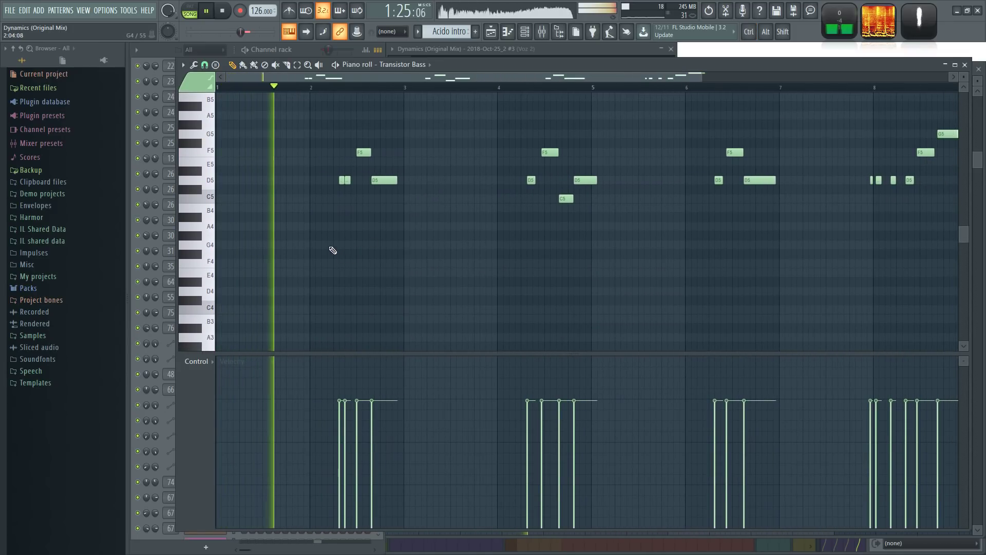
Step: Lengthen the last D5 of the bar 2 phrase to 0:09:12 so it sustains into bar 3
scroll(322, 244, "up", 2)
scroll(388, 262, "up", 2)
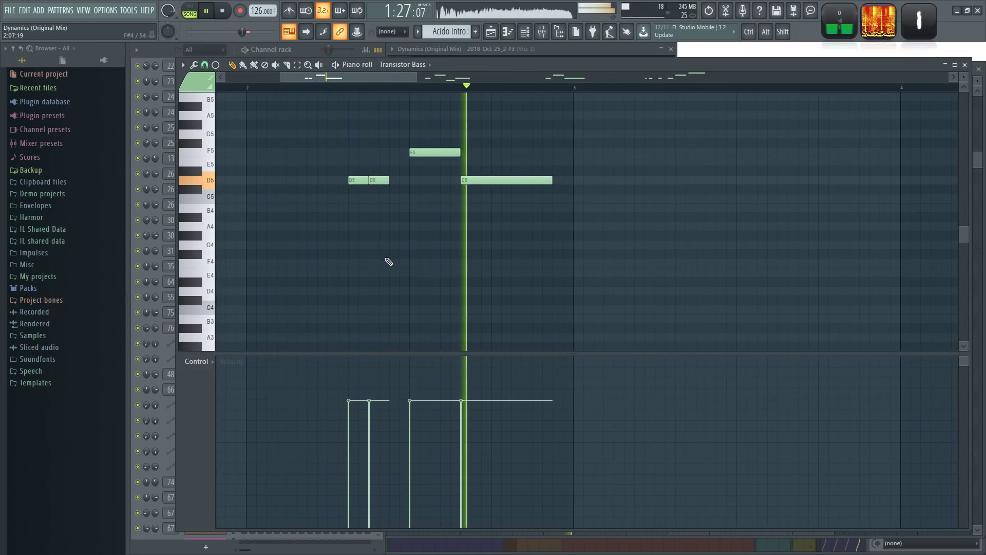
key("space")
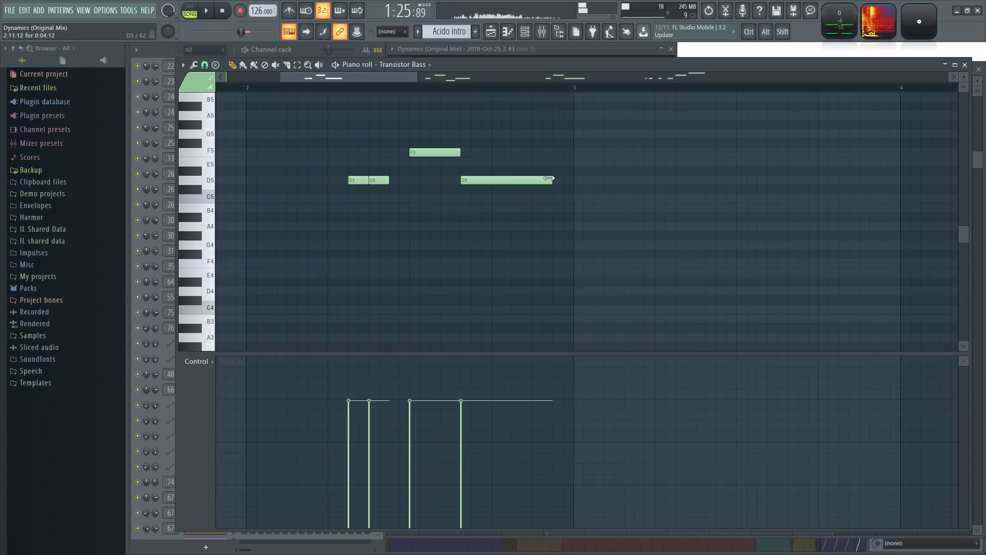
key("space")
left_click_drag(556, 179, 676, 206)
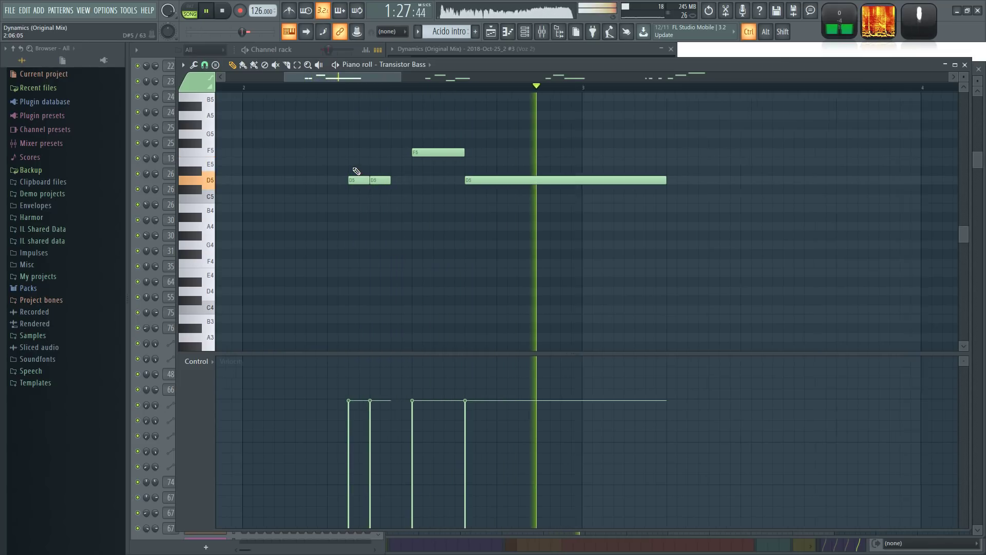
Step: Trim the two short D5 notes in bar 2 slightly and move the long D5 to 2:12:00
scroll(356, 169, "up", 2, "ctrl")
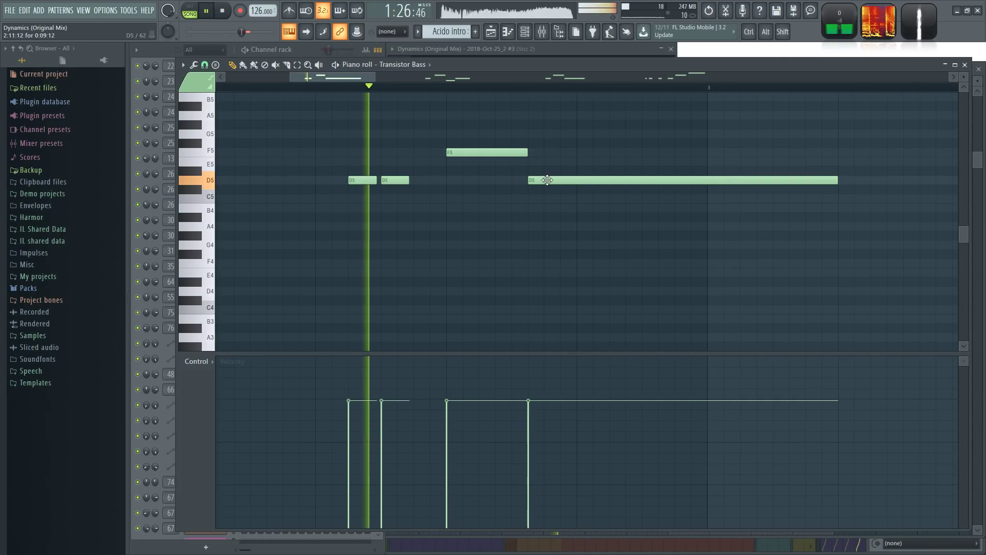
scroll(547, 179, "down", 3, "ctrl")
key("space")
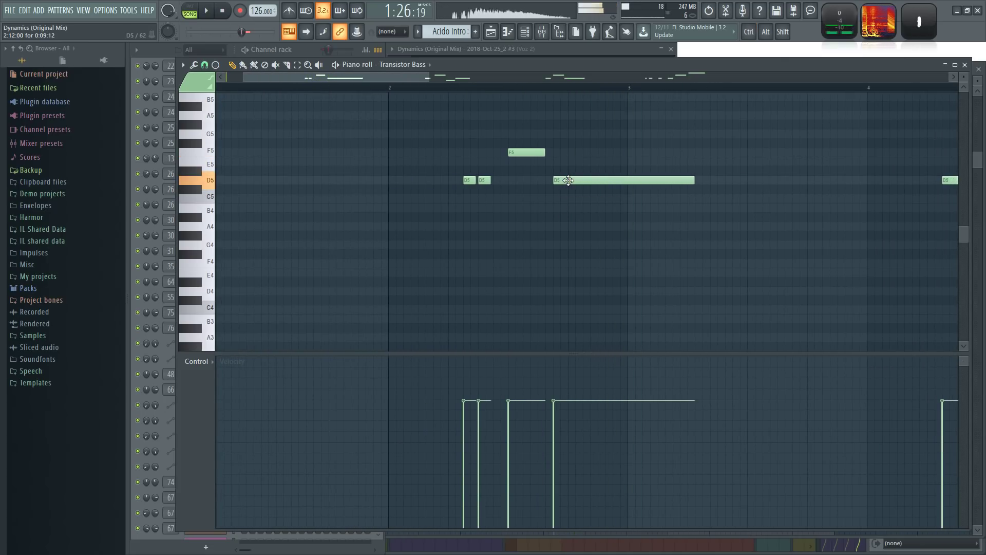
Step: Extend the F5 note in bar 2 by half a step past the start of the long D5, so the two overlap
scroll(554, 175, "up", 3, "ctrl")
left_click_drag(535, 153, 556, 153)
key("space")
key("space")
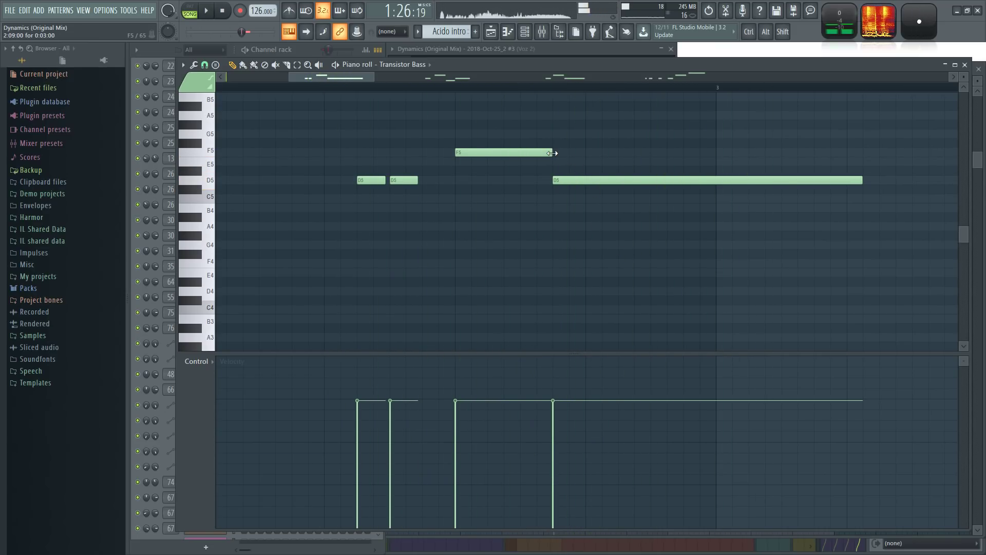
key("space")
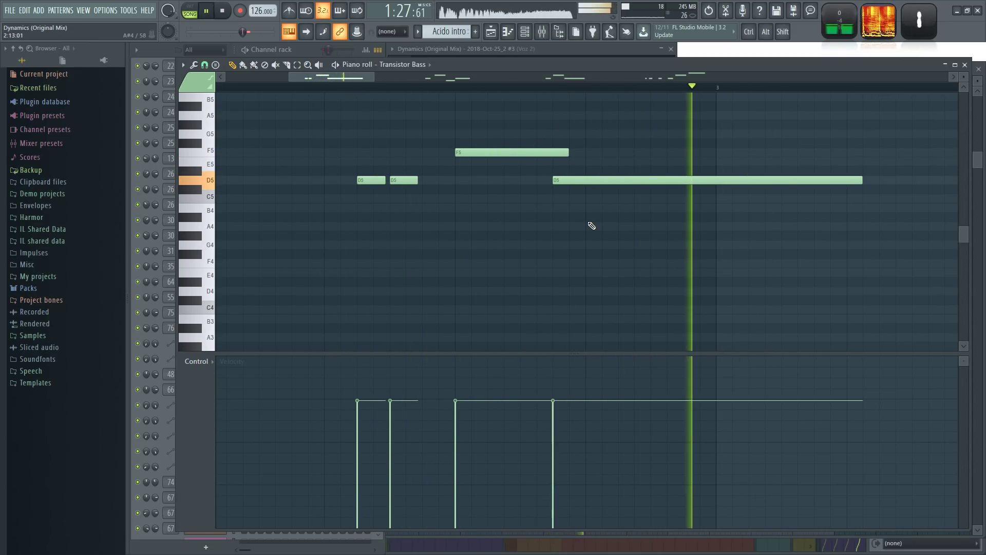
Step: Shorten the long D5 at 2:12:00 to 0:09:00
scroll(592, 230, "down", 3, "ctrl")
scroll(655, 215, "down", 2, "ctrl")
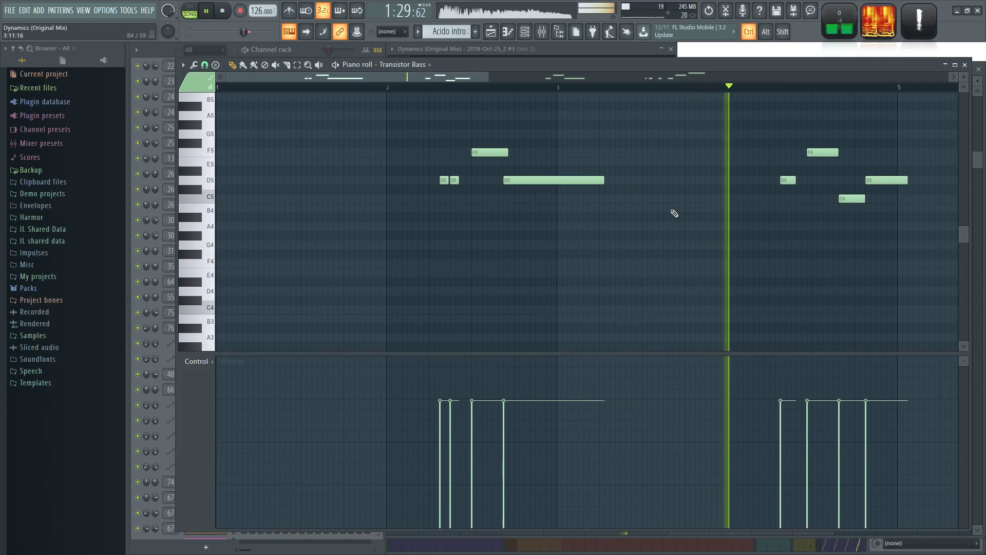
scroll(630, 213, "up", 3, "ctrl")
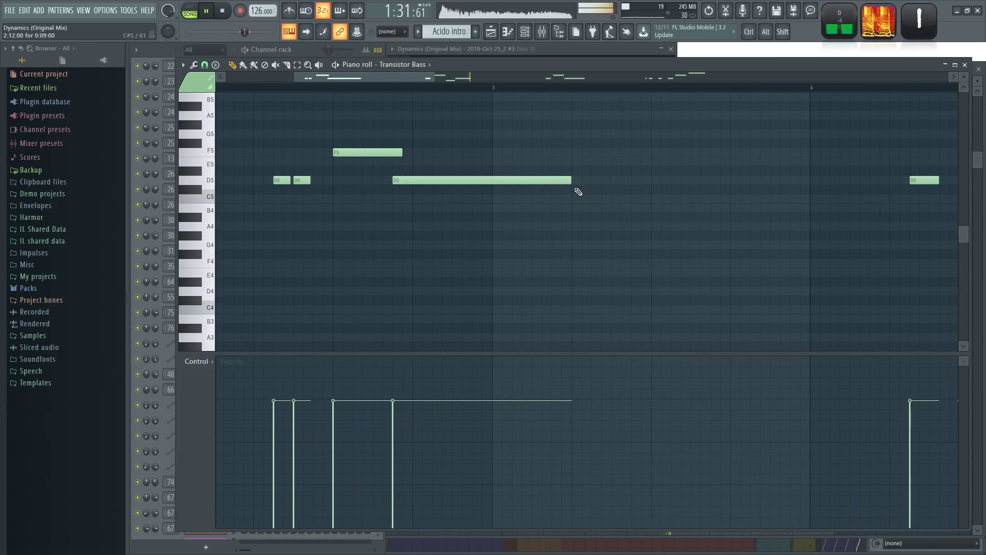
Step: Delete the old phrase in bar 4 and put a copy of the four-note bar 2 phrase in its place
left_click_drag(269, 138, 456, 216)
key("space")
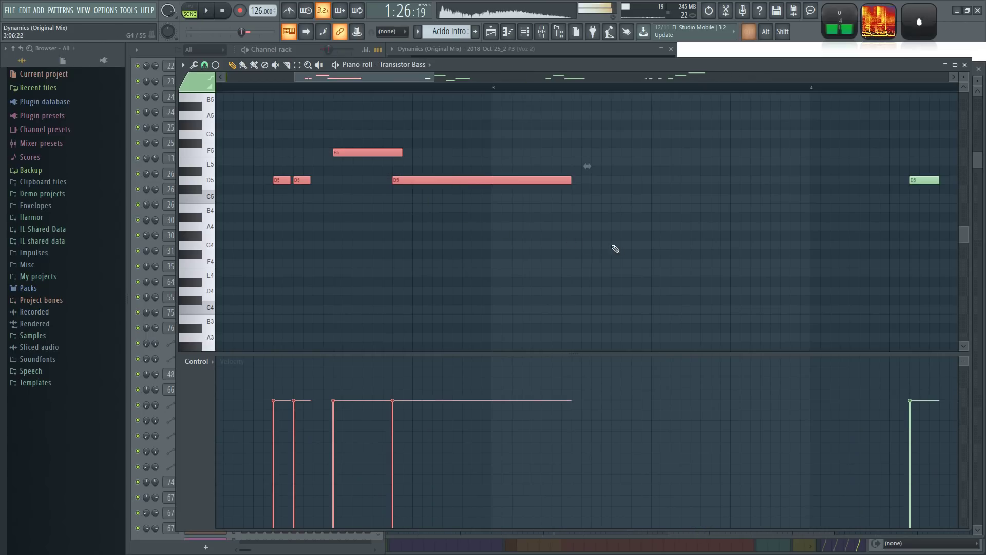
left_click_drag(727, 266, 363, 301)
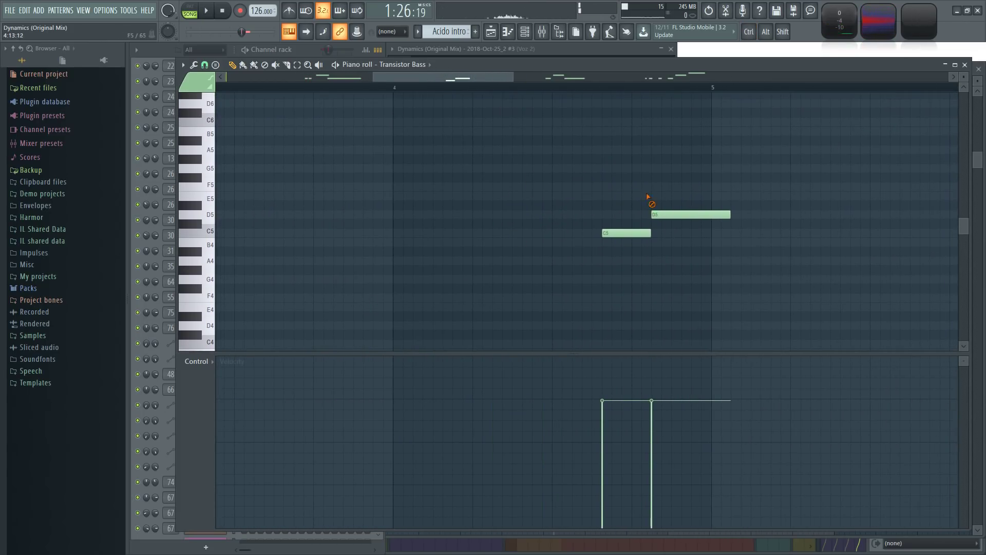
left_click_drag(366, 213, 681, 197)
key("ctrl+d")
scroll(612, 264, "down", 3)
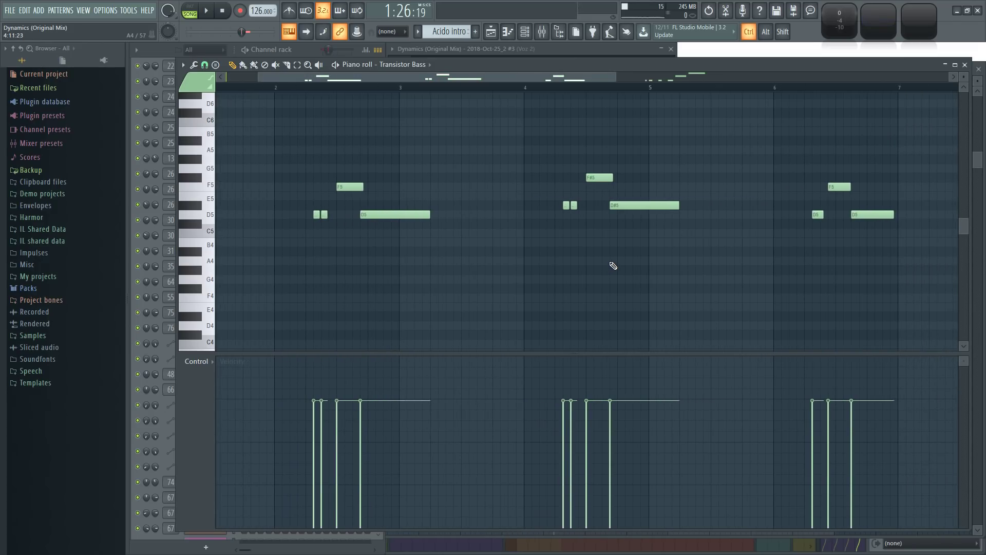
Step: Keep the bar 4 copy on its original pitches, add a C5 after its F5 and move the last D5 later with a shorter length
scroll(660, 239, "up", 2)
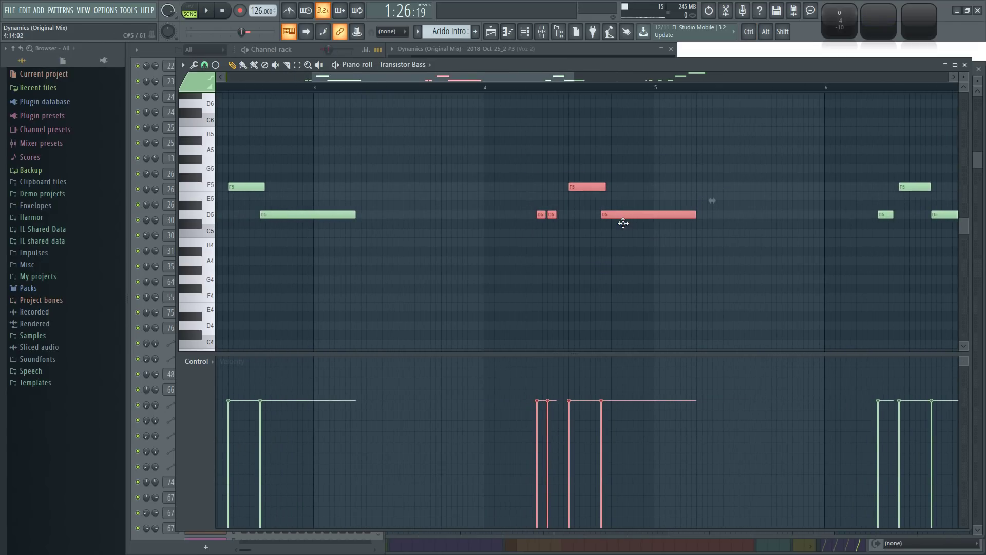
scroll(619, 264, "up", 2)
left_click(617, 214)
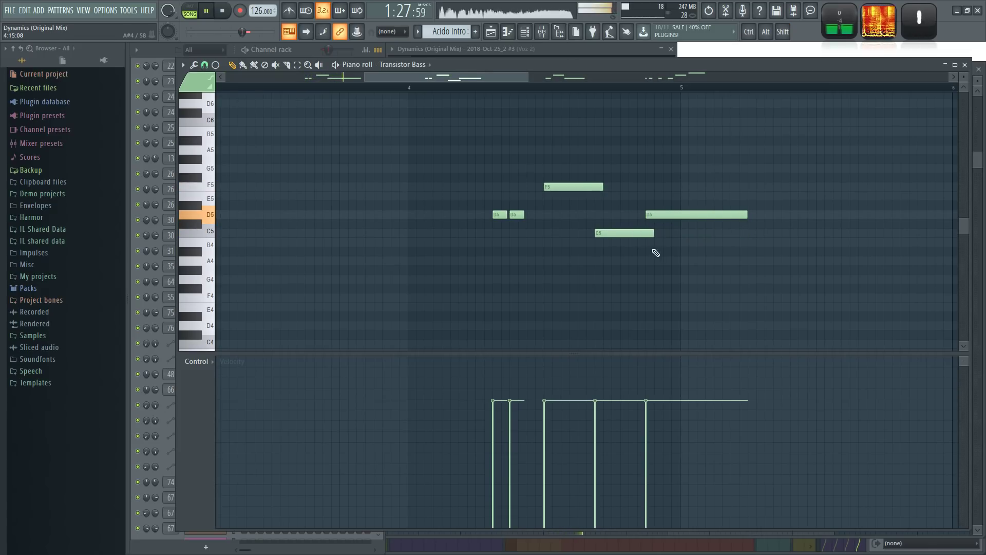
Step: Select the bar 2 phrase, delete the old notes in bar 6 and place a copy of the phrase there
scroll(529, 282, "down", 3)
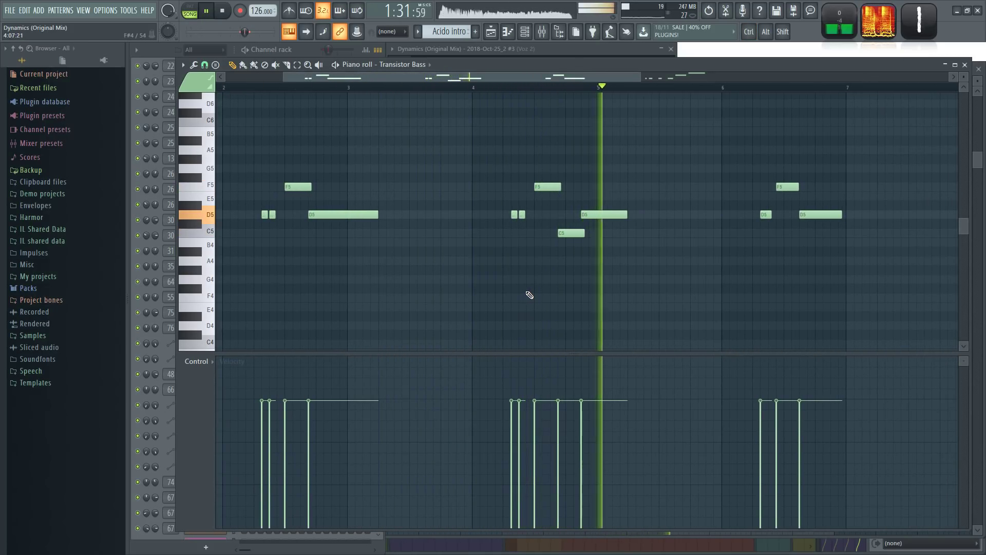
left_click_drag(247, 171, 356, 248)
mouse_move(805, 274)
left_mouse_down()
mouse_move(546, 273)
mouse_move(443, 259)
left_mouse_up()
scroll(464, 261, "up", 2)
right_click(409, 173)
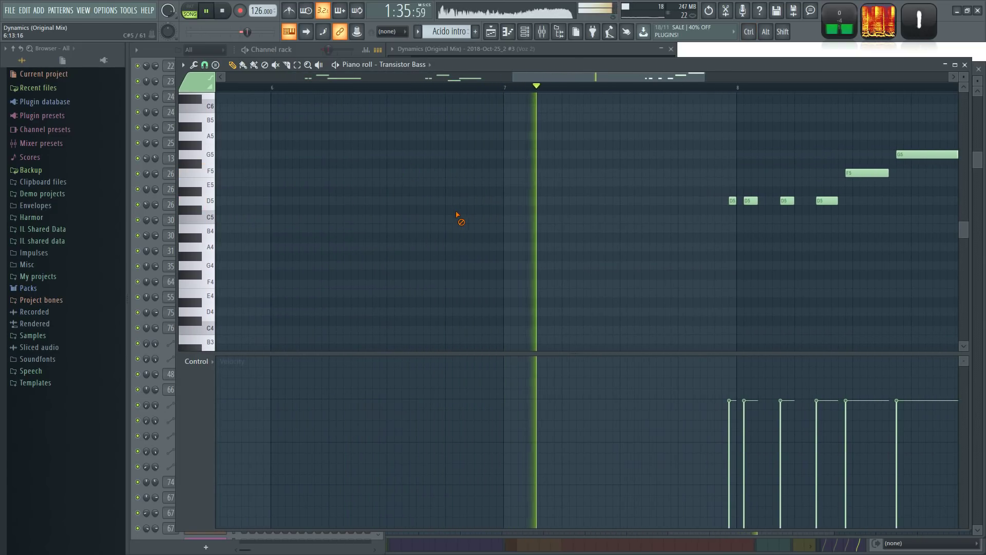
key("ctrl+z")
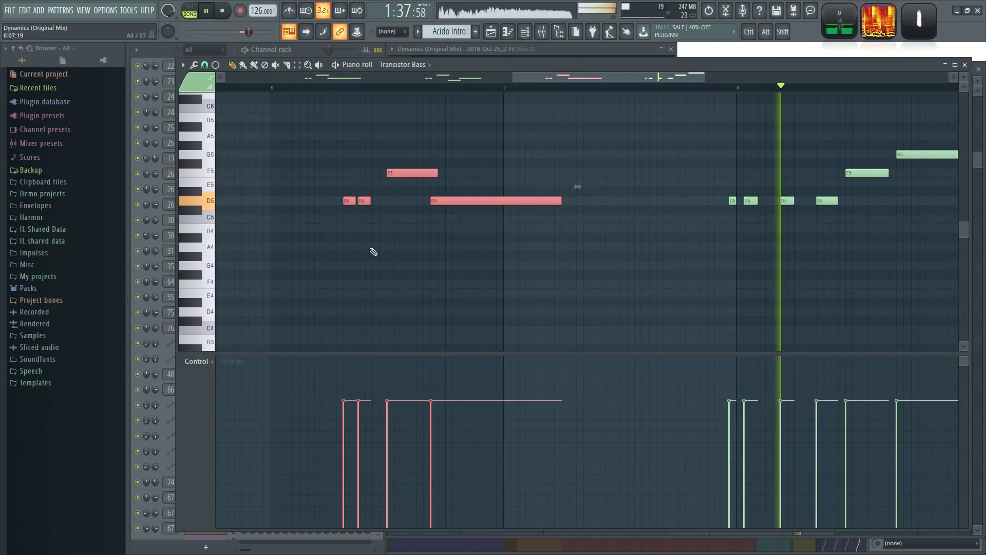
Step: Replace the old notes in bar 8 with another copy of the four-note phrase and clear the selection
left_click_drag(806, 268, 566, 285)
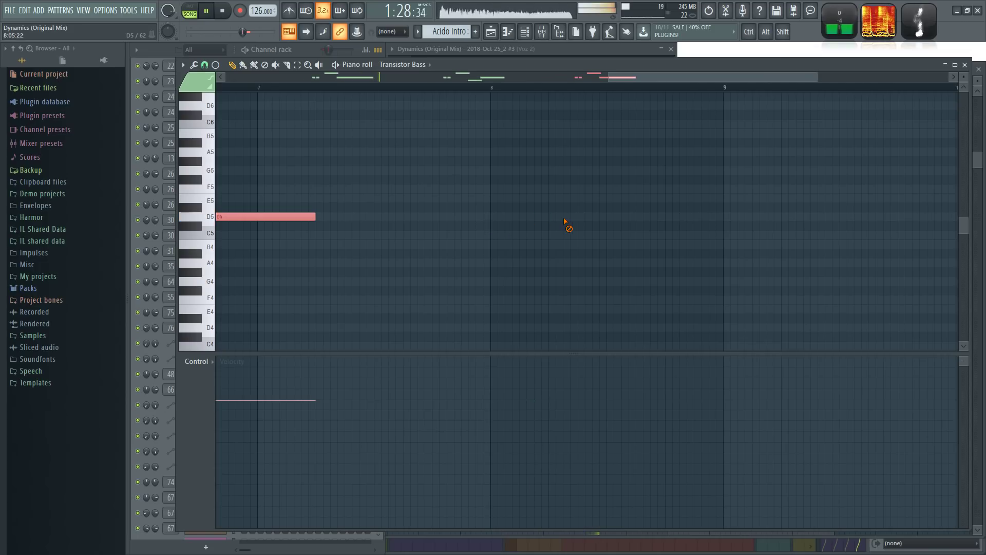
key("ctrl+v")
left_click_drag(444, 218, 663, 220)
scroll(647, 271, "down", 3)
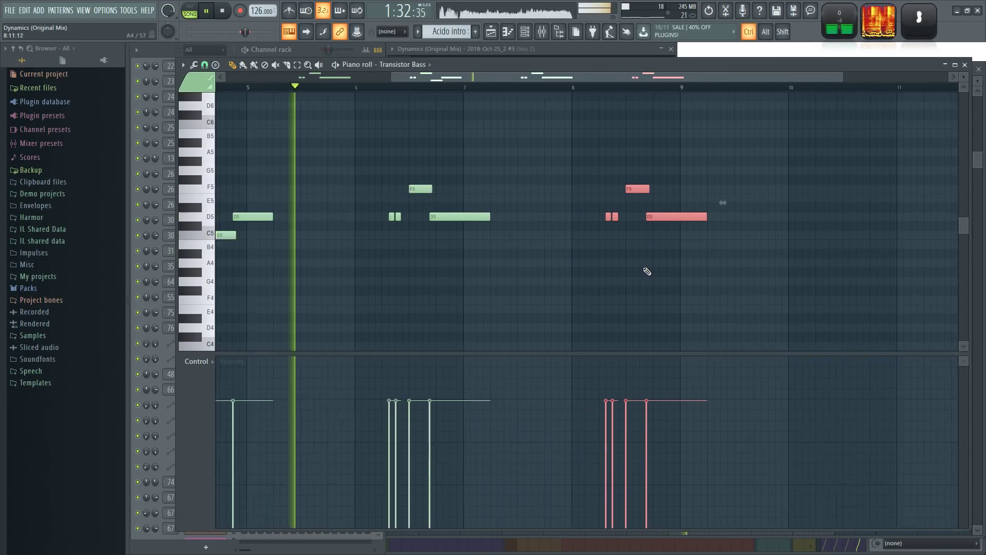
left_click(667, 267, "ctrl")
Step: In bar 8, end the last D5 at bar 9, shorten the former F5 to 0:02:12 and lower it to C5
scroll(686, 266, "up", 4)
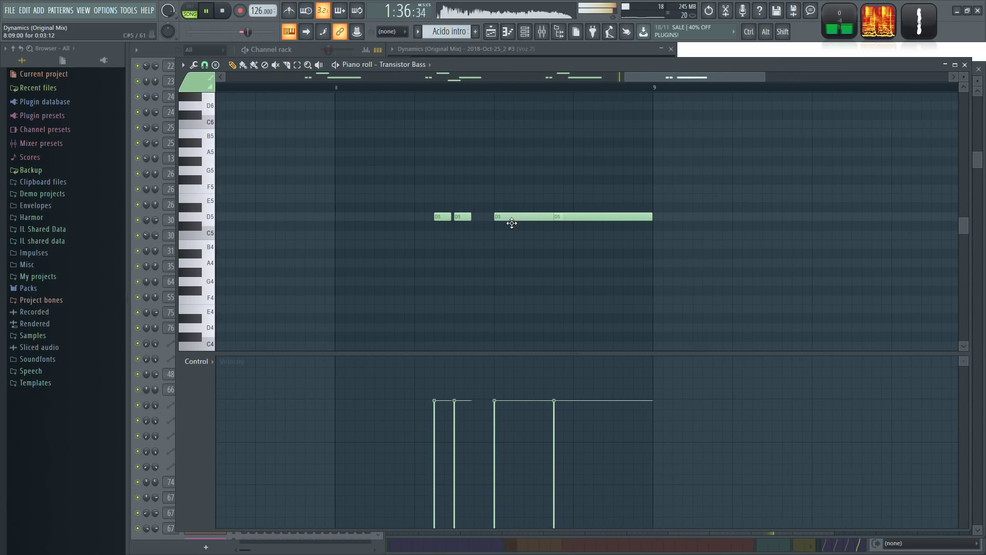
mouse_move(538, 218)
left_mouse_down()
mouse_move(533, 206)
mouse_move(544, 210)
left_mouse_up()
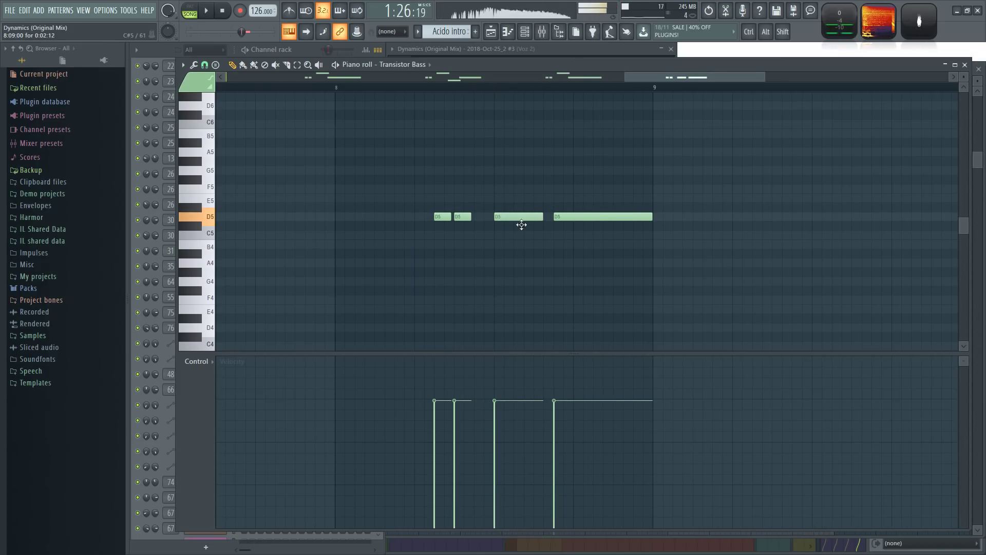
left_click_drag(518, 200, 572, 199)
scroll(488, 249, "down", 3)
left_click_drag(406, 278, 520, 278)
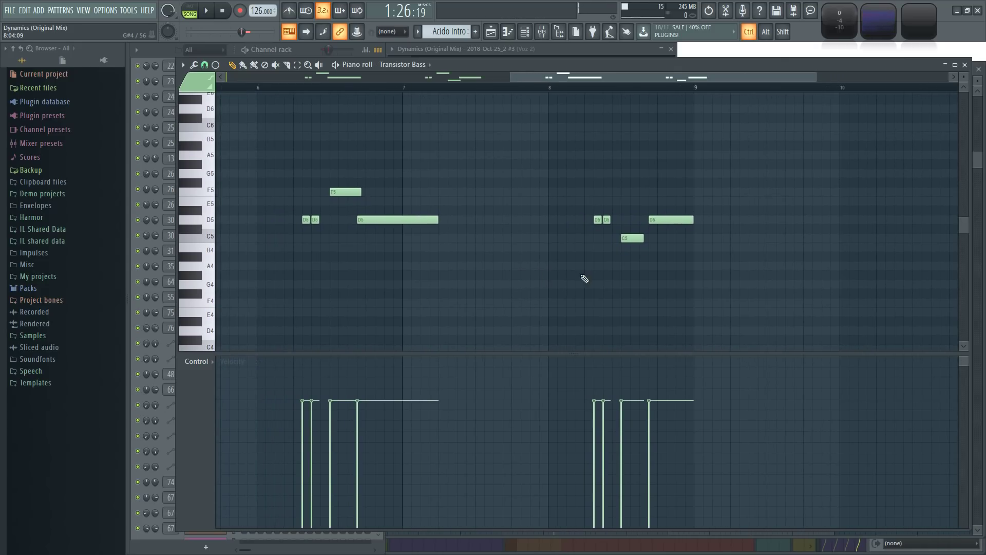
scroll(621, 278, "up", 3)
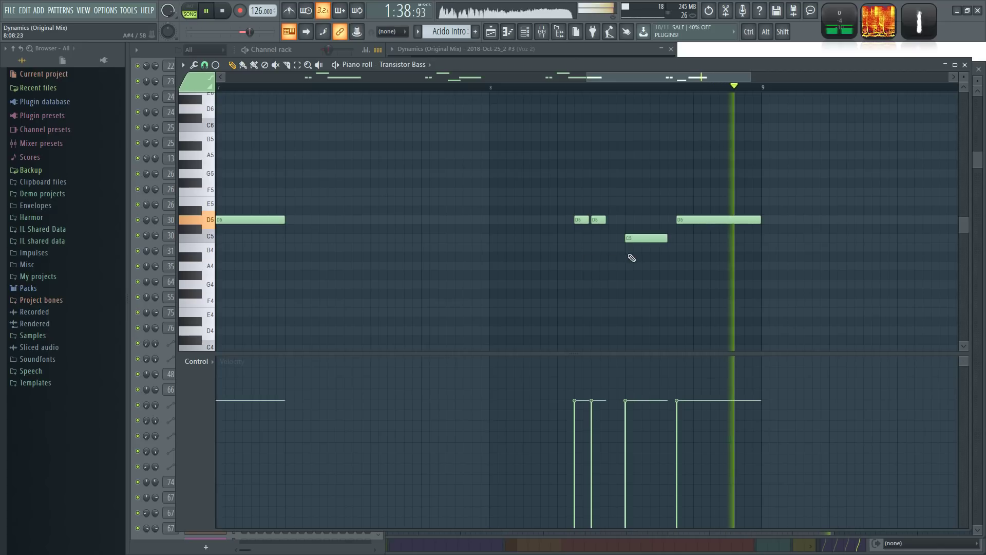
scroll(526, 279, "down", 5)
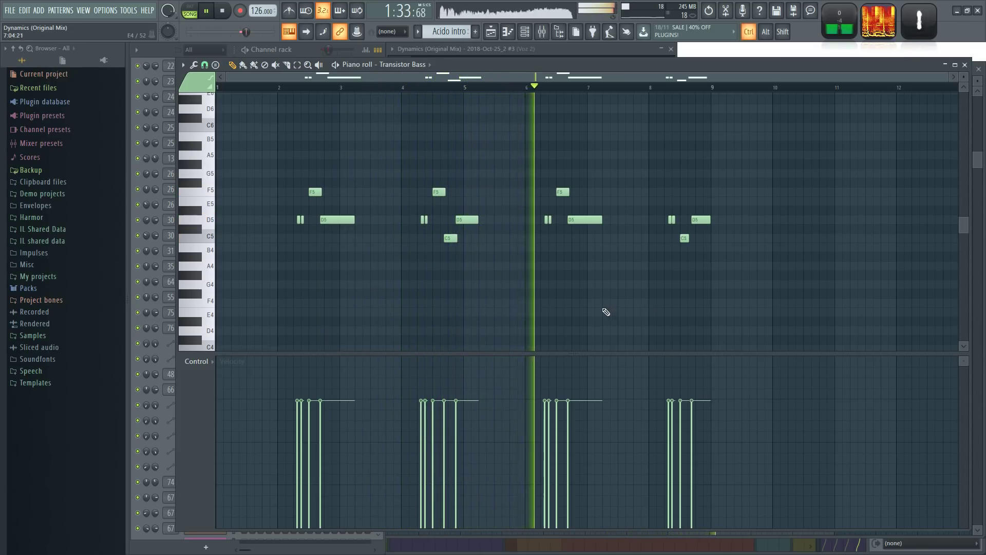
scroll(604, 310, "up", 2)
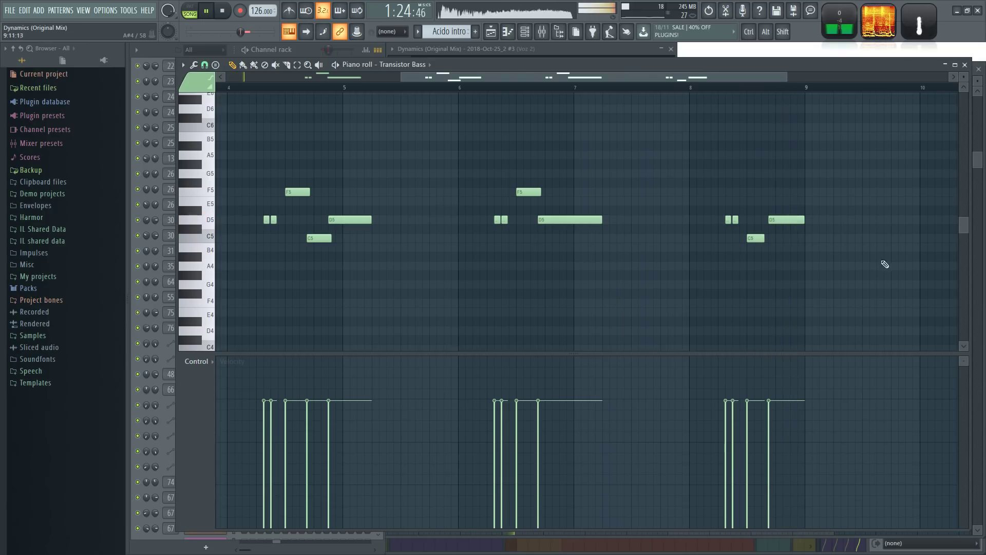
Step: Close the Transistor Bass piano roll and place a second Acido intro clip on Lead 2 at bar 53
left_click(964, 65)
left_click(689, 240)
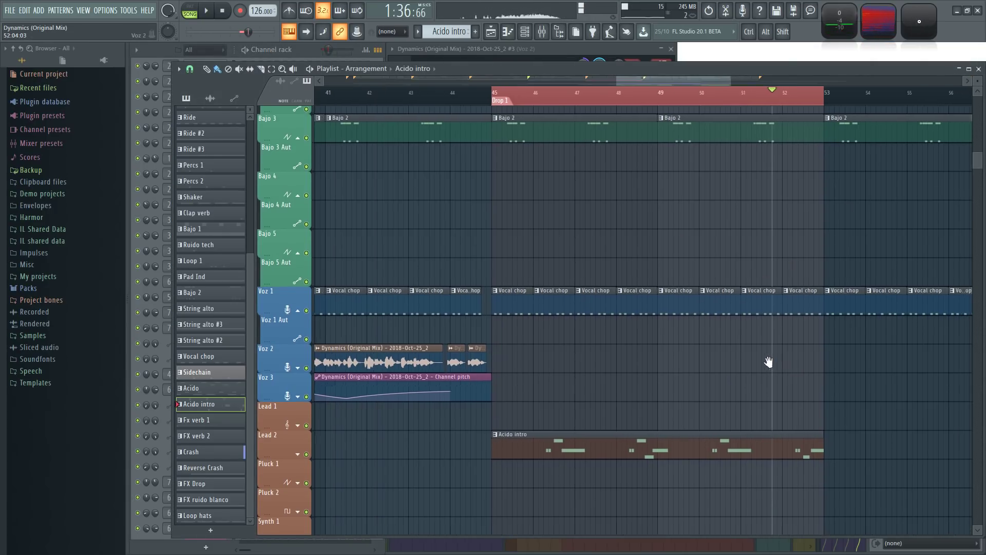
scroll(764, 392, "down", 2)
left_click_drag(749, 419, 633, 385)
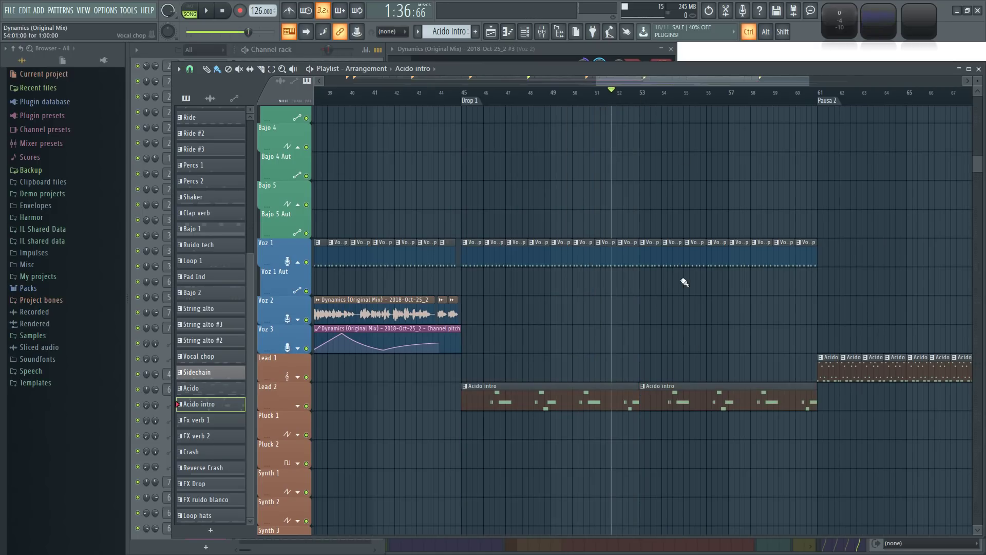
Step: Reveal the Lead Aut track under Lead 1 and move both Acido intro clips from Lead 2 to Lead 1, starting at bar 45
scroll(688, 287, "down", 3, "ctrl")
scroll(737, 340, "up", 2, "ctrl")
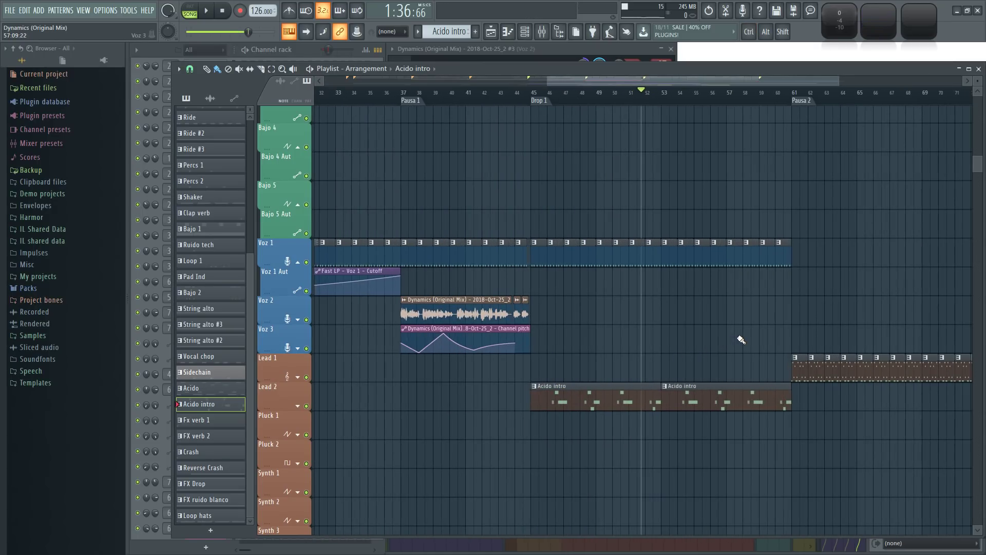
scroll(741, 339, "down", 2, "ctrl")
scroll(739, 336, "down", 4)
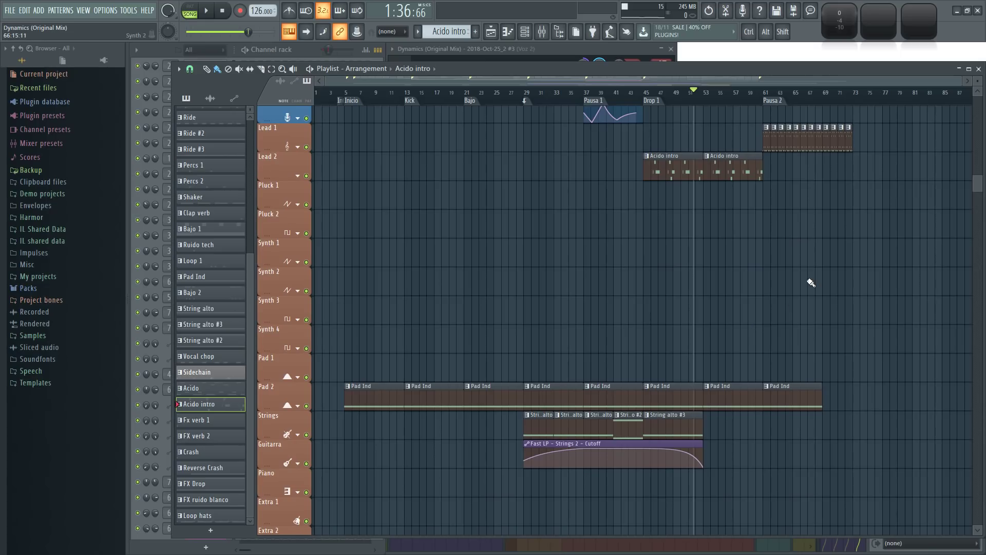
scroll(806, 277, "up", 2, "ctrl")
scroll(462, 288, "up", 2)
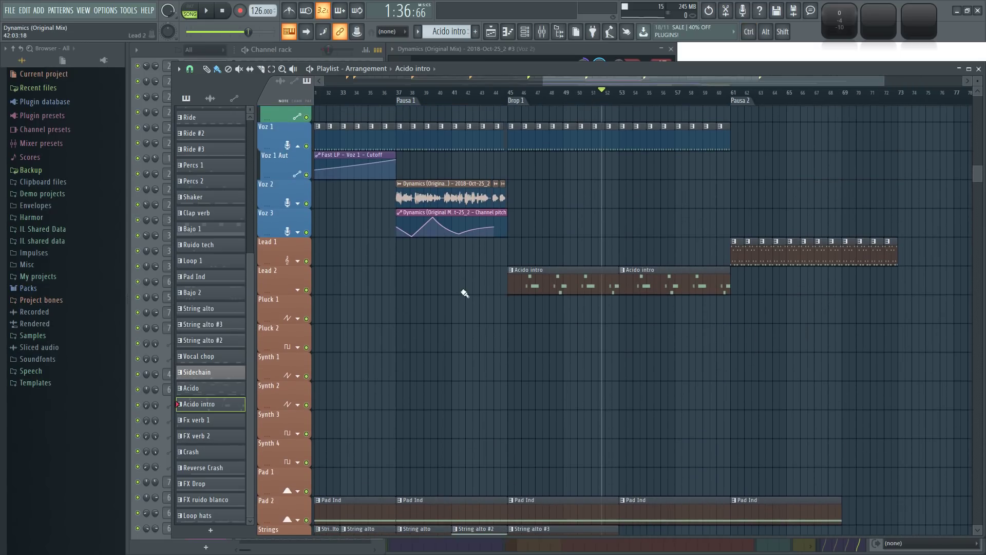
left_click(303, 262)
left_click_drag(445, 268, 762, 353, "ctrl")
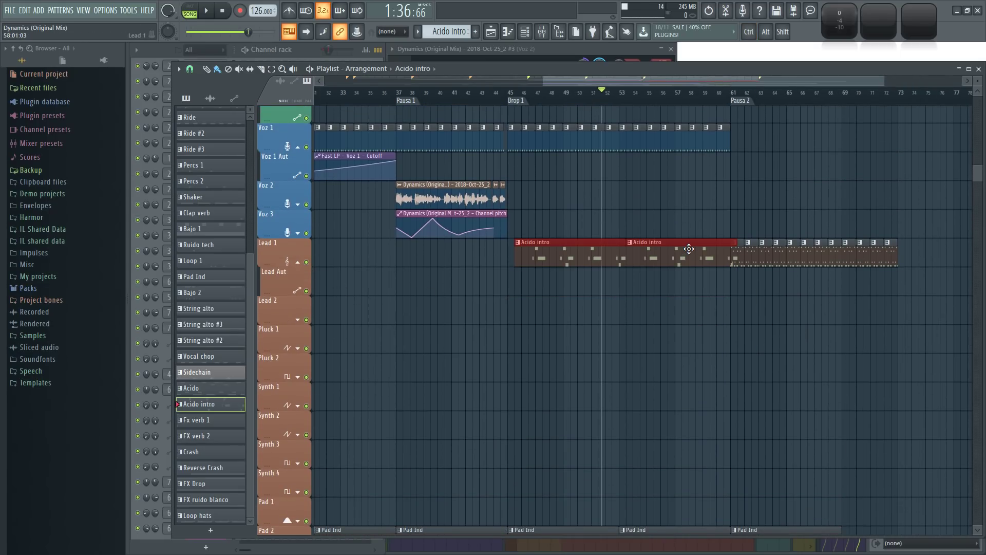
scroll(713, 319, "up", 2, "ctrl")
left_click_drag(548, 319, 646, 350)
Step: Select the Drop 1 range from bar 45 to 61 and create an automation clip for the Transistor Bass cutoff
left_click_drag(478, 96, 841, 109)
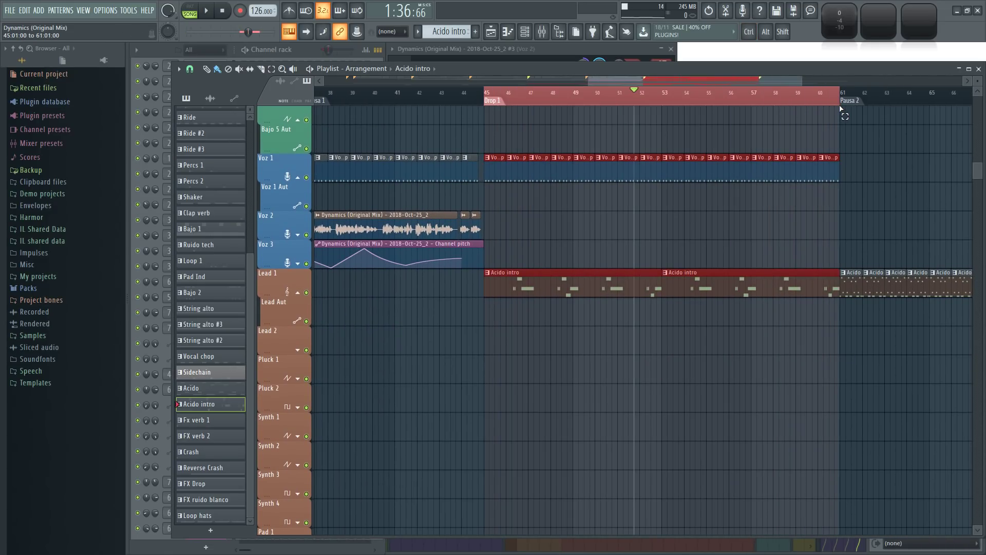
left_click(280, 51)
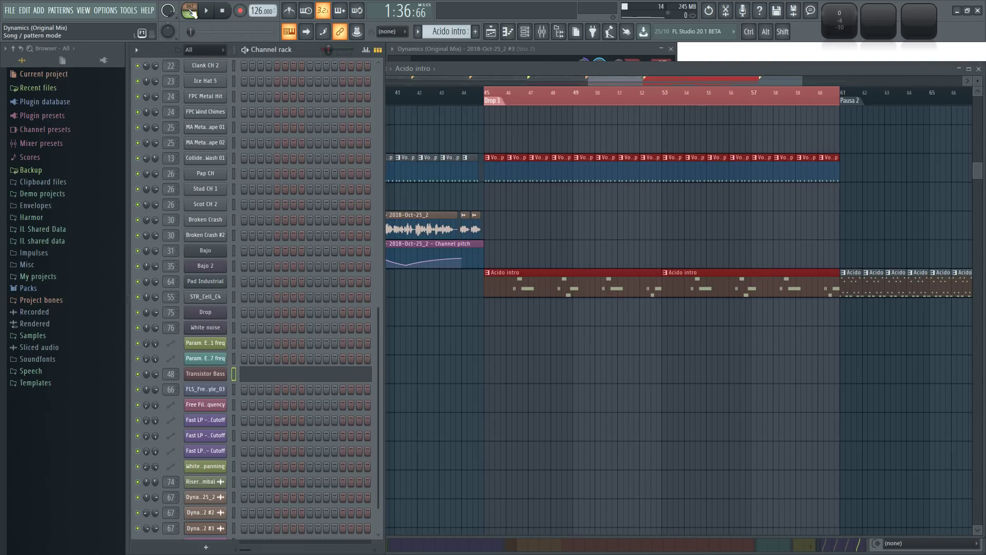
left_click(225, 375)
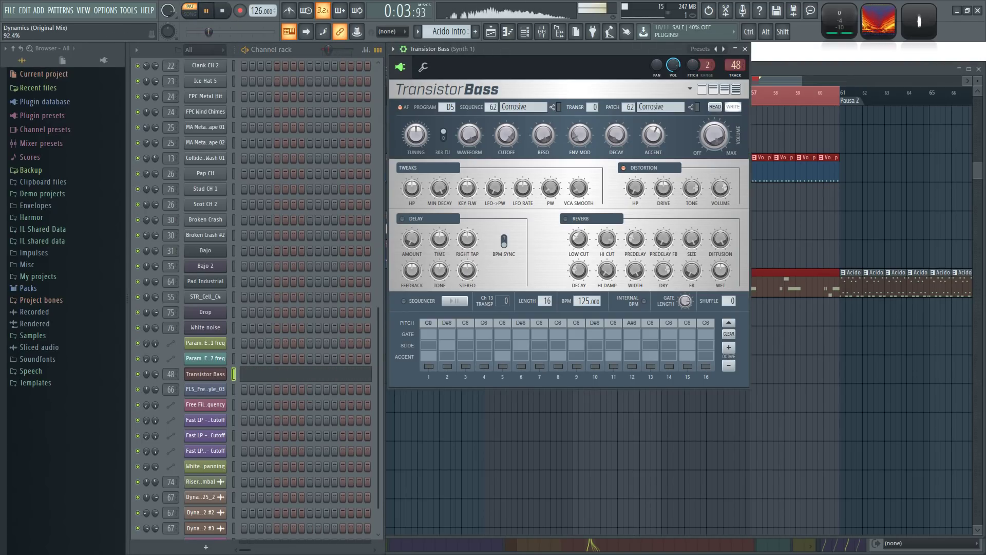
right_click(506, 141)
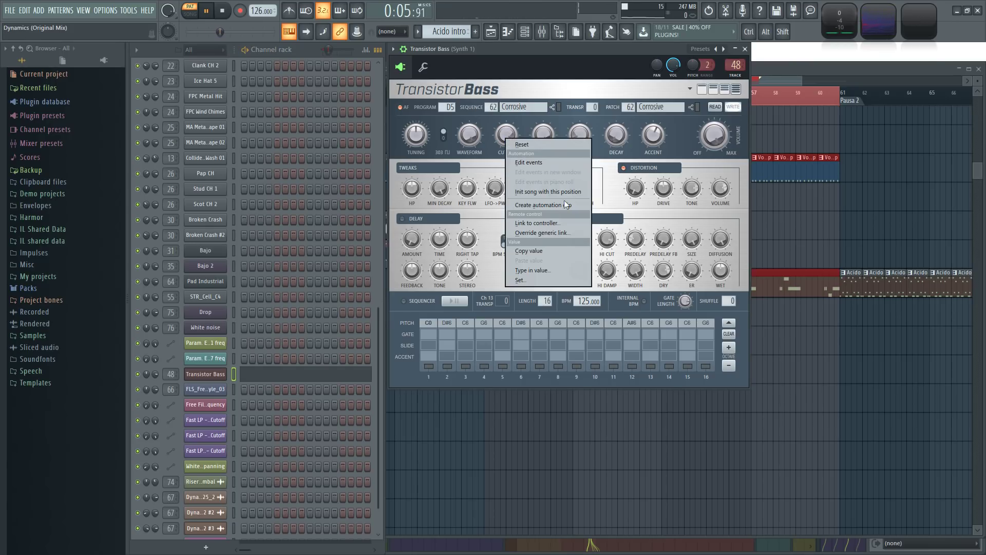
left_click(541, 205)
left_click(865, 245)
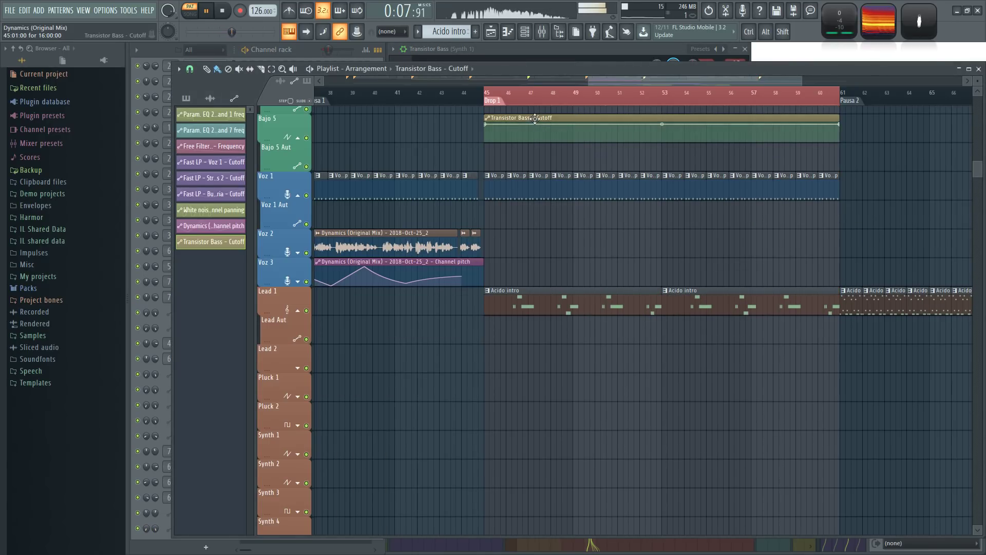
Step: Move the Transistor Bass cutoff clip to the Lead Aut track at bar 45 and play the start of Drop 1
left_click_drag(535, 119, 541, 343)
scroll(515, 266, "up", 2)
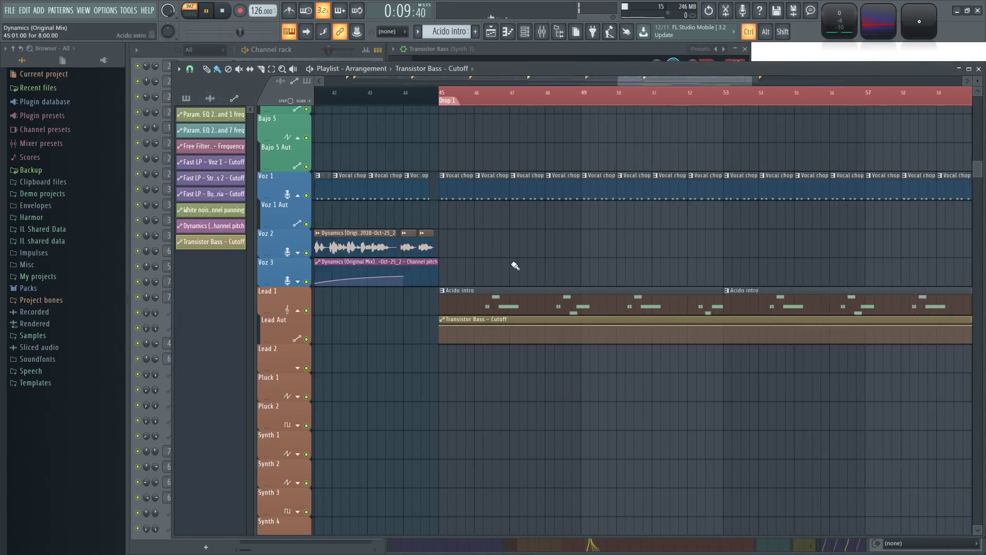
left_click(448, 94)
key("space")
scroll(694, 400, "down", 2)
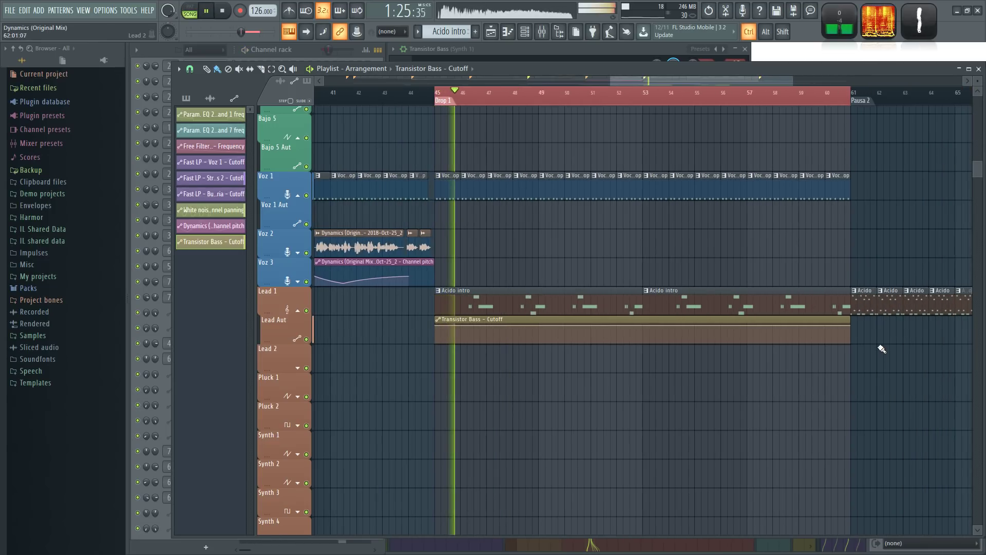
key("space")
Step: Shape the cutoff curve over bars 45 to 47 as a slow rise from near zero, a peak and a rounded drop to the minimum
left_click_drag(850, 332, 487, 340)
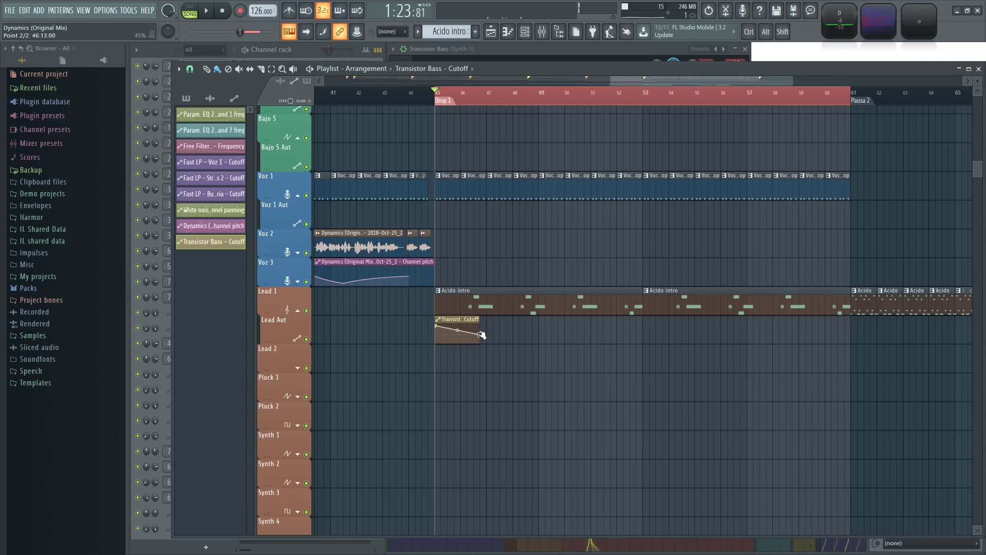
scroll(476, 334, "up", 3)
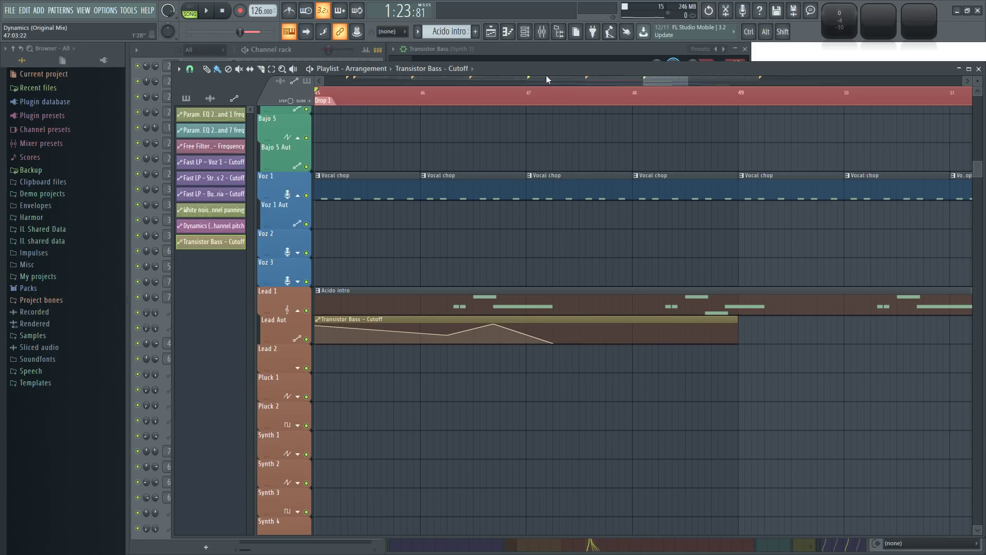
scroll(539, 380, "down", 3)
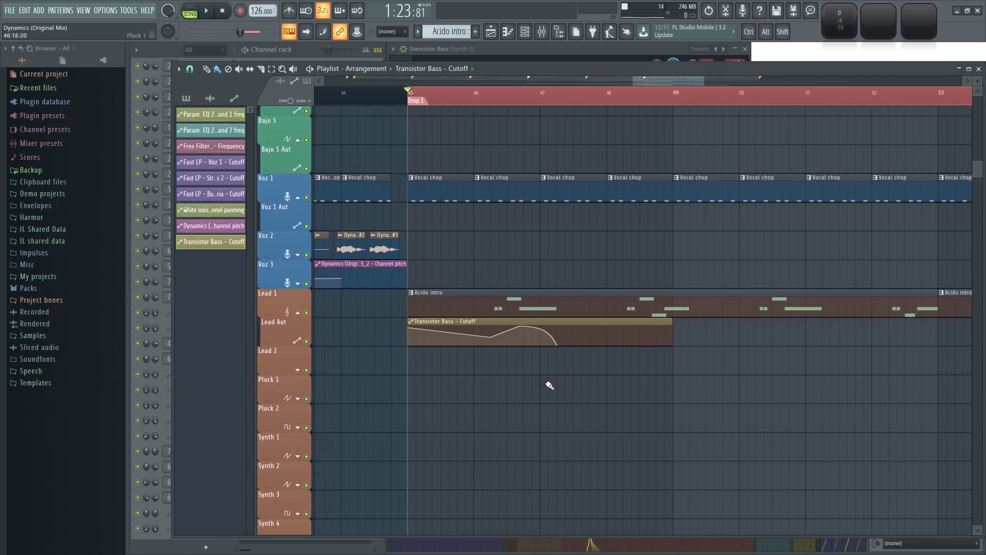
key("space")
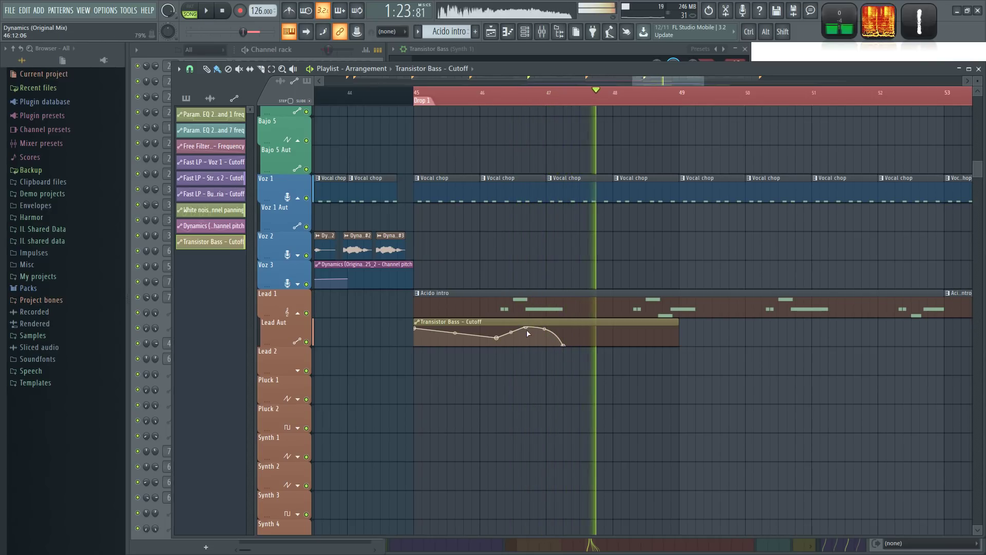
key("space")
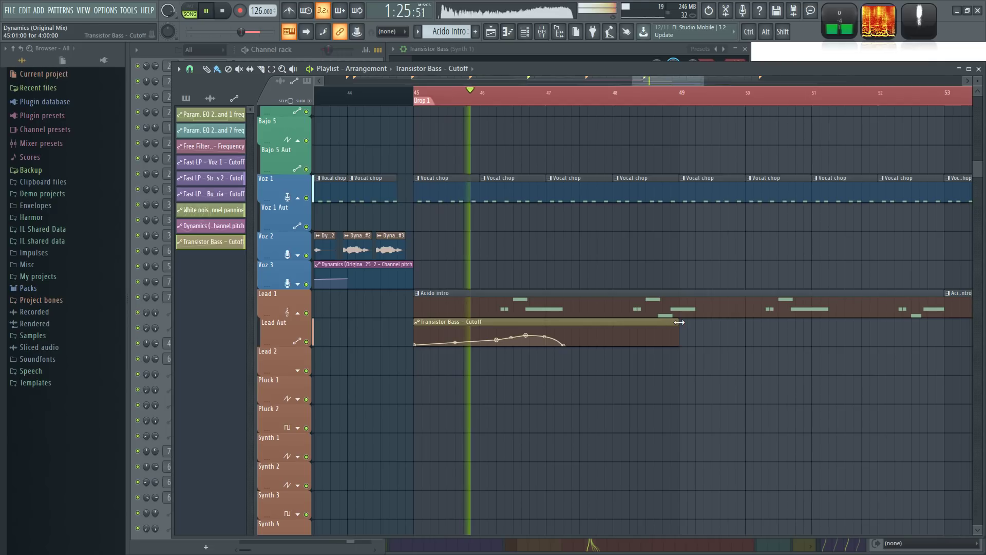
Step: Extend the Transistor Bass cutoff clip to the end of Drop 1 at bar 61
scroll(766, 389, "down", 3)
left_click_drag(765, 389, 585, 405)
scroll(586, 406, "down", 2)
left_click_drag(601, 367, 552, 337)
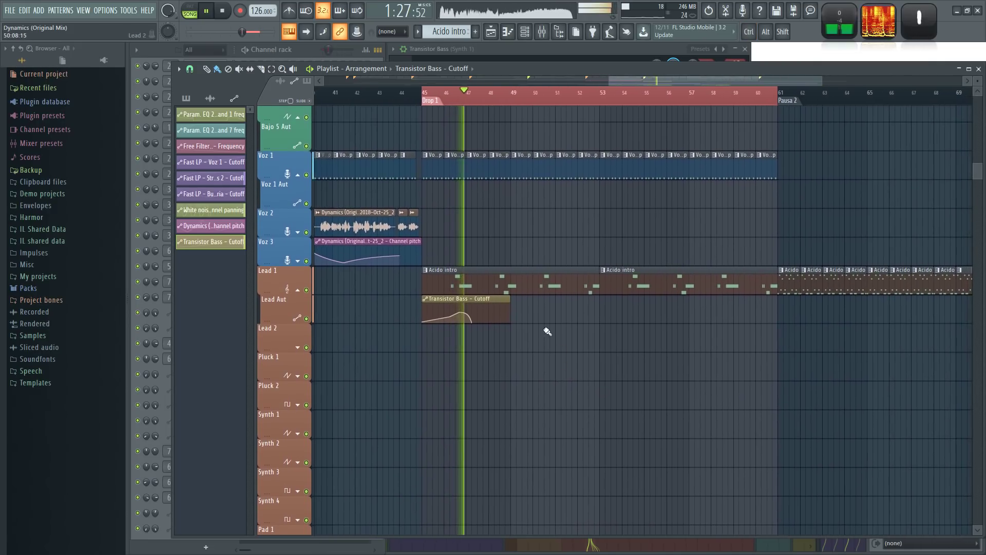
left_click_drag(510, 302, 971, 325)
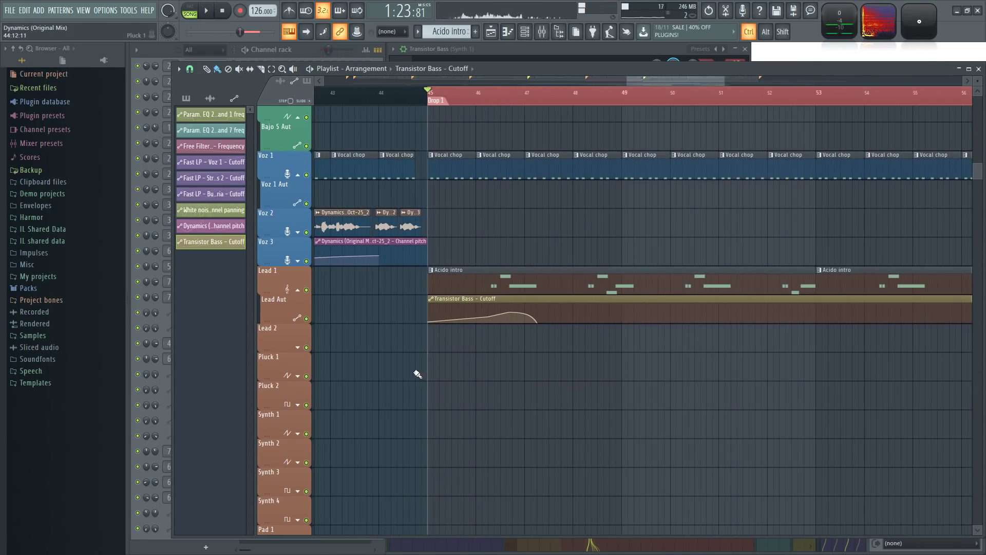
Step: Add cutoff points for the second phrase, rising through bar 48 to a peak and easing down to about 45% at 49:04:00
scroll(495, 331, "up", 4)
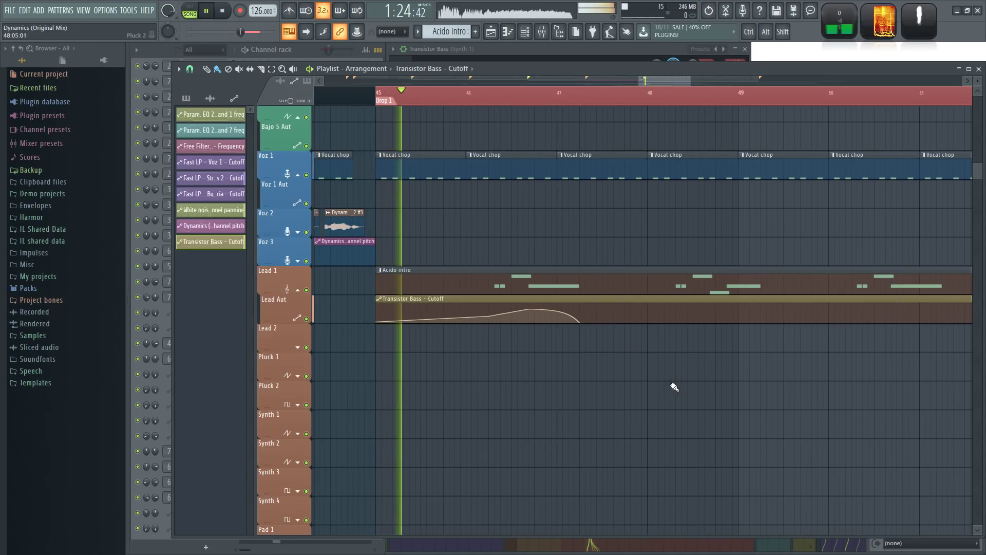
left_click(671, 319)
left_click(709, 307)
left_click(735, 308)
left_click(761, 313)
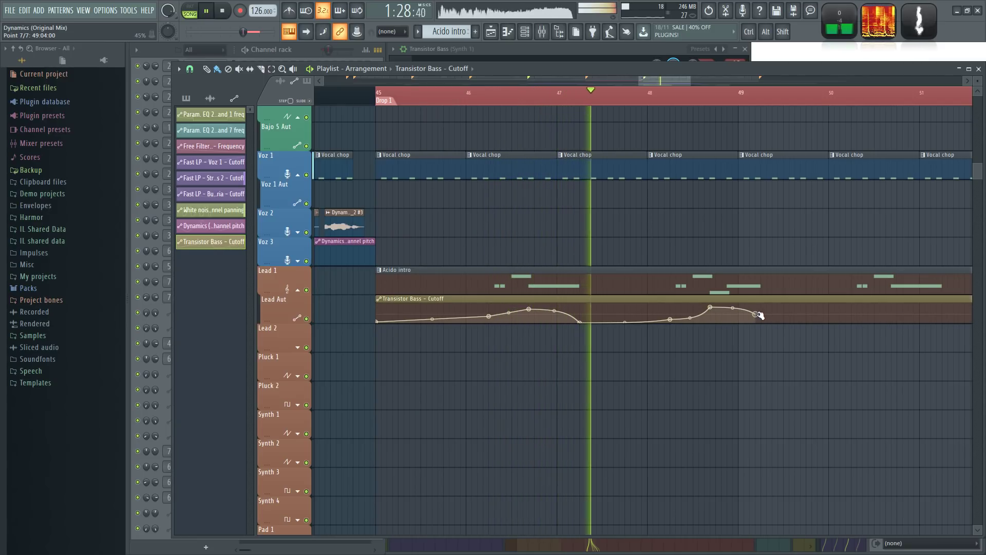
Step: Smooth the rise into the second cutoff peak in bar 48 and delete the extra point there
left_click(690, 318)
right_click(689, 318)
left_click(705, 335)
right_click(693, 318)
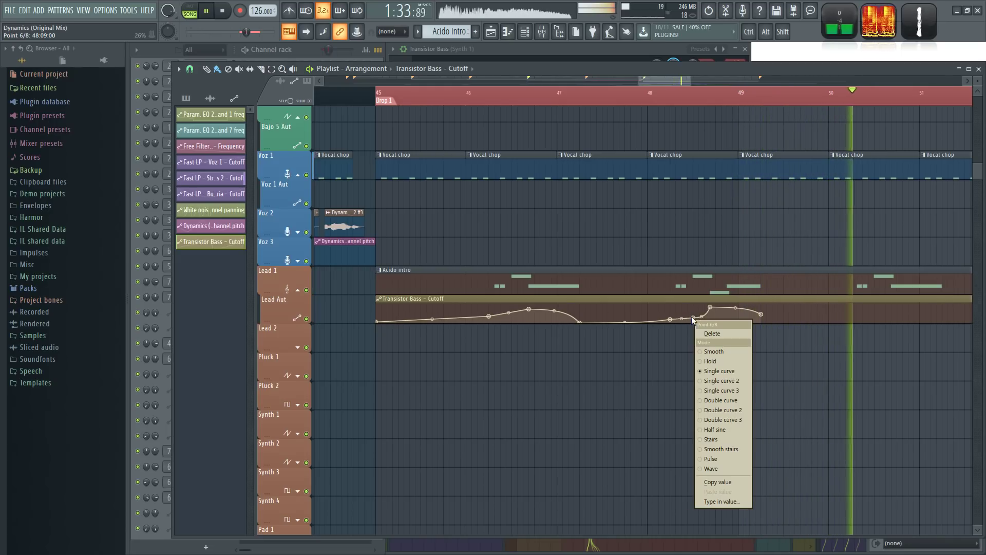
left_click(712, 334)
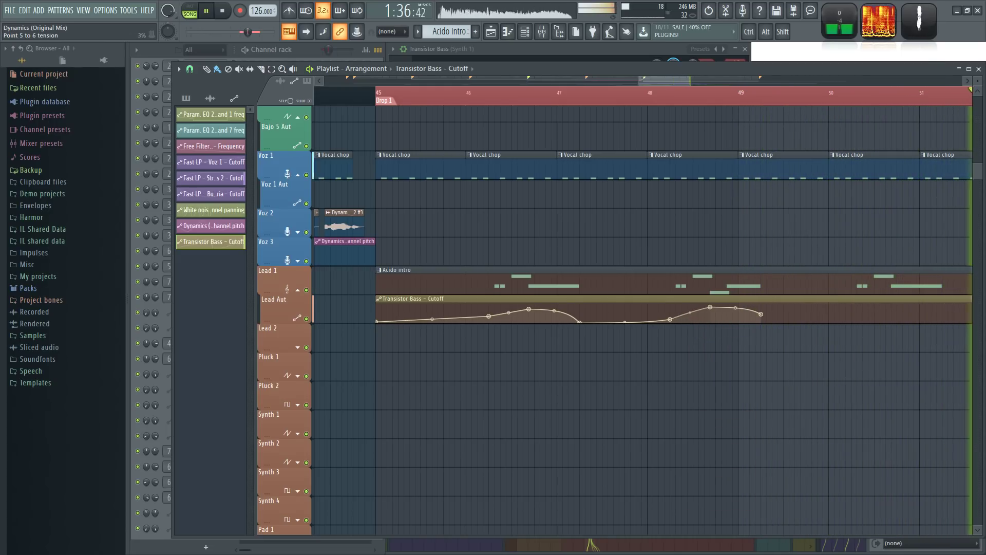
Step: Stop playback and continue the cutoff curve to bar 53, with a peak over each of the next two phrases and a gentle final slope
key("space")
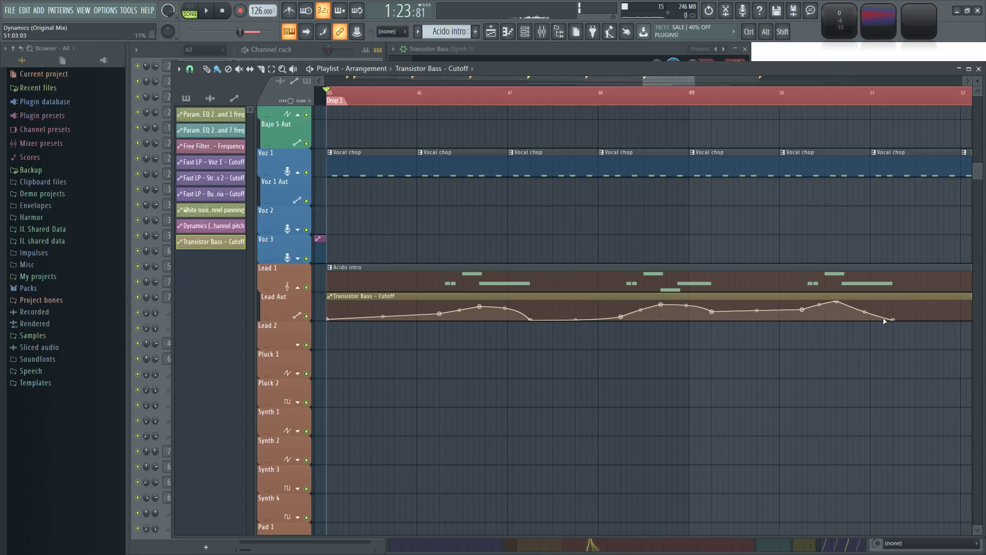
left_click_drag(881, 352, 624, 359)
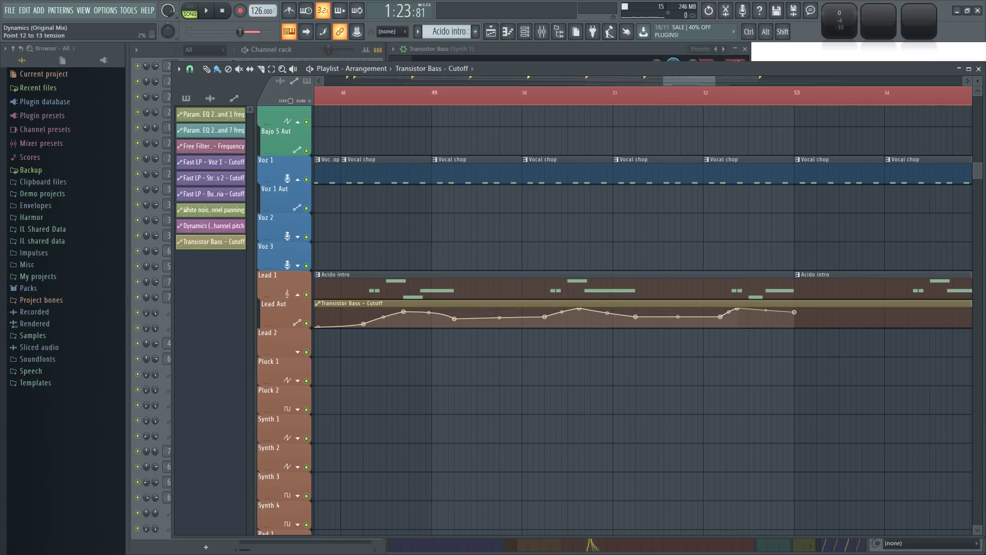
left_click_drag(766, 310, 766, 308)
Step: Play Drop 1 from bar 45 and review the cutoff automation against the drum, bass, pad and FX tracks
scroll(797, 389, "down", 3)
key("space")
scroll(731, 422, "up", 1)
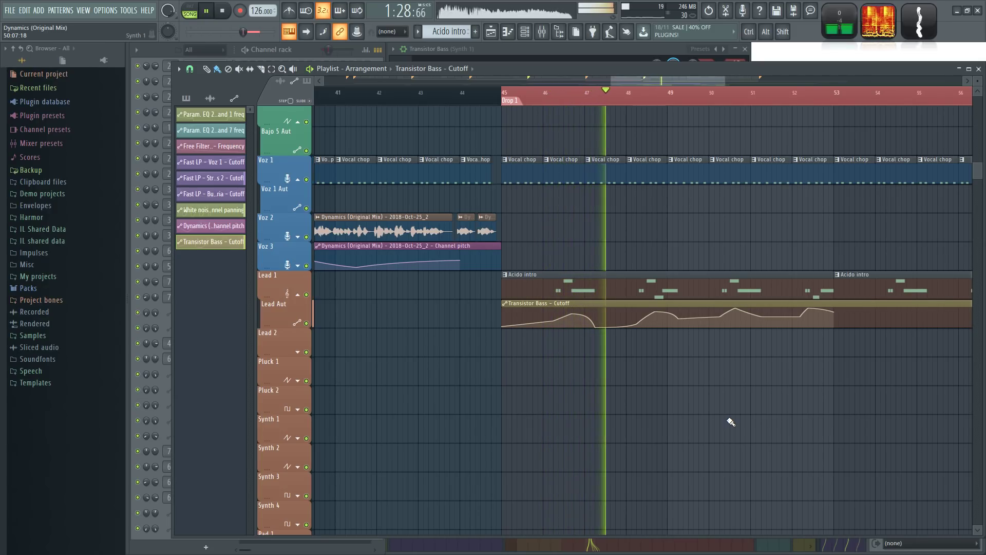
scroll(731, 421, "up", 1)
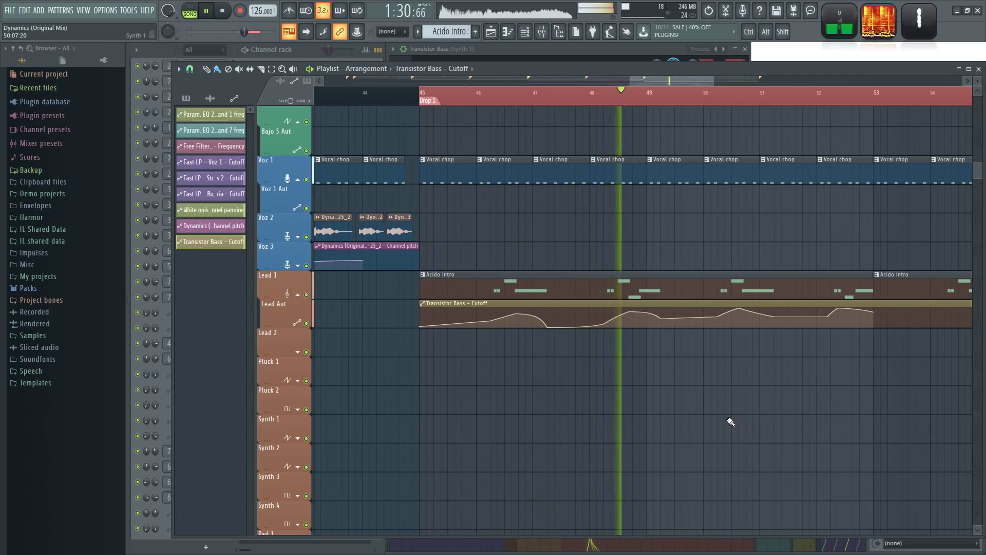
scroll(779, 396, "down", 3)
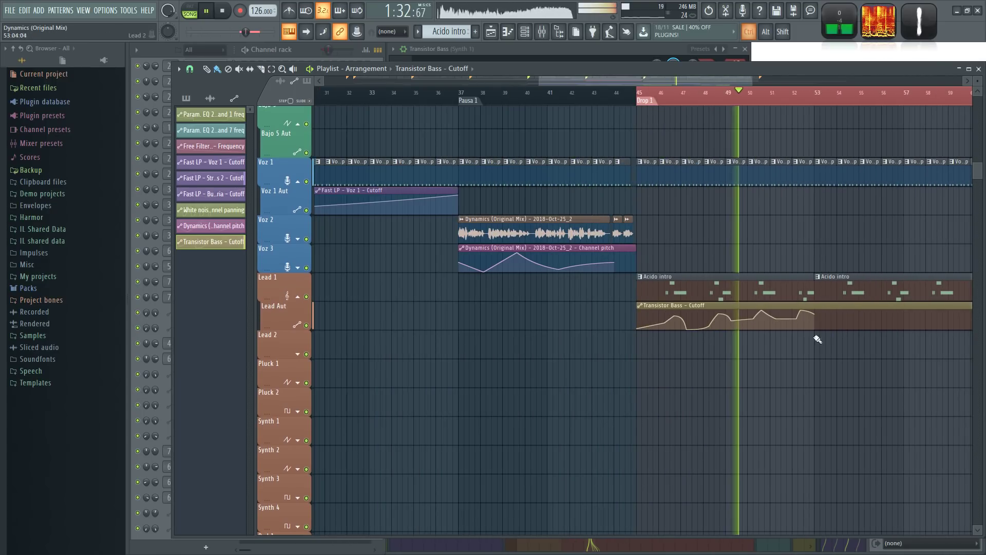
scroll(656, 440, "up", 10)
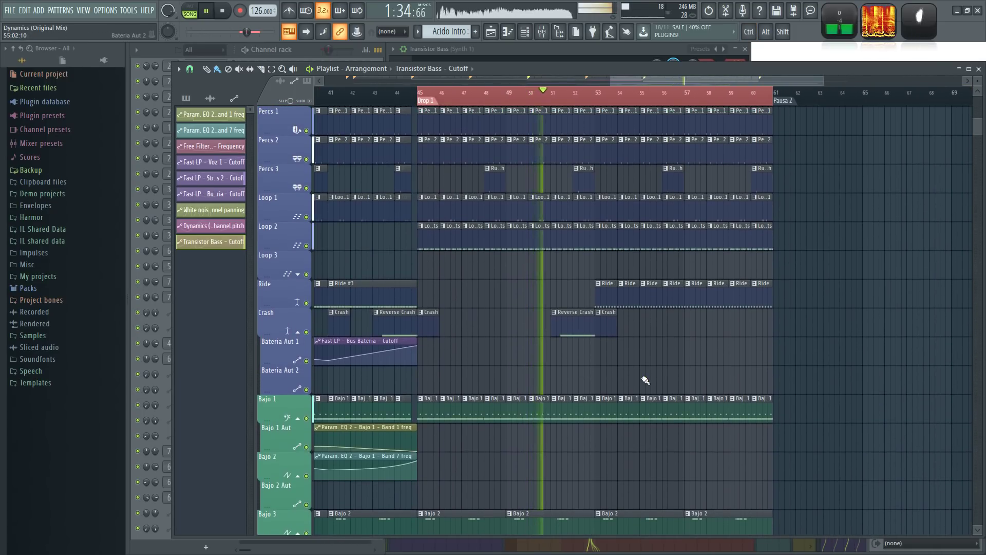
scroll(557, 358, "down", 5)
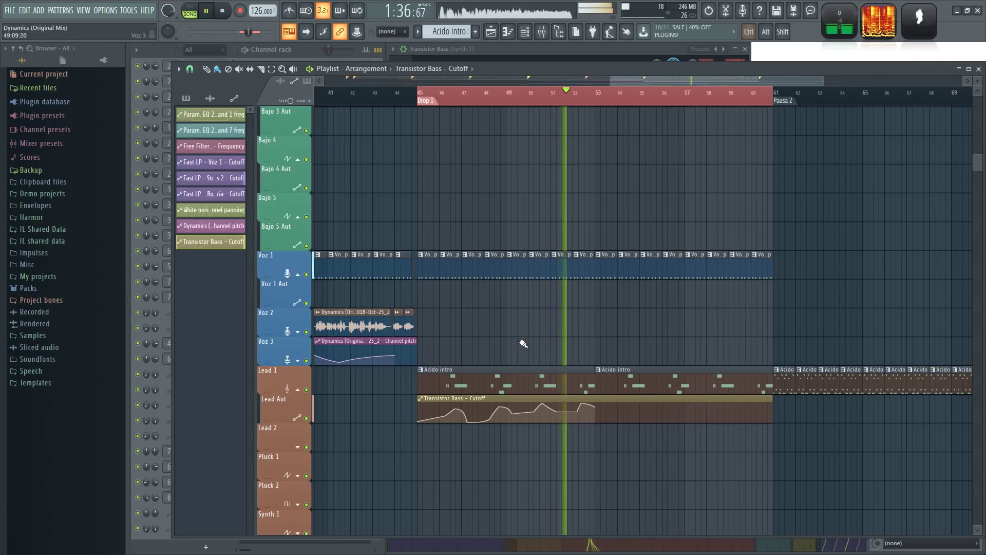
scroll(522, 343, "down", 2)
scroll(521, 336, "down", 5)
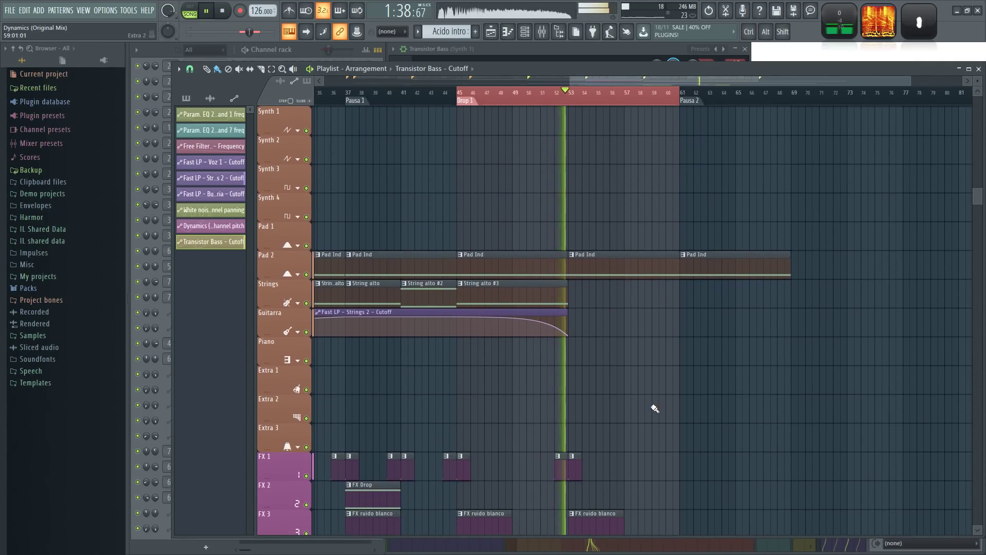
scroll(650, 390, "down", 3)
scroll(645, 374, "up", 8)
scroll(595, 370, "up", 4)
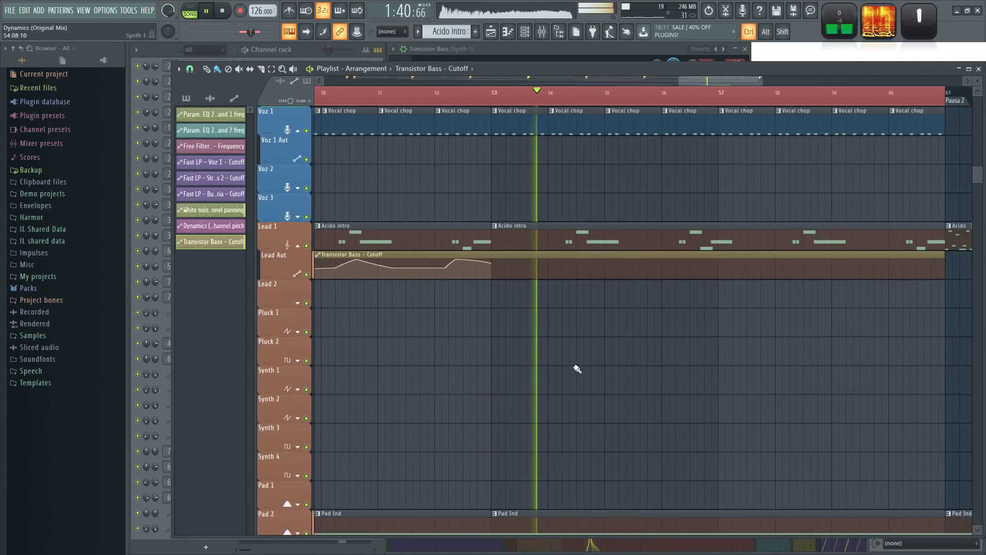
Step: Extend the Transistor Bass cutoff curve past bar 53, rising slowly to a peak in bar 55 and easing down into bar 57
left_click(563, 264)
left_click(612, 260)
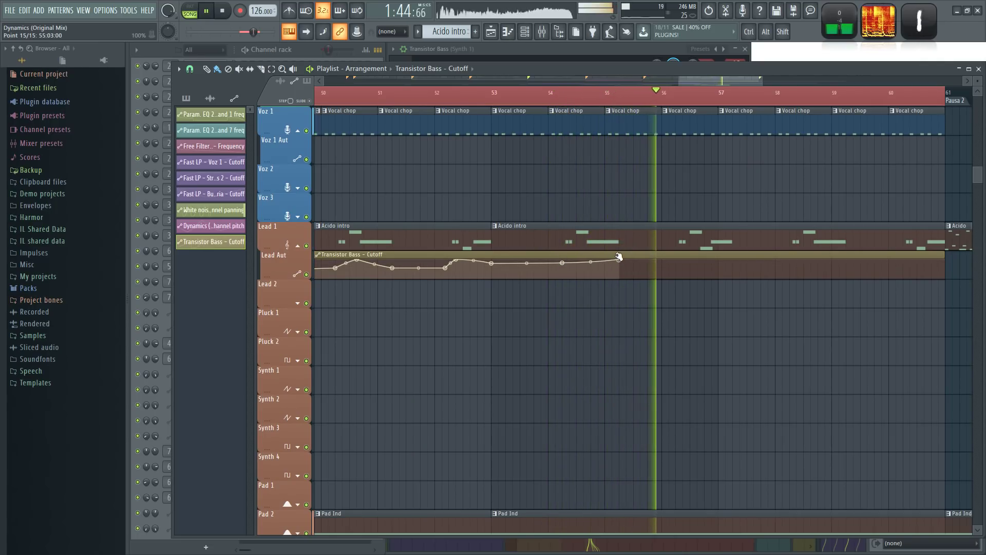
left_click(725, 268)
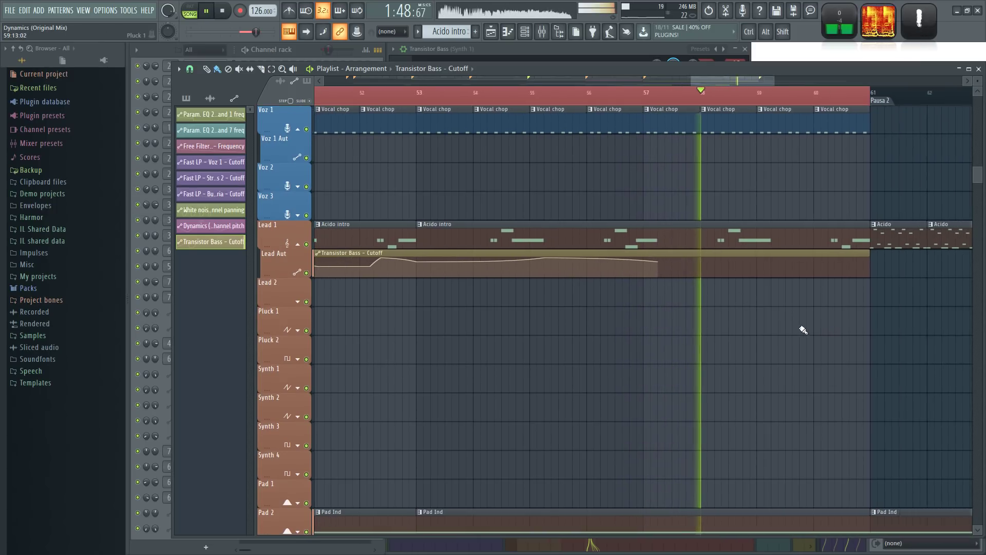
Step: Continue the cutoff curve to the end of Drop 1 at bar 61 with a shallow dip, a peak and a final rise
left_click(695, 264)
left_click(752, 257)
left_click(781, 259)
left_click(809, 262)
left_click(827, 261)
left_click(845, 257)
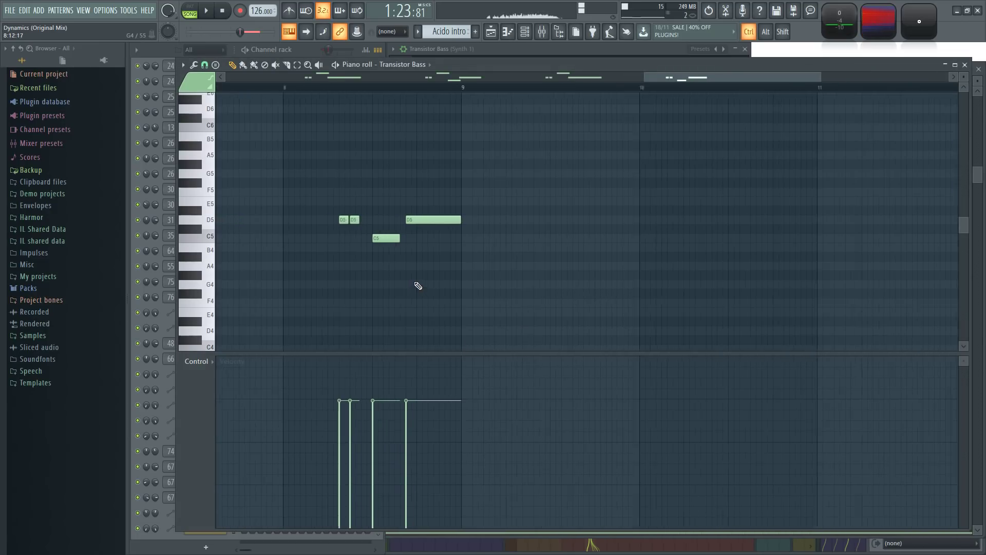
Step: Inspect the Acido intro notes of the Transistor Bass across bars 2 to 8 in the piano roll and close it
scroll(418, 285, "up", 2)
left_click_drag(306, 286, 622, 277)
left_click_drag(376, 290, 595, 271)
left_click_drag(435, 276, 539, 276)
scroll(538, 276, "down", 7)
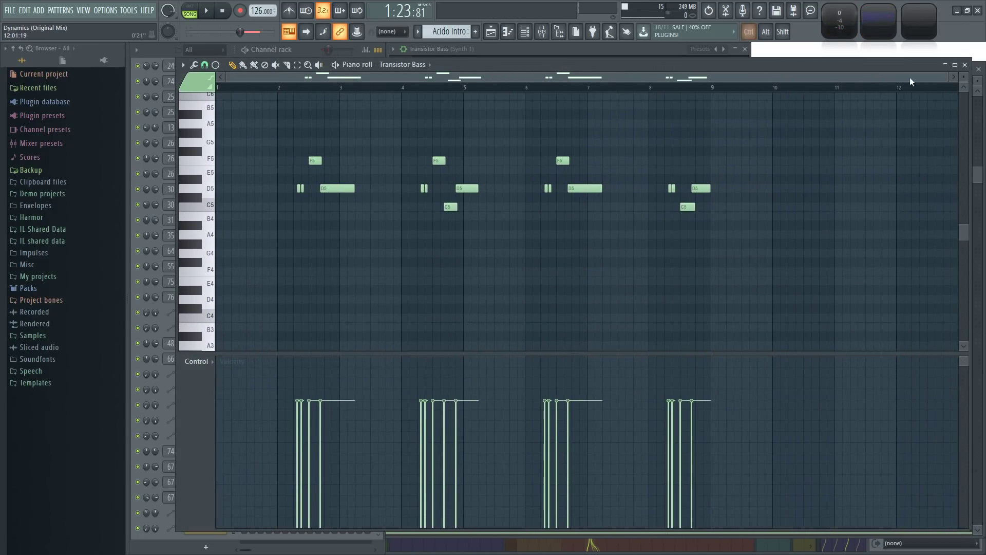
left_click(966, 66)
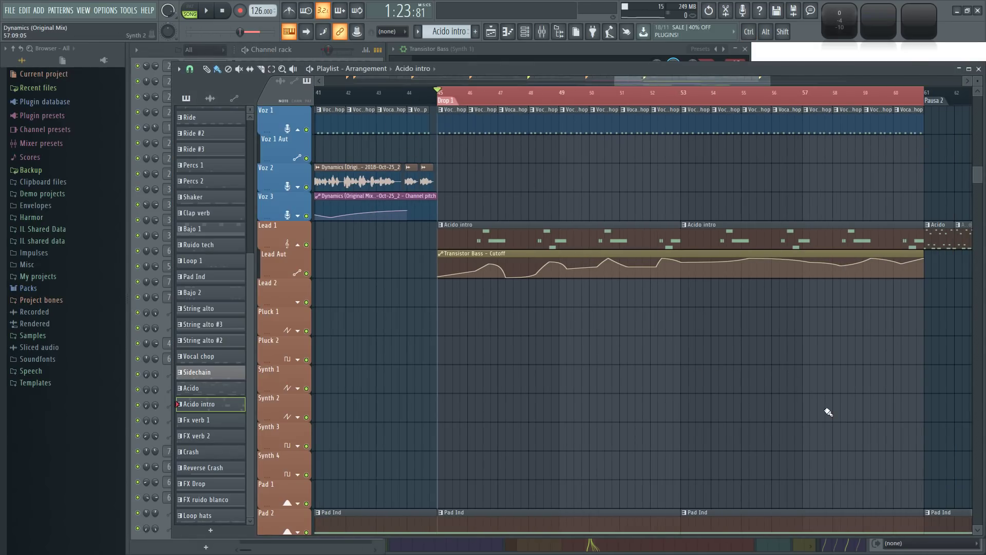
Step: Play Drop 1 through to Pausa 2 with the completed cutoff automation and examine the strings, pad and FX tracks
key("space")
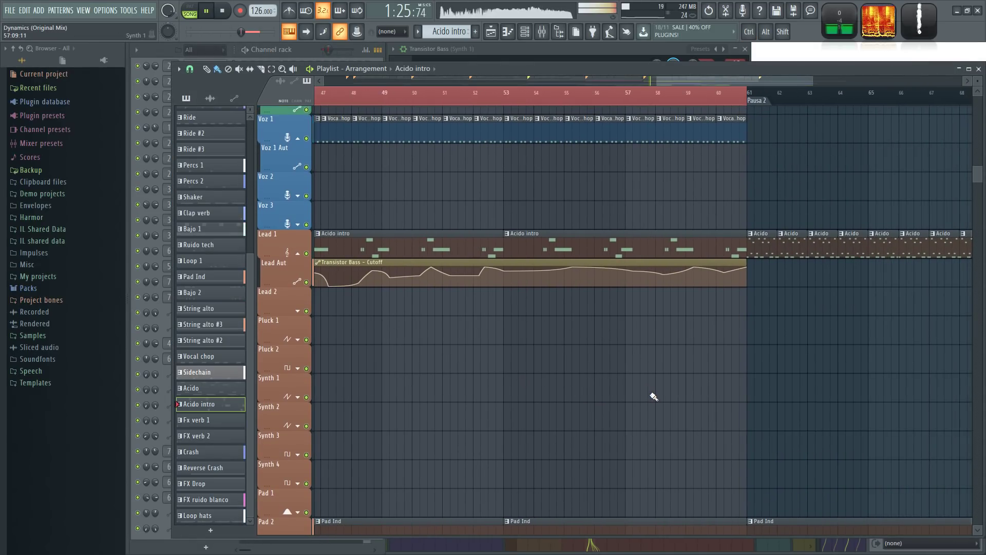
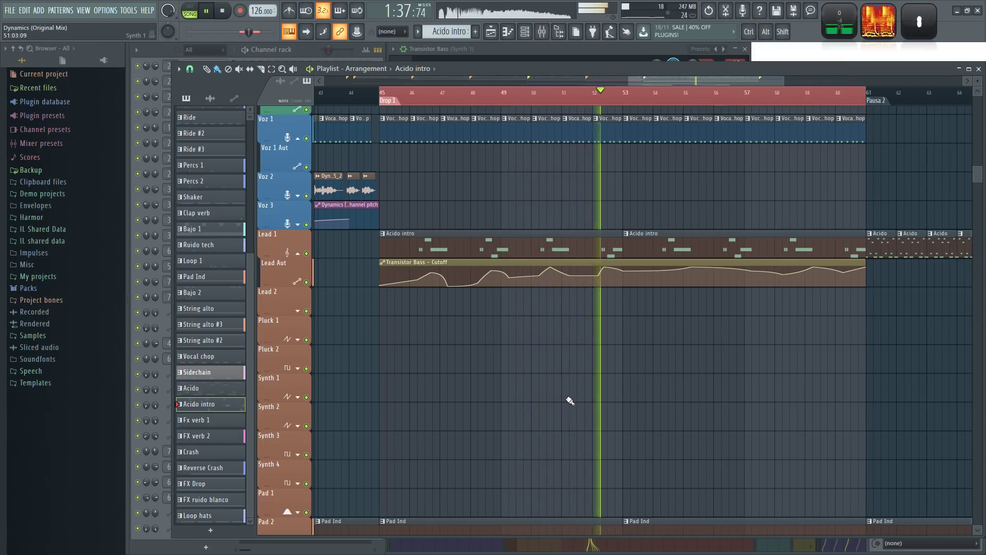
scroll(570, 400, "down", 3)
scroll(620, 390, "down", 3)
scroll(620, 391, "down", 5)
scroll(601, 401, "up", 3)
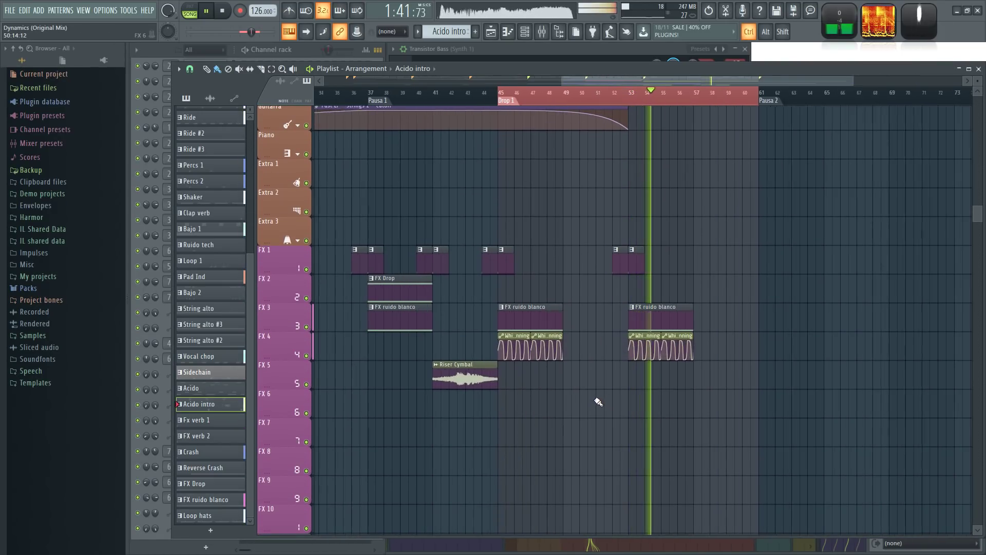
left_click_drag(535, 433, 760, 409)
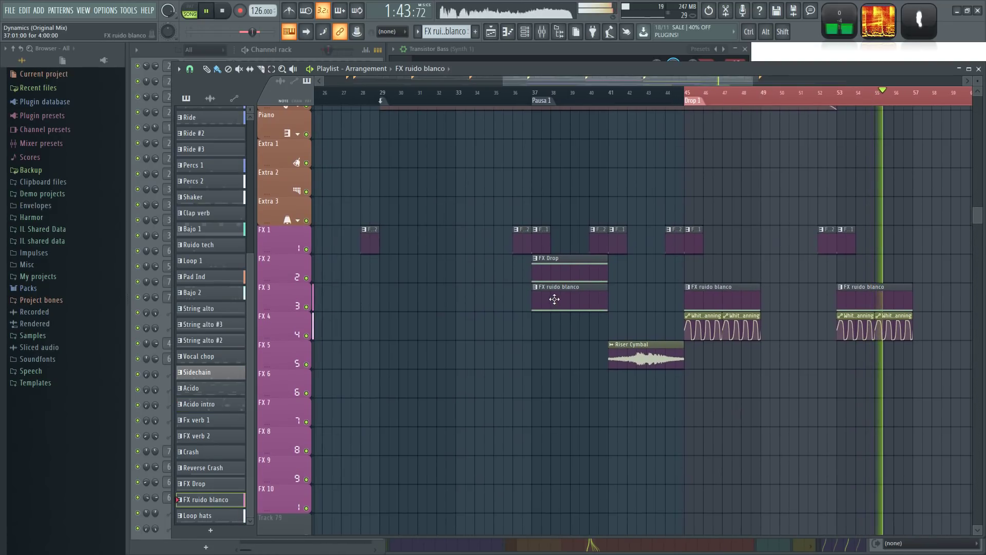
left_click_drag(785, 264, 736, 377)
left_click_drag(802, 343, 631, 276)
scroll(715, 360, "down", 2, "ctrl")
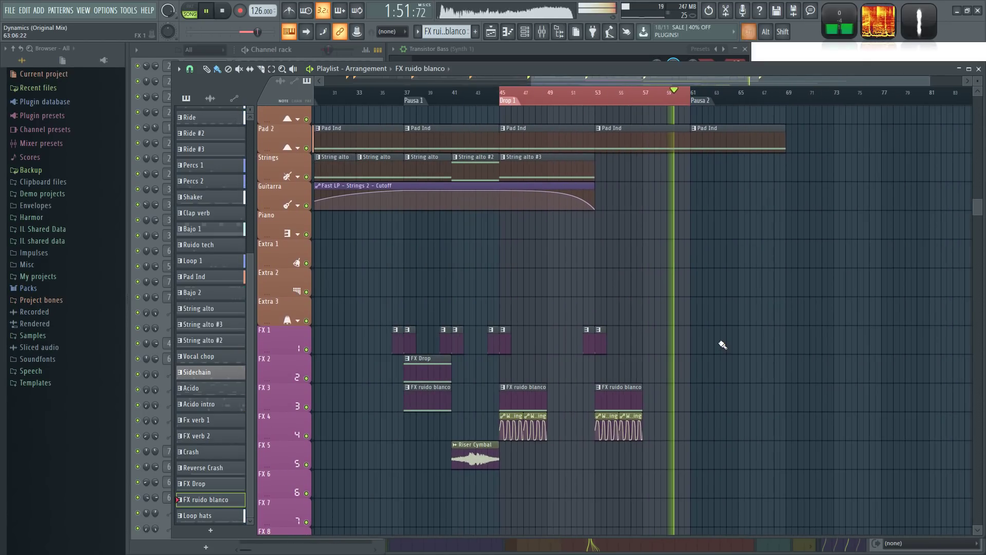
scroll(760, 330, "up", 2, "ctrl")
scroll(627, 110, "up", 4)
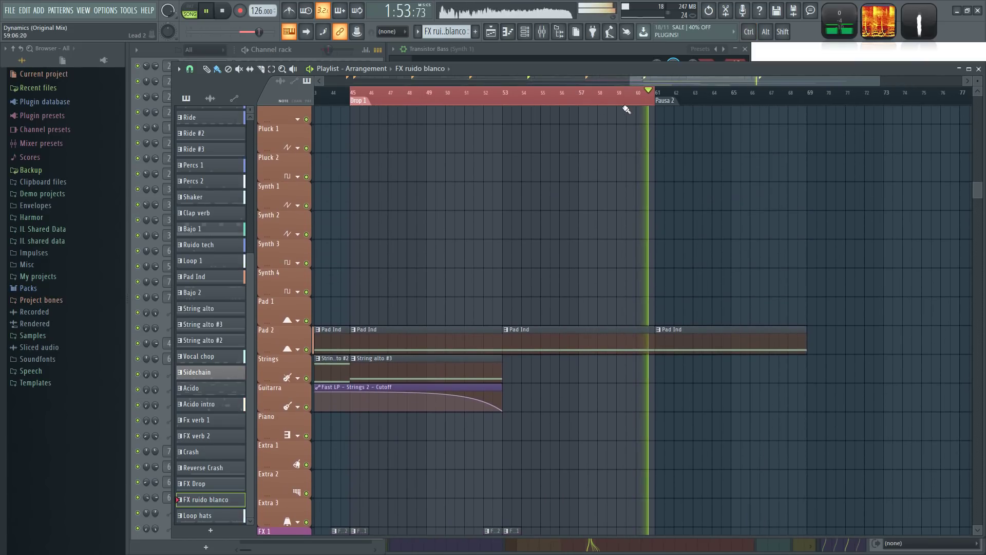
left_click_drag(661, 303, 764, 304)
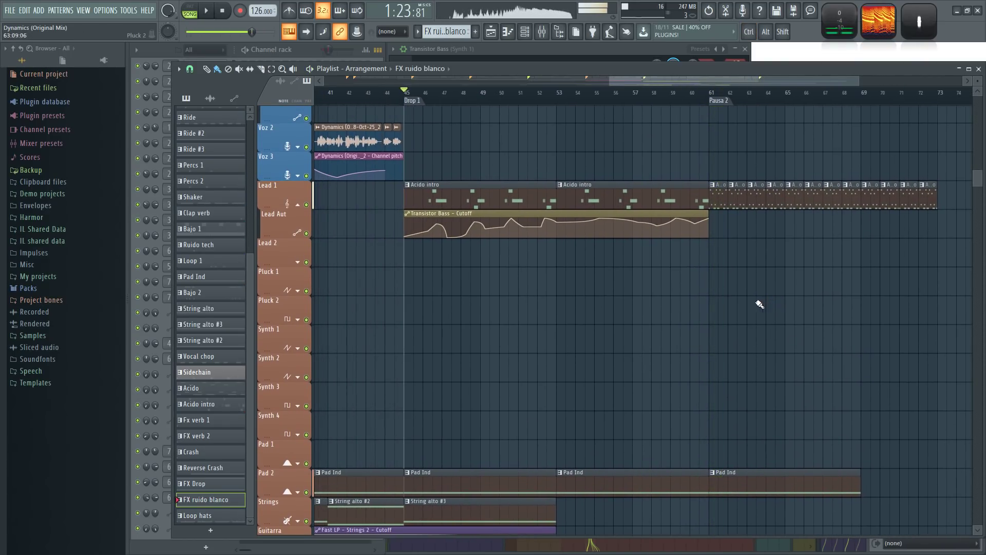
Step: Play the start of Pausa 1 at bar 37 and check its FX clips as a reference for Pausa 2
scroll(637, 315, "up", 5)
scroll(707, 273, "down", 3, "ctrl")
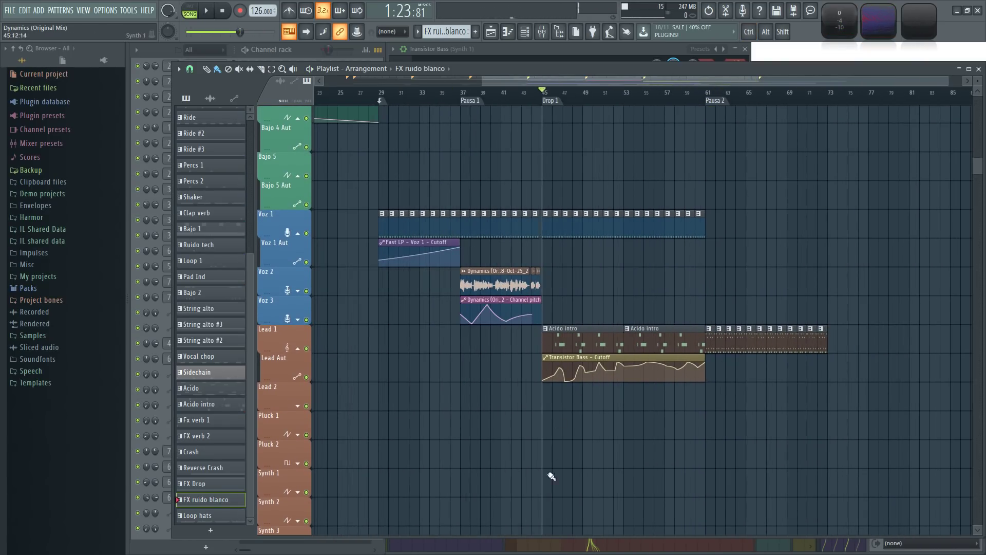
scroll(555, 479, "up", 3, "ctrl")
scroll(744, 231, "down", 20)
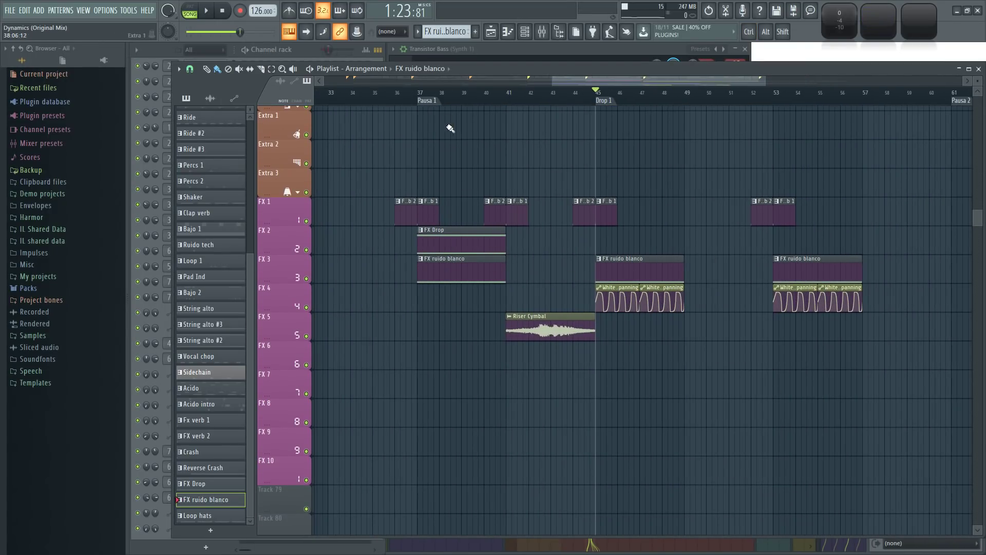
key("space")
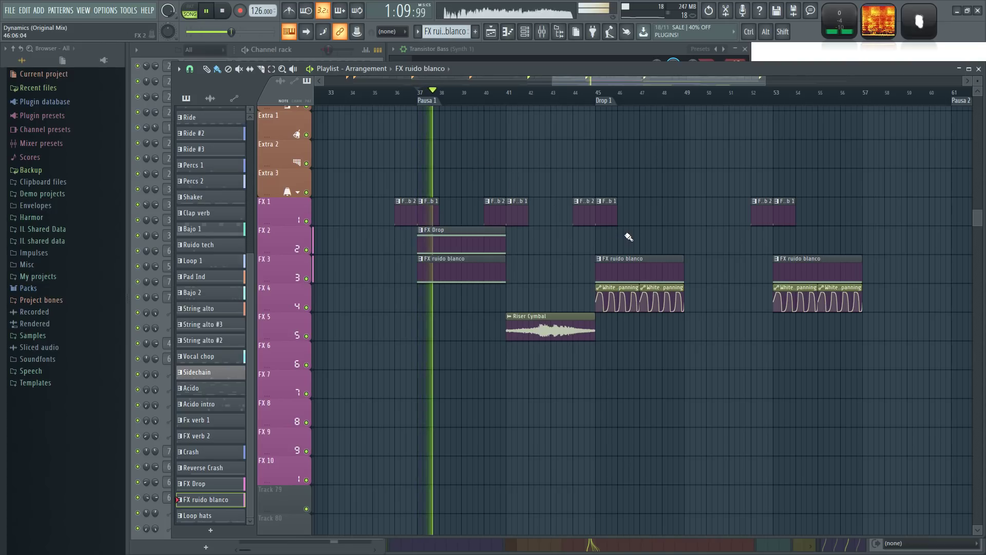
key("space")
Step: Place an FX ruido blanco clip at bar 61 on the FX 3 track, at the start of Pausa 2
scroll(701, 232, "down", 2, "ctrl")
scroll(701, 232, "down", 1)
mouse_move(702, 233)
left_mouse_down()
mouse_move(640, 265)
mouse_move(711, 268)
left_mouse_up()
Step: Copy the Ride #2 pattern from Pausa 1 to bar 61 on the Ride track, right after the Drop 1 rides
scroll(711, 374, "up", 11)
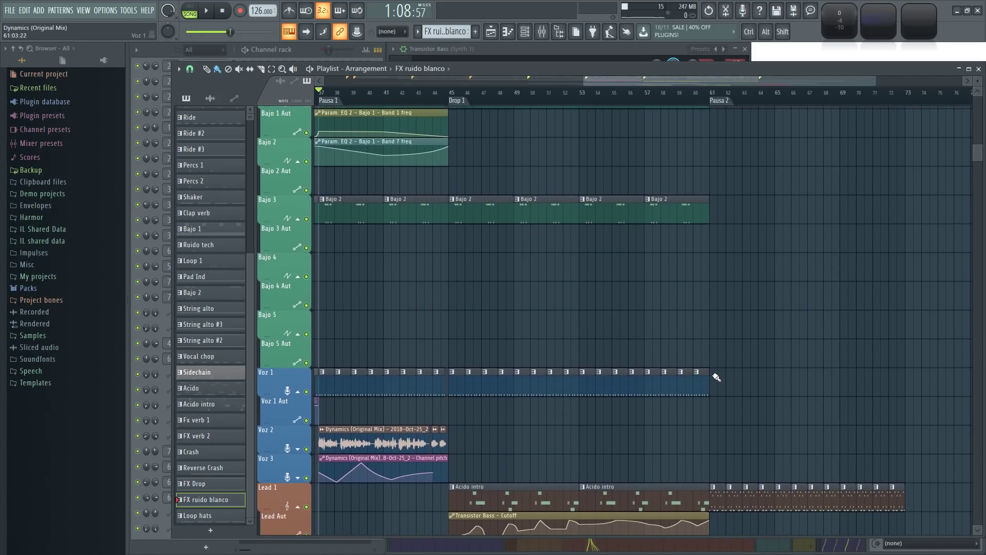
scroll(717, 377, "up", 2, "ctrl")
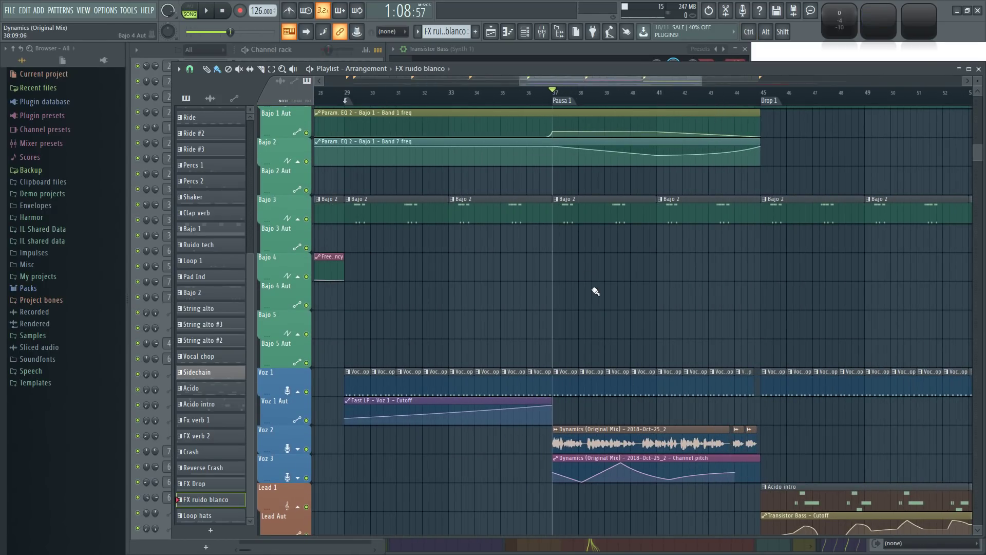
scroll(596, 288, "up", 4)
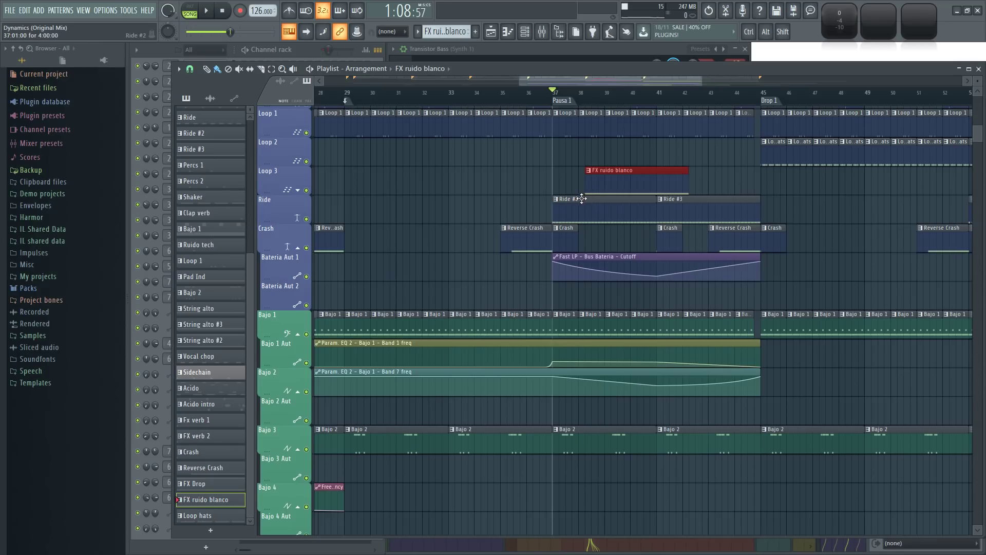
left_click(572, 209)
scroll(692, 346, "down", 2, "ctrl")
left_click_drag(851, 230, 518, 233)
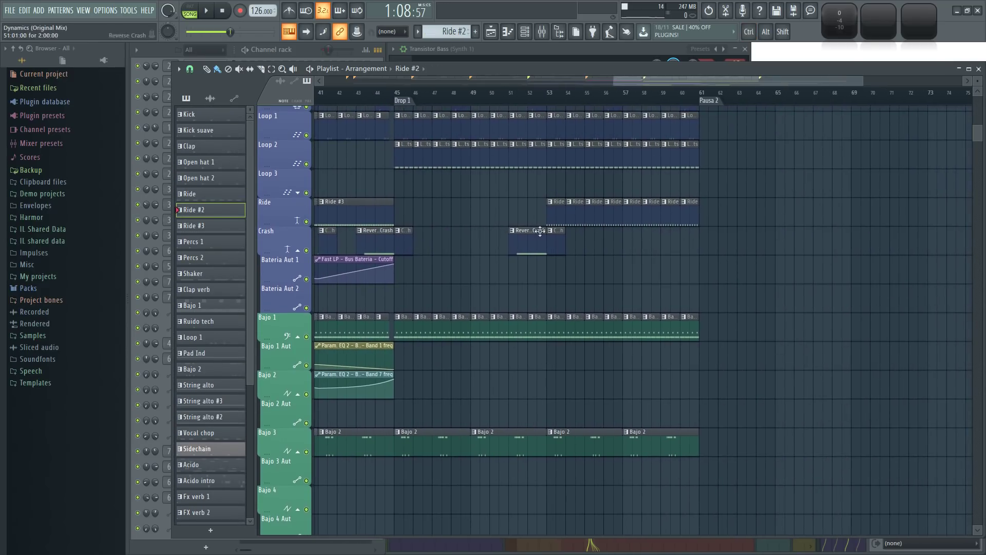
scroll(491, 291, "up", 4)
scroll(535, 412, "down", 3)
scroll(533, 308, "up", 2, "ctrl")
Step: Add a Reverse Crash at bar 59 and a Crash at bar 61 on the Crash track
left_click(529, 296)
left_click(772, 310)
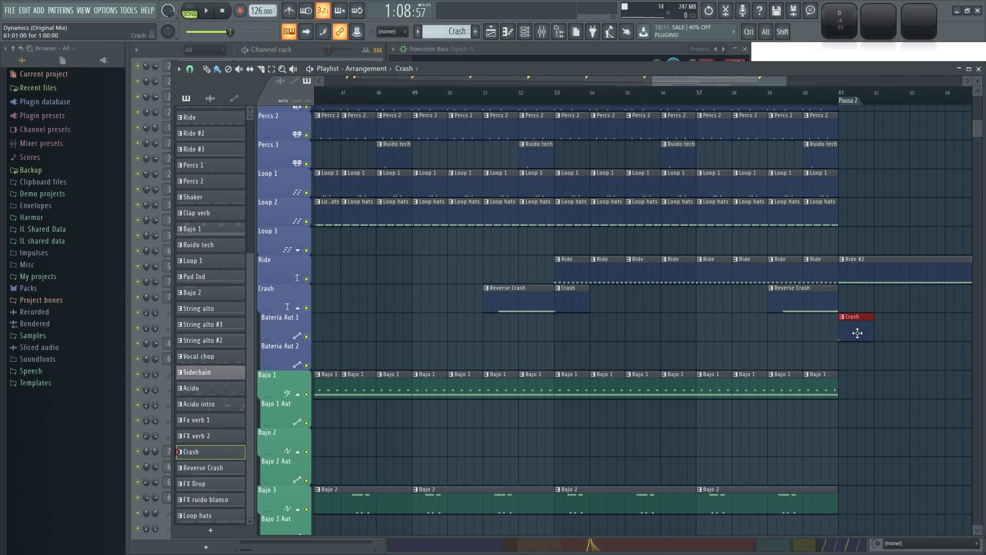
scroll(708, 262, "down", 3, "ctrl")
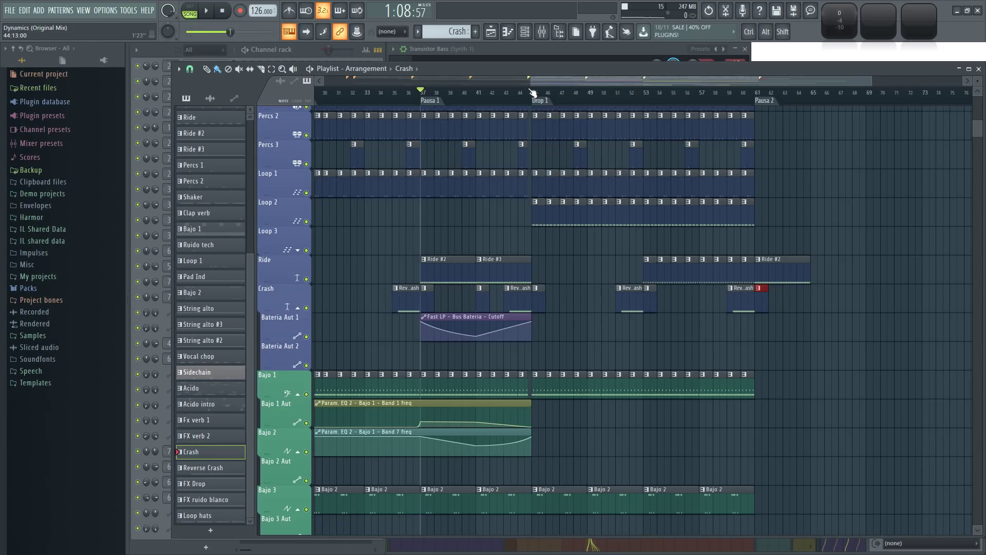
Step: Play again from the Drop 1 marker and compare the drum, bass, voice, lead and strings tracks for gaps
left_click(533, 93)
key("space")
scroll(609, 320, "down", 5)
scroll(608, 314, "up", 4)
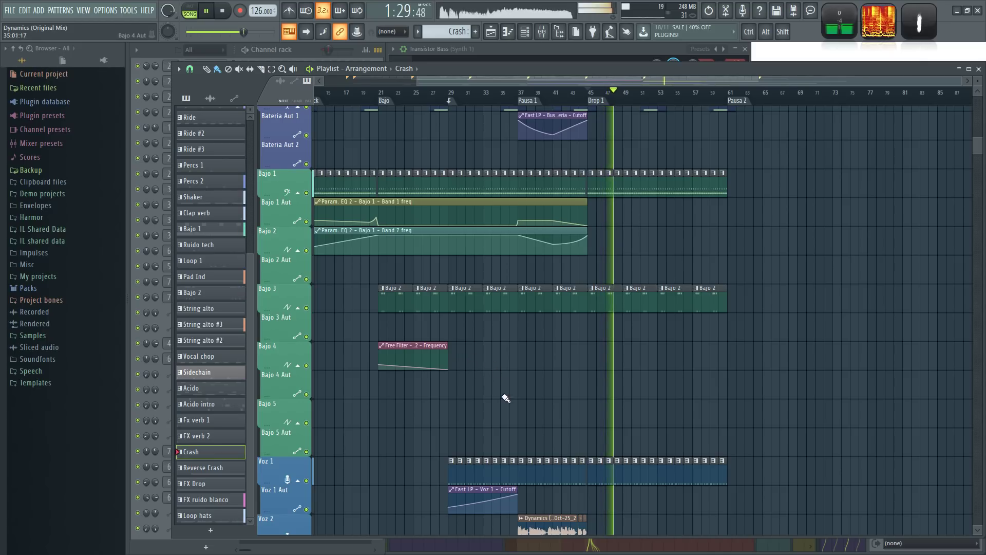
scroll(555, 360, "up", 3)
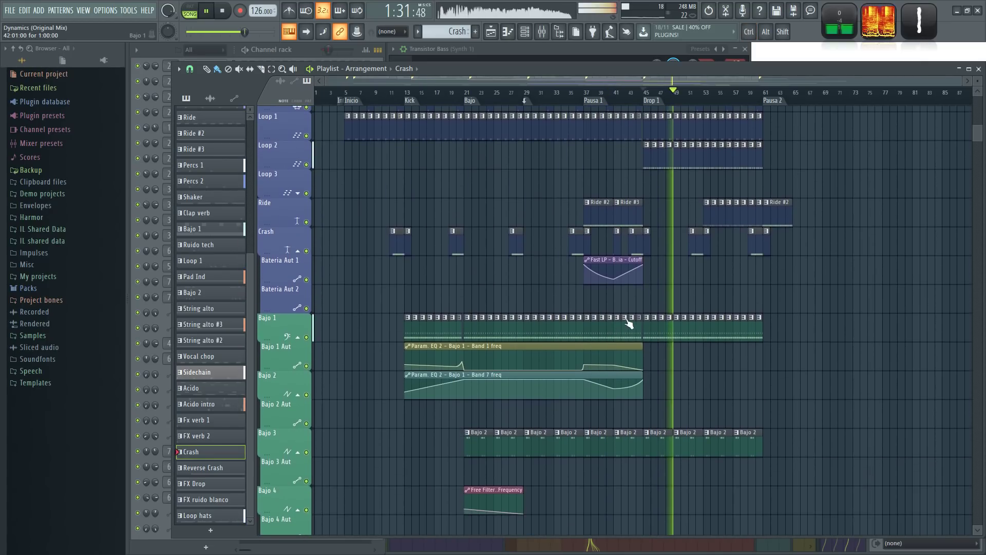
scroll(677, 306, "up", 2, "ctrl")
scroll(594, 346, "down", 7)
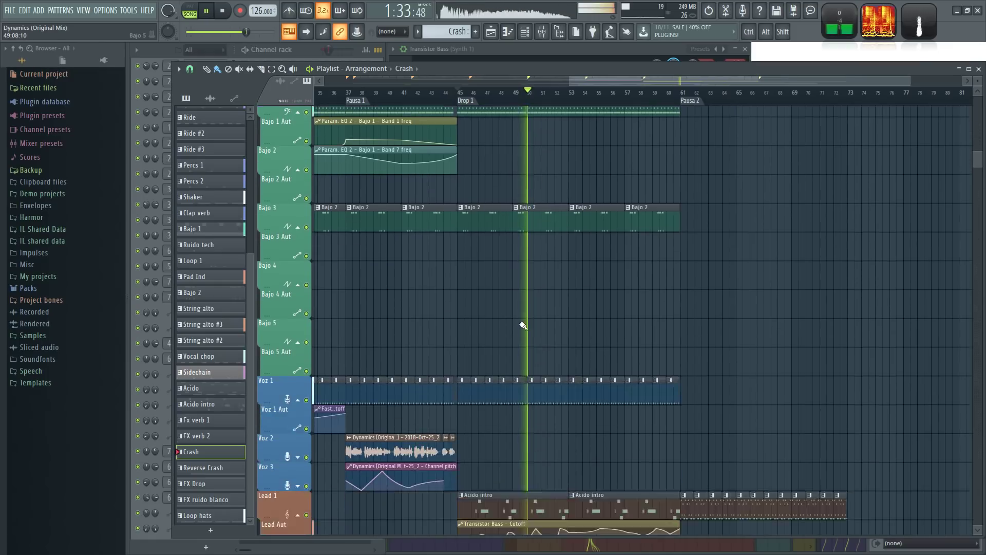
scroll(523, 352, "down", 4)
scroll(550, 293, "left", 4)
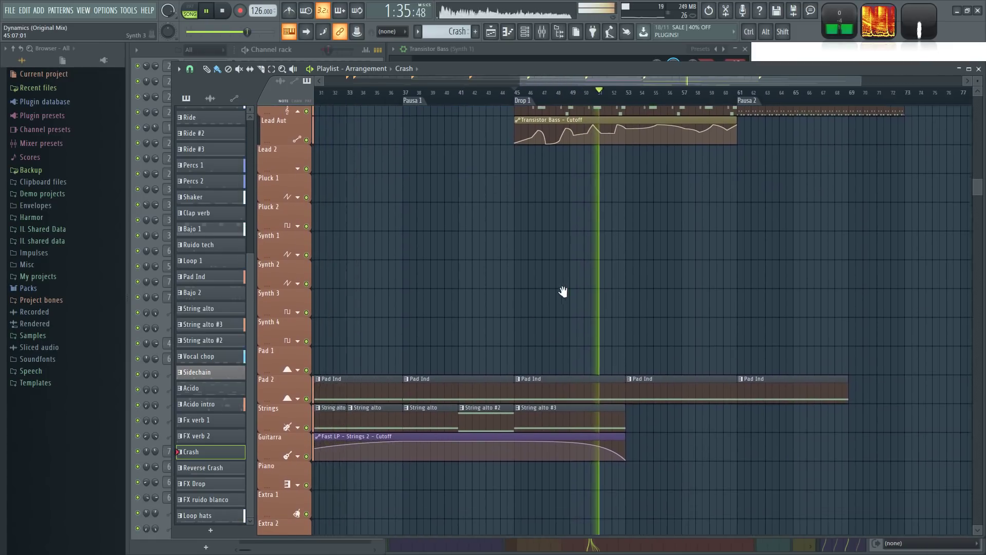
Step: Add String alto clips at bars 53 and 57 and extend the Strings 2 cutoff automation to bar 61 with a steady rise
left_click_drag(692, 276, 751, 203)
left_click_drag(839, 441, 830, 368)
left_click_drag(781, 333, 745, 341)
left_click(451, 254)
left_click_drag(911, 320, 839, 333)
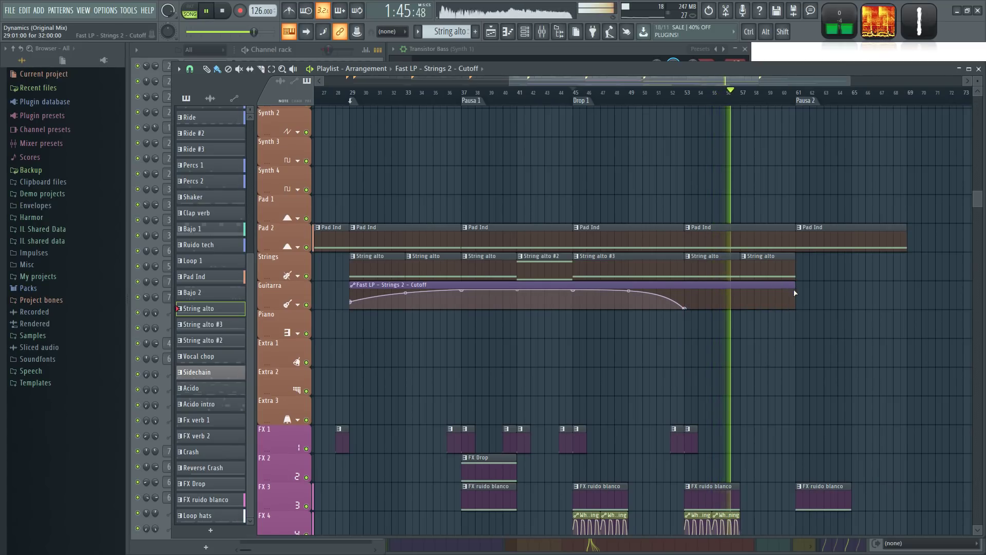
right_click(786, 304)
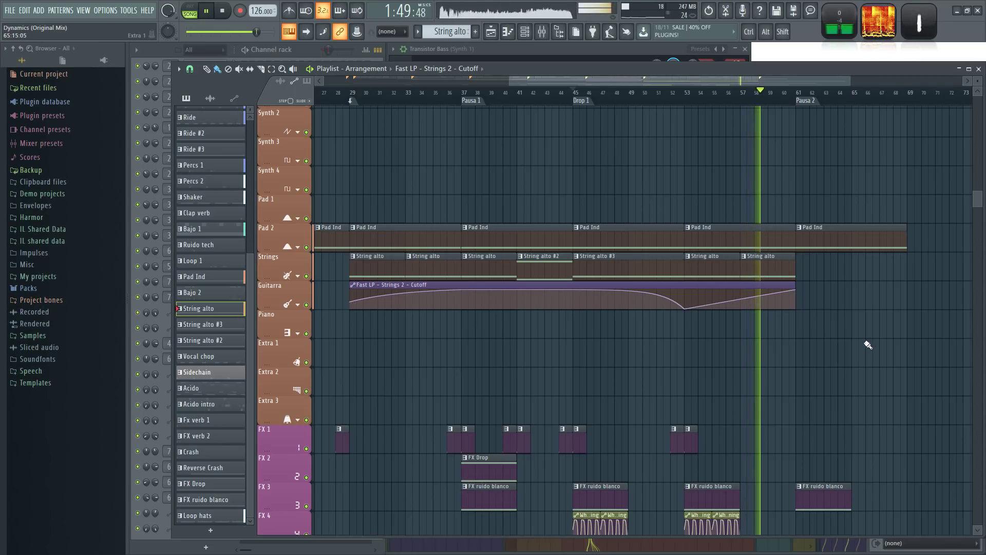
Step: Place an FX verb 2 clip at bar 60 on the FX 1 track, leading into Pausa 2
scroll(784, 378, "down", 4)
scroll(745, 340, "up", 4)
left_click(576, 335)
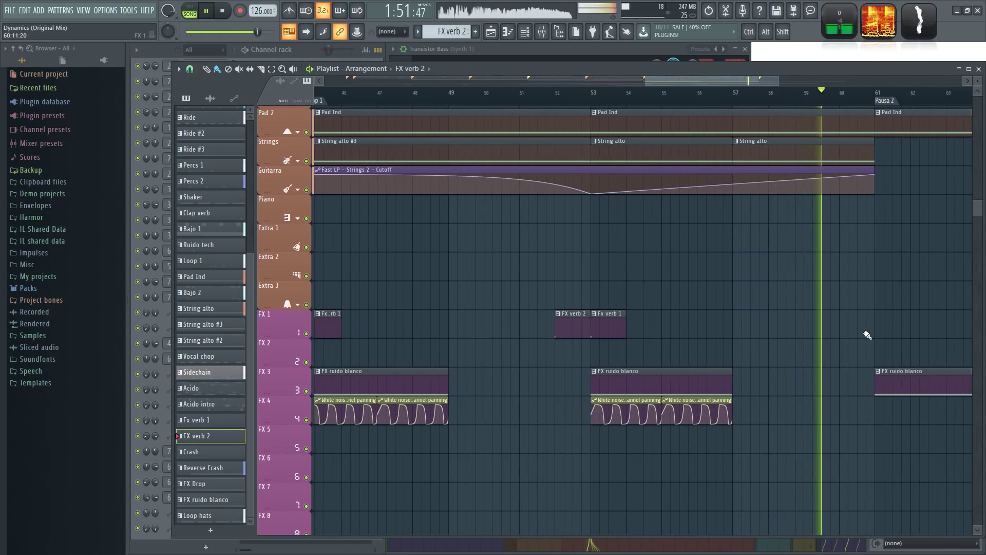
left_click(842, 325)
Step: Add another FX verb 2 clip at bar 61 on the FX 1 track, directly after the one at bar 60
left_click(610, 326)
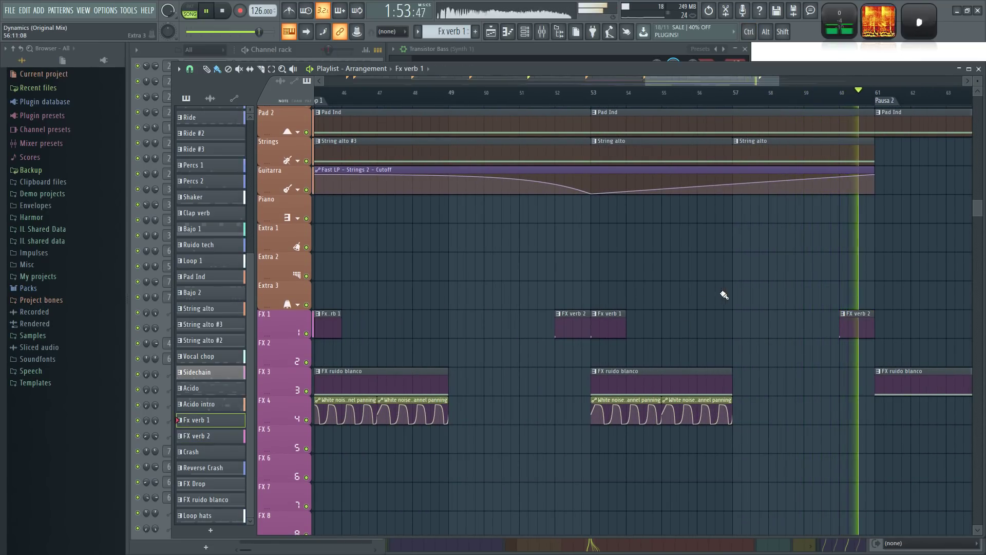
scroll(723, 293, "down", 3)
left_click_drag(753, 277, 686, 374)
scroll(688, 383, "up", 3)
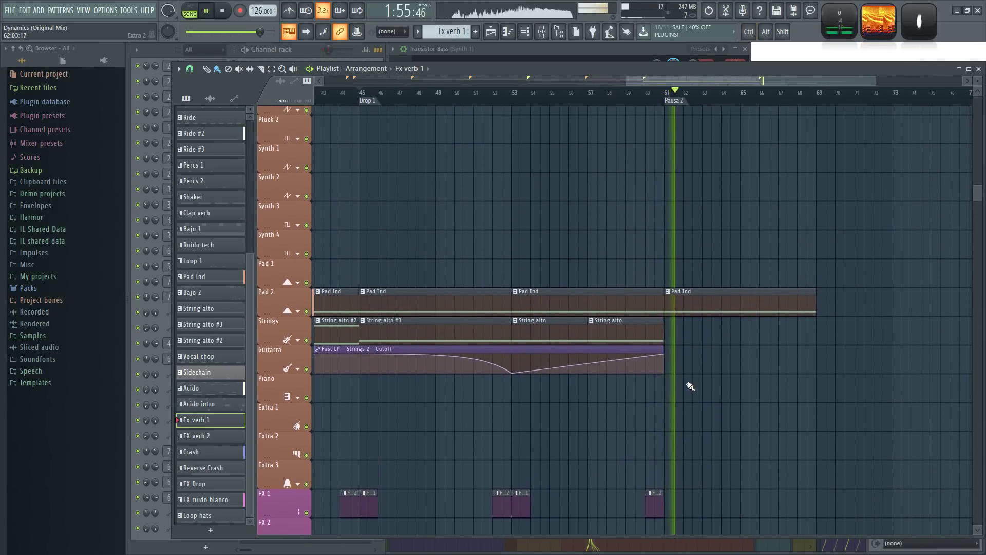
scroll(685, 375, "down", 6)
scroll(677, 344, "up", 3)
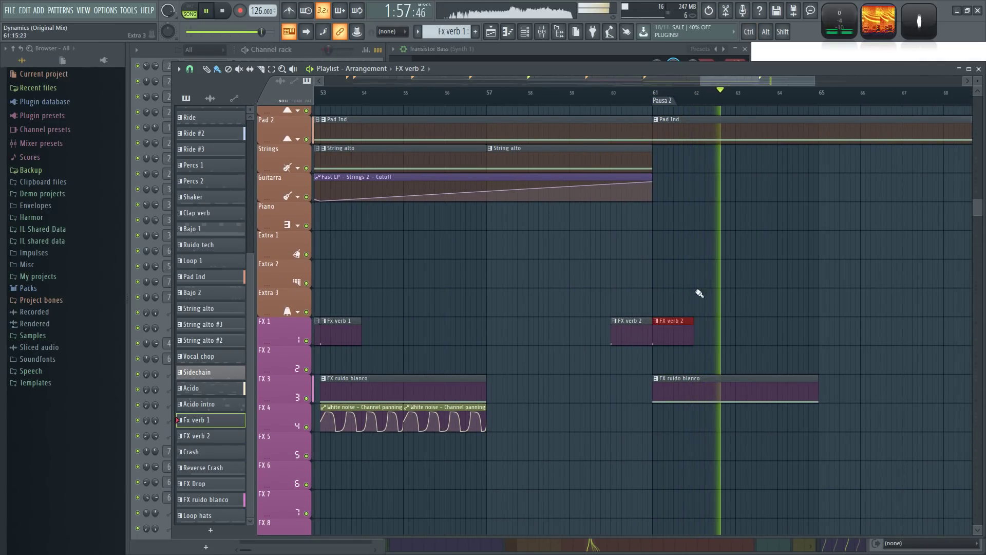
Step: Listen to Pausa 2 from bar 62 and examine its pad, drum and bass tracks after bar 61
scroll(722, 285, "down", 3)
left_click_drag(802, 297, 720, 311)
scroll(703, 328, "up", 20)
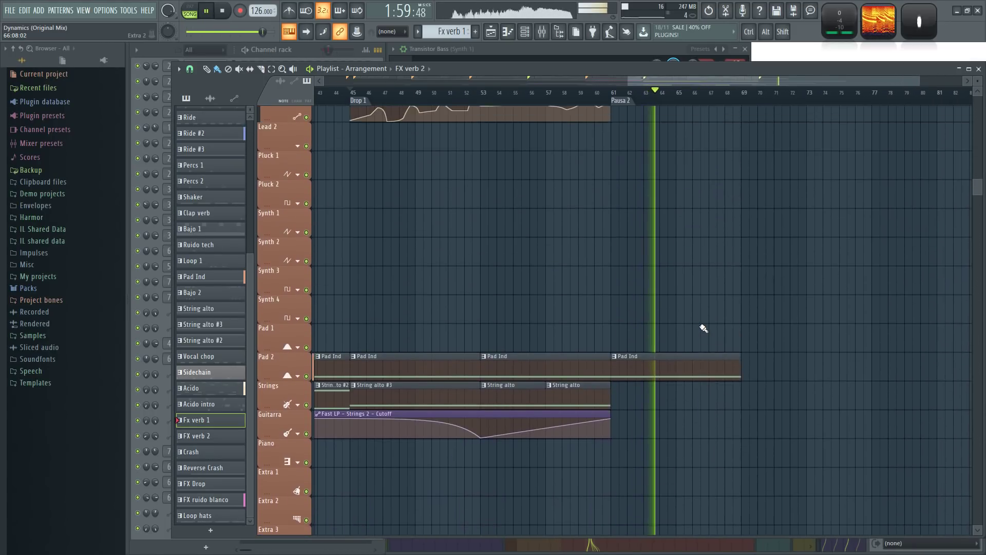
scroll(699, 406, "up", 15)
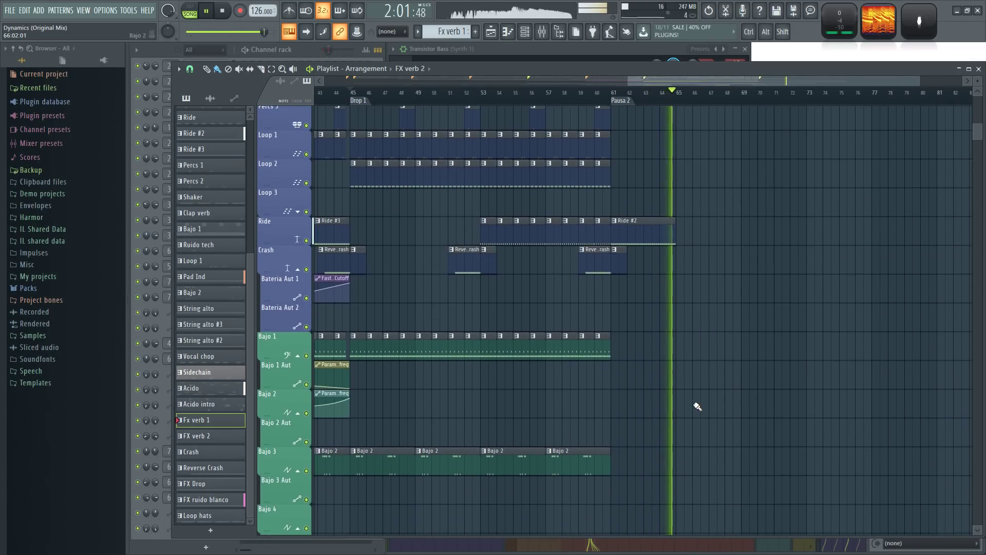
scroll(697, 395, "down", 7)
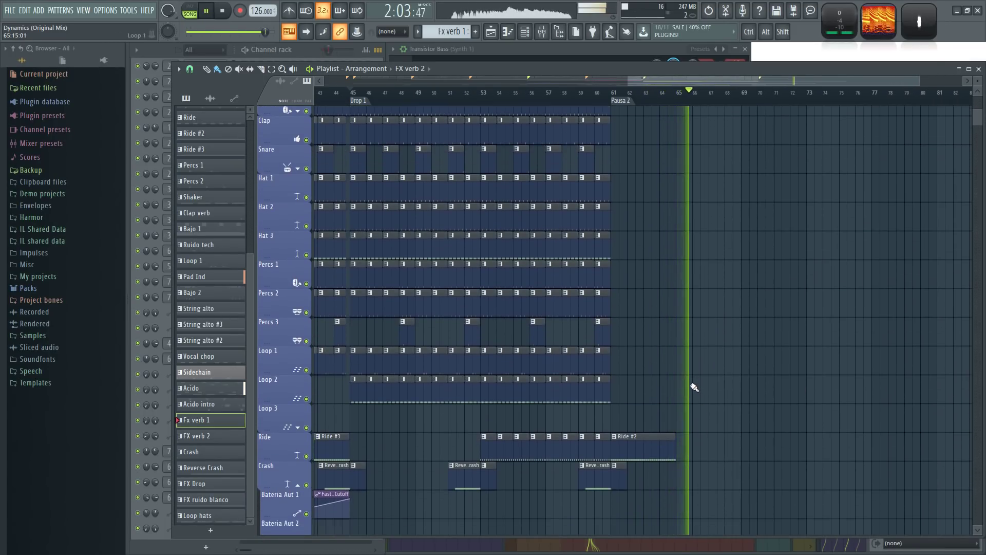
scroll(681, 338, "up", 2, "ctrl")
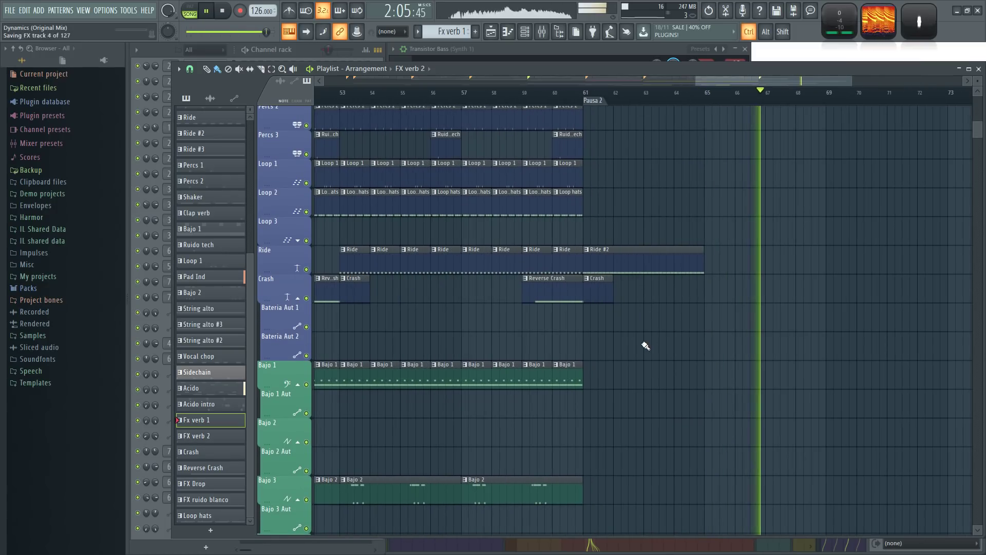
Step: Listen to the Ride #2 clip at bar 61 and examine its notes' fine pitch levels in the piano roll
left_click(648, 267)
scroll(764, 192, "down", 2)
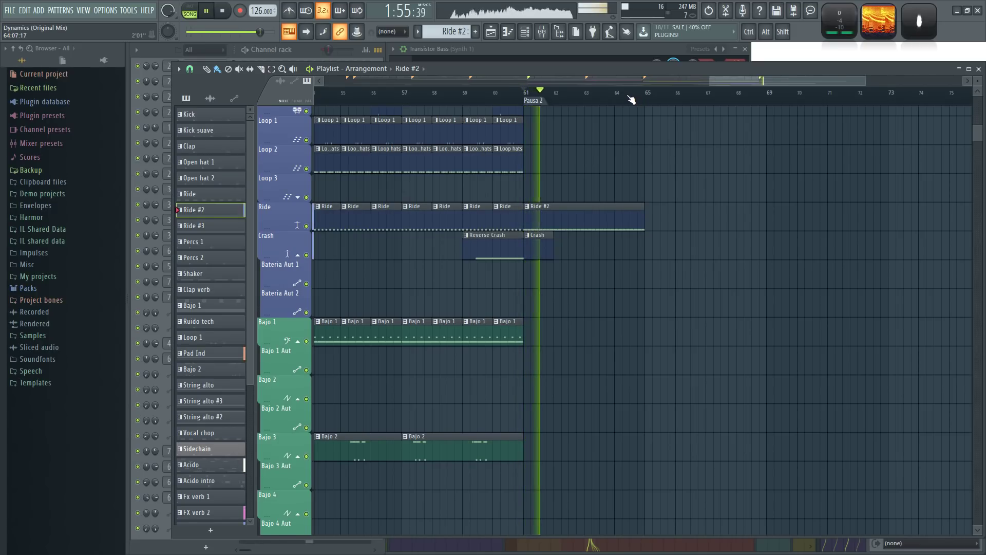
left_click(636, 97)
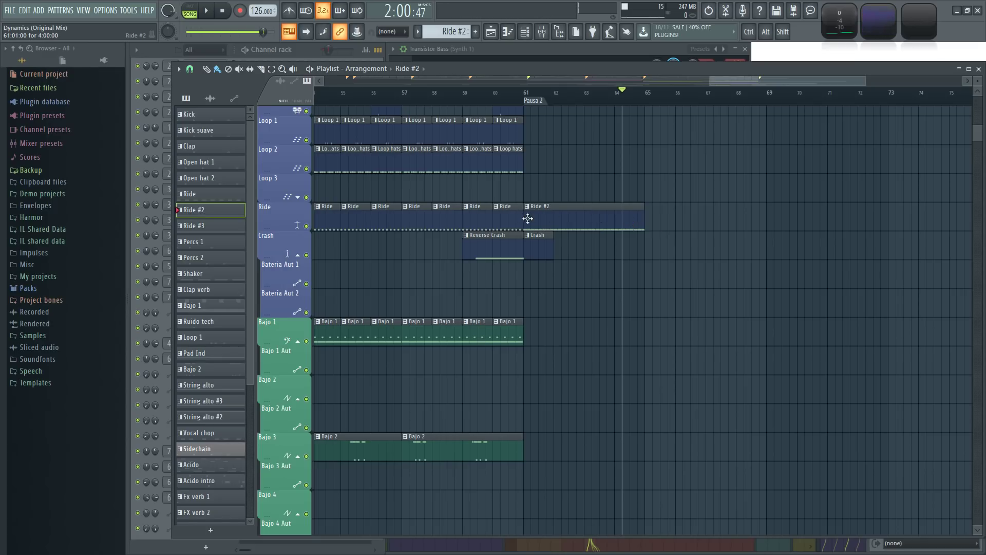
double_click(567, 221)
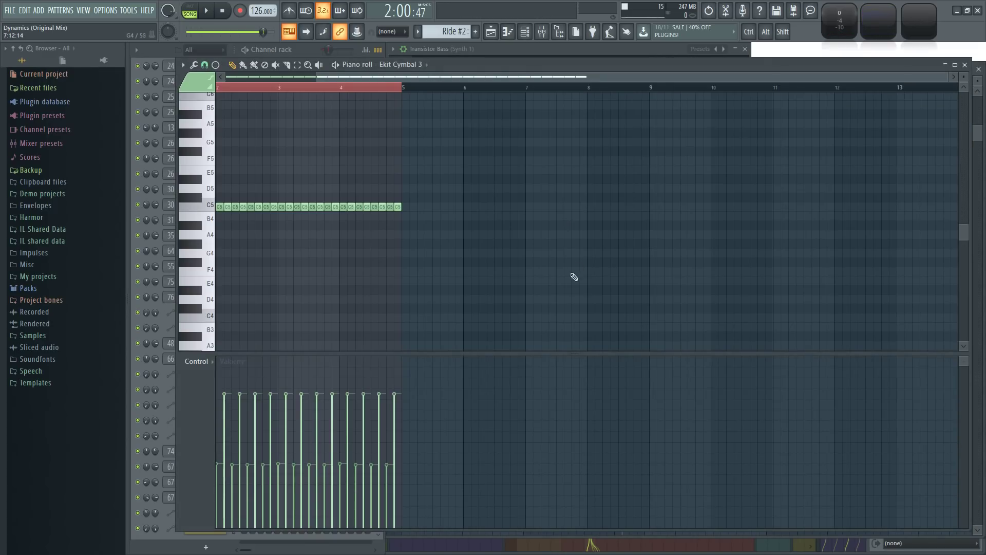
key("l")
key("space")
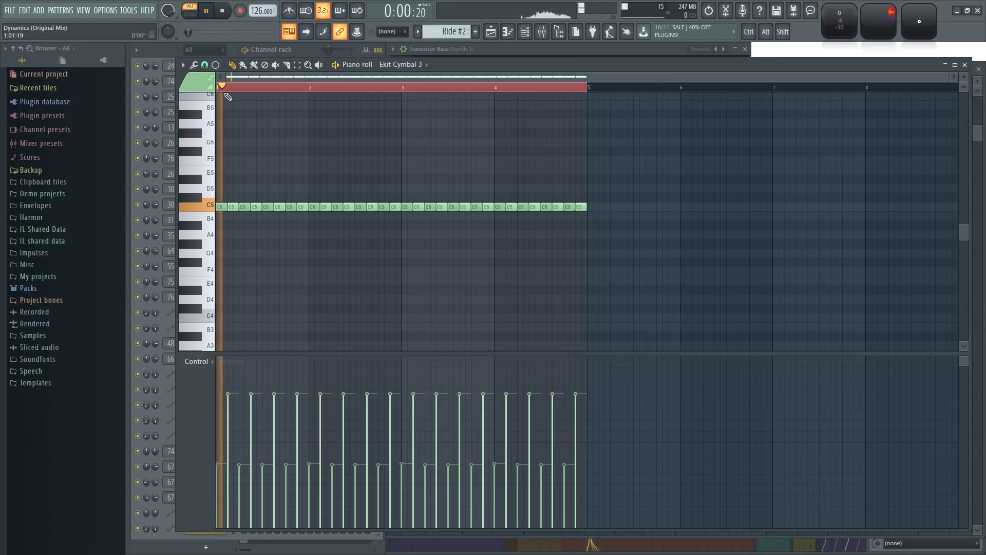
left_click(226, 373)
left_click(224, 444)
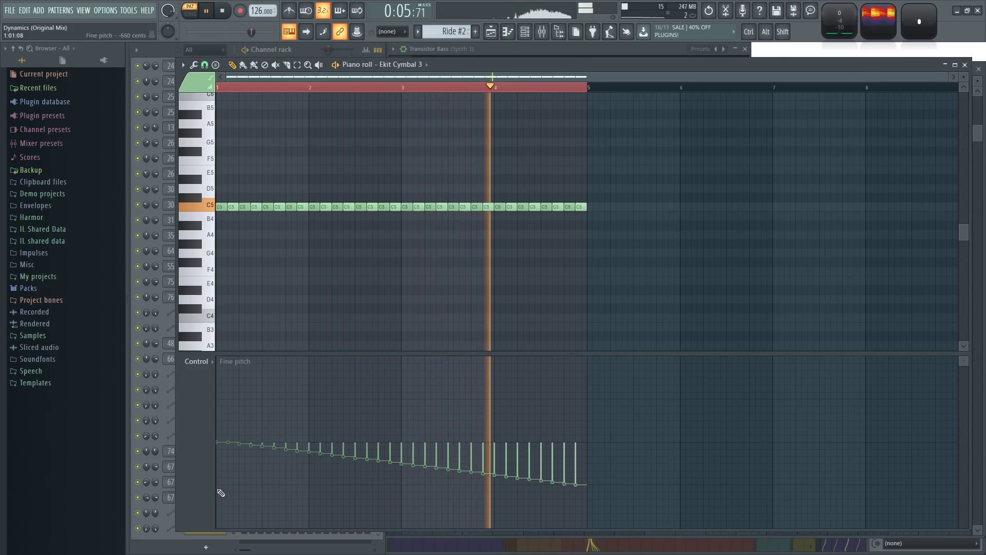
Step: Listen to the last notes of Ride #2 and compare their pitch with the piano keys below C5
scroll(253, 299, "down", 2)
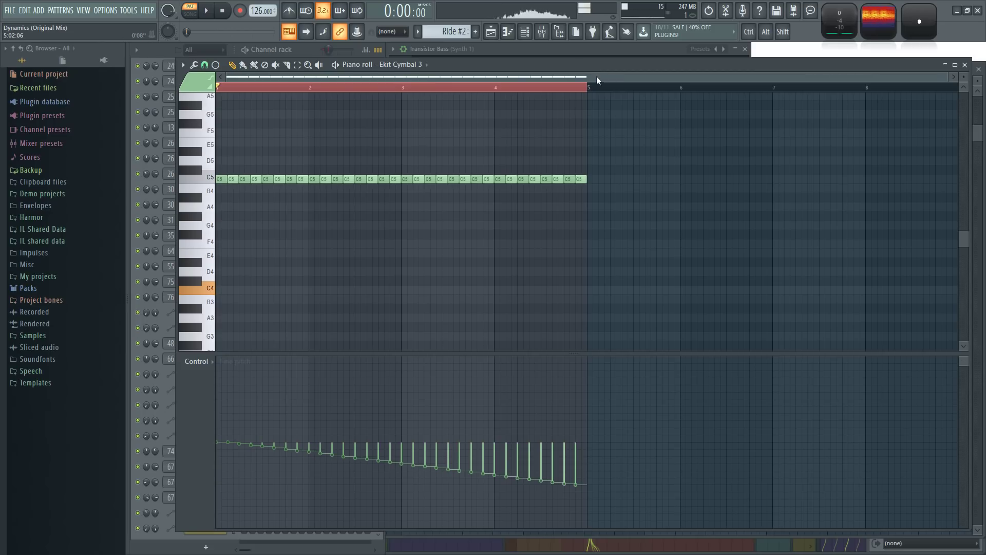
left_click(571, 86)
key("space")
left_click(572, 86)
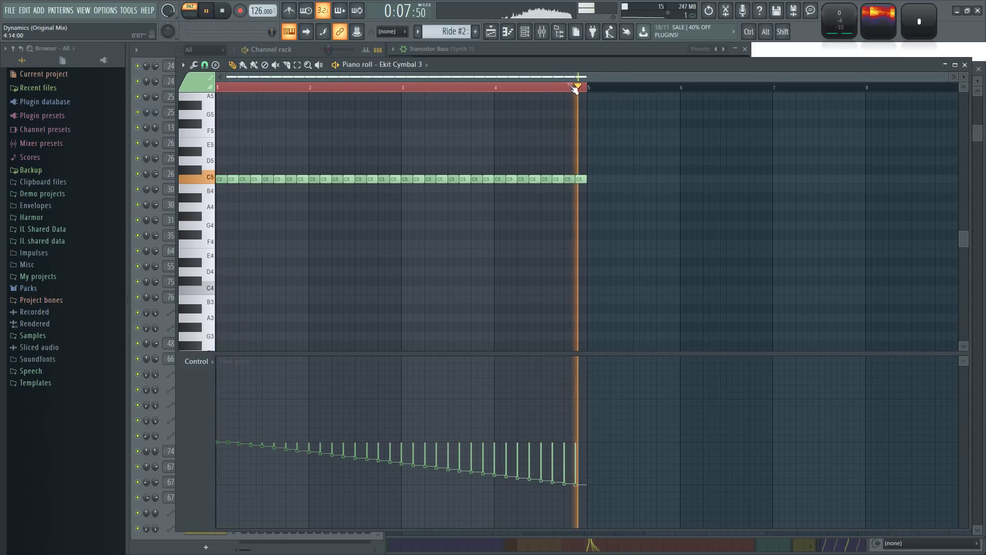
key("space")
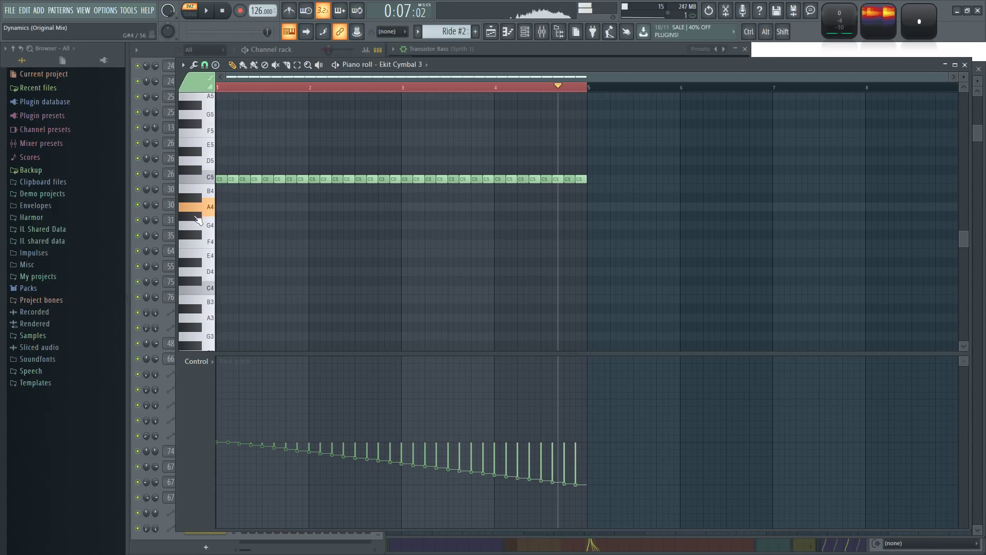
key("space")
key("space")
left_click_drag(660, 221, 501, 155)
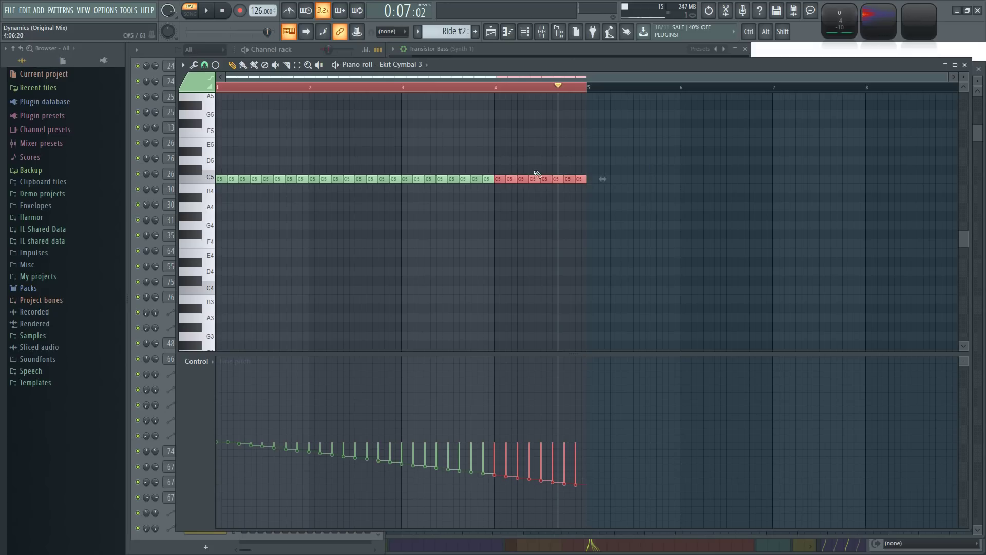
left_click(966, 65)
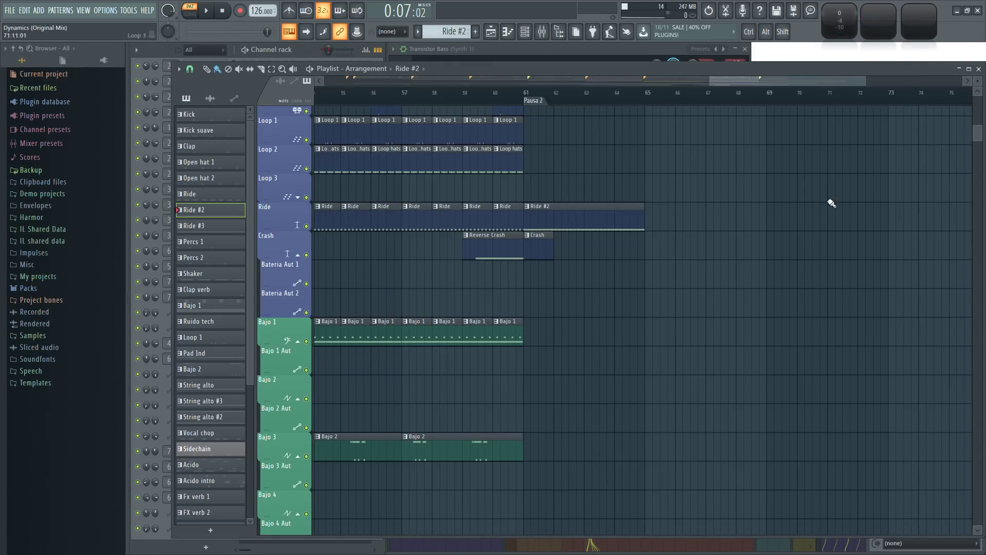
Step: Place a Ride clip at bar 65 on the Ride track and make it a unique pattern
scroll(436, 216, "left", 2)
scroll(769, 267, "up", 2)
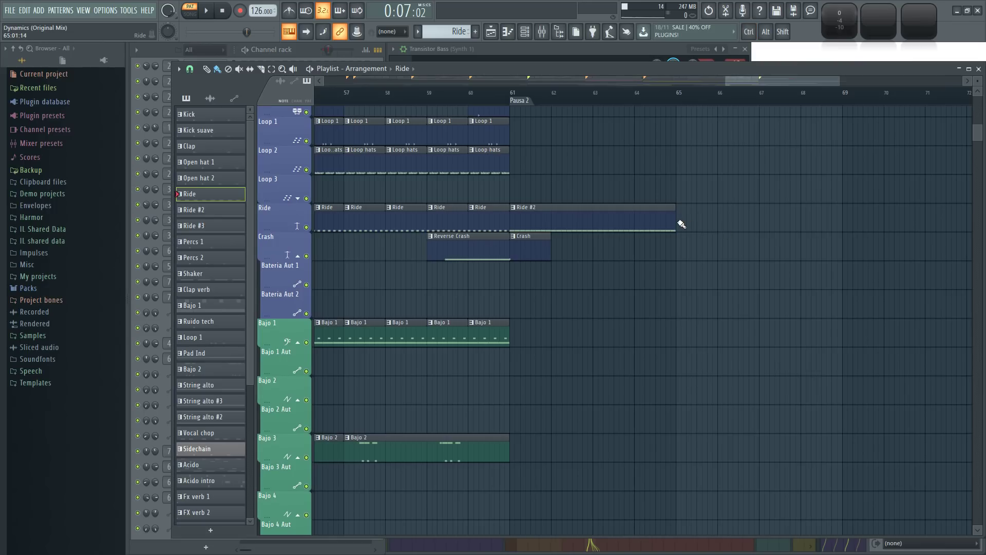
left_click(680, 208)
left_click(710, 274)
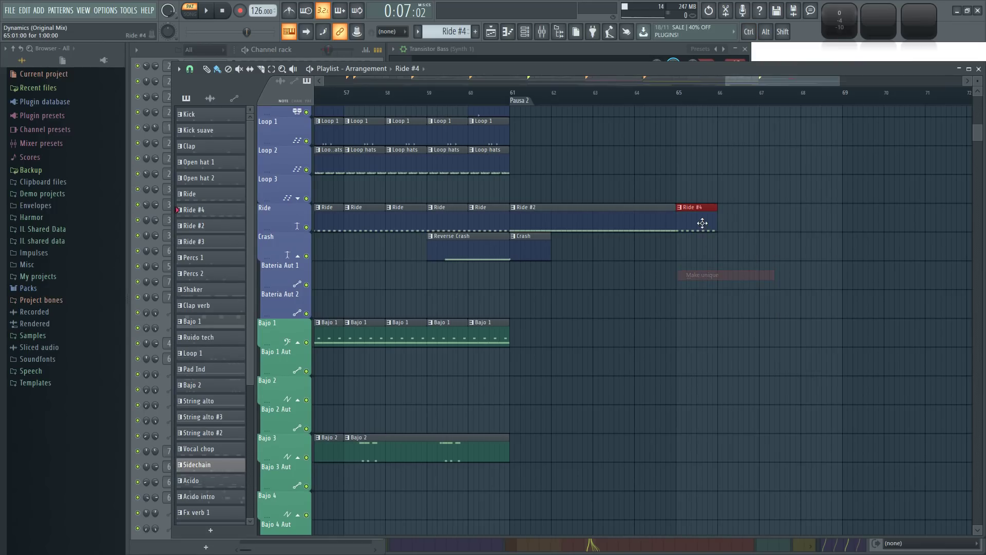
Step: Transpose all notes of the unique ride pattern at bar 65 from C5 down to F#4
double_click(702, 221)
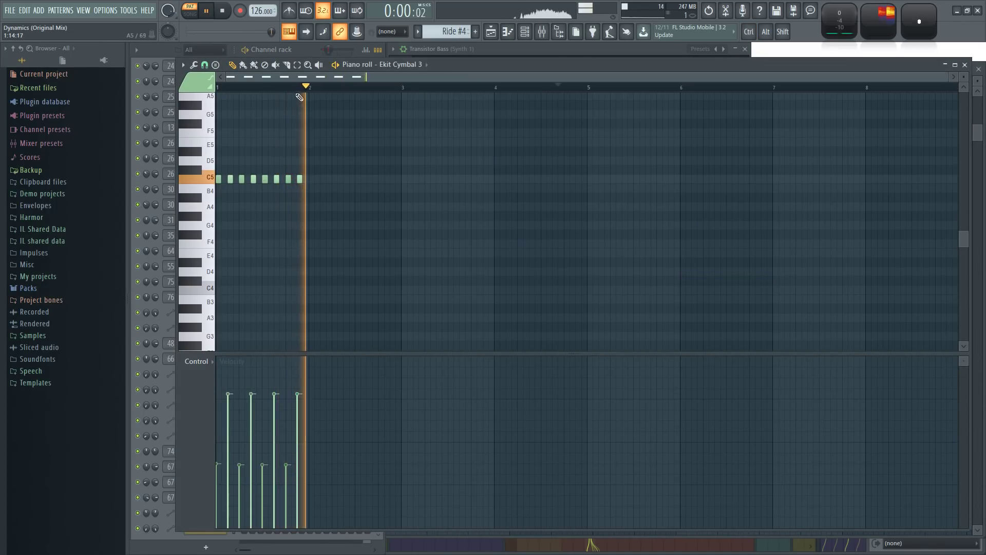
key("ctrl+a")
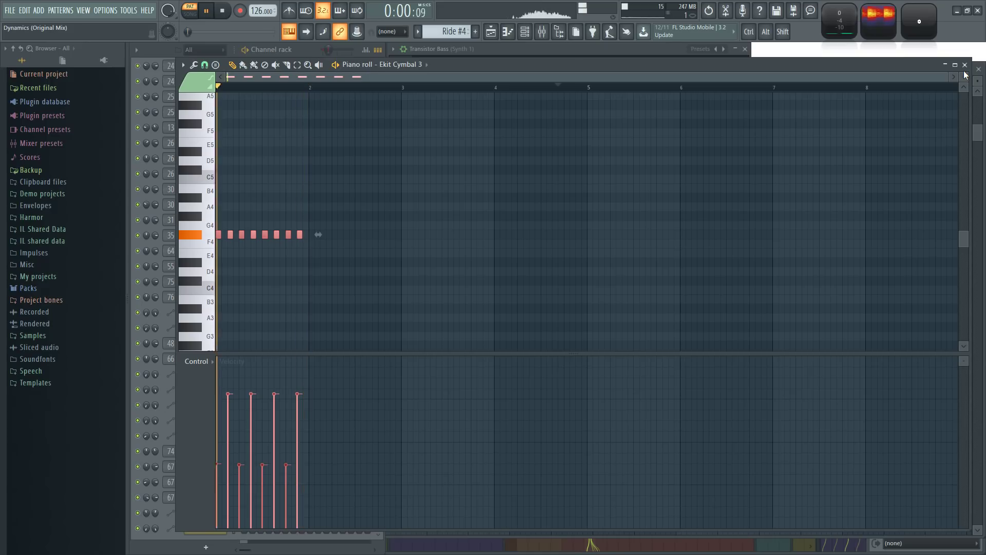
left_click(964, 65)
Step: Repeat the Ride #4 clip on the Ride track so that it fills bars 65 through 68
left_click(844, 269)
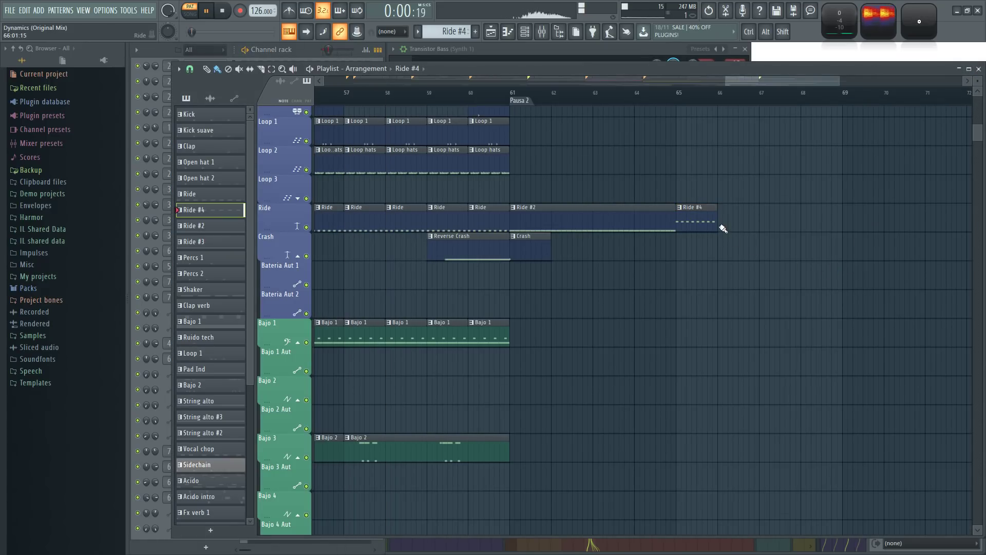
left_click_drag(843, 211, 853, 212)
scroll(843, 299, "down", 2)
left_click_drag(806, 270, 625, 227)
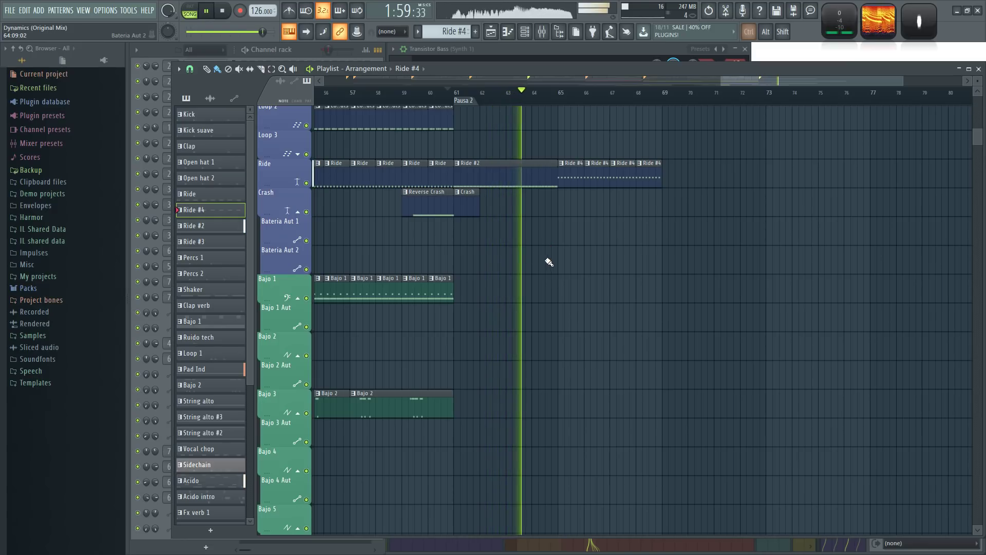
Step: Solo the Ride track and listen to the transition from Ride #2 into Ride #4 at bar 65
scroll(688, 259, "down", 3)
scroll(688, 260, "up", 4)
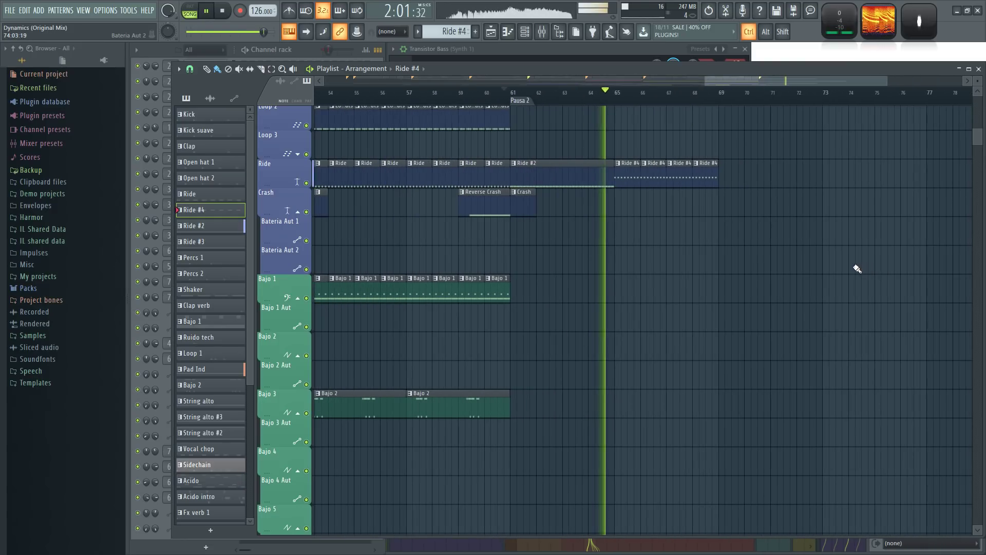
key("space")
left_click(306, 183, "ctrl")
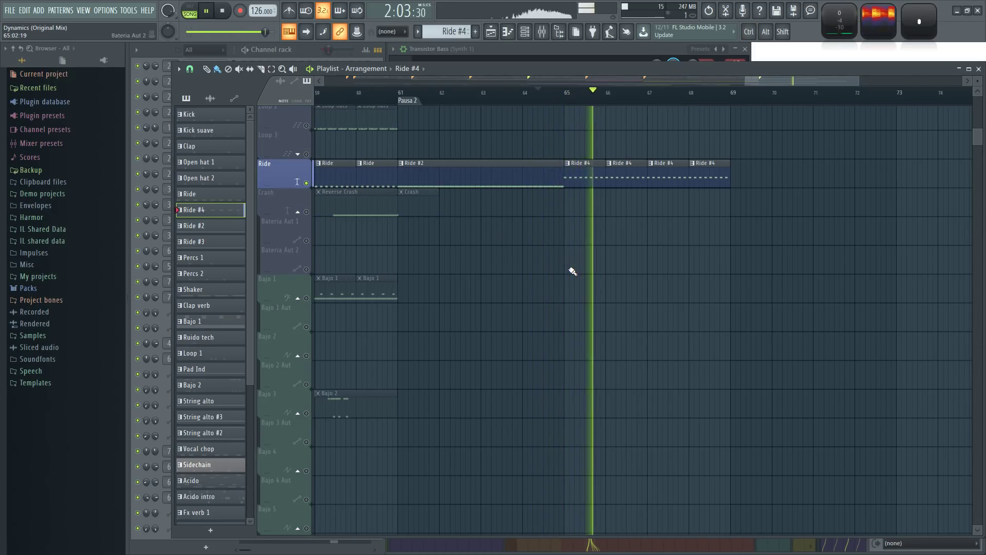
key("space")
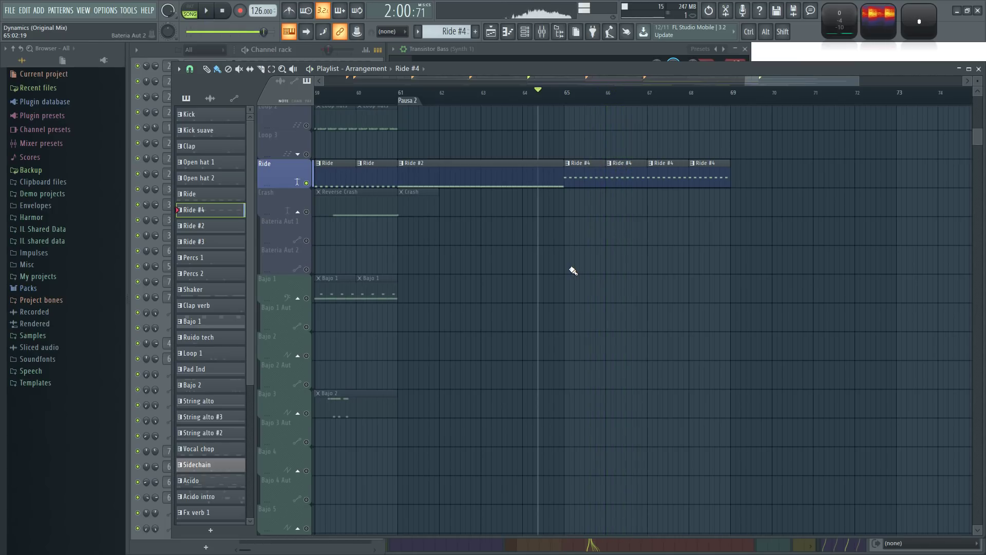
Step: Restore the full mix and listen to Pausa 1 around bar 37 to examine its drum arrangement
scroll(572, 270, "down", 3, "ctrl")
scroll(318, 216, "up", 6)
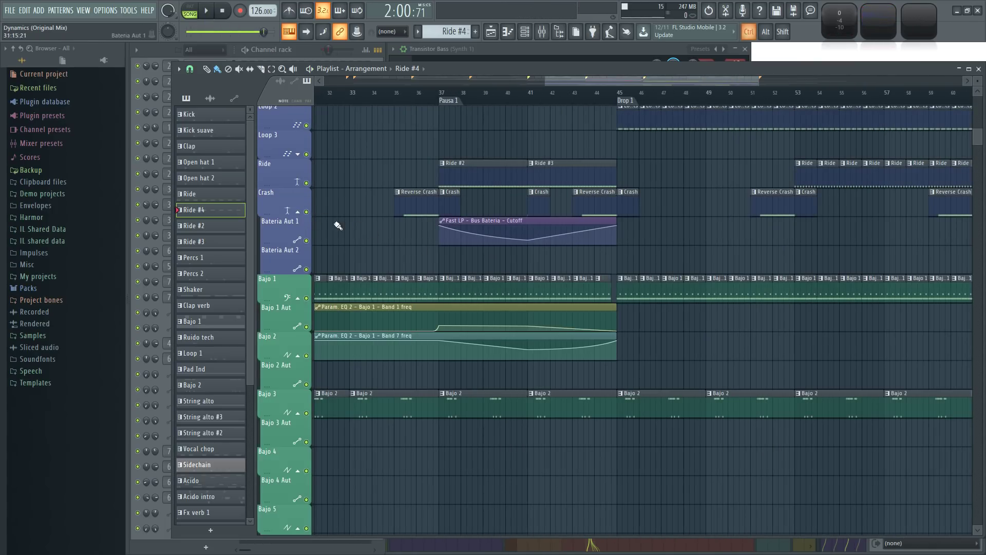
left_click(447, 93)
key("space")
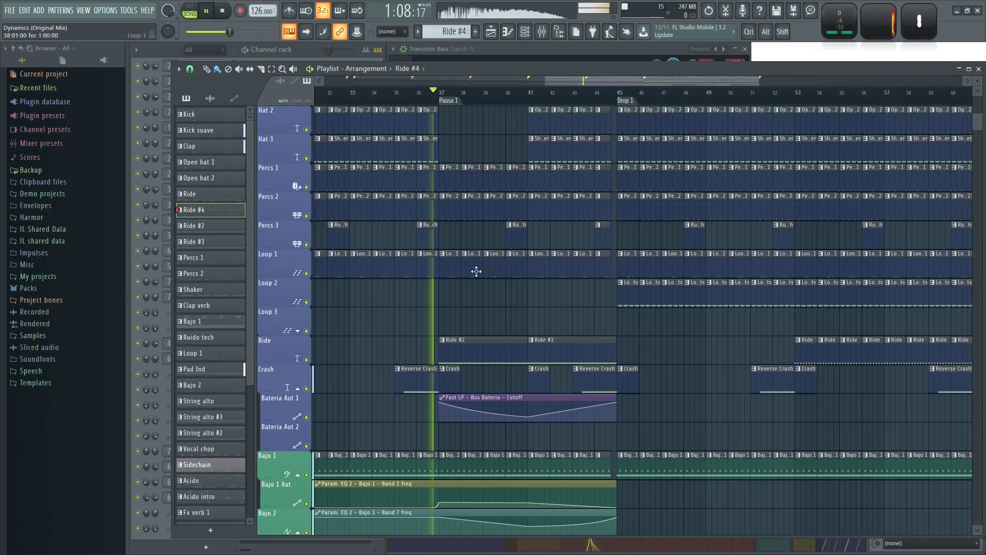
scroll(465, 309, "up", 2, "ctrl")
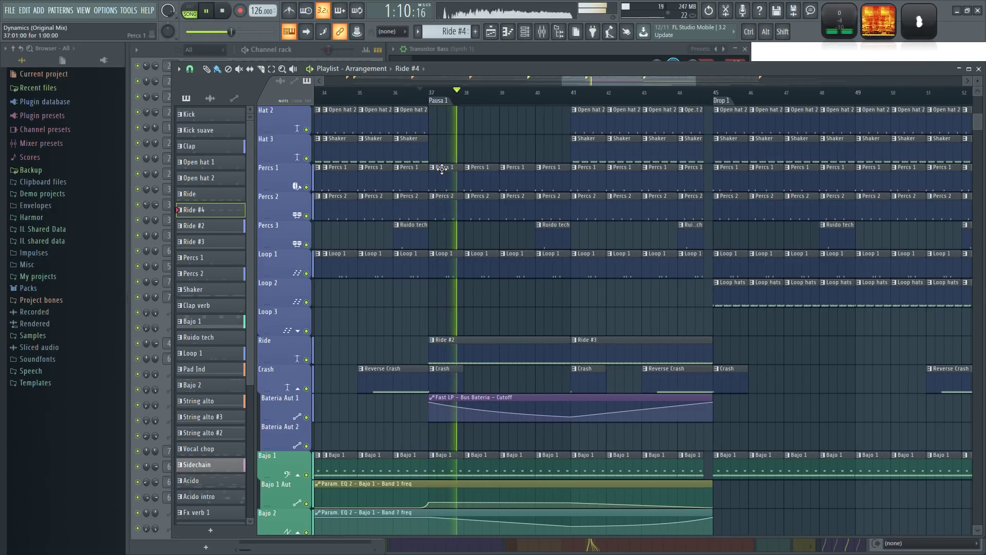
key("space")
Step: Copy the clap, clap verb, Percs 1, Percs 2, Ruido tech and Loop 1 clips of bars 37 to 40 to Pausa 2 at bar 61
left_click_drag(438, 135, 565, 287, "ctrl")
scroll(545, 300, "up", 7)
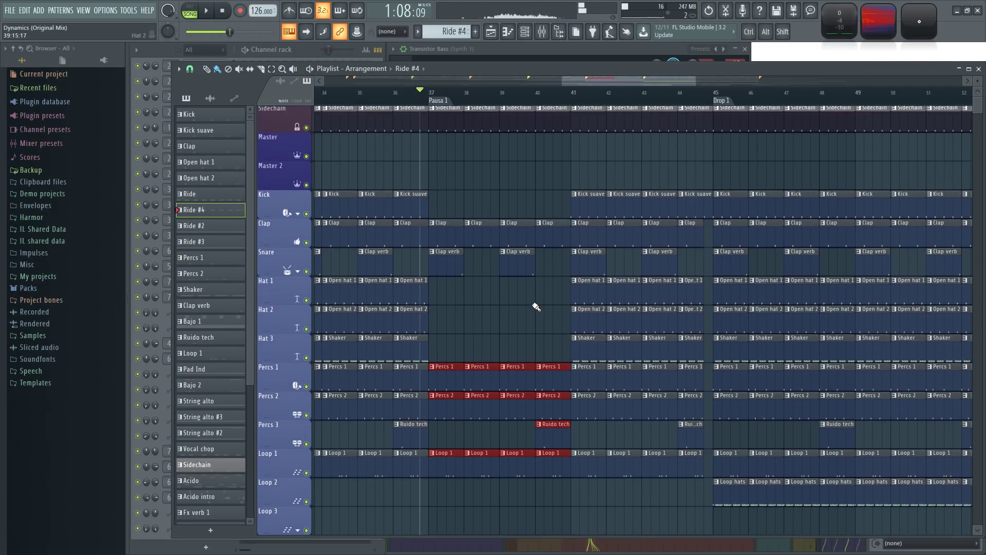
left_click_drag(436, 215, 543, 295, "ctrl+shift")
scroll(524, 301, "down", 3)
scroll(493, 277, "down", 3)
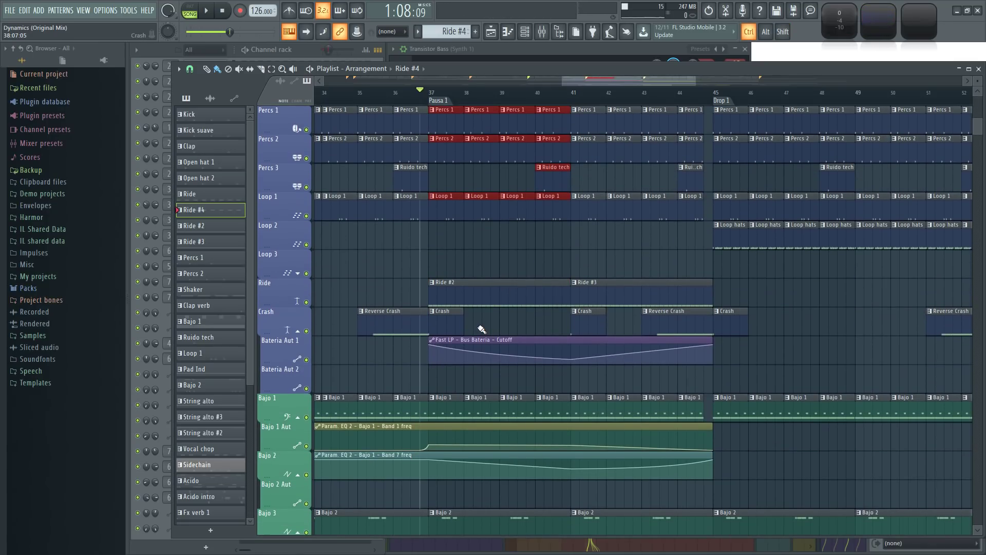
scroll(713, 367, "down", 3, "ctrl")
left_click_drag(678, 366, 295, 360)
left_click_drag(717, 322, 638, 339)
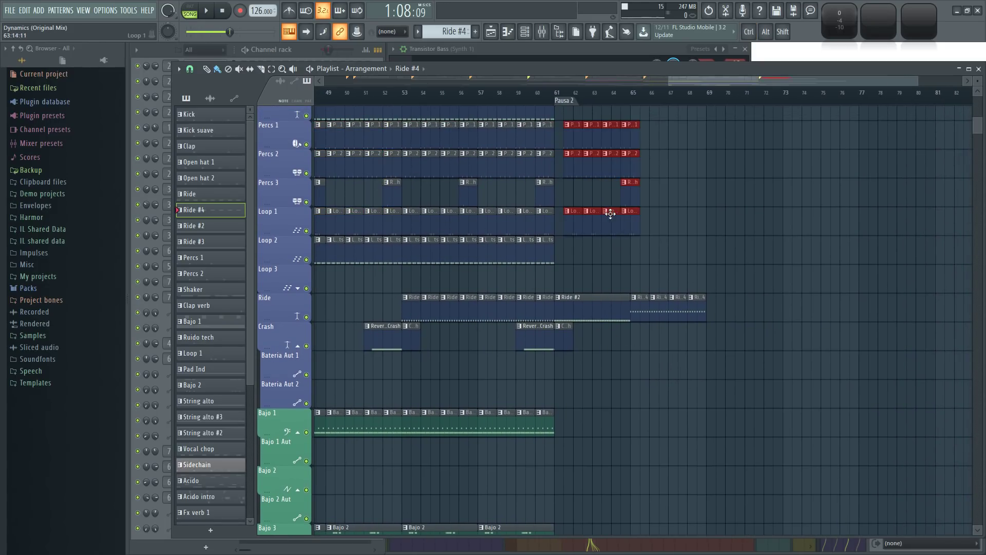
Step: Extend the Fast LP - Bus Bateria - Cutoff automation to bar 65 and hold it at 100% up to bar 61
left_click_drag(516, 384, 870, 297)
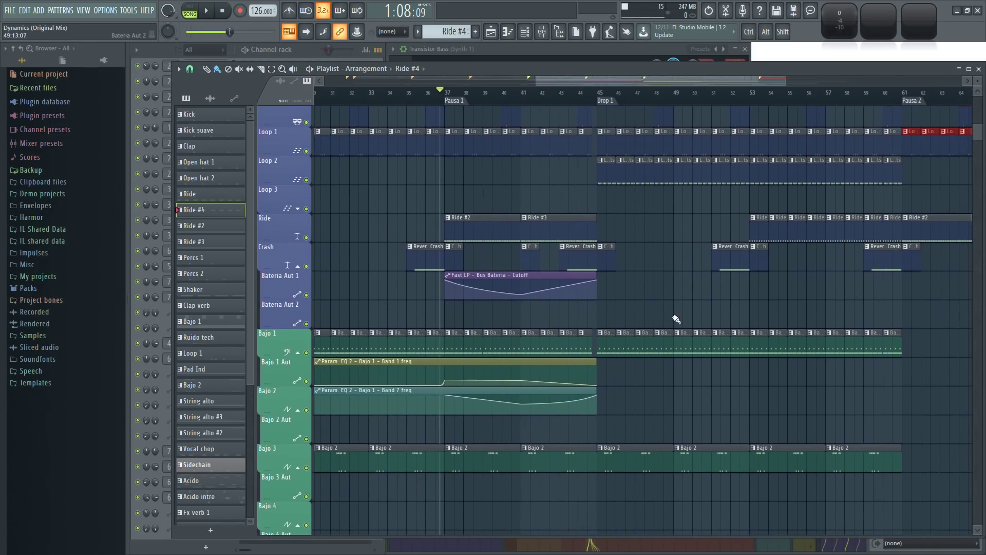
left_click_drag(643, 275, 939, 275)
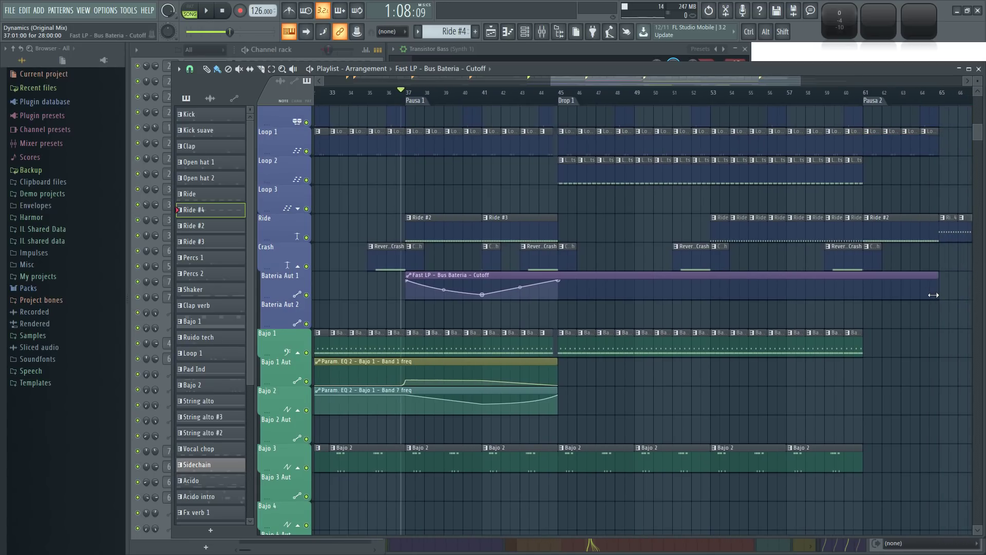
left_click(864, 281)
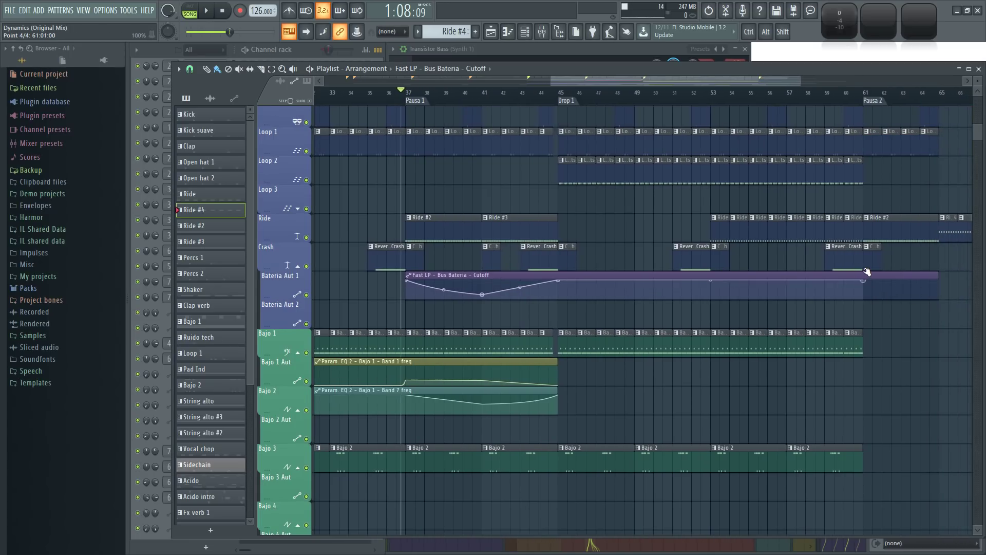
Step: Lengthen the drum bus cutoff automation past bar 66 and make it fall from bar 61 to 11% at bar 65
scroll(945, 306, "up", 1)
left_click_drag(938, 293, 966, 294)
left_click_drag(949, 374, 883, 377)
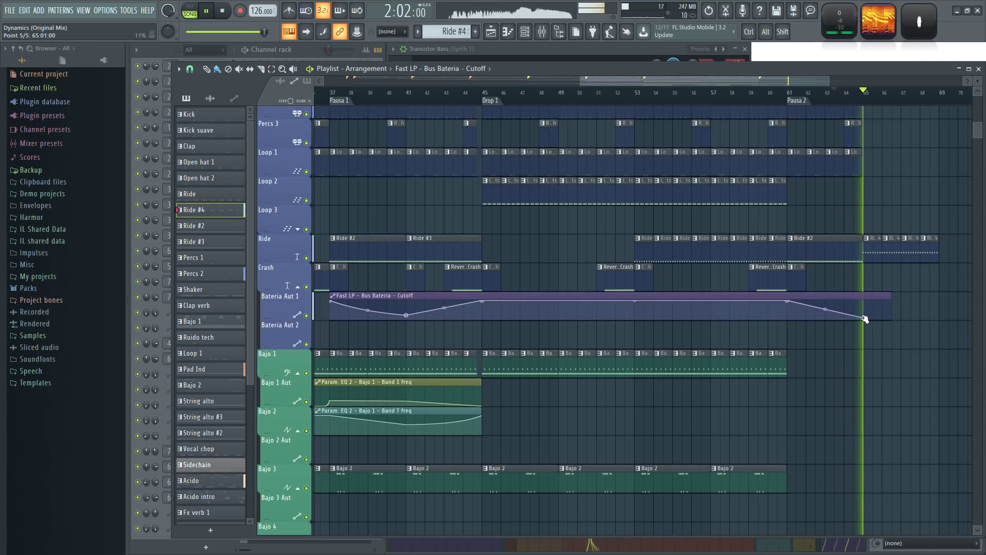
left_click_drag(943, 398, 846, 380)
left_click(642, 94)
scroll(771, 434, "up", 2)
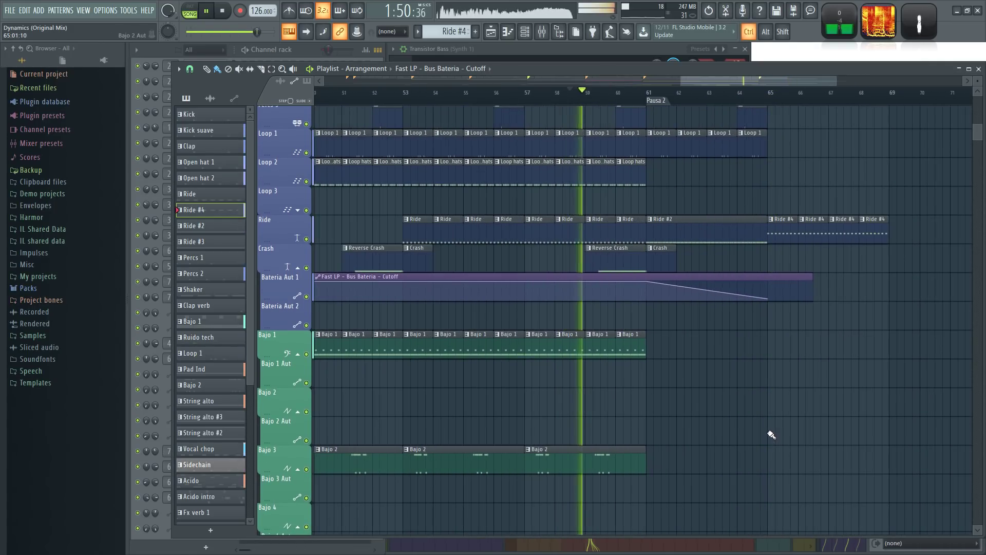
Step: Fill the Voz 1 track with Vocal chop clips from bar 61 up to bar 69
scroll(732, 401, "down", 3)
scroll(736, 318, "down", 3)
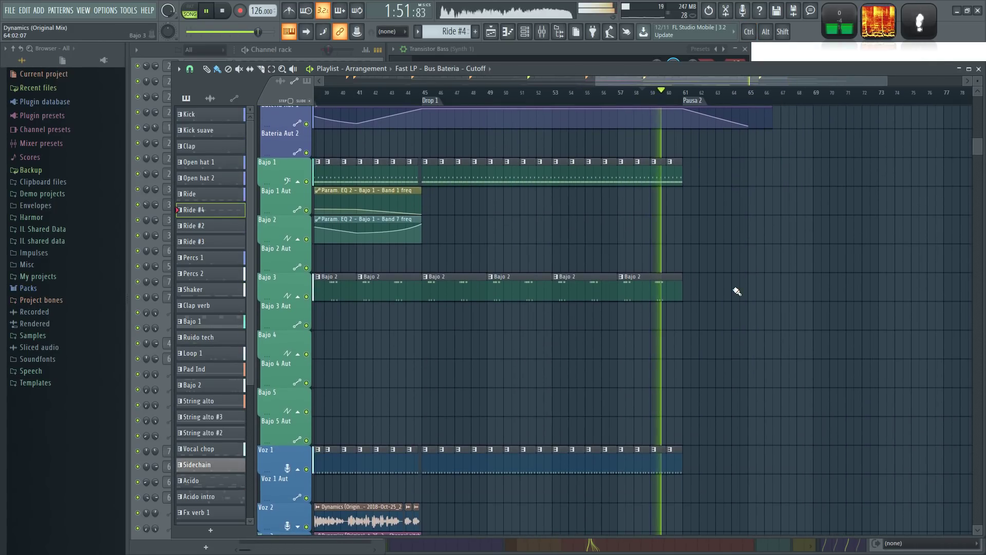
left_click(651, 296)
scroll(722, 319, "down", 4)
scroll(729, 290, "up", 2)
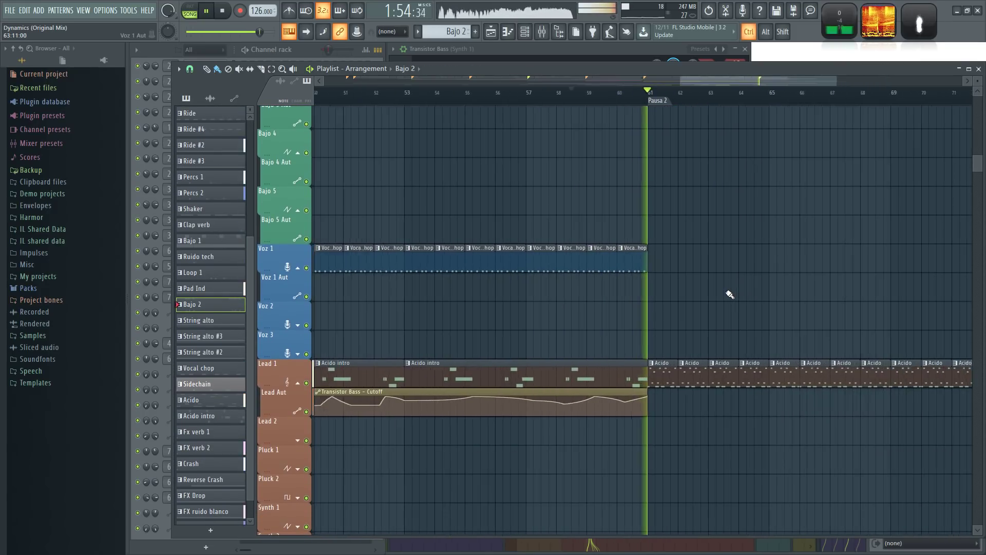
left_click(623, 255)
left_click_drag(641, 257, 907, 277)
Step: Extend the Transistor Bass - Cutoff automation to bar 73 and make it drop steeply into bar 61
scroll(640, 400, "down", 2)
scroll(604, 356, "down", 3)
key("space")
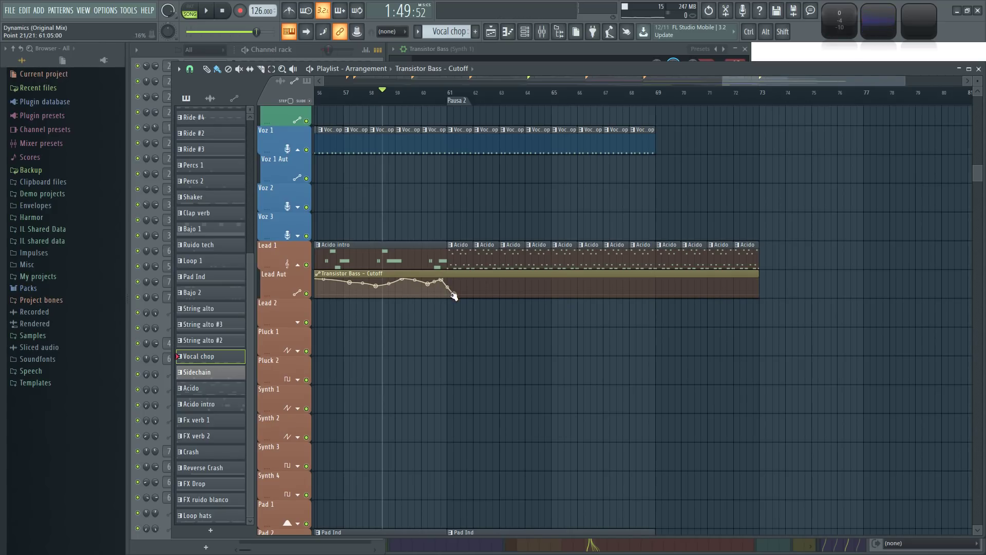
left_click(421, 96)
scroll(453, 183, "up", 2)
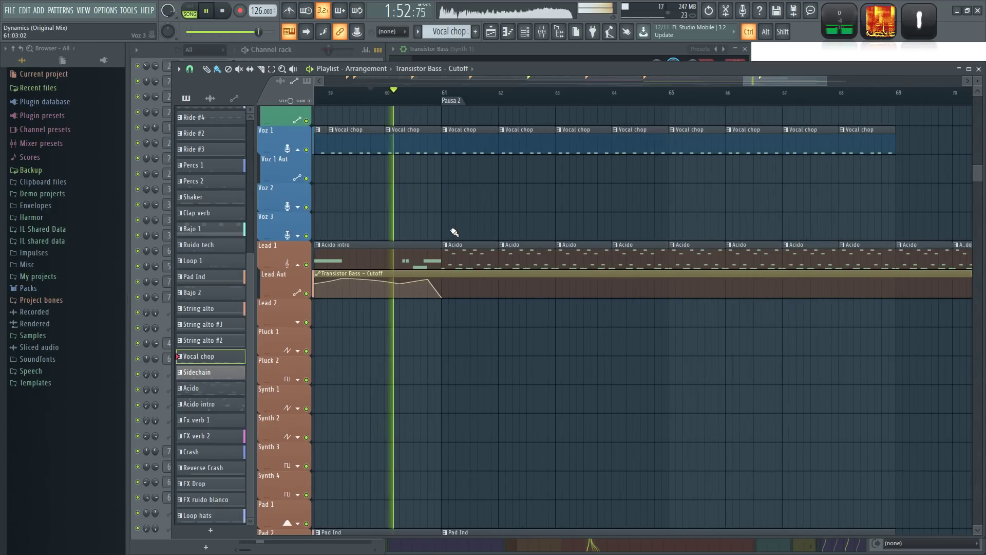
scroll(455, 362, "down", 2)
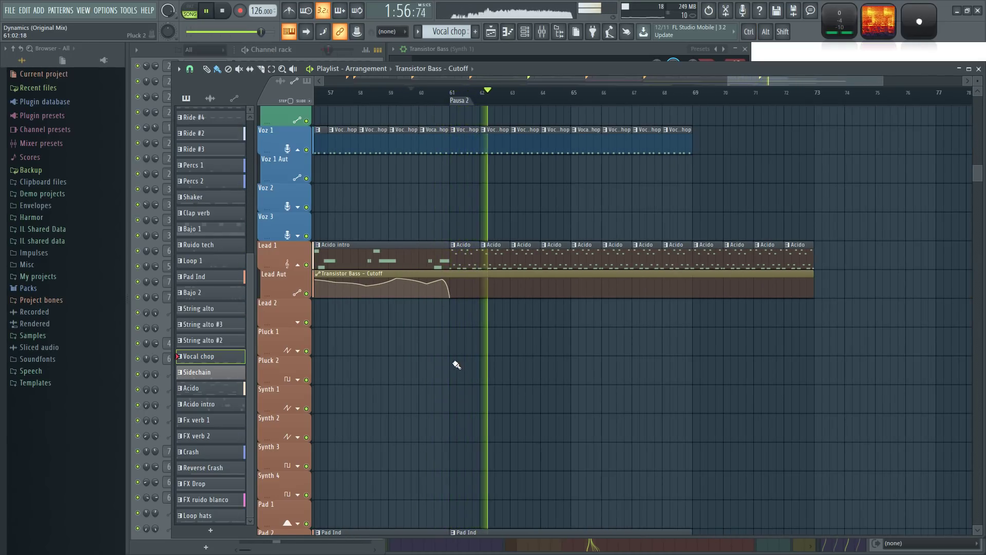
Step: Extend the Fast LP - Bus Bateria - Cutoff automation to bar 69 so its fall runs from bar 61 to bar 69
scroll(456, 363, "down", 3)
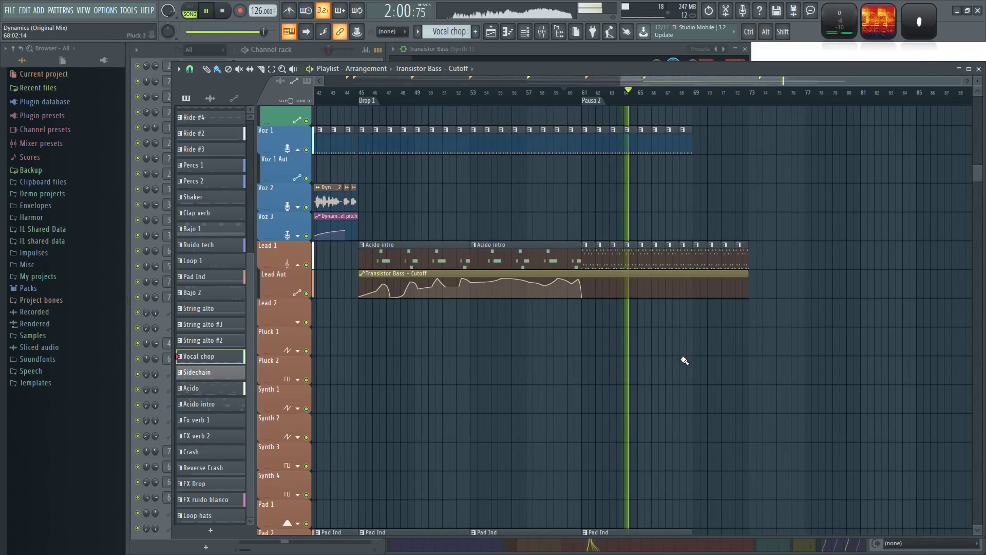
scroll(693, 372, "up", 2)
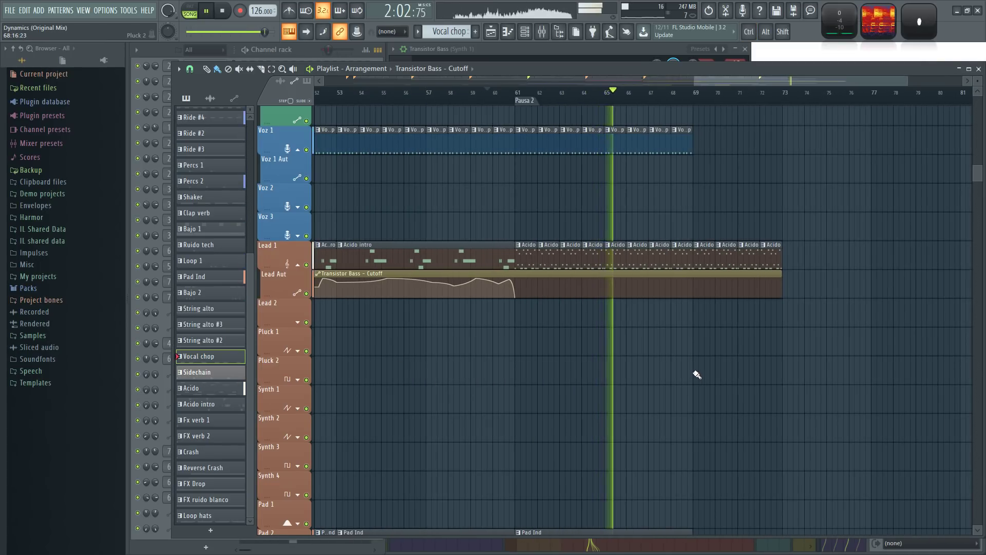
scroll(643, 395, "up", 6)
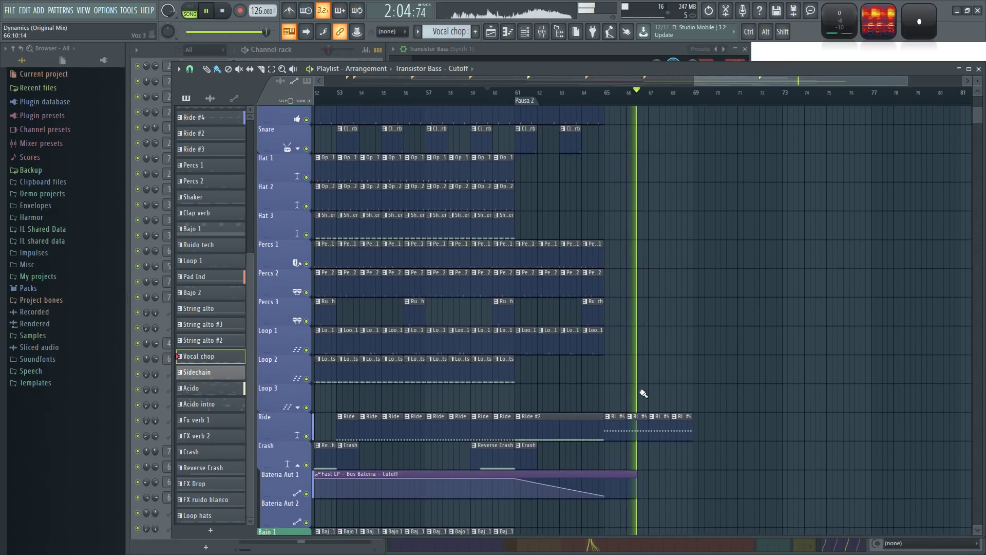
left_click_drag(636, 270, 692, 271)
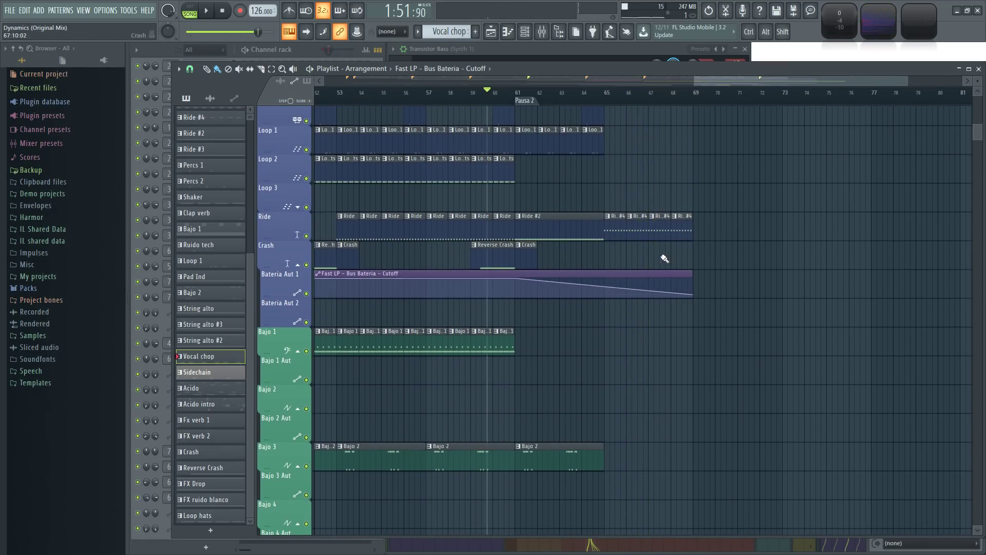
Step: Duplicate the Percs 1, Percs 2, Ruido tech and Loop 1 clips of bars 61 to 65 into bars 65 to 69
scroll(624, 239, "up", 6)
left_click_drag(659, 354, 528, 210)
key("ctrl+b")
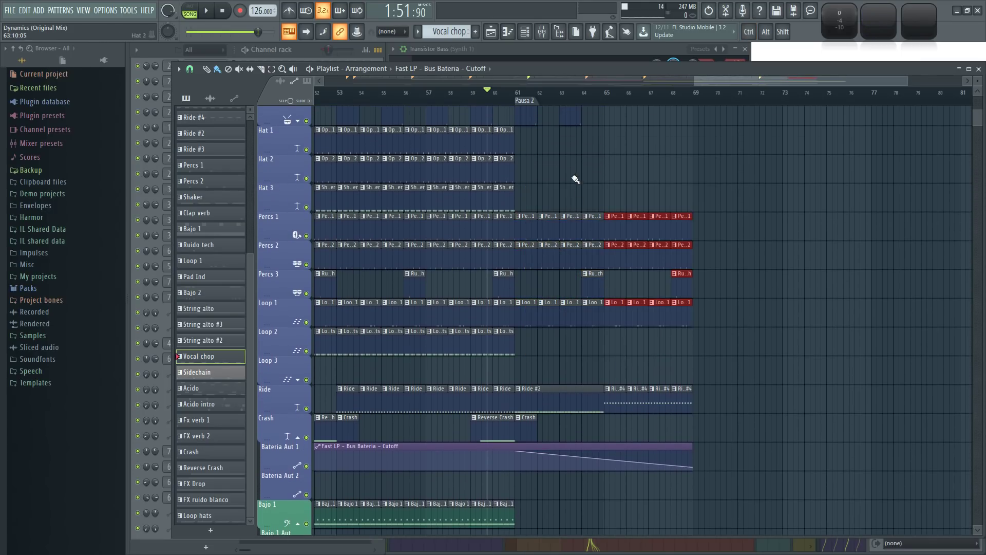
Step: Play Pausa 2 and repeat its Clap and Clap verb clips from bar 65 up to bar 69
left_click(516, 99)
key("space")
scroll(569, 192, "up", 6)
scroll(571, 247, "up", 4)
left_click_drag(684, 306, 468, 204)
key("ctrl+b")
Step: Fill the Sidechain track with Sidechain clips from bar 61 up to bar 69
left_click(444, 118)
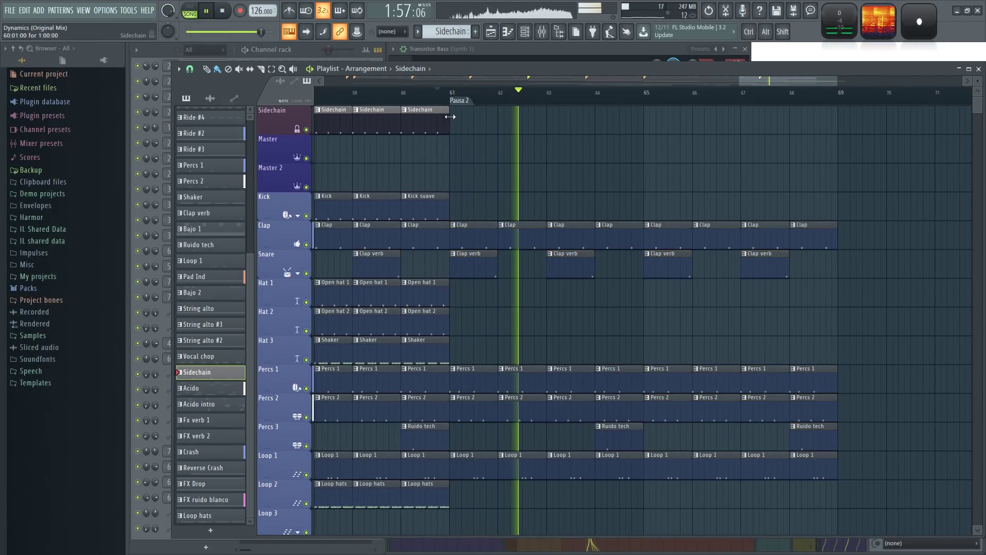
left_click(457, 119)
left_click_drag(457, 120, 808, 117)
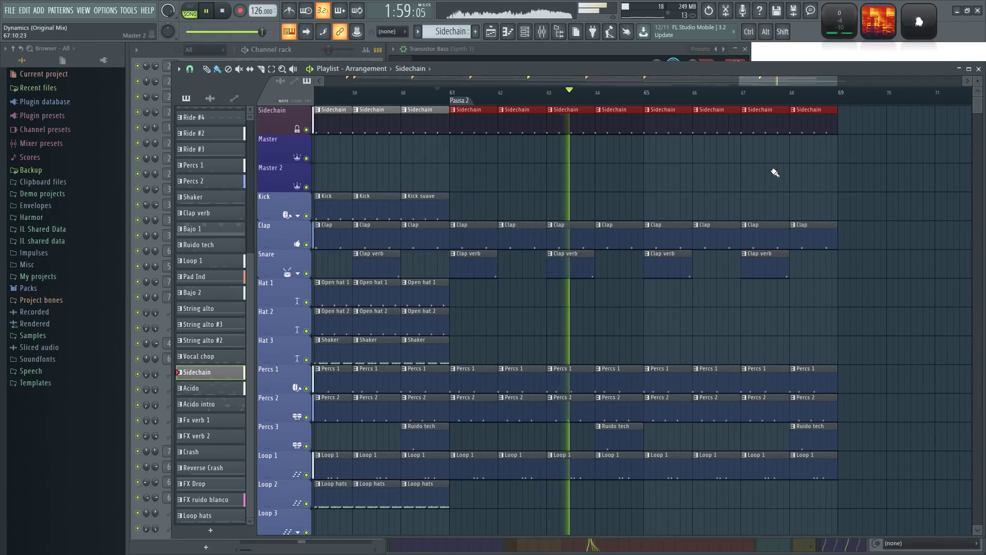
Step: Examine the bass tracks and their EQ automation from the Kick section through Pausa 2 during playback
scroll(492, 163, "down", 7)
scroll(625, 139, "down", 3)
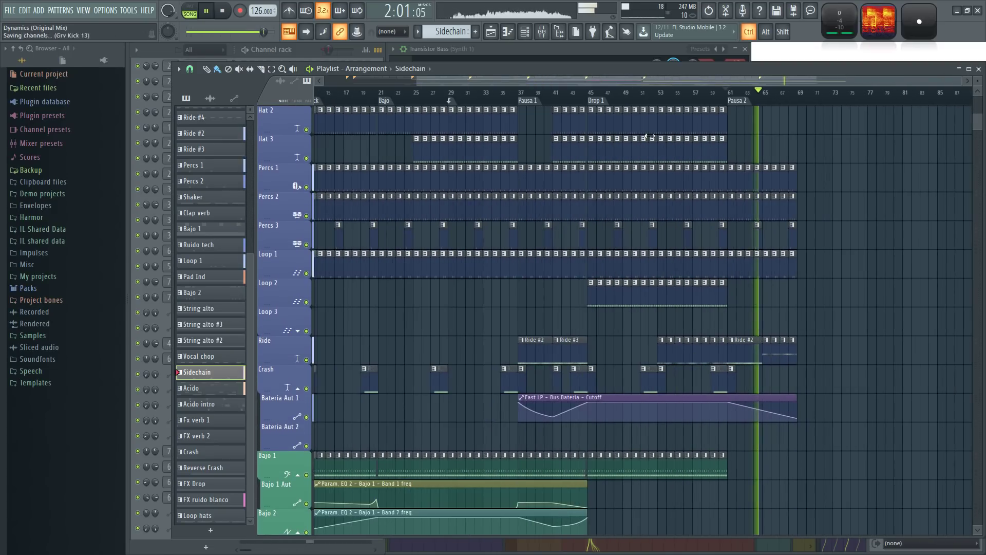
scroll(816, 276, "down", 7)
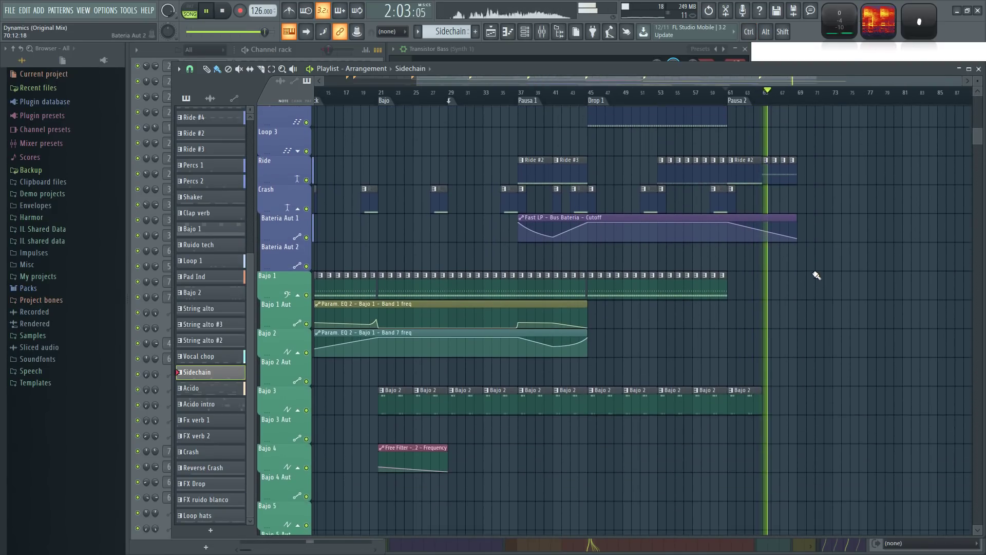
scroll(688, 316, "down", 2)
scroll(322, 324, "up", 3)
left_click(475, 92)
scroll(578, 241, "up", 2)
key("space")
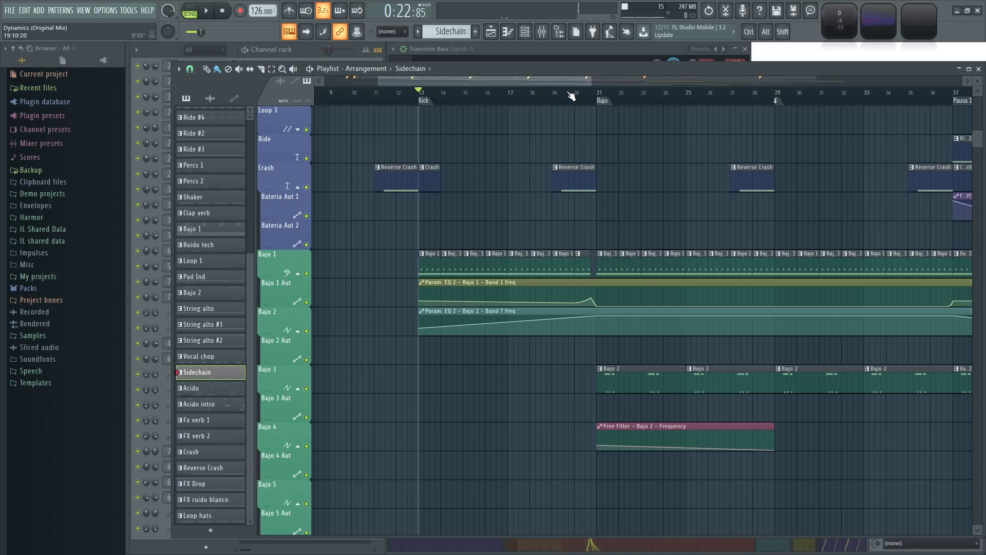
Step: Save the project and play from about bar 20 into the Bajo section
left_click(571, 94)
key("ctrl+s")
scroll(595, 233, "down", 3)
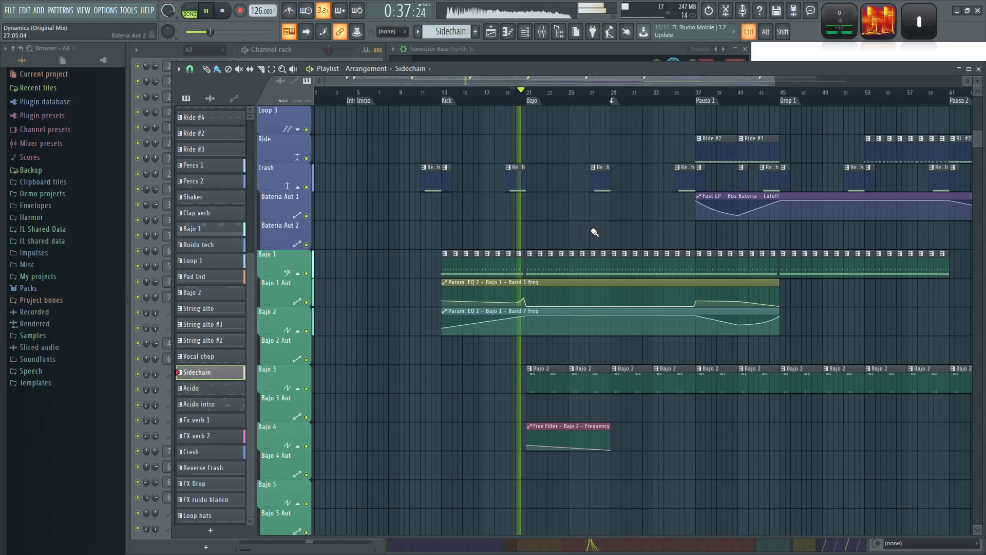
scroll(596, 232, "up", 2)
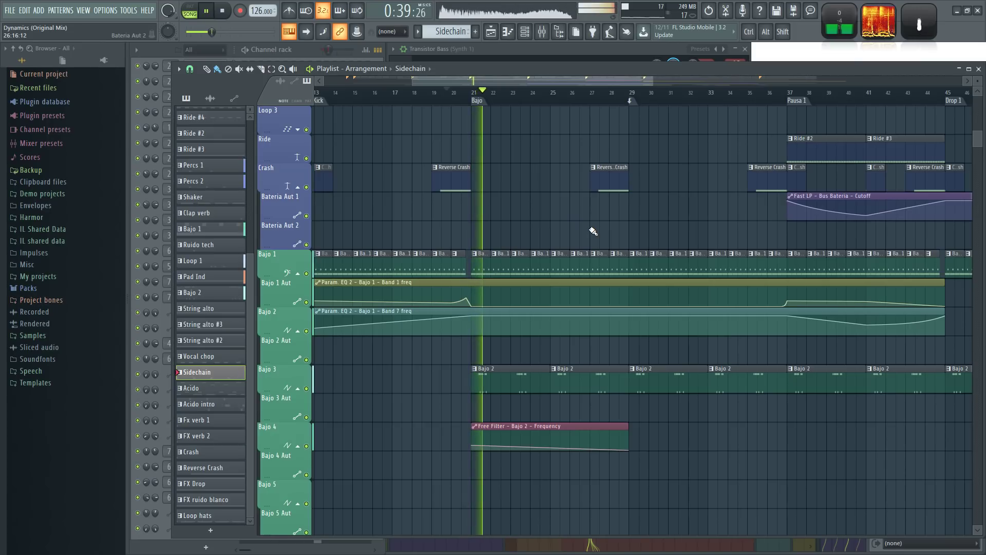
scroll(592, 232, "down", 1)
Step: Continue the Bajo 1 clips from bar 61 and the Bajo 2 clips on the Bajo 3 track up to bar 69
left_click_drag(867, 293, 669, 301)
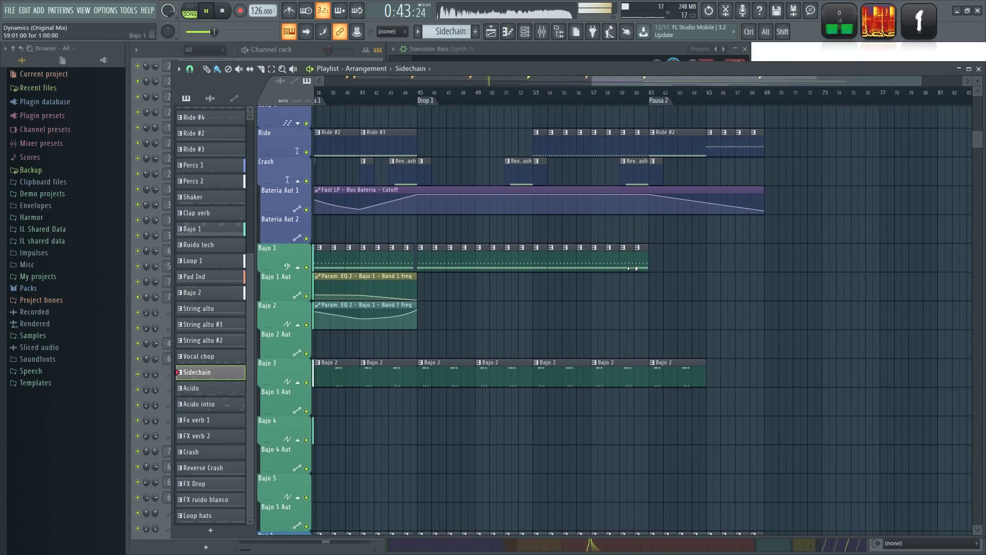
left_click(639, 255)
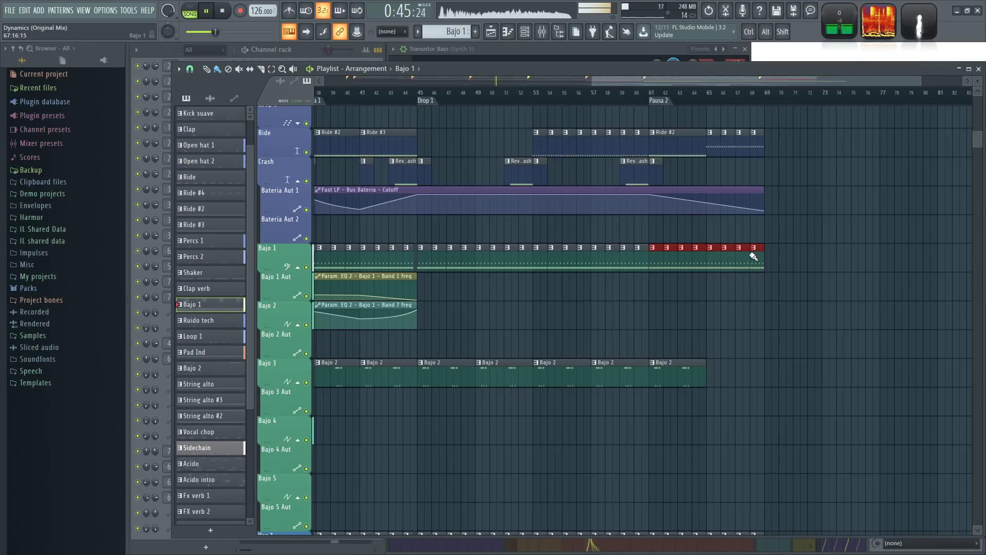
left_click(696, 379)
Step: Extend the Bajo 1 Band 1 and Band 7 freq automations to bar 69, holding Band 7 at 100% up to bar 61
scroll(601, 319, "down", 3)
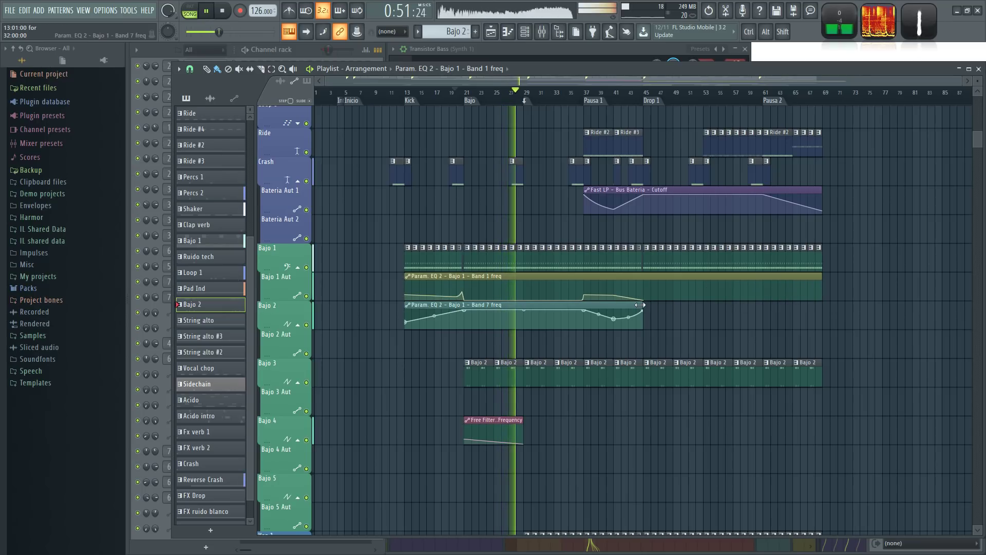
left_click_drag(639, 305, 753, 313)
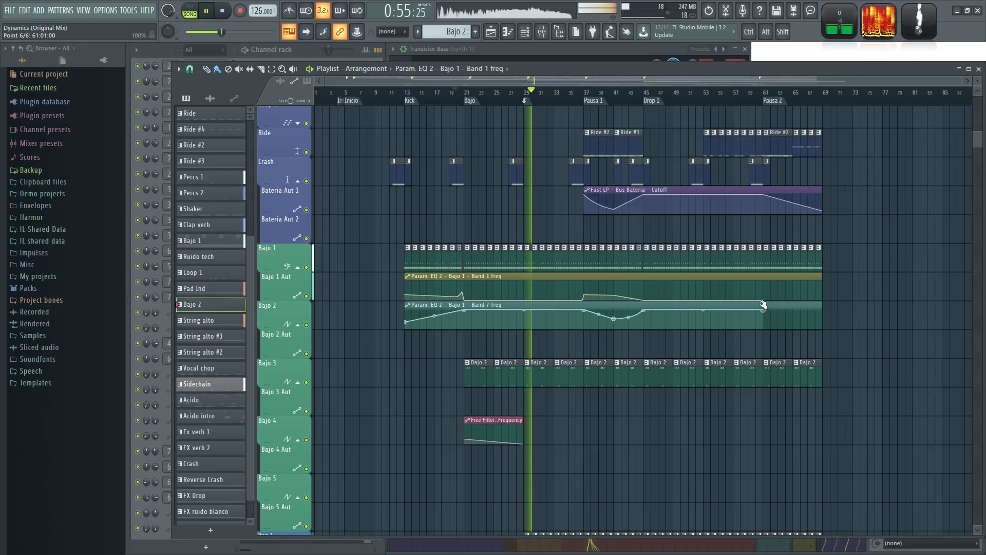
Step: Curve Band 1 freq up to 37% and Band 7 freq down to 50% at bar 65, continuing Band 7's fall to bar 69
scroll(863, 332, "up", 3)
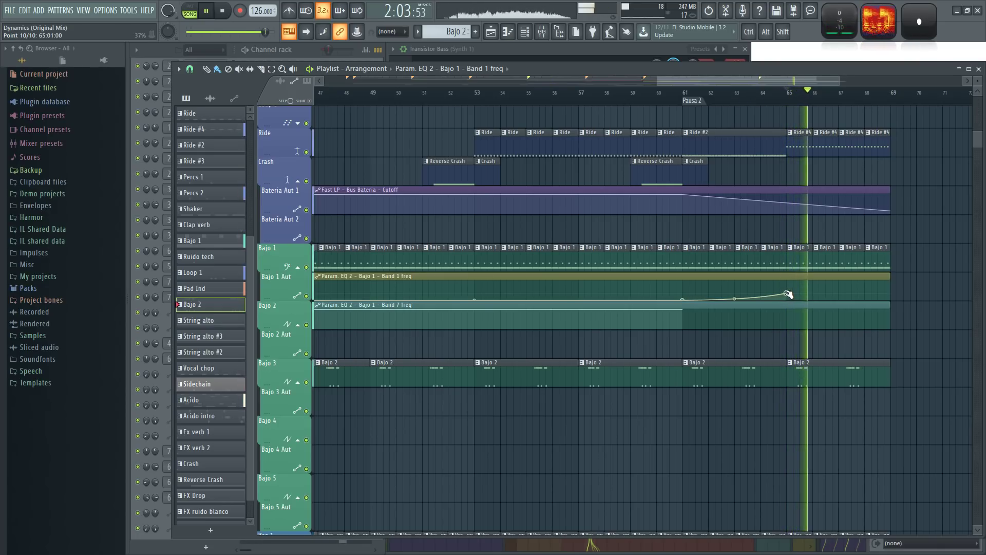
left_click_drag(784, 296, 788, 315)
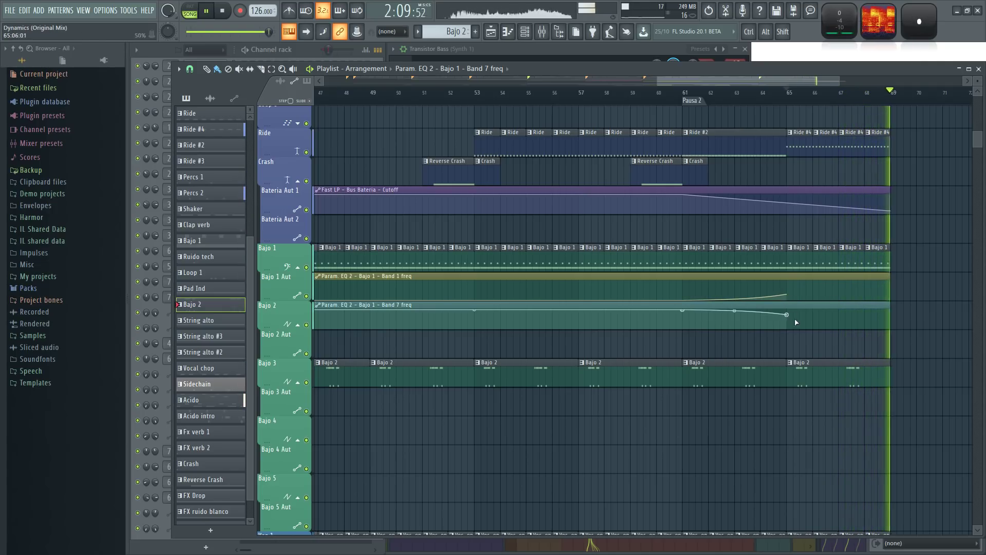
left_click(892, 317)
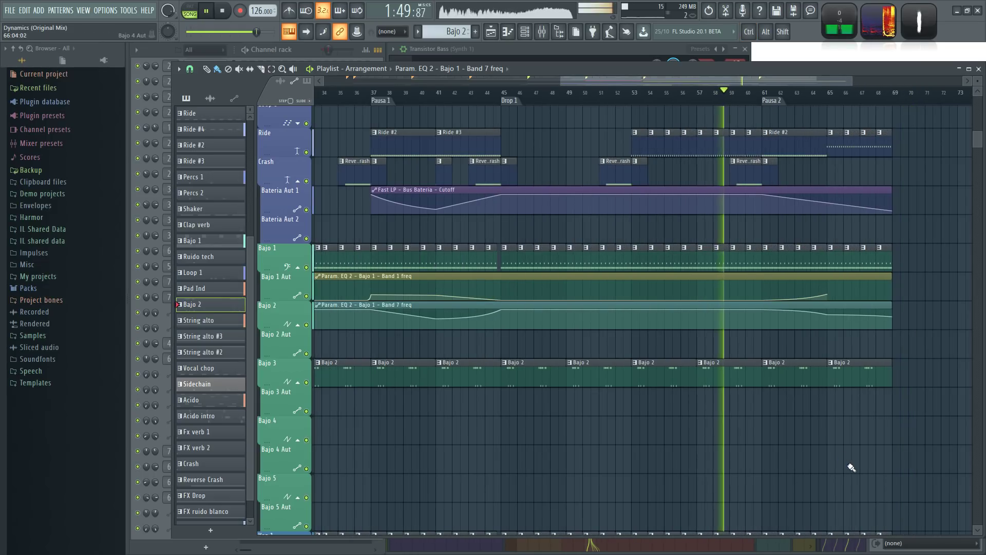
Step: Reshape the Bajo 1 EQ automations from bar 61 to bar 69, raising Band 1 linearly to 42% and curving Band 7 down to 61%
scroll(661, 374, "down", 3)
scroll(567, 323, "down", 5)
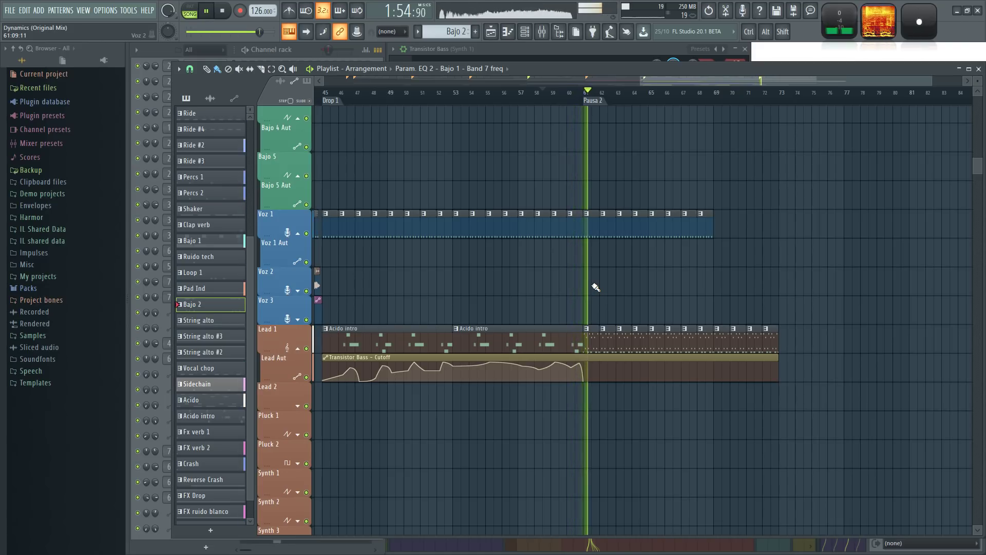
scroll(651, 285, "up", 2, "ctrl")
scroll(631, 280, "up", 5)
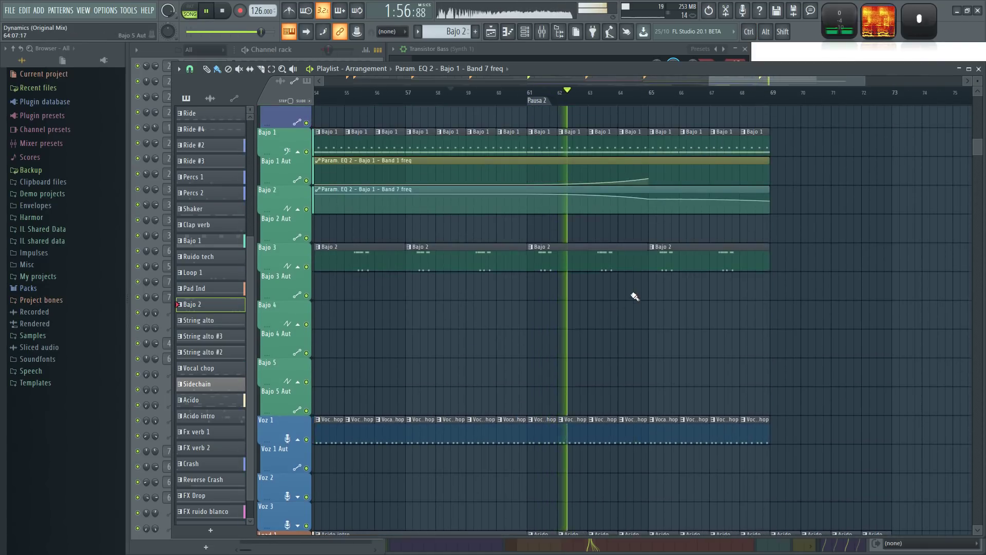
right_click(586, 236)
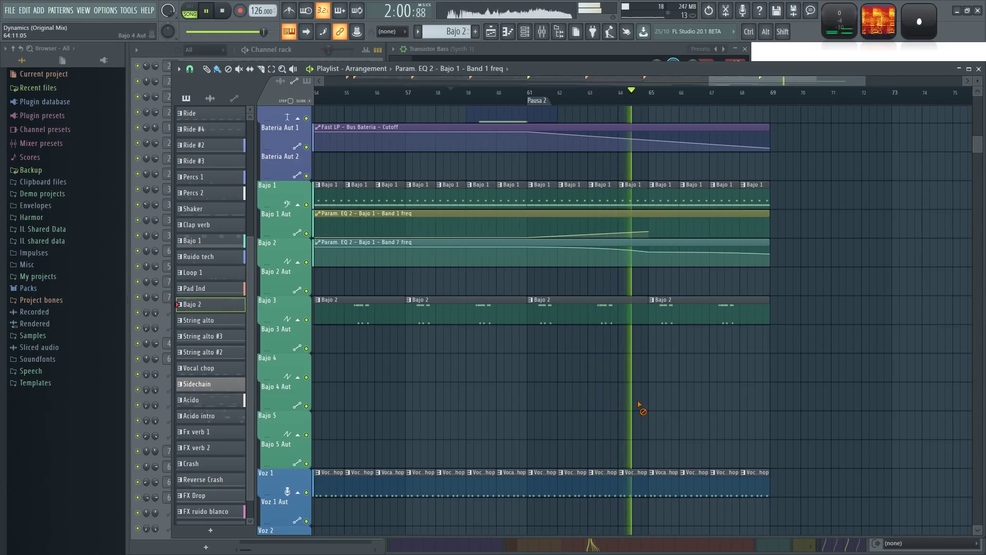
left_click_drag(706, 393, 580, 396)
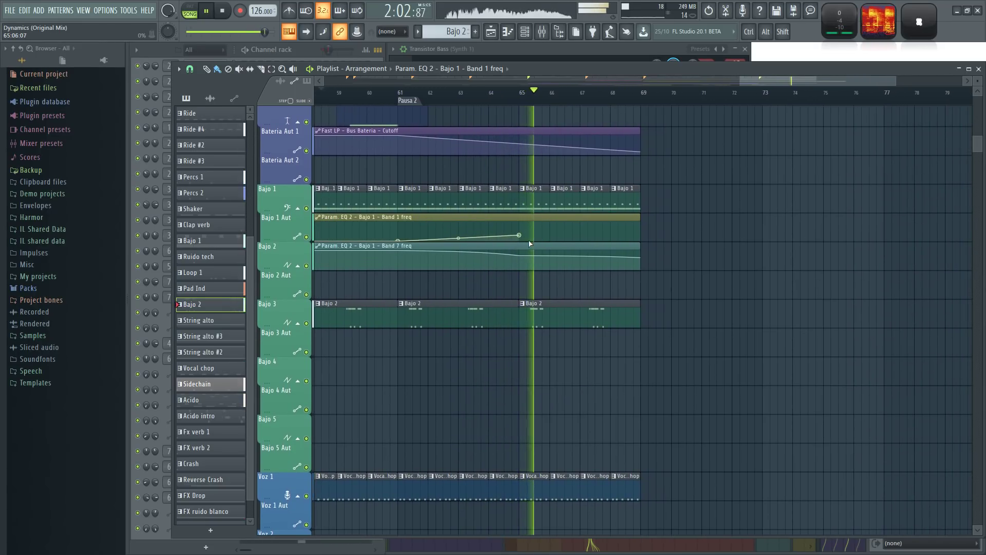
left_click_drag(519, 235, 640, 233)
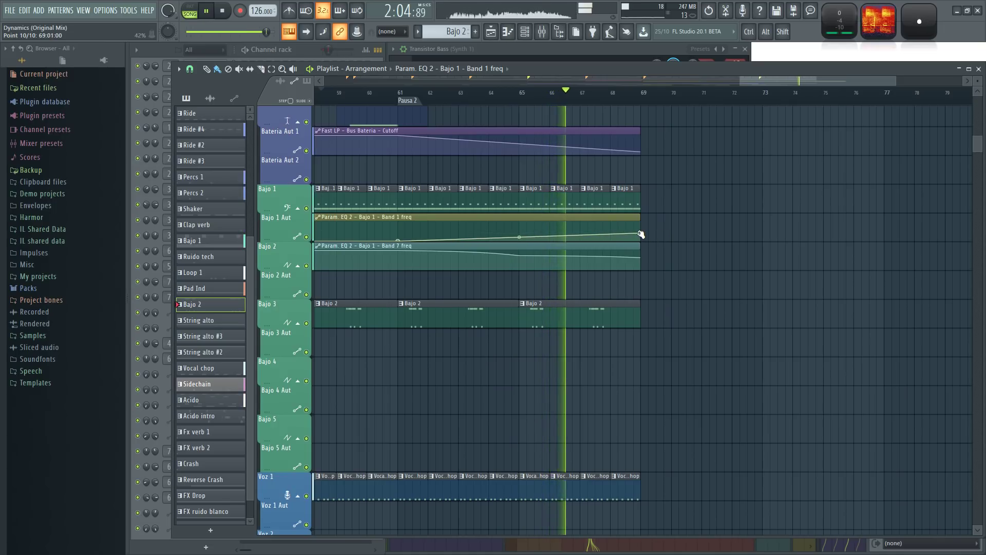
right_click(519, 255)
left_click(543, 272)
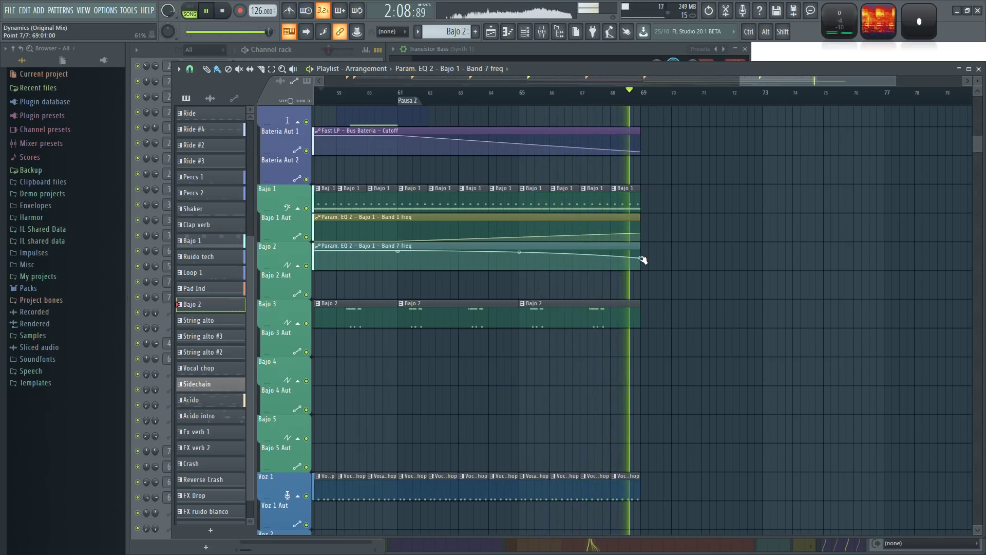
Step: Stop playback and move the four Ride #4 clips from bar 65 to bar 69
scroll(683, 341, "down", 2)
scroll(668, 415, "up", 3)
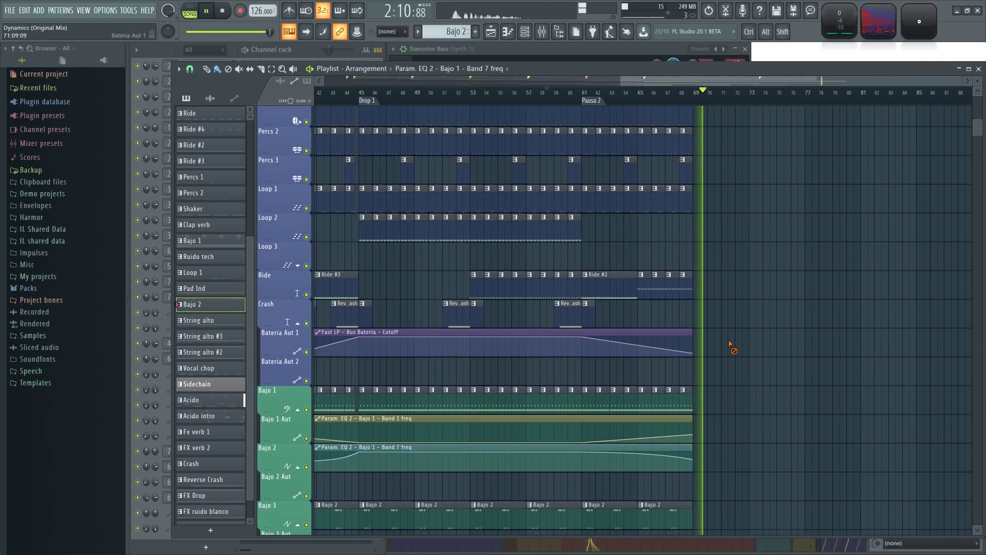
scroll(637, 304, "up", 1)
key("space")
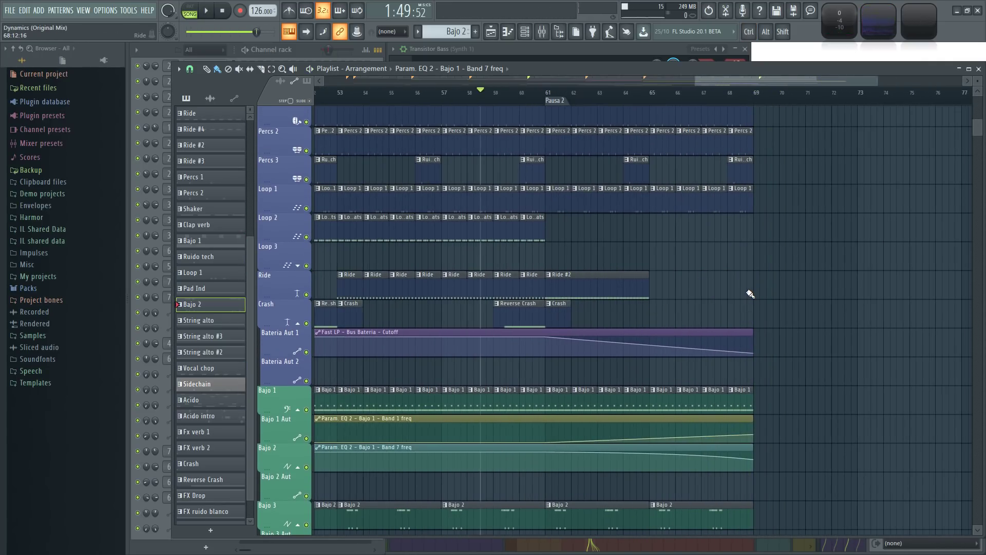
left_click_drag(650, 243, 759, 300)
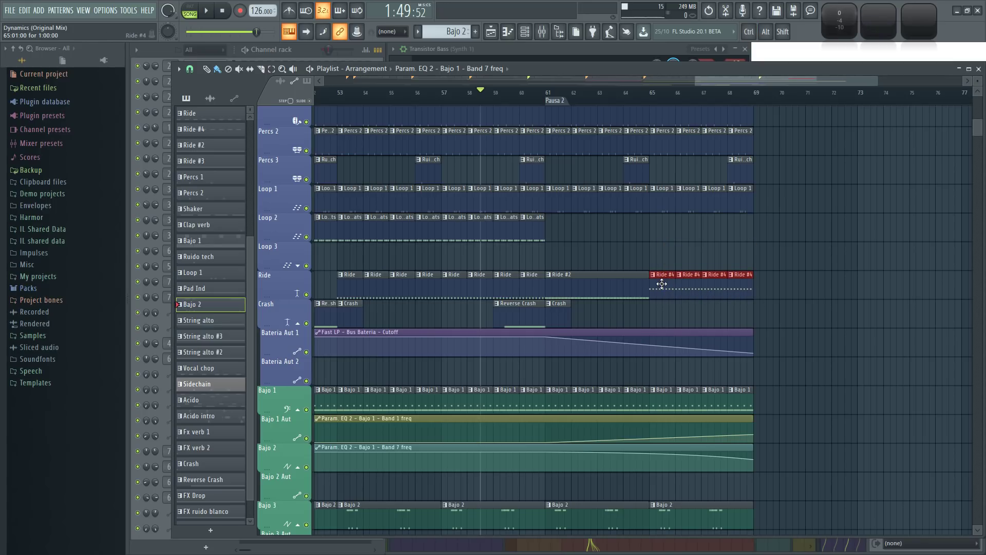
Step: Make the Ride #2 clip at bar 61 unique
left_click(567, 278)
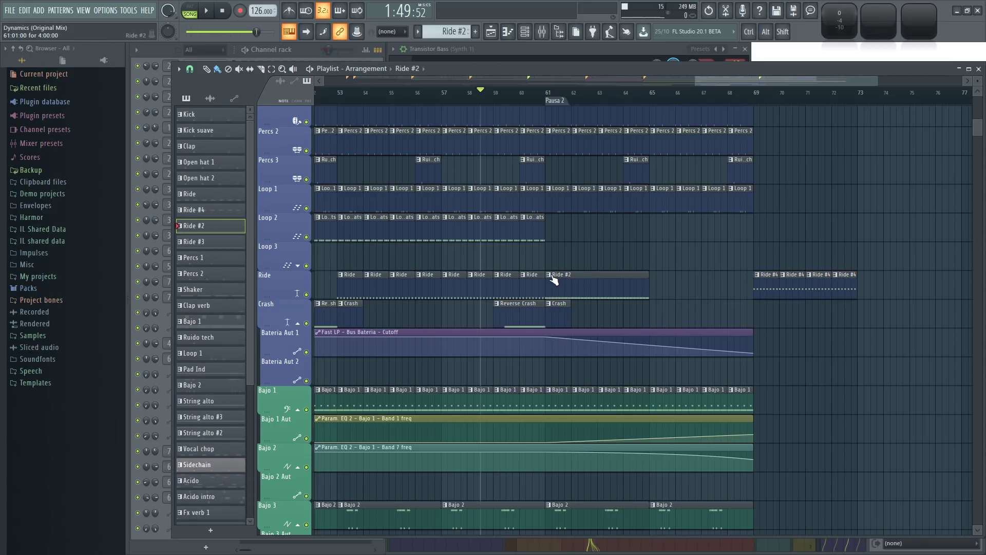
left_click(549, 275)
left_click(577, 342)
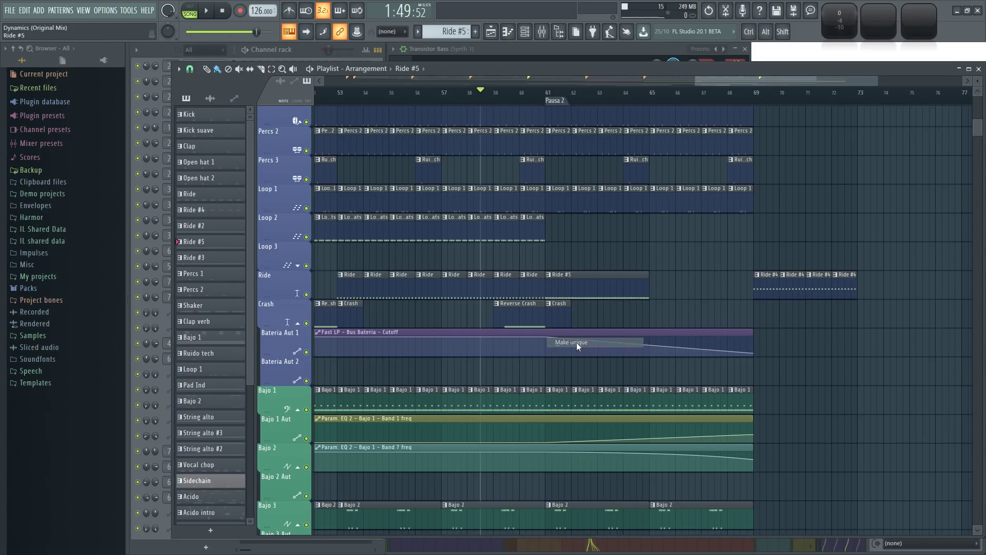
Step: Duplicate all the C5 notes of the Ride #5 pattern into bars 5 to 8 of its piano roll
double_click(579, 290)
left_click_drag(665, 289, 207, 148)
key("ctrl+b")
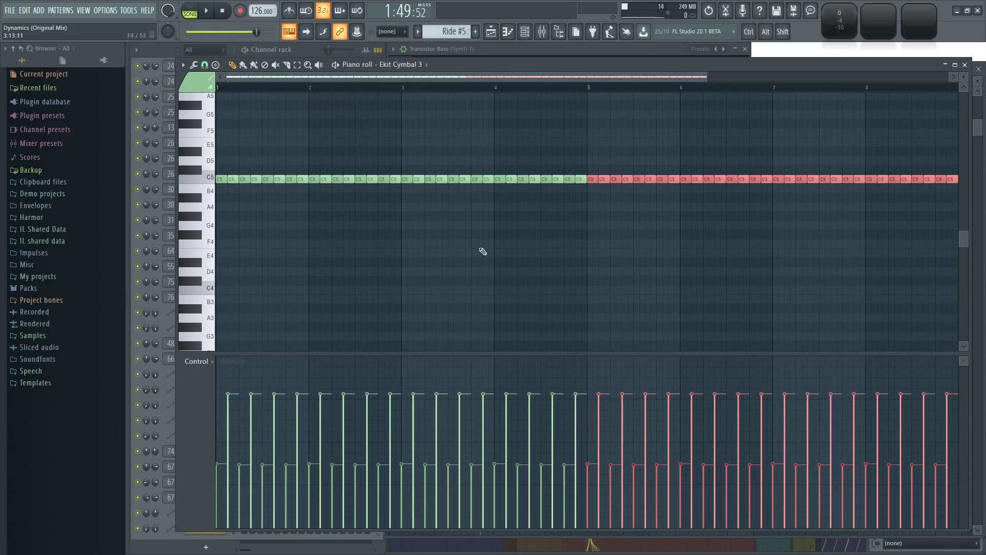
Step: Select all Ride #5 notes, show their note fine pitch values and draw a gradual downward ramp across the eight bars
scroll(513, 252, "down", 2)
left_click_drag(794, 256, 208, 149)
left_click(203, 423)
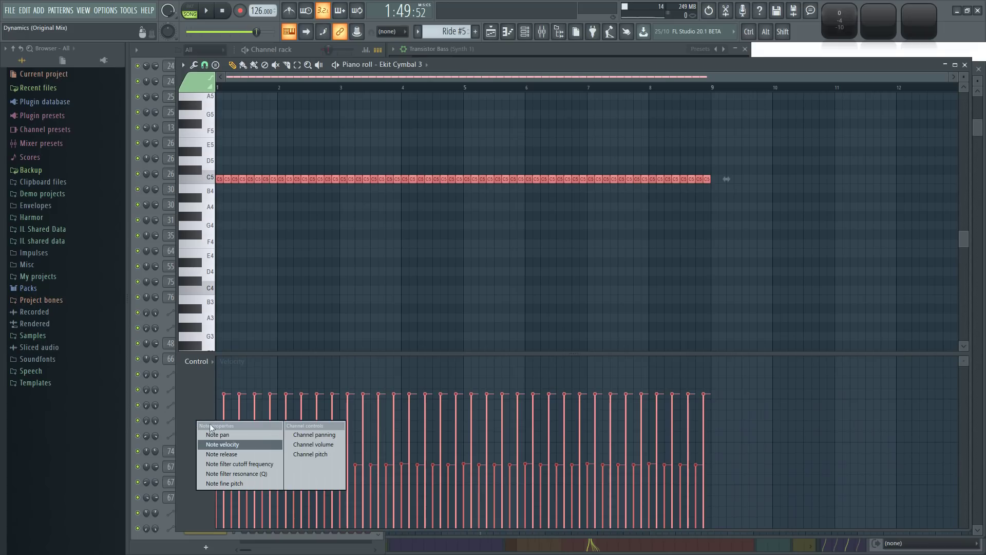
left_click(228, 483)
left_click_drag(216, 442, 394, 452)
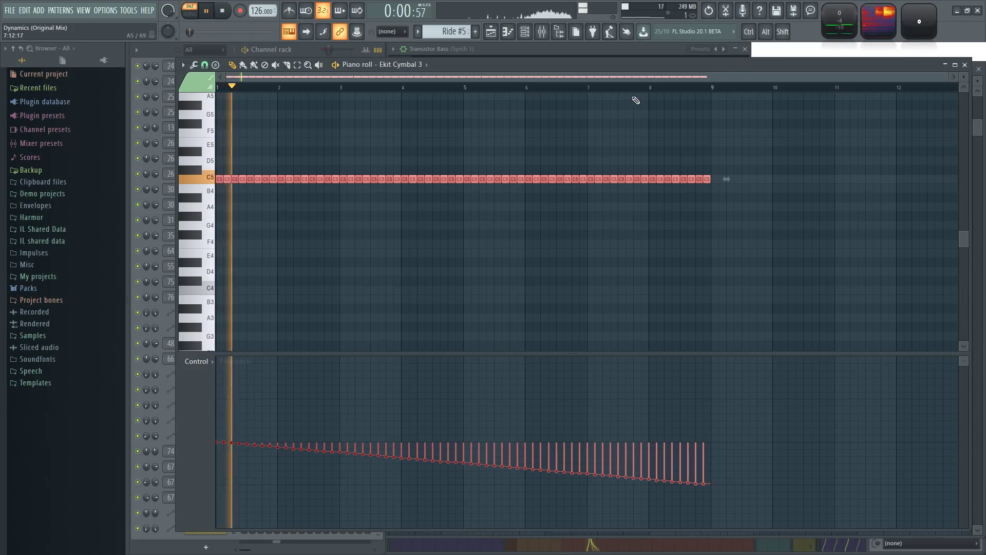
Step: Preview the end of the Ride #5 pattern and steepen the fine pitch ramp to reach -1200 cents at bar 9
left_click(620, 89)
key("space")
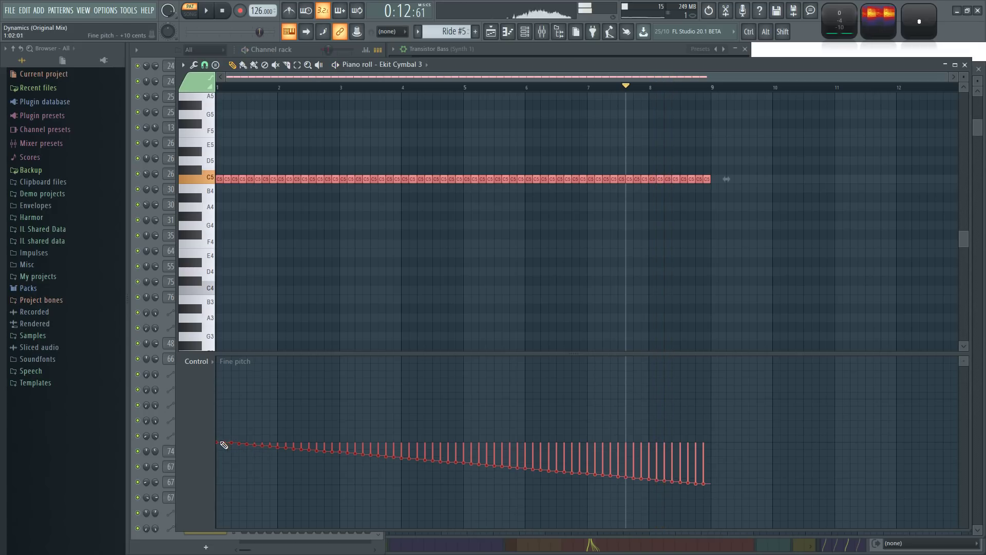
left_click_drag(221, 445, 679, 513)
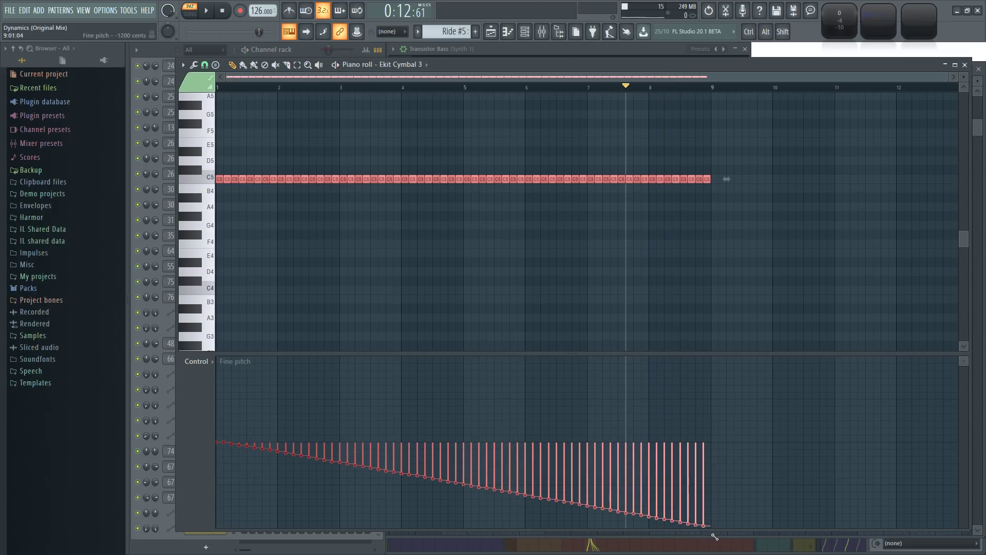
Step: Preview the Ride #5 pattern and return to the playlist, removing the Ride #4 clips between bars 69 and 73
key("space")
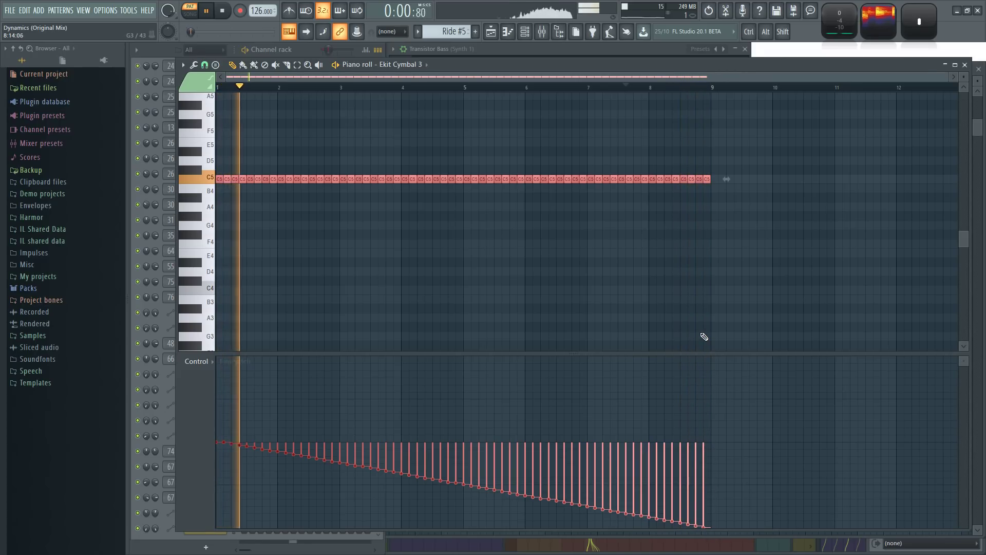
left_click(705, 295, "ctrl")
left_click(966, 66)
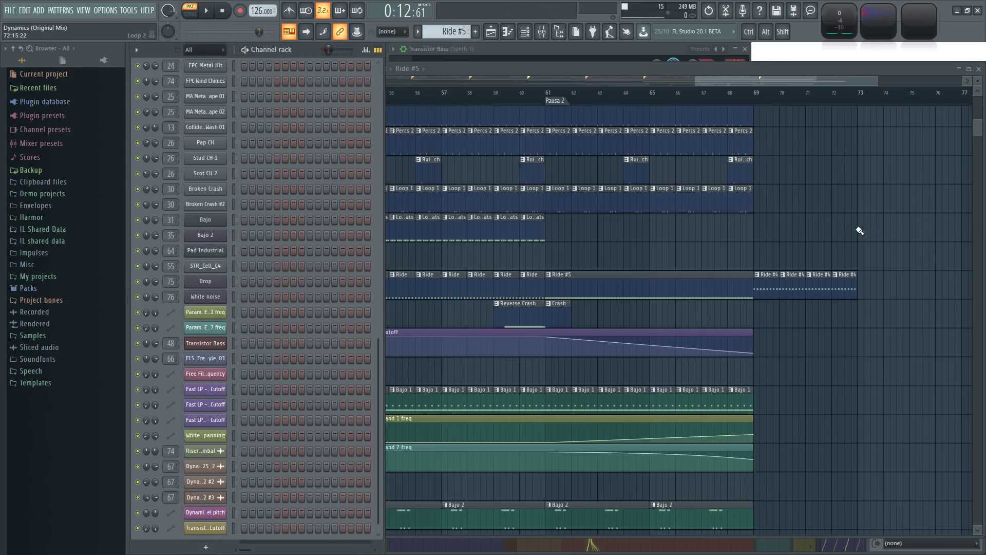
scroll(507, 165, "up", 3)
Step: Audition the Ride track in solo over bars 61 to 69, ending with all tracks active and the time selection cleared
left_click_drag(404, 97, 727, 103)
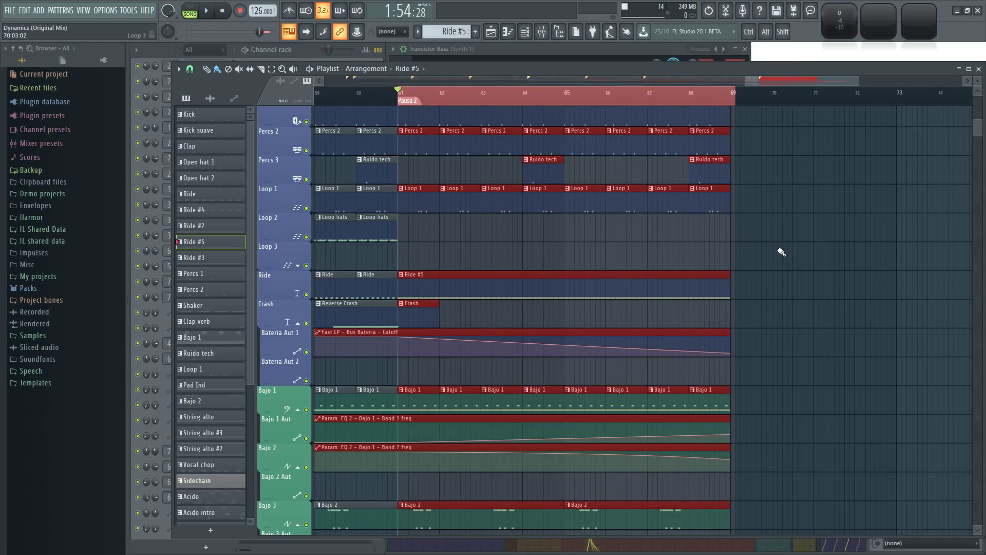
left_click(307, 295, "ctrl")
left_click_drag(760, 248, 705, 251)
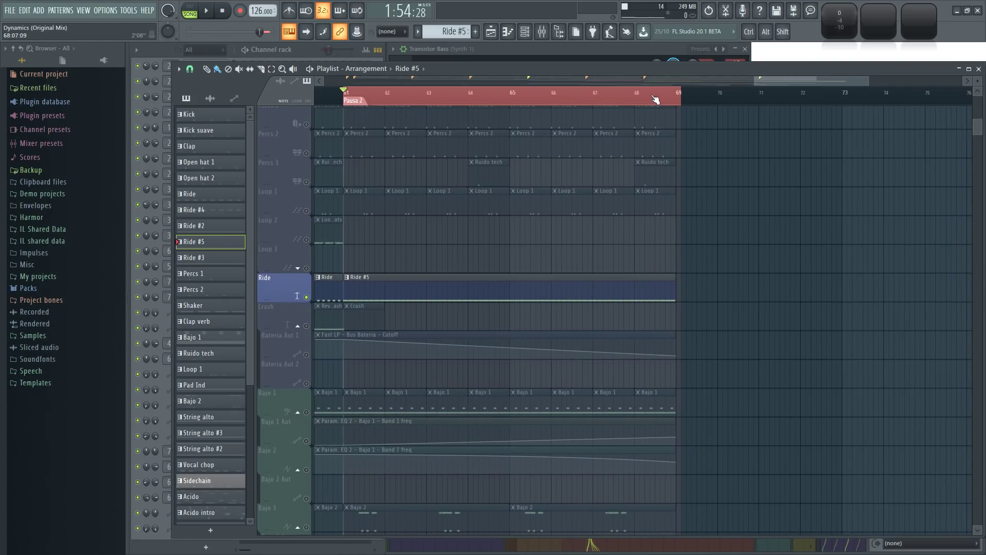
key("space")
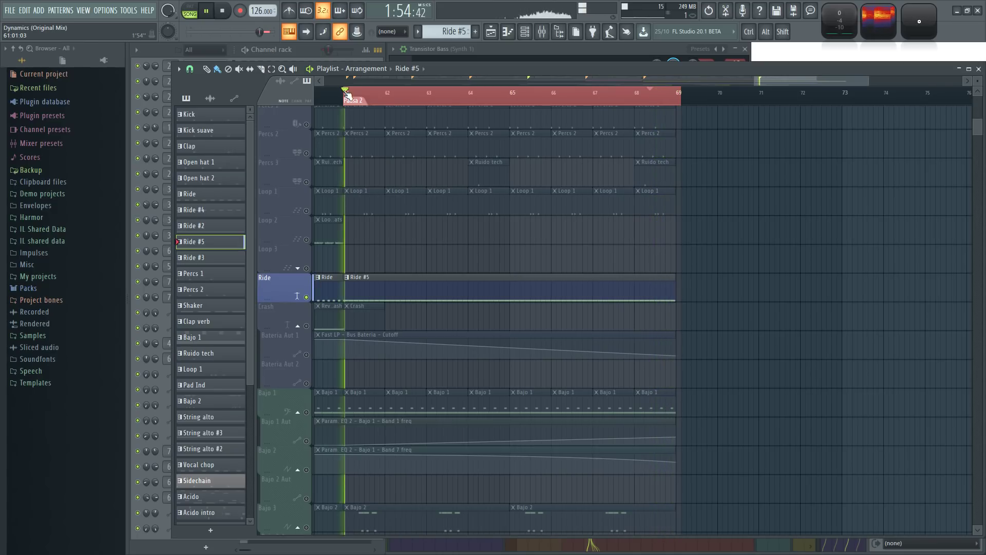
left_click(308, 298, "ctrl")
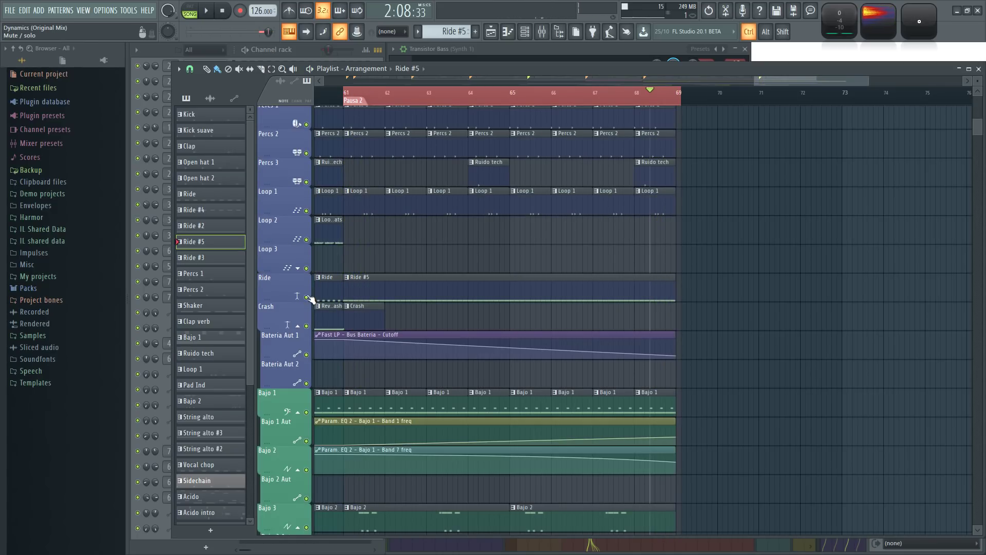
left_click(398, 102, "ctrl")
Step: Play the arrangement from bar 59 and place a copy of the Reverse Crash clip at bars 67 to 69 of the Crash track
scroll(676, 249, "down", 4)
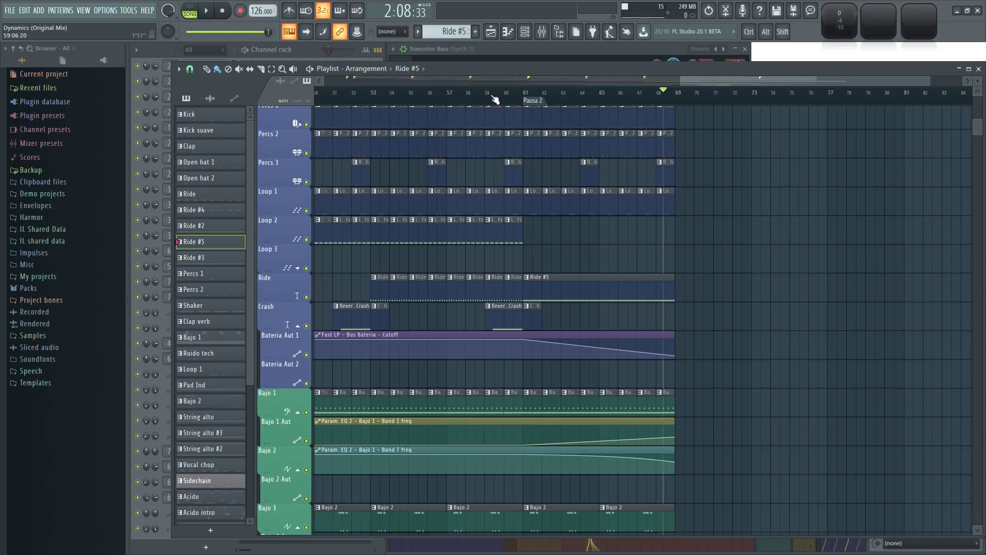
scroll(585, 248, "up", 2)
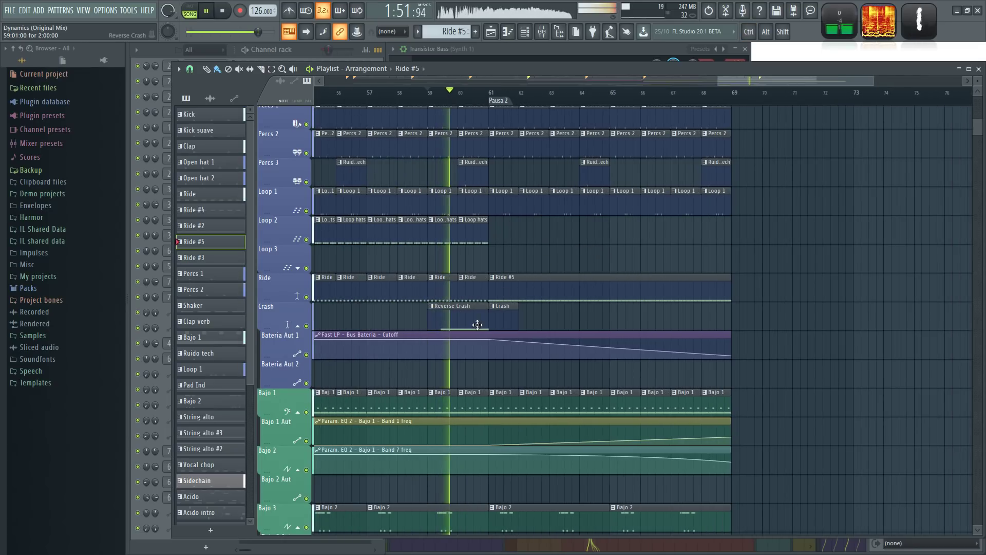
left_click(474, 323)
left_click(675, 316)
scroll(825, 293, "down", 1)
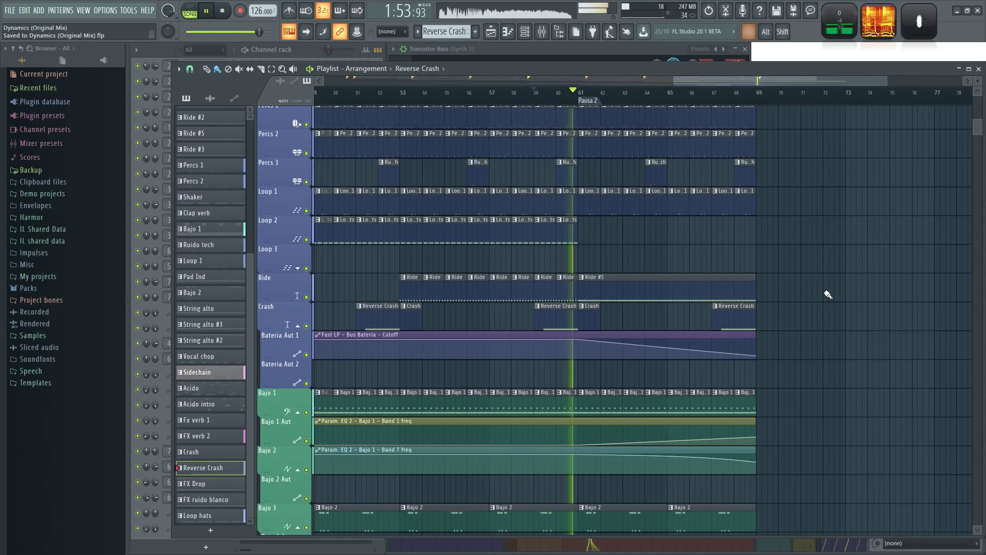
Step: Examine the drum tracks and the mixer levels while Pausa 2 plays, and select the Clap 3 mixer track
scroll(822, 297, "up", 5)
scroll(822, 298, "down", 3)
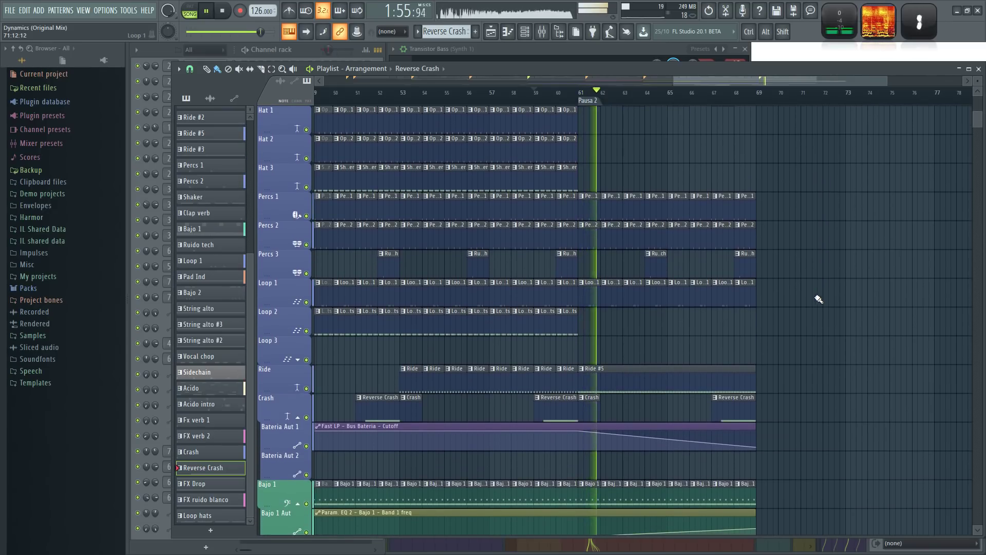
scroll(801, 301, "up", 2)
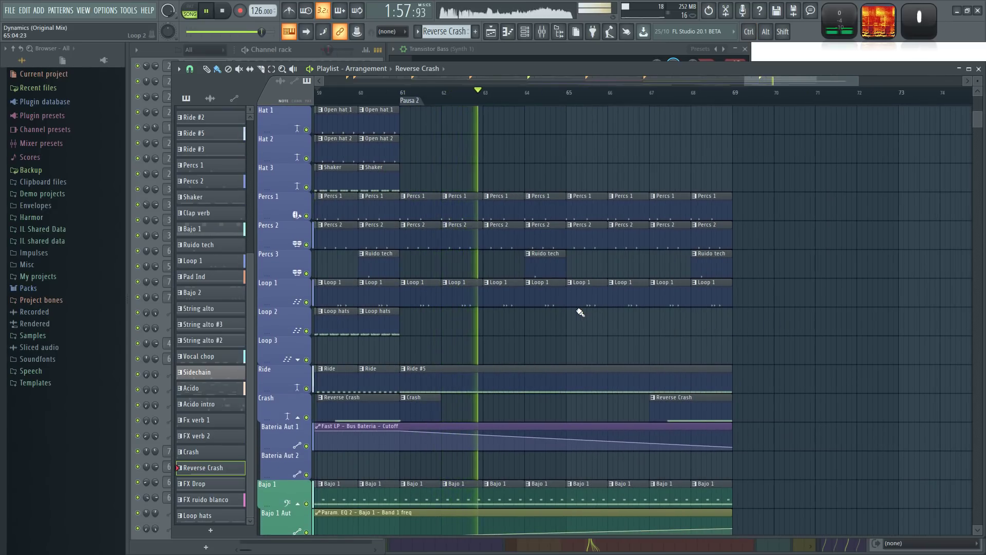
key("F9")
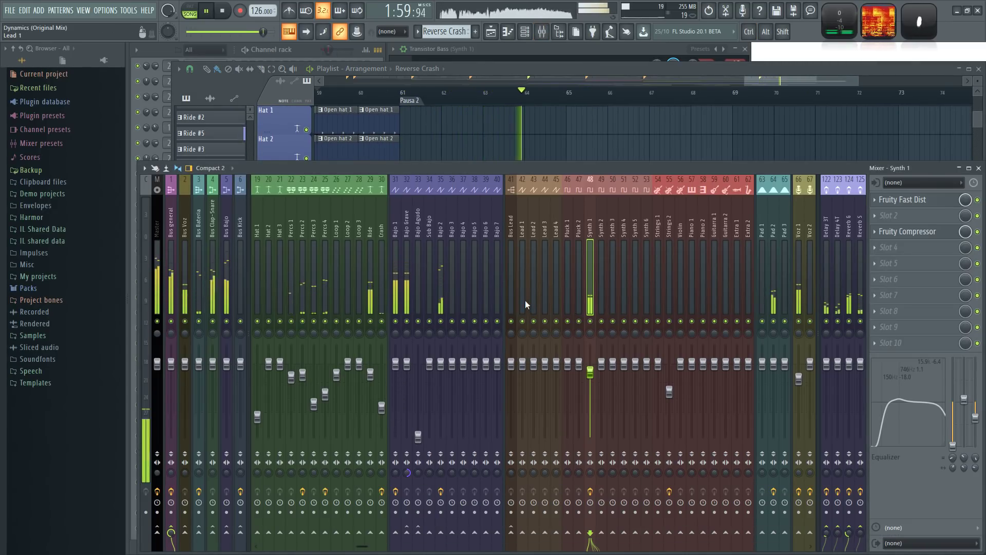
scroll(663, 226, "down", 3)
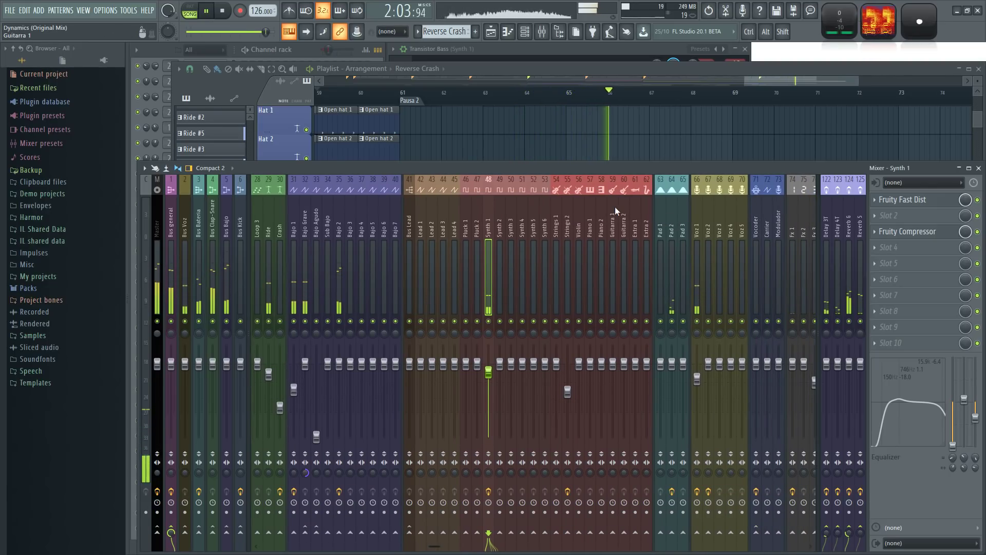
scroll(619, 207, "up", 6)
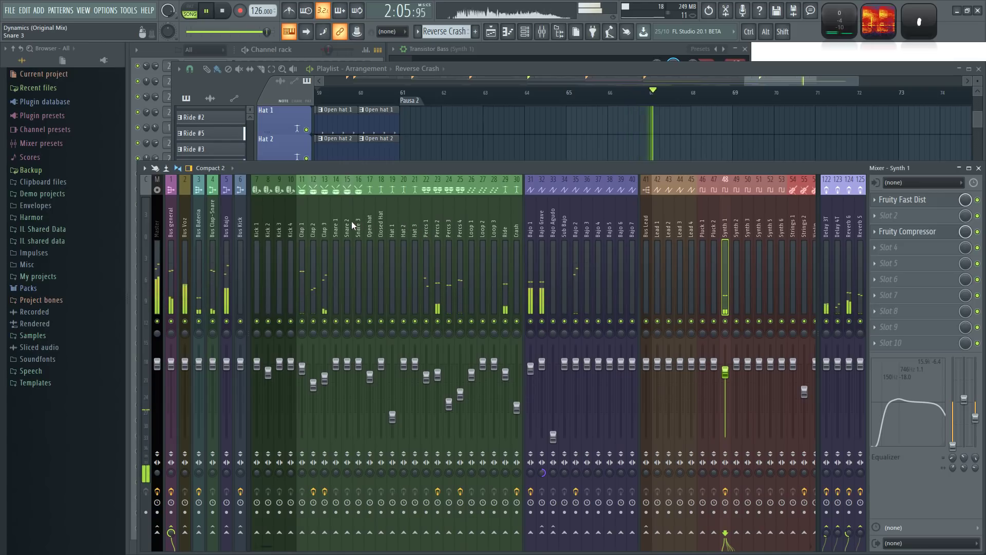
left_click(321, 220)
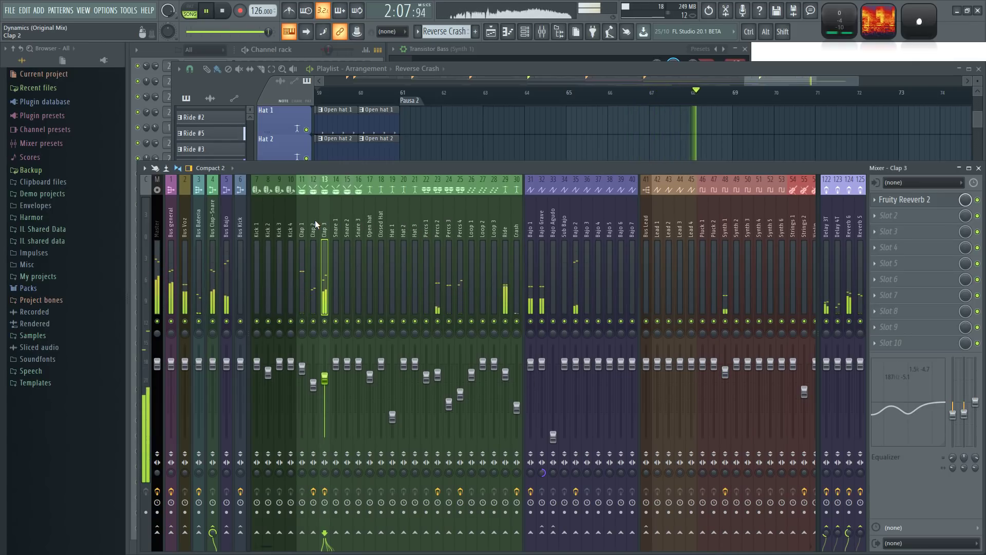
Step: Add a point at bar 69 of the Transistor Bass cutoff automation, raise it to about 24% and preview from that bar
right_click(563, 136)
scroll(599, 137, "down", 2)
scroll(700, 169, "down", 10)
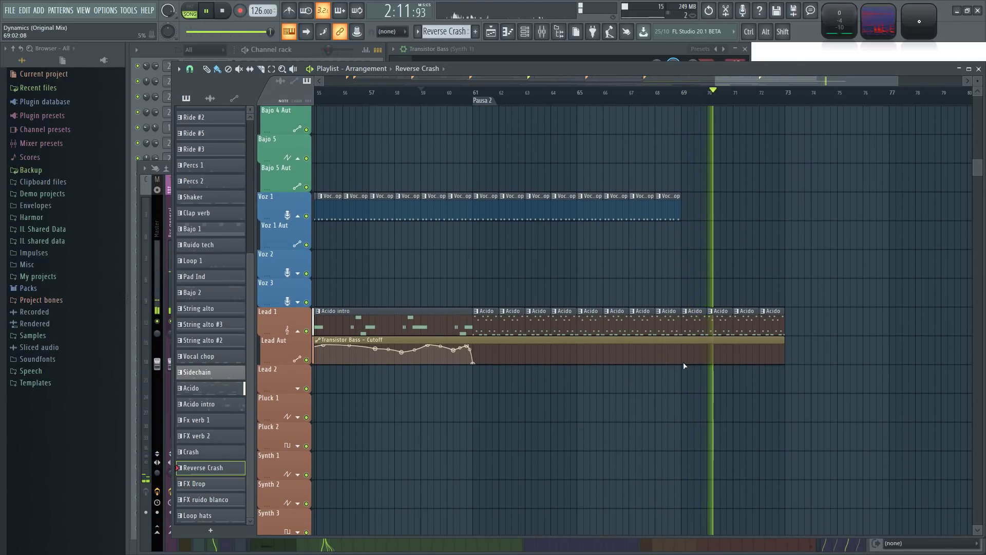
left_click(683, 362)
left_click_drag(683, 362, 683, 360)
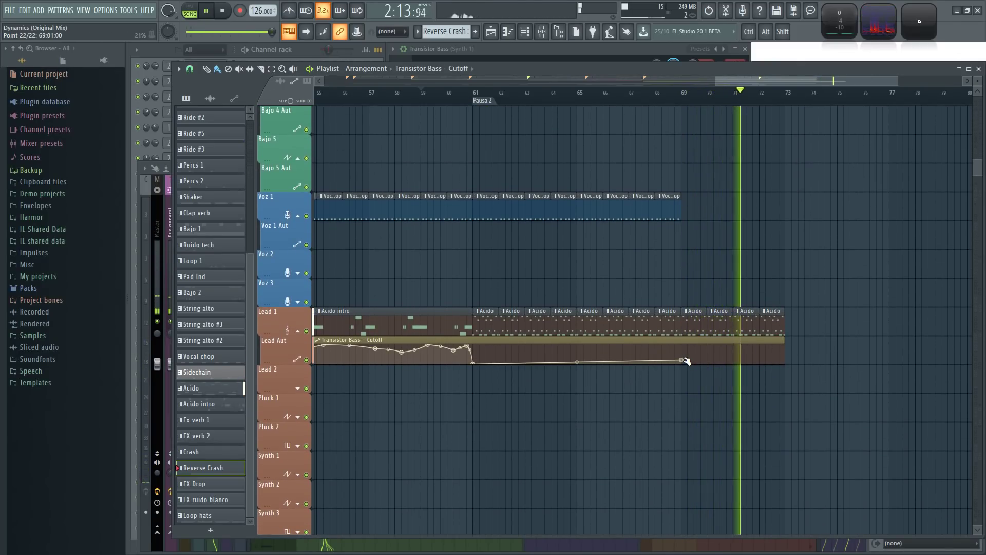
key("space")
left_click(684, 94)
key("space")
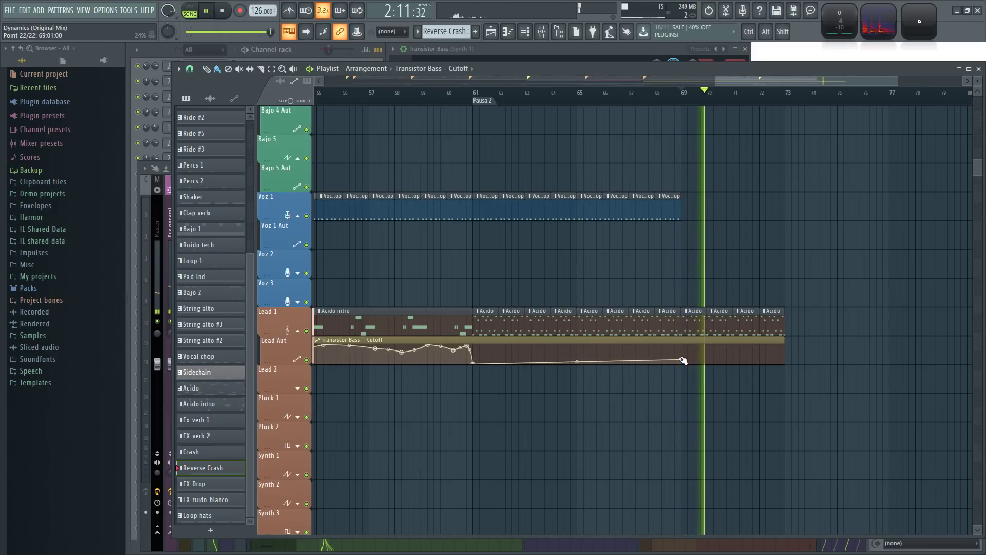
key("space")
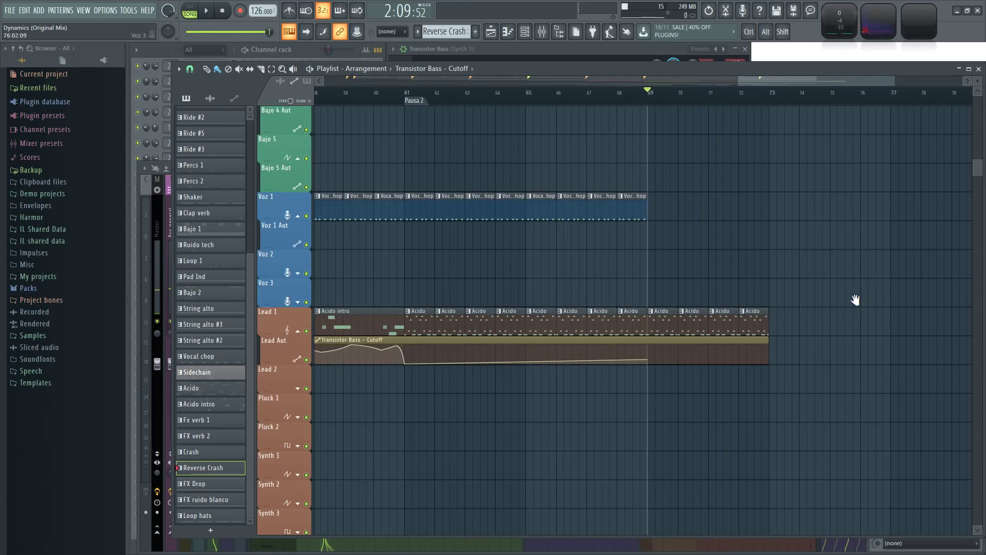
Step: Extend the row of Acido clips on the Lead 1 track from bar 73 to bar 77
left_click_drag(855, 300, 641, 277)
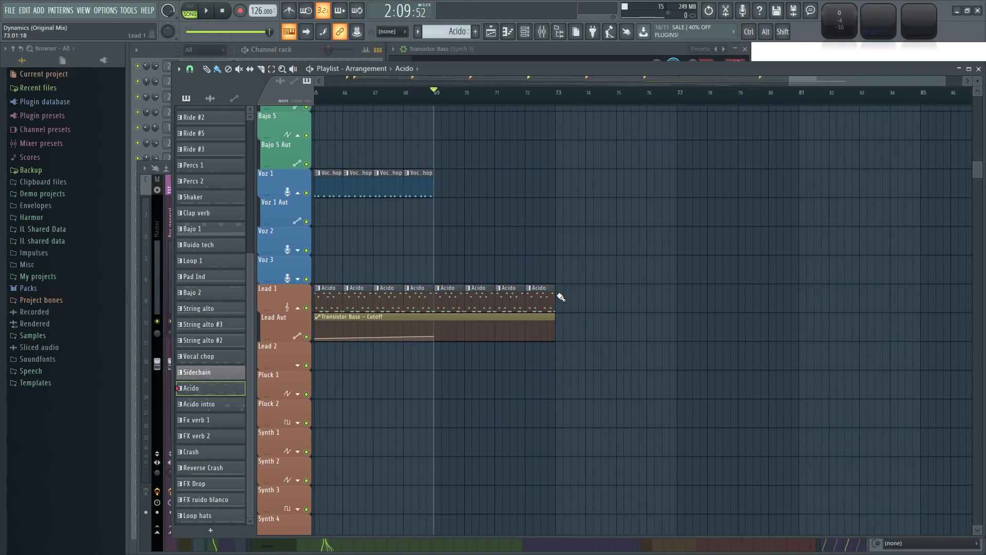
scroll(667, 244, "down", 4)
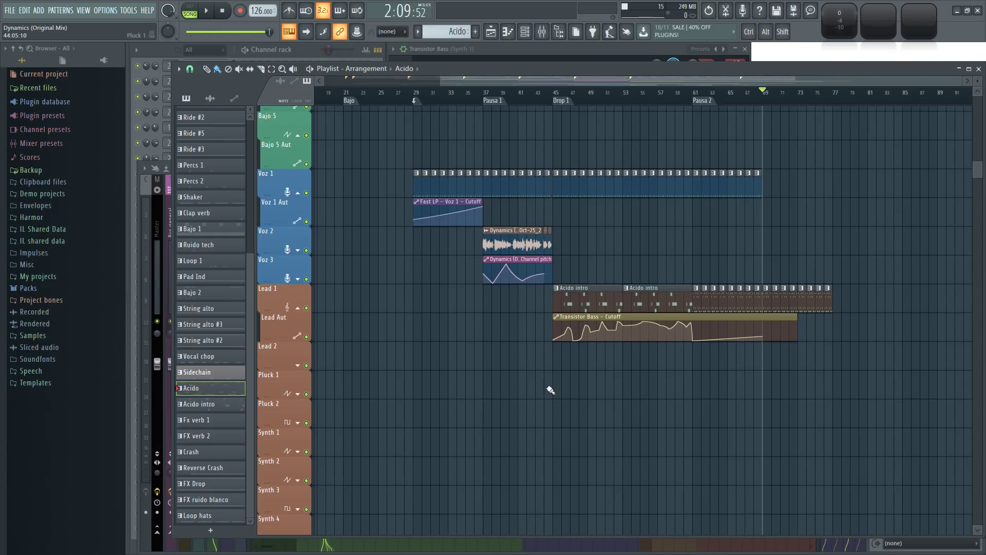
Step: Listen to passages of the arrangement from Pausa 1 at bar 37 through Drop 1 and into Pausa 2
scroll(471, 216, "up", 3)
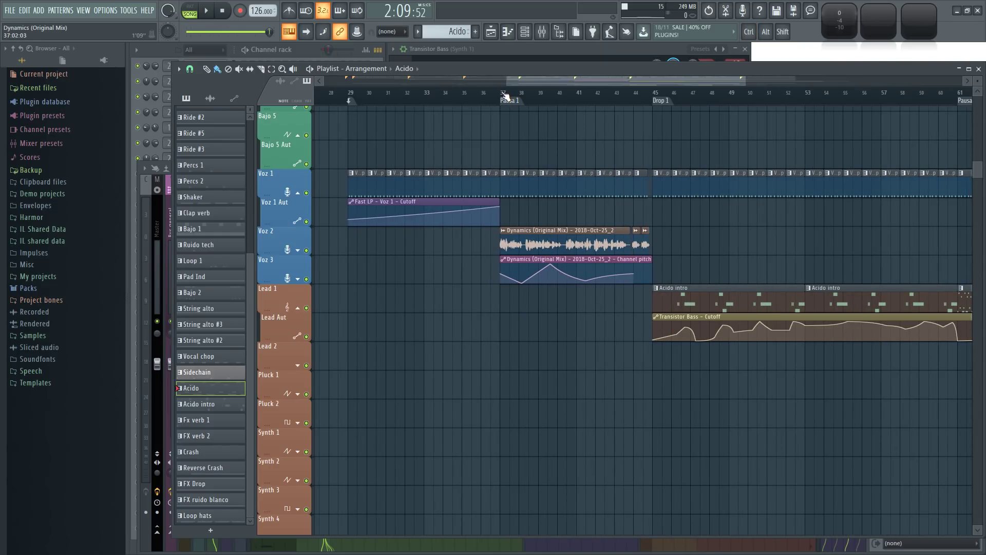
key("space")
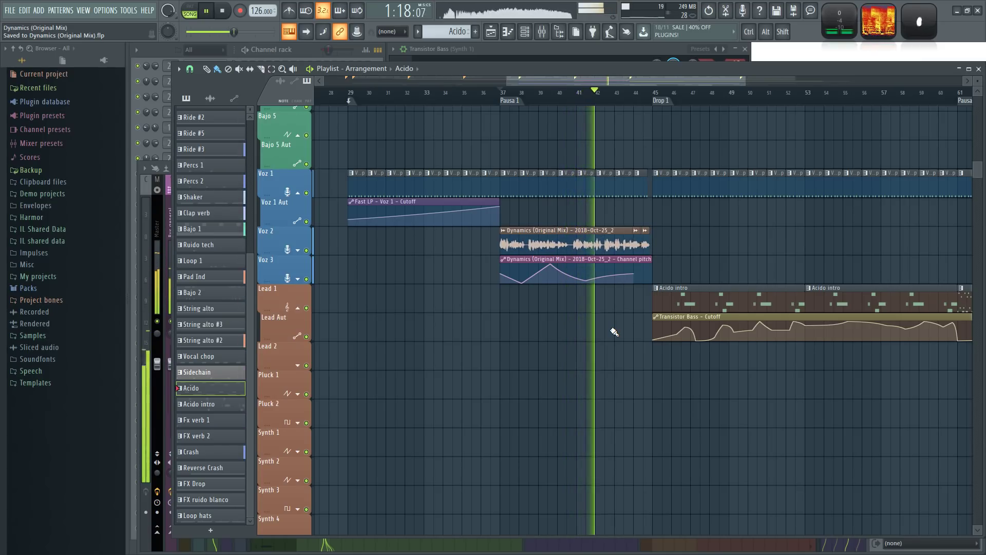
scroll(755, 396, "down", 1)
left_click_drag(764, 402, 477, 391)
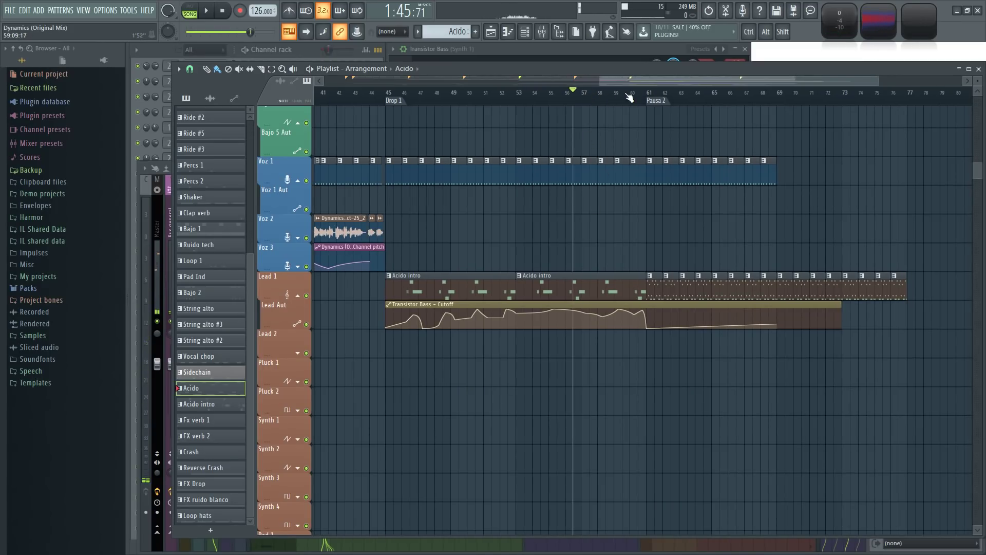
scroll(735, 261, "up", 2)
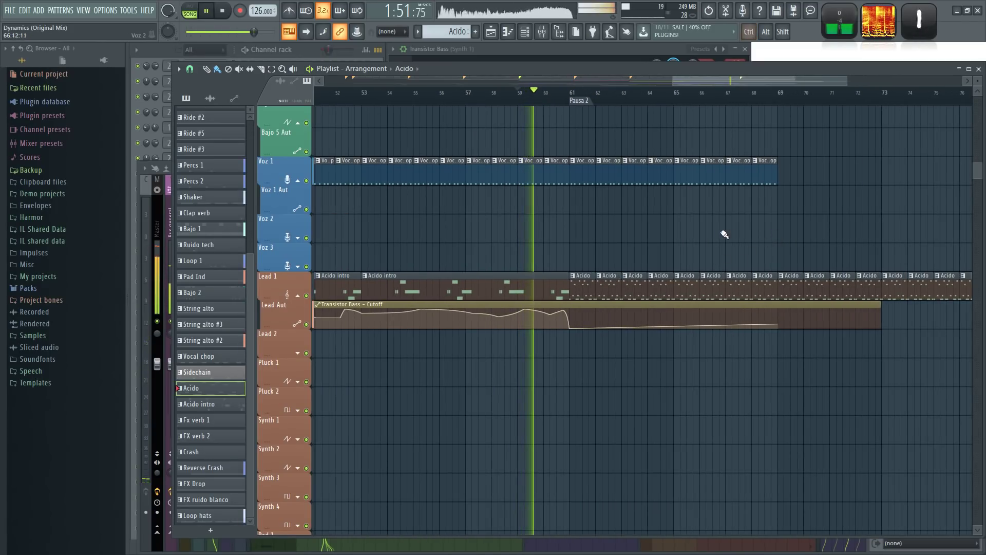
scroll(744, 230, "down", 1)
left_click_drag(791, 223, 732, 229)
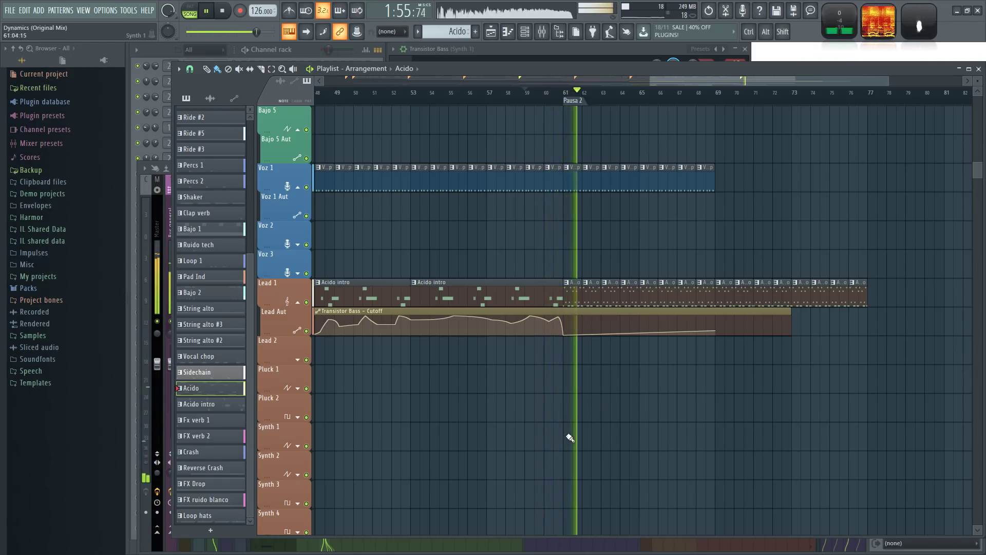
Step: Examine the clips placed on the FX tracks from Pausa 1 to Pausa 2 during playback
scroll(572, 436, "down", 3)
scroll(628, 369, "down", 4)
scroll(740, 354, "down", 5)
scroll(735, 419, "up", 2)
left_click_drag(681, 407, 715, 405)
scroll(731, 427, "up", 2)
left_click_drag(600, 451, 661, 428)
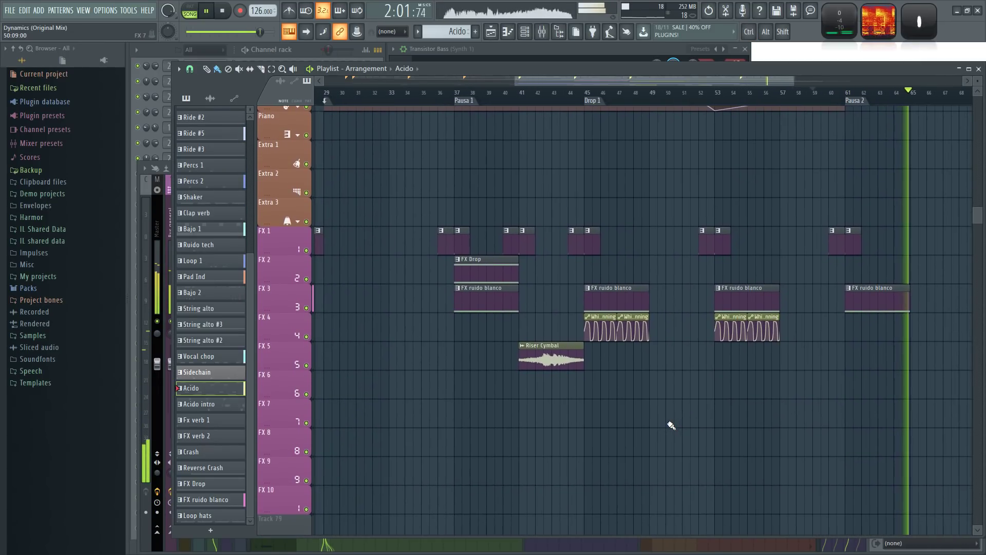
scroll(572, 433, "down", 2)
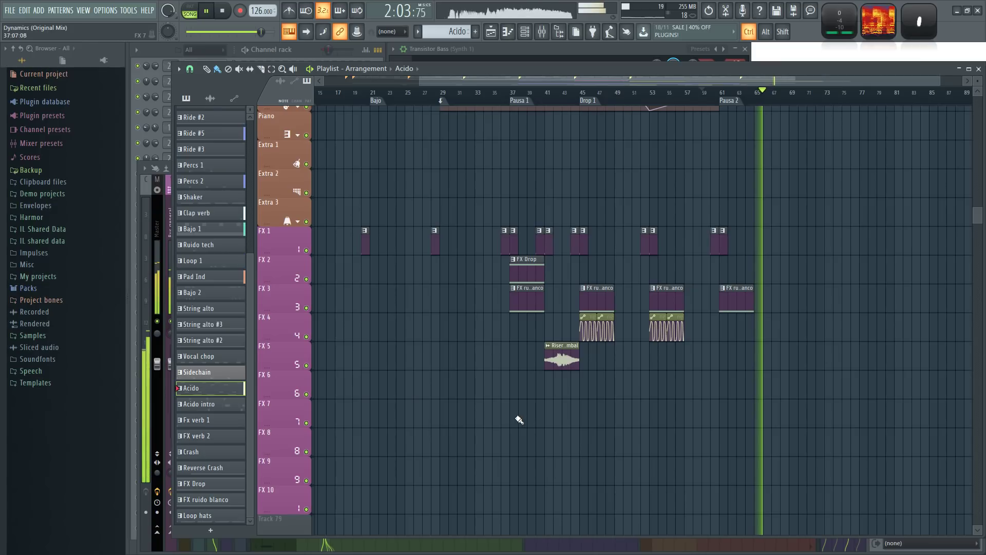
Step: Add an FX verb 2 pattern clip at bar 65 on the FX 1 track
scroll(769, 408, "up", 3)
left_click(658, 245)
left_click(738, 242)
scroll(665, 268, "up", 2)
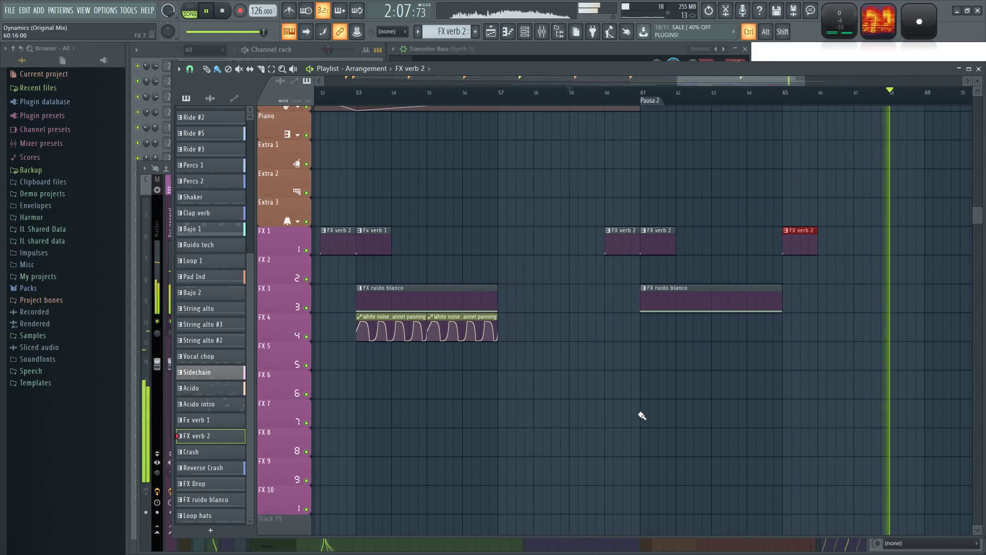
Step: Preview the Fx verb 1 clip at bar 53 on the FX 1 track
left_click(364, 234)
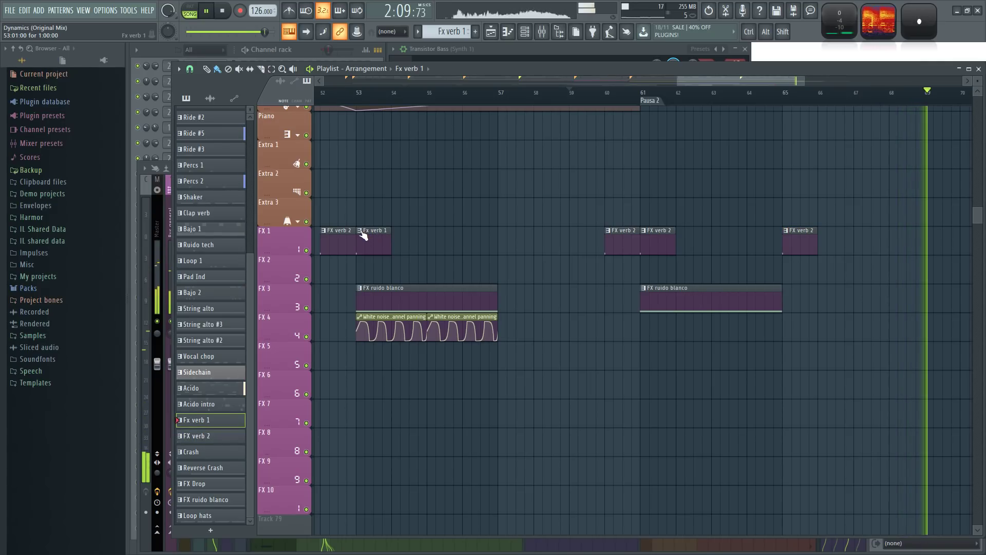
left_click(362, 231)
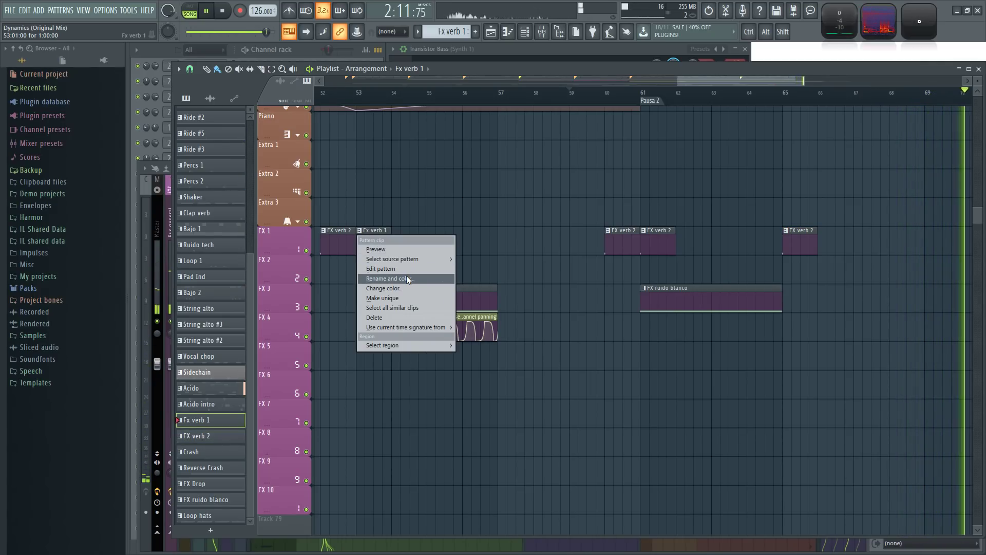
left_click(376, 249)
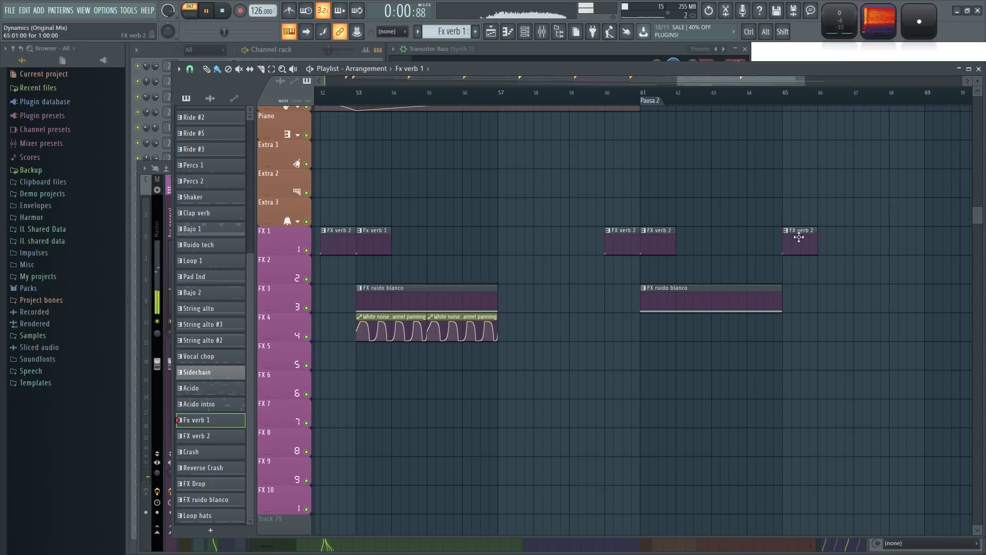
Step: Move the FX verb 2 clip at bar 65 on the FX 1 track to bar 68
left_click_drag(832, 189, 817, 197)
left_click(775, 264)
left_click(798, 280)
left_click_drag(842, 271, 803, 274)
left_click_drag(718, 280, 804, 271)
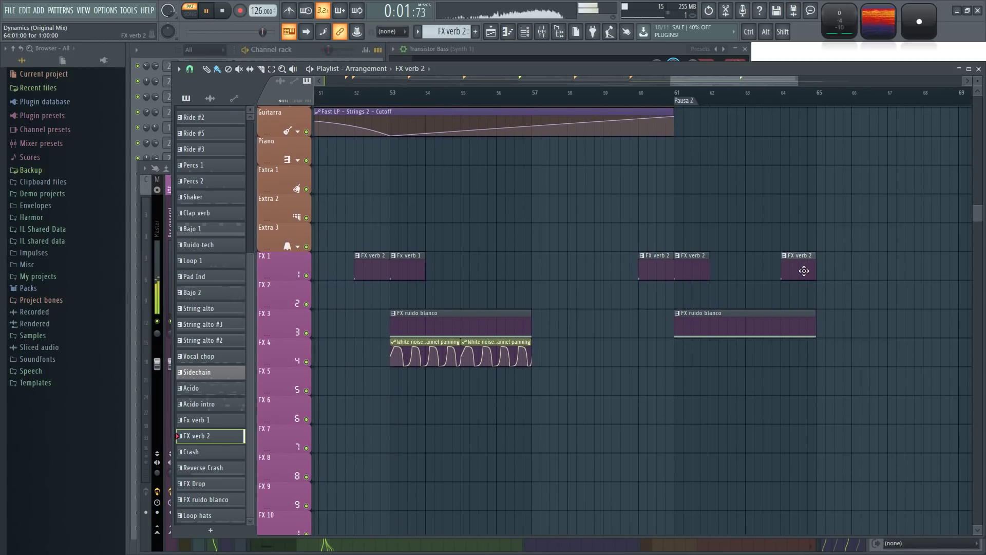
left_click_drag(906, 300, 721, 298)
scroll(523, 319, "down", 2, "ctrl")
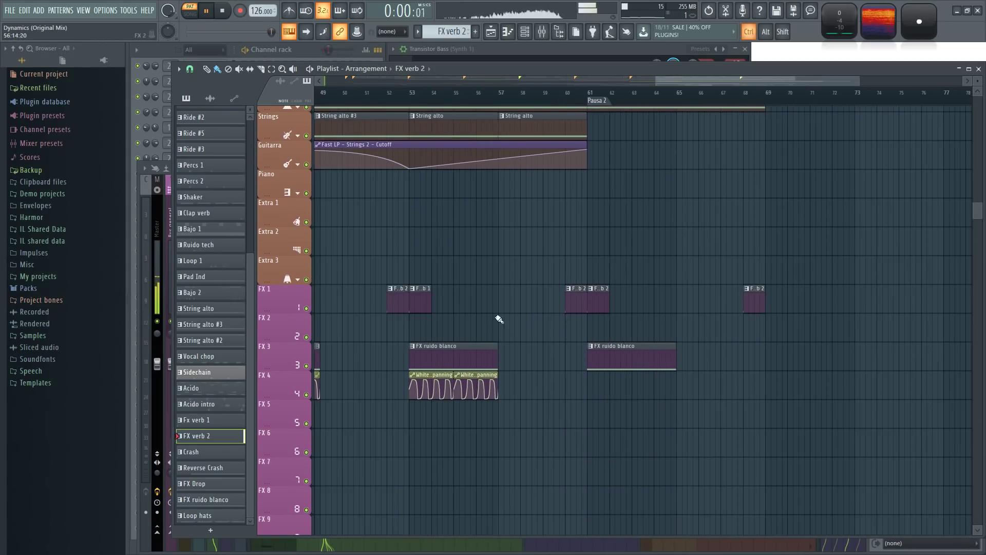
Step: Pick up the Fx verb 1 pattern and place a clip of it at bar 65 on the FX 1 track
left_click(422, 300)
scroll(451, 308, "up", 2, "ctrl")
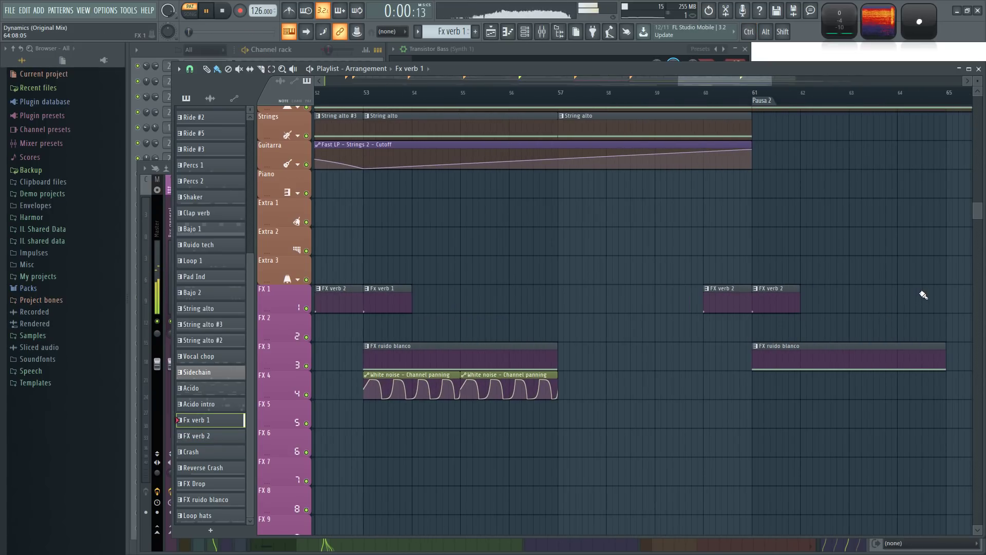
scroll(923, 296, "right", 2)
left_click(871, 298)
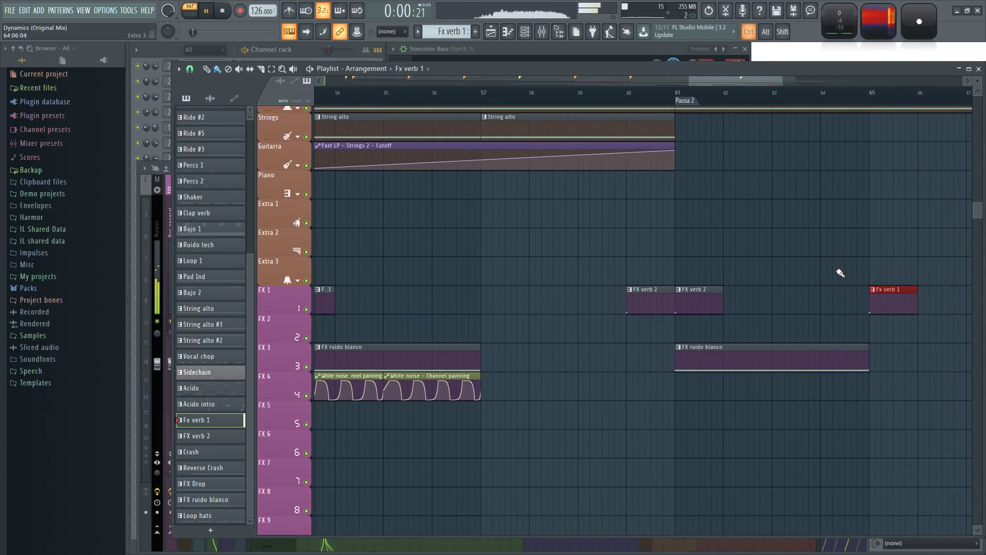
Step: Place a copy of the Riser Cymbal audio clip at bar 65 on the FX 5 track
scroll(840, 273, "down", 3, "ctrl")
scroll(363, 297, "down", 2)
left_click(321, 294)
left_click(366, 317)
left_click(388, 299)
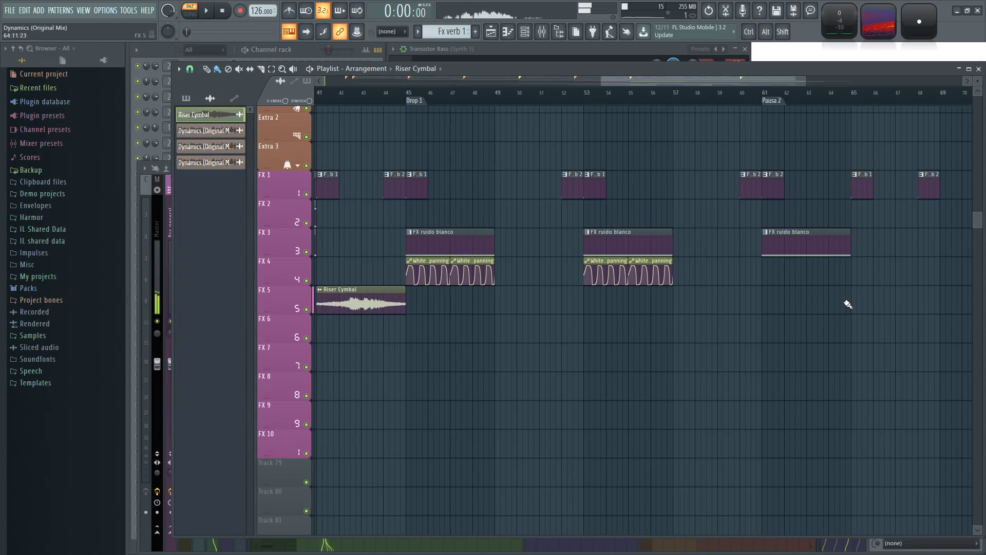
scroll(705, 384, "down", 2, "ctrl")
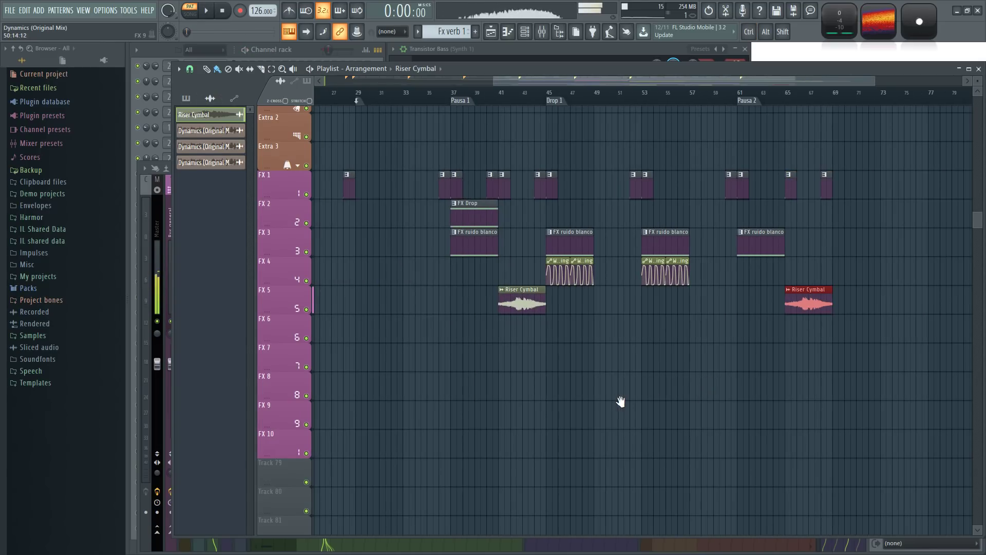
Step: Preview the FX Drop clip and add another FX Drop clip at bar 69 on the FX 2 track
left_click_drag(617, 401, 841, 352)
scroll(863, 359, "up", 4, "ctrl")
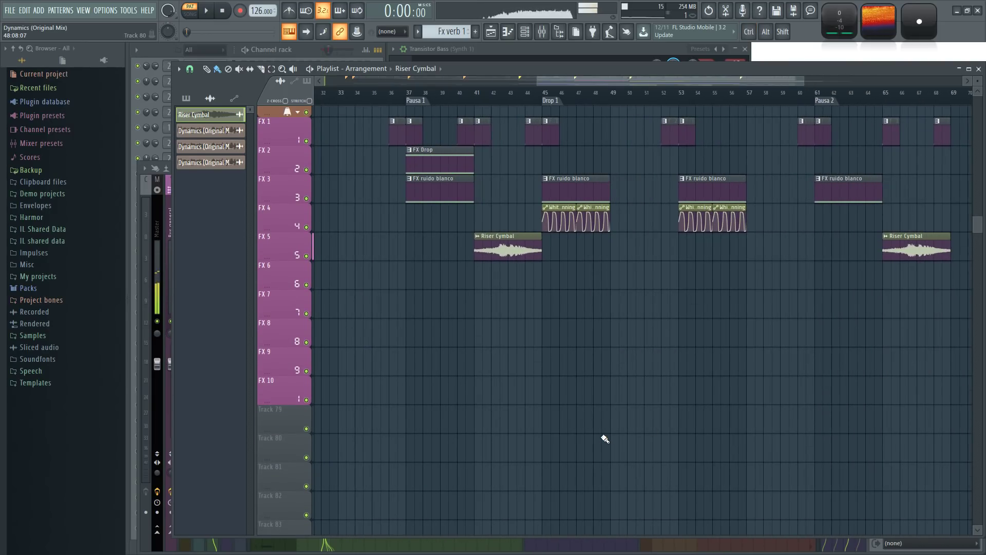
scroll(541, 362, "up", 3)
left_click(466, 260)
left_click_drag(558, 256, 471, 295)
right_click(324, 282)
left_click(377, 292)
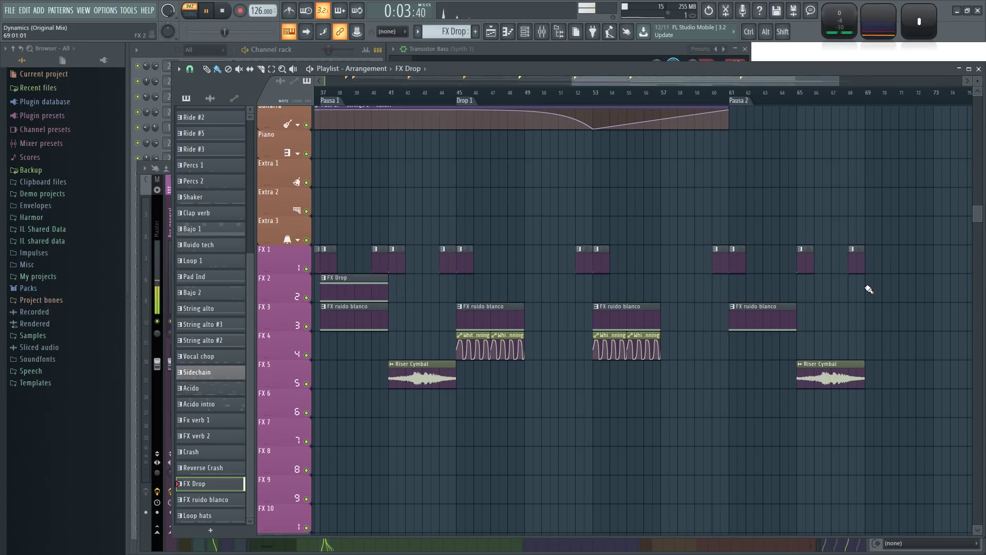
scroll(905, 327, "down", 2)
left_click_drag(895, 199, 743, 253)
Step: Play the arrangement in song mode from bar 65 and save the project
left_click(667, 94)
key("l")
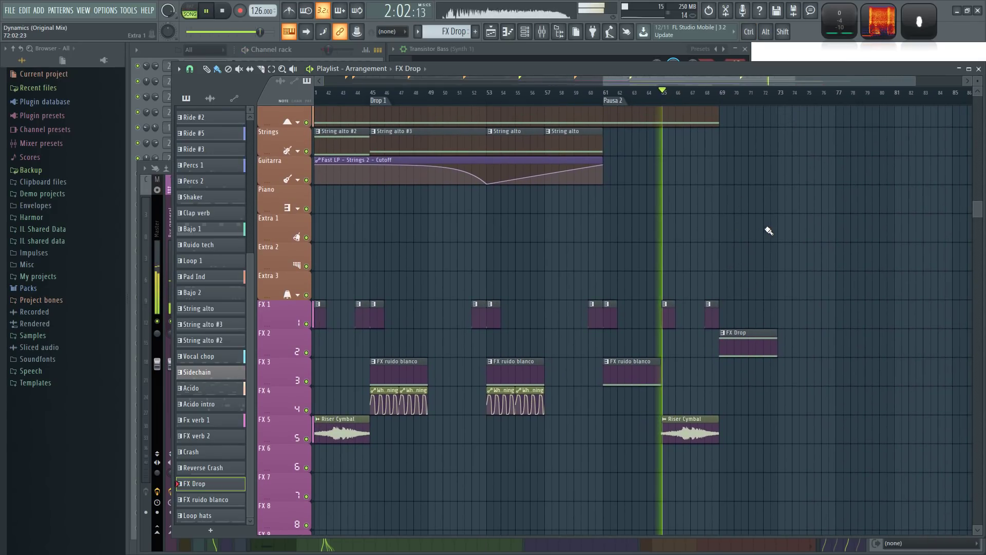
scroll(786, 231, "up", 2)
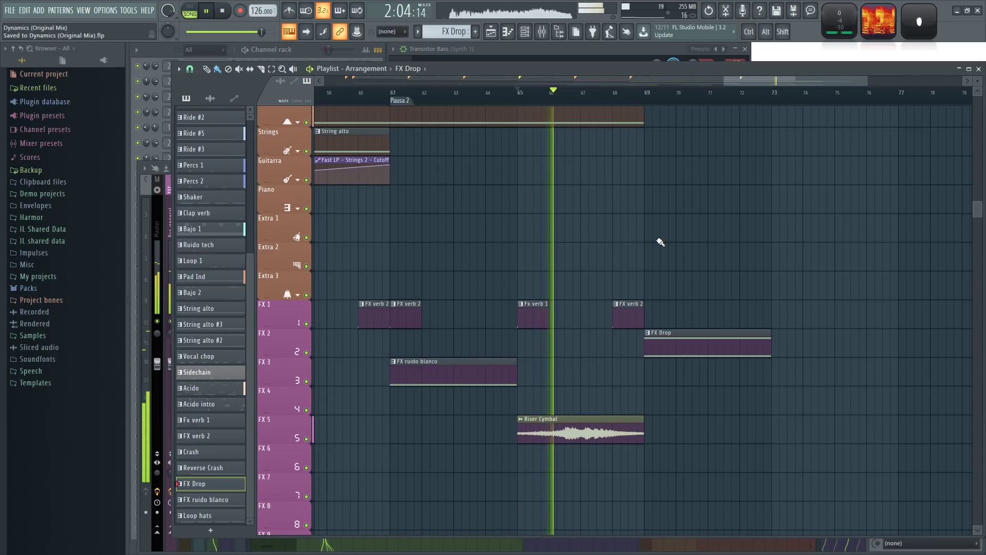
Step: Rearrange the FX 1 clips so Fx verb 1 falls on bar 61 and FX verb 2 on bar 64, leaving bar 65 empty
left_click_drag(445, 278, 639, 251)
mouse_move(577, 296)
left_mouse_down()
mouse_move(676, 295)
mouse_move(568, 296)
left_mouse_up()
left_click_drag(830, 222, 637, 195)
Step: Add an FX ruido blanco clip at bar 69 on the FX 3 track, under the FX Drop clip
left_click(444, 331)
left_click(625, 332)
left_click(612, 94)
left_click_drag(674, 187, 767, 123)
scroll(765, 123, "down", 3)
scroll(453, 332, "up", 2)
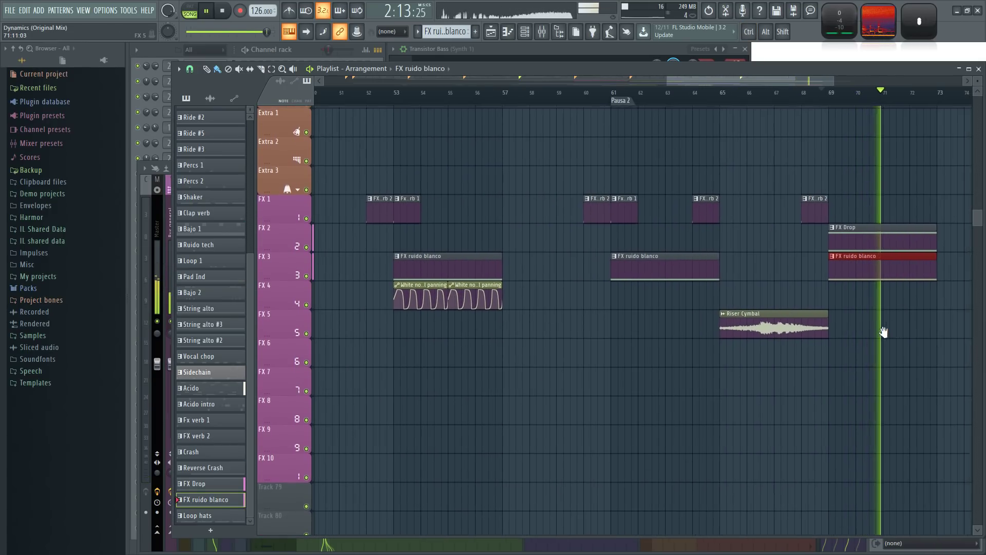
Step: Review the drum, bass, voice and lead tracks around Pausa 2 and across the whole arrangement
scroll(879, 360, "up", 5)
scroll(874, 393, "up", 8)
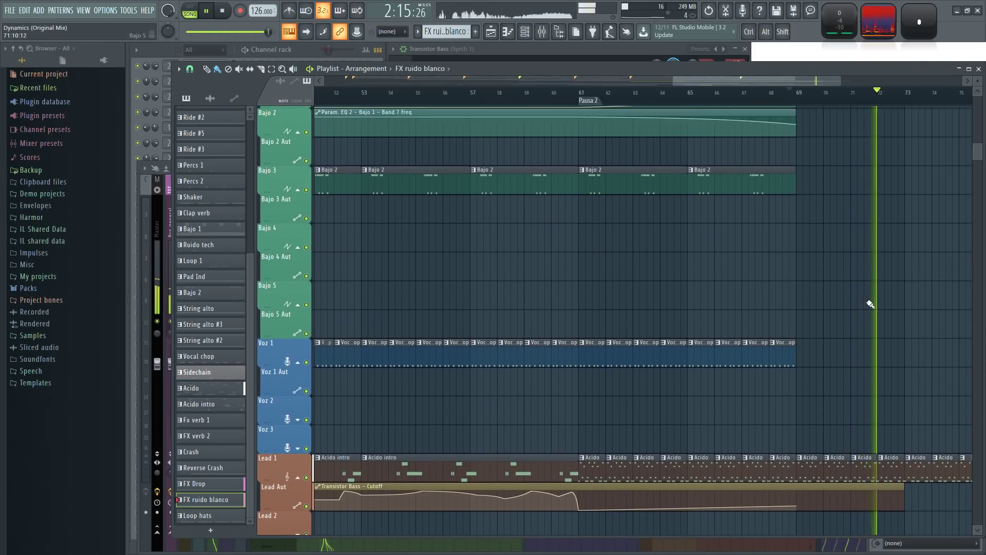
scroll(875, 313, "down", 3)
left_click_drag(906, 327, 777, 350)
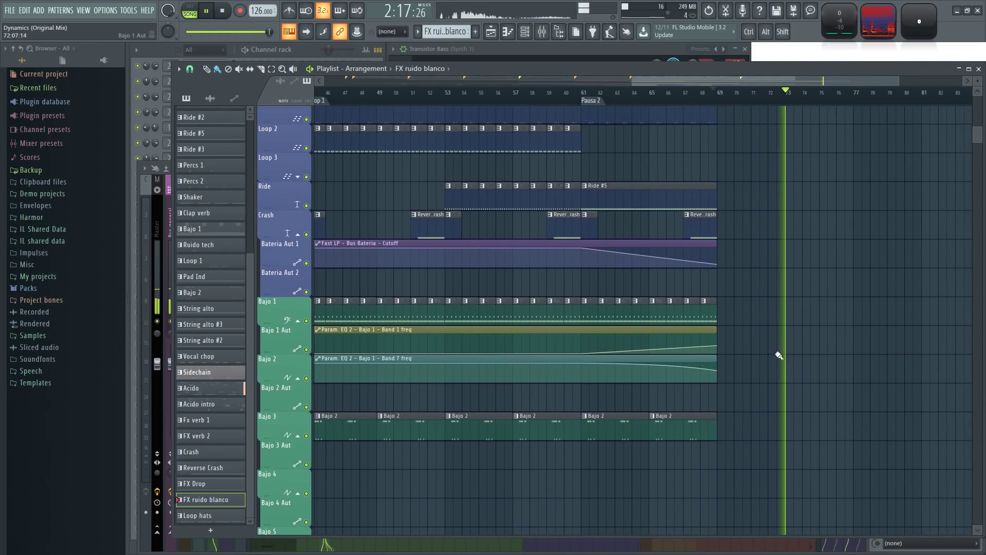
scroll(761, 361, "up", 1)
scroll(761, 360, "up", 1)
scroll(766, 350, "down", 3)
scroll(837, 337, "down", 4)
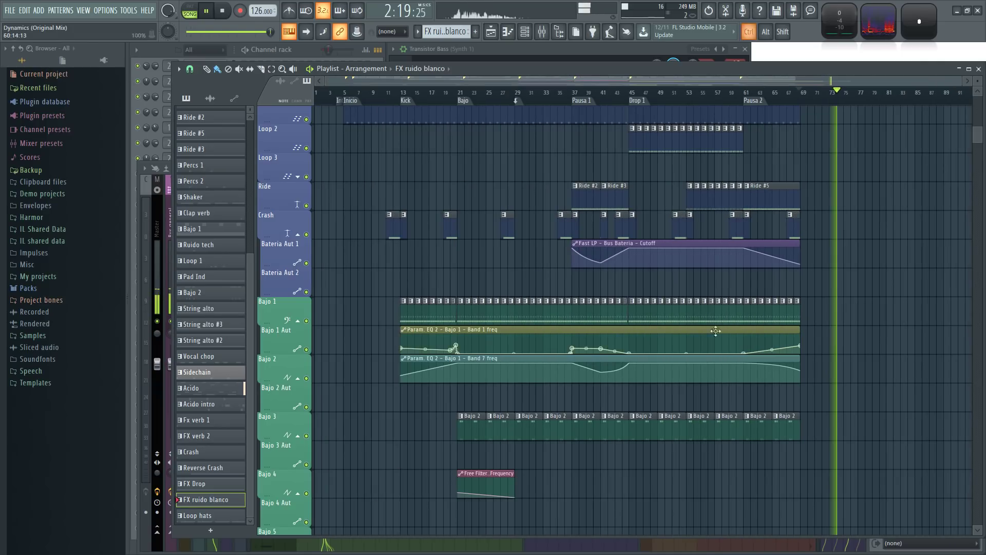
Step: Play the song from bar 41 and from the Pausa 1 marker to examine how its drum tracks are arranged
scroll(616, 226, "up", 5)
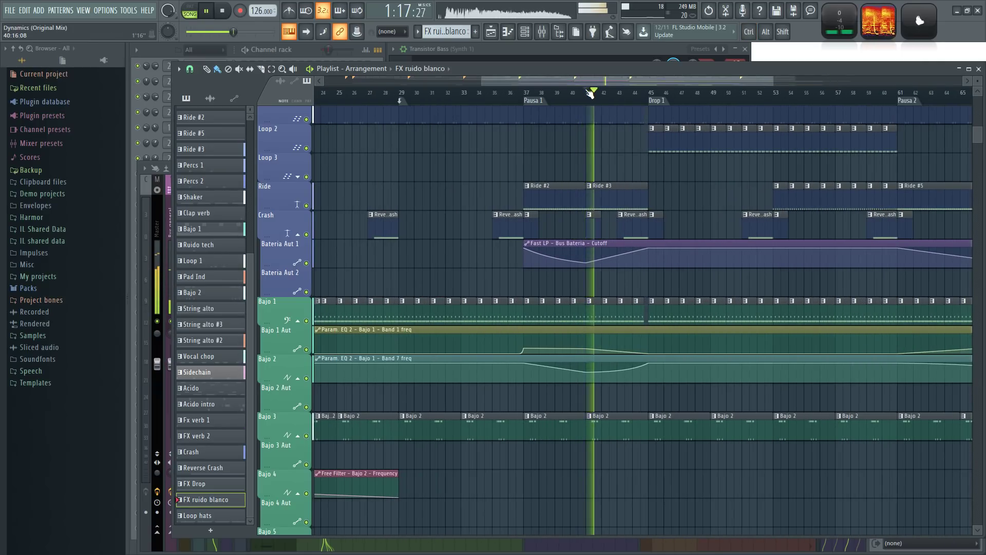
scroll(565, 193, "down", 3)
scroll(581, 198, "up", 3)
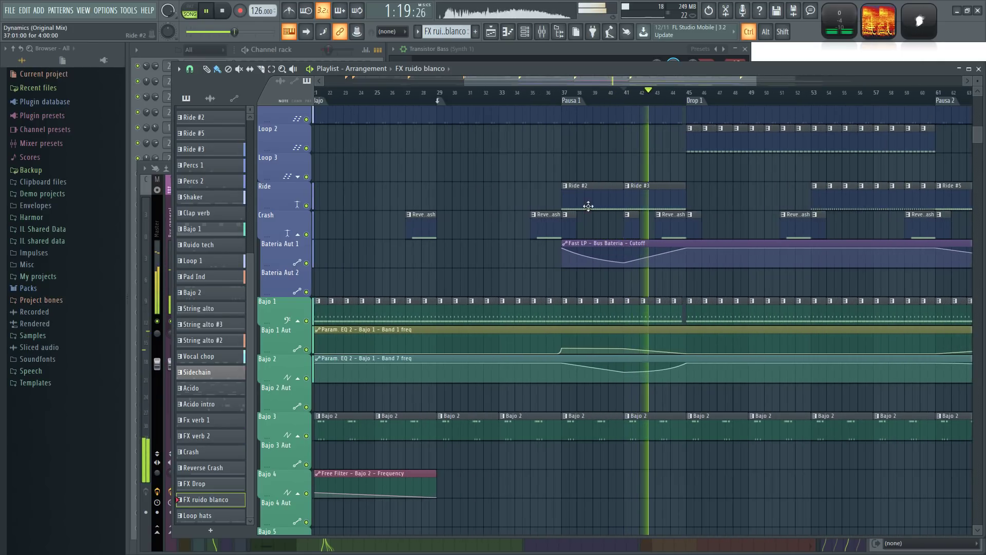
scroll(584, 196, "up", 4)
left_click(583, 103)
scroll(573, 194, "up", 4)
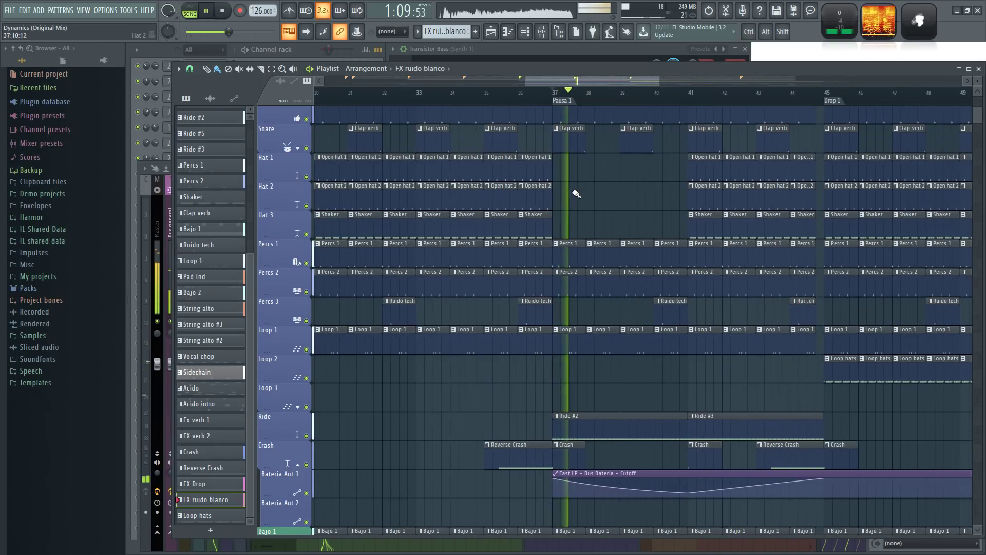
Step: Solo the Percs 1 track and the Percs 2 track in turn to hear them, and restore all tracks
key("space")
left_click(306, 263, "ctrl")
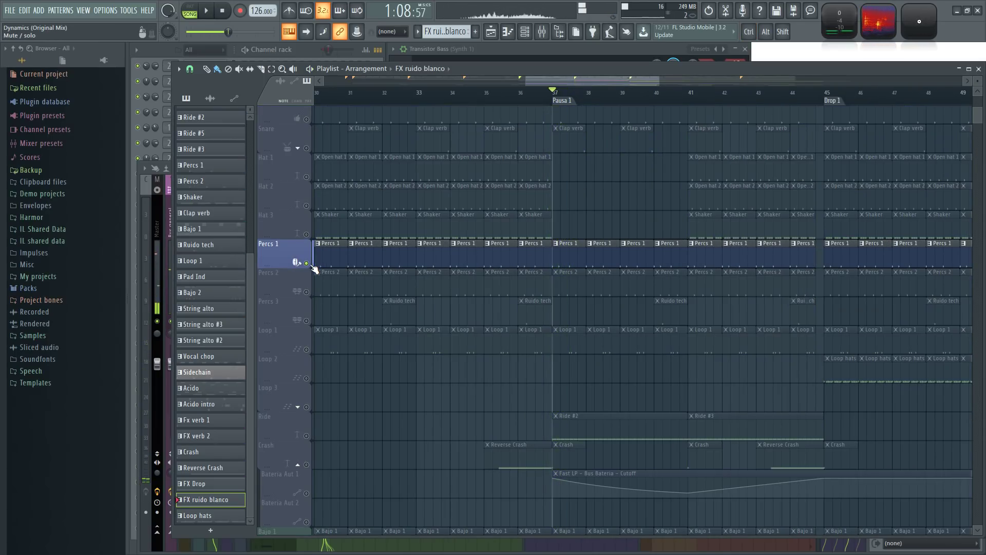
key("space")
left_click(306, 292, "ctrl")
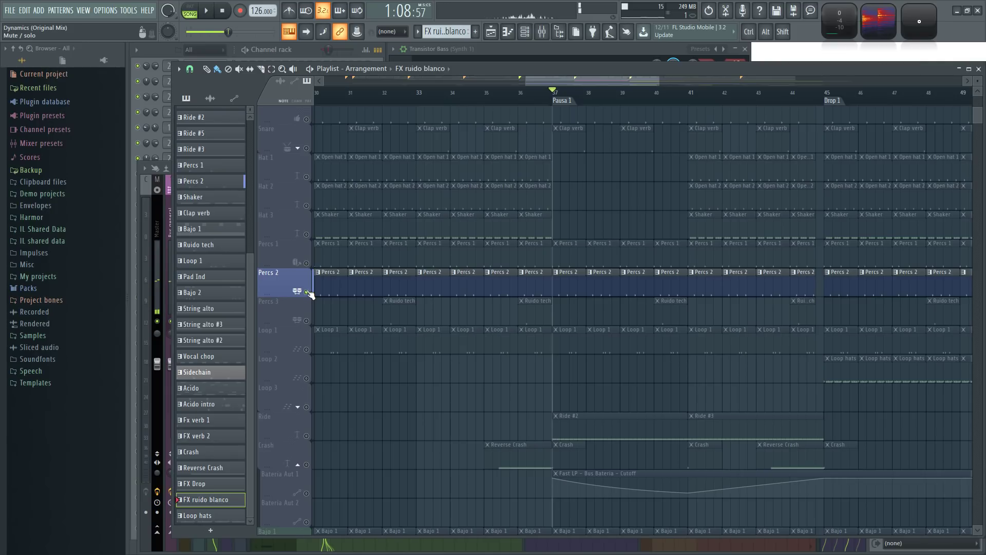
left_click(308, 292, "ctrl")
Step: Copy the Percs 1 and Percs 2 clips of bars 37 to 40 and paste them starting at bar 69
left_click_drag(584, 233, 665, 276)
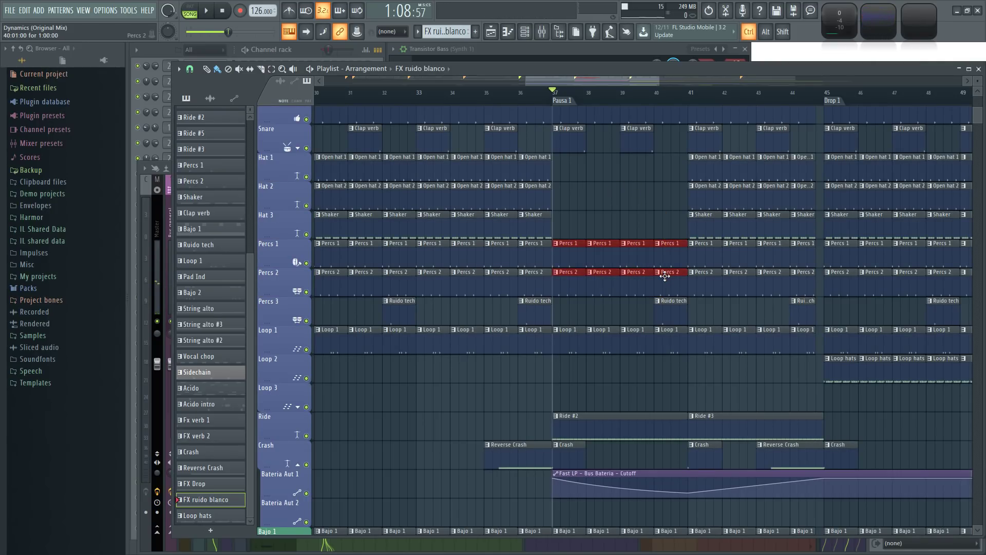
scroll(658, 265, "down", 3, "ctrl")
left_click_drag(919, 222, 678, 229)
scroll(623, 255, "up", 4, "ctrl")
left_click_drag(666, 284, 602, 285)
key("ctrl+v")
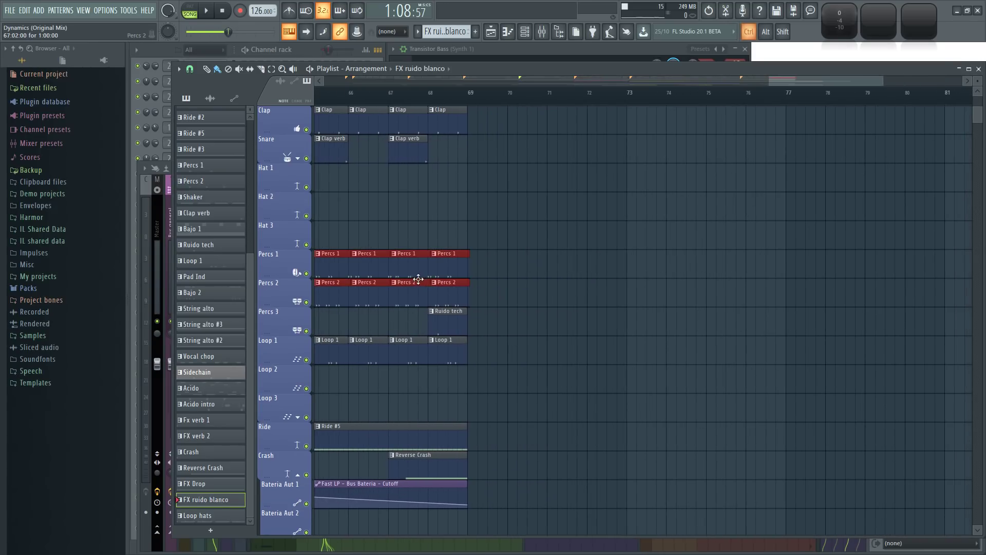
scroll(473, 279, "up", 2, "ctrl")
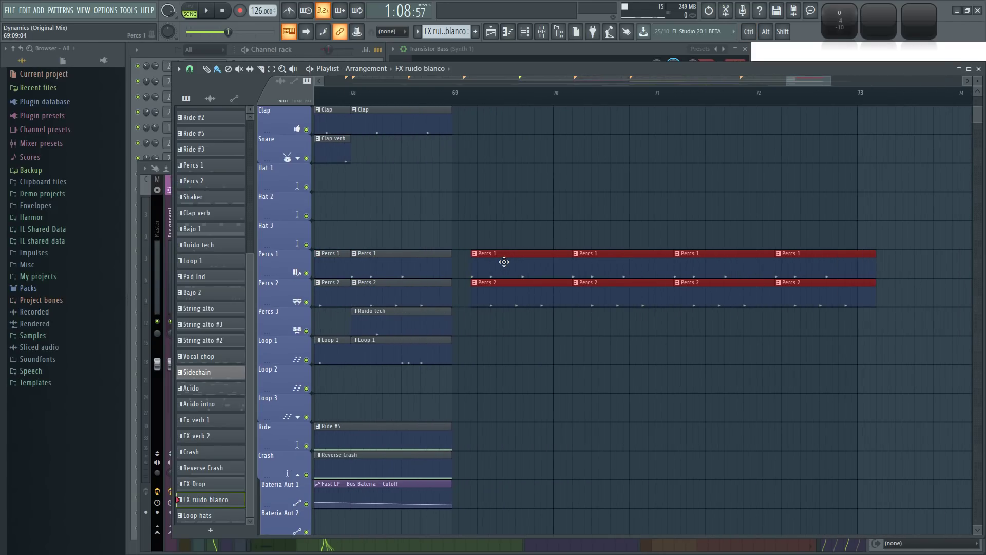
scroll(529, 172, "down", 3, "ctrl")
Step: Add Clap verb clips at bars 69 and 71 on the Snare track
scroll(430, 97, "up", 4)
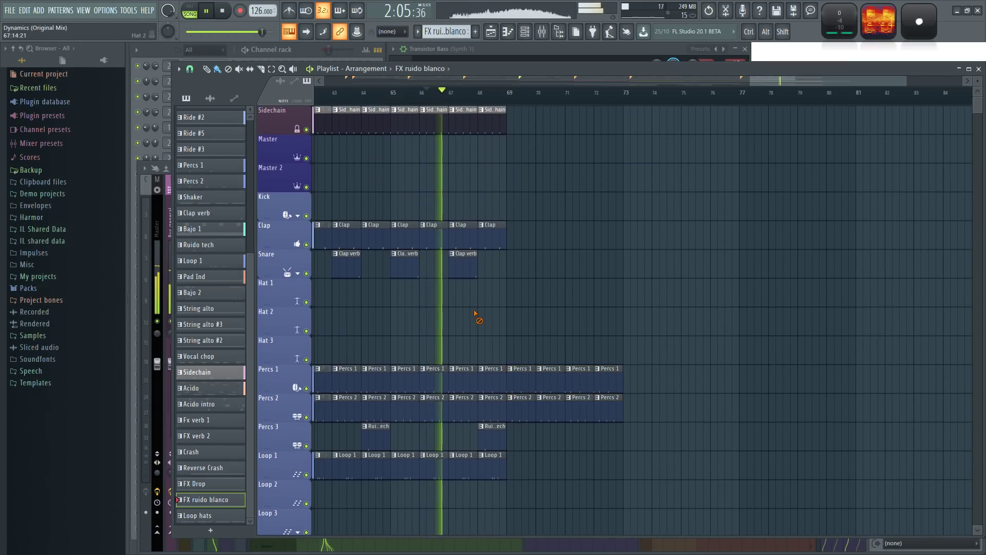
scroll(461, 264, "up", 2, "ctrl")
left_click(462, 266)
left_click_drag(559, 320, 709, 311)
left_click(689, 257)
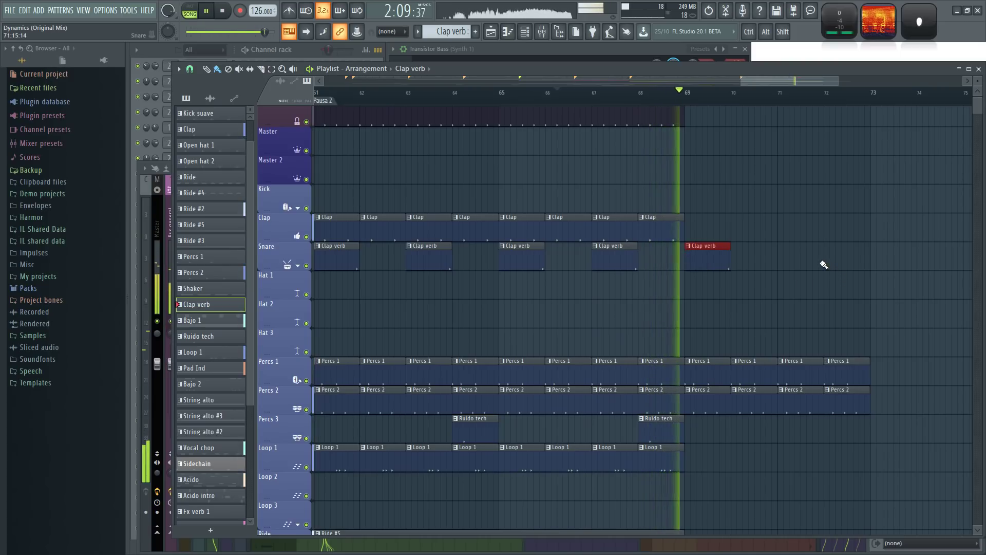
left_click(781, 261)
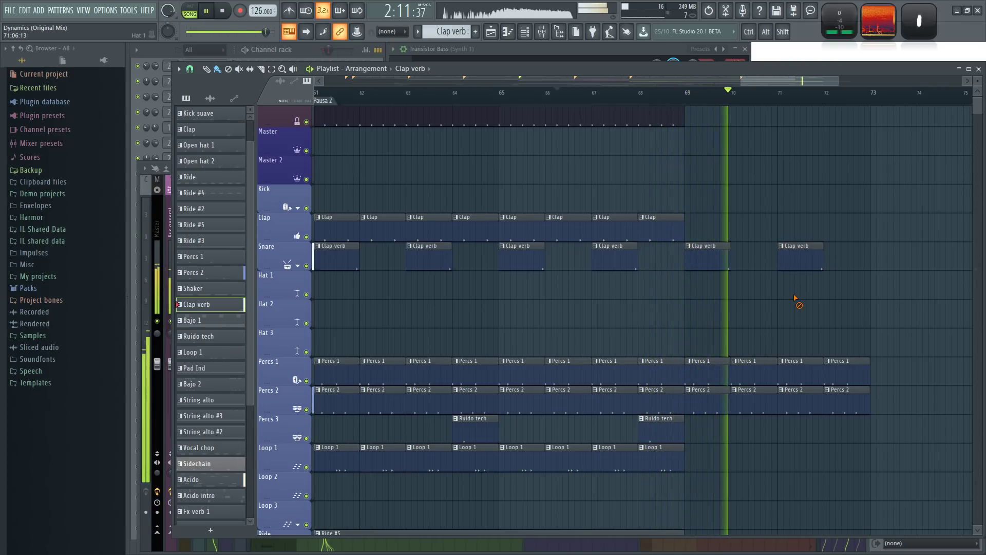
Step: Inspect the drum layers in the Pausa 1 section and play the song from bar 37 as a reference
scroll(777, 314, "down", 2, "ctrl")
scroll(776, 313, "down", 3, "ctrl")
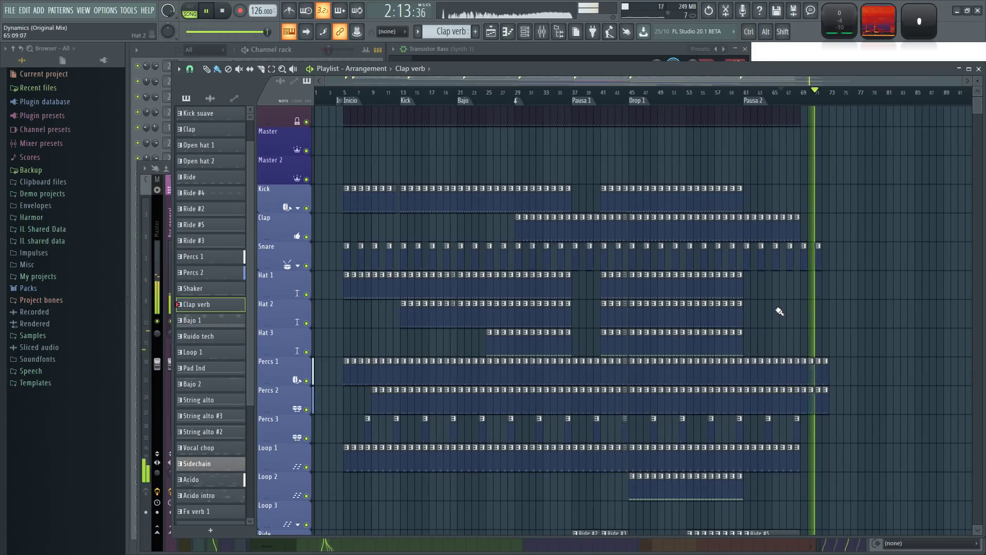
scroll(586, 489, "down", 7)
scroll(593, 218, "up", 2, "ctrl")
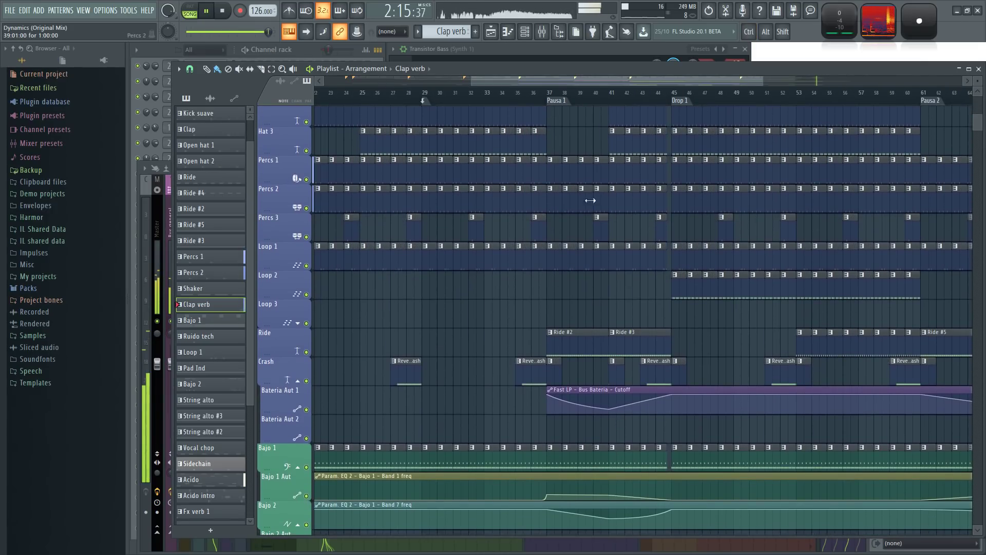
left_click_drag(618, 307, 609, 304)
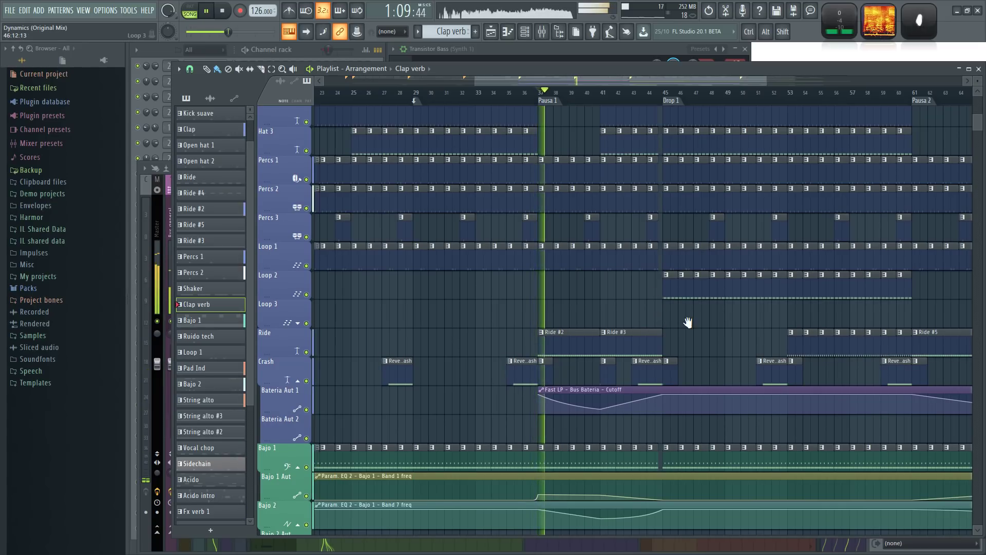
Step: Preview the Ride #4 pattern on its own and stop playback
left_click_drag(689, 322, 476, 300)
scroll(738, 283, "up", 2, "ctrl")
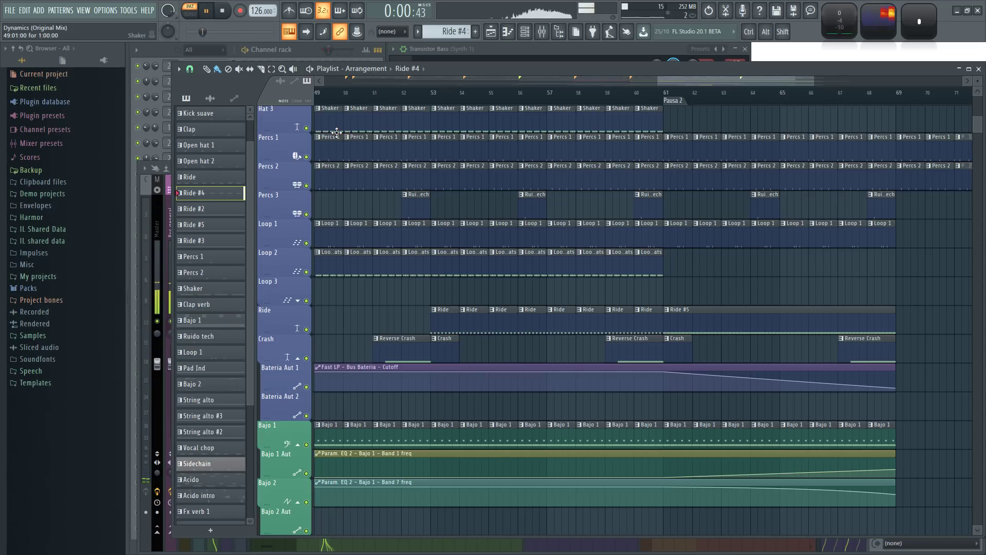
key("space")
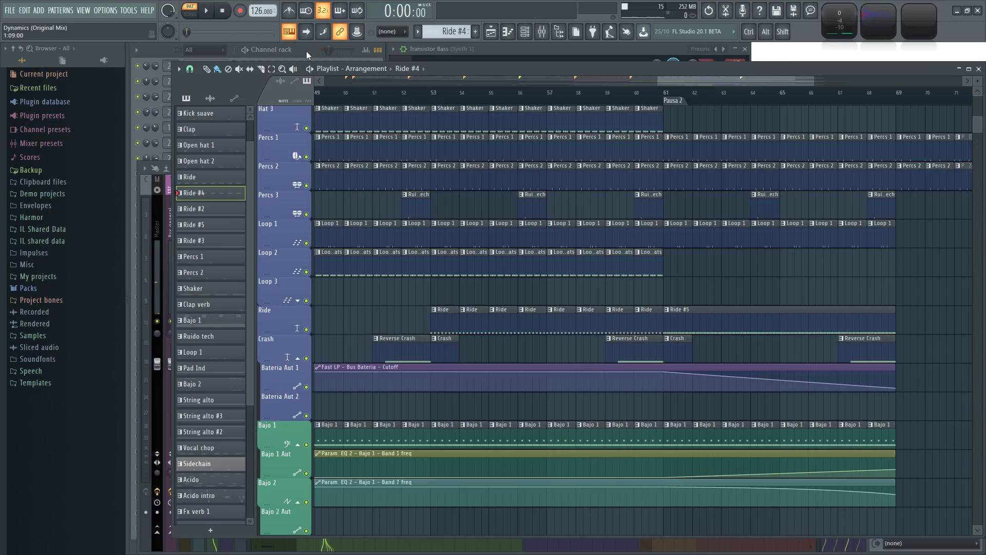
Step: Play the song from bar 67 in song mode to hear the transition into bar 69
left_click(840, 94)
key("space")
left_click_drag(917, 298, 753, 283)
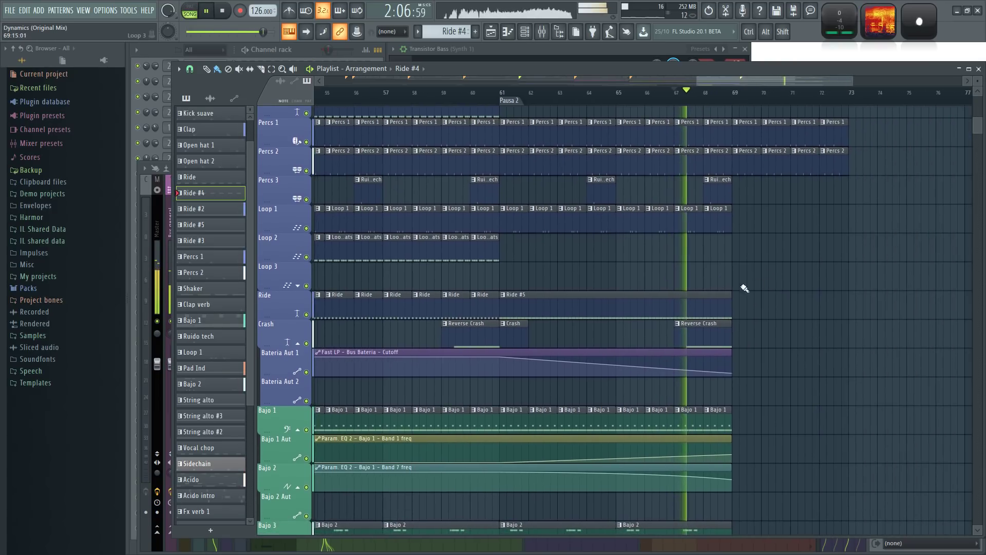
Step: Examine the Ride #5 pattern's notes and velocities in the piano roll, and close the editor
double_click(605, 308)
left_click(201, 414)
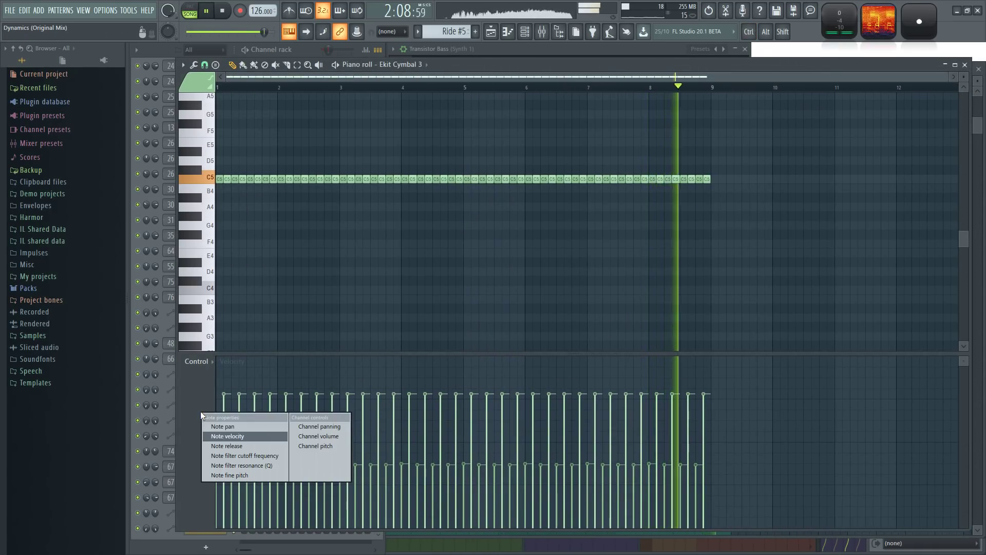
left_click(506, 261)
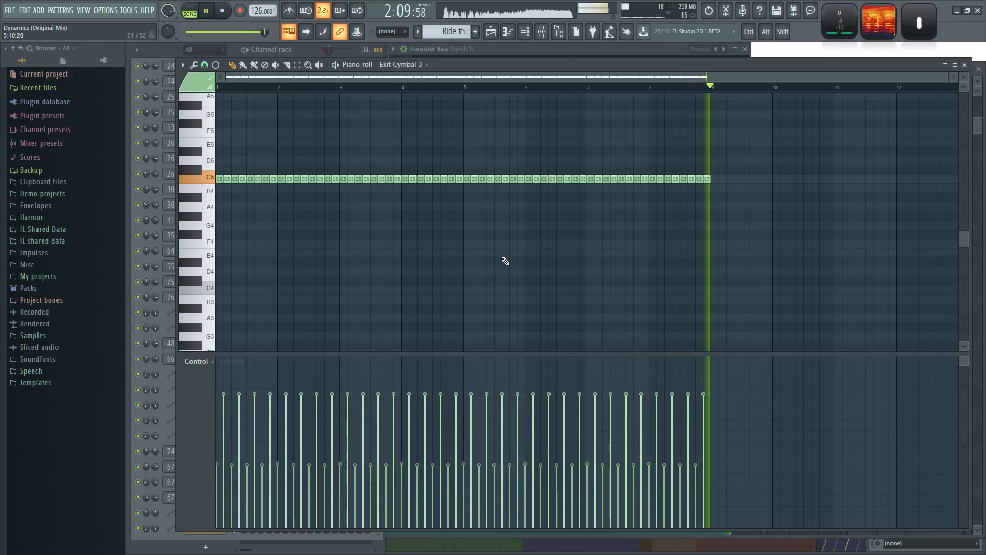
left_click(965, 65)
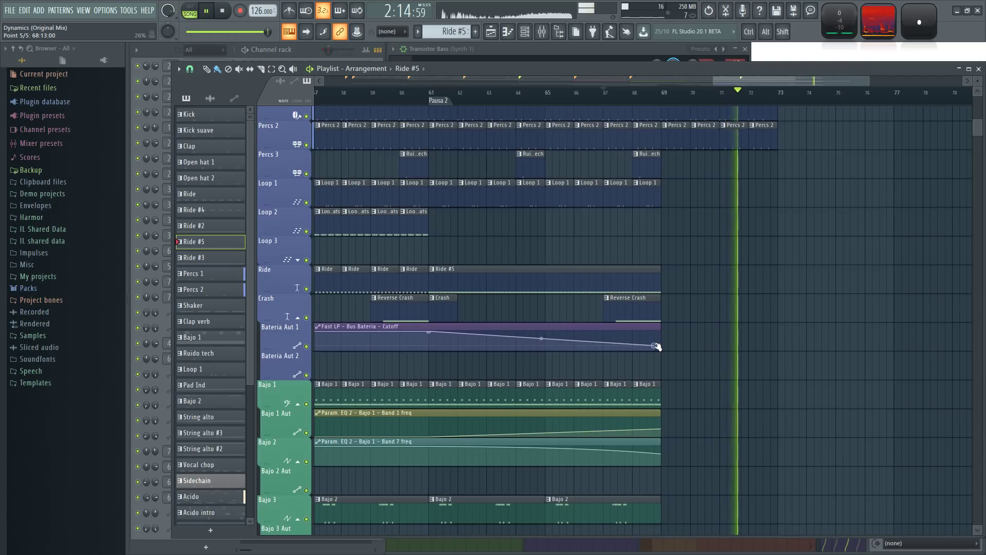
Step: Extend the drum bus cutoff automation clip on Bateria Aut 1 to bar 73 and add a rising point at bar 69, about 68%
left_click_drag(660, 344, 774, 336)
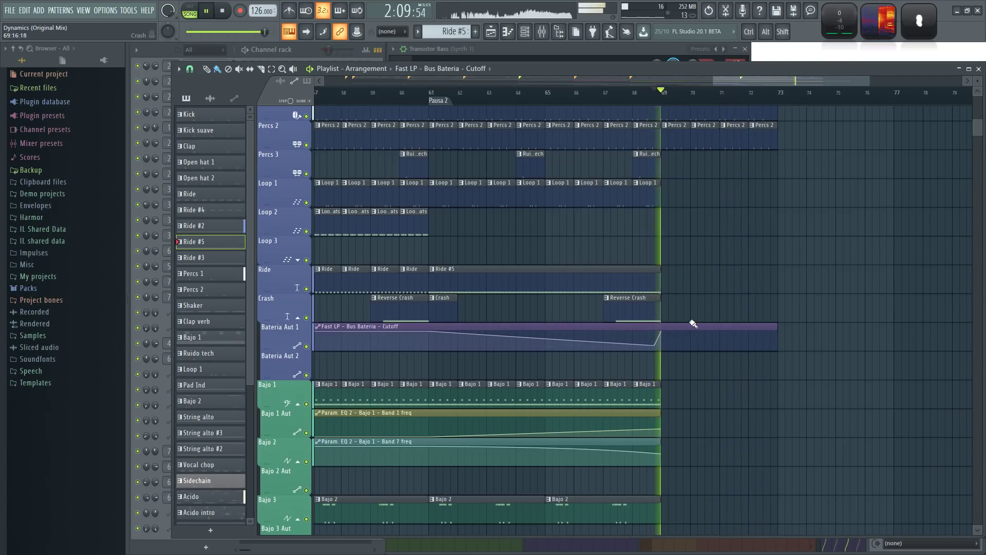
left_click_drag(663, 343, 666, 338)
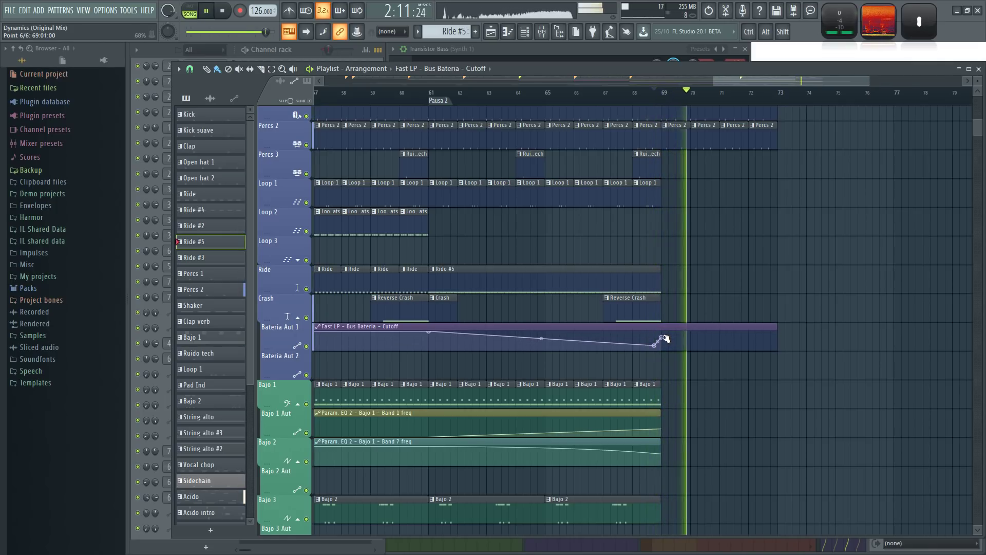
Step: Review the whole arrangement, play the Kick section from bar 13 as a reference, and stop playback
scroll(757, 397, "down", 2)
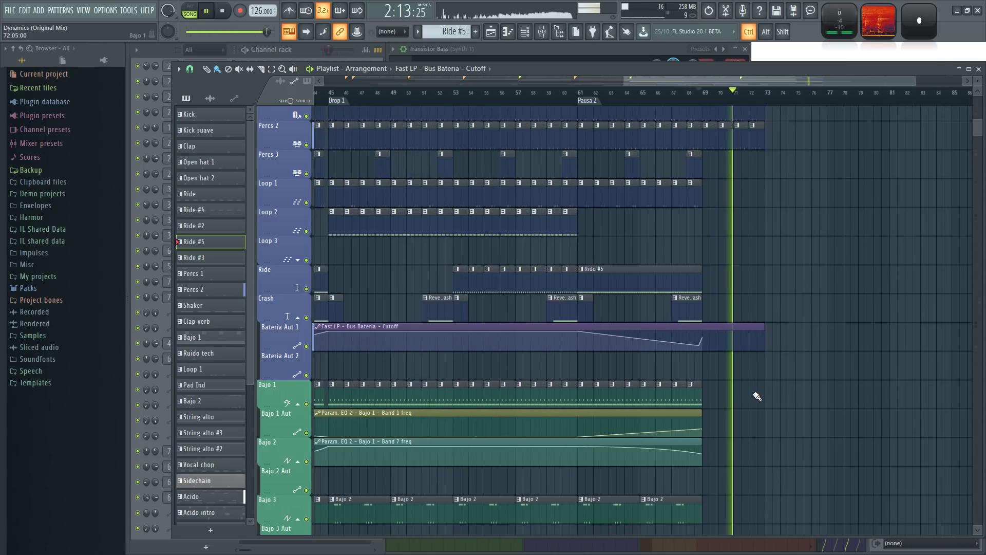
scroll(805, 387, "down", 3)
scroll(862, 417, "down", 1)
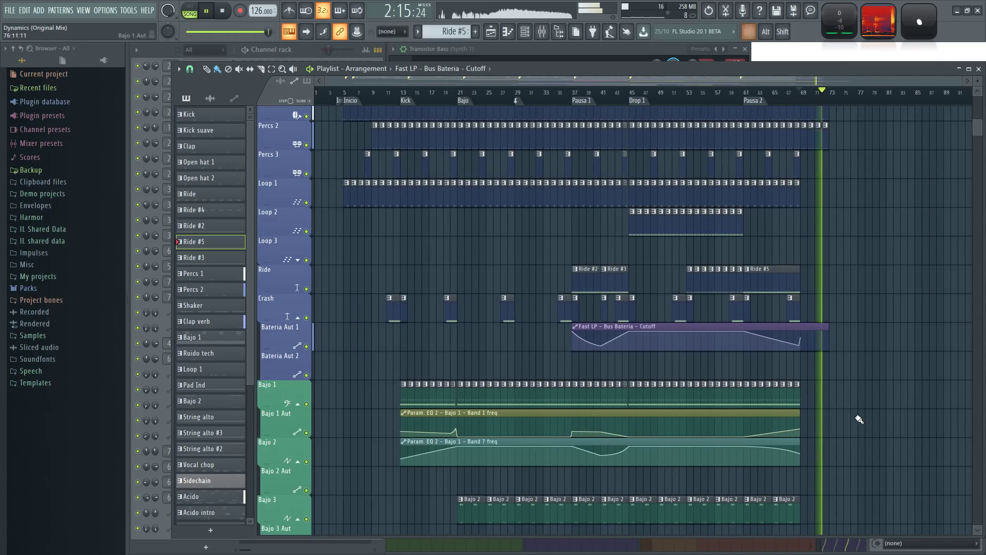
scroll(401, 360, "up", 2)
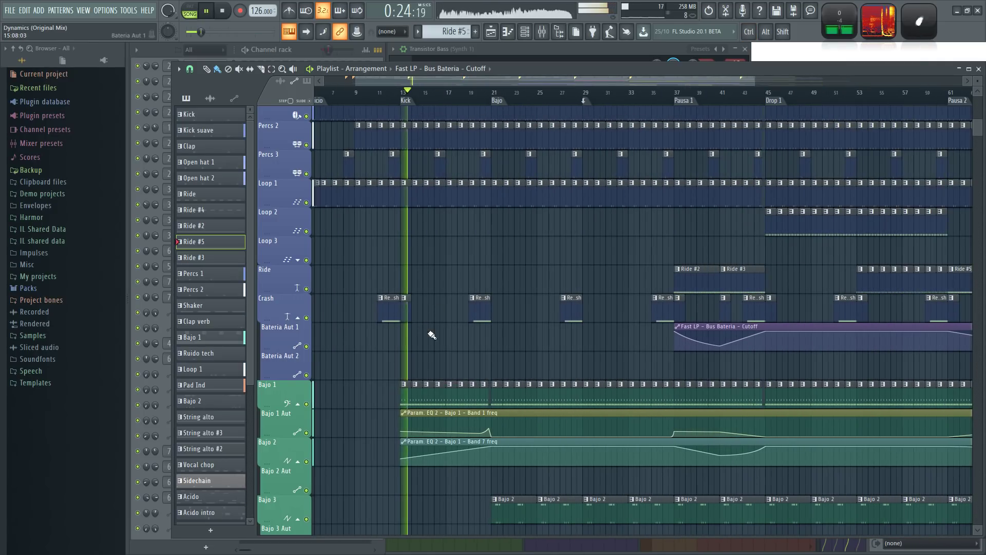
scroll(436, 370, "up", 2)
scroll(467, 369, "down", 4)
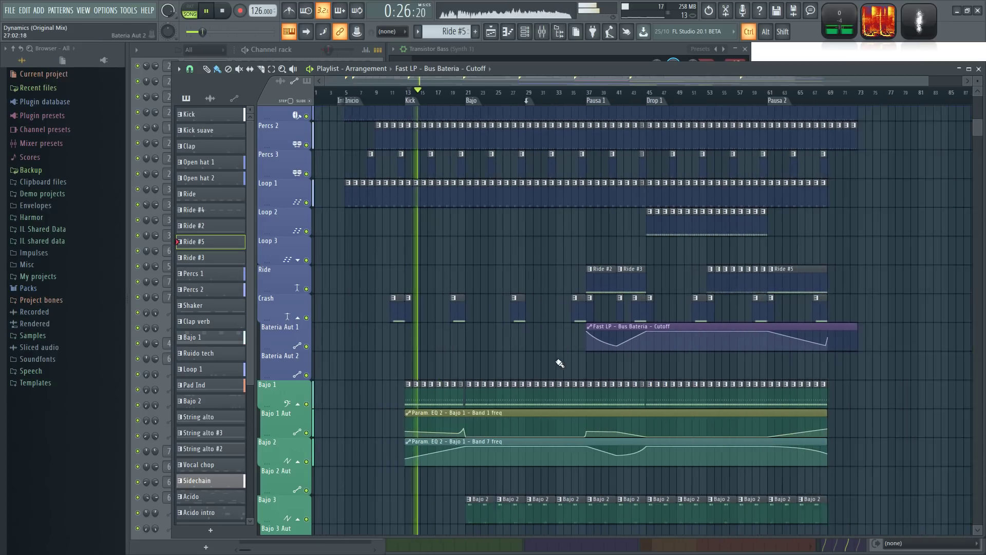
scroll(851, 384, "up", 9)
key("space")
Step: Add four Bajo 1 clips over bars 69 to 72 on the Bajo 1 track and play the transition into bar 69
scroll(698, 430, "down", 5)
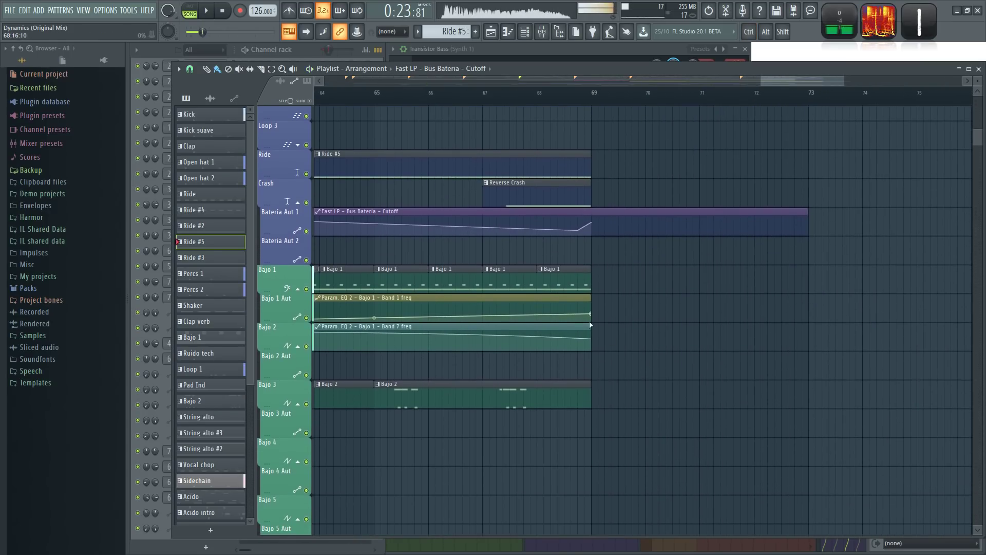
left_click(570, 282)
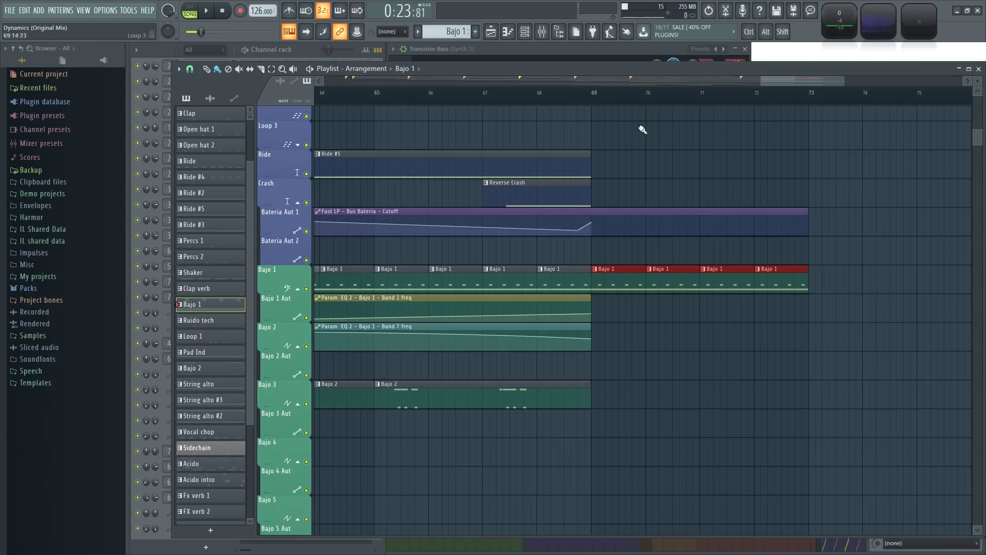
key("space")
scroll(734, 339, "down", 4)
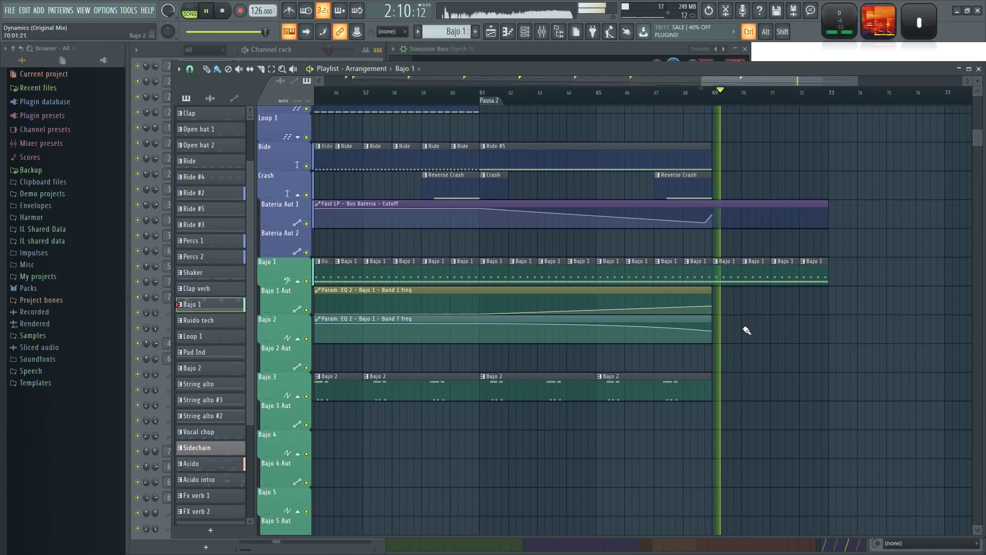
scroll(832, 340, "down", 1)
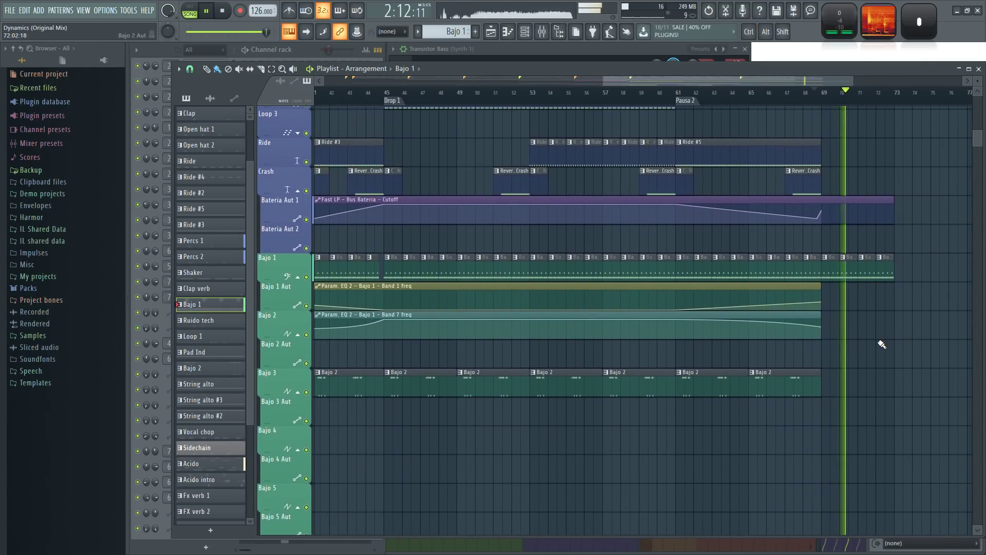
Step: Continue the Sidechain clips over bars 69 to 72 and play the song from bar 67
scroll(892, 346, "up", 14)
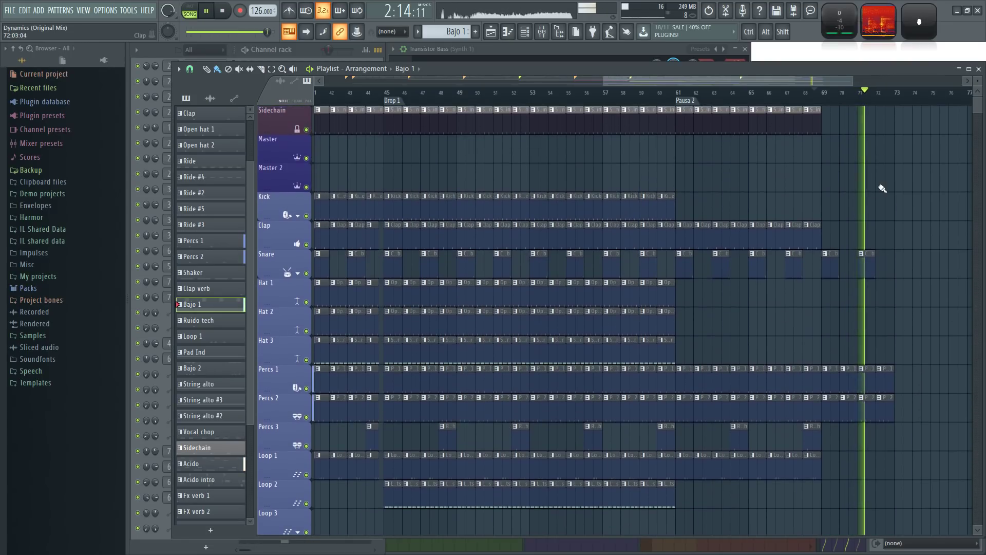
left_click(811, 120)
left_click_drag(828, 120, 893, 121)
left_click(632, 93)
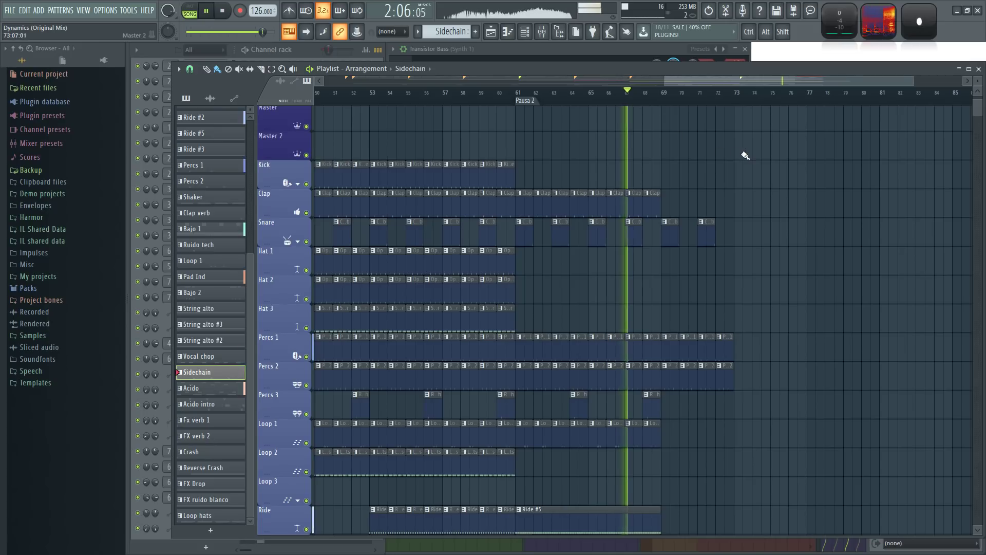
Step: Extend the Fast LP - Voz 1 - Cutoff automation clip on the Voz 1 Aut track to bar 73
scroll(771, 160, "down", 14)
scroll(778, 167, "down", 2)
scroll(706, 280, "up", 2)
scroll(696, 308, "down", 5)
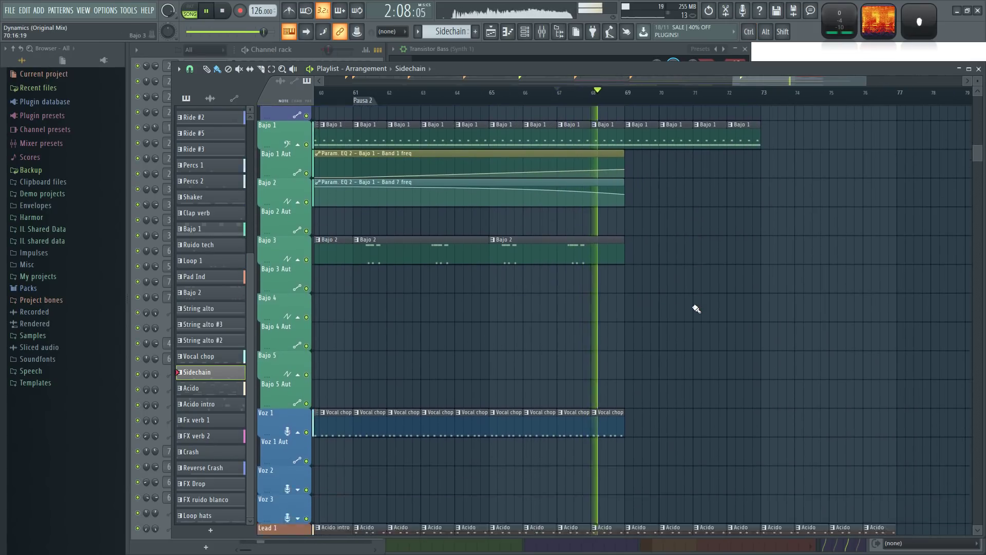
scroll(748, 291, "down", 4)
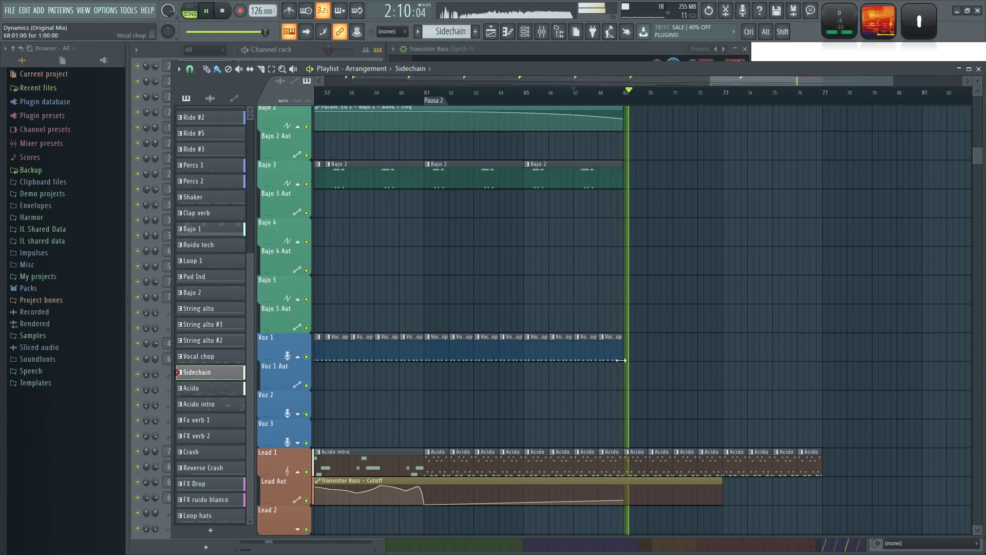
scroll(675, 378, "down", 2)
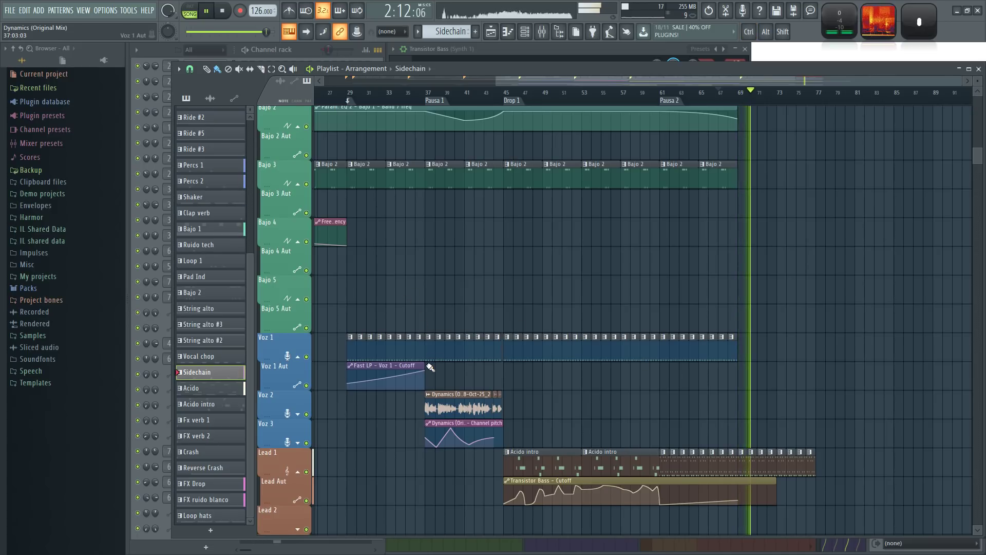
left_click_drag(424, 365, 755, 367)
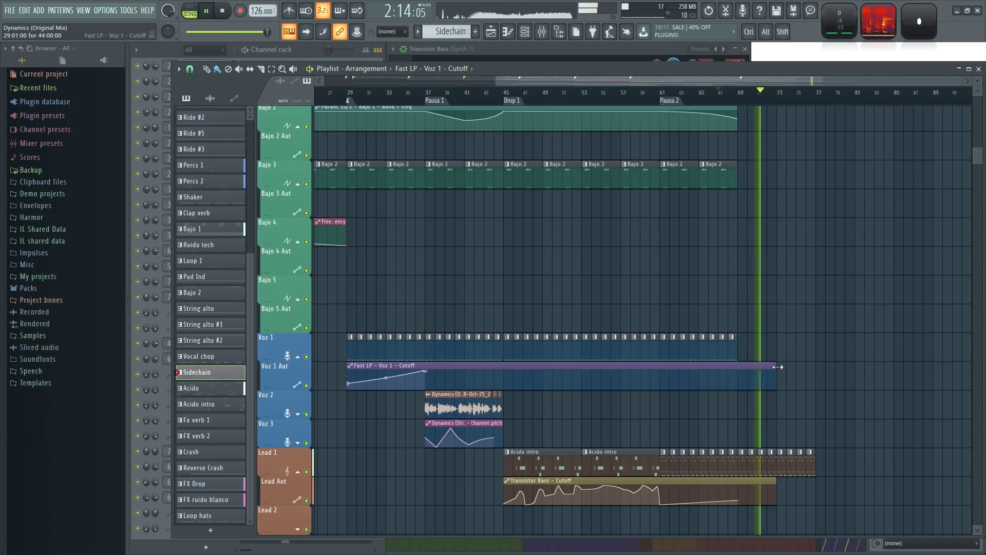
Step: Continue the Vocal chop clips over bars 69 to 72 and make the Voz 1 cutoff automation fall from bar 61 to bar 69
key("space")
left_click(732, 348)
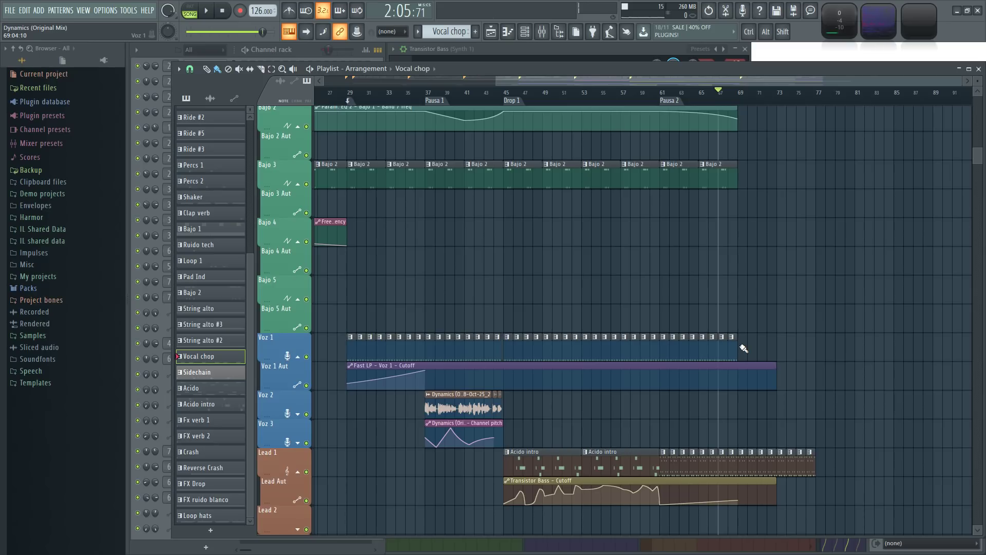
left_click_drag(679, 384, 716, 355)
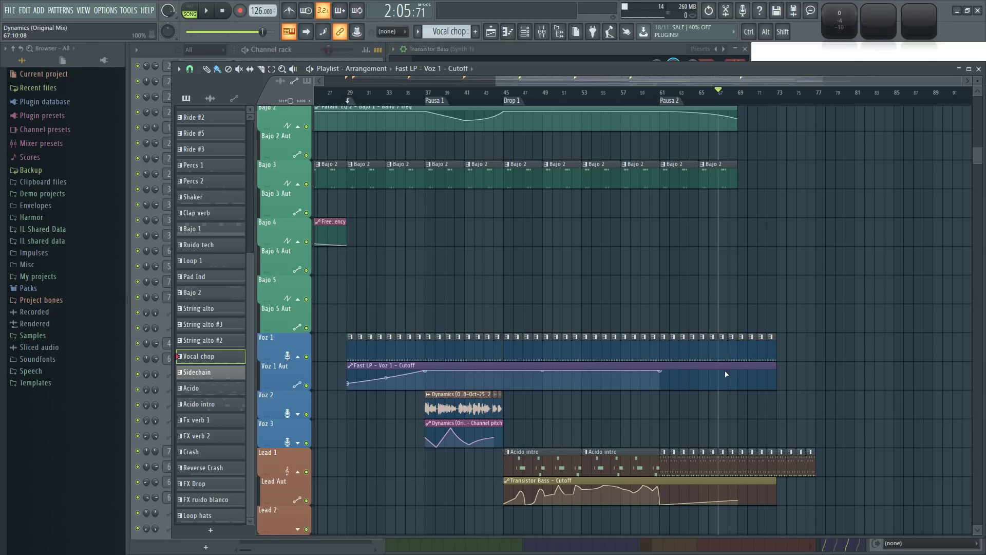
scroll(729, 132, "up", 2)
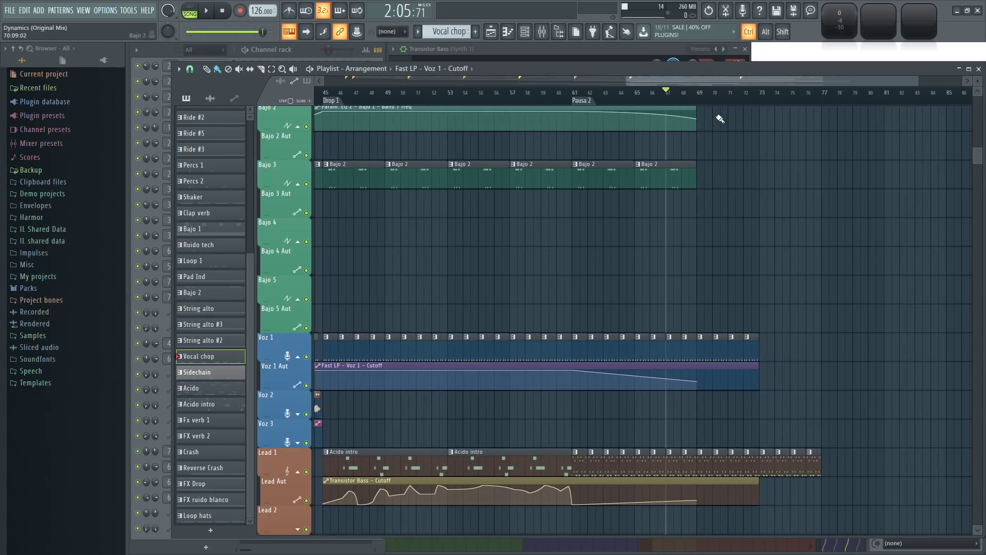
Step: Play the transition into bar 69 and continue the Vocal chop clips over bars 73 to 76 on Voz 1
left_click_drag(852, 262, 717, 227)
left_click_drag(621, 207, 621, 236)
right_click(633, 300)
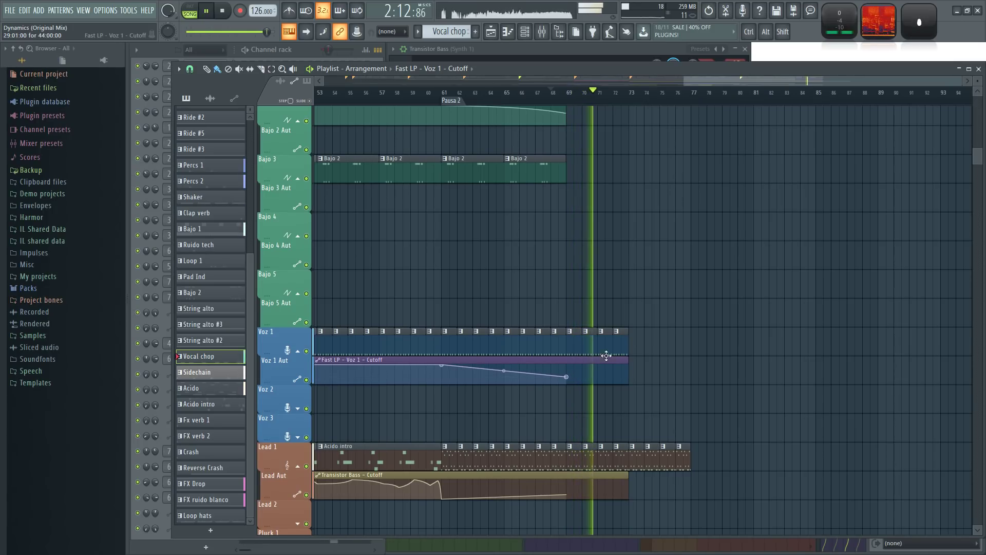
right_click(668, 282)
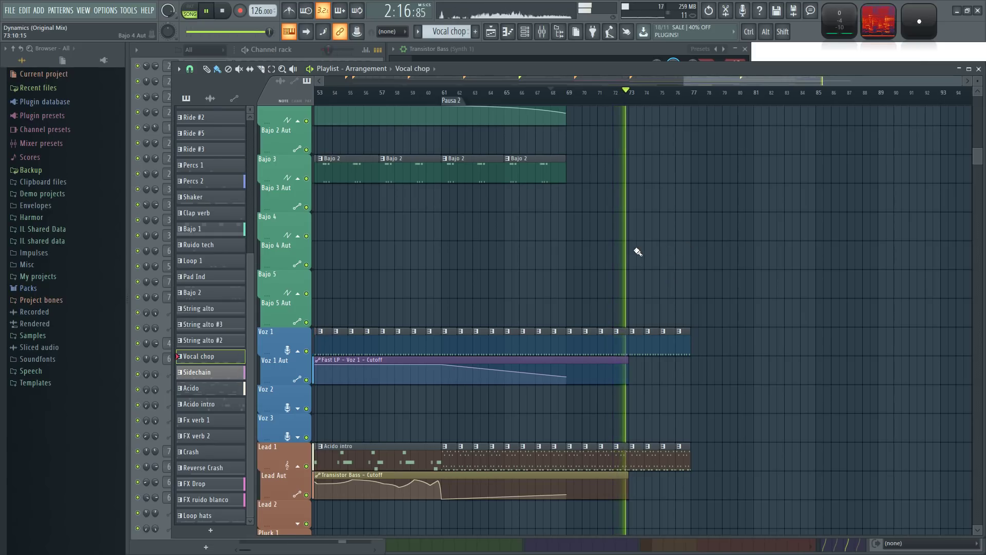
Step: Duplicate the Percs 1 and Percs 2 clips of bars 69 to 72 onto bars 73 to 76 and replay from bar 67
scroll(636, 260, "up", 5)
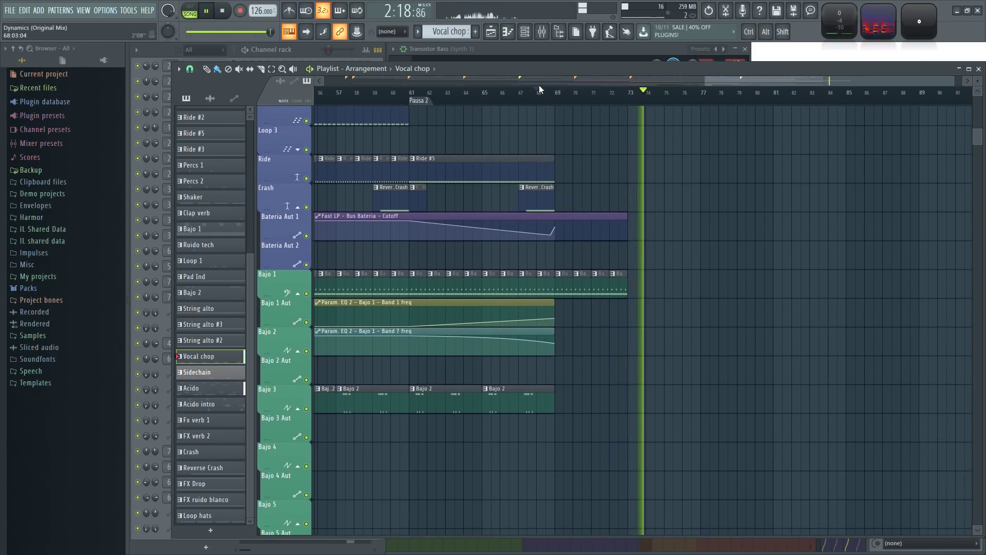
scroll(612, 439, "up", 5)
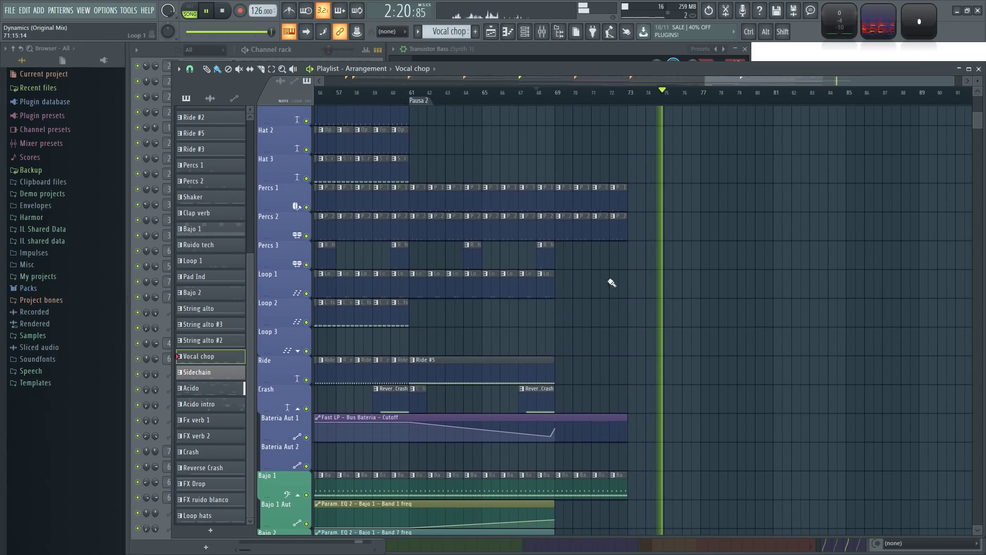
left_click(617, 206)
left_click_drag(669, 282, 568, 197)
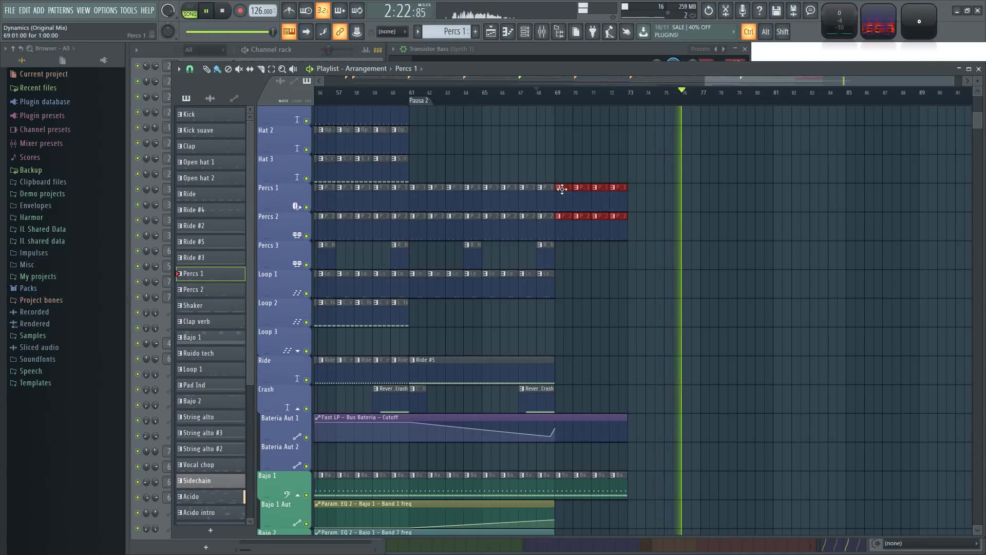
key("ctrl+b")
left_click(533, 97)
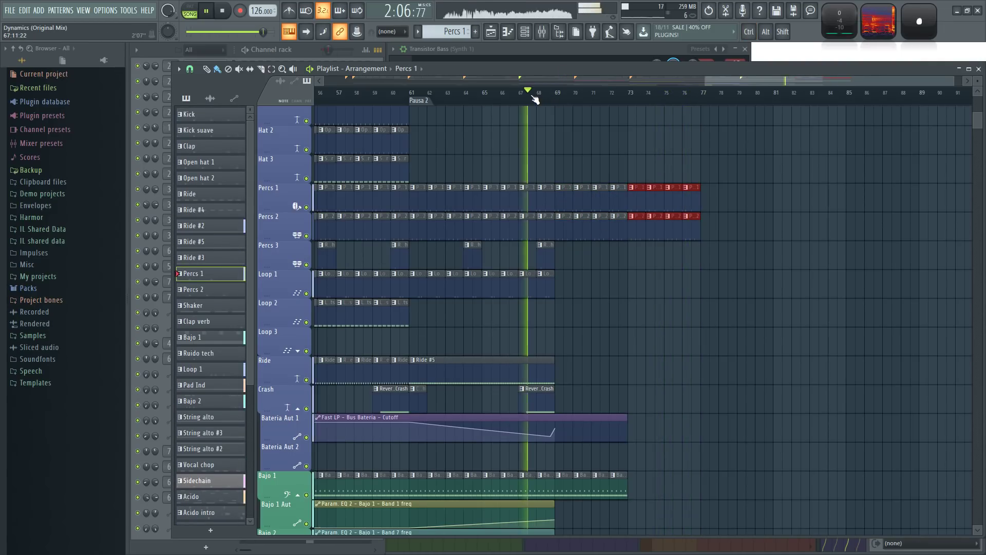
Step: Add a timeline marker named Speech at bar 69
right_click(556, 103)
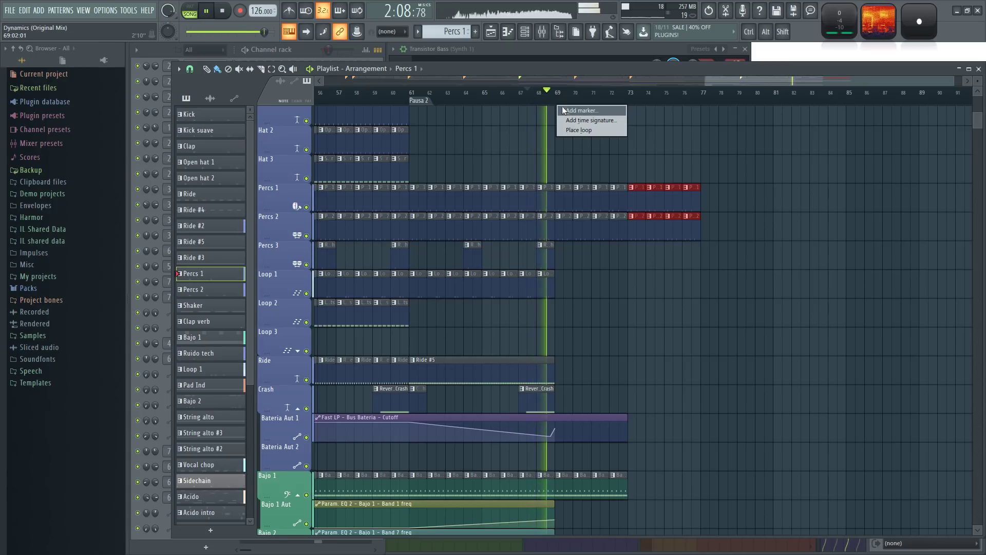
left_click(567, 110)
type("Speech")
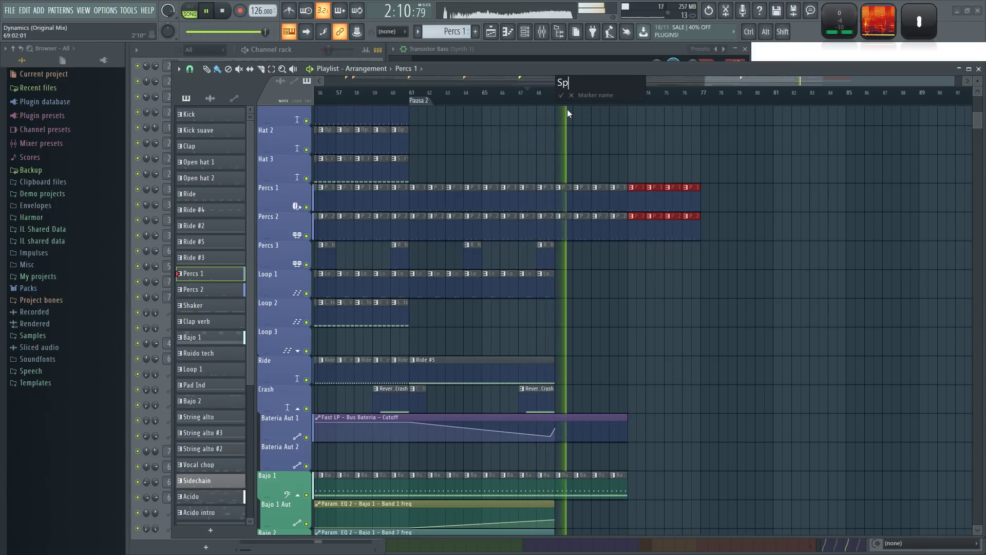
key("Return")
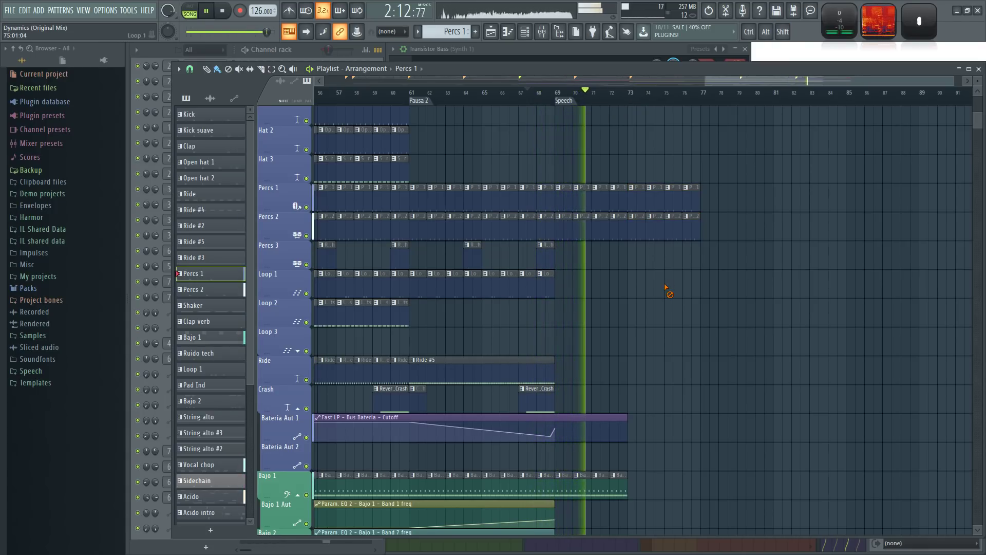
Step: Add Ruido tech clips at bars 72 and 76 on the Percs 3 track
scroll(622, 253, "down", 2)
scroll(621, 253, "up", 2)
left_click(530, 195)
left_click(626, 199)
left_click(724, 201)
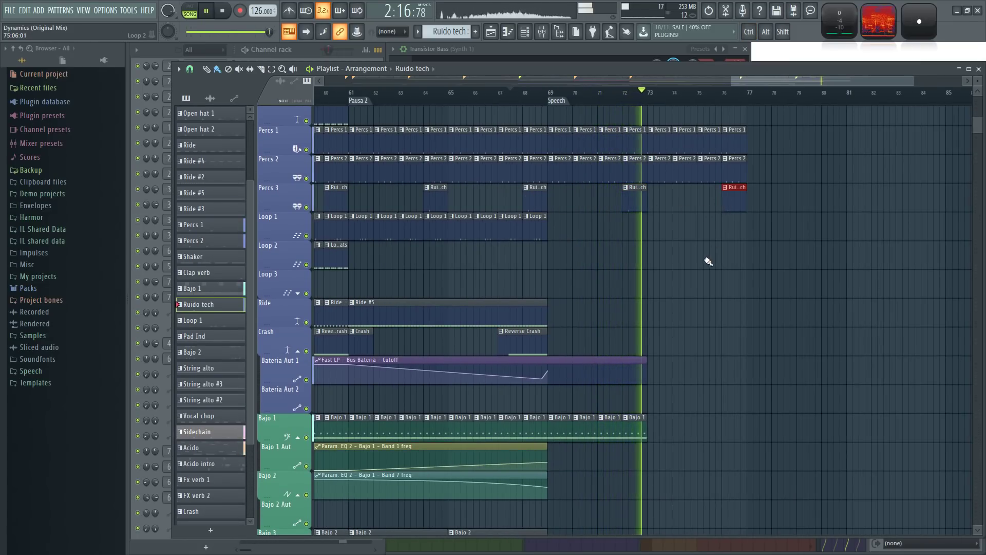
Step: Try a continuous run of Loop 1 clips from bar 69 and reduce it to a single clip at bar 71
left_click(531, 228)
left_click_drag(555, 224, 748, 225)
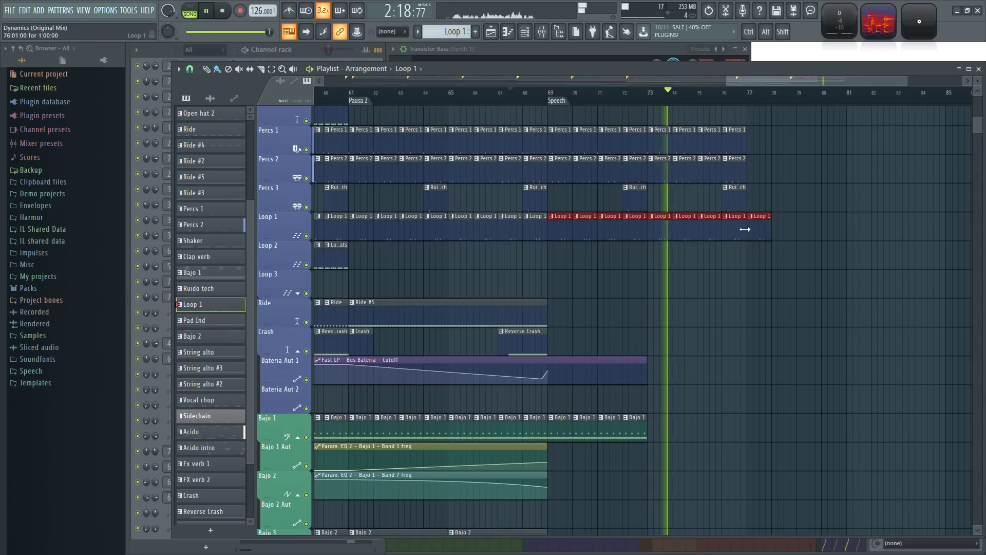
right_click(740, 234)
left_click_drag(738, 233, 570, 236)
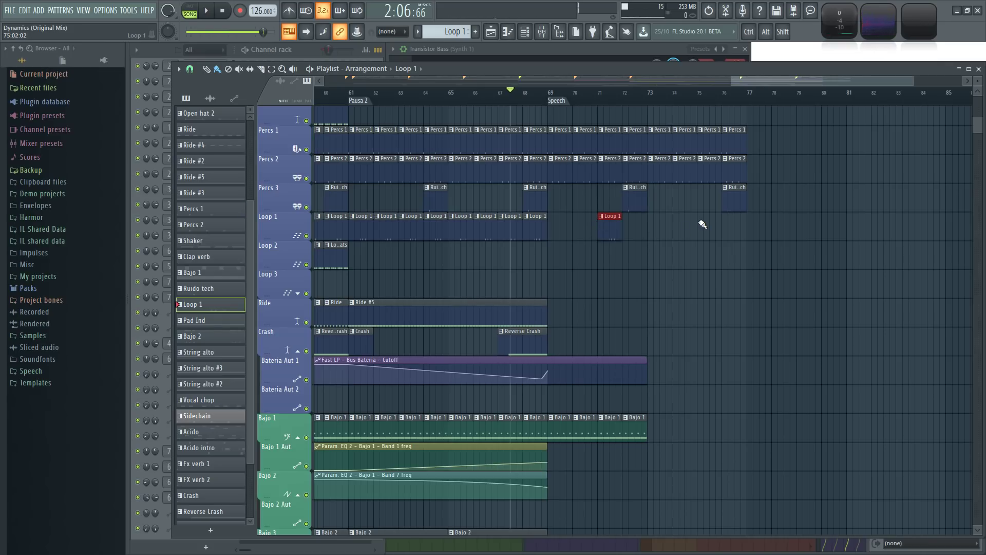
Step: Add a Loop 1 clip at bar 75 on the Loop 1 track
scroll(688, 255, "down", 2)
scroll(631, 247, "up", 1)
left_click_drag(638, 217, 768, 213)
Step: Audition the Speech section from bar 69 and extend the Bajo 1 Band 1 freq automation clip to bar 77
scroll(829, 251, "down", 2)
left_click_drag(835, 348, 701, 288)
left_click(637, 253)
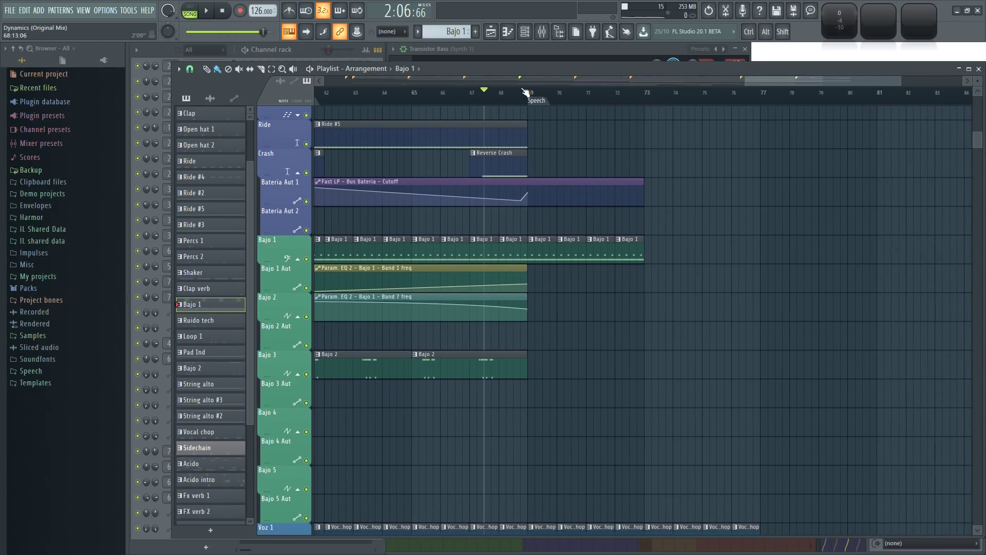
key("space")
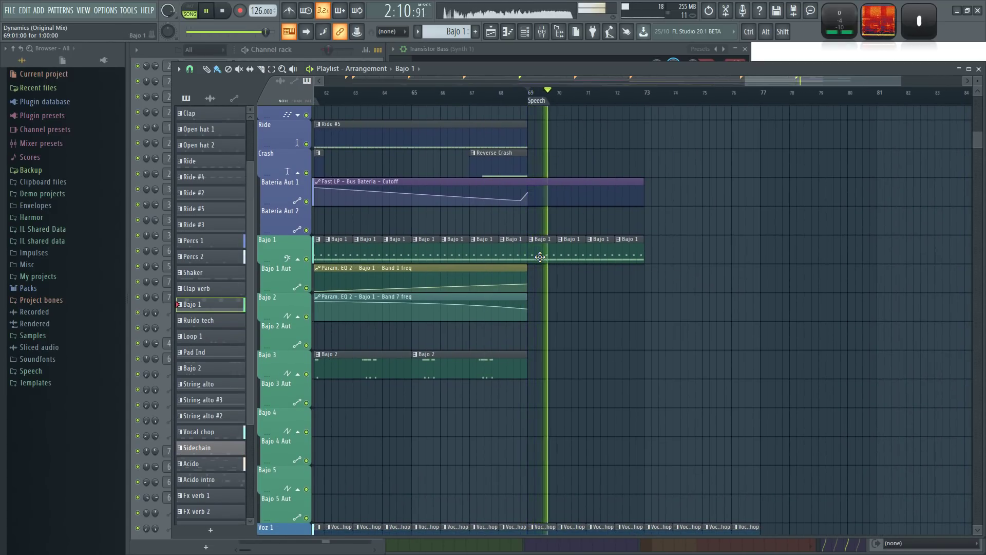
key("space")
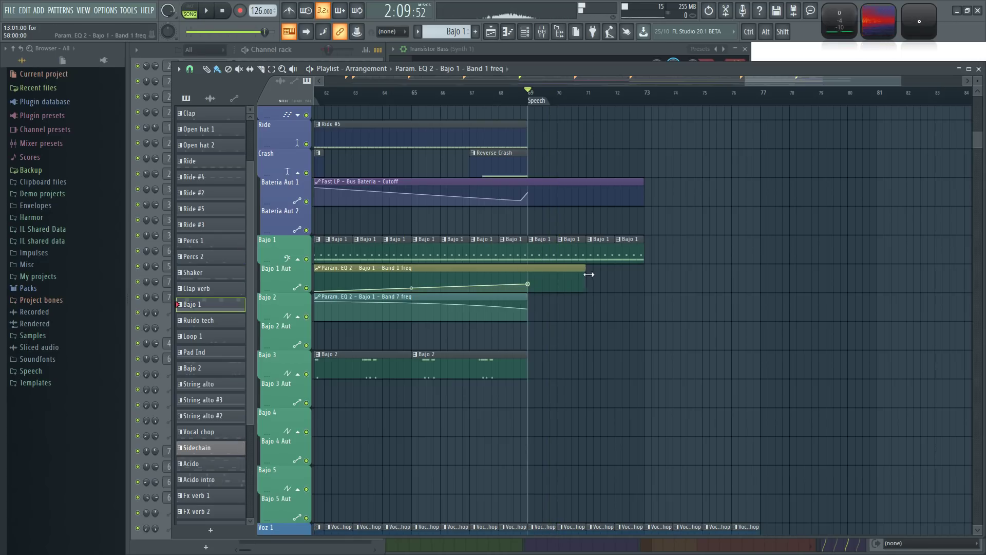
left_click_drag(575, 273, 767, 272)
scroll(748, 325, "down", 3)
Step: Play from bar 69 and lower the last point of the Bajo 1 Band 7 freq automation there to about 18%
key("space")
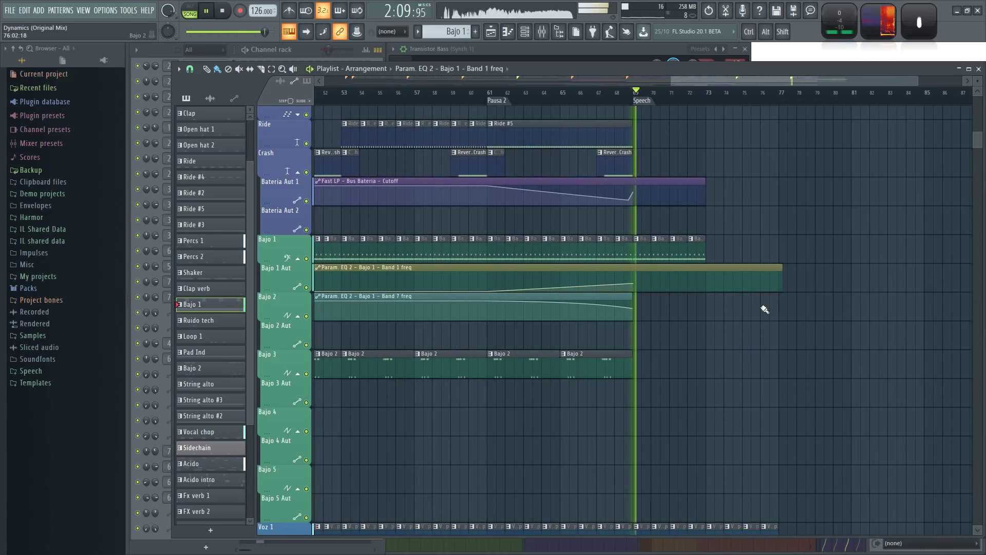
scroll(782, 271, "up", 3)
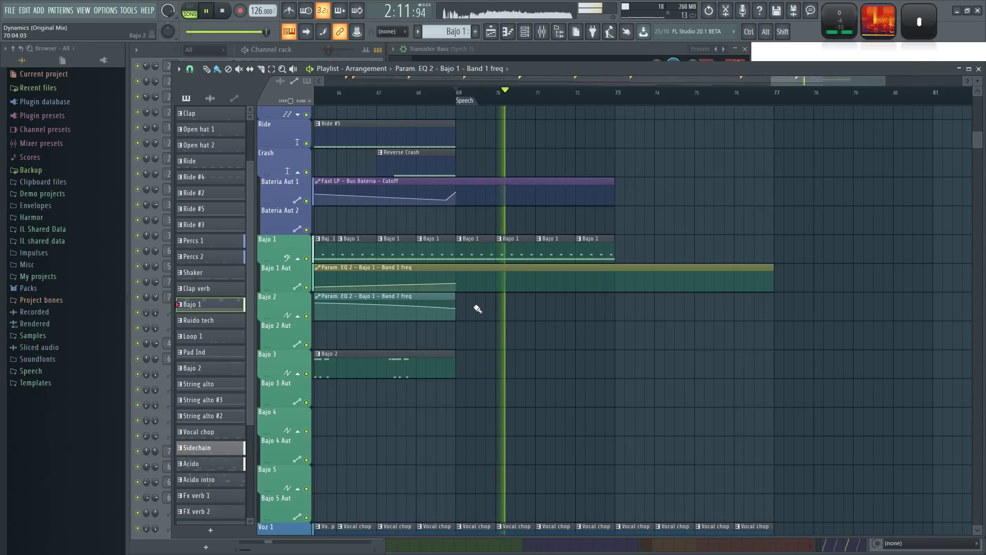
left_click_drag(455, 308, 456, 317)
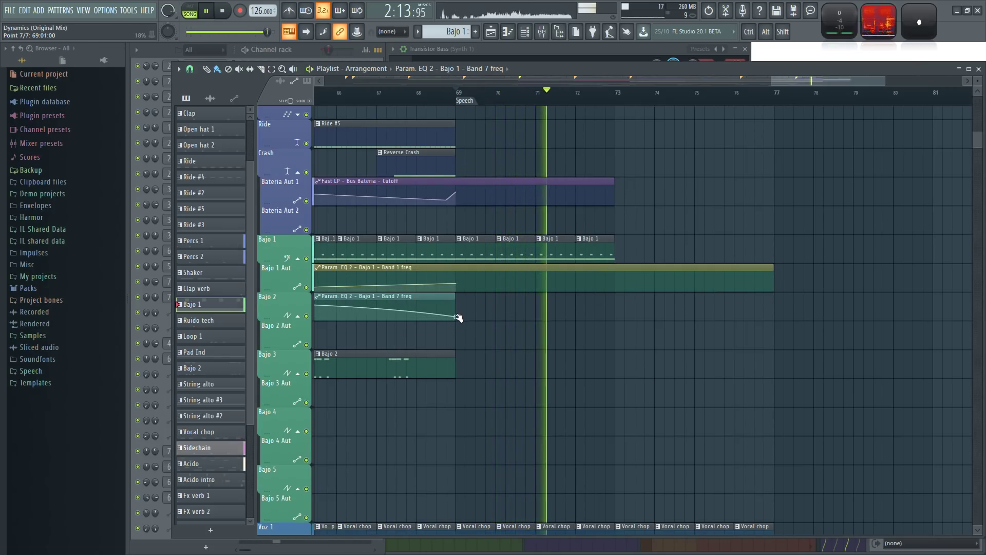
Step: Reshape the Bajo 1 Band 1 freq automation so it peaks just before bar 69 and falls to a lower point at bar 69
scroll(517, 334, "down", 4)
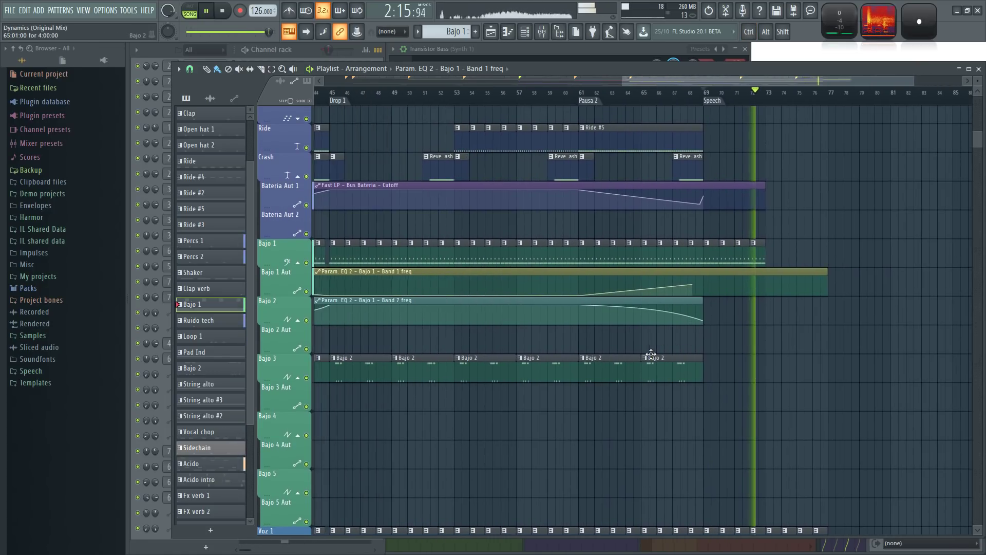
left_click(700, 100)
scroll(718, 289, "up", 3)
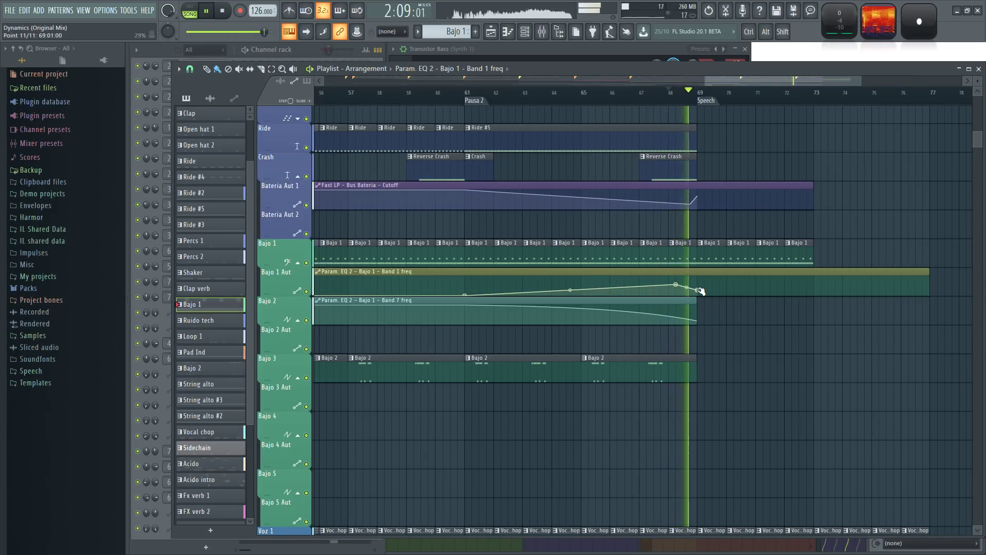
left_click_drag(700, 291, 699, 293)
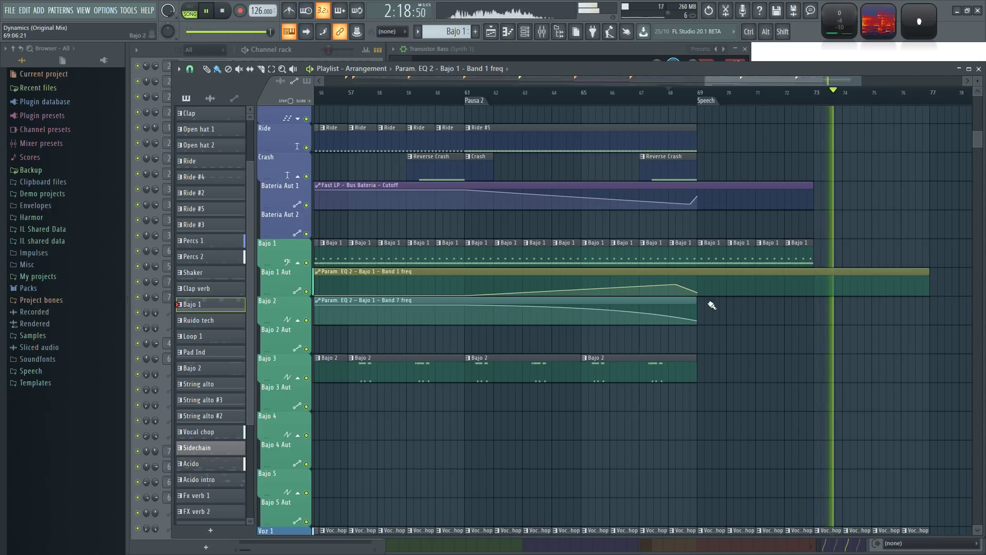
Step: Solo the Bajo 1, Bajo 1 Aut and Bajo 2 tracks and play them from bar 69
key("space")
left_click_drag(793, 332, 683, 339)
scroll(681, 339, "up", 3)
left_click(307, 294, "ctrl")
left_click(307, 265)
left_click(307, 323)
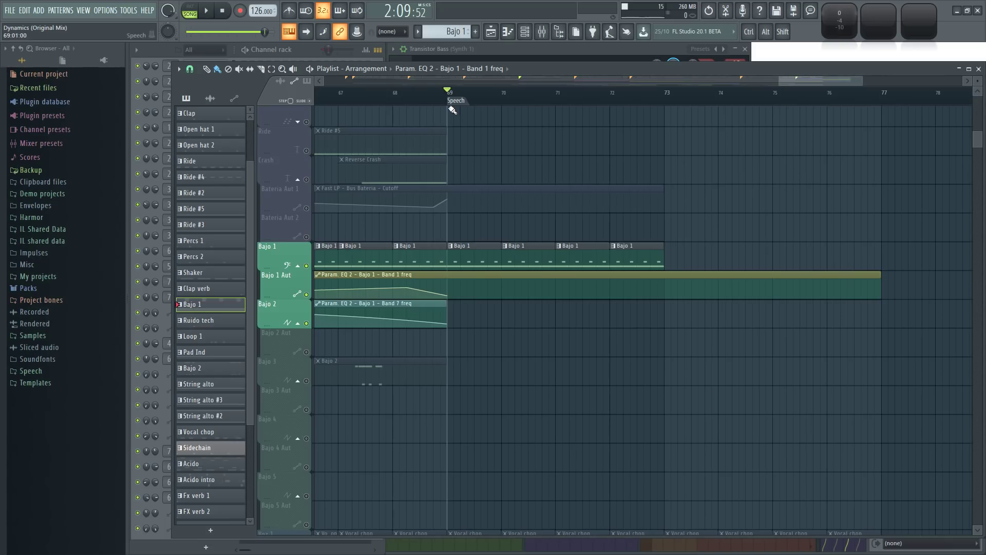
key("space")
Step: Examine the Fruity parametric EQ 2 on the Bajo 1 mixer channel during playback, and return to the playlist
key("F9")
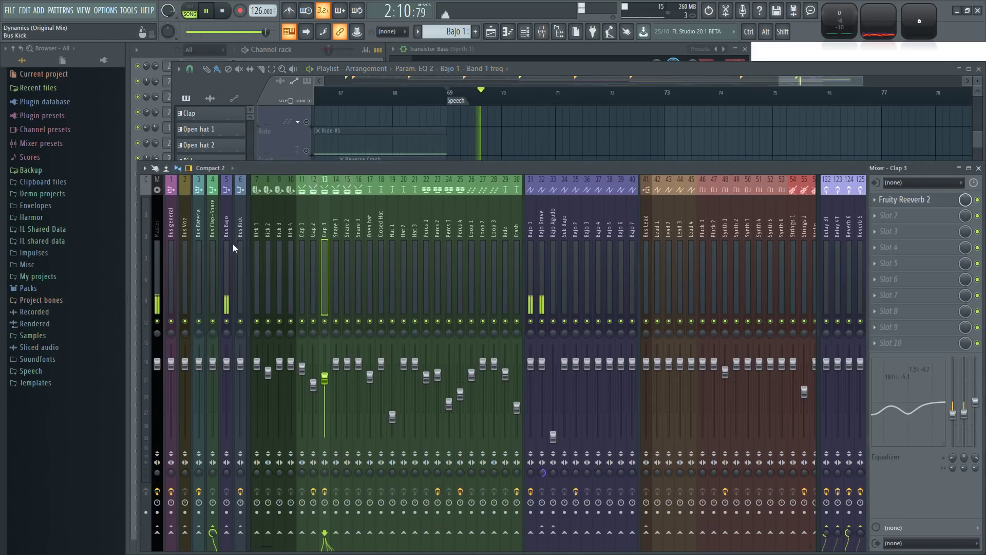
left_click(227, 225)
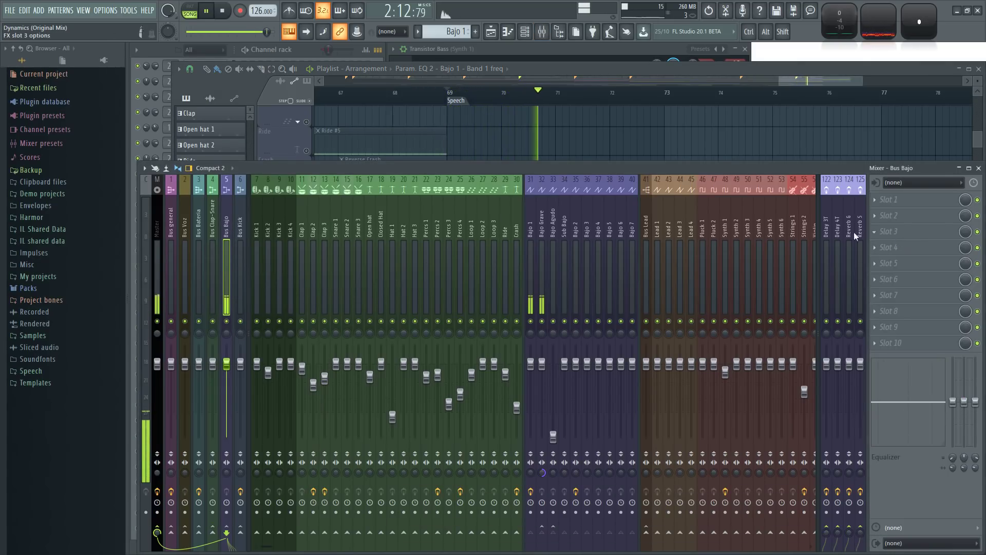
key("space")
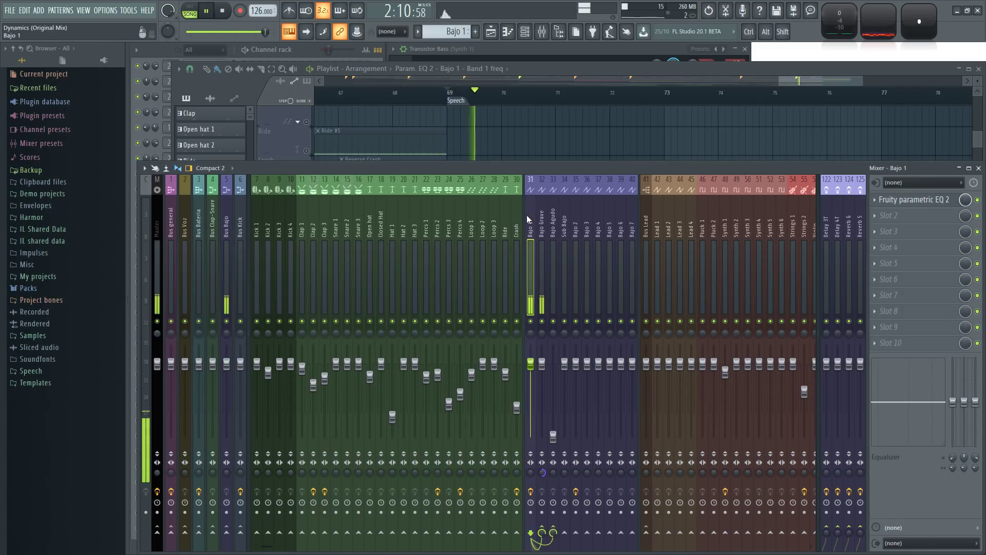
left_click(928, 203)
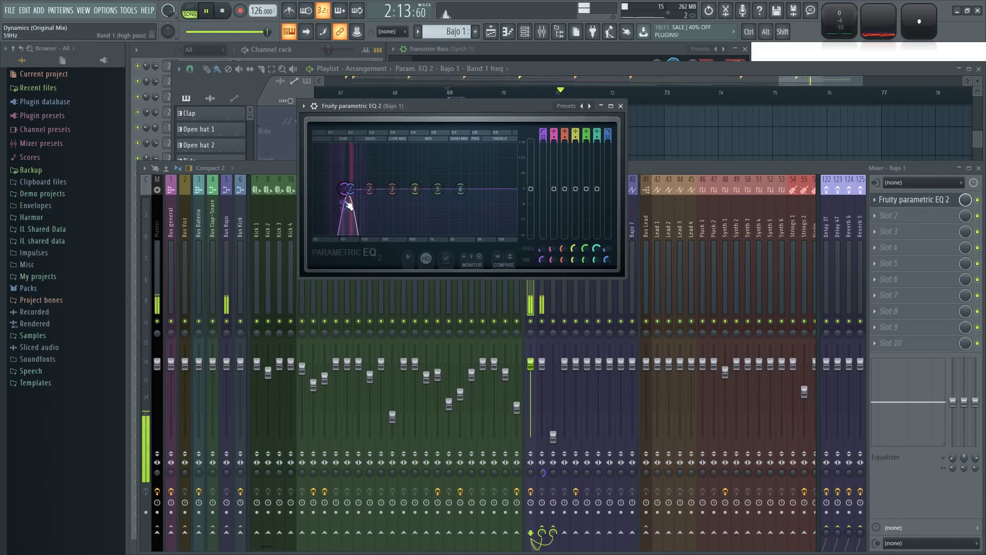
left_click(621, 108)
left_click(642, 137)
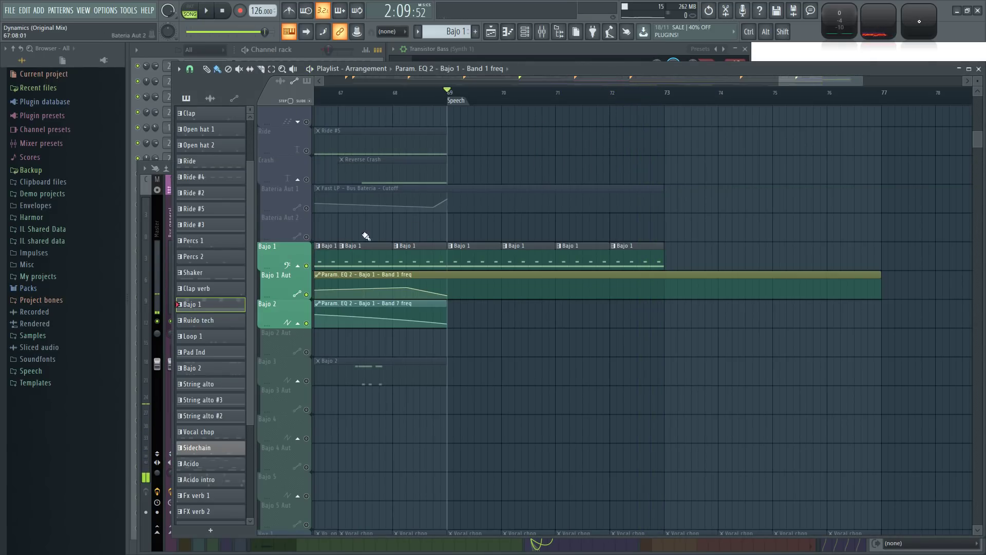
Step: Re-enable all playlist tracks and replay the transition into the Speech section while reviewing the bass, vocal and lead tracks
right_click(306, 266)
right_click(307, 266)
scroll(549, 257, "down", 2)
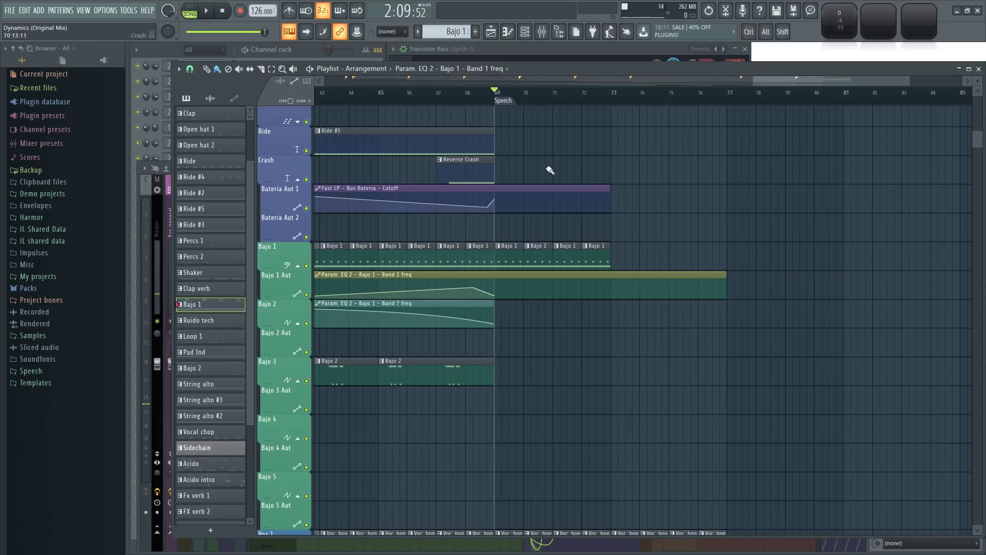
scroll(687, 392, "down", 2)
key("space")
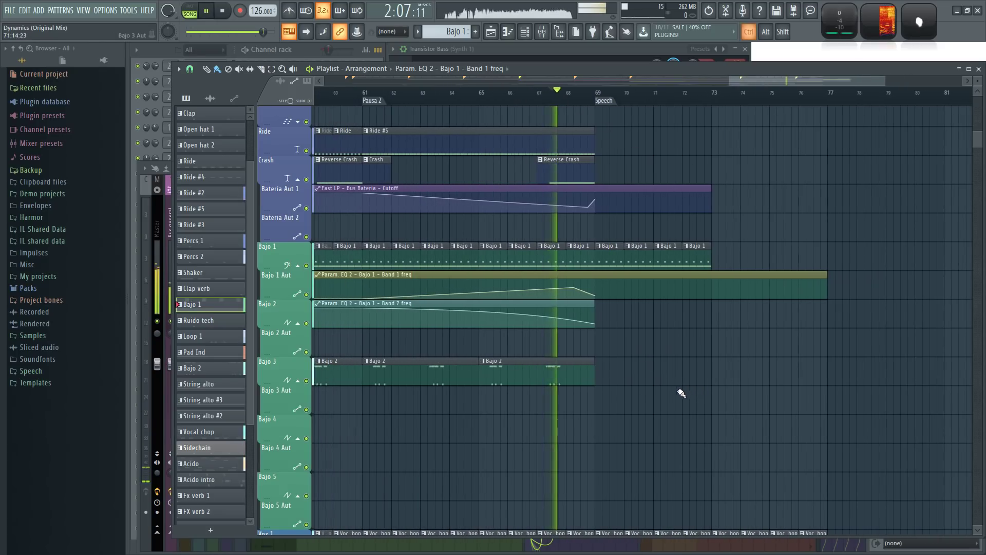
scroll(693, 414, "up", 2)
scroll(637, 308, "down", 10)
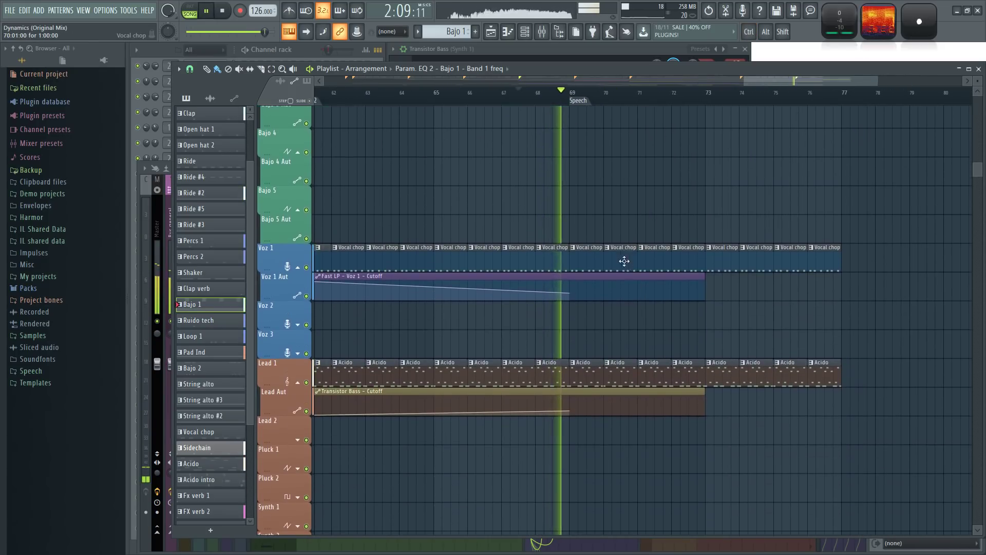
scroll(674, 279, "up", 9)
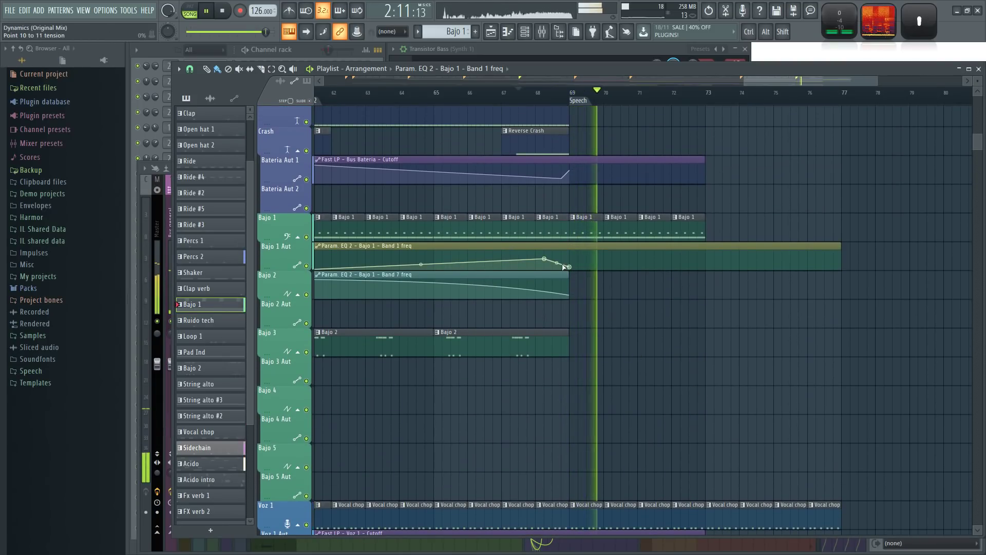
Step: Mute the FX Drop clip at bar 69 on the FX 2 track and replay from bar 68
left_click(535, 93)
scroll(663, 267, "down", 6)
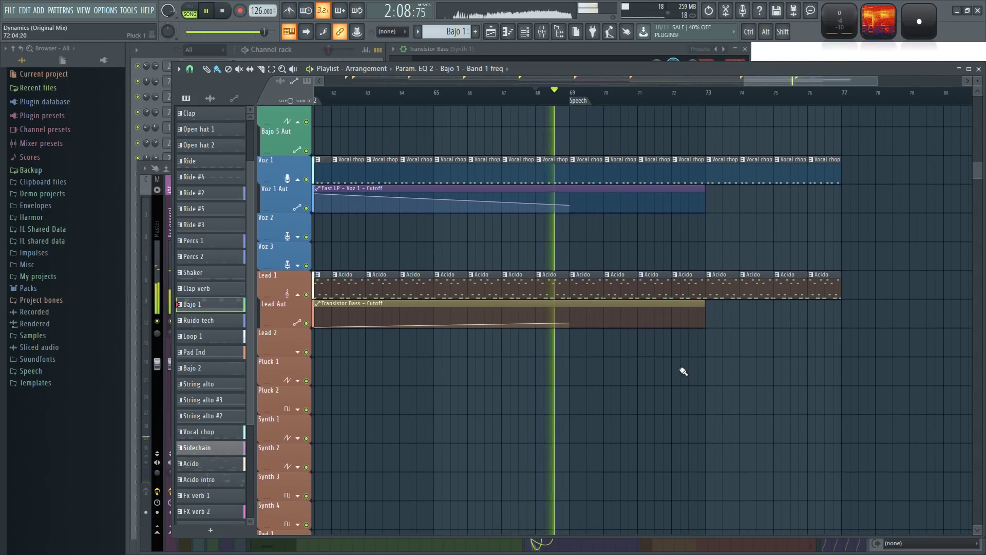
scroll(669, 422, "up", 3)
scroll(652, 393, "down", 7)
scroll(654, 389, "down", 5)
key("space")
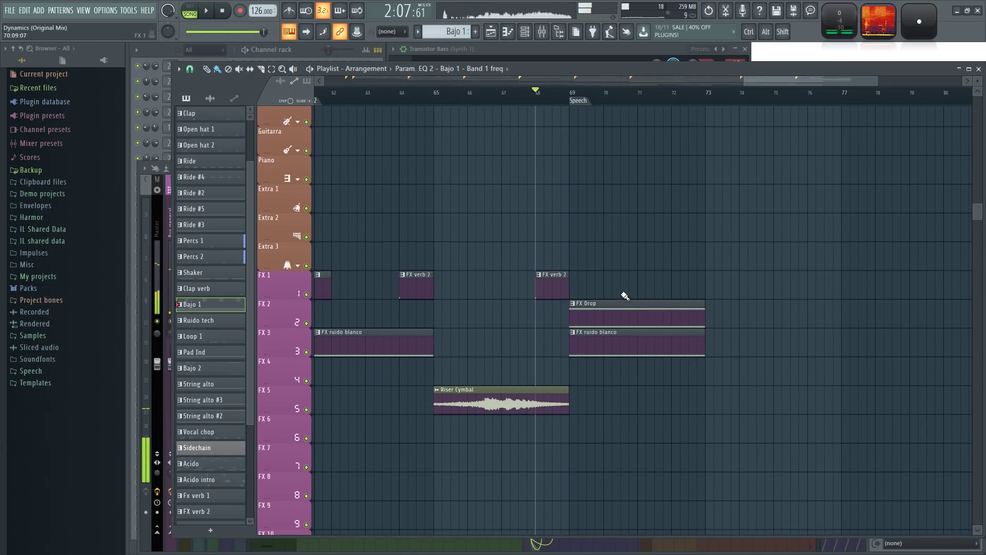
key("space")
scroll(693, 396, "down", 4, "ctrl")
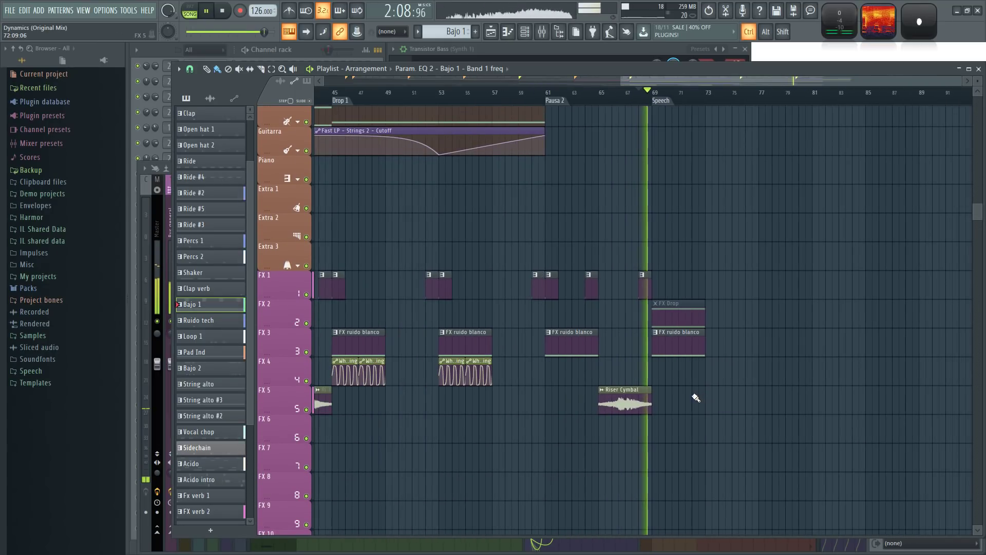
scroll(593, 444, "up", 3, "ctrl")
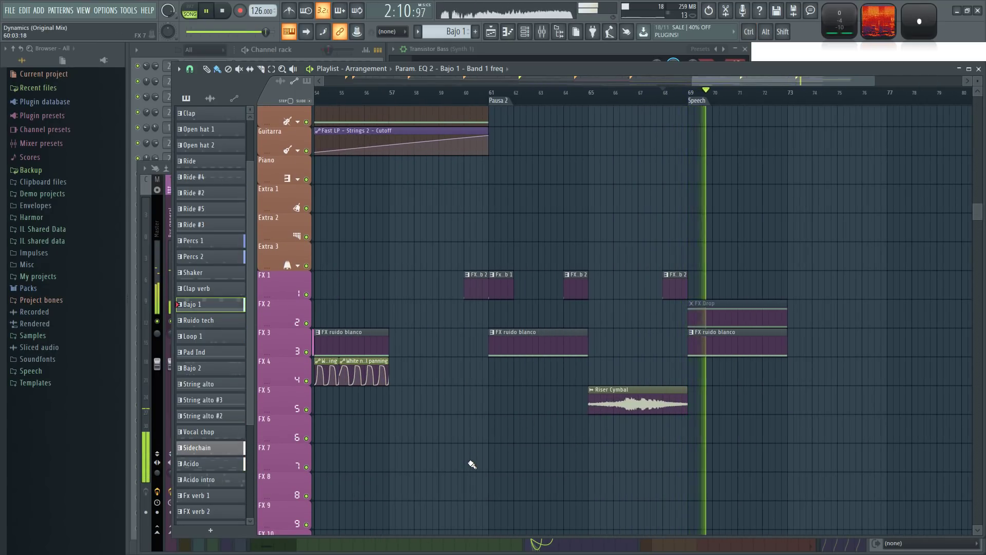
Step: Add a Bajo 2 clip at bar 73 on the Bajo 3 track
left_click_drag(839, 196, 660, 311)
scroll(630, 352, "up", 12)
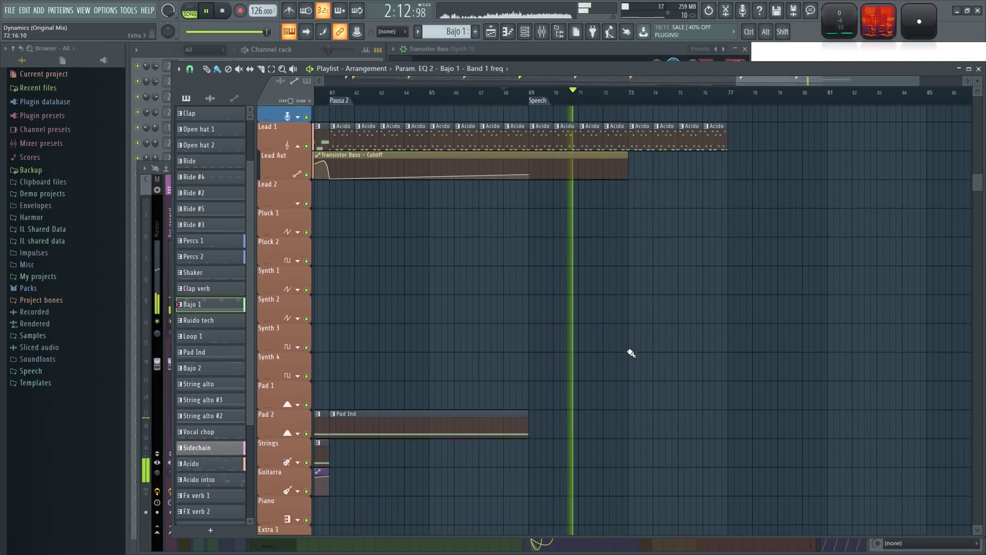
scroll(564, 216, "up", 2)
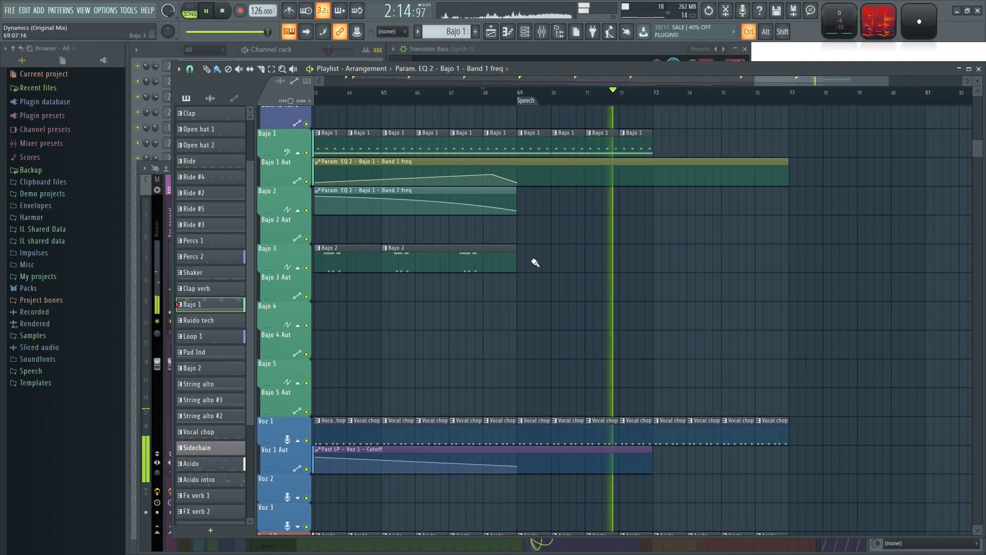
left_click(486, 258)
left_click(658, 258)
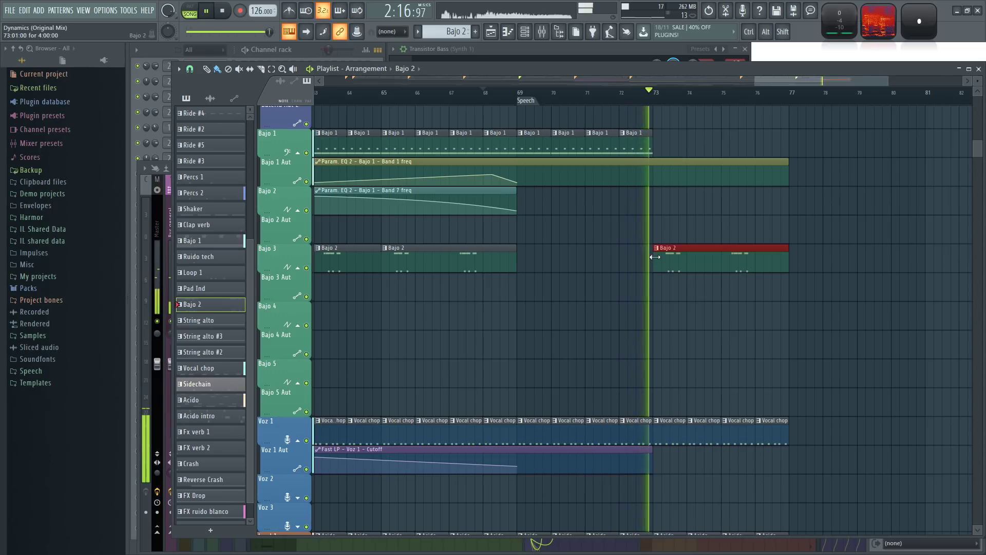
Step: Stop playback and continue the run of Sidechain clips up to bar 77 on the Sidechain track
scroll(655, 315, "up", 15)
key("space")
left_click(636, 123)
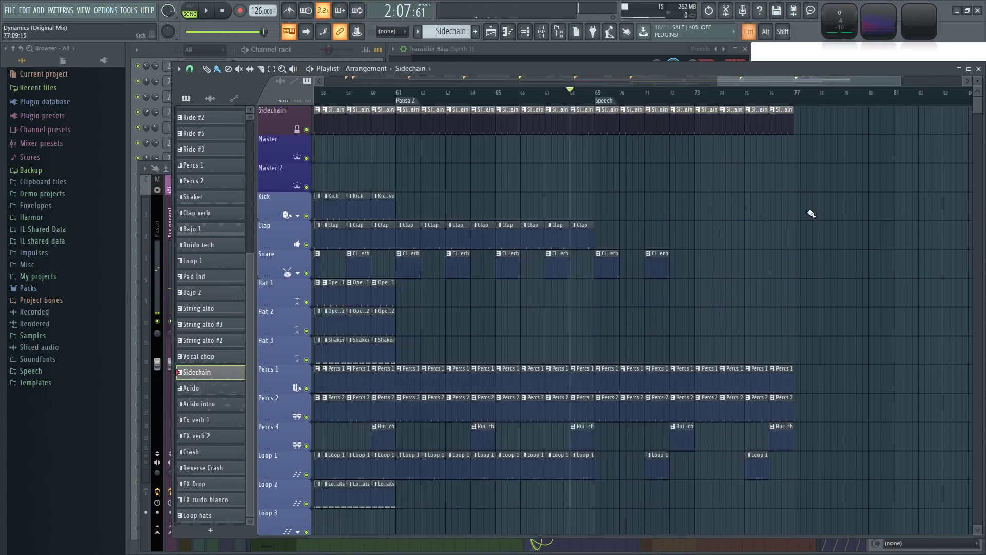
Step: Add Bajo 1 clips on bars 73 to 76 and place a Bajo 2 clip at bar 69 on the Bajo 3 track
scroll(812, 213, "down", 3, "ctrl")
scroll(814, 216, "down", 12)
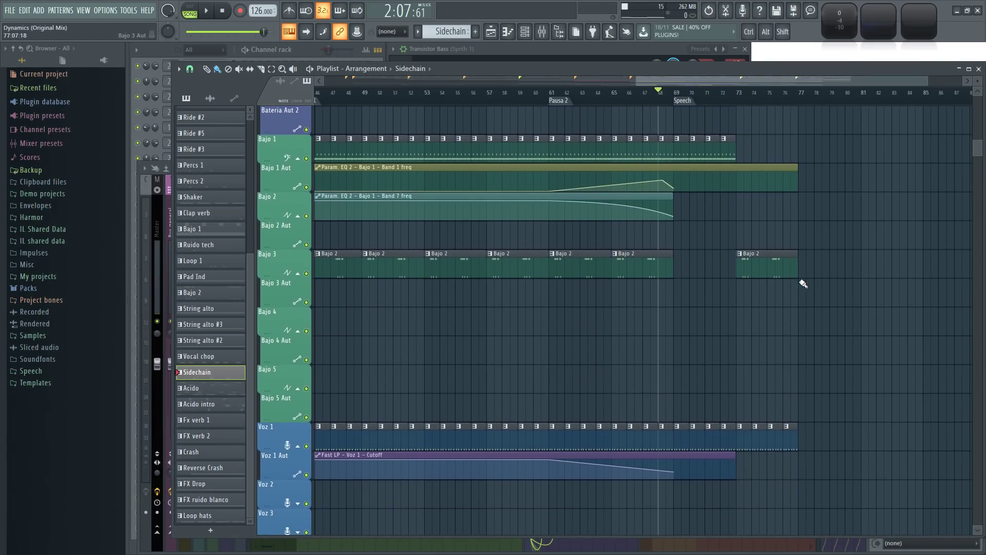
scroll(780, 308, "up", 4, "ctrl")
left_click(644, 142)
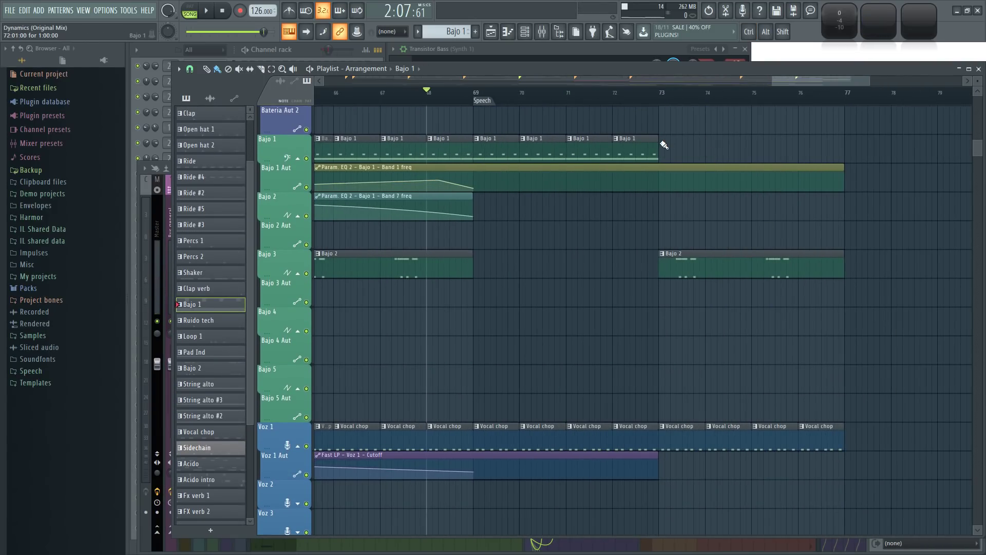
left_click(687, 274)
left_click_drag(471, 268, 496, 263)
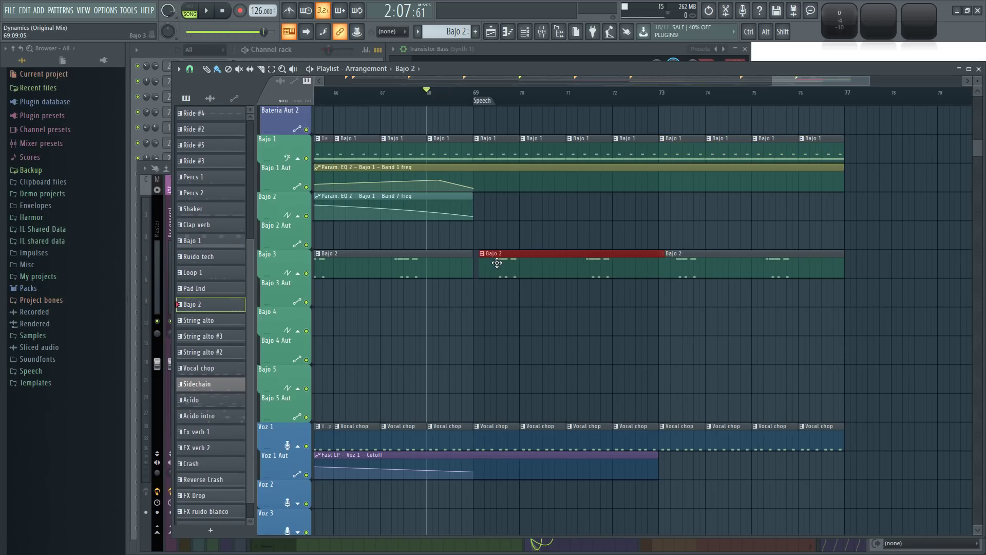
Step: Locate the earlier Free Filter - Bajo 2 - Frequency automation clip and listen to it from bars 21 and 25
scroll(516, 320, "down", 6, "ctrl")
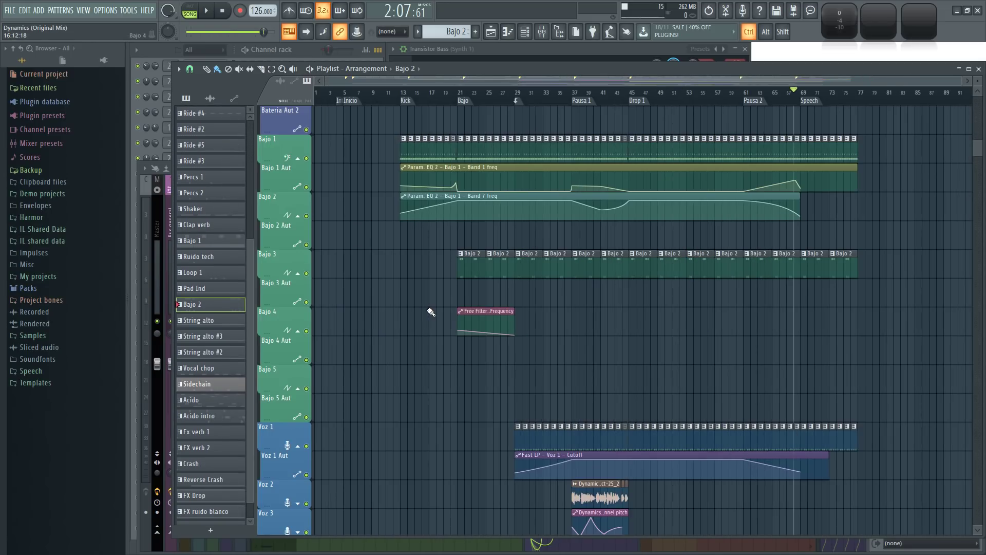
scroll(794, 343, "down", 3)
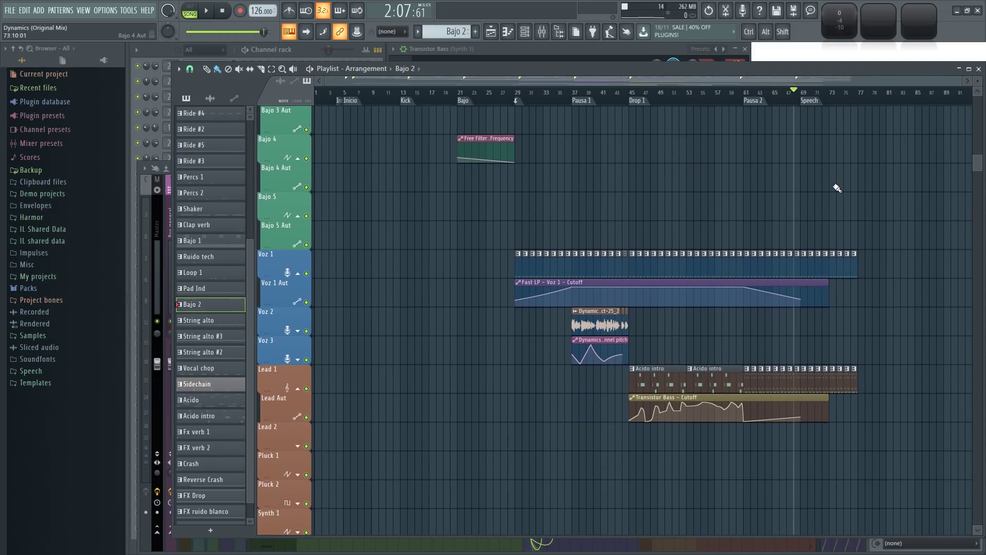
scroll(837, 188, "up", 4, "ctrl")
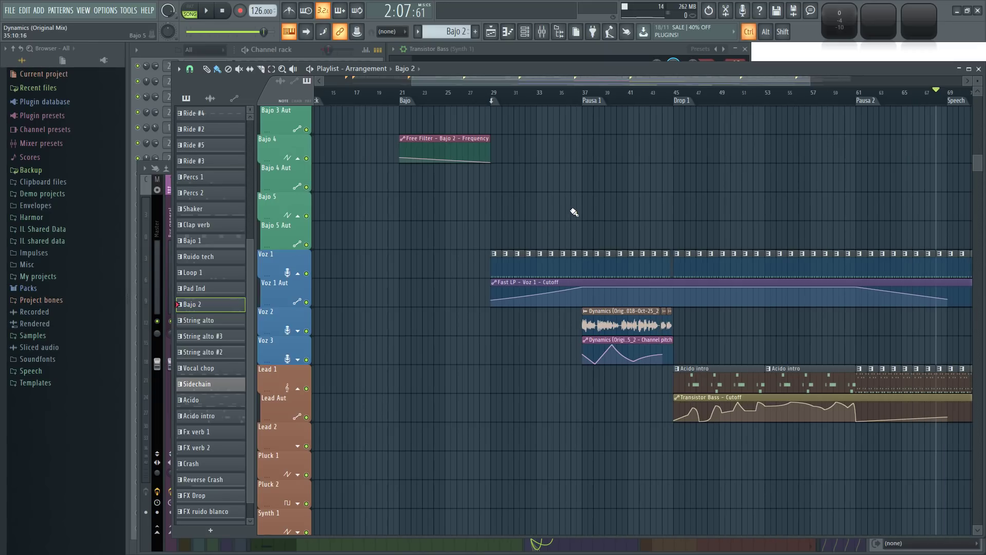
scroll(555, 215, "up", 3)
left_click(402, 92)
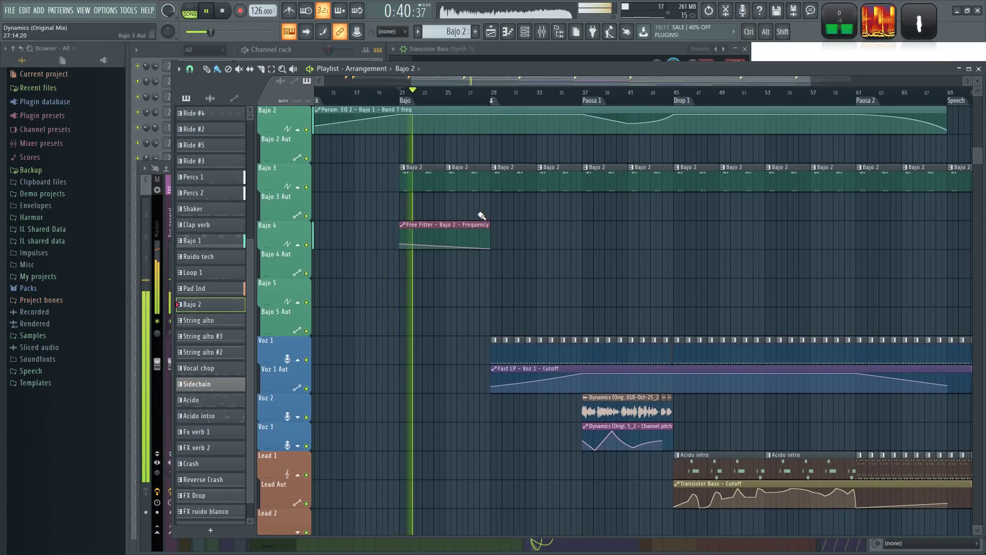
left_click(454, 93)
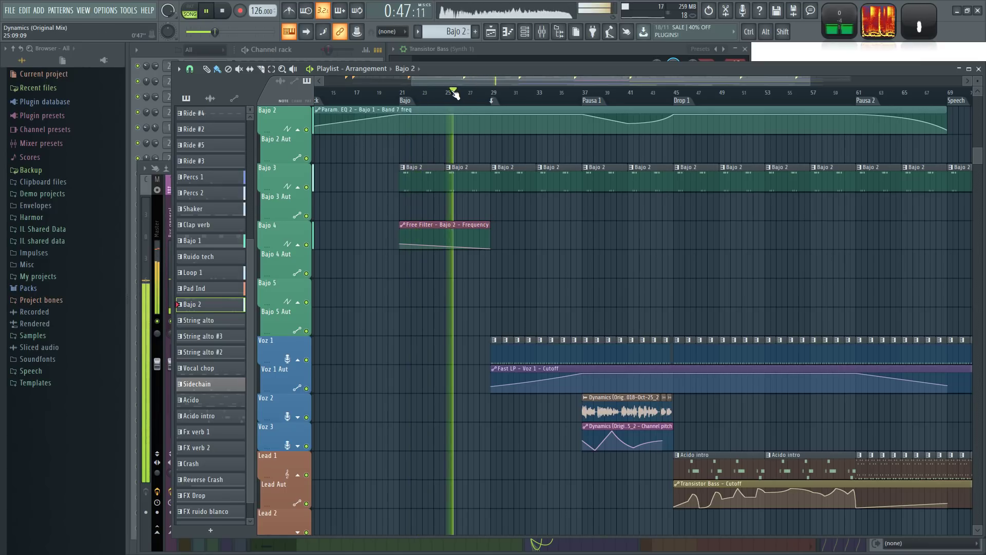
Step: Extend the Free Filter - Bajo 2 - Frequency clip to bar 77 and hold its curve flat up to Pausa 2 at bar 61
scroll(577, 293, "up", 3)
left_click_drag(488, 313, 921, 375)
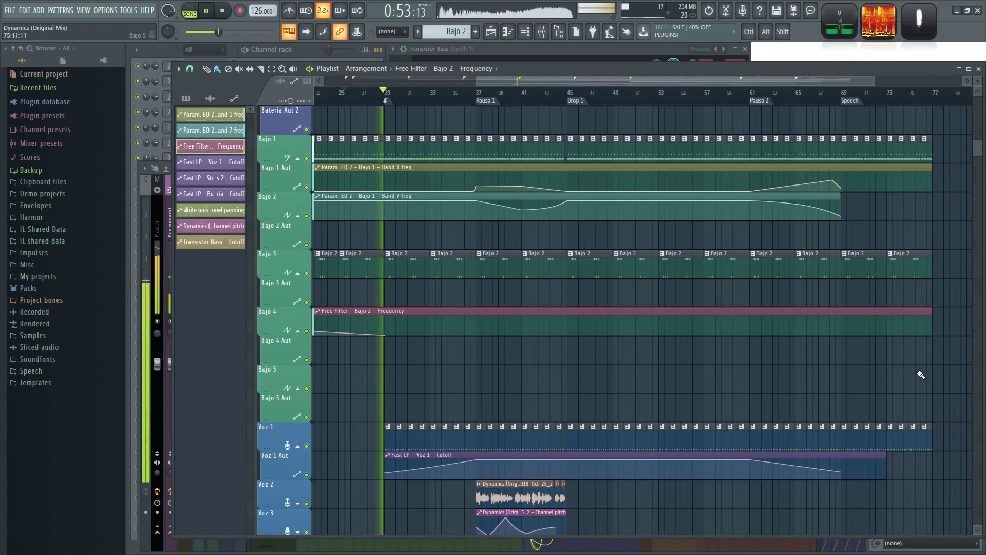
scroll(623, 307, "down", 3)
right_click(815, 330)
scroll(891, 371, "up", 3)
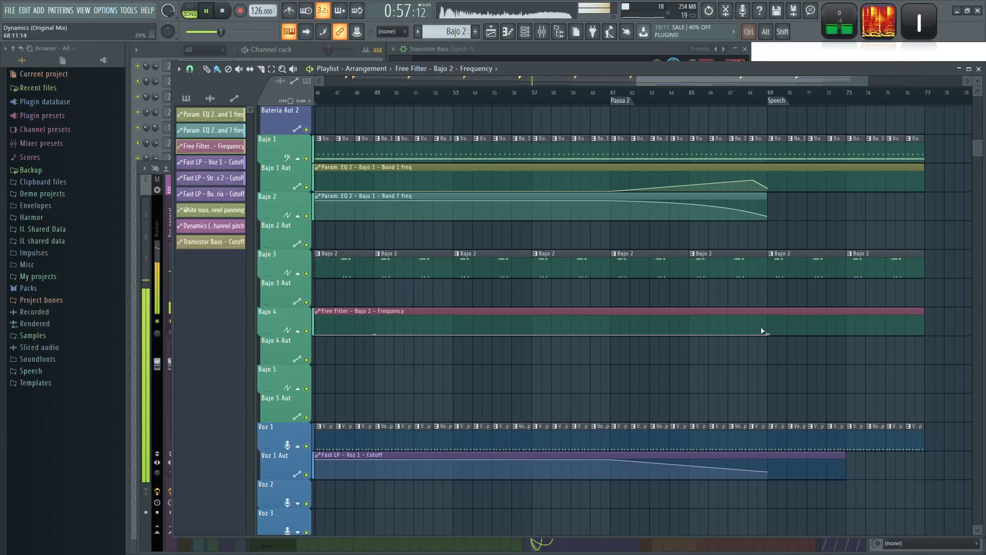
key("space")
scroll(610, 329, "up", 2)
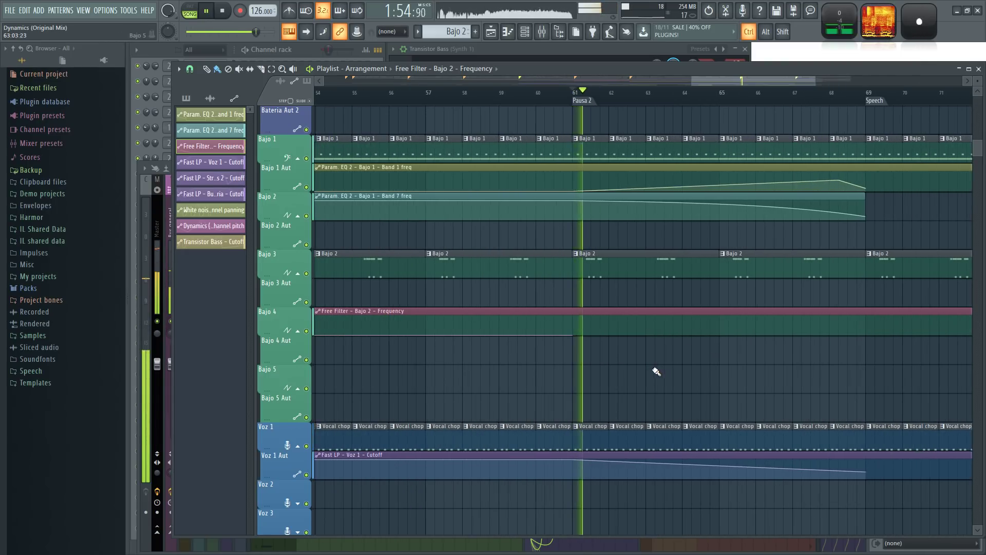
Step: Add another point to the Free Filter - Bajo 2 - Frequency curve, shape a gentle rise from bar 61 to 69, and listen to it
right_click(610, 331)
key("space")
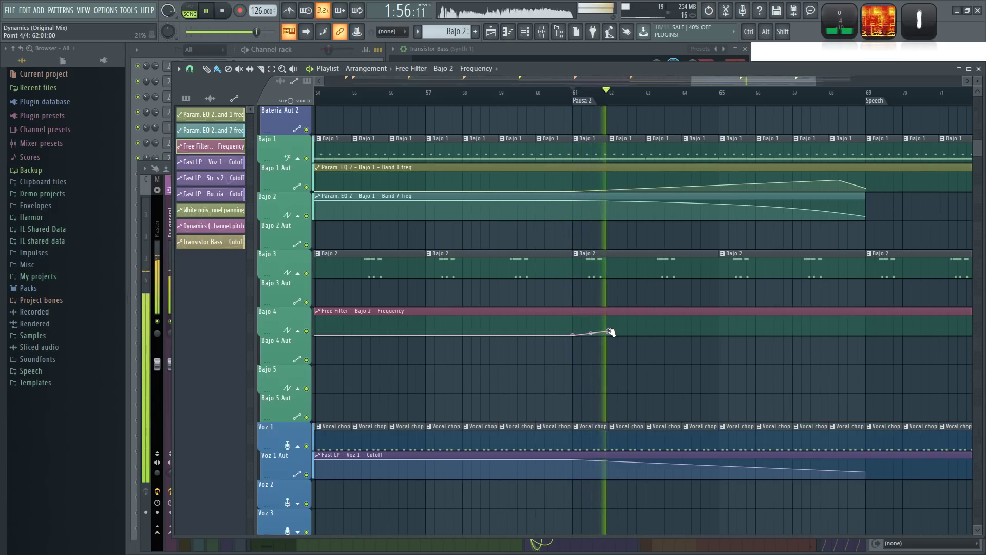
key("space")
key("space")
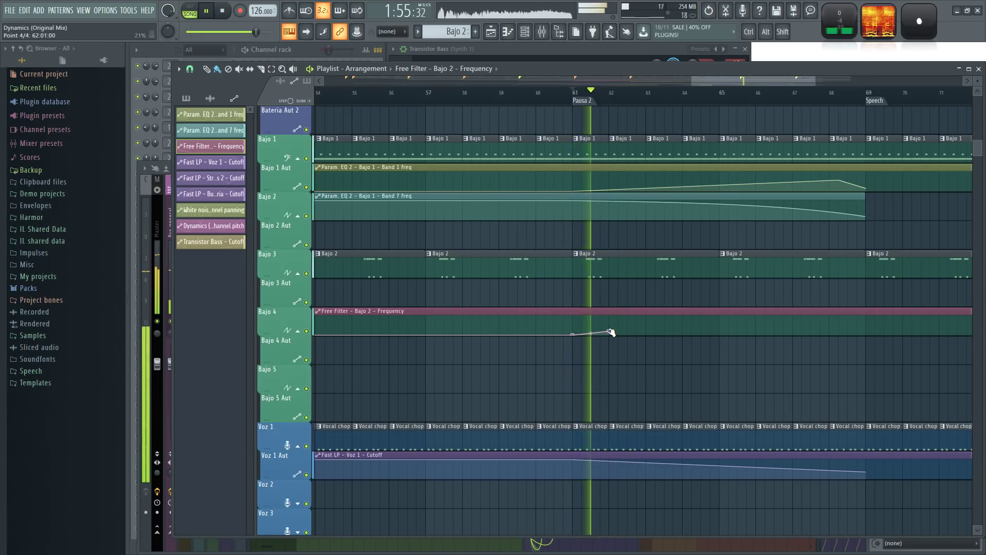
key("space")
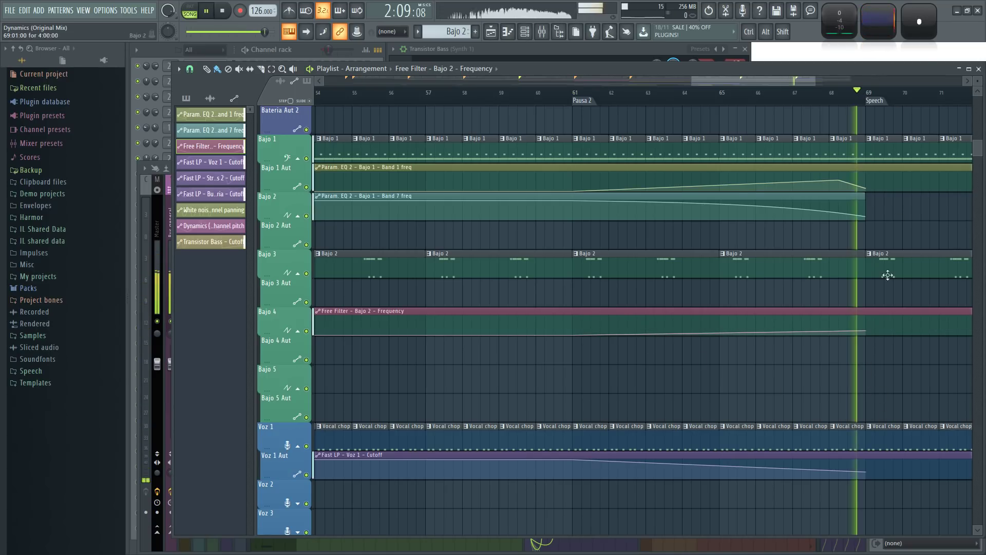
Step: Check the Fruity Free Filter settings on the Bajo 2 mixer track during playback, and return to the playlist
left_click_drag(818, 371, 508, 346)
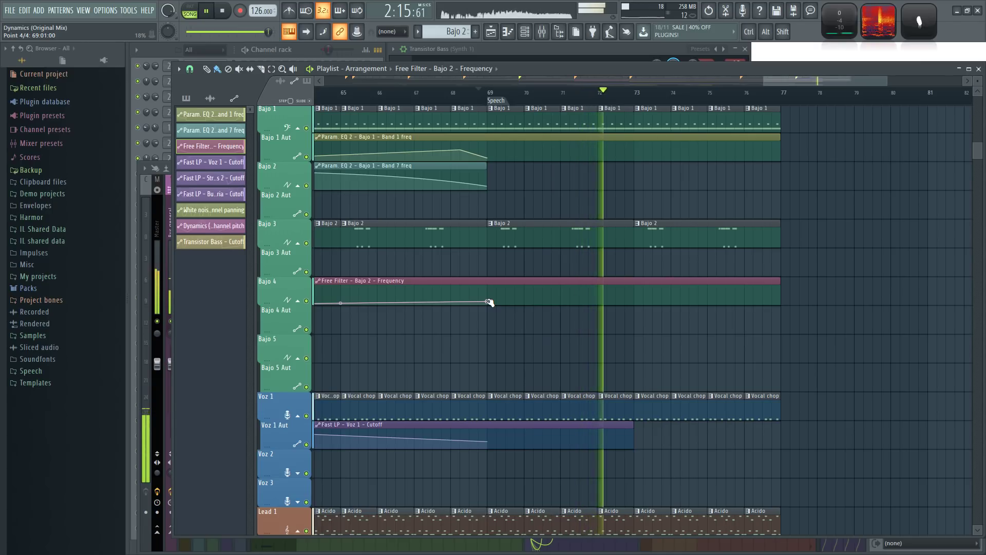
key("F9")
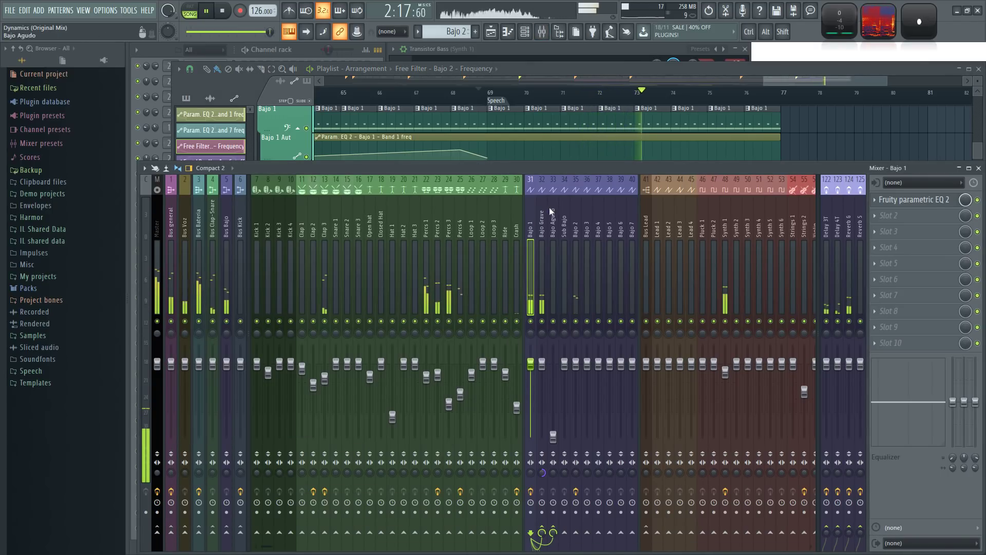
left_click(574, 209)
left_click(922, 231)
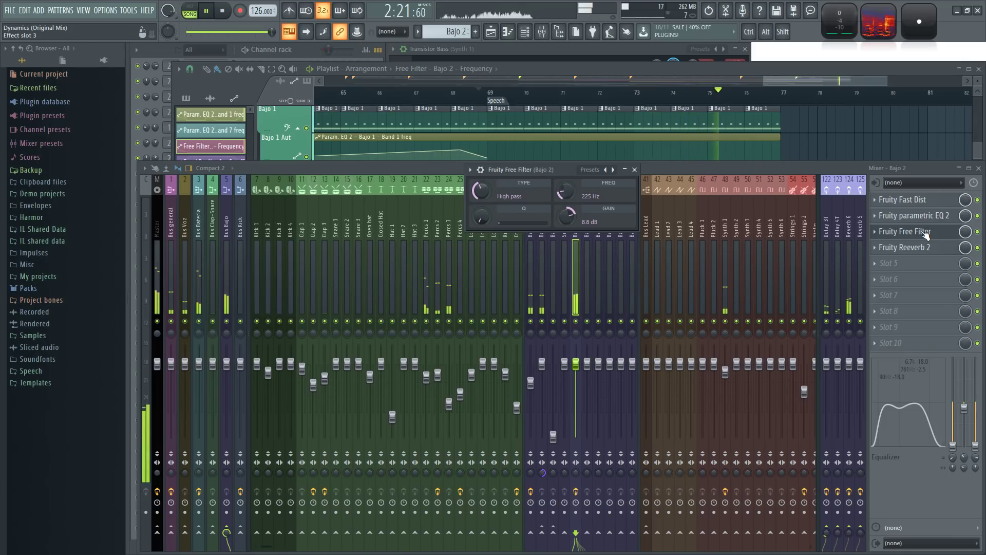
left_click(925, 232)
key("F9")
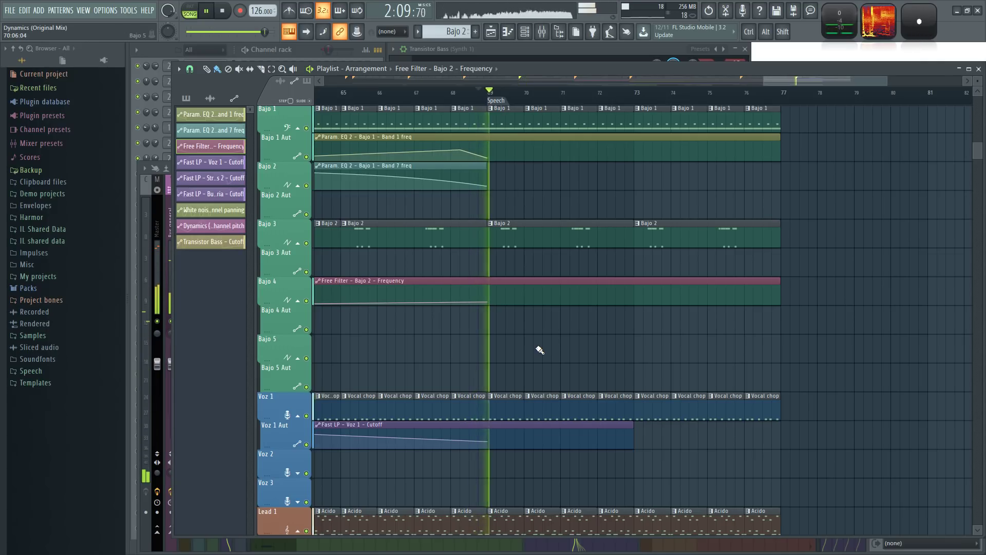
Step: Place a Ride #4 clip at bar 69 on the Ride track and open its notes for editing
scroll(491, 376, "up", 5)
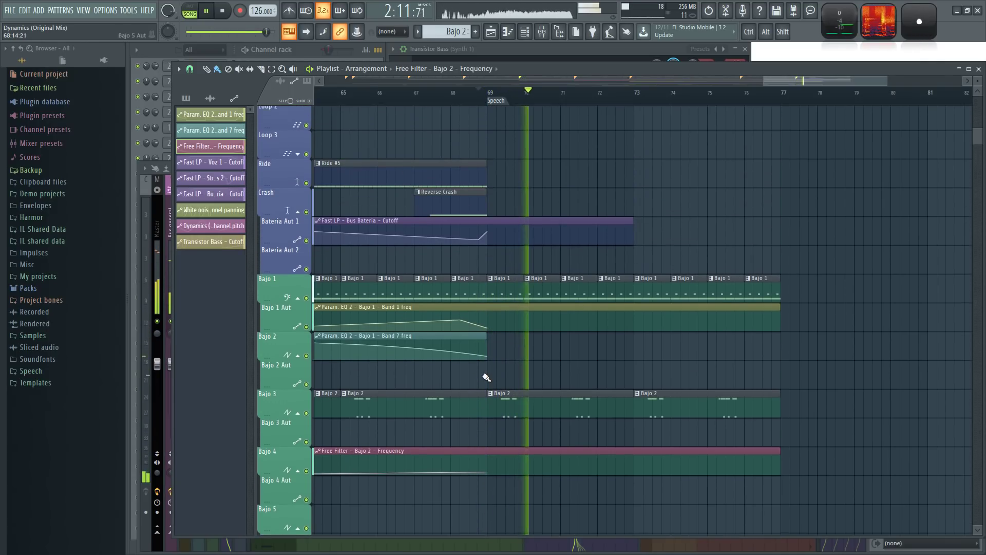
scroll(560, 363, "left", 4)
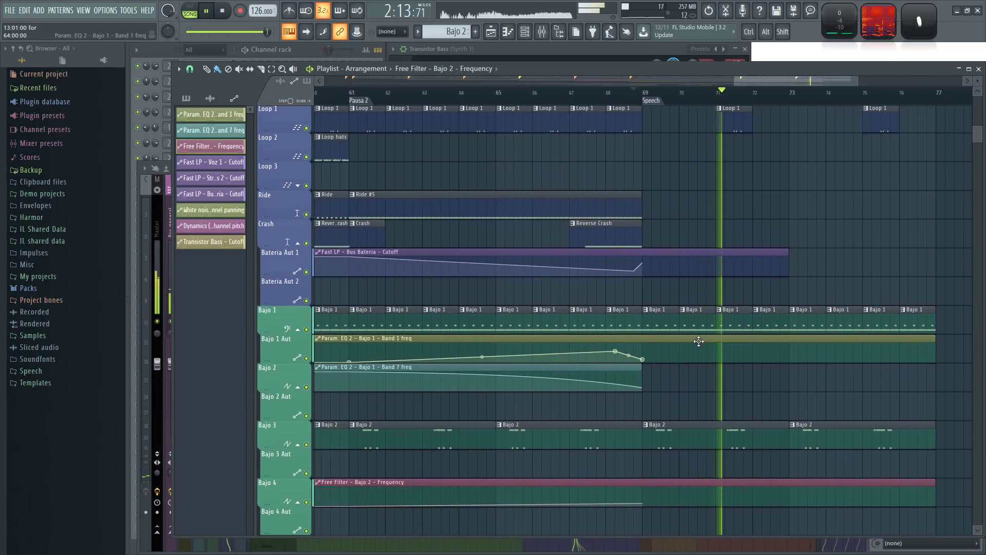
scroll(709, 342, "down", 3)
scroll(735, 367, "up", 7)
scroll(727, 359, "down", 2)
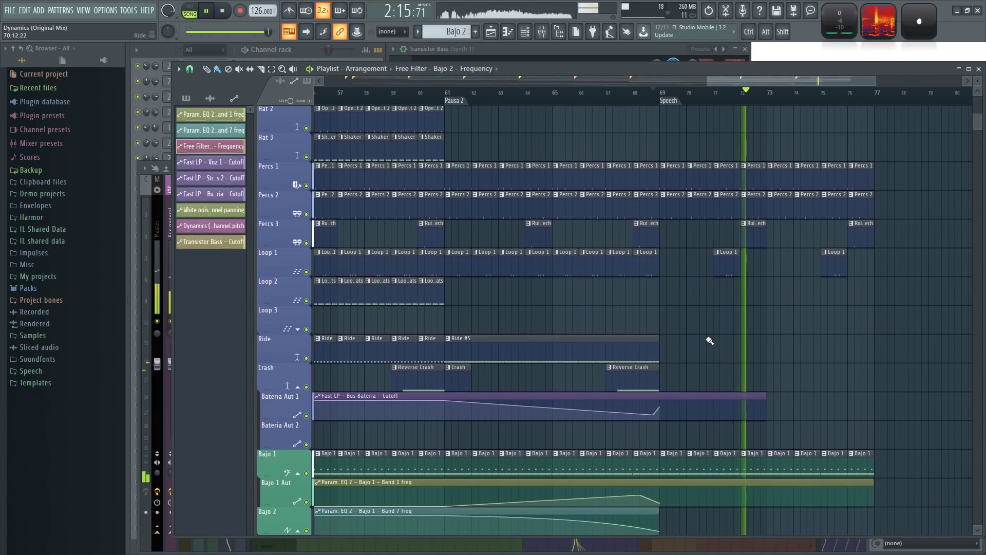
scroll(697, 343, "up", 1)
left_click_drag(697, 344, 746, 289)
left_click(426, 295)
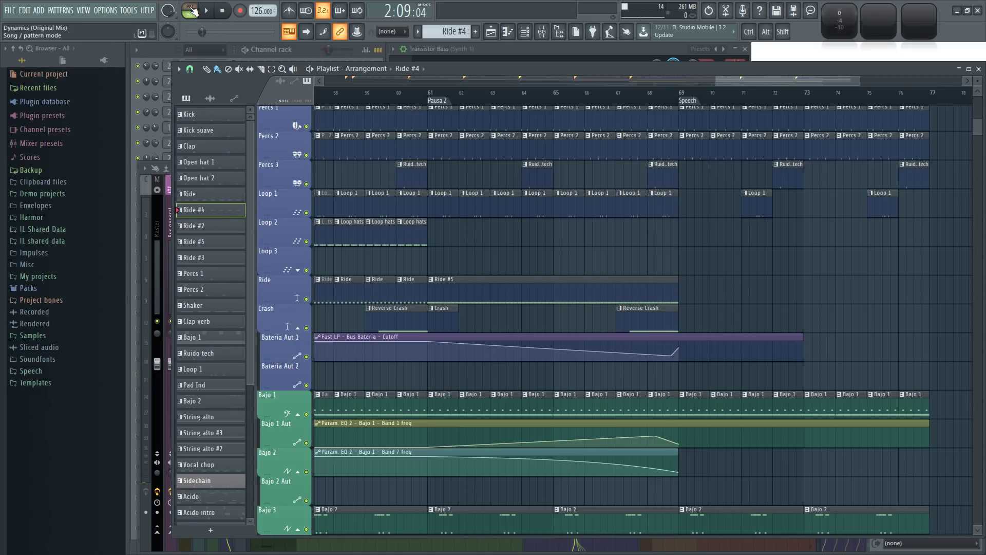
double_click(693, 291)
Step: Transpose all Ride #4 notes down to C4, listen to them, and return to the playlist
left_click_drag(355, 300, 216, 206)
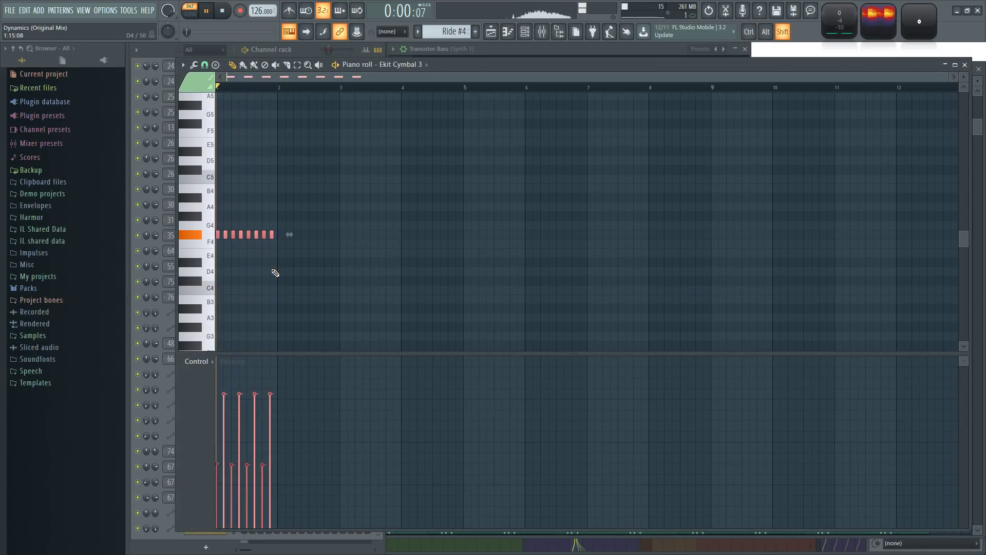
key("shift+Down")
key("shift+Down")
key("shift+Down")
key("shift+Down")
key("shift+Down")
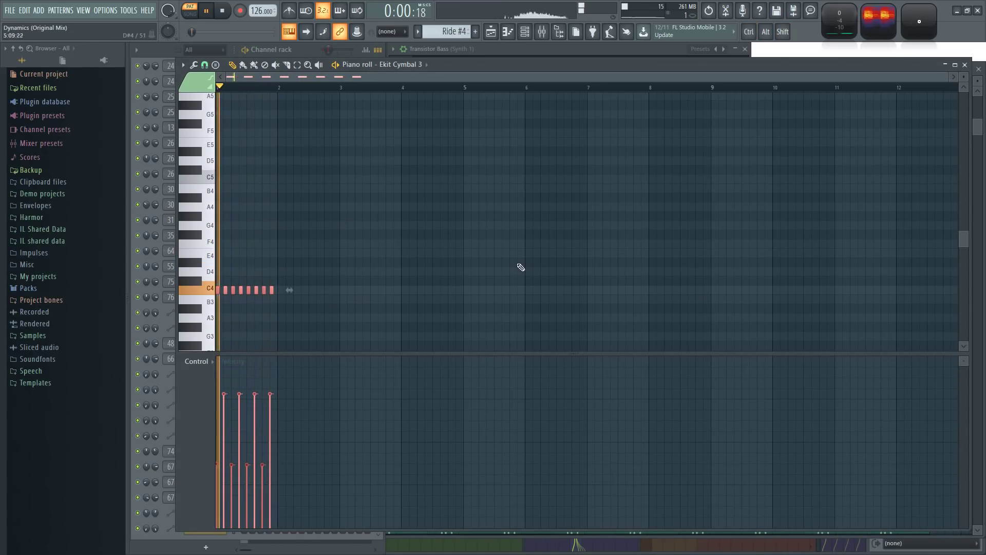
key("space")
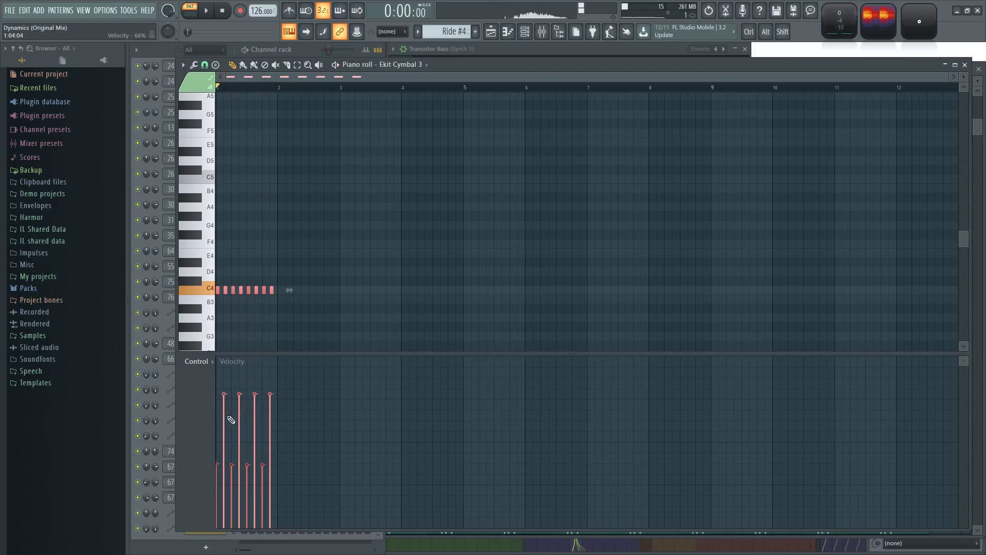
left_click(205, 65)
left_click(452, 151)
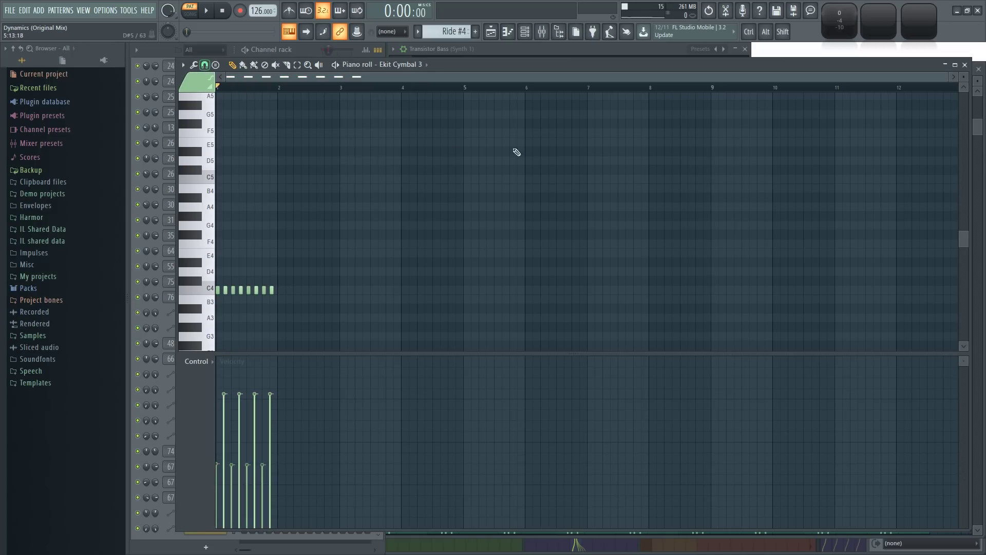
left_click(964, 64)
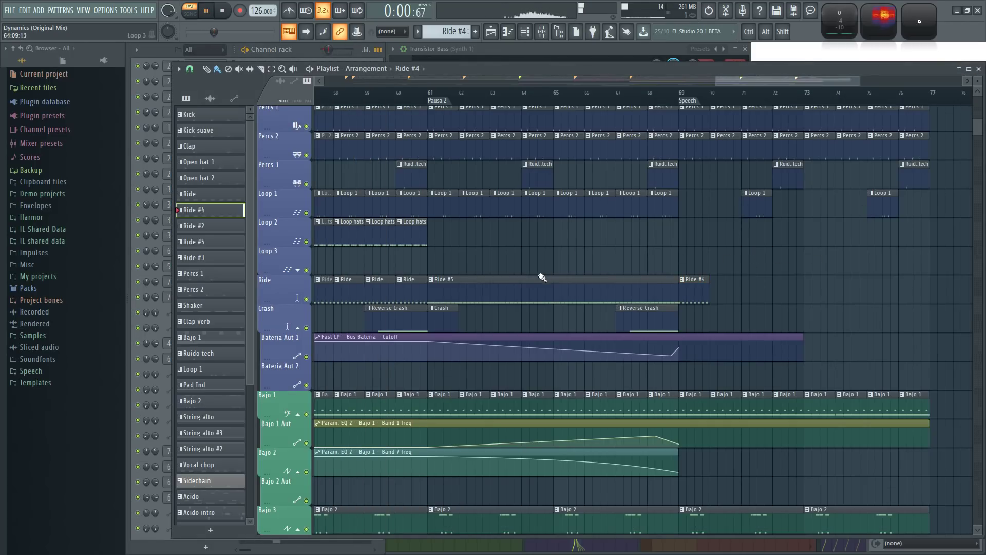
Step: Examine the Ride #5 notes, listen to the pattern's ending, and play the arrangement from the start of Speech
double_click(518, 293)
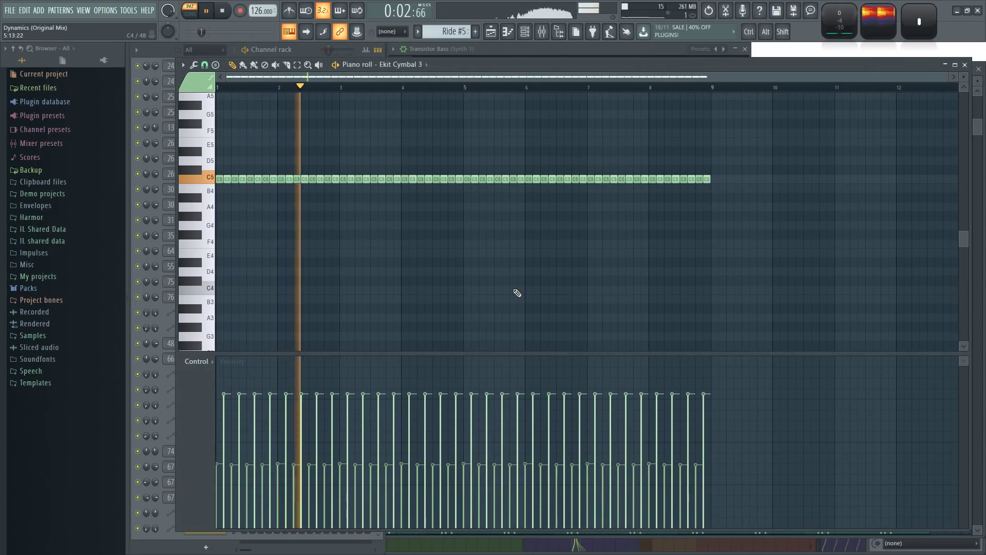
left_click(683, 88)
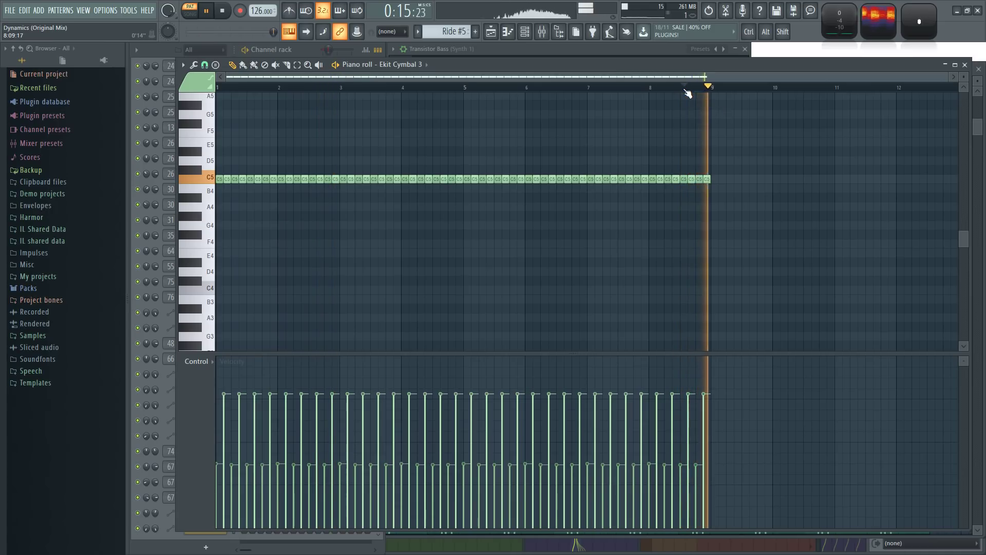
left_click(964, 65)
right_click(722, 264)
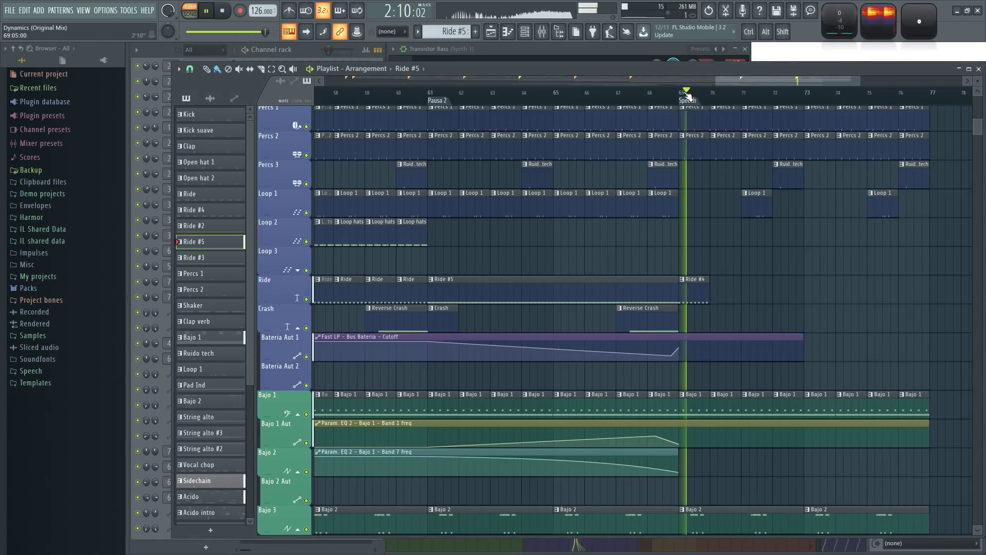
Step: Repeat the Ride #4 clip along the Ride track from bar 69 up to bar 77
left_click(693, 295)
key("space")
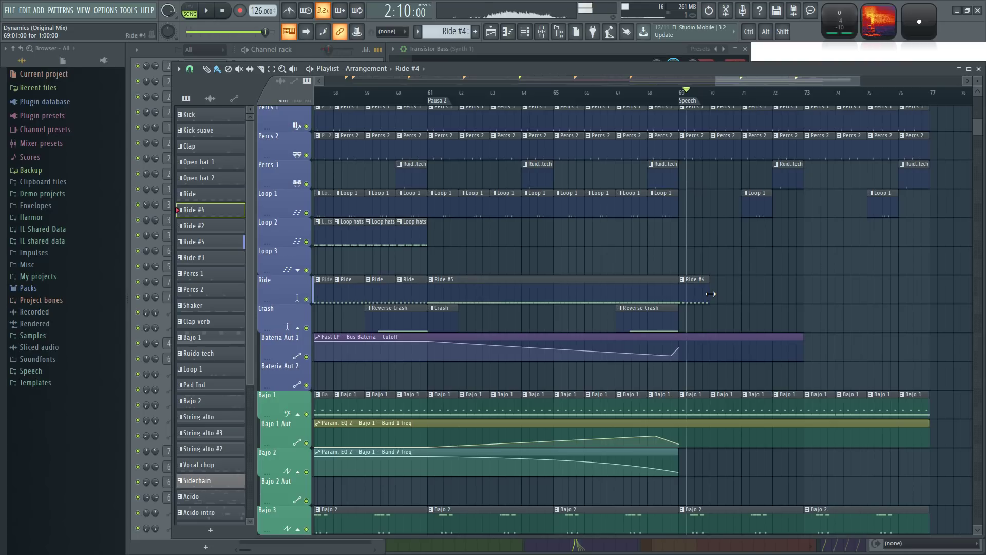
left_click_drag(878, 259, 788, 267)
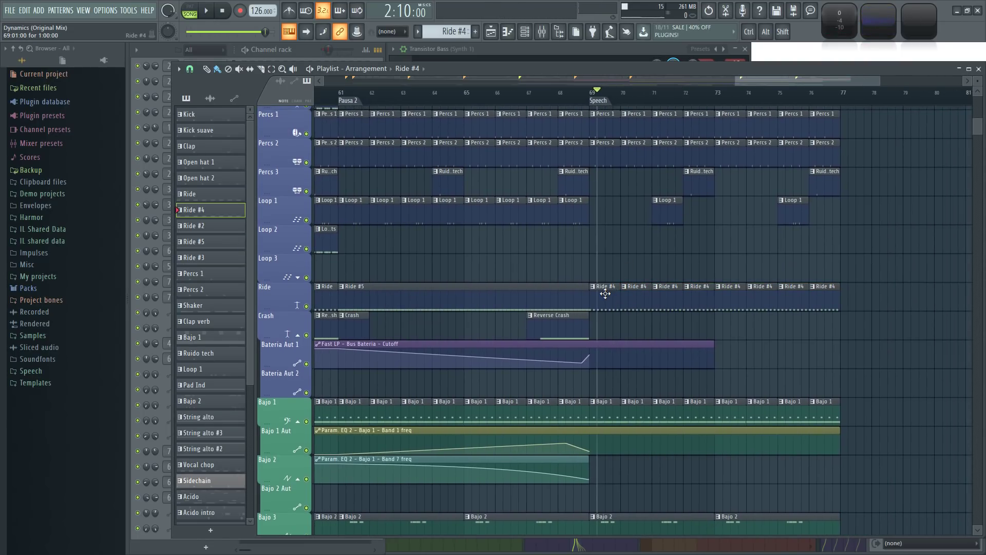
Step: Reduce the velocities of all Ride #4 notes by scaling their levels with a Multiply value of 62%
double_click(606, 293)
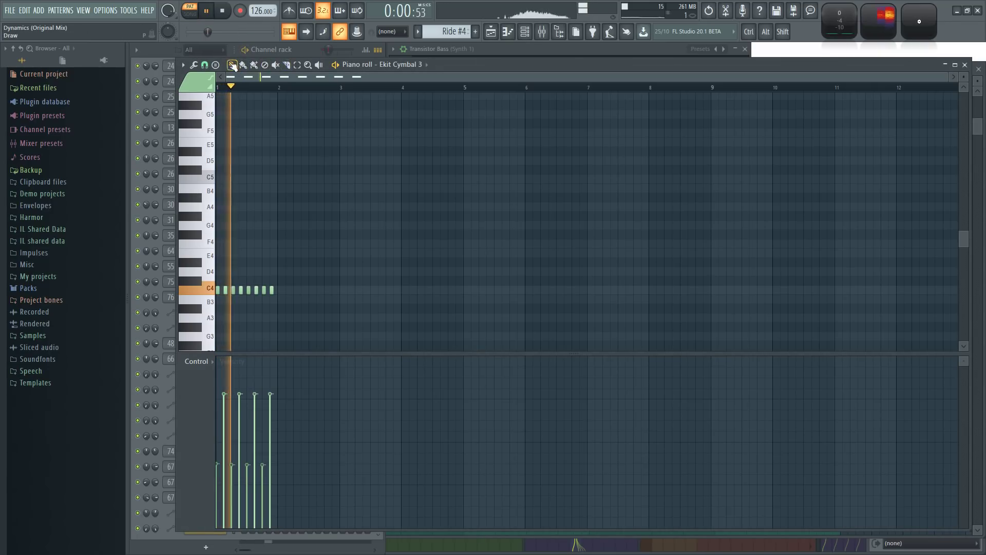
key("ctrl+a")
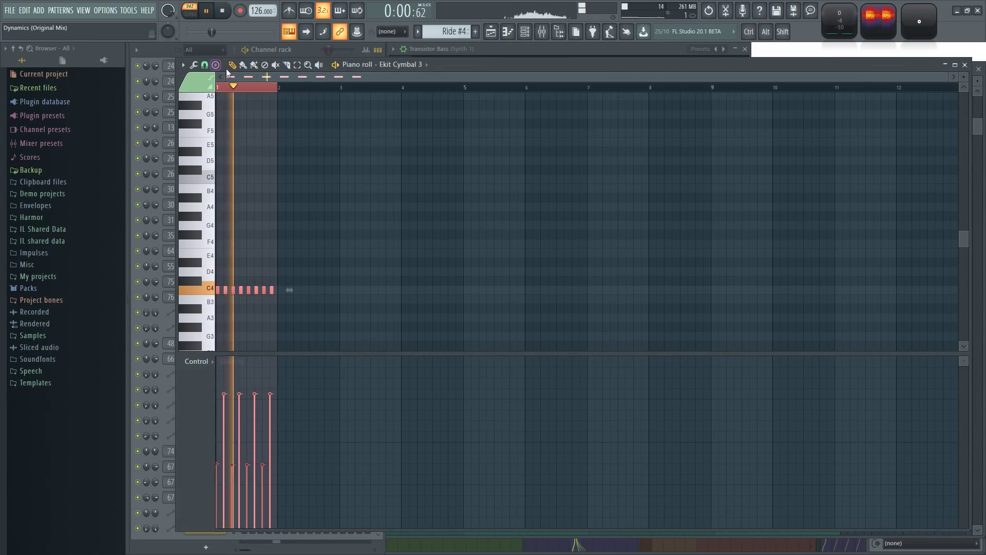
left_click(194, 64)
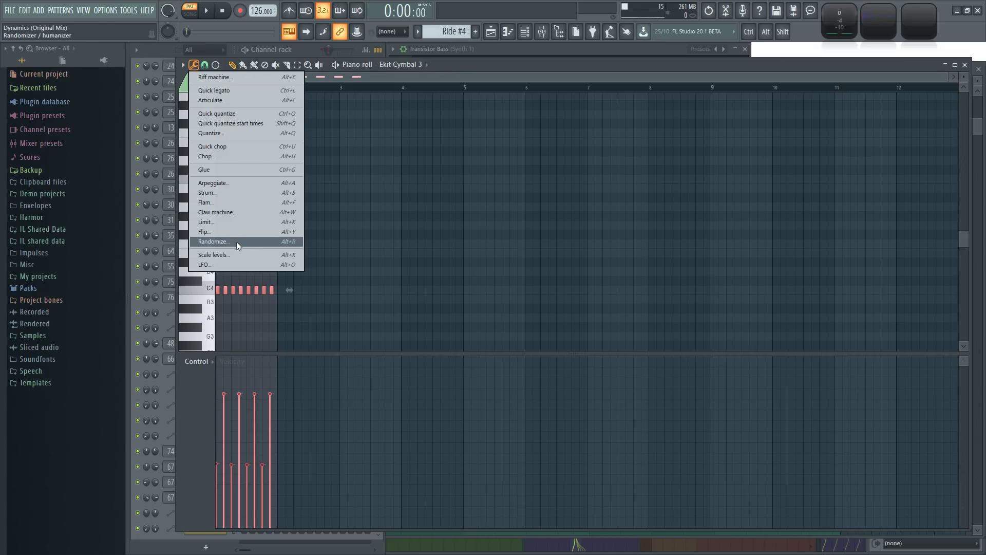
left_click(219, 255)
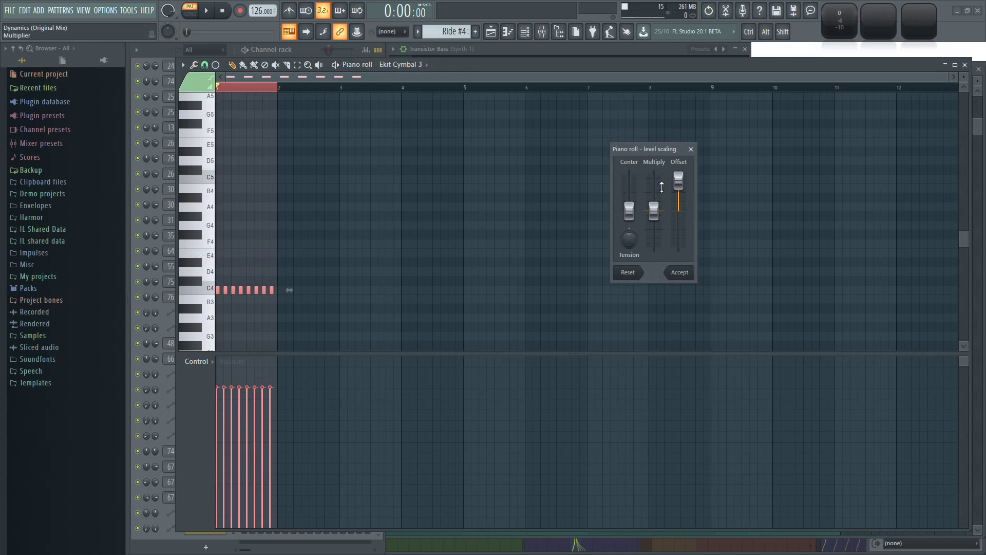
key("space")
mouse_move(656, 214)
left_mouse_down()
mouse_move(657, 195)
mouse_move(681, 189)
mouse_move(679, 211)
mouse_move(654, 197)
mouse_move(657, 204)
left_mouse_up()
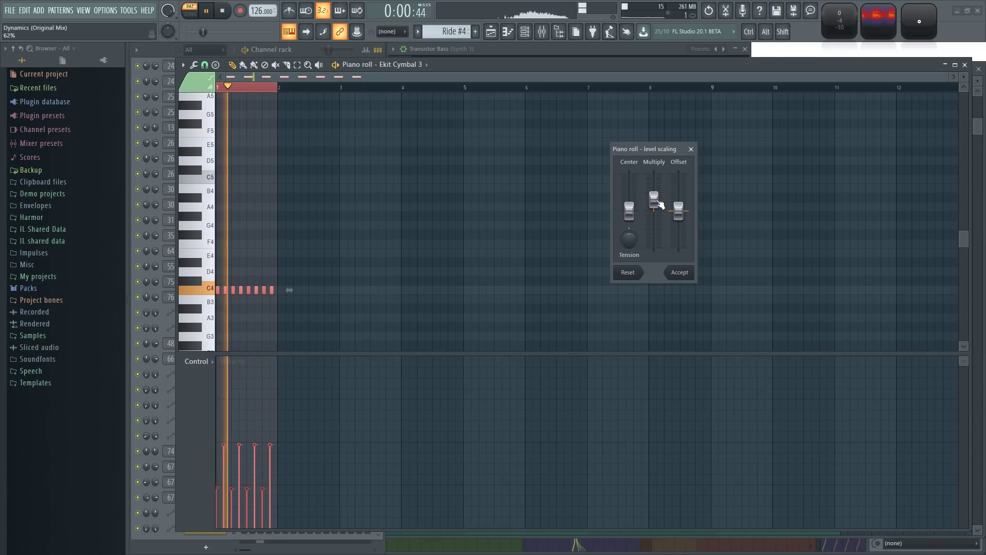
left_click(680, 273)
left_click(965, 65)
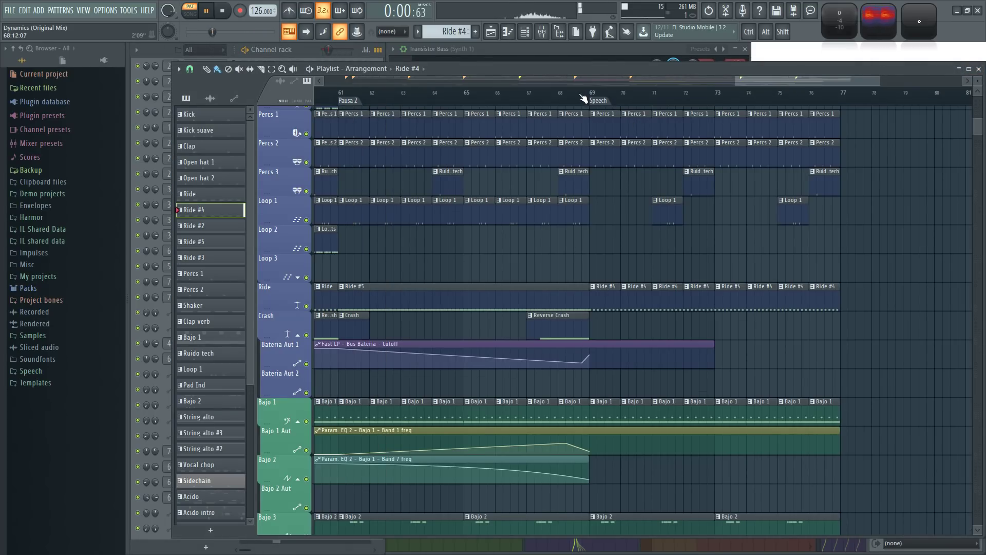
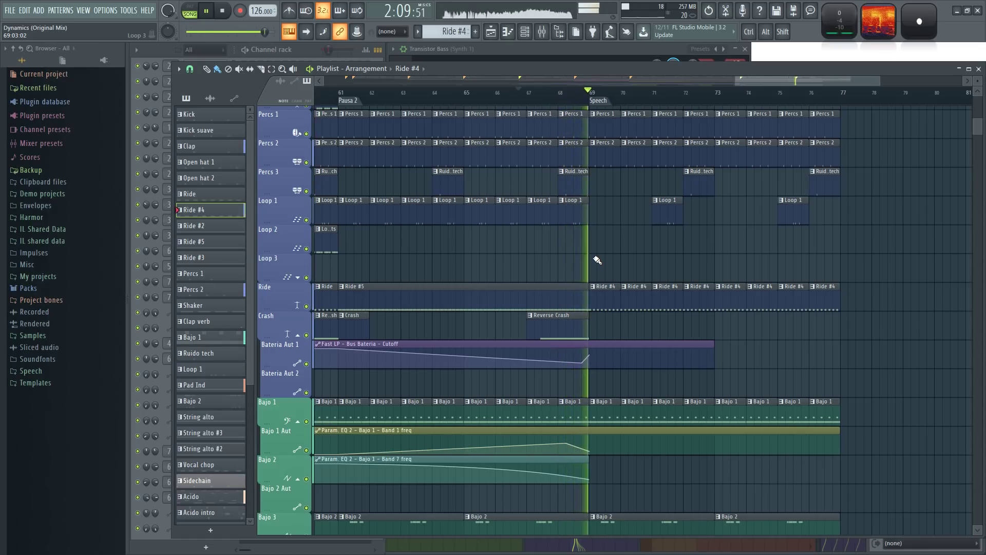
Step: Draw a falling note fine pitch ramp over the Ride #5 notes down to the pattern's end, and return to the playlist
double_click(467, 293)
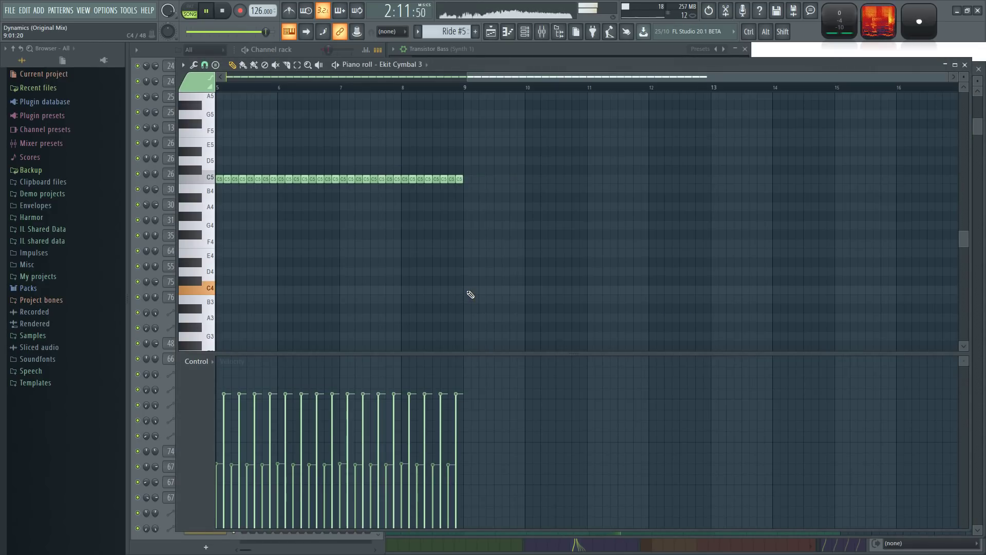
left_click(203, 399)
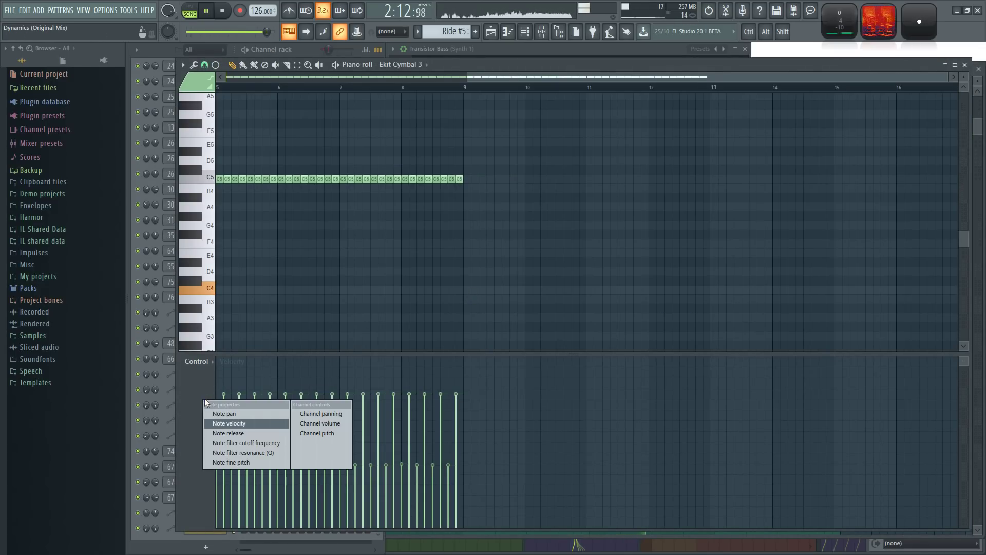
left_click(234, 462)
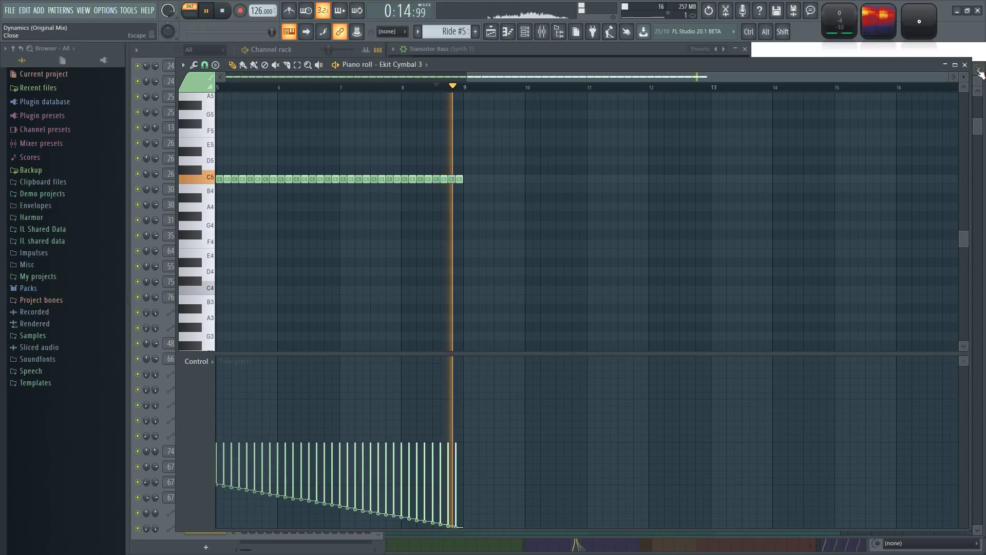
left_click(964, 64)
left_click(536, 284)
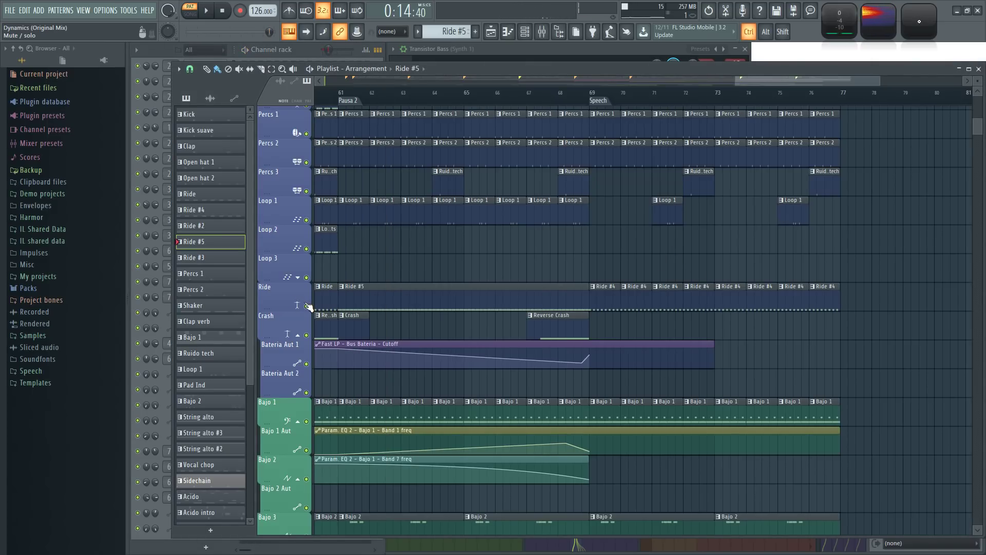
Step: Solo the Ride track, slightly raise all Ride #4 note velocities by scaling their levels, and unsolo the track during playback into Speech
left_click(306, 306, "ctrl")
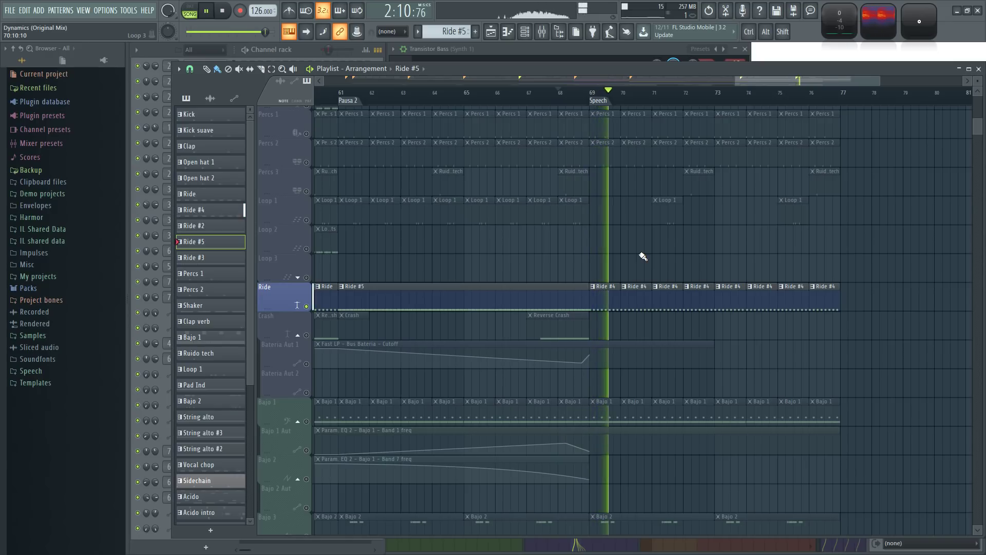
double_click(606, 292)
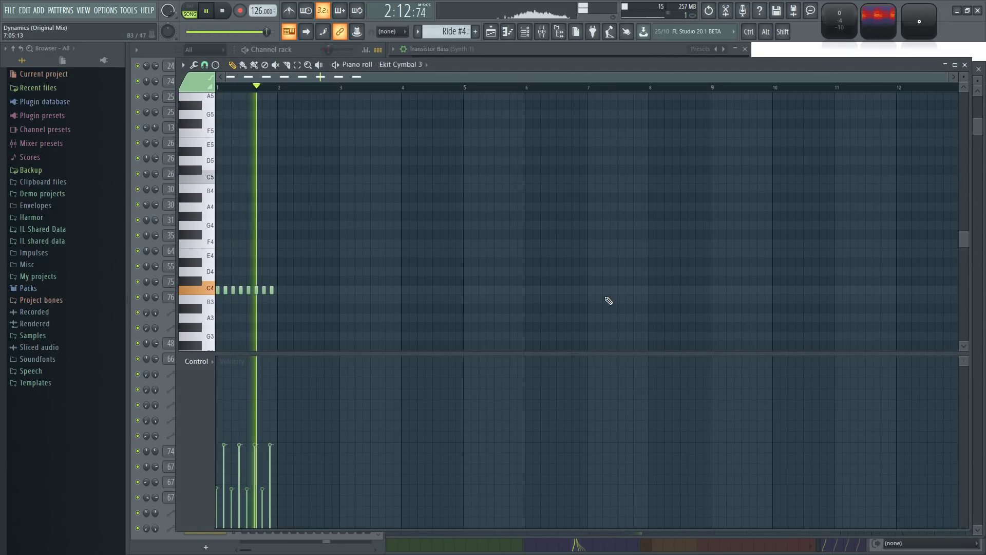
key("ctrl+a")
left_click(193, 64)
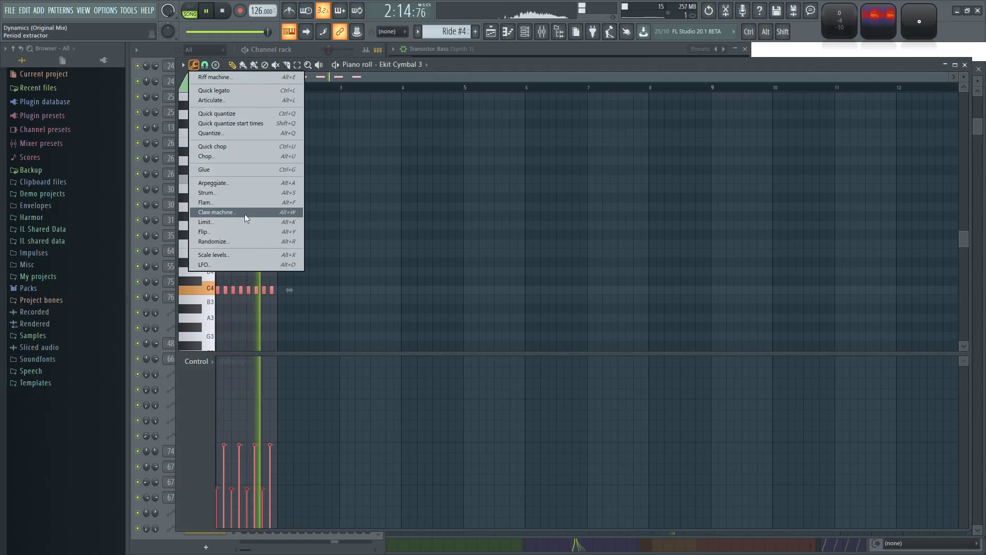
left_click(229, 255)
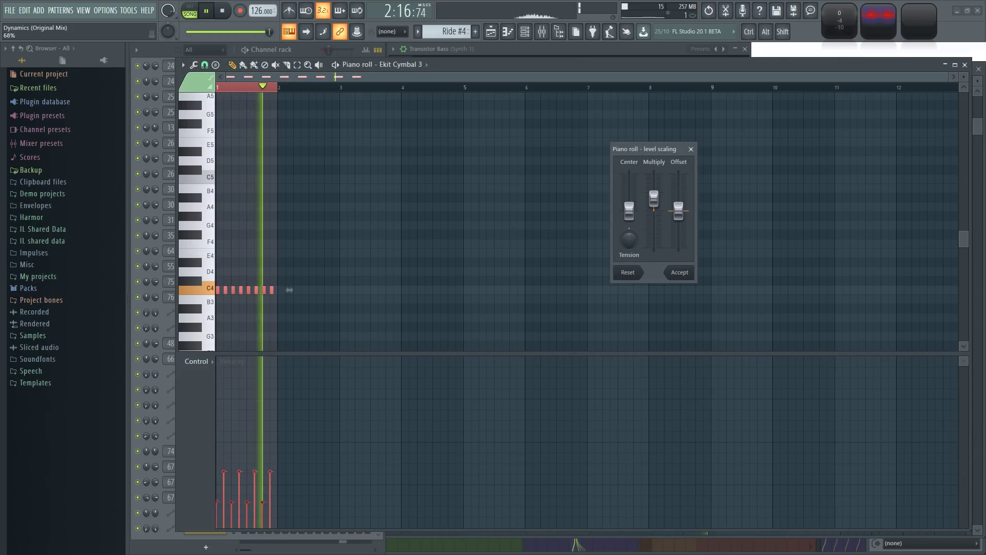
left_click_drag(654, 197, 653, 193)
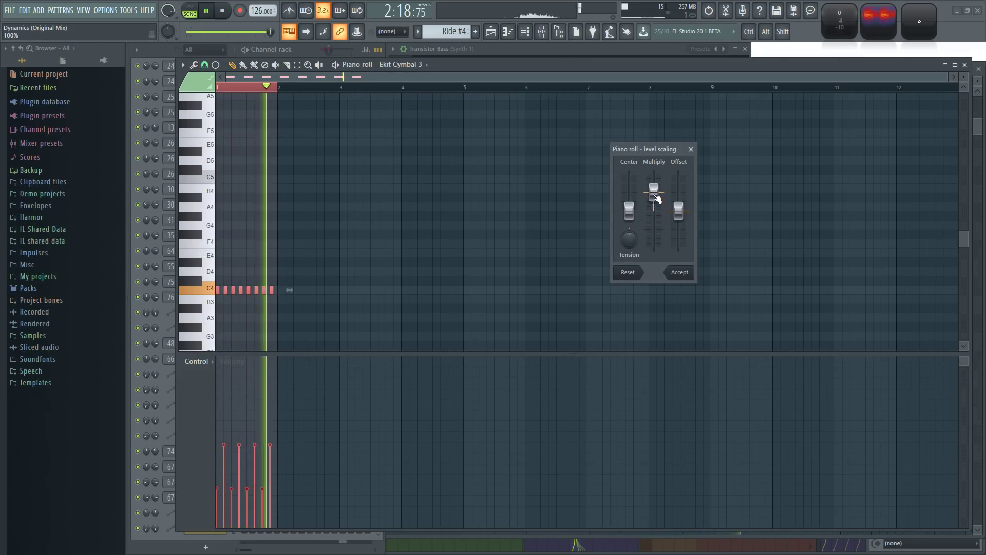
left_click_drag(655, 199, 653, 189)
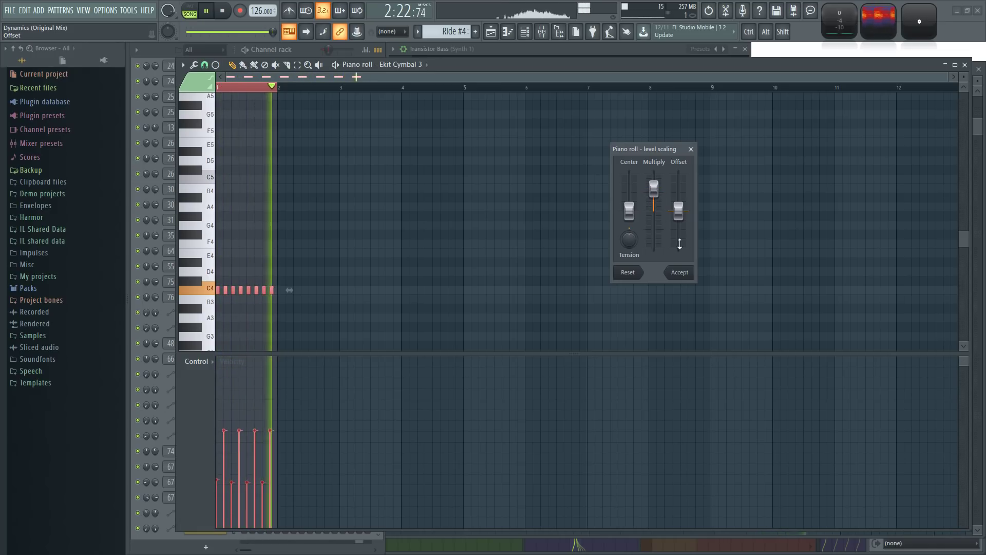
left_click(679, 273)
key("F5")
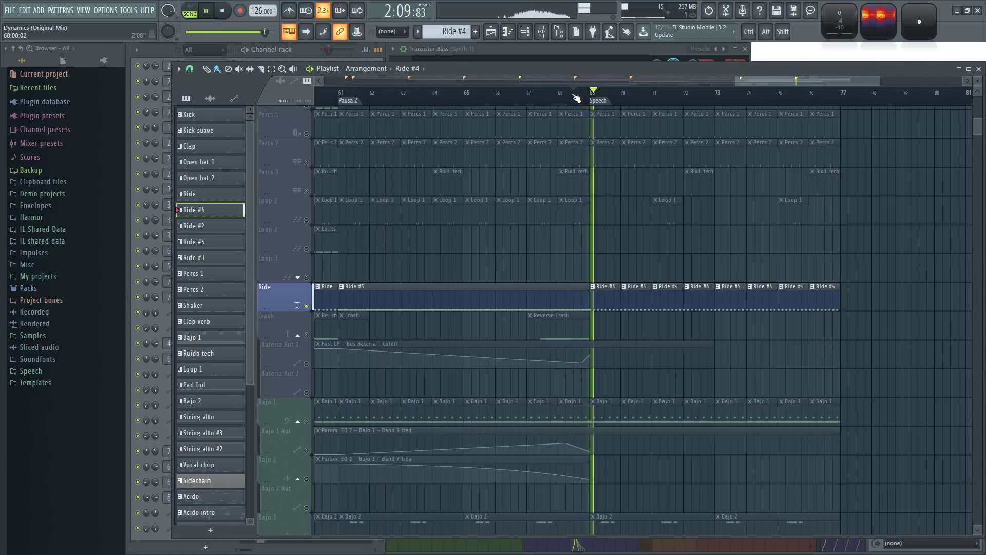
key("space")
left_click(307, 307, "ctrl")
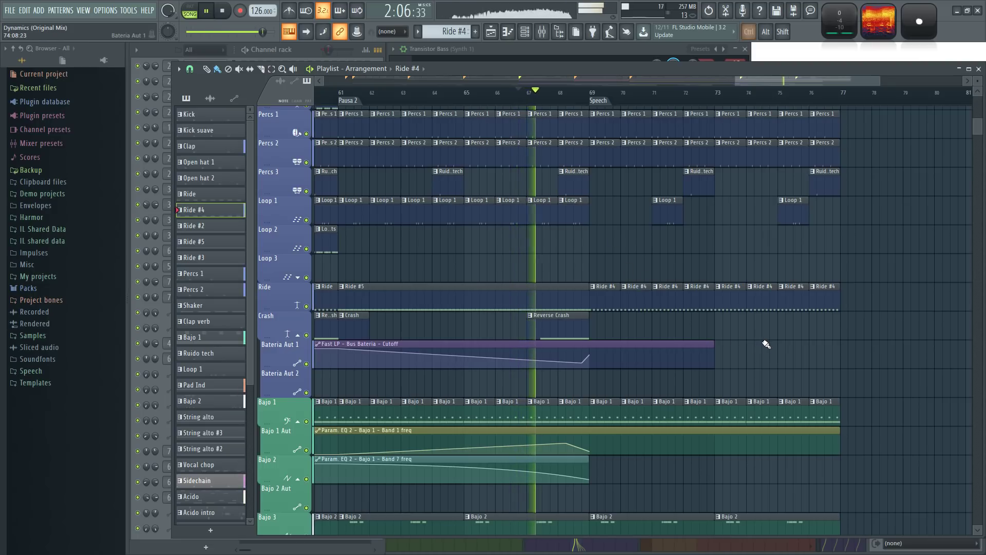
Step: Extend the Transistor Bass - Cutoff automation clip just past bar 77 and add a slightly higher point at bar 77
scroll(772, 343, "up", 1)
left_click_drag(760, 339, 717, 248)
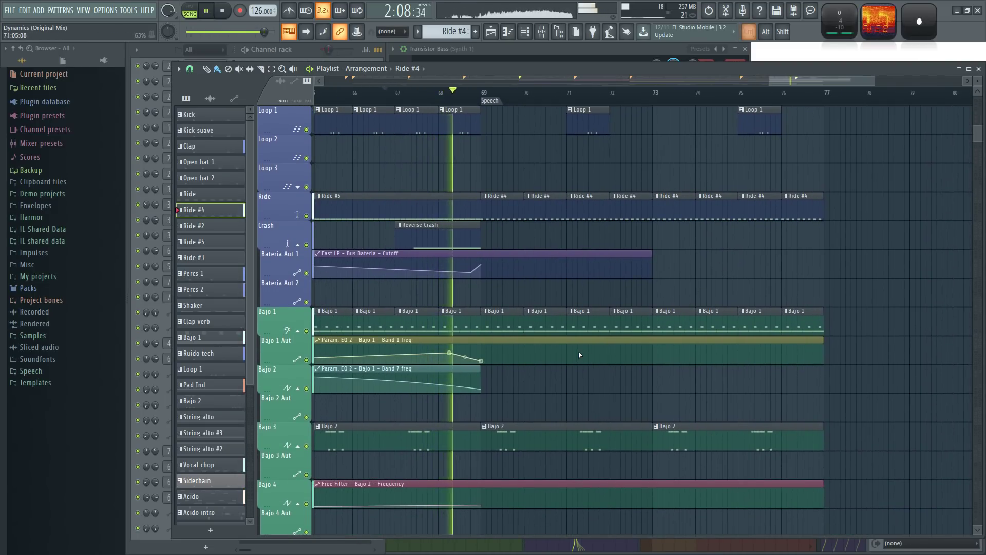
scroll(579, 347, "down", 2)
scroll(645, 321, "down", 4)
scroll(654, 317, "down", 3)
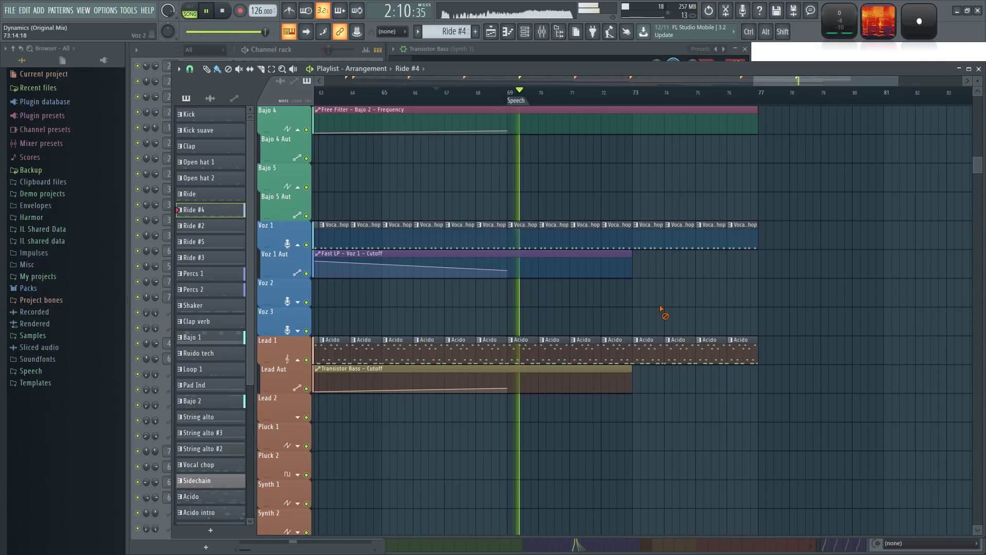
left_click_drag(632, 362, 765, 368)
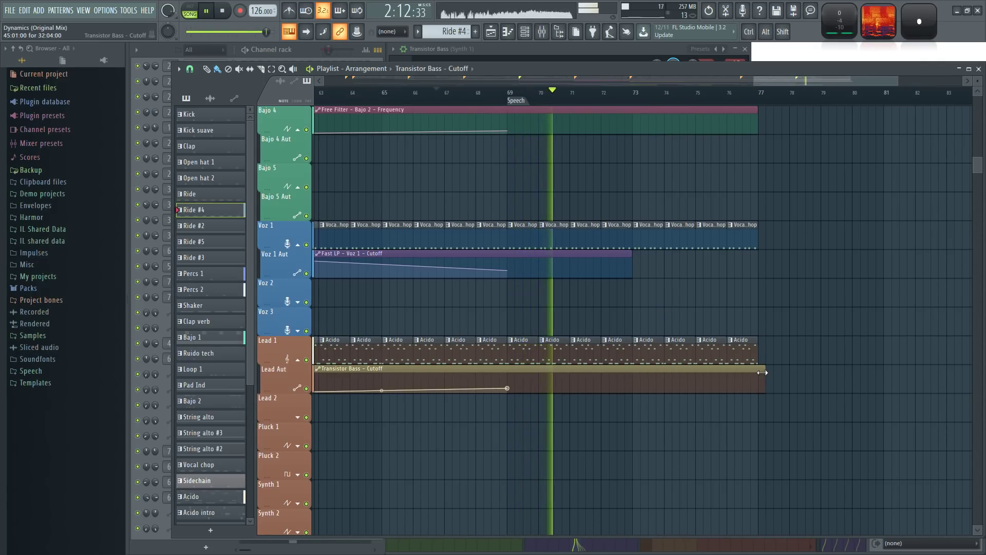
left_click(759, 383)
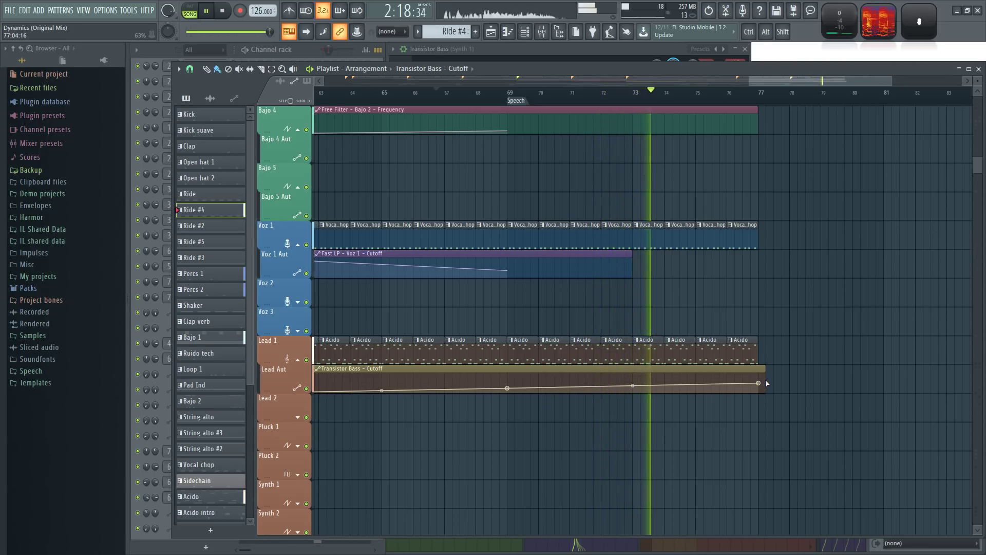
Step: Select the Speech pattern clips from bar 69 to 77, leaving out the automation clips, and duplicate them up to bar 85
scroll(766, 383, "up", 10)
scroll(817, 204, "down", 2)
left_click_drag(842, 209, 667, 186)
scroll(623, 172, "down", 2)
left_click_drag(426, 123, 698, 462)
left_click_drag(698, 537, 696, 543)
left_click(442, 338, "ctrl+shift")
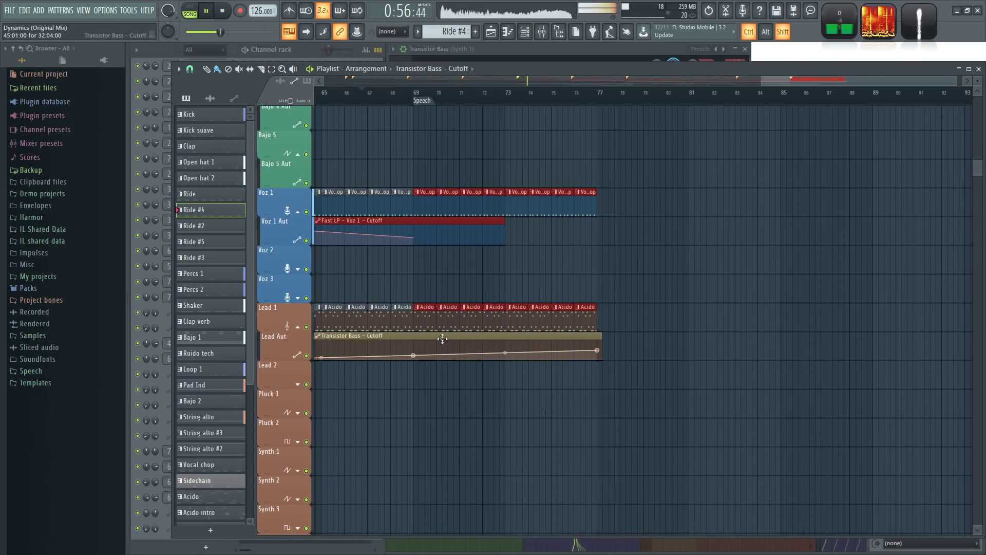
scroll(443, 273, "up", 13)
key("space")
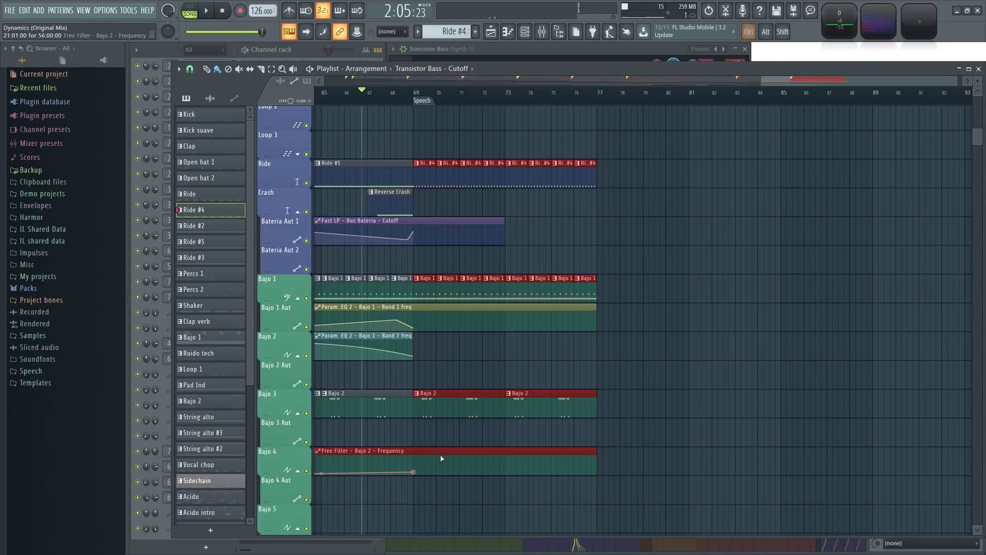
scroll(438, 458, "up", 13)
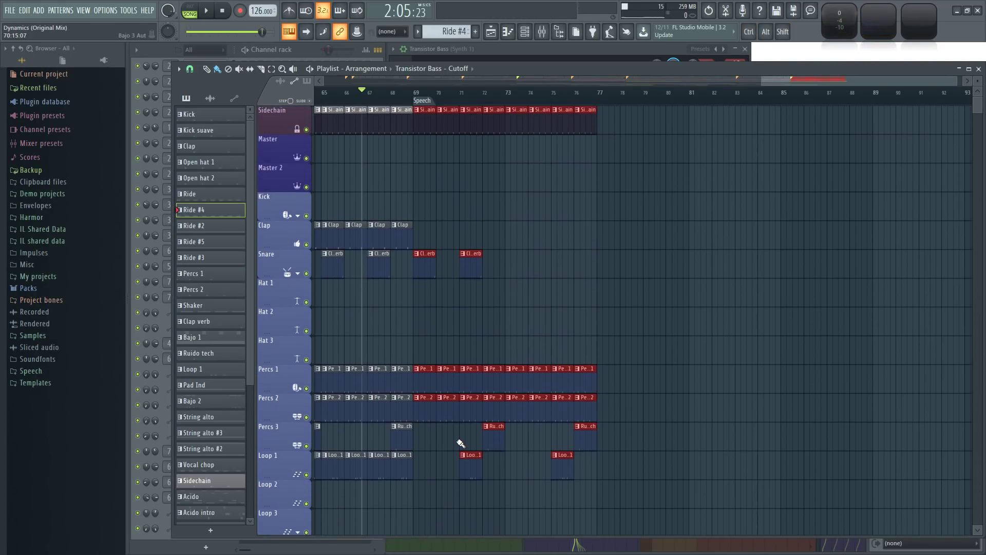
key("ctrl+b")
key("ctrl+d")
Step: Fill the Snare track with Clap verb clips every two bars through Speech, up to the one at bar 83
scroll(501, 288, "up", 1)
left_click(466, 264)
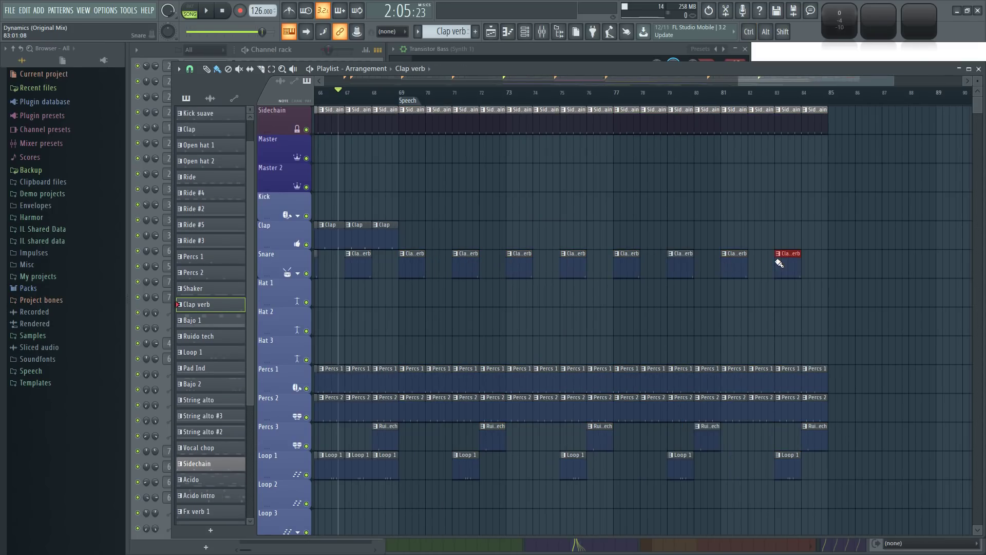
scroll(457, 100, "left", 1)
Step: Add a Pad Ind clip on the Pad 2 track at the start of Speech and play from there
scroll(502, 167, "down", 15)
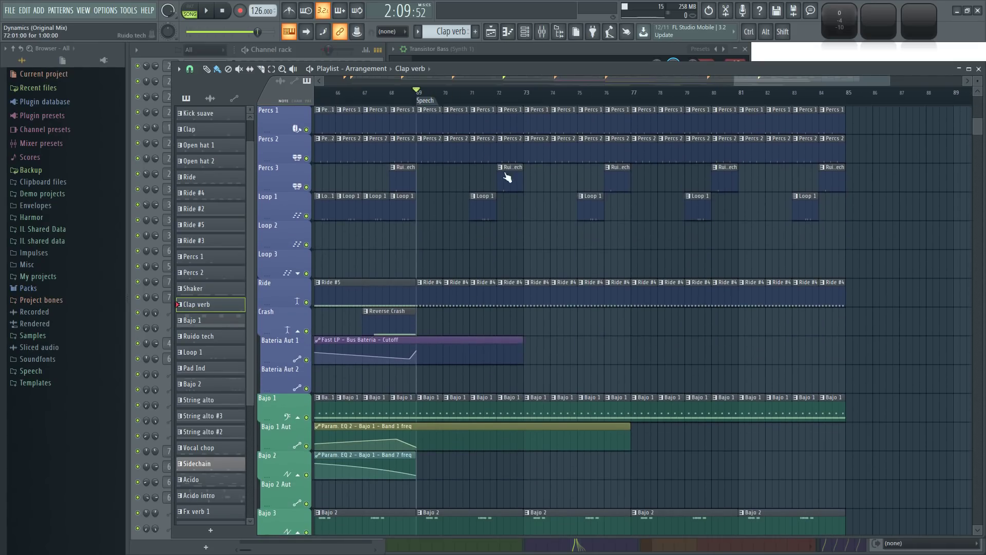
scroll(498, 302, "down", 13)
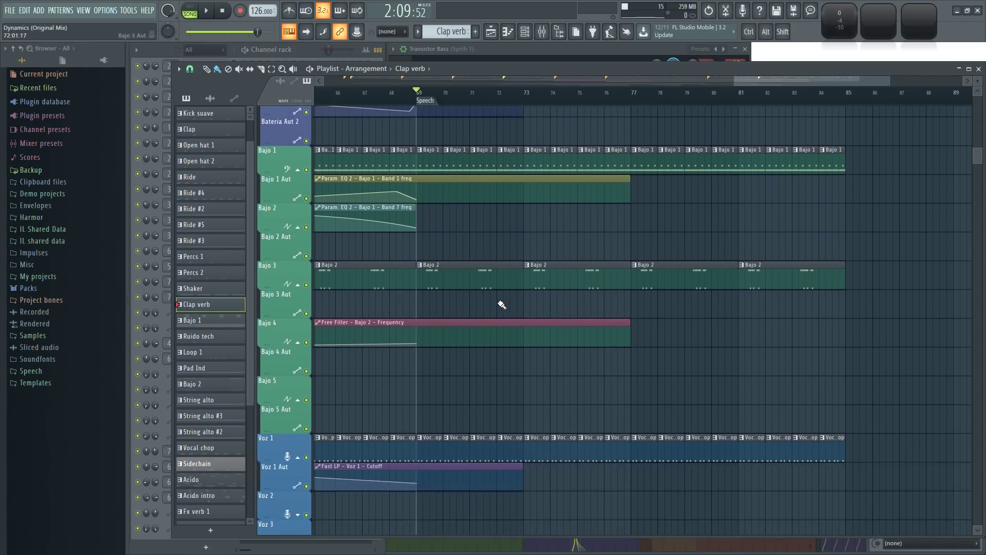
scroll(469, 394, "down", 4)
scroll(478, 393, "down", 6)
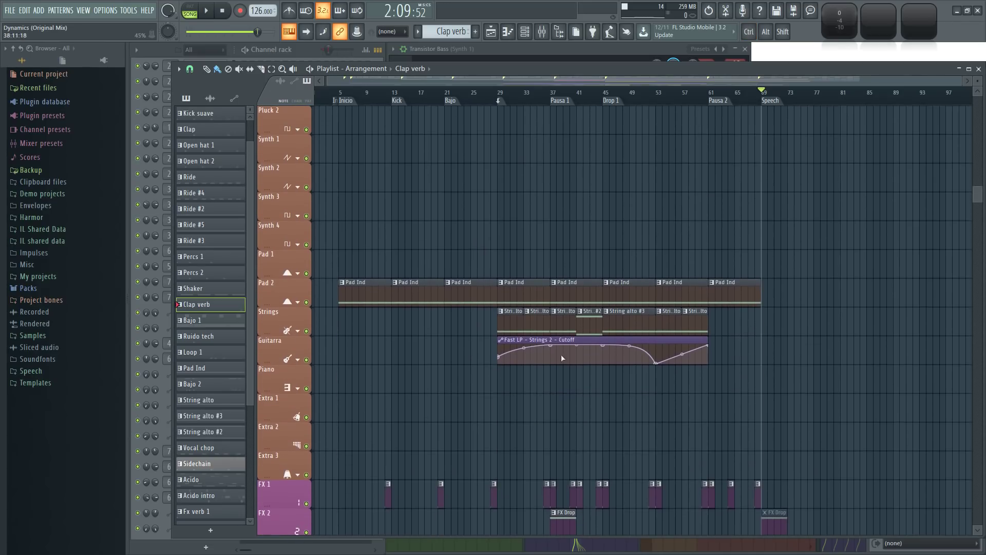
scroll(838, 393, "up", 2)
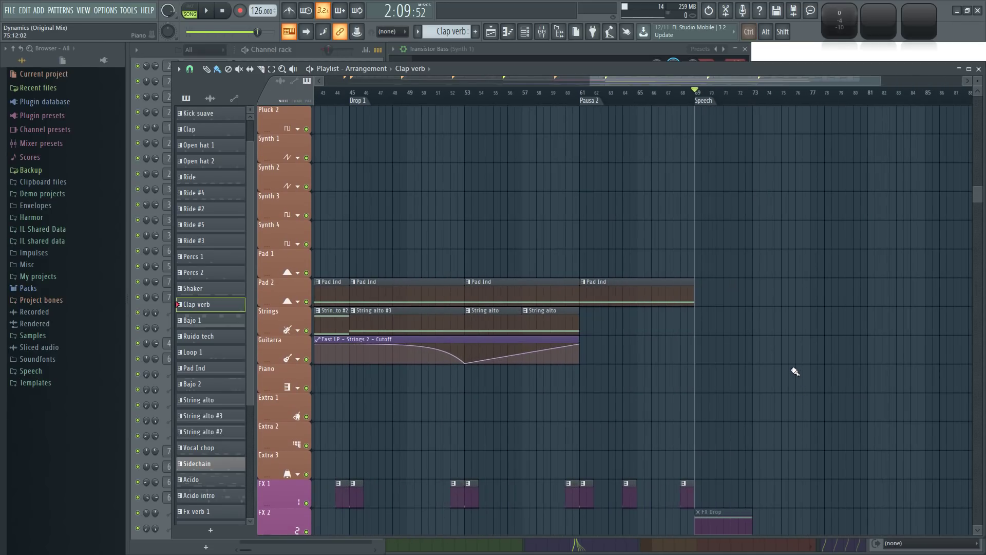
scroll(792, 375, "up", 2)
left_click(579, 315)
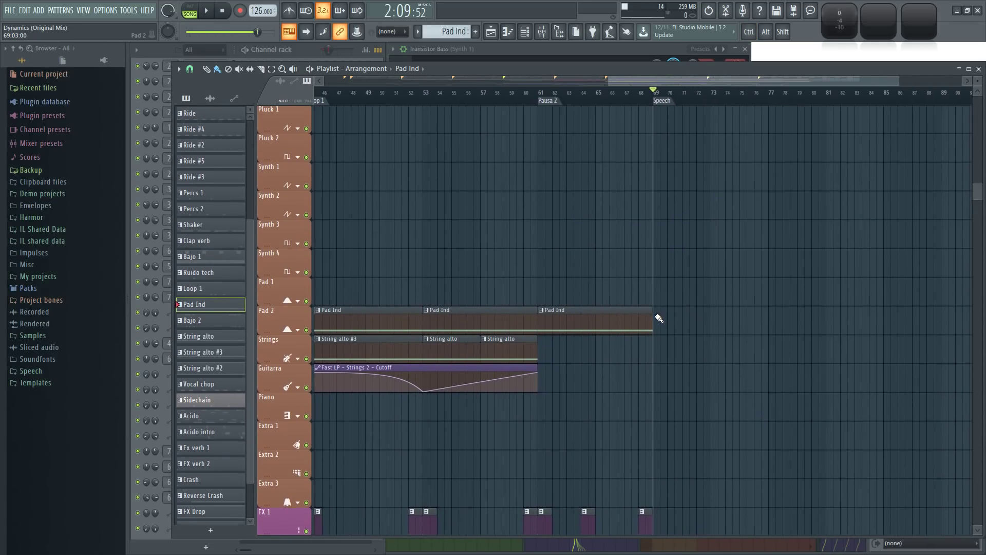
key("space")
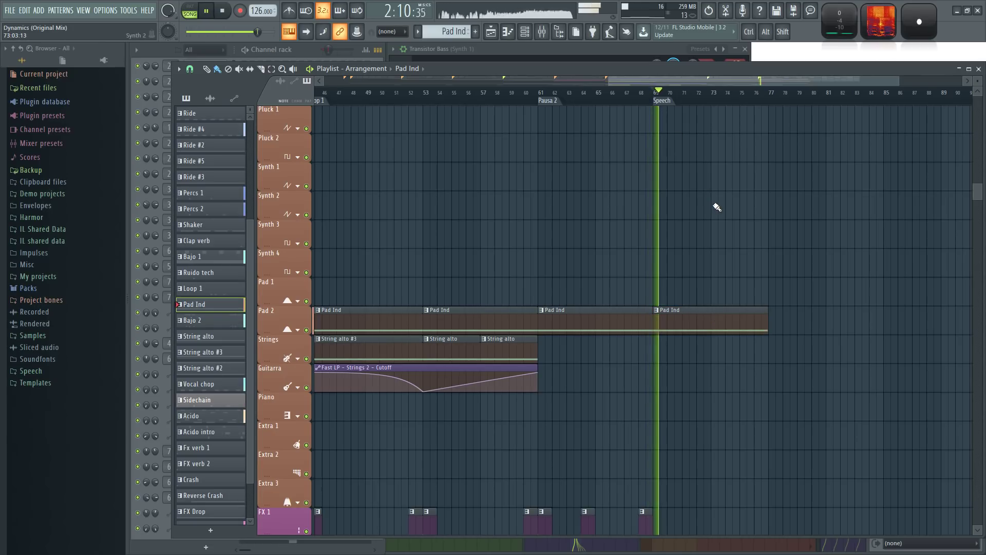
Step: Listen to the String alto #2 and String alto patterns on their own in pattern mode
left_click_drag(606, 425, 843, 399)
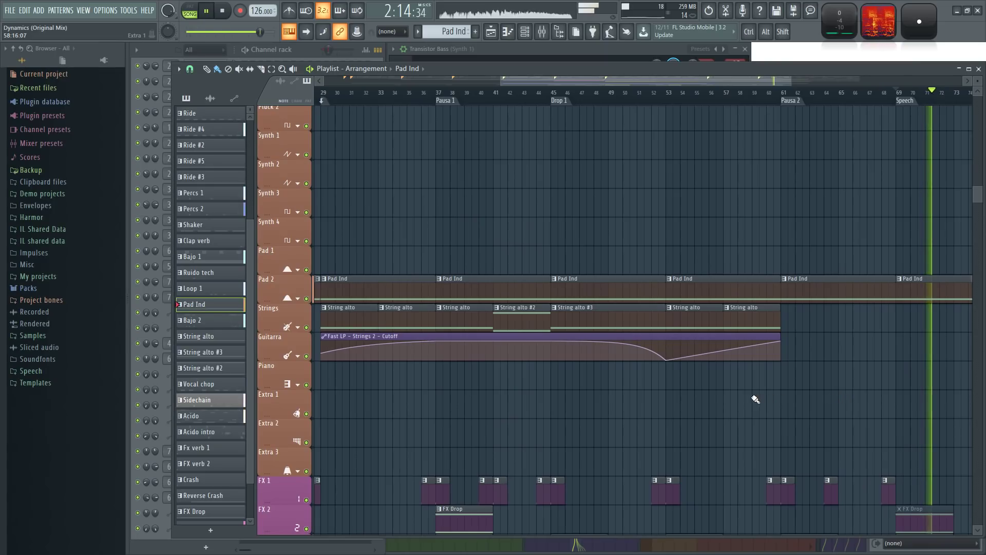
left_click(536, 313)
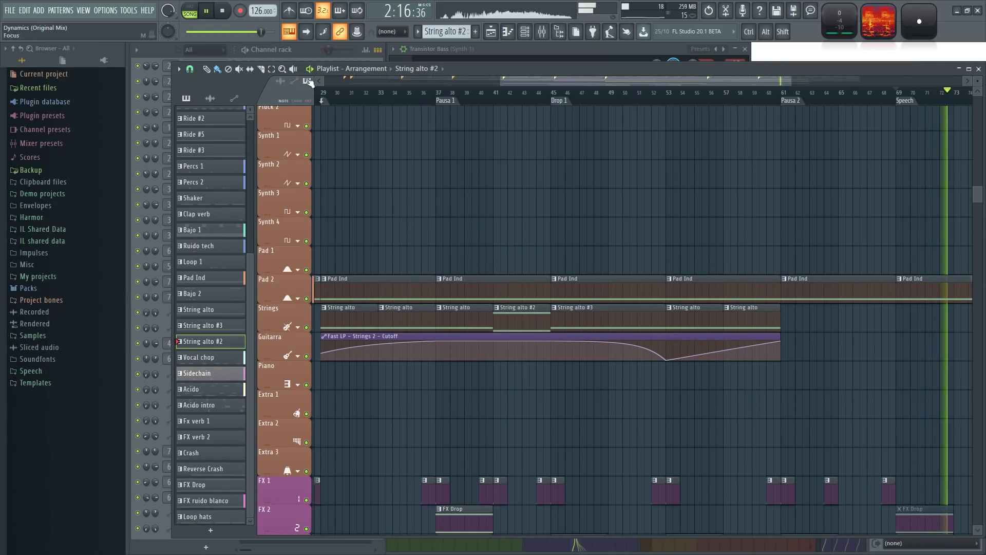
key("l")
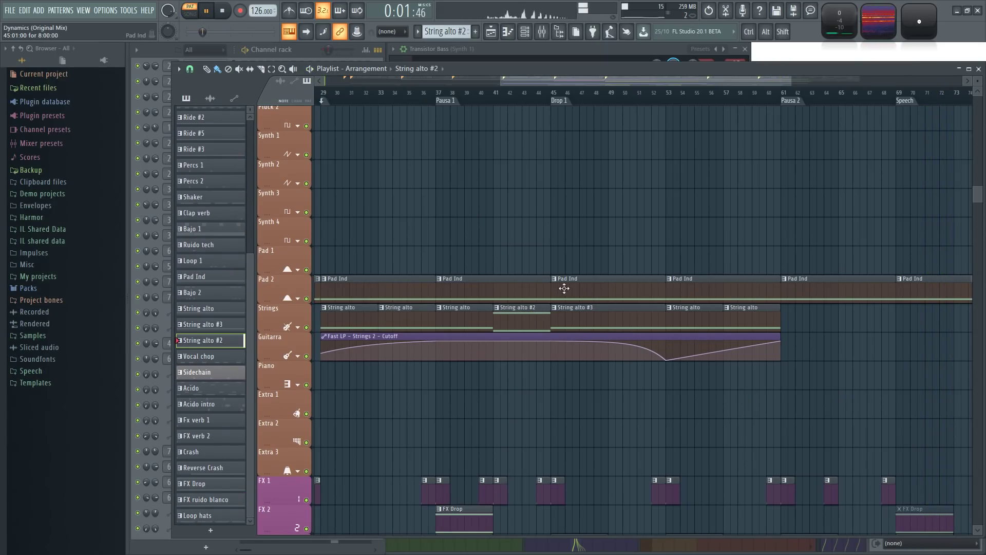
left_click_drag(732, 189, 678, 187)
key("space")
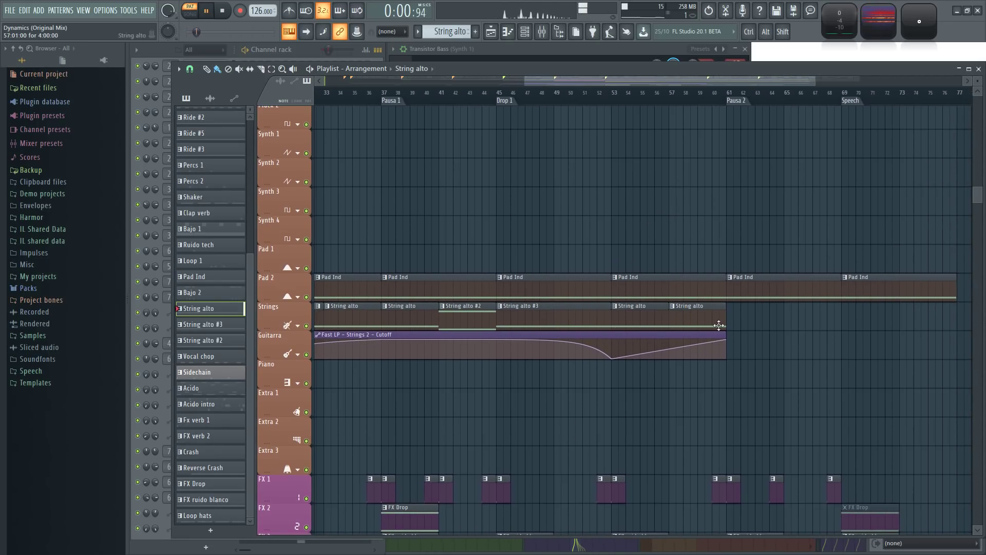
Step: Add String alto clips from bar 61 to 69 and extend the Fast LP - Strings 2 - Cutoff automation to a lower point at bar 69
left_click_drag(811, 328, 841, 304)
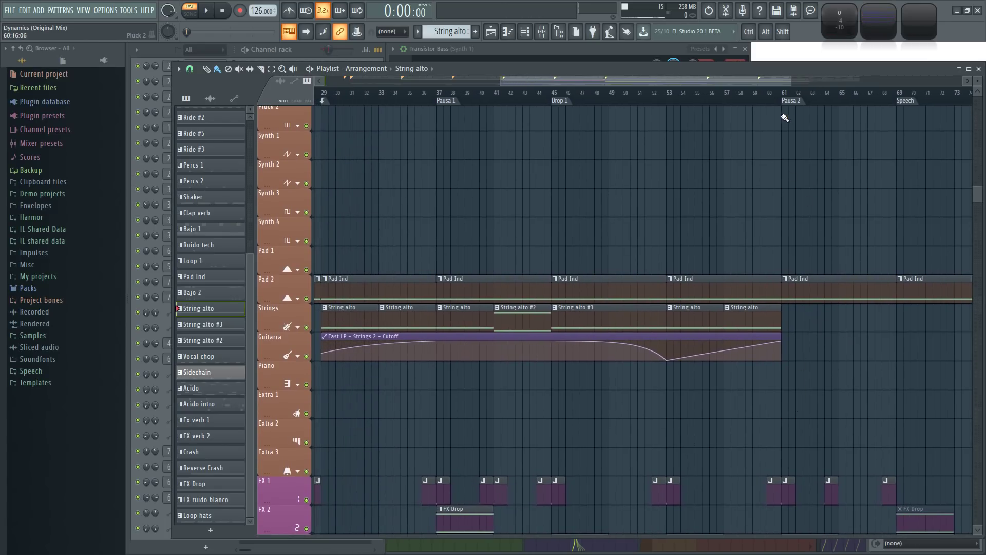
left_click_drag(840, 388, 782, 387)
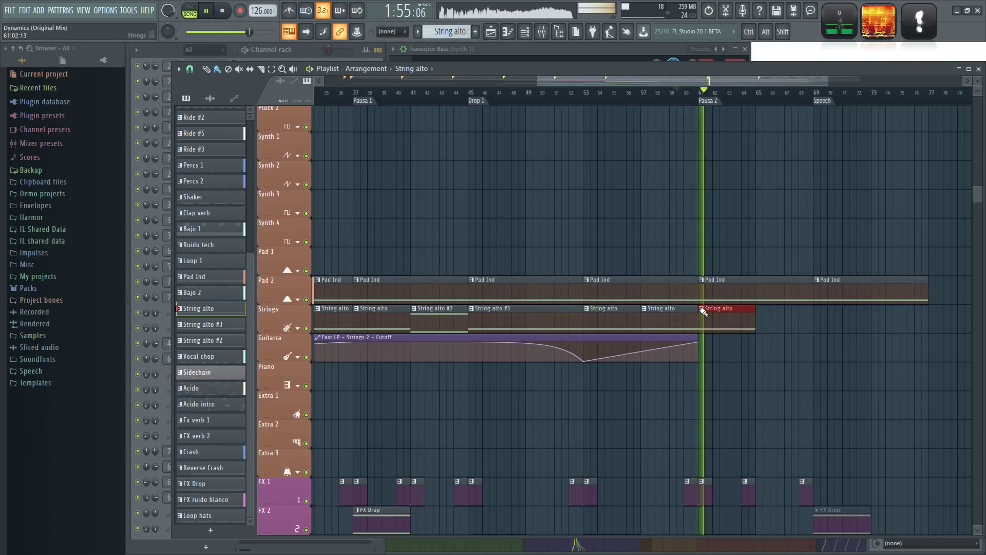
left_click_drag(699, 343, 809, 337)
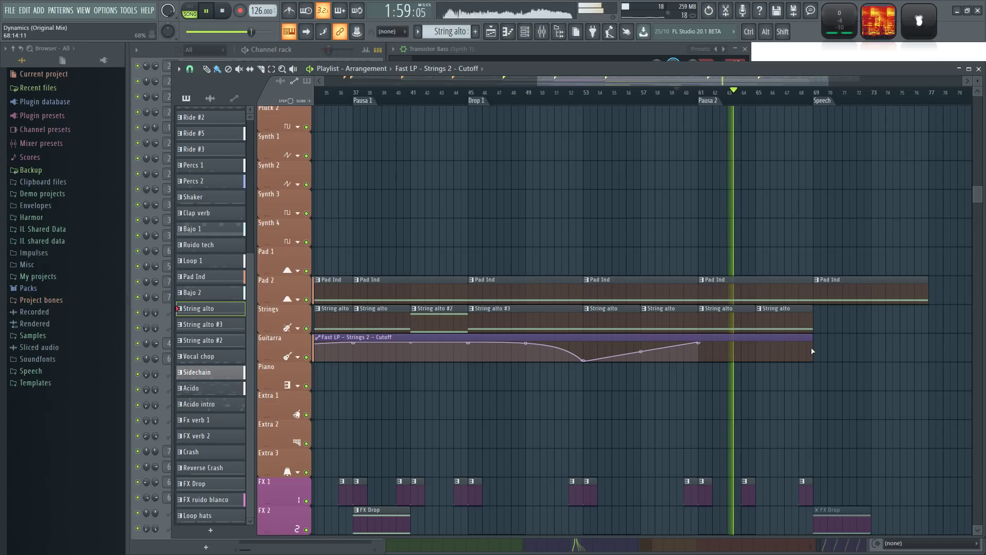
right_click(813, 351)
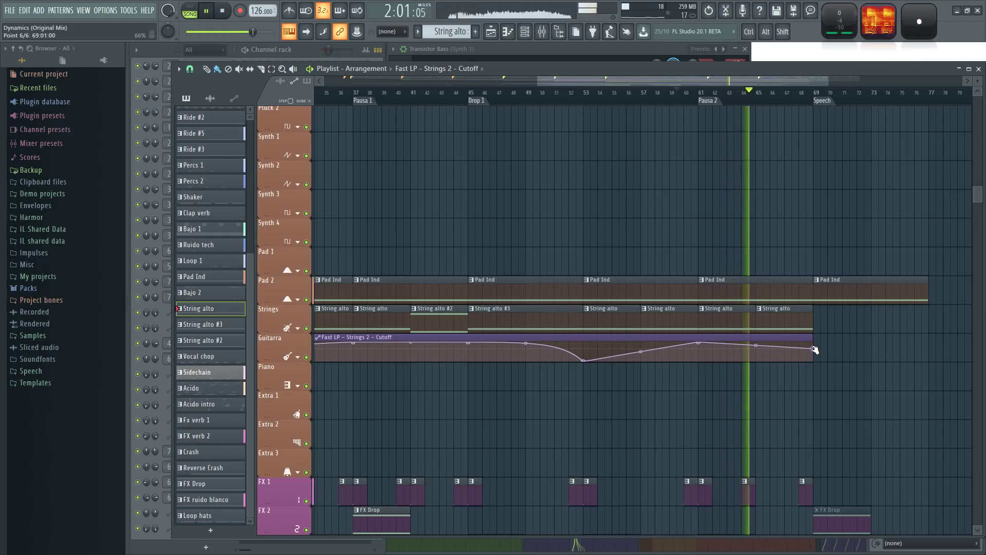
Step: Bend the final descent of the strings cutoff automation and add String alto clips on the Strings track from bar 69 to 77
left_click_drag(839, 381, 678, 341)
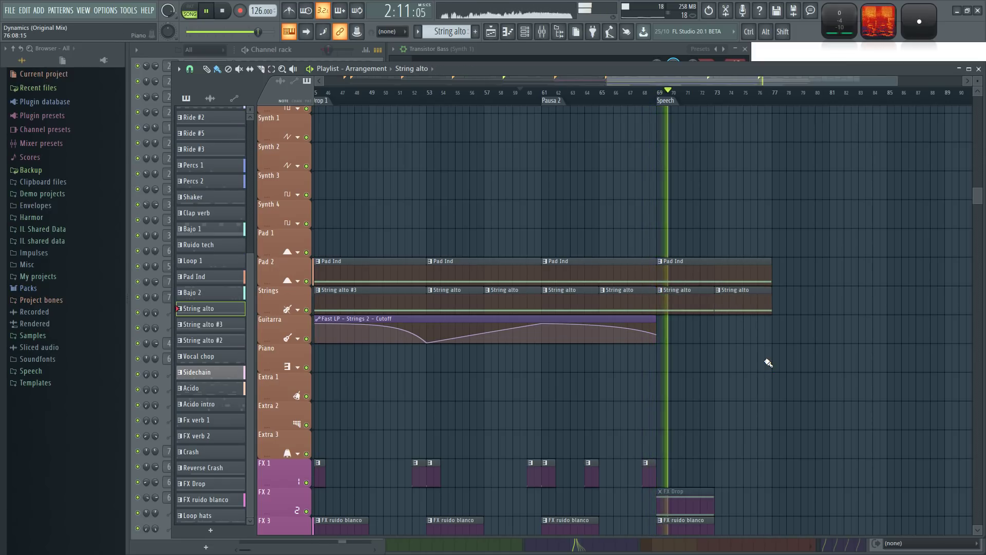
left_click_drag(790, 402, 659, 369)
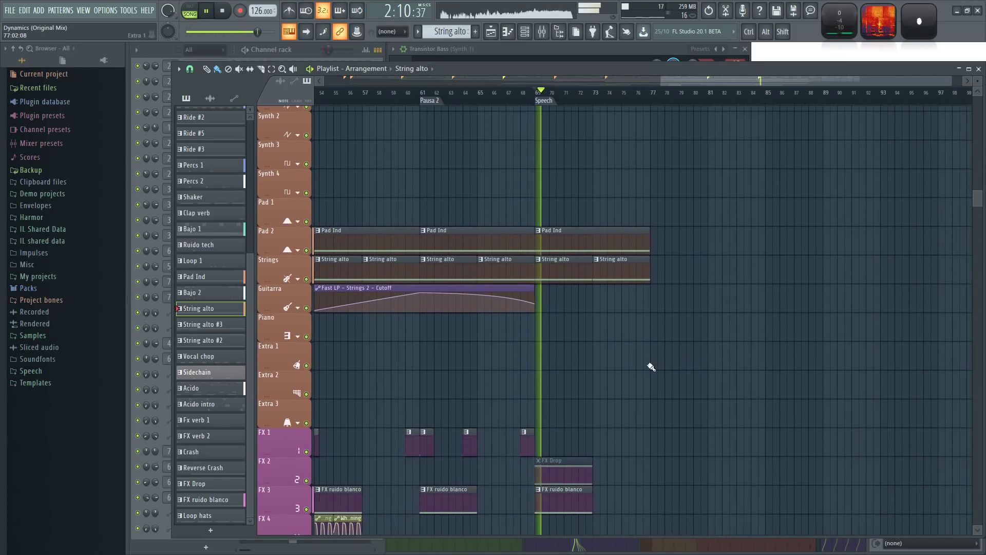
Step: Examine the effect clips on the FX tracks from Pausa 1 through Drop 1 and Pausa 2 to Speech
scroll(549, 366, "up", 2)
scroll(544, 367, "down", 4)
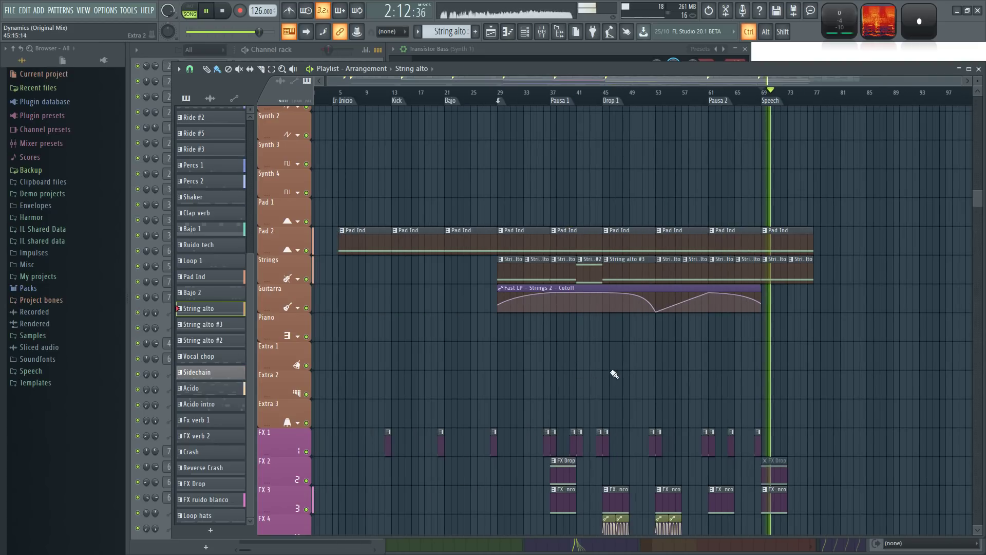
scroll(564, 325, "down", 5)
scroll(853, 373, "up", 1)
scroll(755, 354, "up", 3)
scroll(378, 281, "up", 1)
scroll(472, 309, "up", 2)
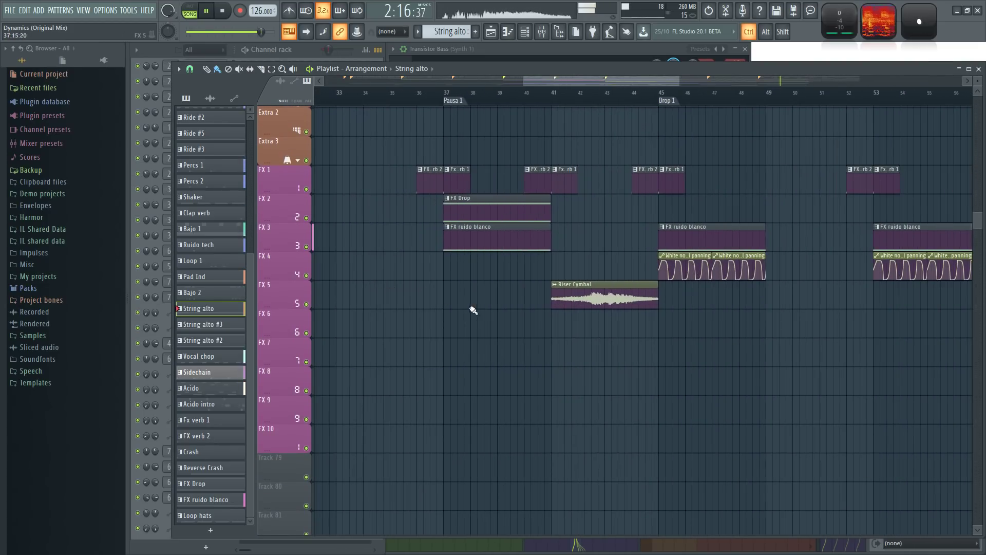
scroll(486, 316, "down", 3)
left_click_drag(764, 390, 637, 425)
scroll(575, 380, "up", 3)
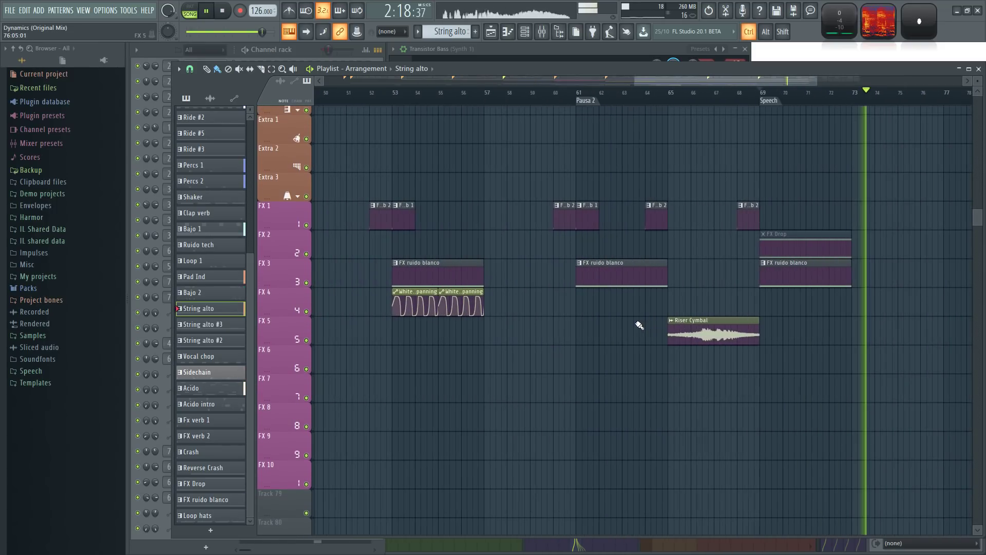
Step: Unmute the FX Drop clip at bar 69 and listen to the transition from Pausa 2 into Speech
left_click_drag(794, 201, 576, 280)
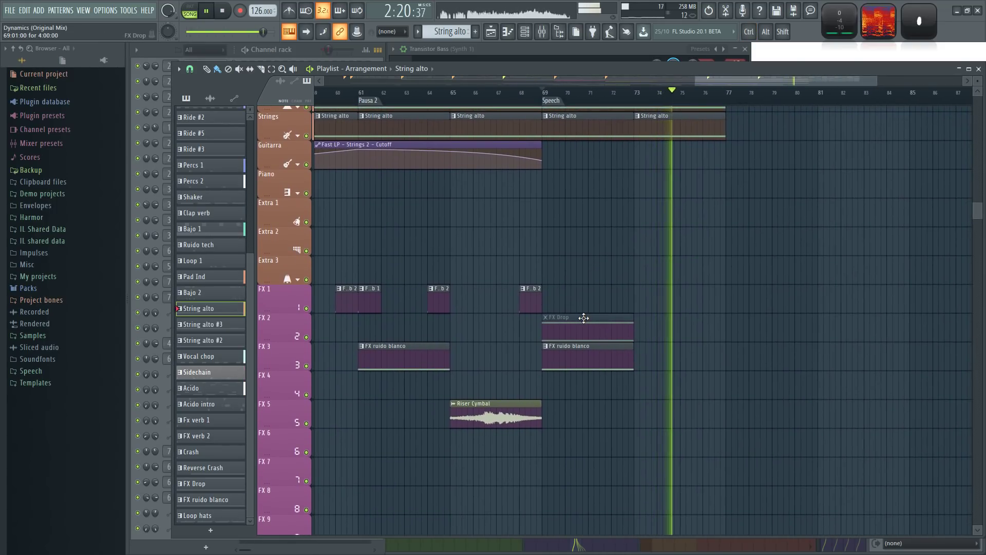
right_click(590, 317, "alt")
left_click(526, 93)
left_click_drag(615, 241, 658, 293)
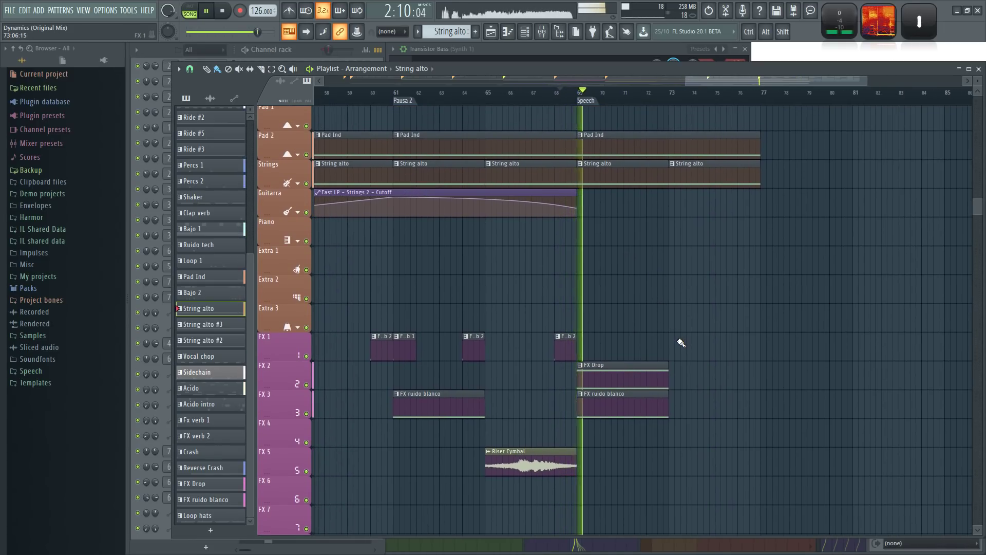
key("space")
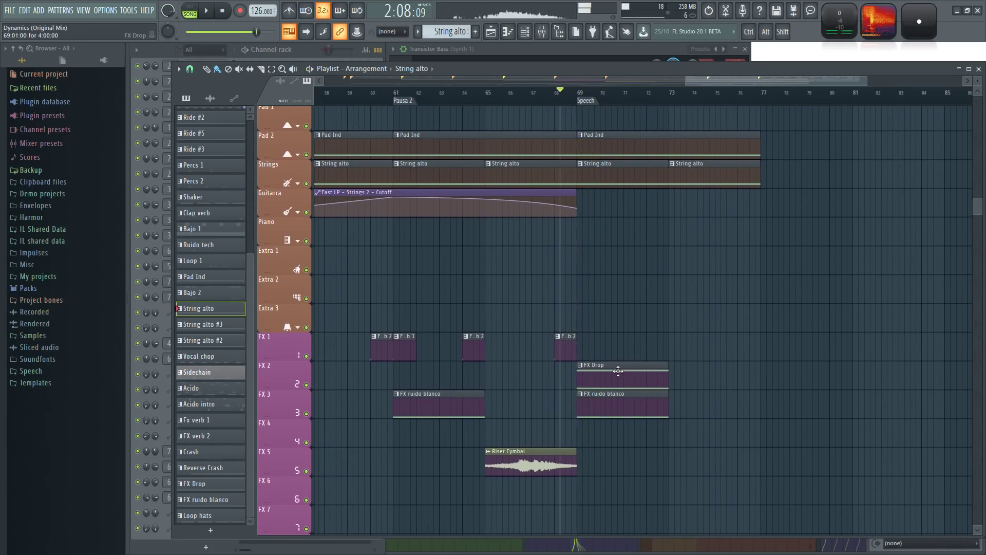
Step: Make the FX Drop clip at bar 69 unique, lower its notes' velocity and audition the pattern on its own
left_click(585, 367)
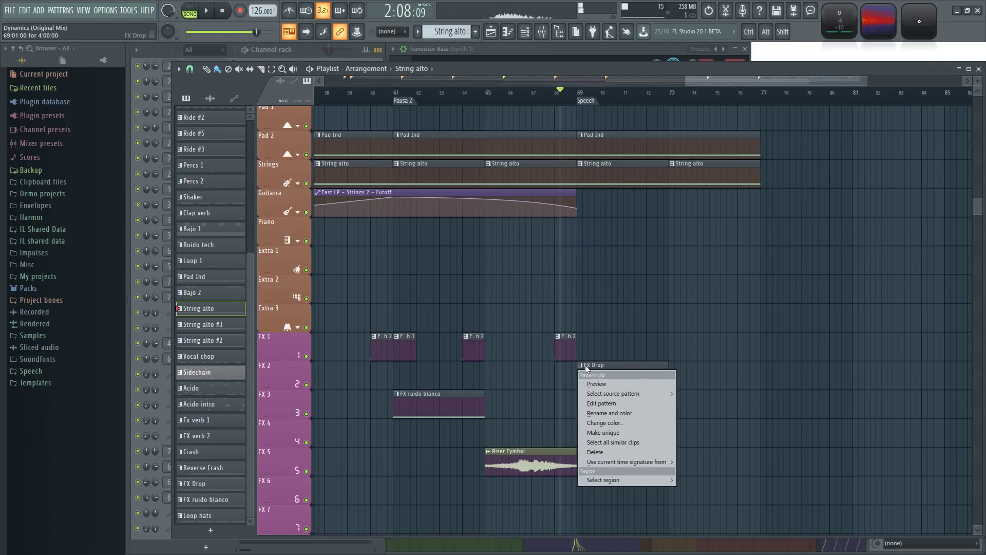
left_click(620, 436)
double_click(614, 368)
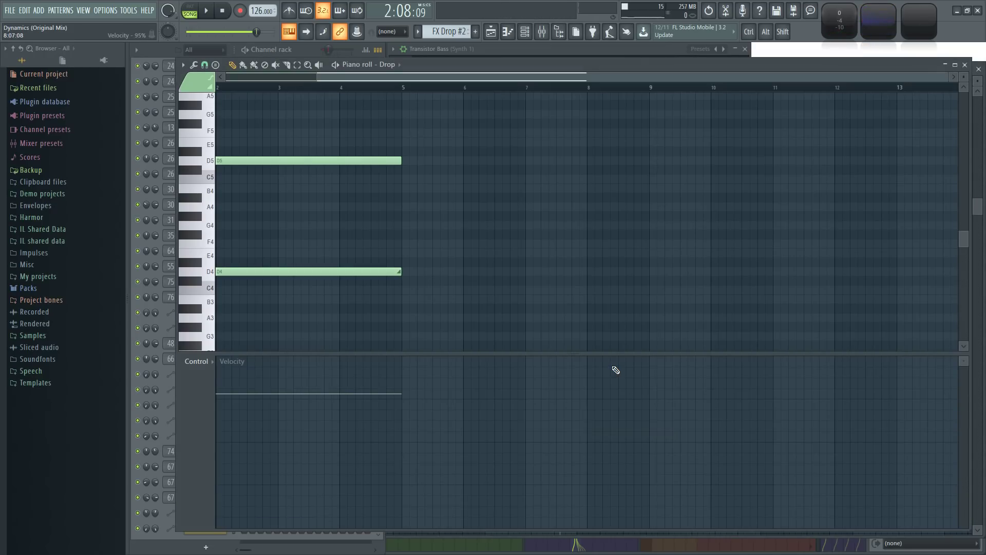
key("ctrl+a")
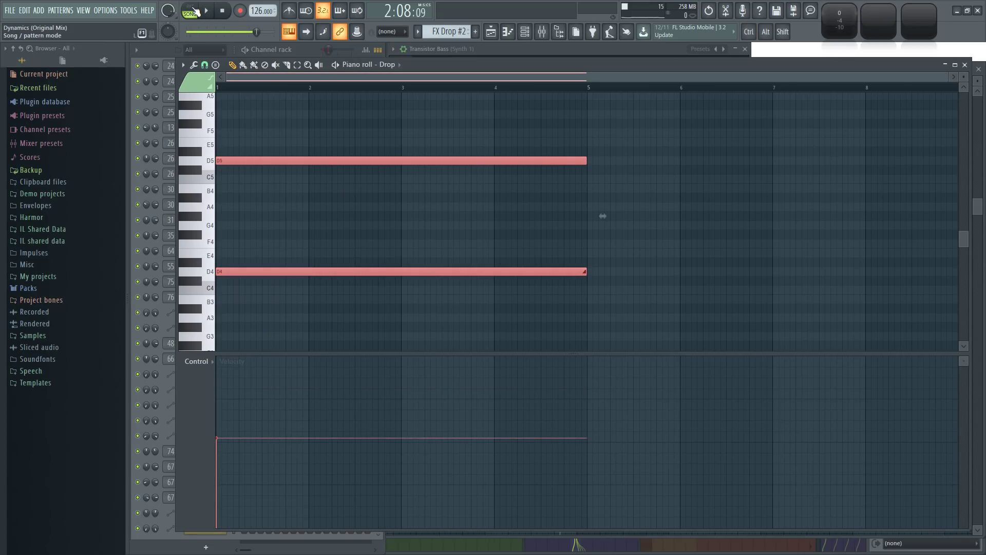
key("space")
key("space")
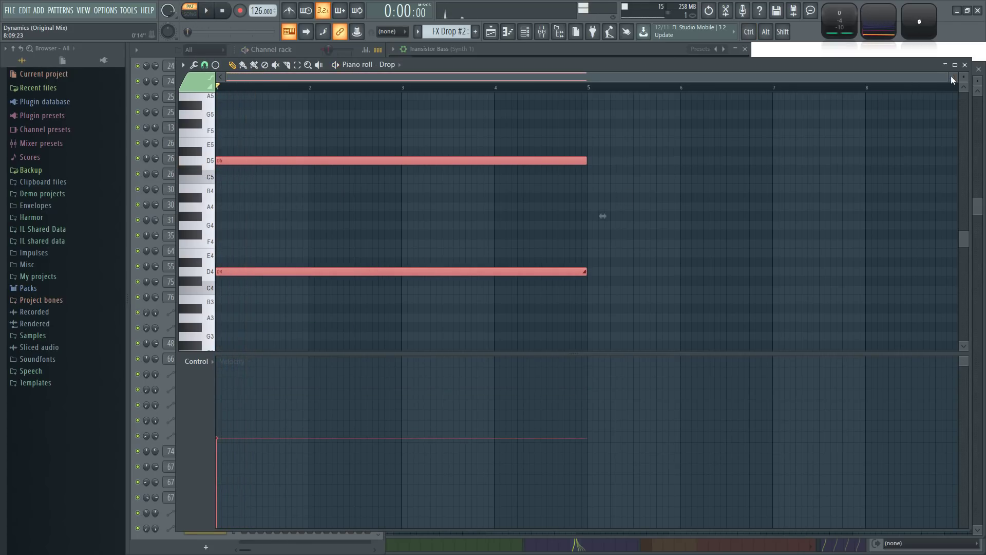
Step: Save the project and play the song from just before bar 69, examining the bass, vocal and lead tracks in the Speech section
left_click(965, 65)
left_click(905, 68)
key("space")
key("ctrl+s")
scroll(674, 288, "up", 3, "ctrl")
scroll(675, 289, "down", 2, "ctrl")
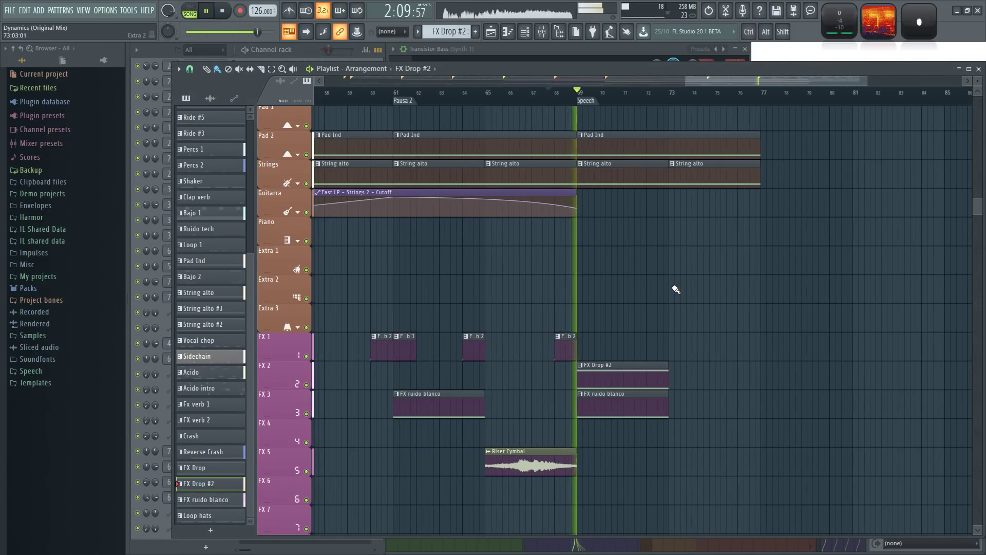
scroll(642, 283, "down", 1, "ctrl")
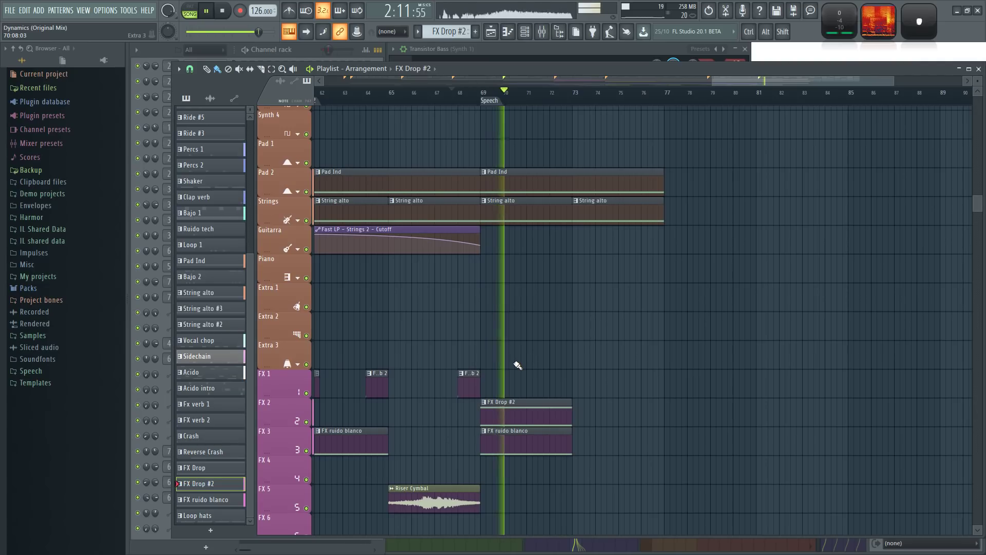
scroll(517, 368, "up", 8)
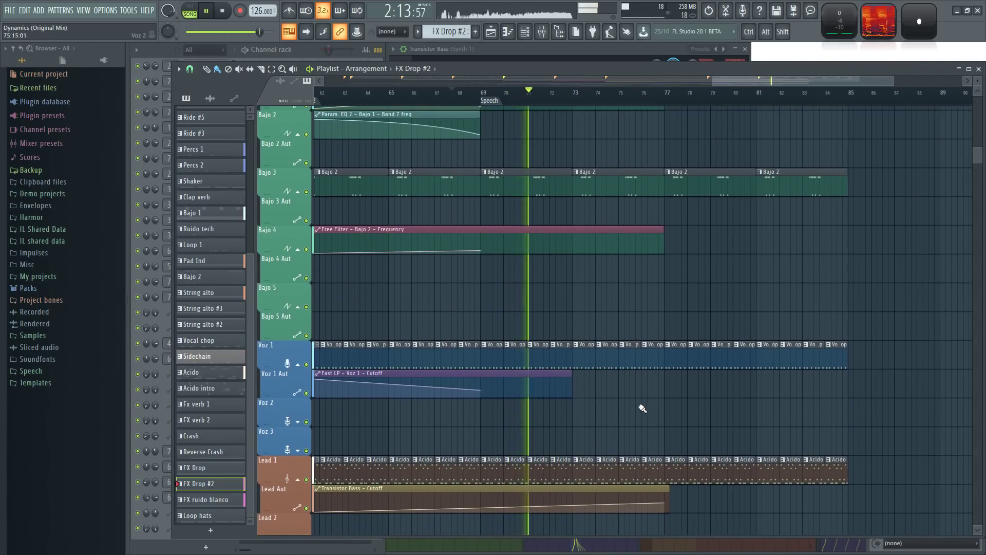
scroll(716, 408, "up", 1, "ctrl")
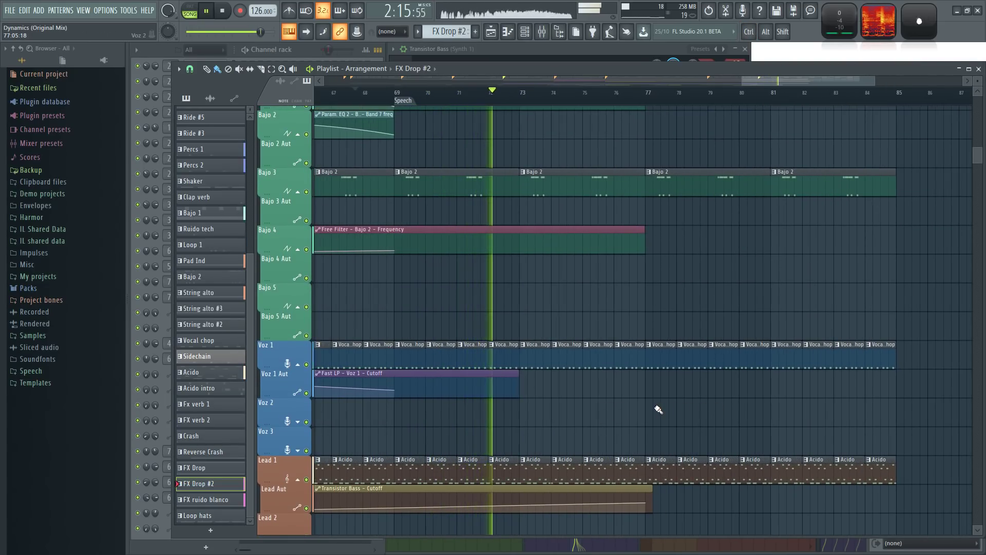
scroll(660, 409, "down", 2, "ctrl")
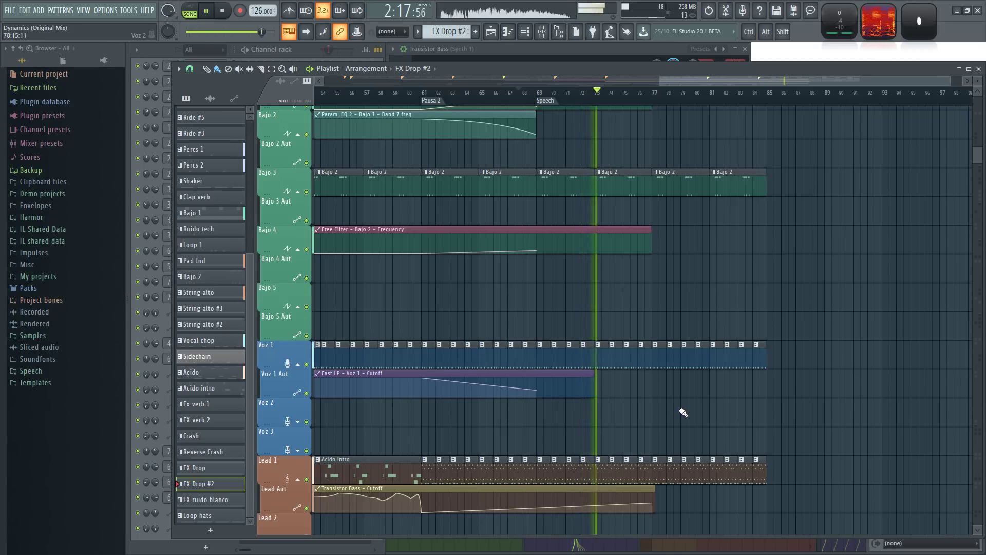
Step: Extend the Transistor Bass - Cutoff automation on the Lead Aut track to bar 85
scroll(742, 411, "down", 3)
scroll(570, 473, "up", 2, "ctrl")
left_click_drag(659, 397, 905, 394)
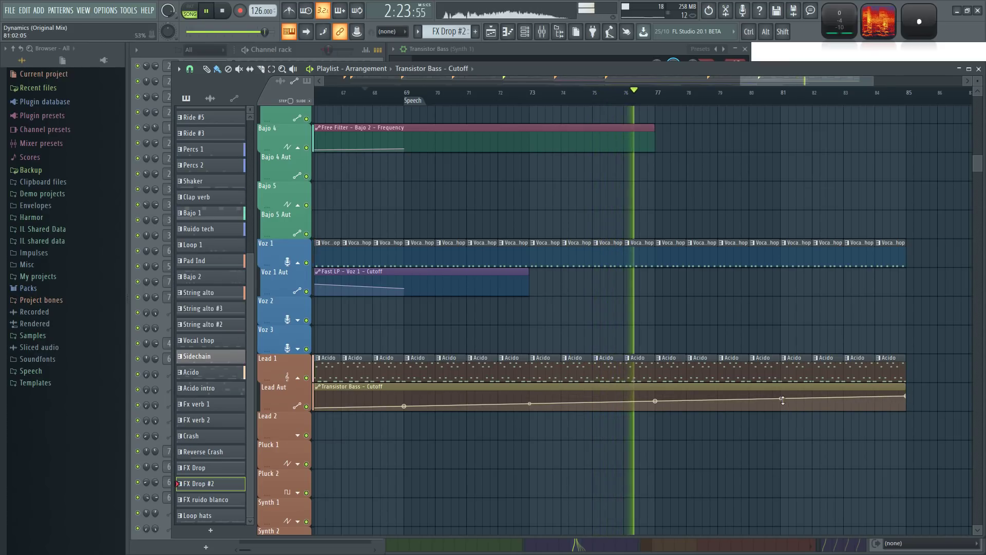
Step: Extend the Fast LP - Voz 1 - Cutoff automation to bar 85, holding it level from bar 69 to 77 before a rise
scroll(658, 261, "down", 2, "ctrl")
left_click_drag(572, 273, 808, 272)
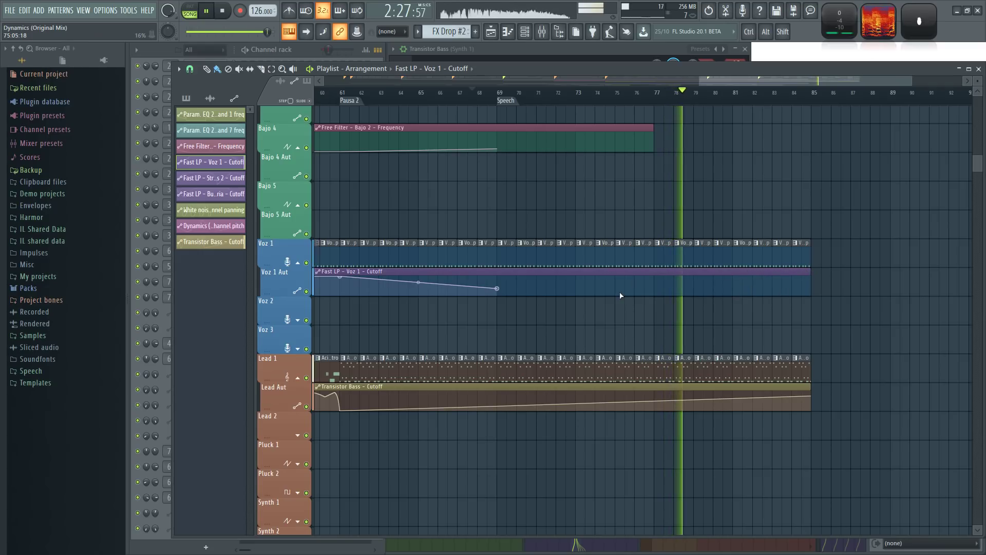
key("space")
left_click(654, 289)
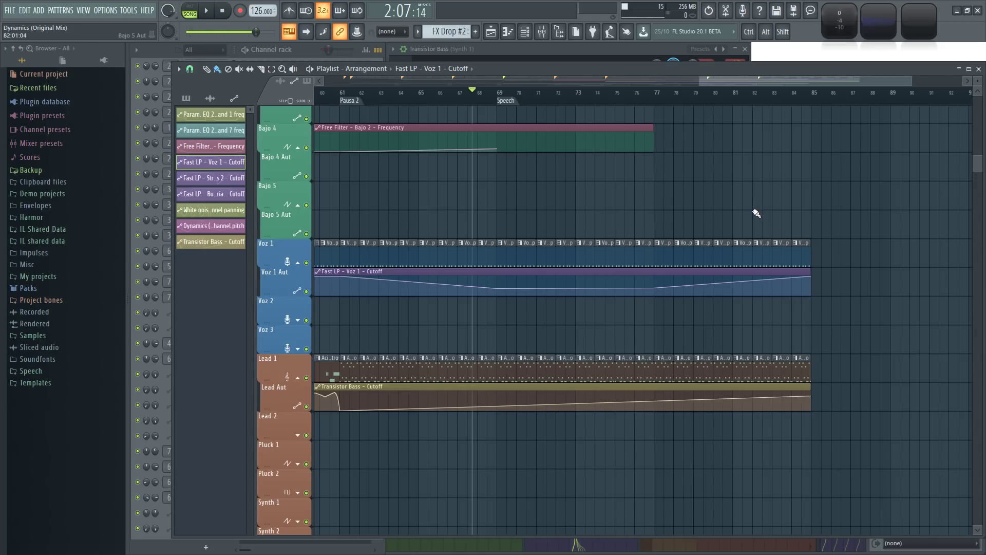
Step: Extend the Free Filter - Bajo 2 - Frequency automation on the Bajo 4 track to bar 85
scroll(676, 209, "up", 1)
left_click_drag(653, 186, 787, 211)
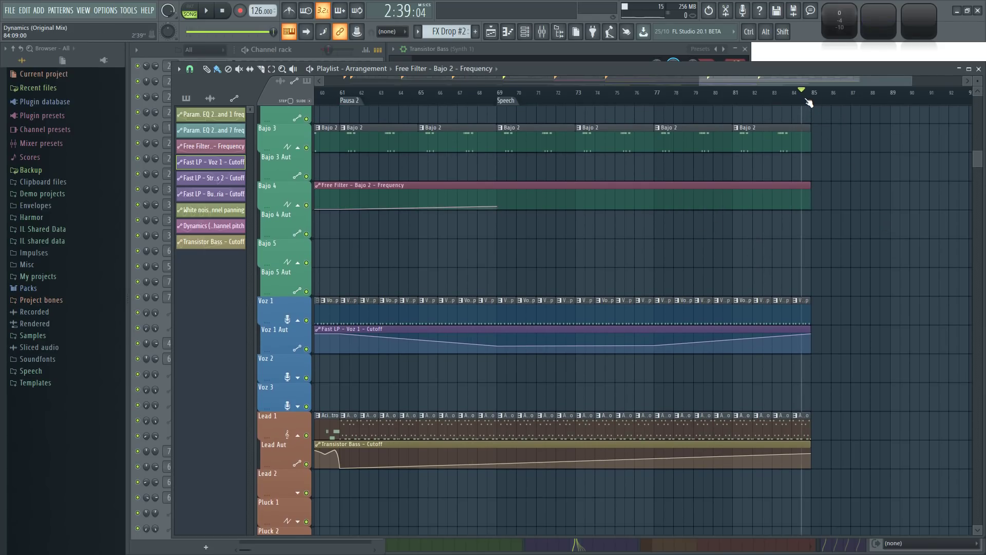
scroll(894, 260, "down", 2)
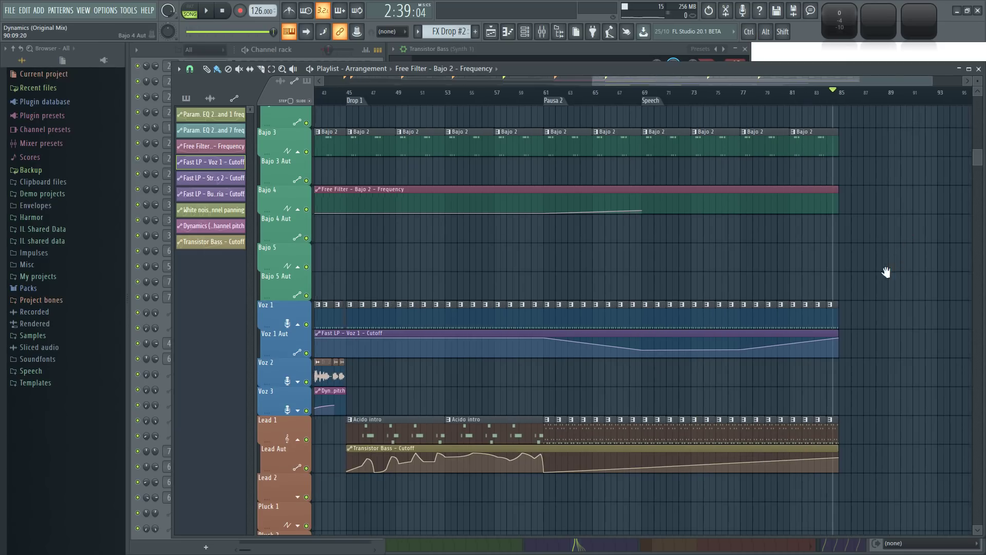
scroll(772, 356, "up", 2)
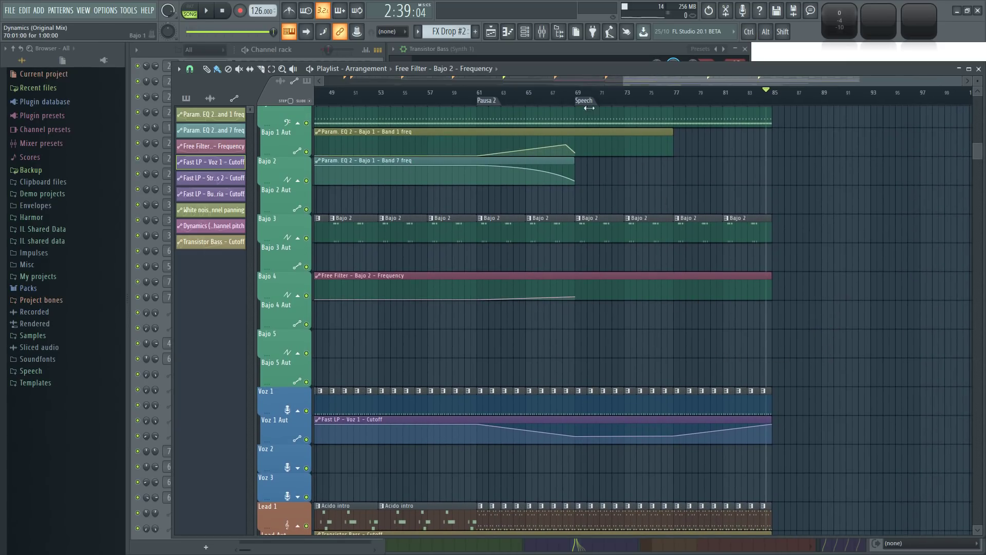
Step: Listen to the song from around Drop 1 to Pausa 2, examining the bass, vocal and lead clips and their automation
scroll(687, 339, "up", 2)
scroll(594, 330, "down", 3)
left_click_drag(437, 339, 639, 352)
left_click(532, 93)
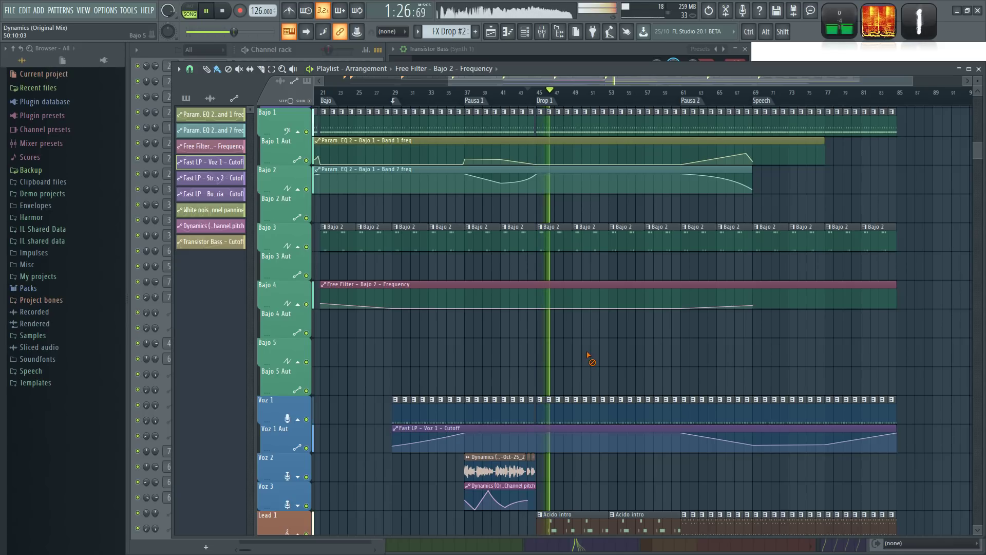
scroll(893, 357, "up", 2)
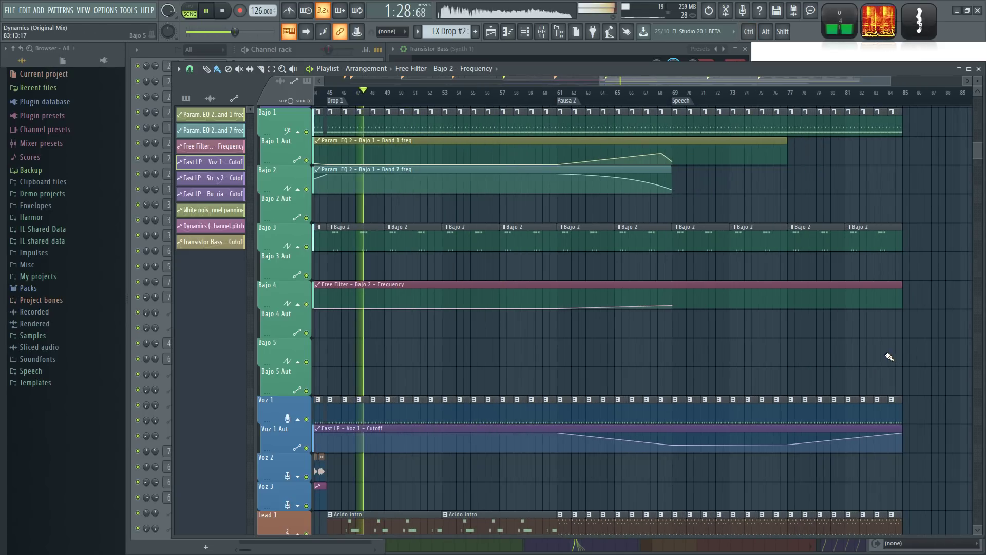
left_click_drag(567, 348, 645, 217)
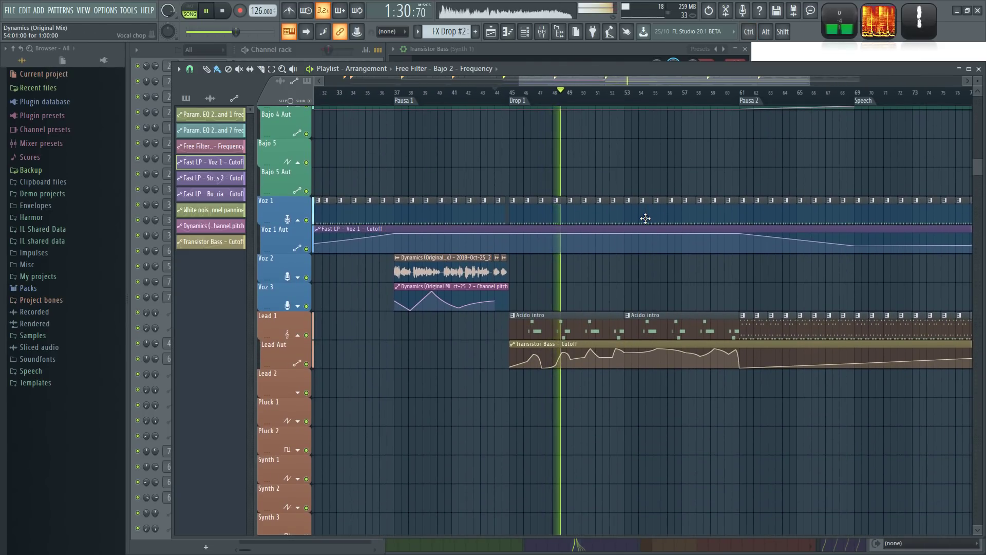
key("alt+Tab")
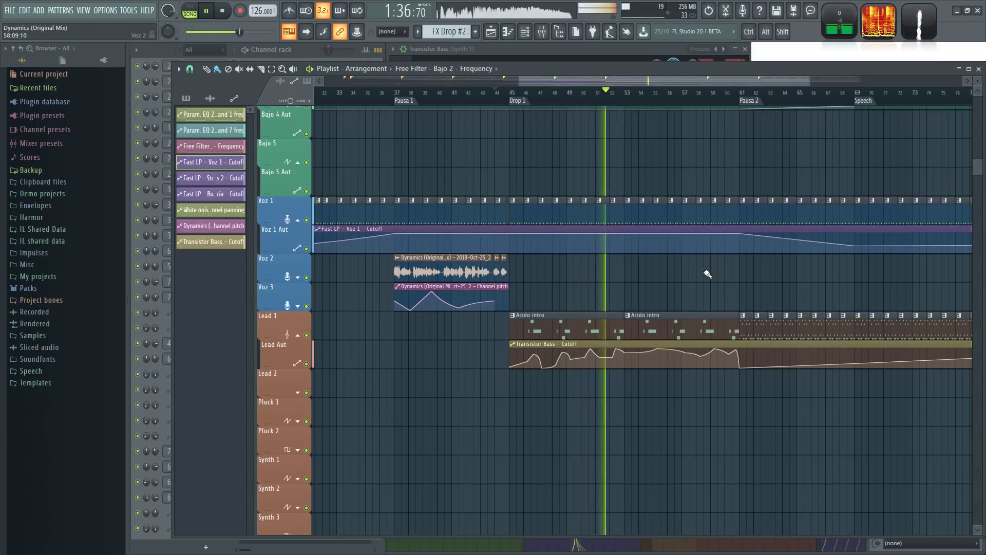
left_click_drag(785, 275, 617, 330)
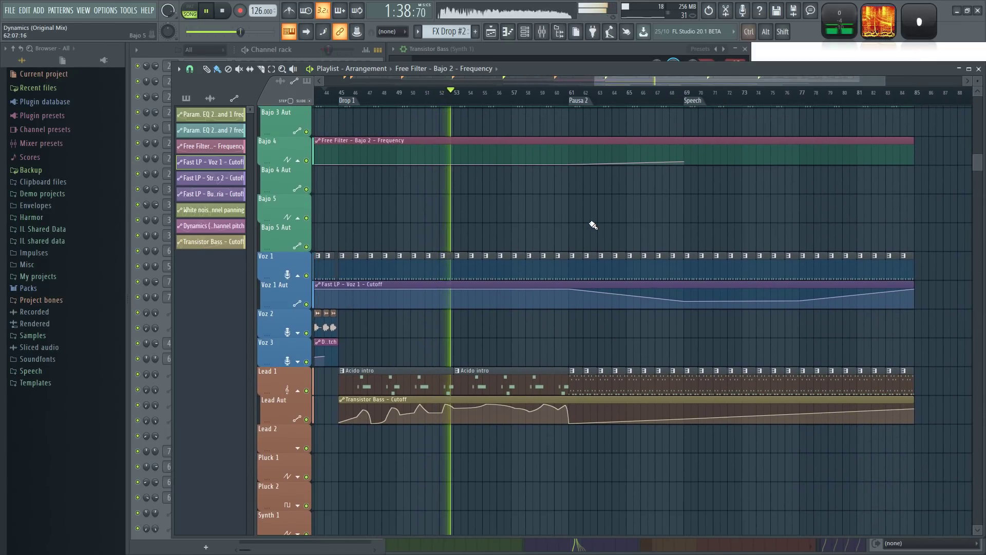
scroll(591, 222, "up", 1)
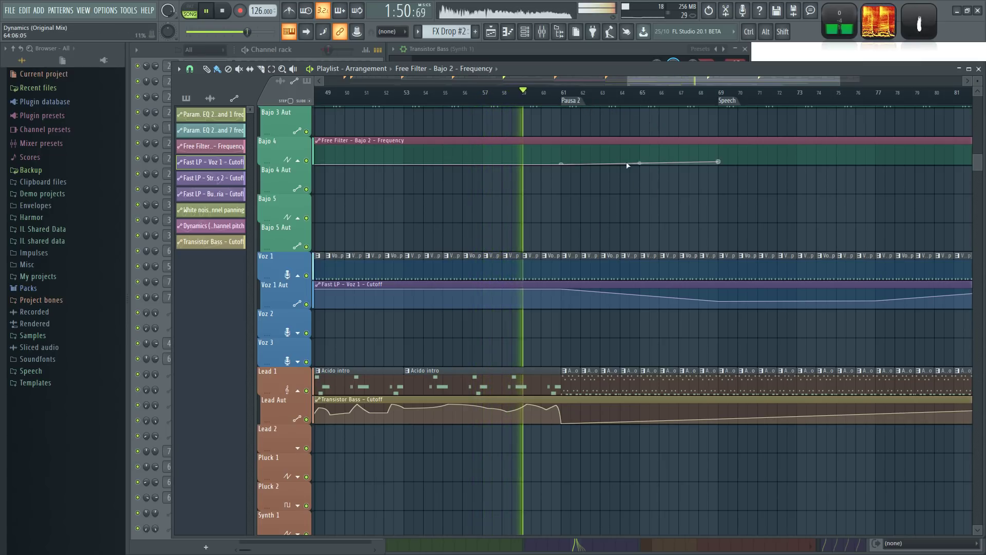
scroll(633, 207, "down", 4)
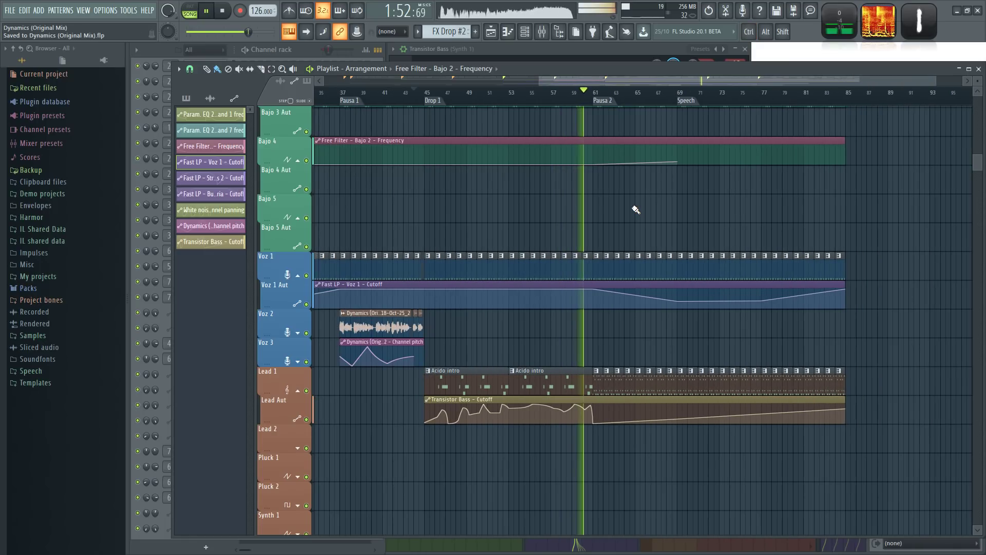
scroll(716, 211, "up", 3)
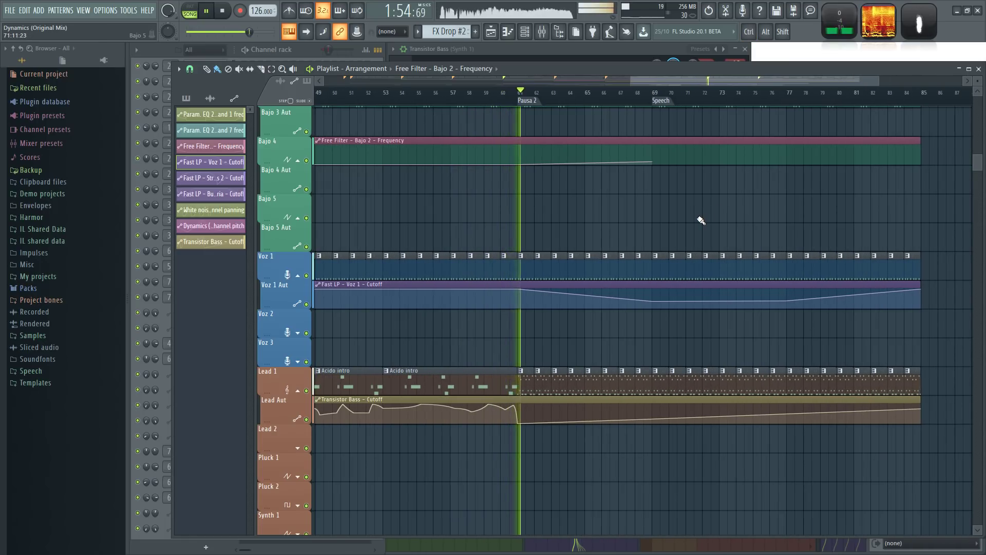
Step: Examine the mixer levels while Pausa 2 plays and bring up the Synth 1 mixer track's effect chain
key("F9")
scroll(693, 214, "down", 3)
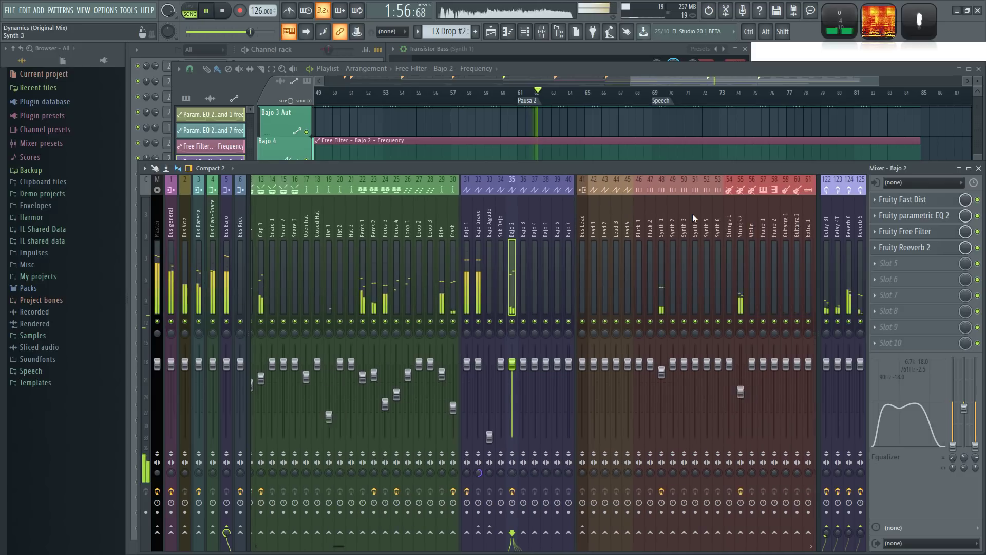
left_click(611, 114)
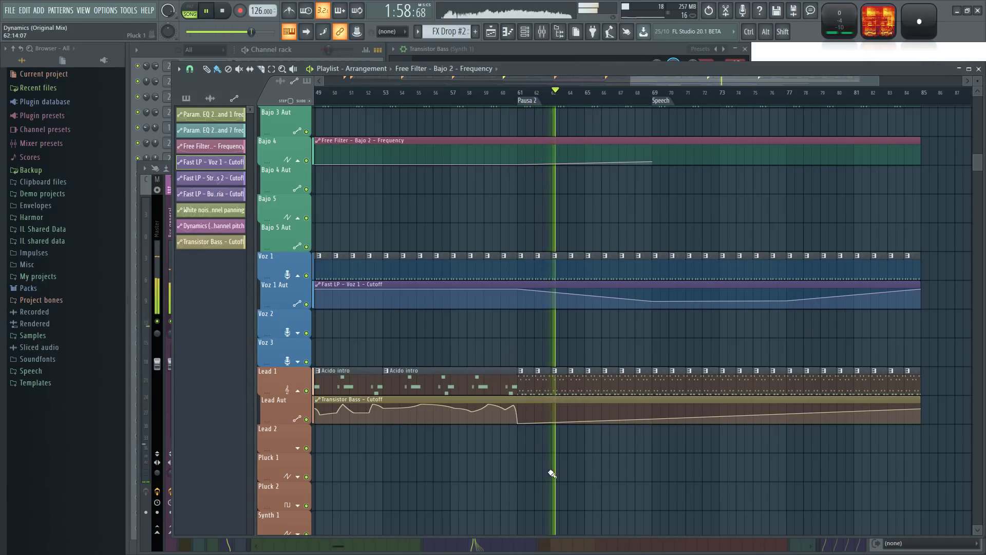
key("F9")
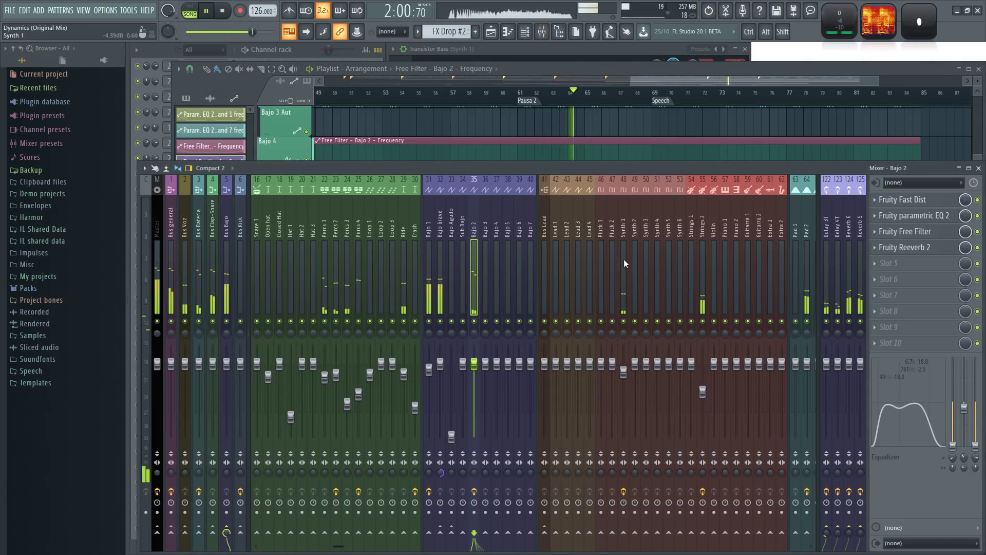
left_click(626, 308)
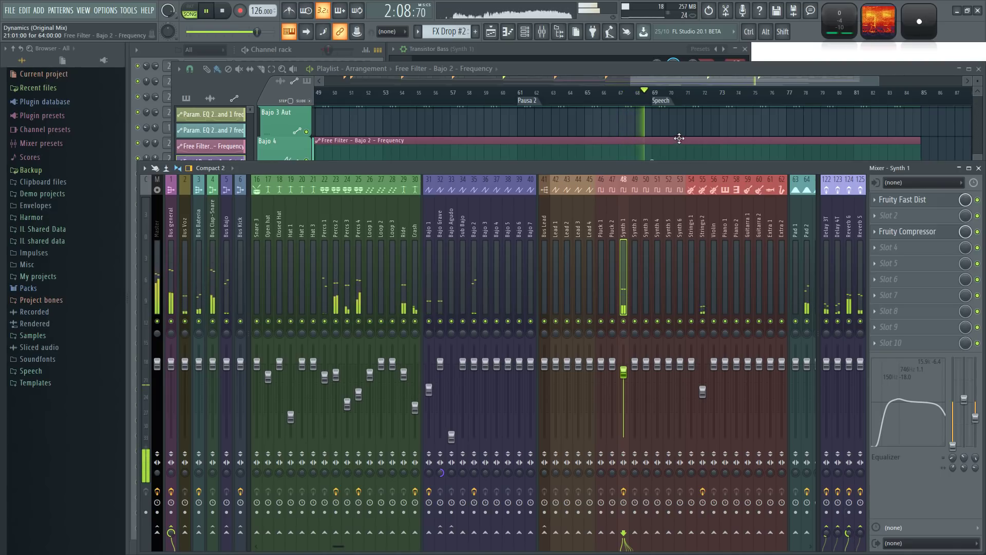
Step: Bend the final descent of the Param. EQ 2 - Bajo 1 - Band 1 freq automation before bar 69 into a curve
left_click_drag(685, 85, 701, 86)
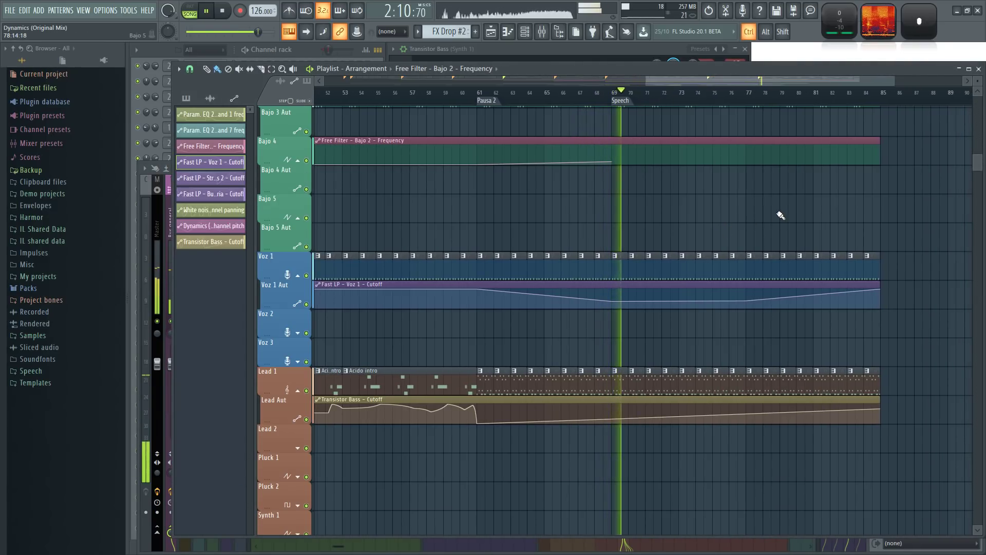
scroll(779, 213, "up", 2)
scroll(558, 219, "up", 6)
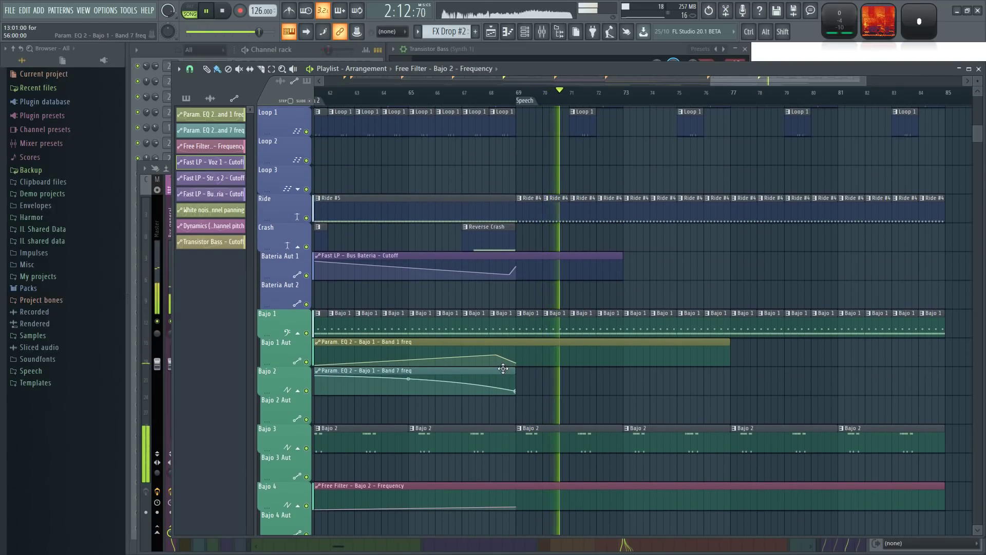
left_click_drag(506, 359, 508, 355)
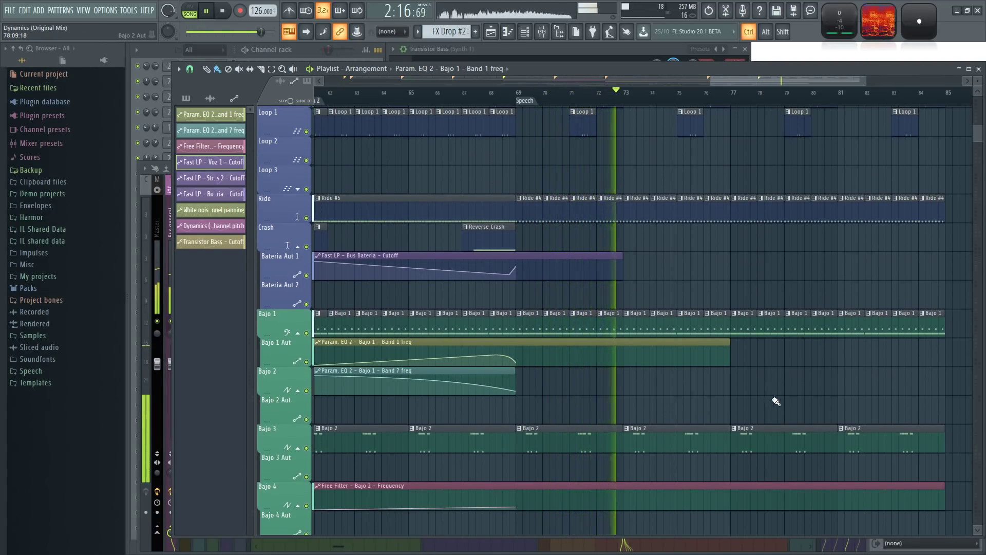
Step: Extend the Param. EQ 2 - Bajo 1 Band 1 freq and Band 7 freq automation clips to bar 85
left_click_drag(730, 343, 946, 363)
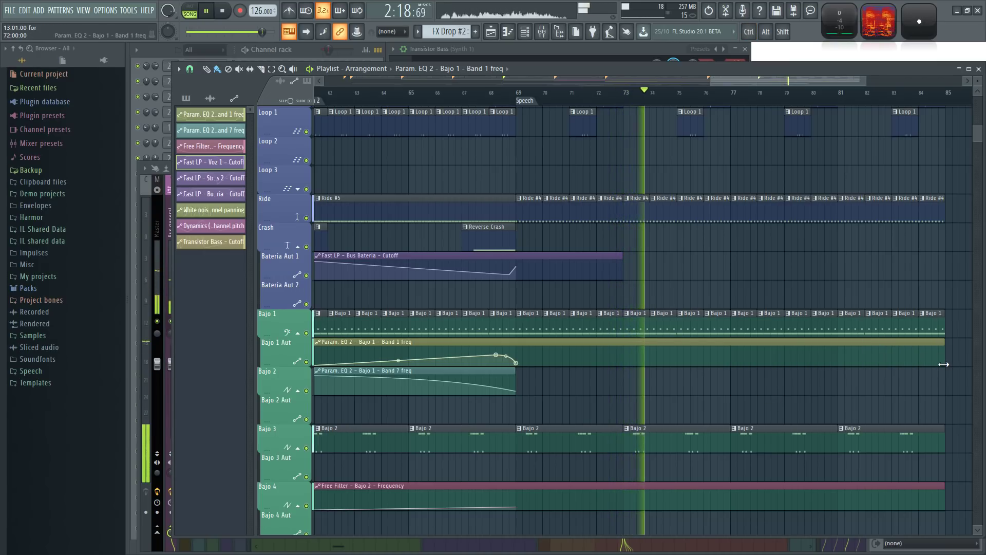
left_click_drag(516, 382, 945, 378)
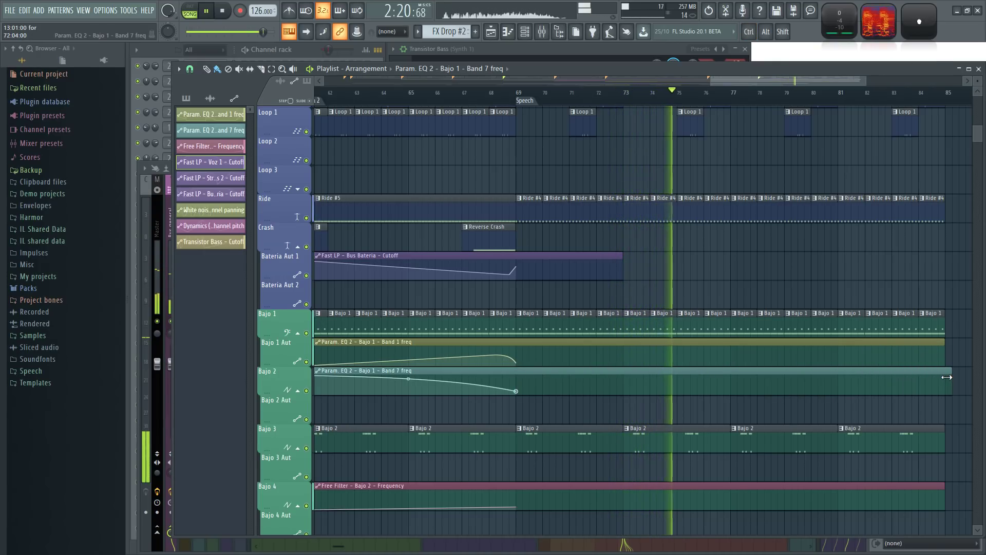
Step: Hold the Param. EQ 2 - Bajo 1 Band 7 freq automation low from bar 69 to 77 and curve it slightly upward to bar 85
right_click(731, 391)
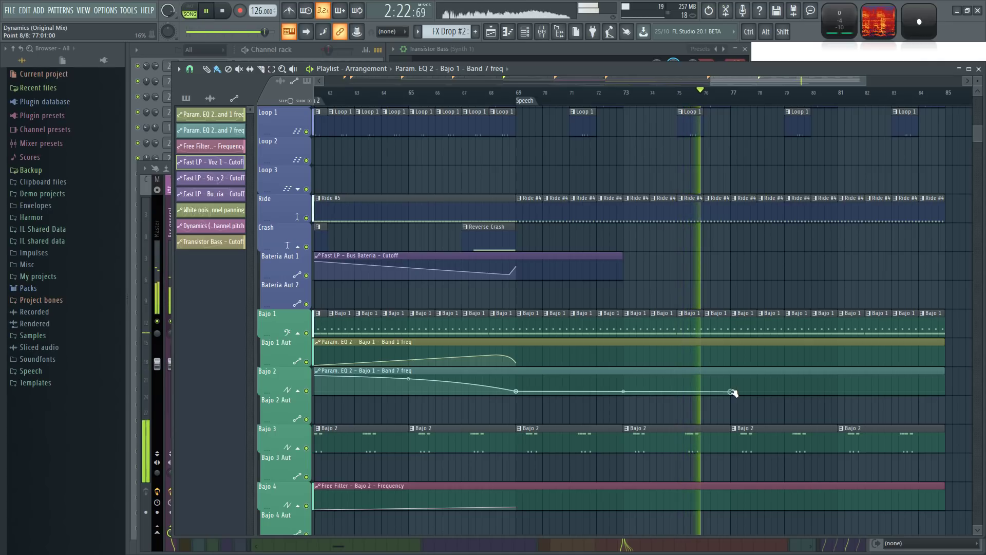
right_click(944, 376)
right_click(840, 390)
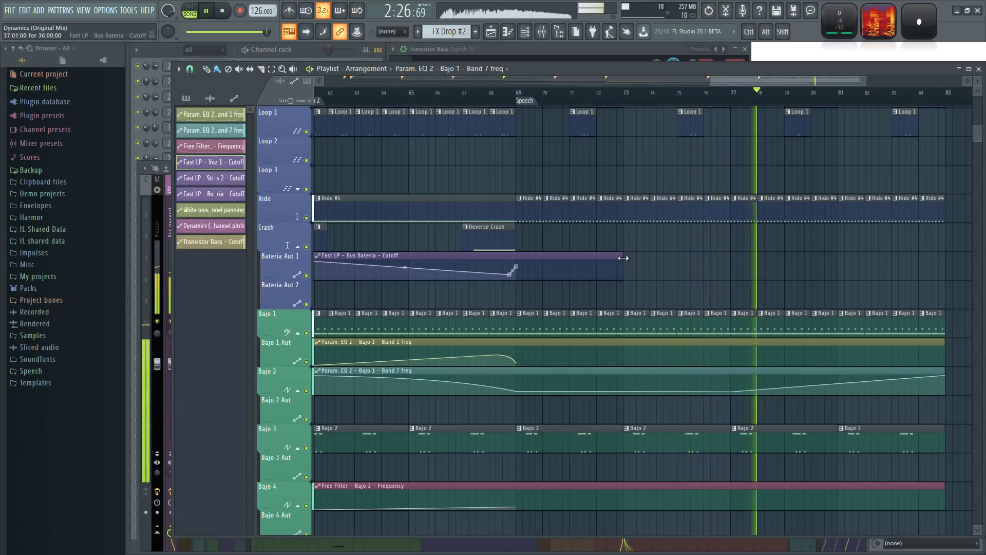
left_click_drag(837, 383, 838, 390)
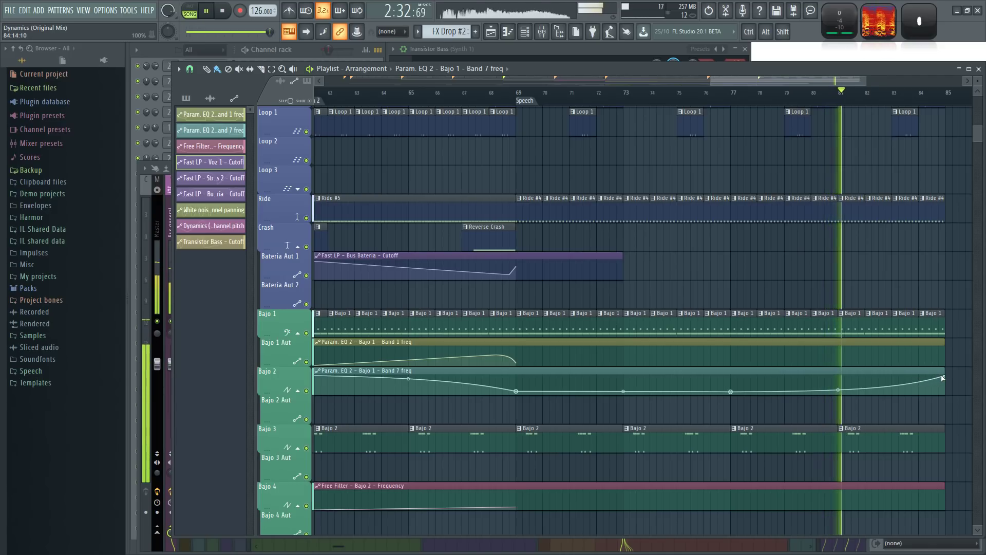
left_click_drag(947, 380, 948, 389)
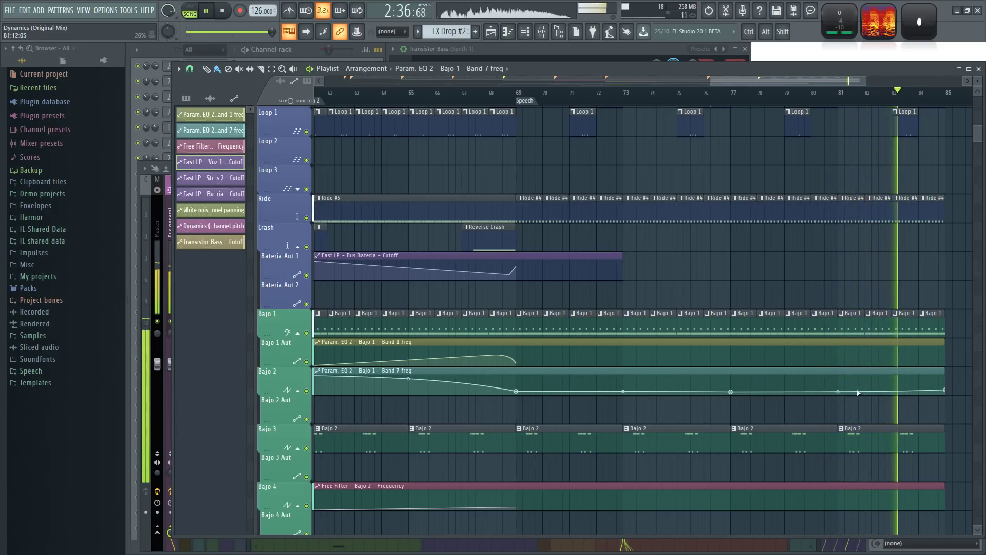
Step: Add a time marker named Subida at bar 85
left_click_drag(904, 416, 619, 414)
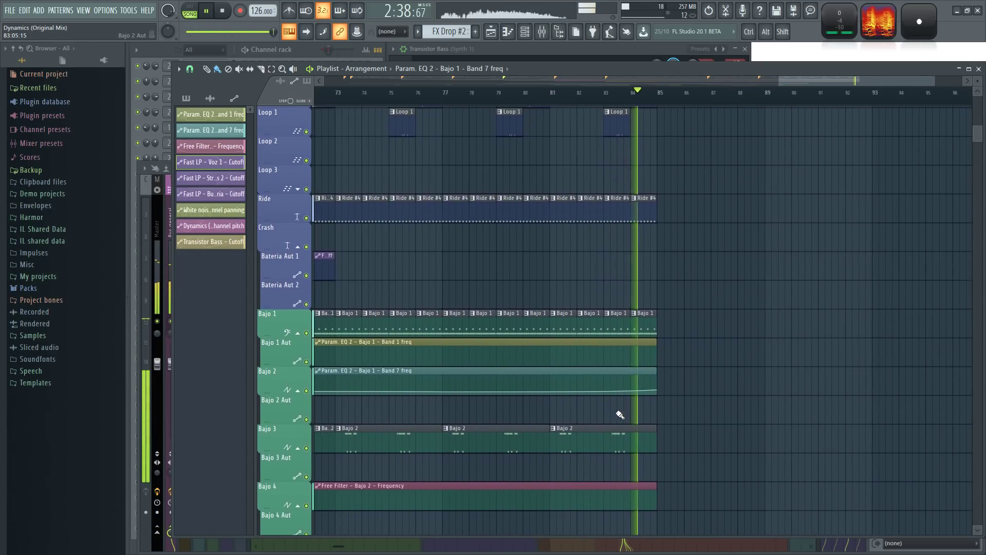
left_click_drag(764, 292, 743, 321)
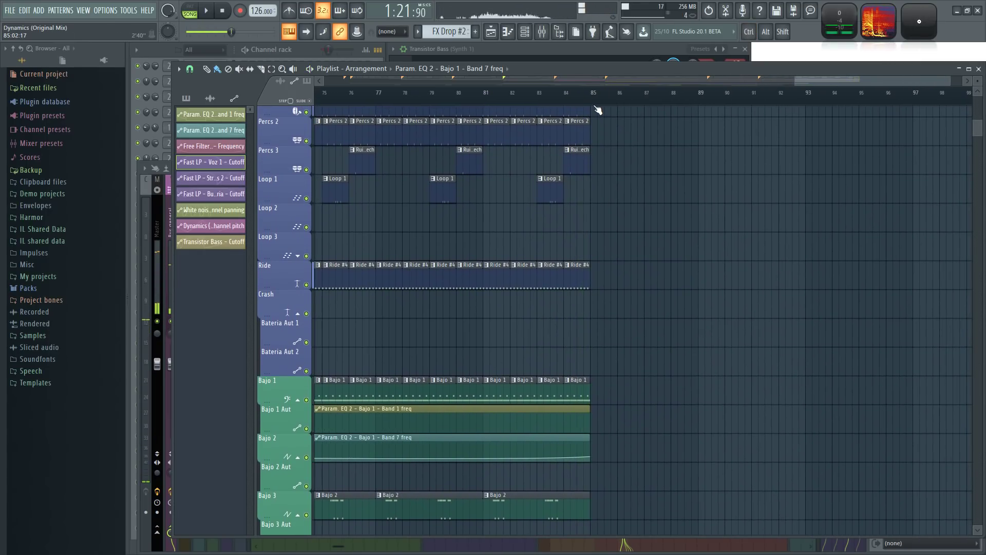
left_click(606, 108)
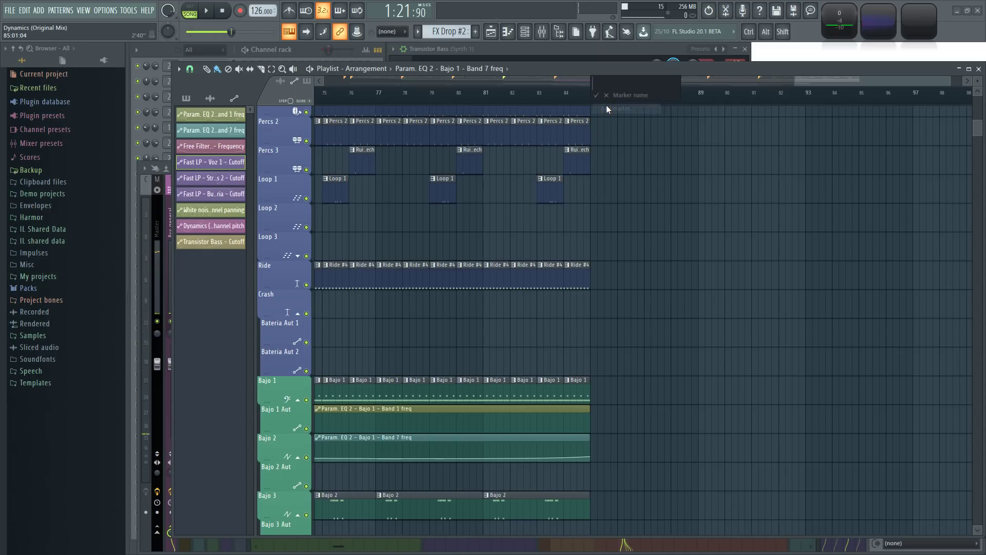
type("Subida")
key("Return")
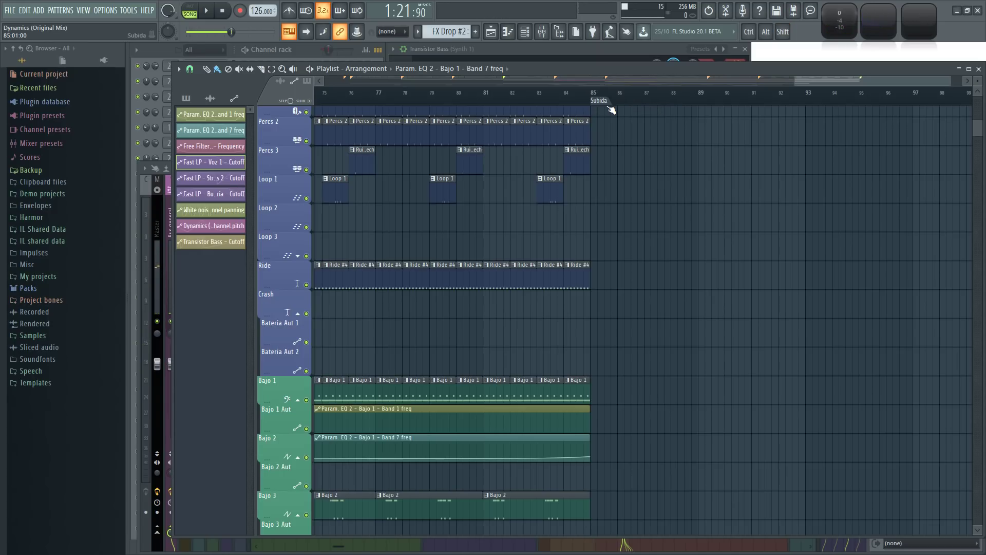
Step: Fill the Sidechain track with Sidechain pattern clips from bar 85 to bar 93
left_click_drag(714, 239, 673, 223)
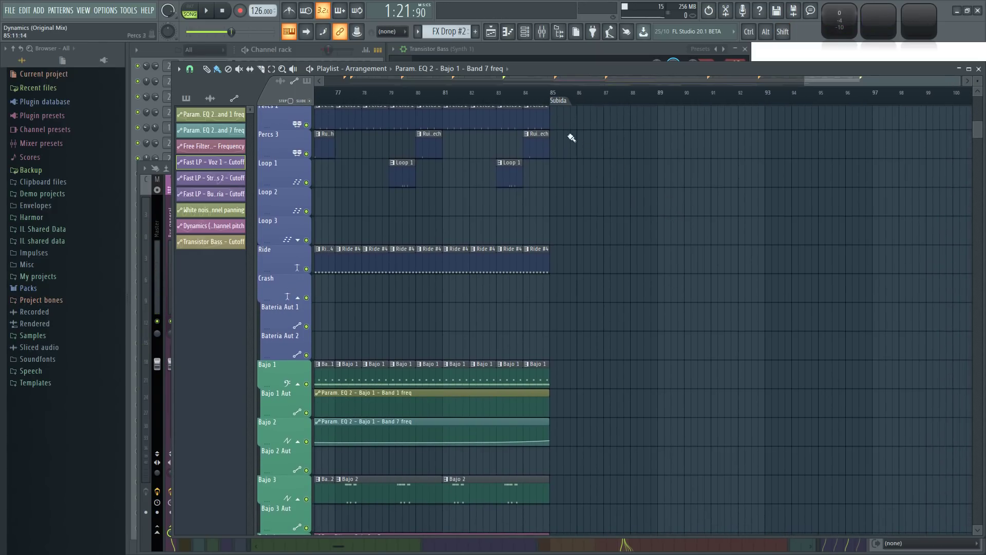
scroll(566, 127, "up", 5)
left_click(550, 117)
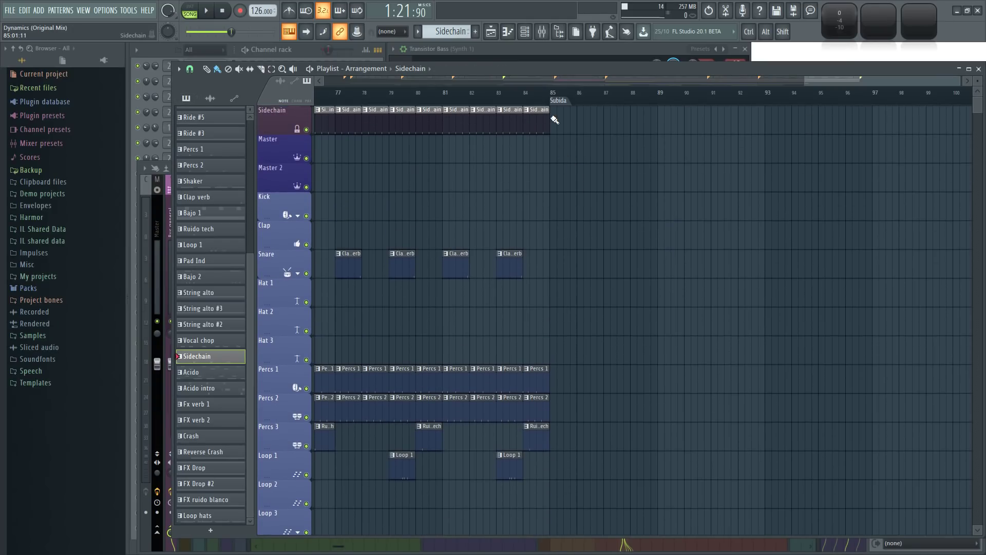
left_click_drag(555, 119, 725, 119)
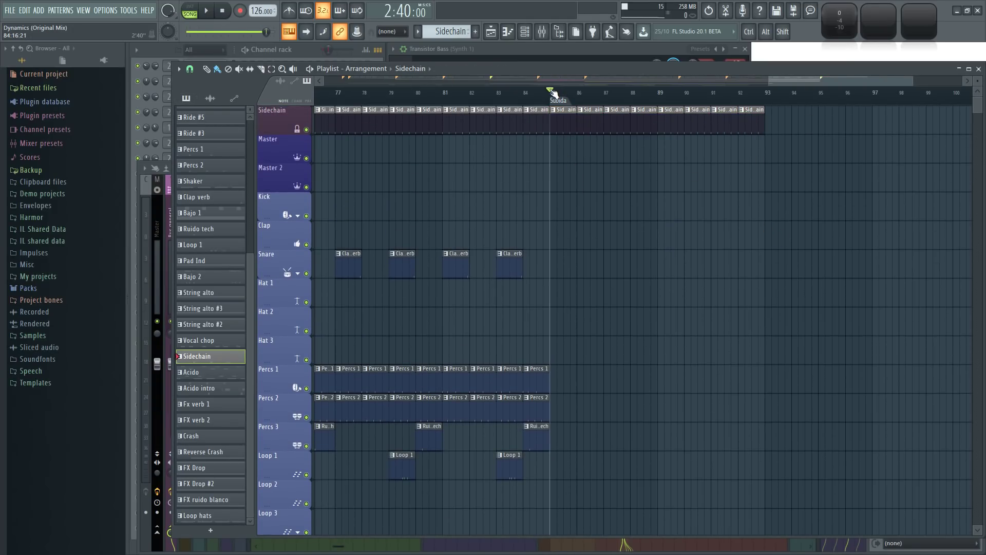
Step: Continue the Bajo 1 pattern clips on the Bajo 1 track from bar 85 to bar 93
scroll(674, 233, "down", 2)
scroll(642, 182, "down", 7)
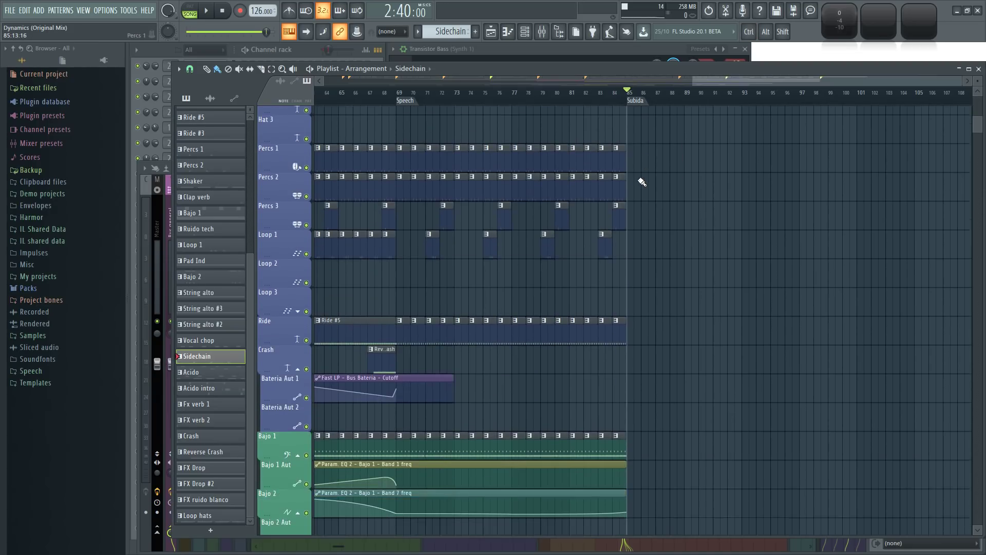
scroll(696, 298, "down", 1)
scroll(673, 224, "up", 1)
scroll(673, 224, "up", 2)
mouse_move(716, 264)
left_mouse_down()
mouse_move(644, 275)
mouse_move(748, 271)
left_mouse_up()
left_click(598, 269)
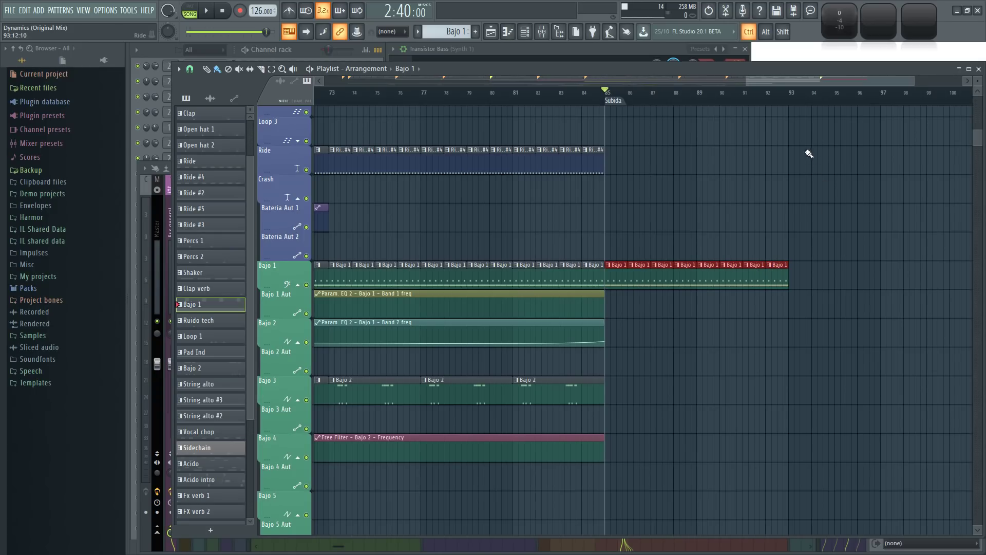
Step: Add a time marker named Drop Main at bar 93
left_click(804, 109)
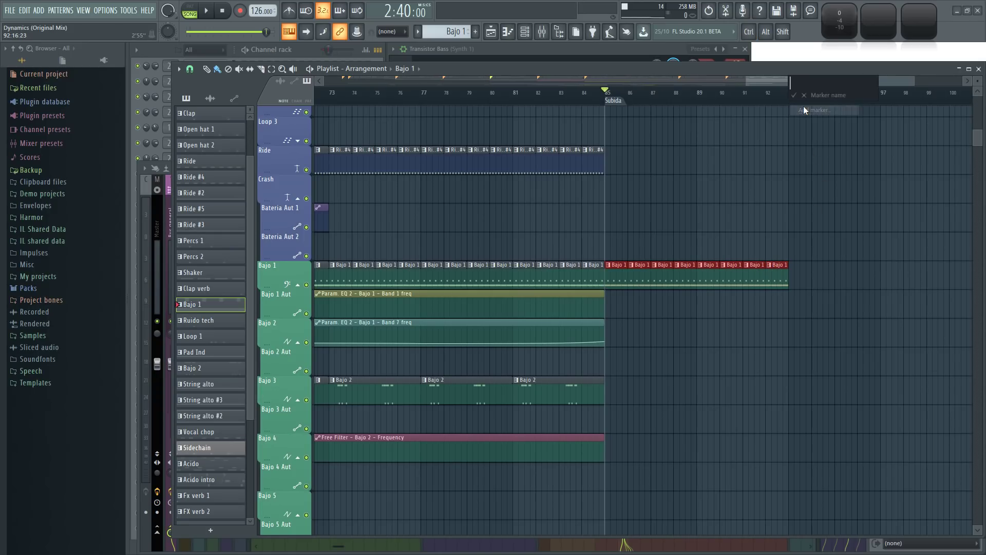
type("Drop Main")
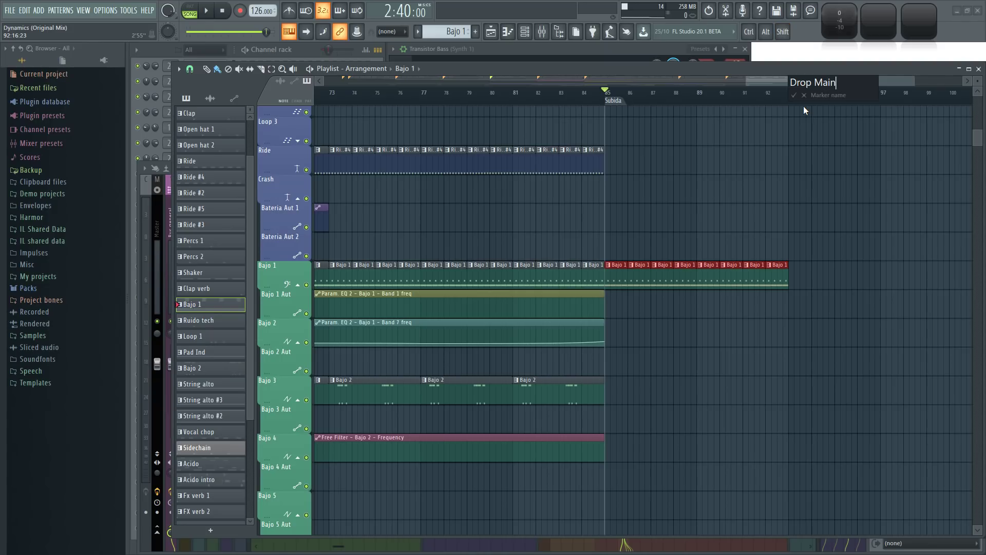
key("Return")
scroll(794, 188, "down", 5, "ctrl")
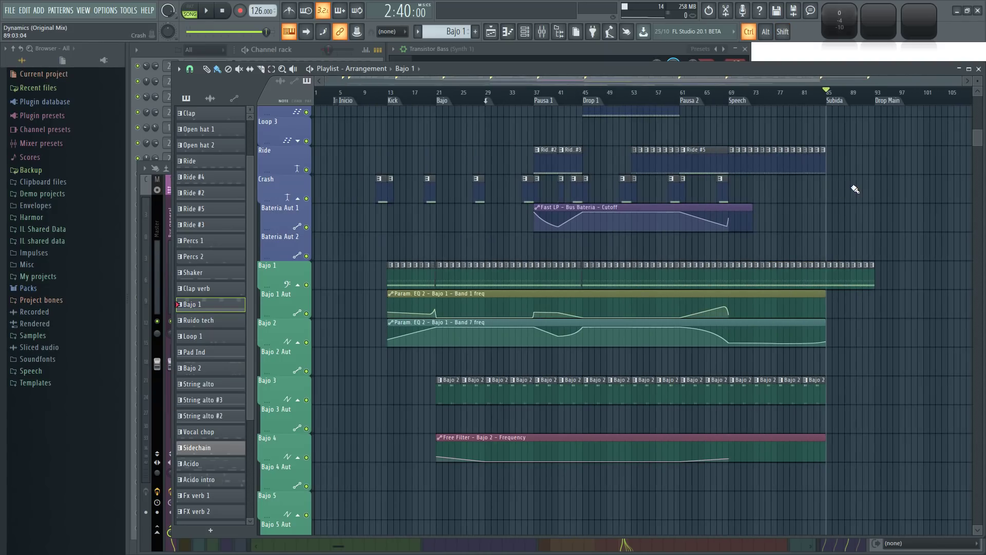
scroll(902, 192, "up", 6, "ctrl")
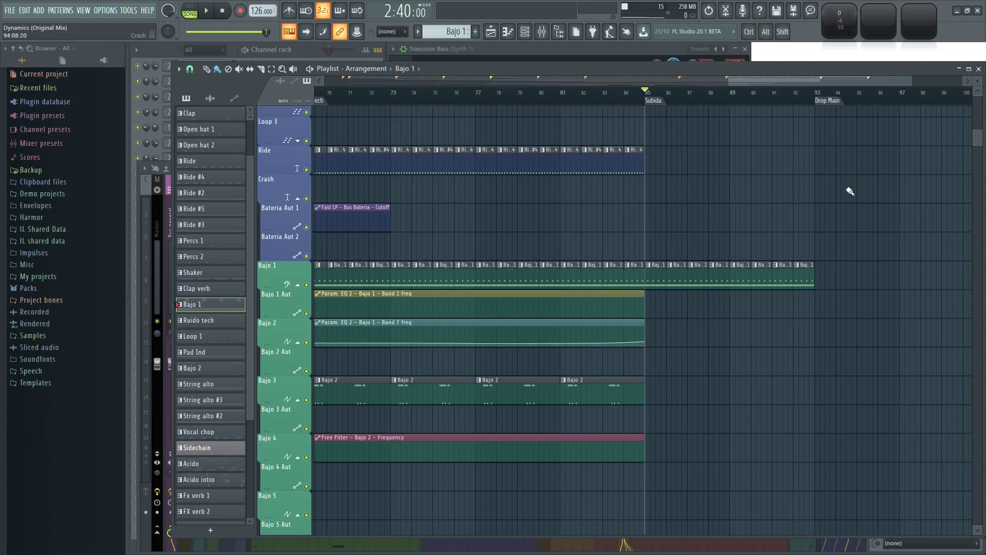
Step: Place two Bajo 2 pattern clips on the Bajo 3 track, covering bars 85 to 93
key("space")
left_click(594, 383)
left_click_drag(617, 383, 722, 383)
scroll(673, 313, "down", 3, "ctrl")
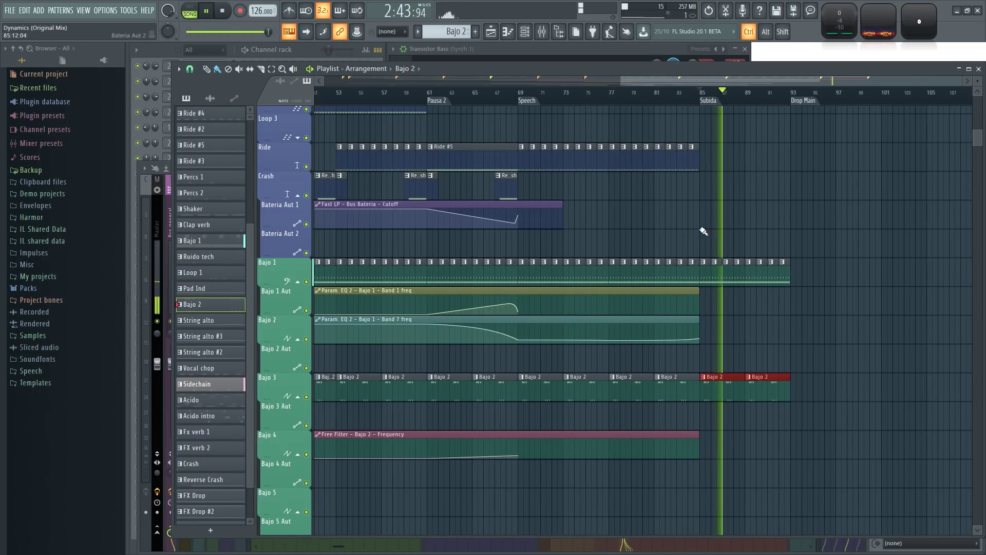
Step: Copy the Ride #5 clip to bar 85 on the Ride track and make the copy a unique pattern
scroll(718, 222, "up", 3)
key("space")
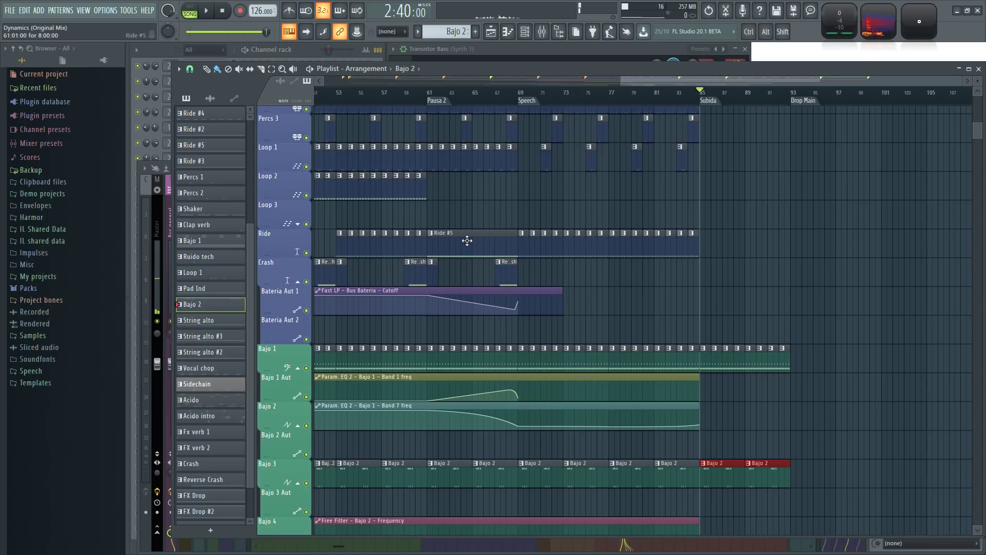
left_click(467, 238)
scroll(749, 208, "up", 3, "ctrl")
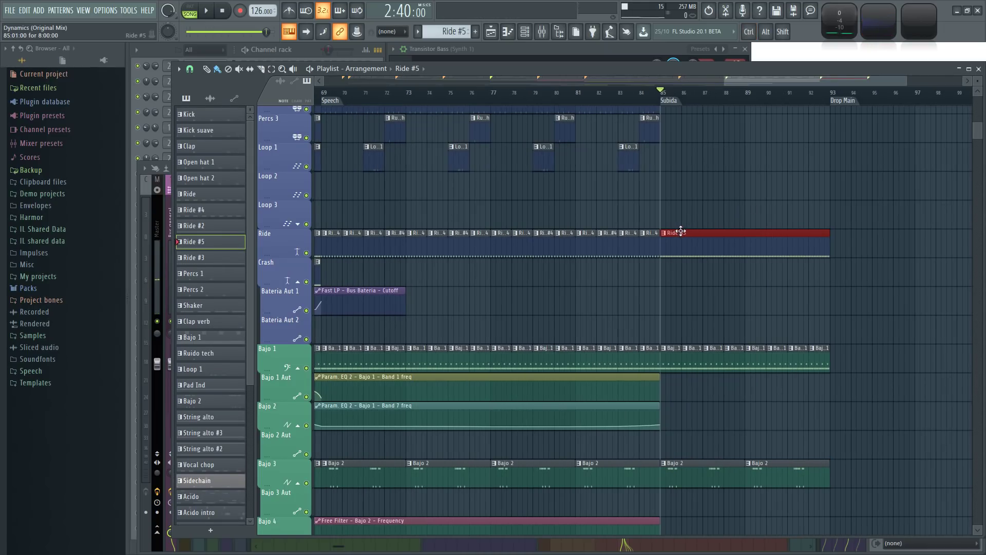
left_click(664, 233)
left_click(694, 300)
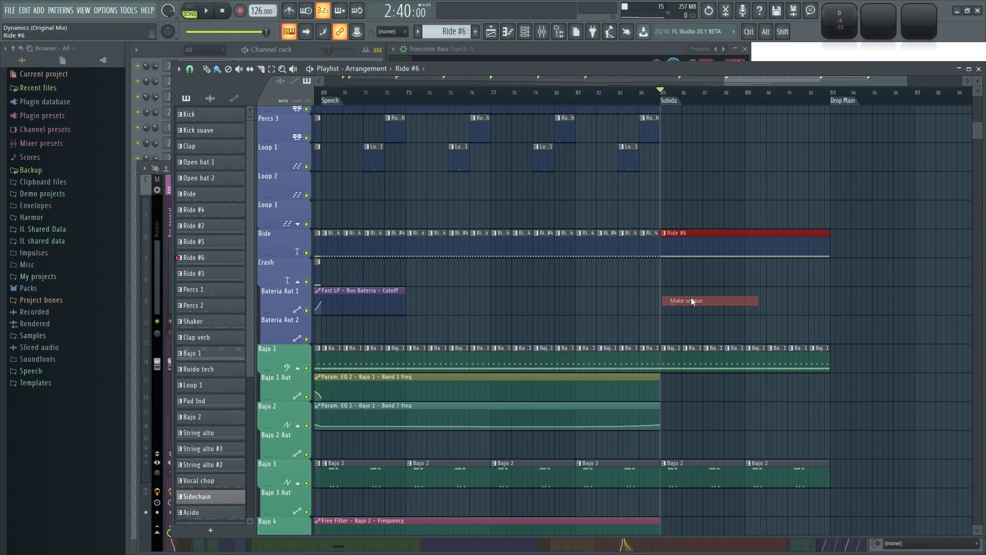
Step: Ramp the fine pitch of the Ride #6 cymbal notes upward from the minimum to neutral across eight bars and play the pattern alone
double_click(698, 240)
scroll(442, 257, "down", 1, "ctrl")
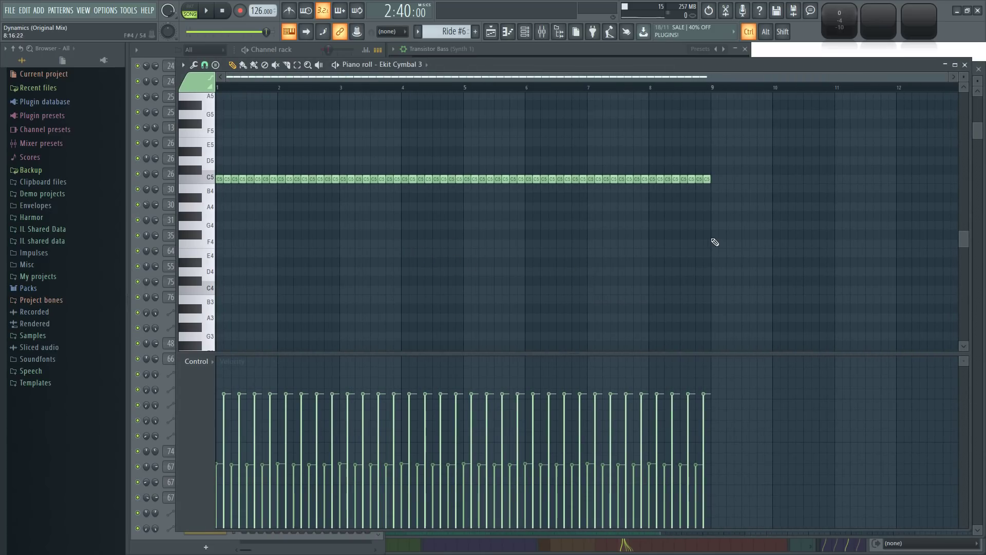
left_click(196, 386)
left_click(245, 451)
left_click_drag(832, 320, 226, 177)
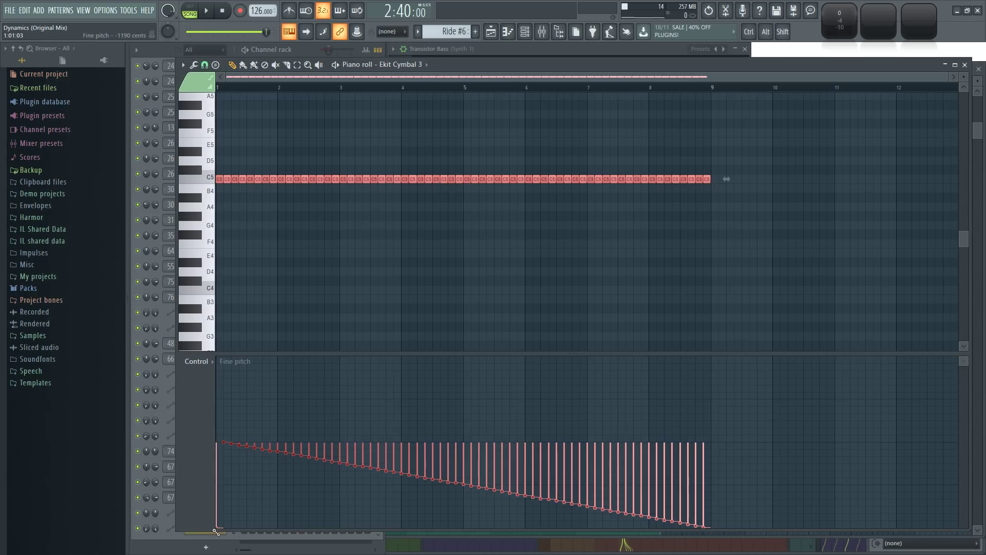
left_click_drag(237, 531, 608, 457)
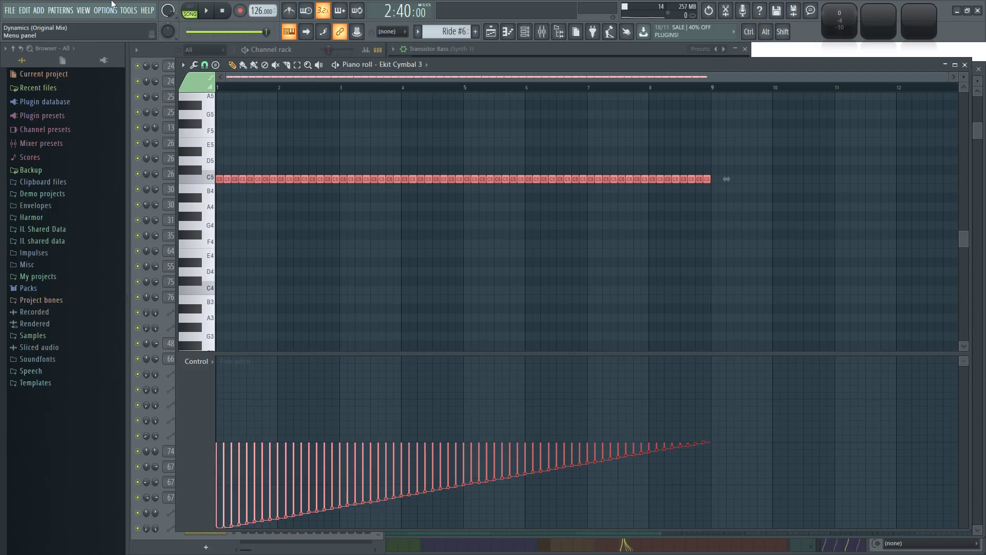
left_click(193, 10)
key("space")
left_click(526, 281, "ctrl")
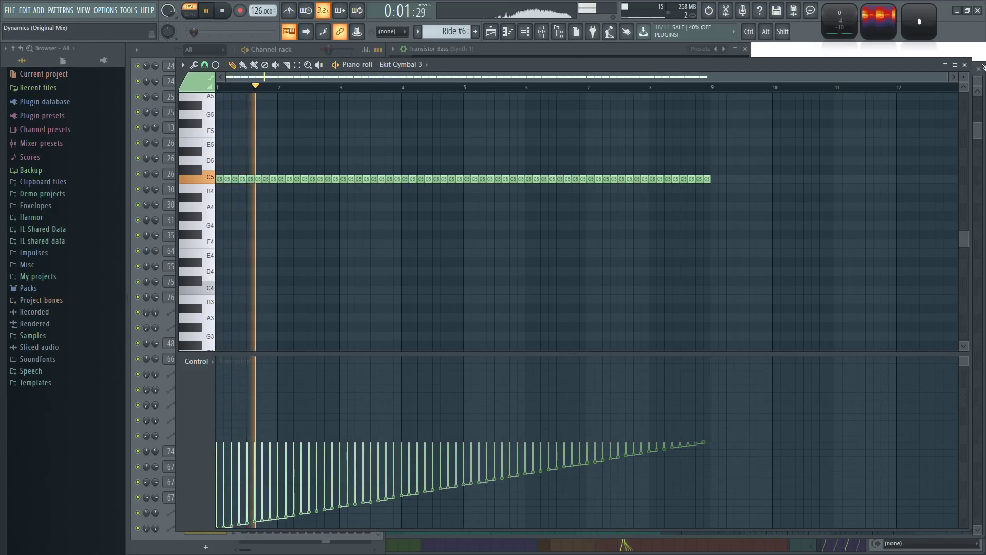
left_click(965, 66)
Step: Extend the Fast LP - Bus Bateria - Cutoff automation clip across the whole Subida section
left_click(765, 193)
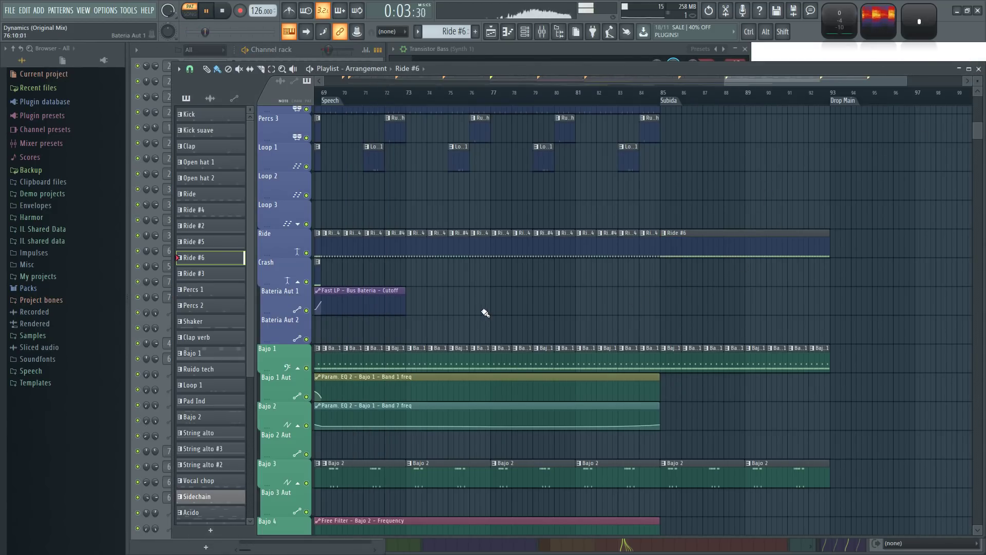
scroll(483, 313, "down", 2)
left_click_drag(429, 293, 760, 319)
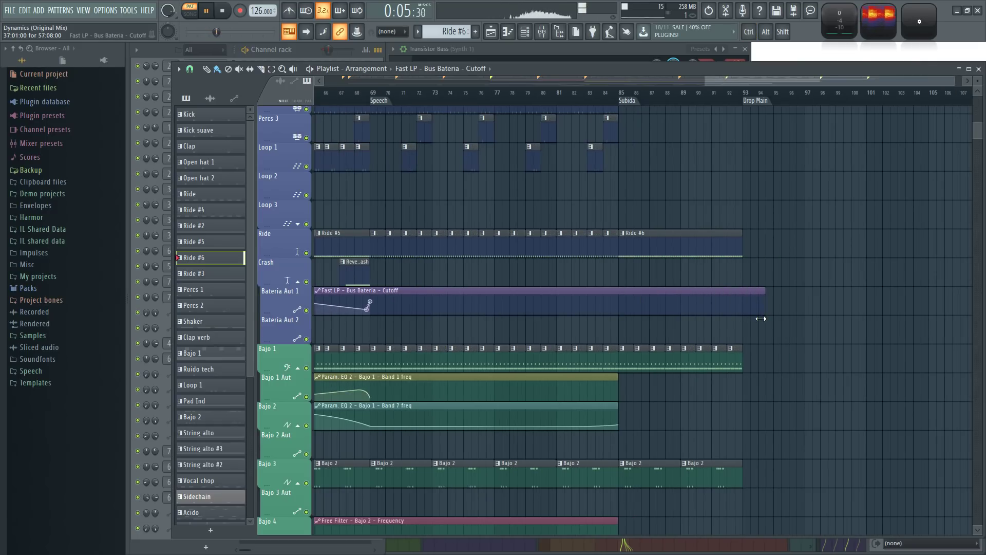
Step: Duplicate the percussion and loop clips from the last eight bars of Speech into the Subida section
scroll(643, 249, "up", 3)
left_click_drag(661, 304, 502, 231)
key("ctrl+b")
Step: Duplicate the Voz 1 vocal clips from bars 77 to 85 into bars 85 to 93
scroll(589, 291, "down", 15)
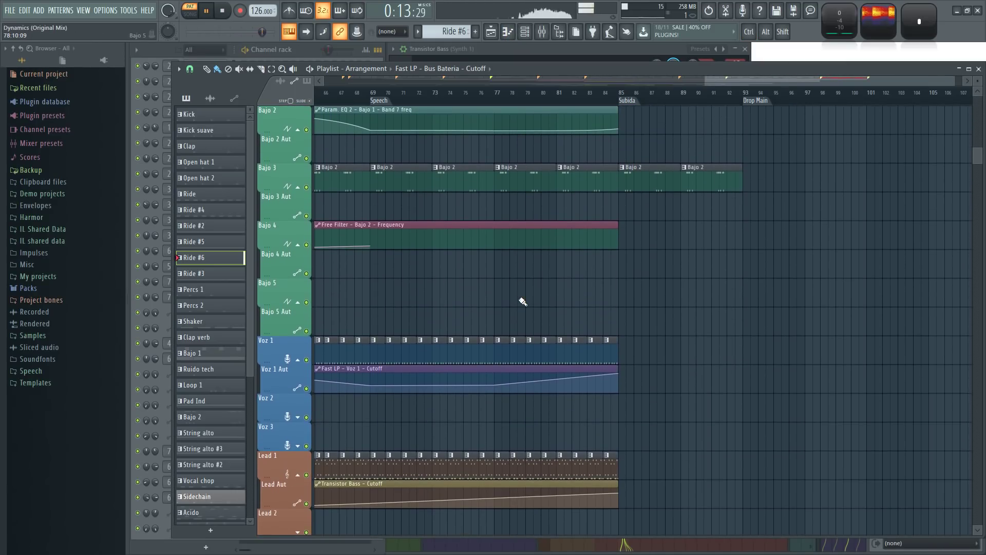
scroll(523, 302, "down", 1)
scroll(515, 284, "up", 2, "ctrl")
left_click_drag(492, 300, 720, 324)
key("ctrl+b")
Step: Duplicate the Acido clips on the Lead 1 track from bars 77 to 85 into bars 85 to 93
scroll(784, 387, "down", 1)
scroll(783, 388, "down", 2)
left_click_drag(492, 308, 714, 363)
key("ctrl+b")
Step: Duplicate the Pad Ind and String alto clips from bars 69 to 77 into bars 77 to 85
scroll(595, 356, "down", 10)
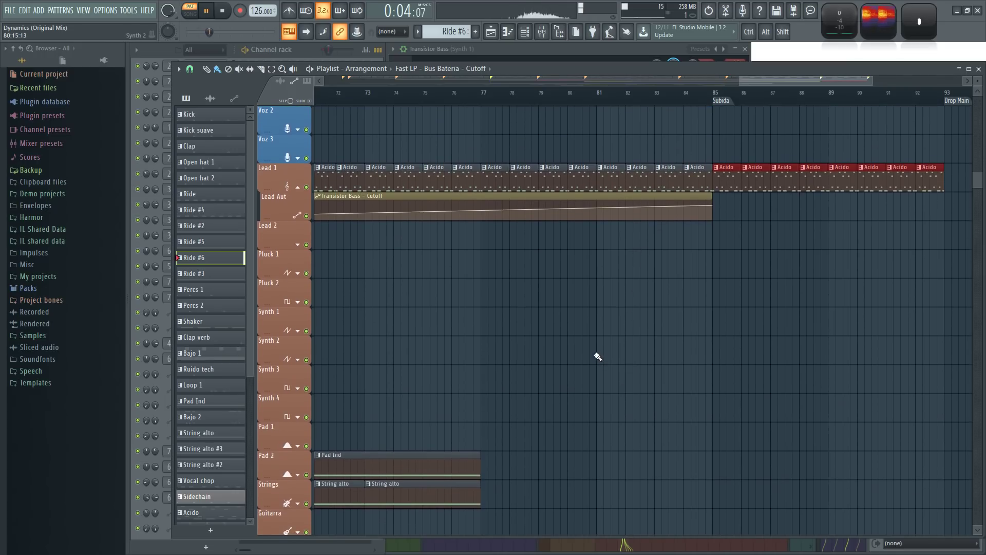
scroll(728, 349, "left", 5)
scroll(796, 337, "down", 3)
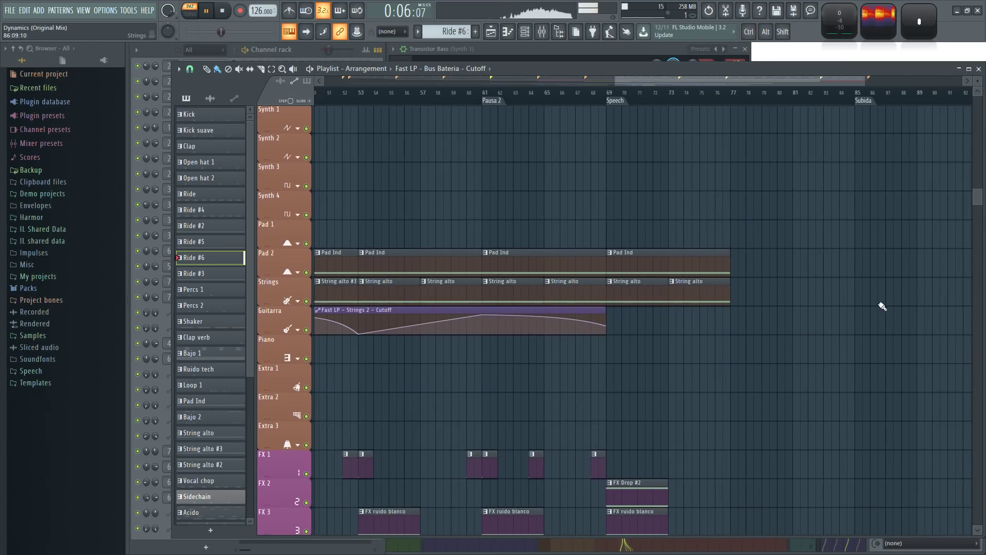
scroll(870, 311, "right", 4)
scroll(719, 313, "up", 3)
left_click_drag(463, 296, 606, 383)
key("ctrl+b")
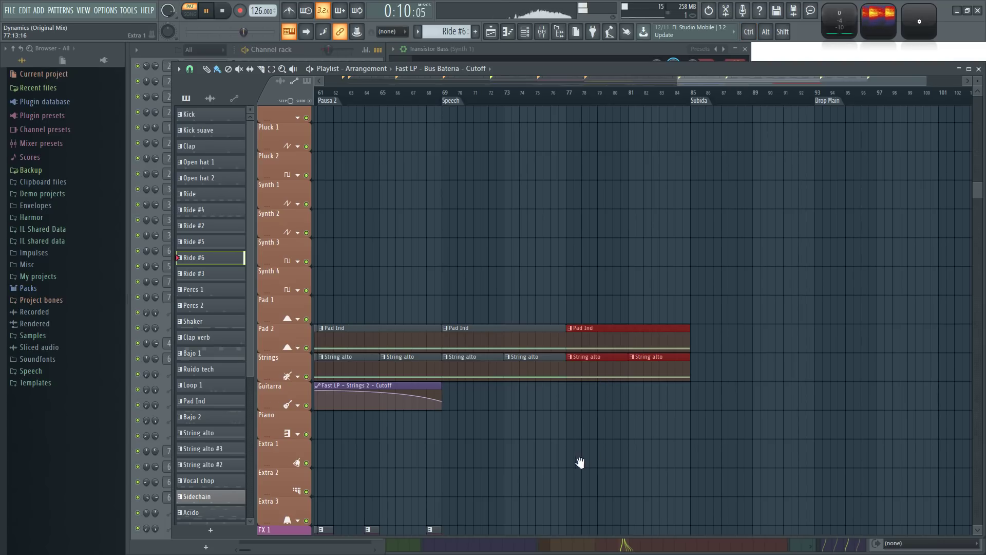
Step: Add Pad Ind clips at bars 85 and 93 on the Pad 2 track
left_click_drag(579, 463, 672, 431)
key("ctrl+d")
left_click_drag(873, 284, 698, 320)
left_click(631, 335)
right_click(662, 337)
left_click(590, 333)
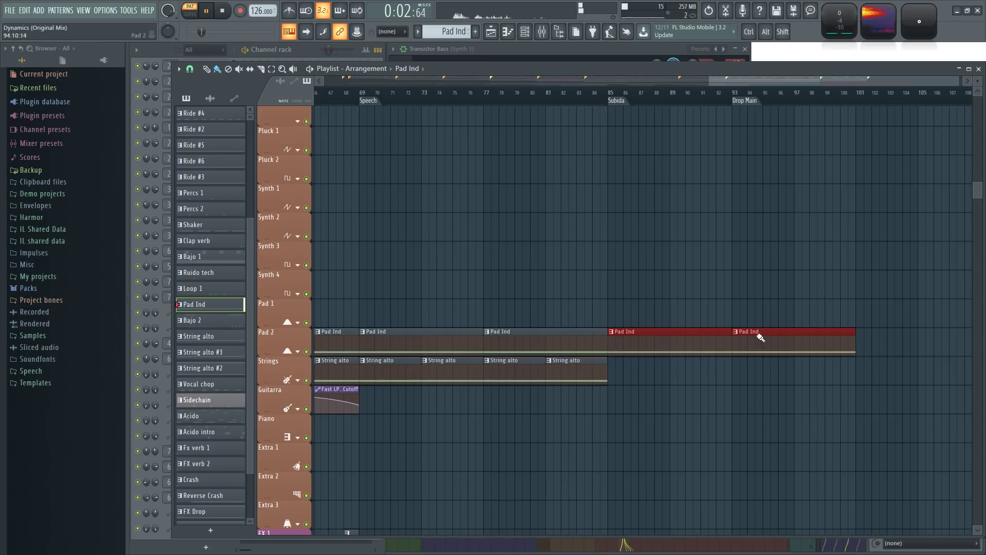
Step: Place a copy of the String alto #2 clip at bar 89 on the Strings track
scroll(681, 364, "down", 3)
left_click_drag(563, 469, 753, 381)
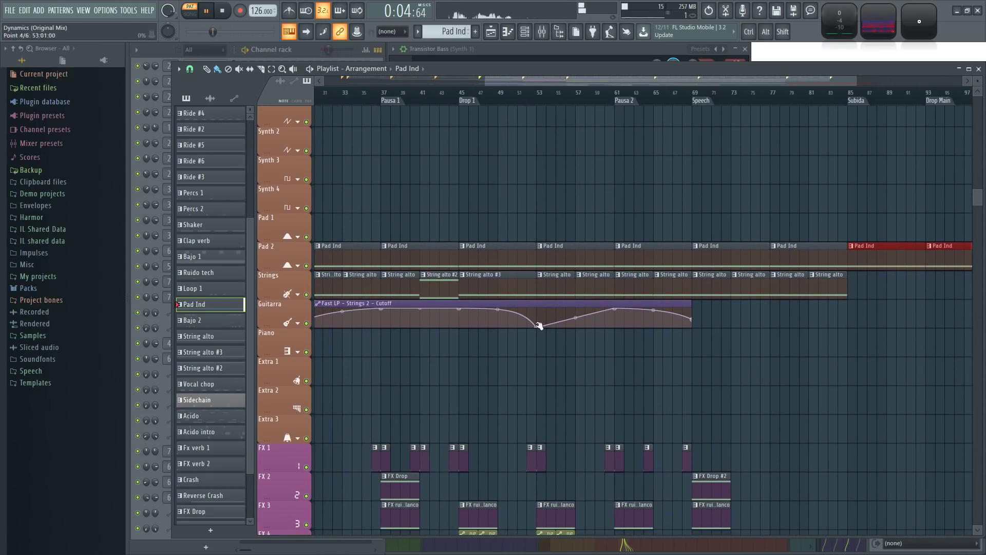
left_click(443, 277)
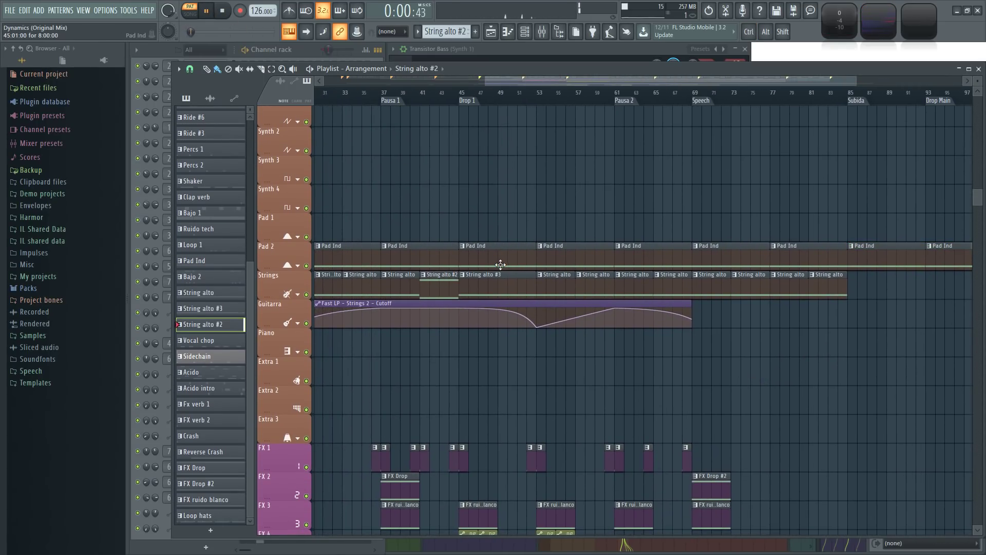
scroll(530, 356, "right", 2)
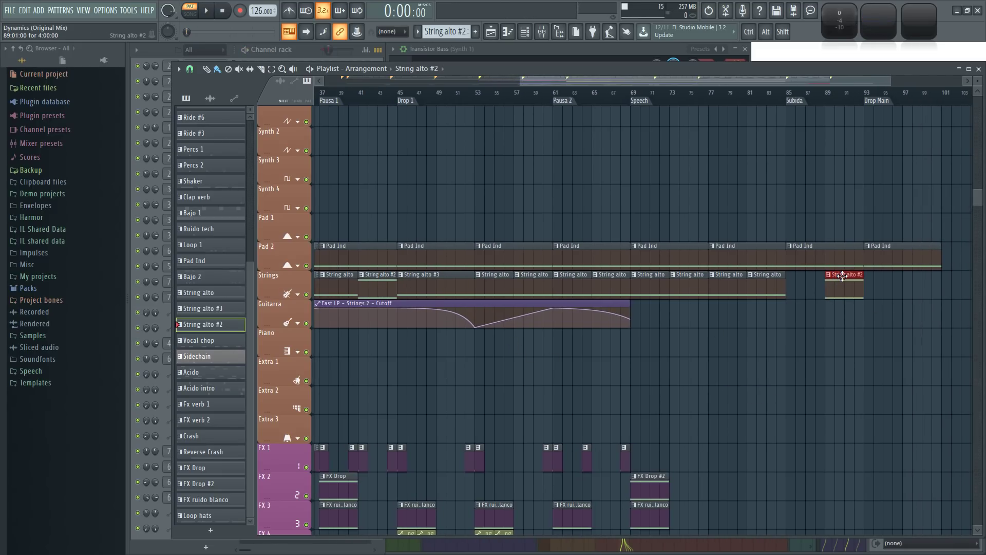
Step: Move the String alto #2 clip to bar 85, make it a unique pattern and open its notes for editing
right_click(794, 274)
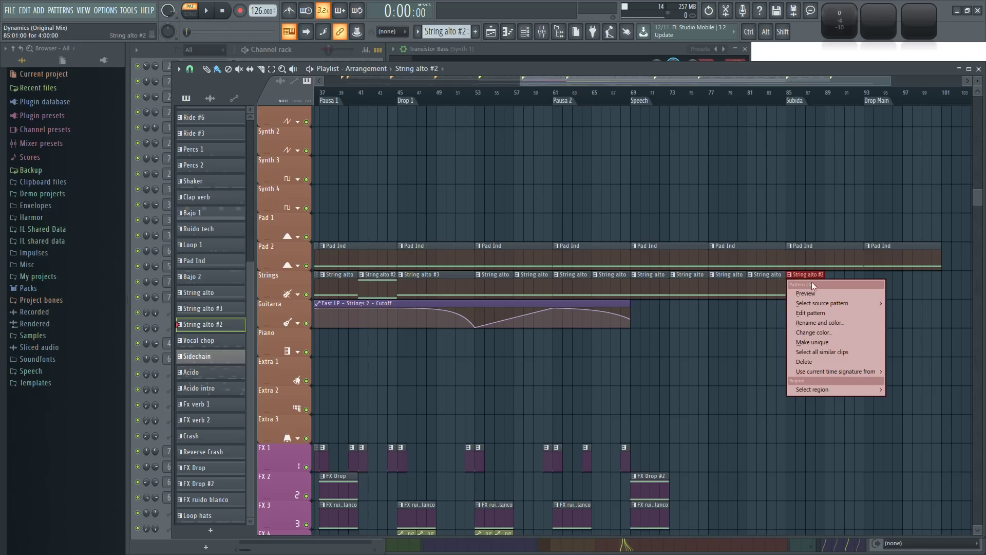
left_click(824, 343)
double_click(813, 276)
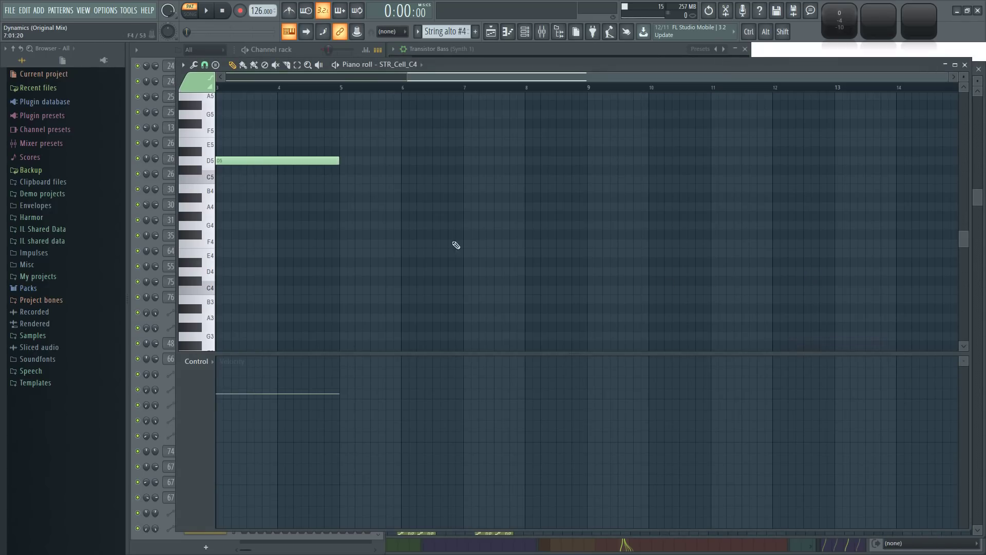
Step: Lengthen the D5 note of the new string pattern so its clip spans bars 85 to 93
scroll(400, 239, "up", 5)
key("ctrl+a")
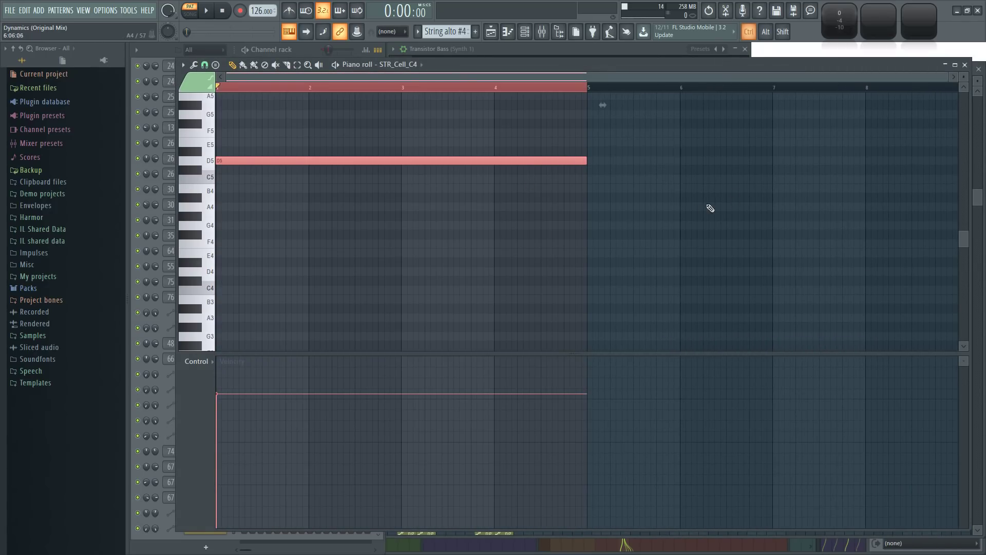
left_click_drag(591, 171, 793, 199)
left_click(835, 170, "ctrl")
left_click(966, 65)
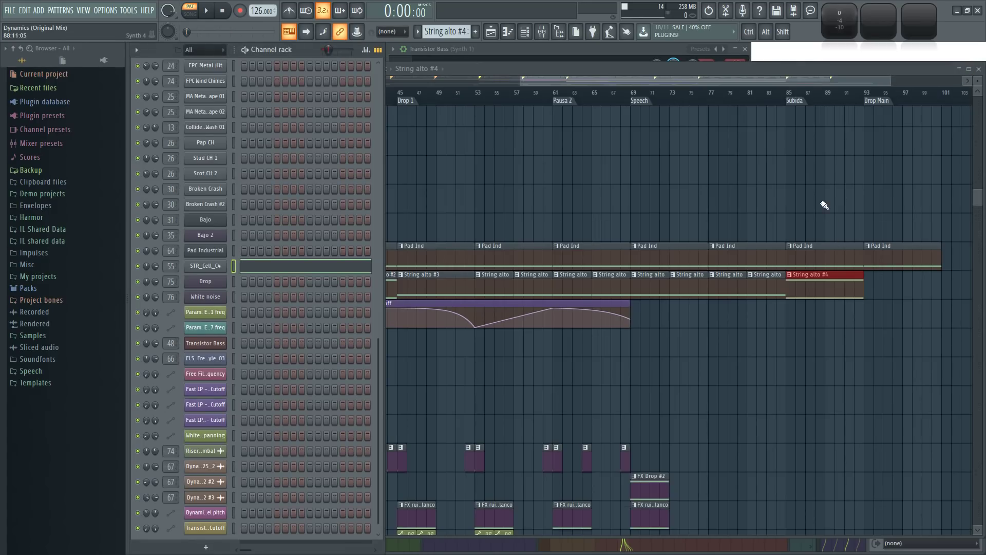
Step: Extend the Fast LP - Strings 2 - Cutoff automation to bar 93 and shape its curve to rise from bar 85
left_click_drag(800, 337, 680, 347)
scroll(529, 379, "down", 3)
left_click_drag(528, 285, 622, 283)
left_click(597, 226)
left_click_drag(667, 233, 846, 264)
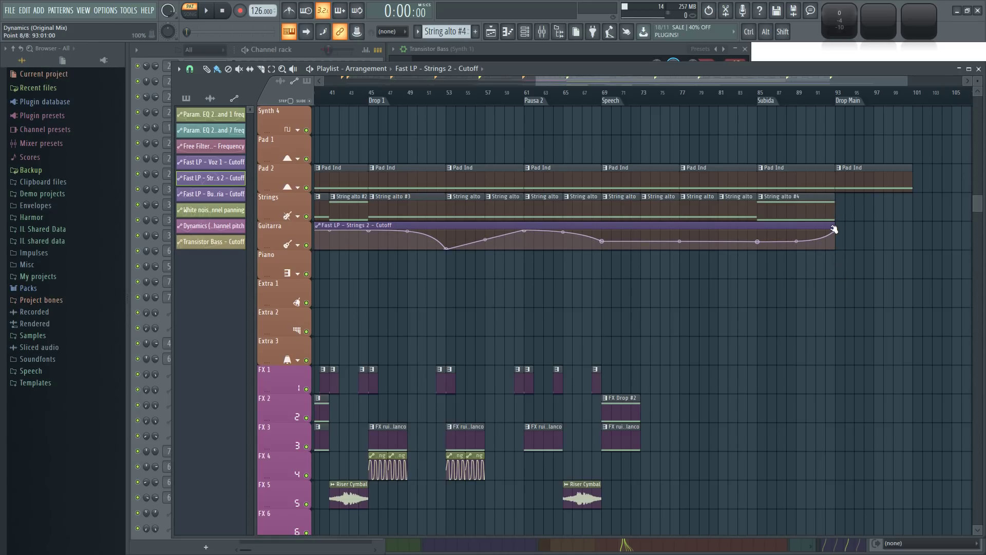
Step: Place a copy of the Riser Cymbal clip at bar 89 on the FX 5 track
scroll(747, 323, "down", 5)
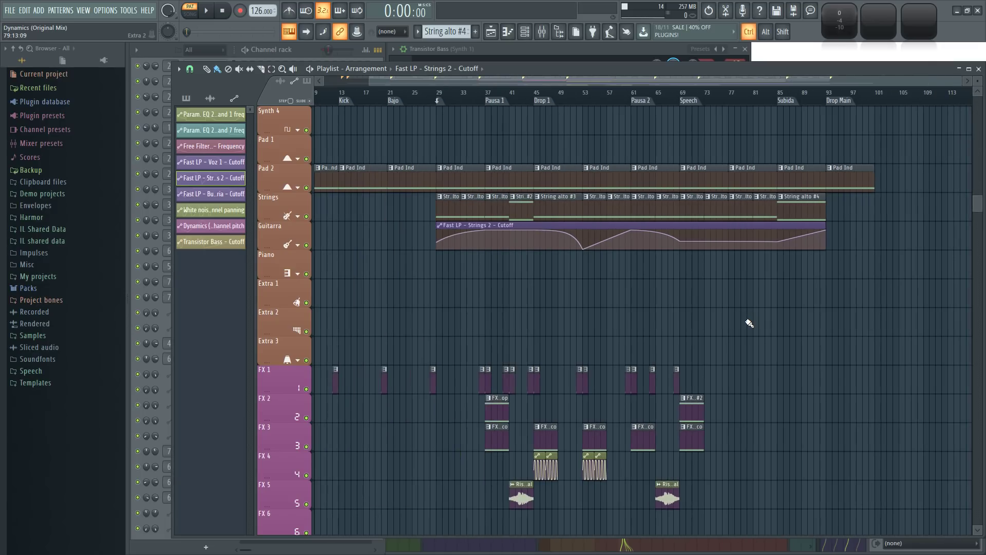
scroll(666, 349, "up", 4)
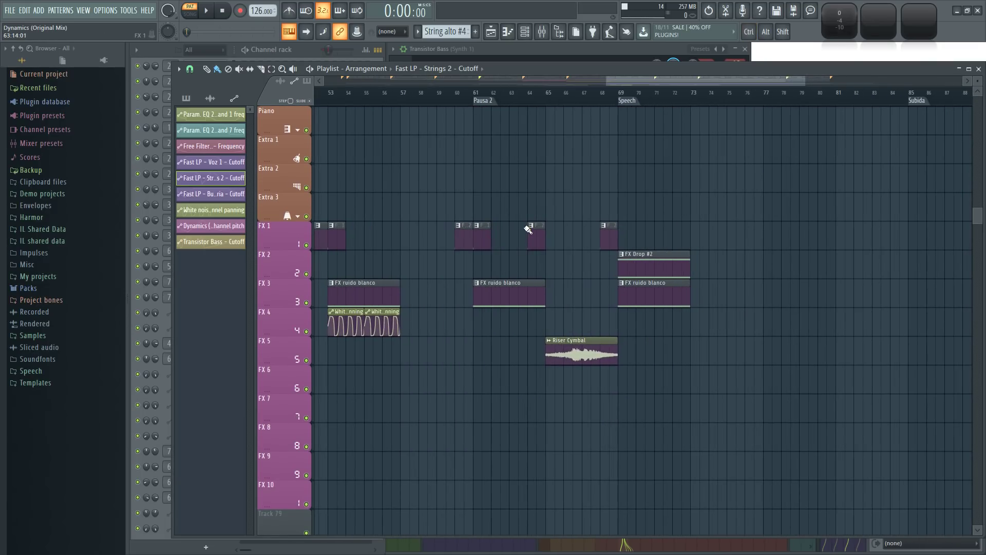
scroll(513, 220, "down", 3)
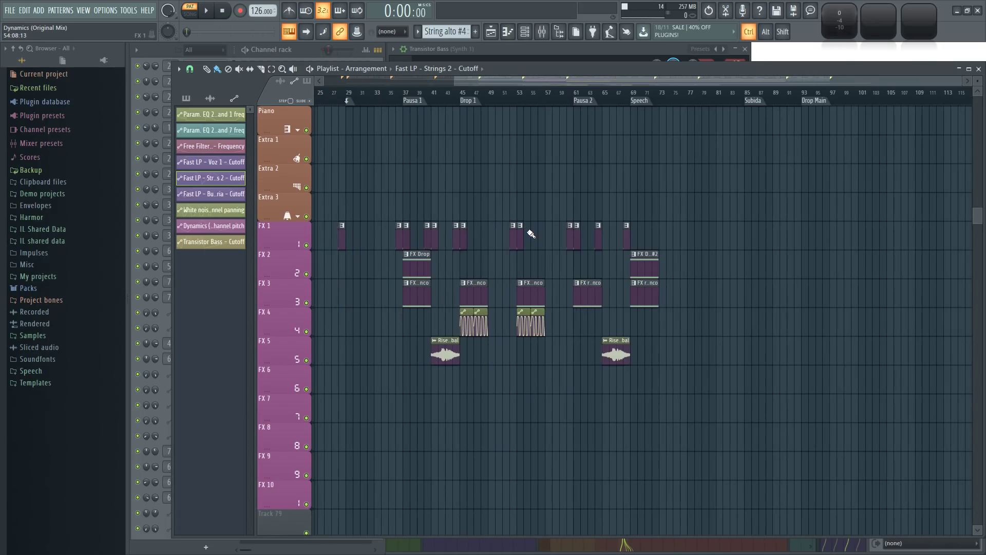
scroll(596, 375, "up", 2)
left_click(628, 358)
left_click_drag(869, 356, 673, 356)
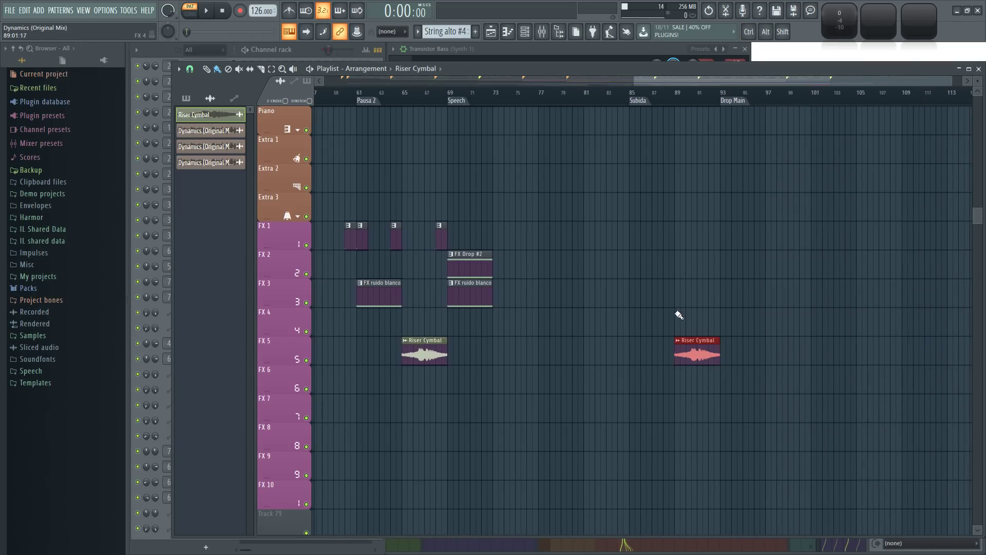
left_click_drag(682, 319, 773, 311)
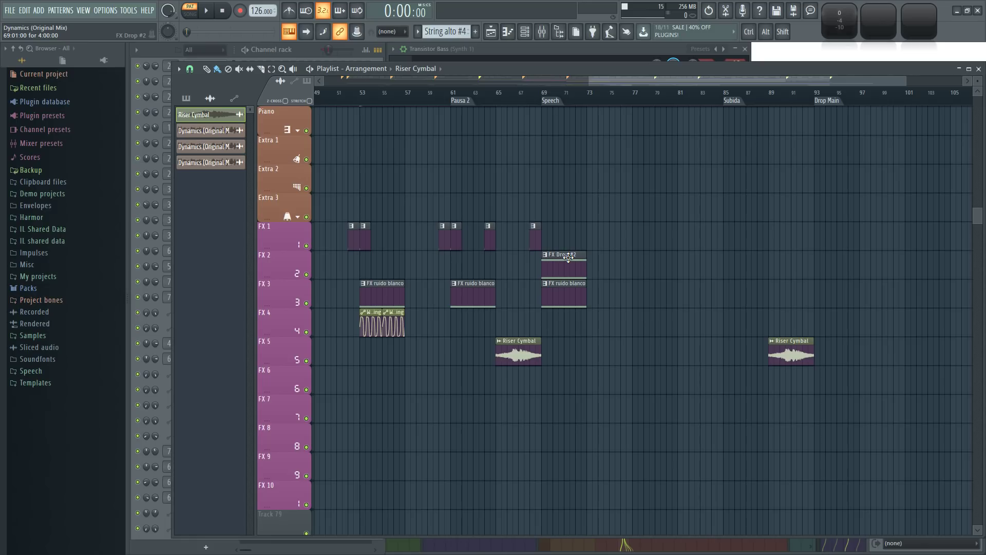
Step: Place an FX ruido blanco clip at bar 85 on the FX 3 track
left_click(560, 283)
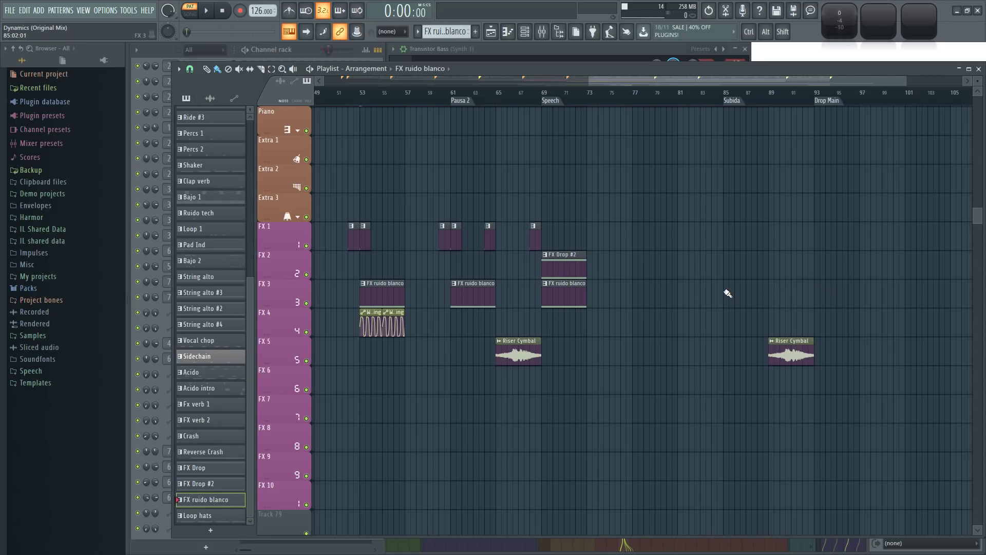
left_click_drag(675, 250, 732, 259)
left_click_drag(725, 311, 662, 320)
Step: Copy the FX ruido blanco clip and both white noise panning automation clips from bar 53 to bar 93
left_click_drag(342, 261, 406, 351)
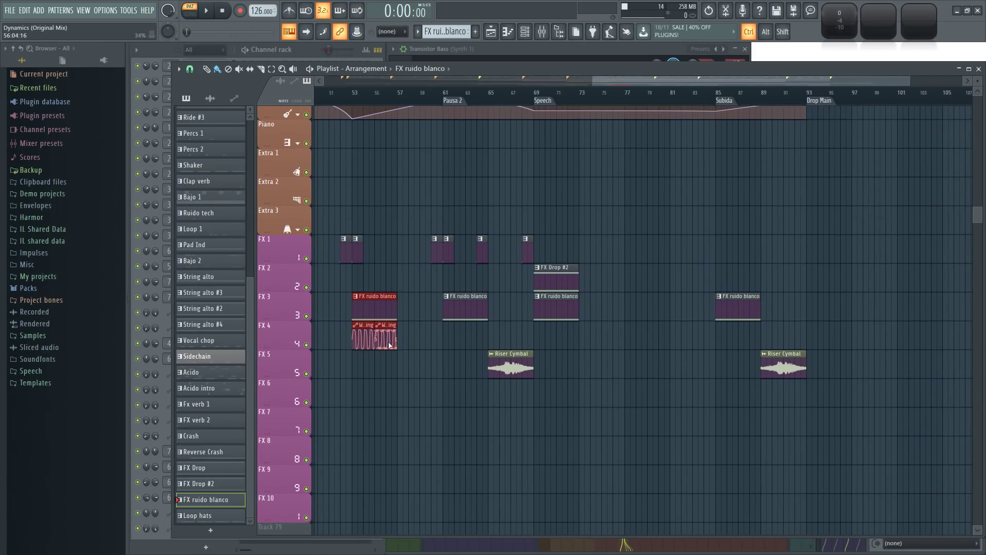
left_click(471, 422, "ctrl")
scroll(764, 476, "up", 3)
scroll(764, 475, "down", 3)
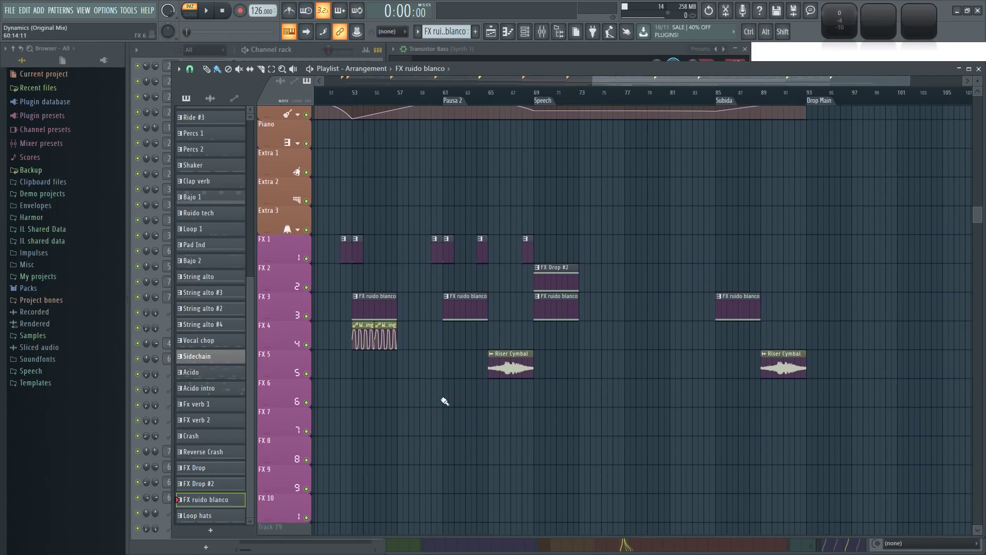
left_click_drag(332, 292, 404, 358)
left_click_drag(367, 292, 815, 292)
left_click_drag(606, 398, 772, 427)
Step: Duplicate the Fx verb 1 and FX verb 2 clips from bars 61 to 69 on the FX 1 track repeatedly up to bar 101
scroll(682, 291, "up", 2)
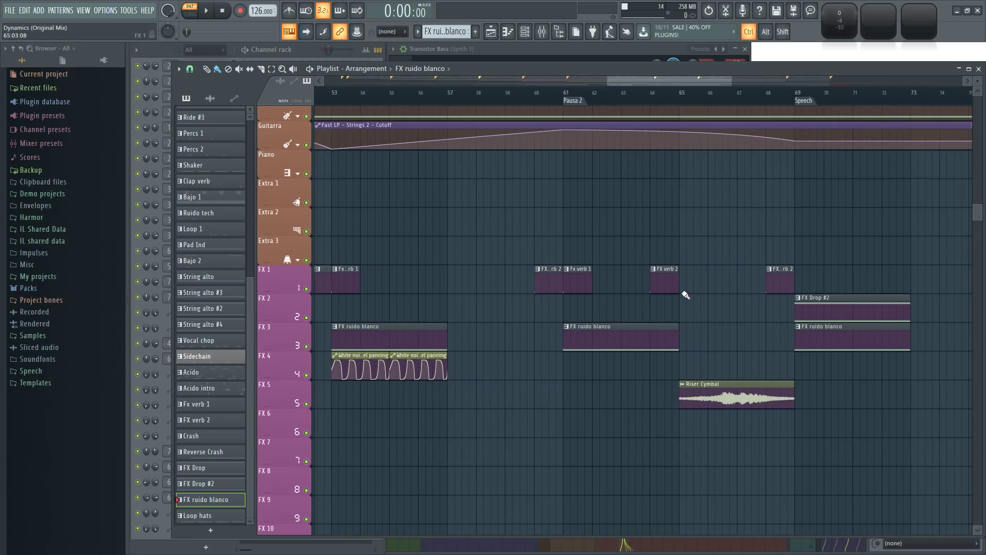
left_click_drag(749, 222, 503, 253)
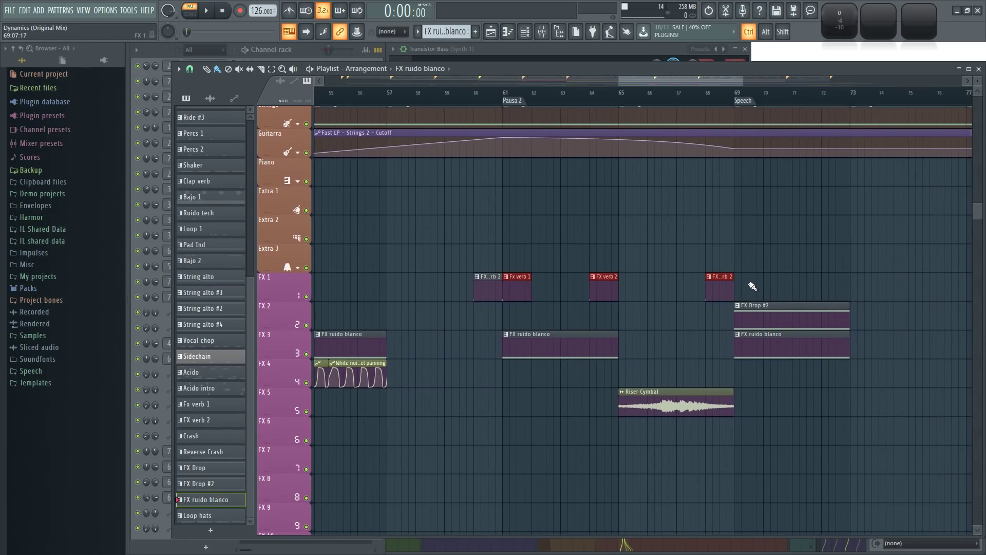
left_click_drag(855, 244, 642, 251)
left_click_drag(825, 235, 639, 246)
key("ctrl+b")
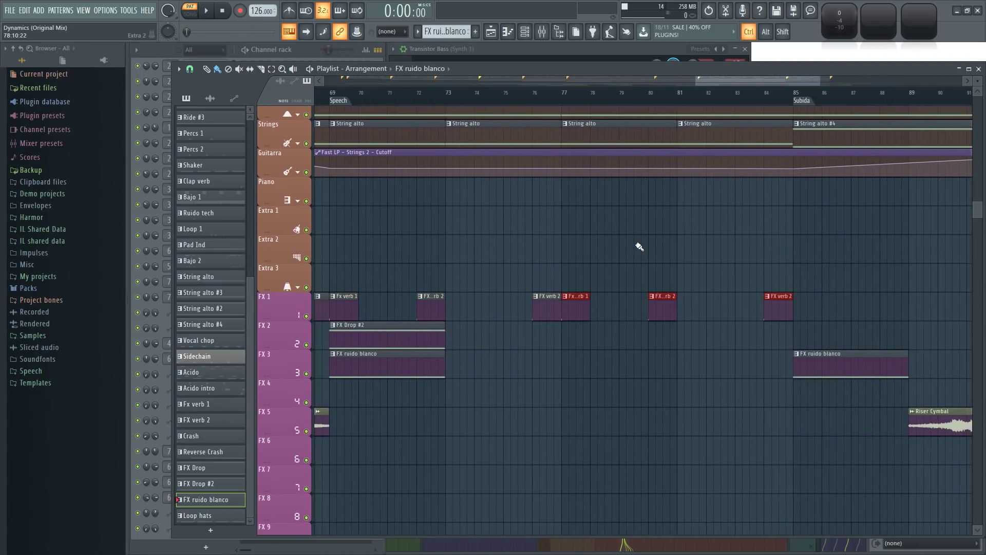
key("ctrl+b")
key("ctrl+b")
Step: Check the arrangement layout and play it back from the Subida marker at bar 85
scroll(706, 258, "down", 3)
scroll(620, 379, "down", 4)
scroll(610, 378, "up", 3)
scroll(459, 435, "down", 3)
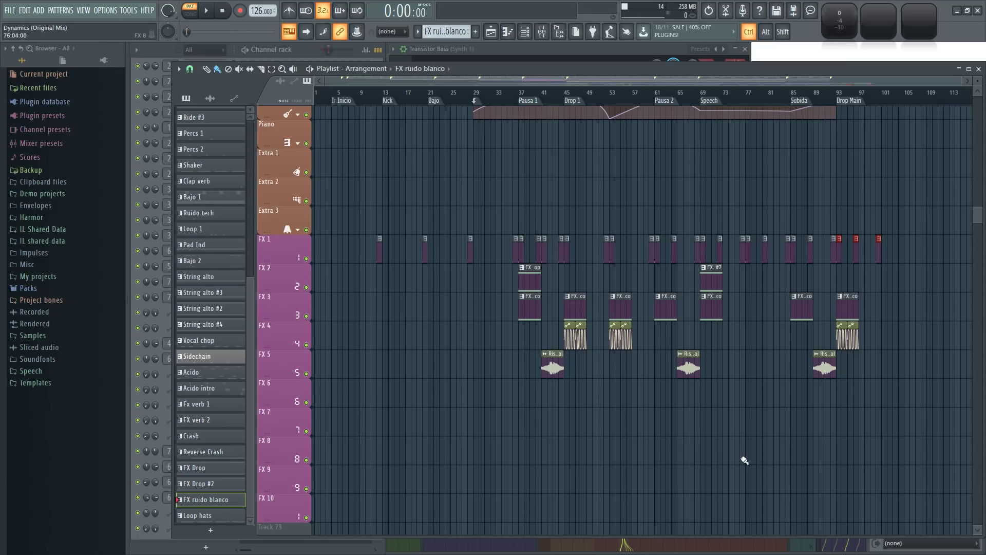
scroll(534, 413, "up", 3)
scroll(623, 432, "down", 3)
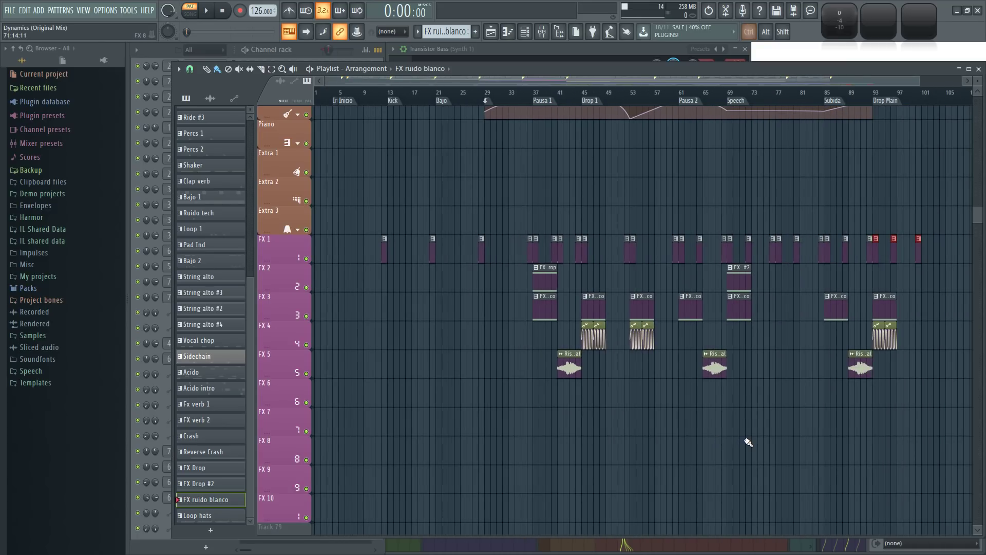
scroll(782, 181, "up", 3)
scroll(550, 379, "up", 8)
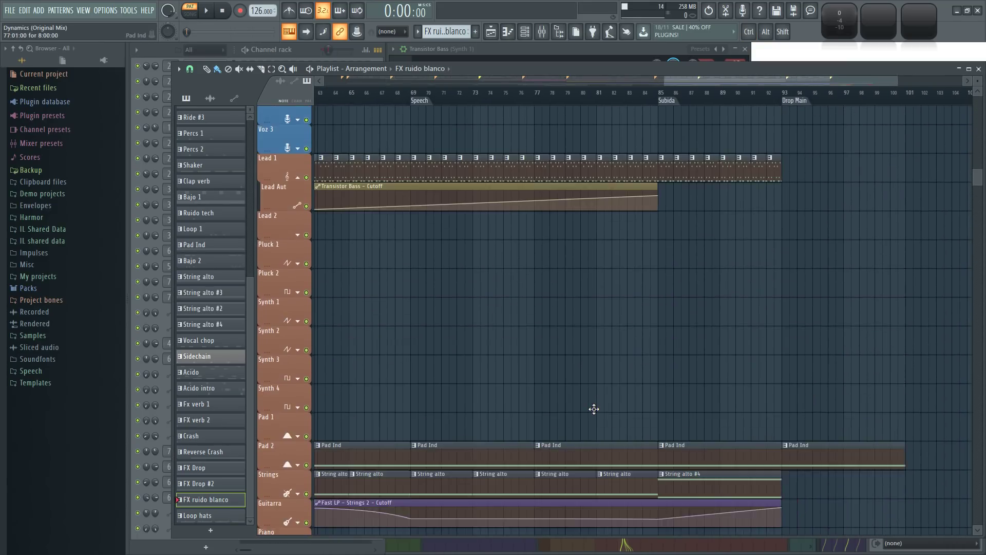
left_click(659, 93)
scroll(697, 419, "up", 4)
key("space")
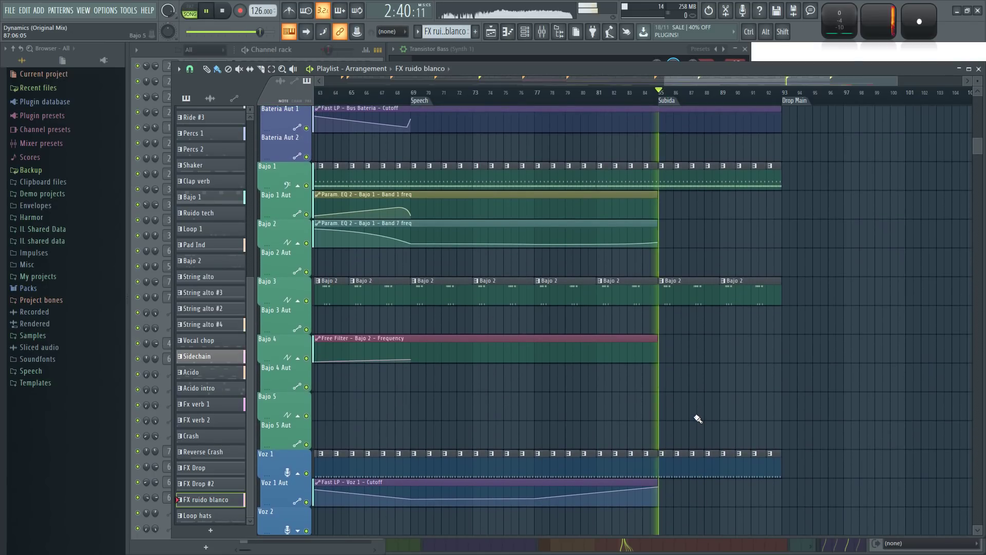
Step: Extend the Bajo 1 Band 1 freq, Band 7 freq and Bajo 2 Free Filter automations to bar 93, raising Band 7 towards the end
scroll(719, 395, "down", 1)
left_click_drag(669, 205, 688, 197)
left_click_drag(766, 206, 771, 206)
left_click_drag(666, 229, 771, 235)
right_click(771, 229)
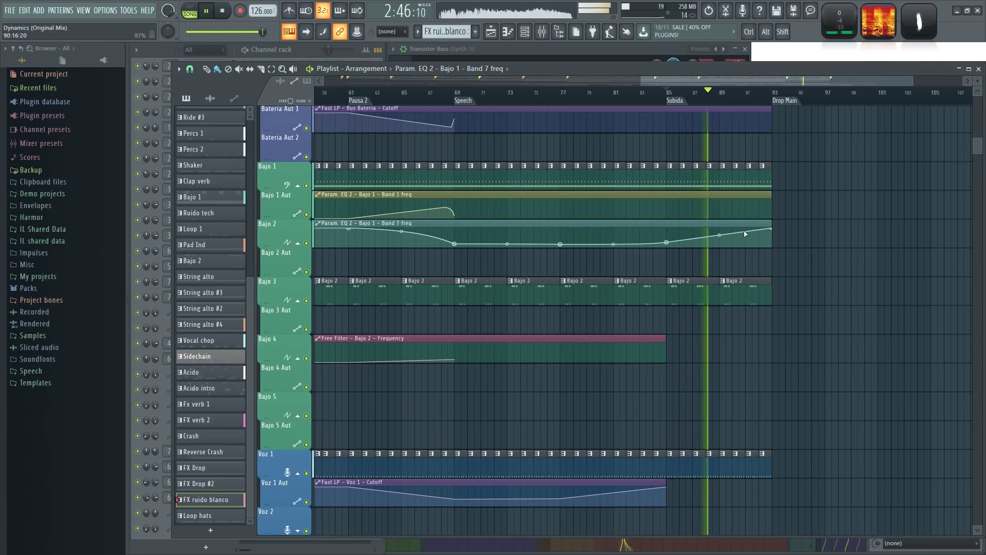
left_click_drag(663, 351, 751, 352)
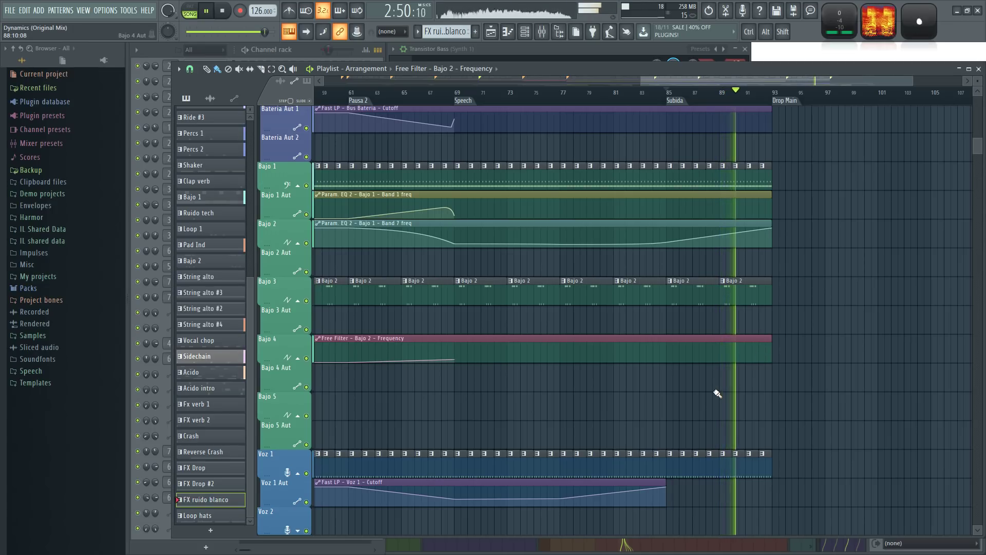
Step: Listen to the drum section around Pausa 1 and bar 41 to find a pattern for the Subida build-up
scroll(716, 394, "up", 5)
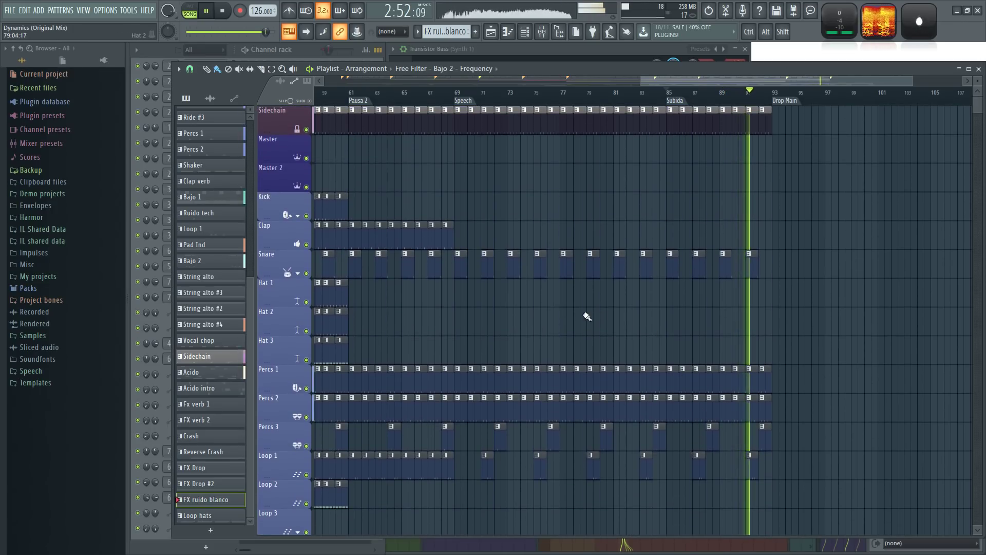
scroll(520, 326, "down", 3)
scroll(443, 228, "up", 5)
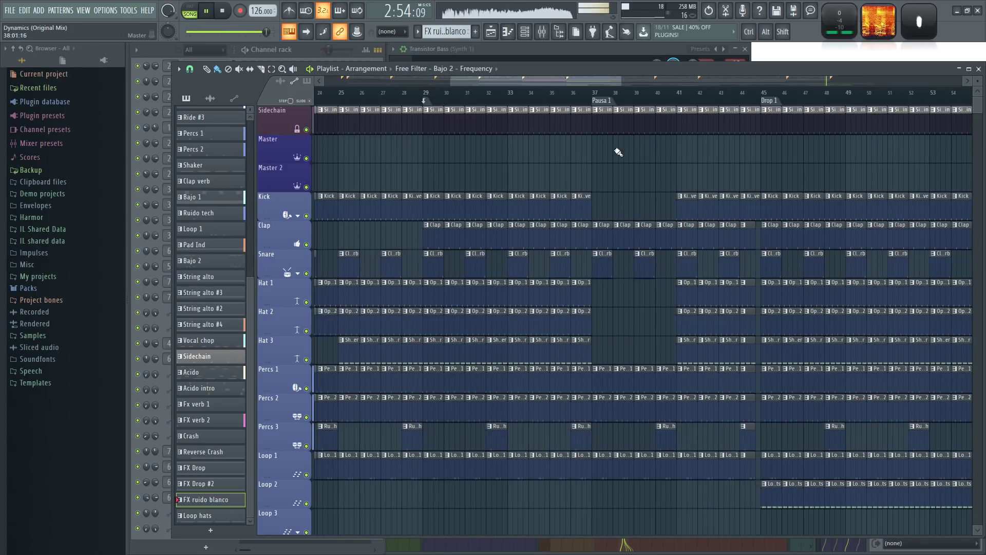
left_click_drag(440, 164, 539, 160)
left_click(685, 95)
left_click_drag(719, 146, 574, 145)
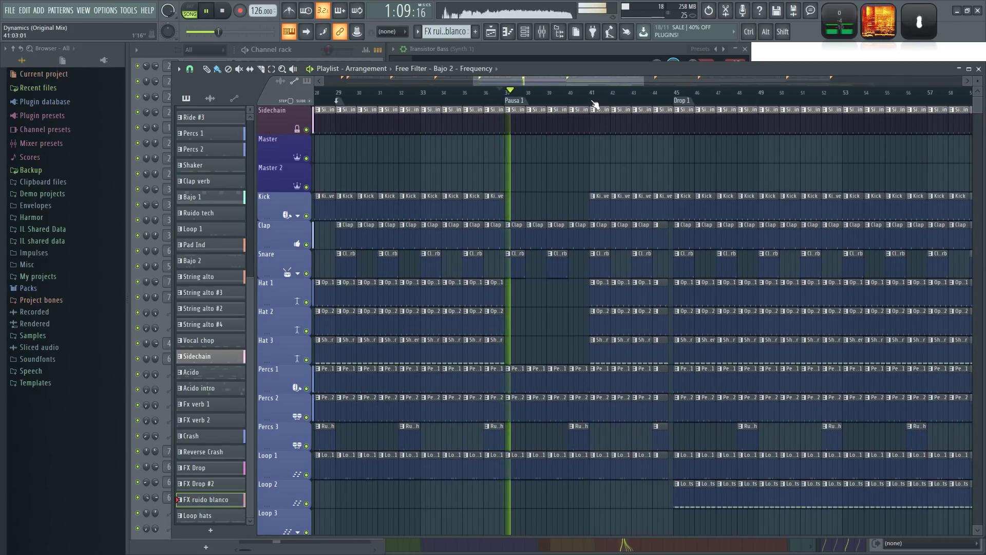
scroll(622, 159, "up", 3)
left_click(571, 205)
scroll(743, 161, "down", 3)
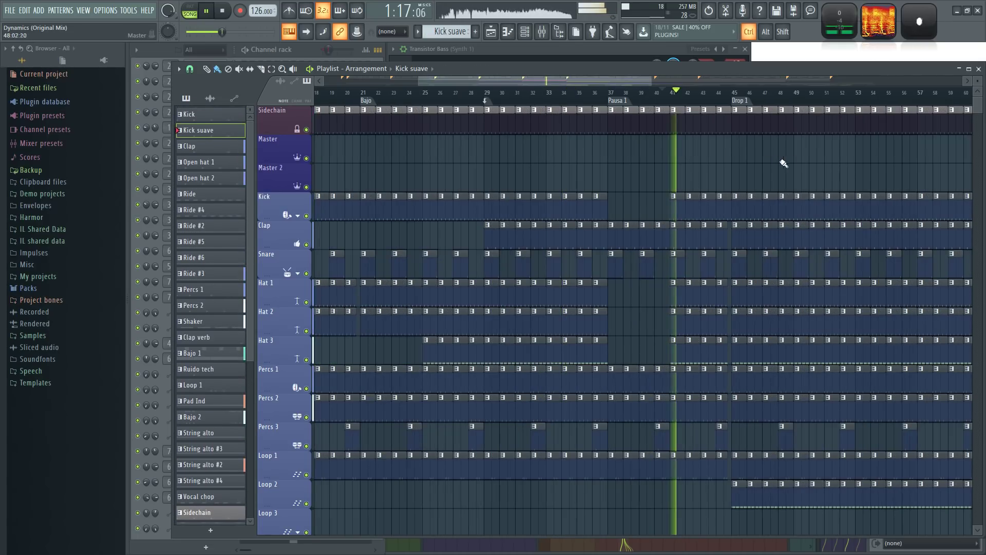
scroll(868, 166, "up", 1)
key("space")
Step: Copy the Kick suave, Clap, Clap verb, Open hat 1, Open hat 2 and Shaker clips from bars 41 to 45 to bar 85
left_click_drag(523, 148, 590, 323)
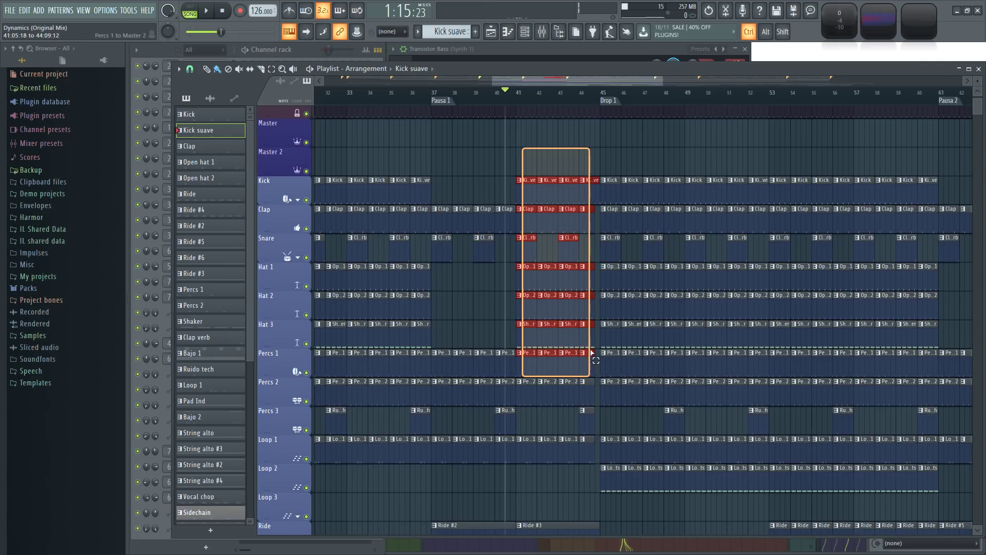
left_click_drag(596, 331, 597, 333)
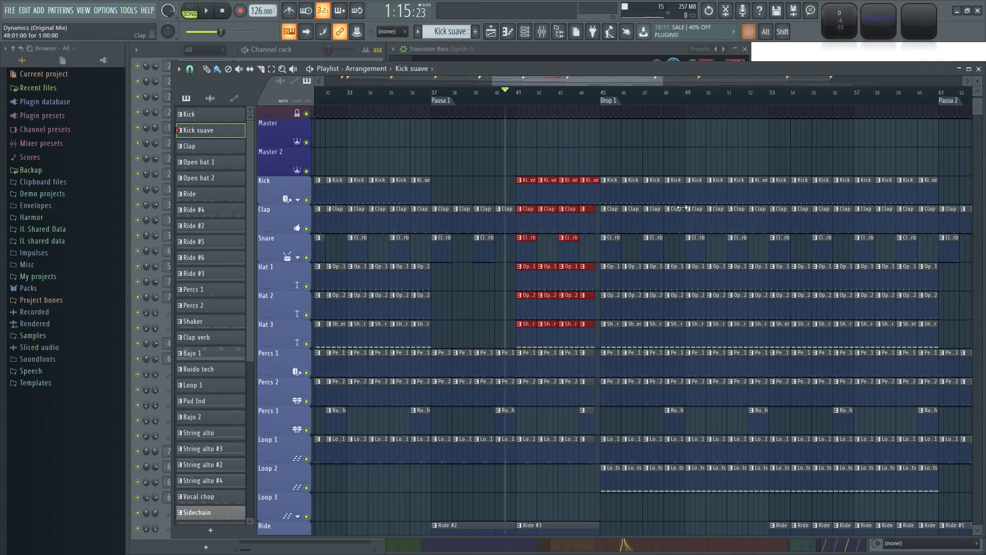
scroll(682, 208, "down", 5)
scroll(554, 369, "up", 1)
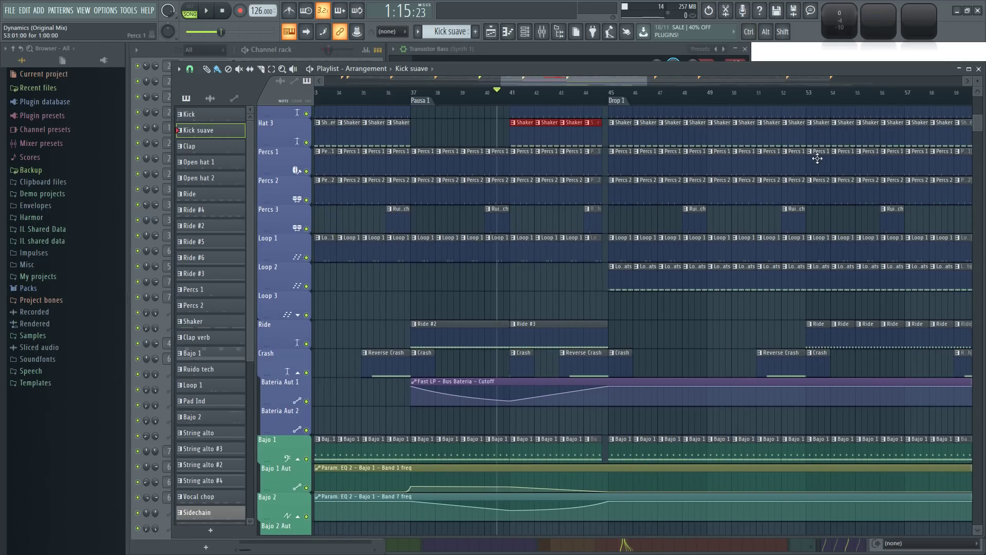
left_click_drag(833, 157, 475, 418)
scroll(766, 280, "down", 5)
left_click_drag(843, 212, 398, 263)
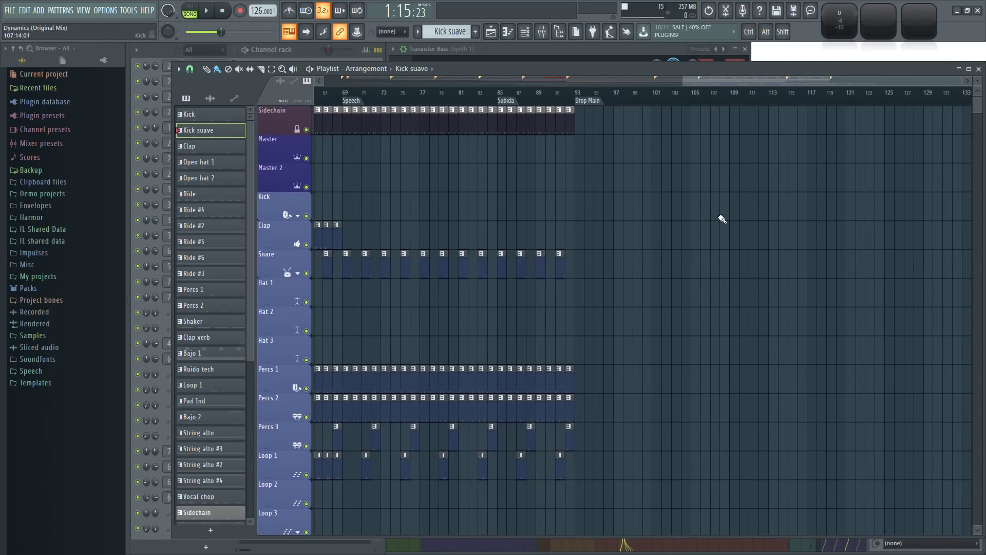
scroll(571, 224, "up", 5)
left_click_drag(601, 282, 940, 252)
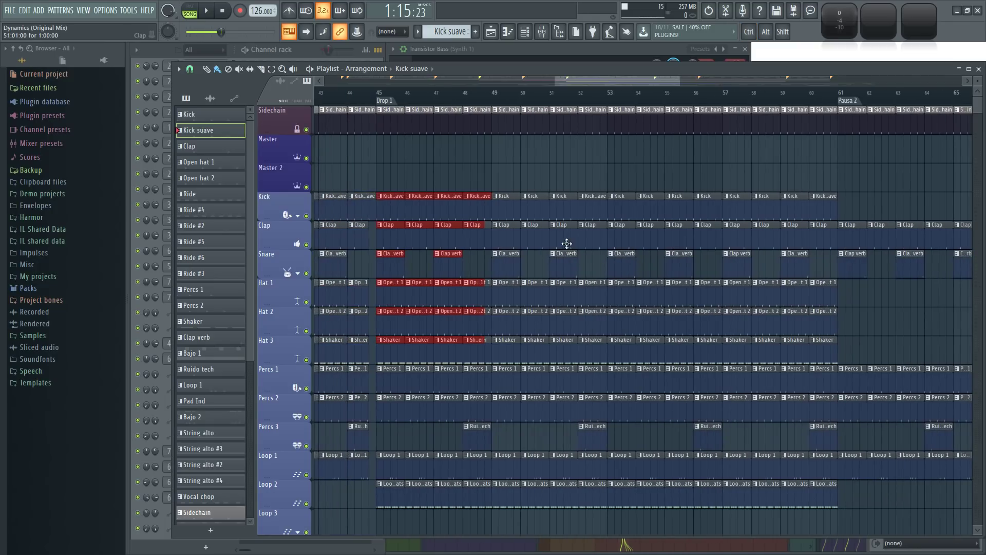
left_click_drag(410, 202, 628, 304)
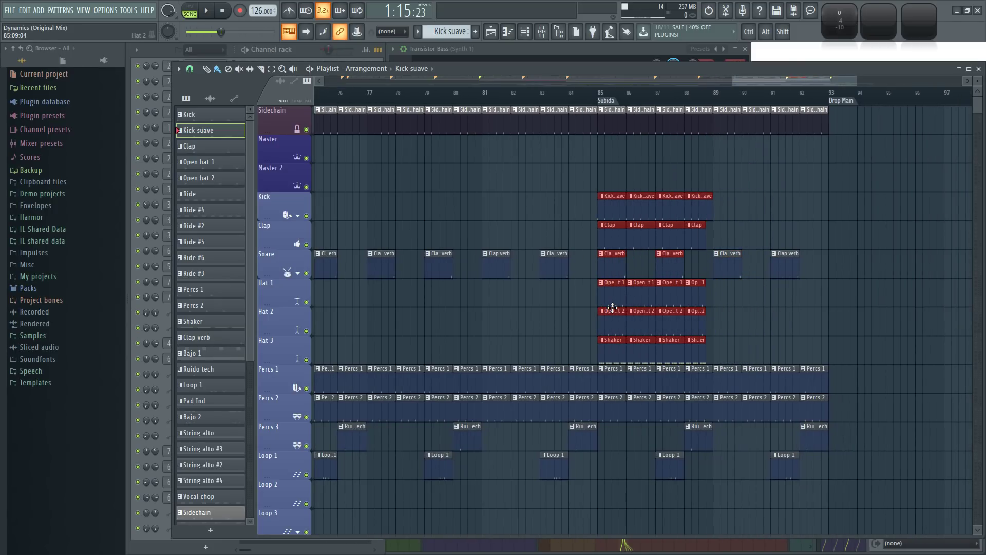
left_click(561, 255)
Step: Play the Subida section from bar 85 and review the ride, bass and automation tracks
left_click(612, 99)
key("space")
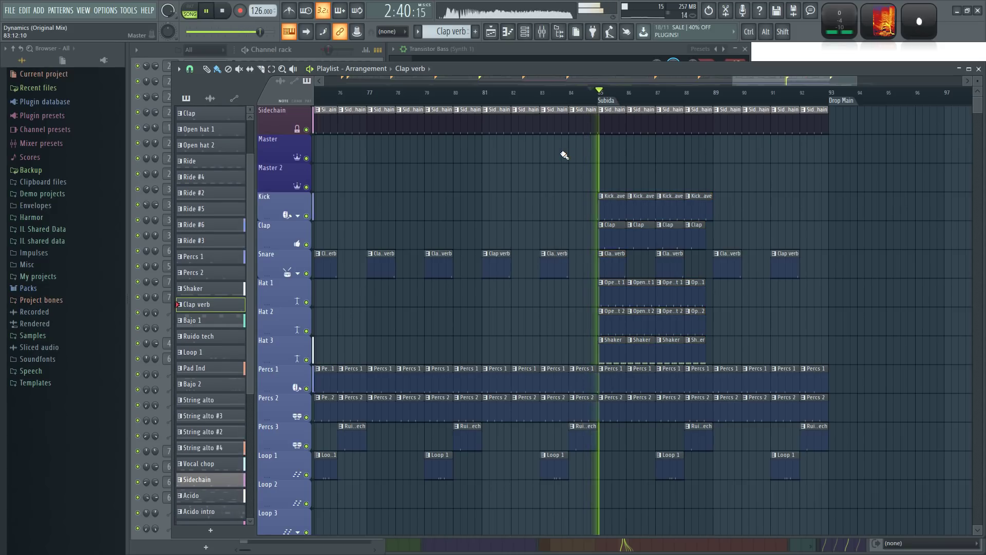
scroll(562, 157, "down", 5)
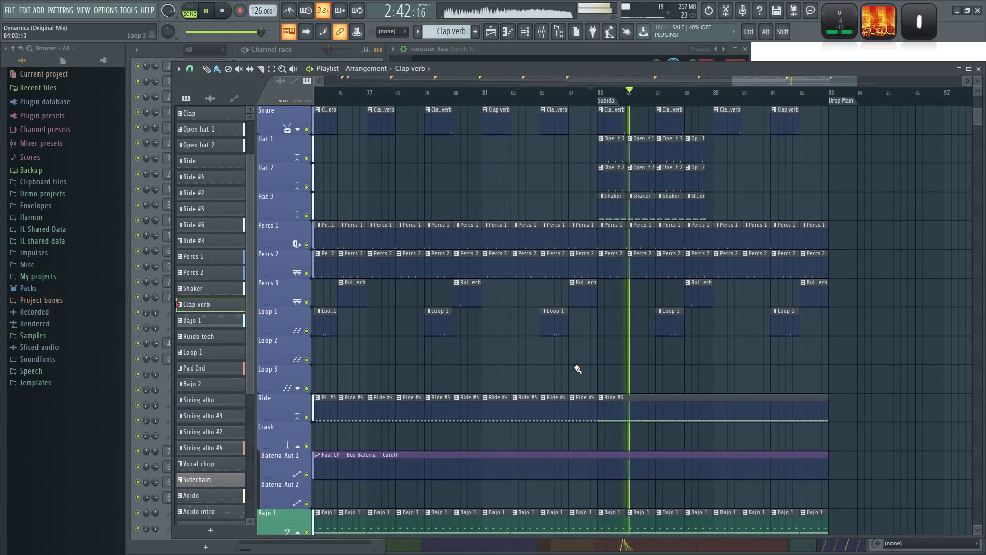
scroll(591, 352, "down", 6)
scroll(758, 473, "down", 3)
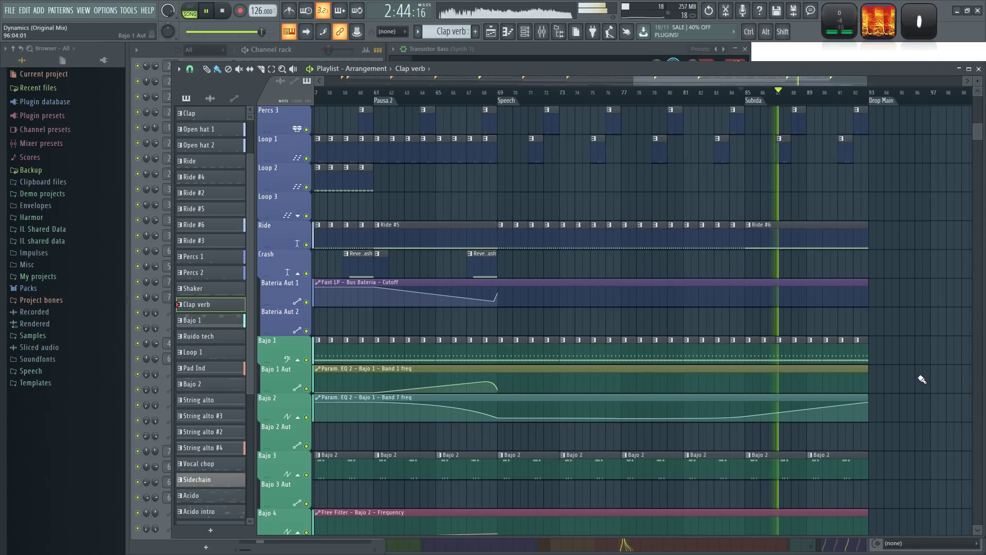
Step: Shape the Bus Bateria Cutoff automation with a point at bar 85, raising it gradually towards bar 93
key("space")
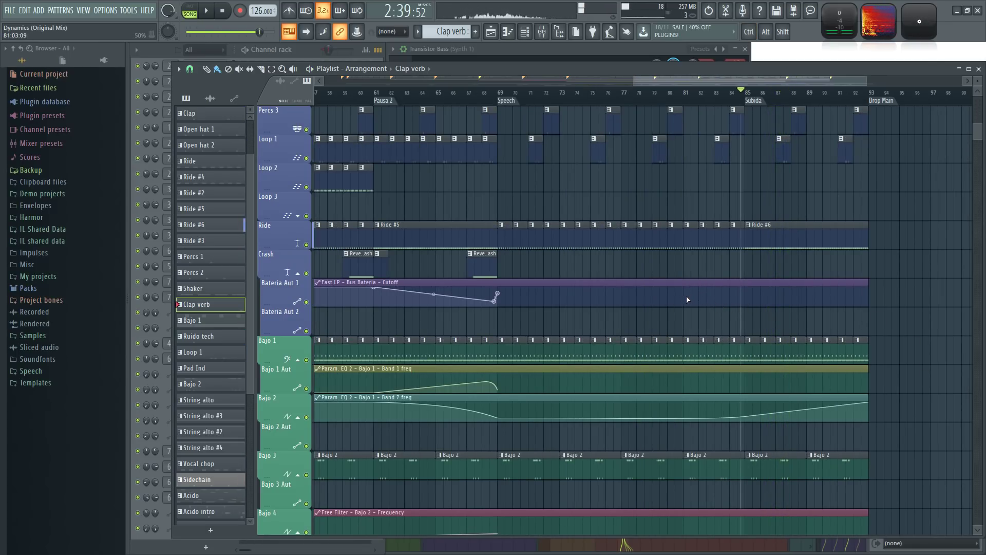
right_click(745, 296)
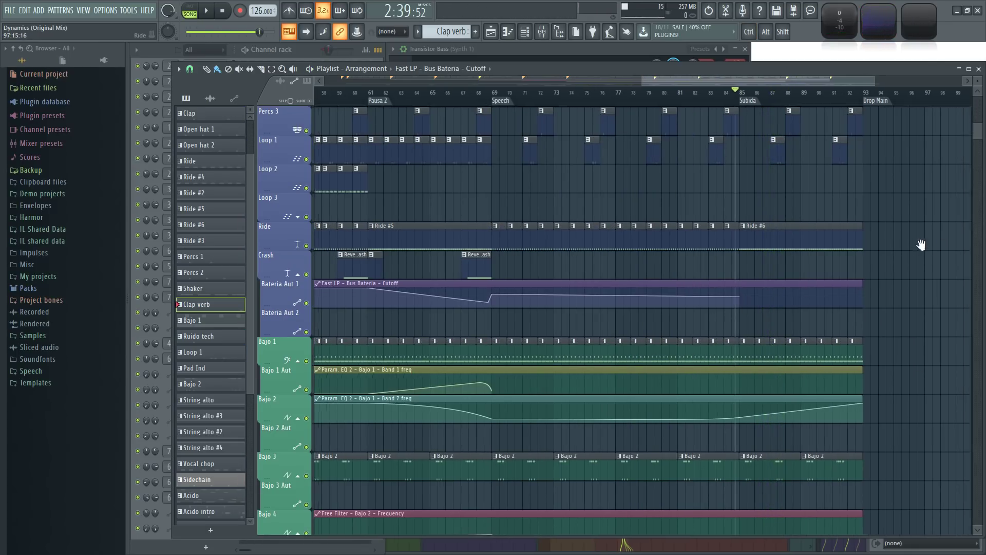
left_click_drag(933, 240, 844, 265)
Step: Duplicate the Kick suave, Clap, Open hat 1, Open hat 2 and Shaker clips from bars 85–89 to bar 89 and play the section
scroll(822, 293, "up", 5)
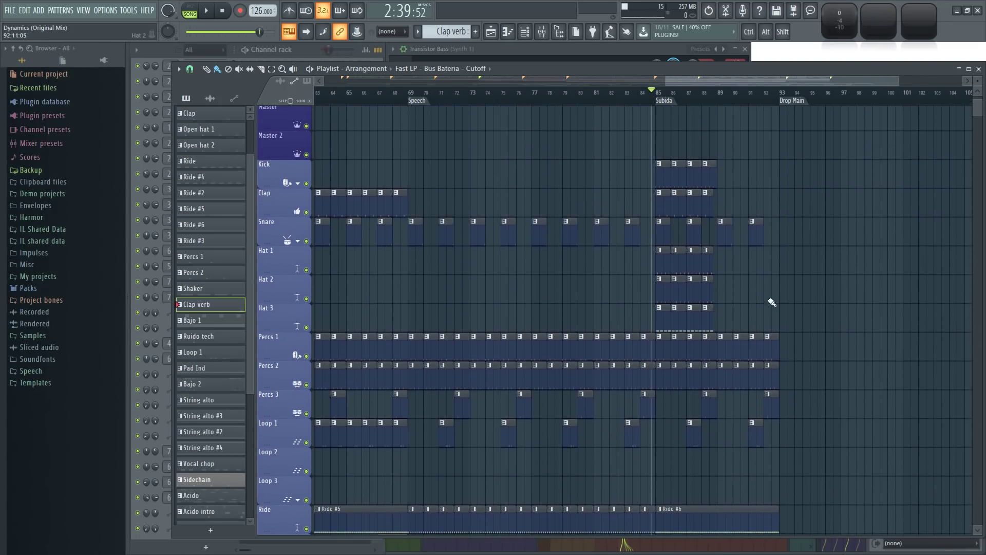
scroll(782, 298, "up", 3)
left_click_drag(480, 247, 694, 332)
left_click_drag(491, 132, 691, 216)
key("ctrl+b")
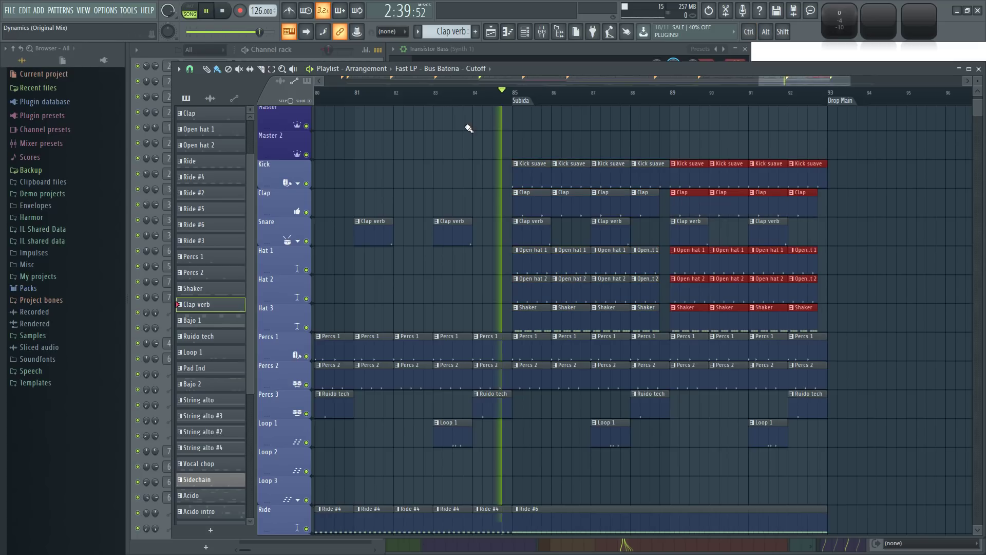
key("space")
scroll(485, 144, "down", 4)
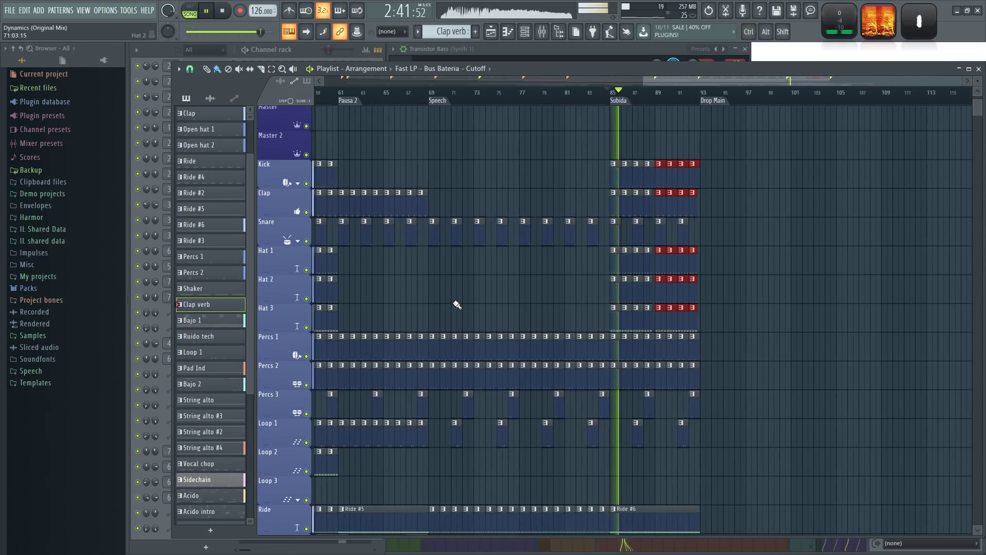
scroll(458, 305, "down", 4)
key("ctrl+d")
scroll(470, 358, "up", 1)
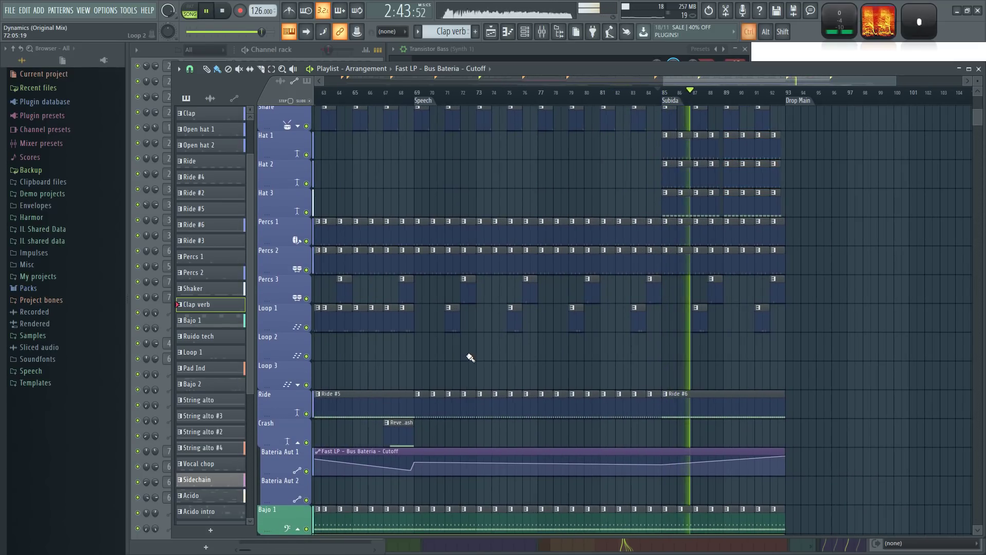
Step: Place Reverse Crash clips on the Crash track at bars 83 and 91, leading into Subida and Drop Main
scroll(471, 355, "down", 6)
left_click(400, 257)
left_click(650, 260)
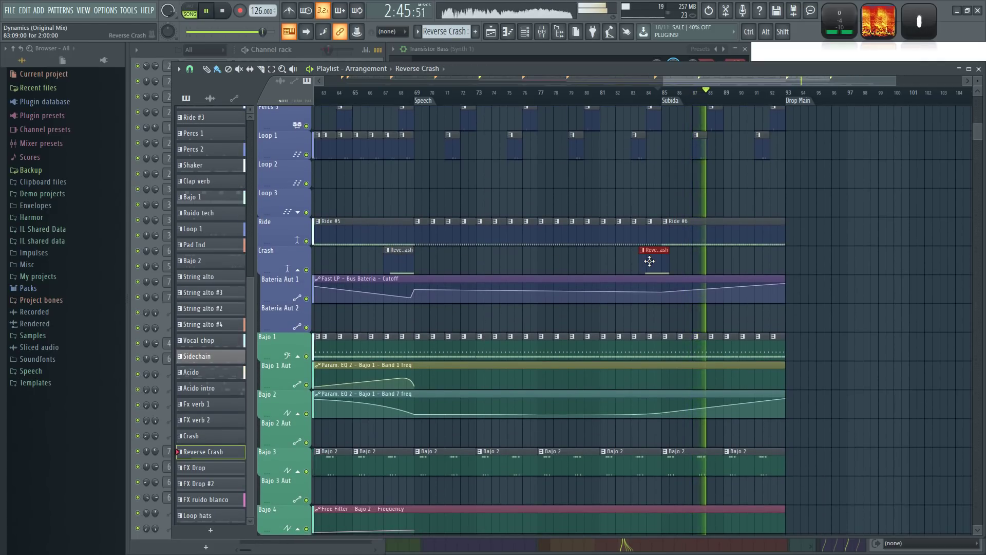
left_click(770, 257)
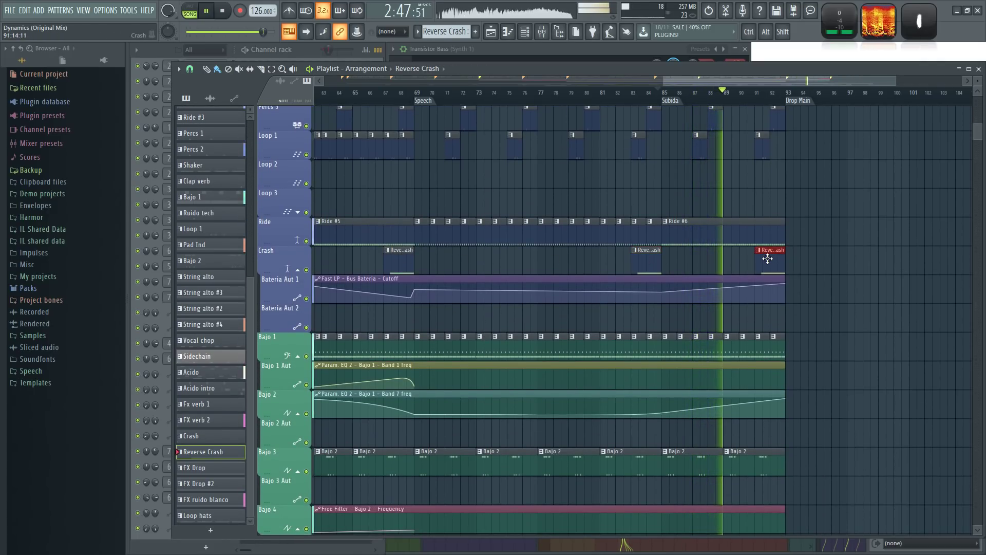
Step: Copy the Crash clip from bar 61 to bars 77 and 89 on the Crash track
left_click_drag(622, 317, 690, 306)
left_click(370, 251)
left_click(608, 247)
left_click(793, 245)
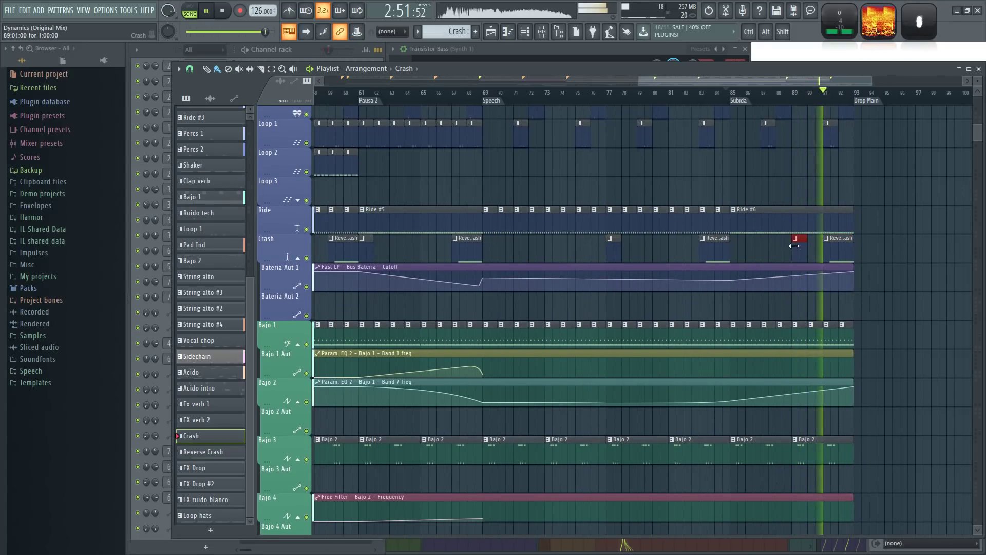
Step: Listen to the end of the Subida section up to Drop Main, stop playback and inspect bars 82 to 93
left_click_drag(925, 193, 830, 229)
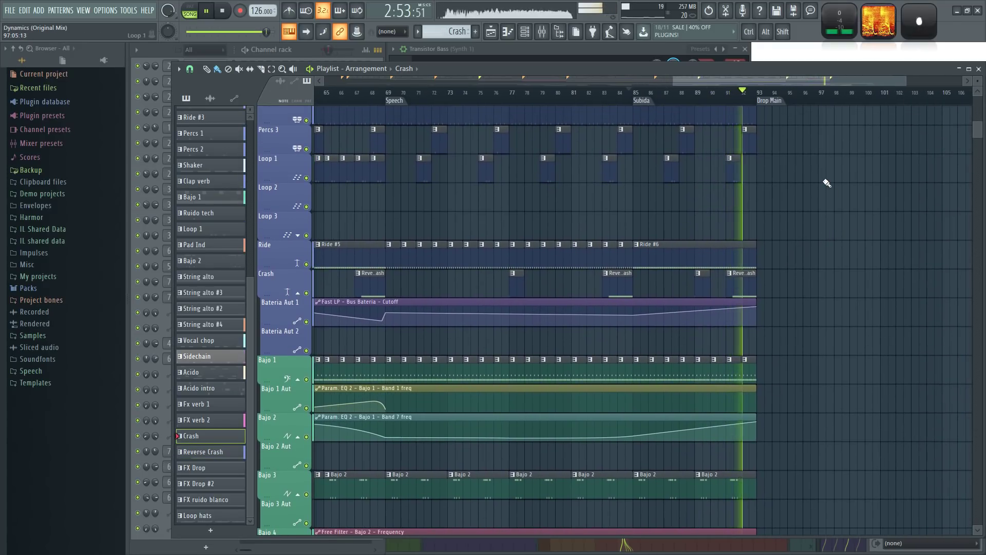
scroll(852, 231, "up", 3)
scroll(739, 289, "down", 3)
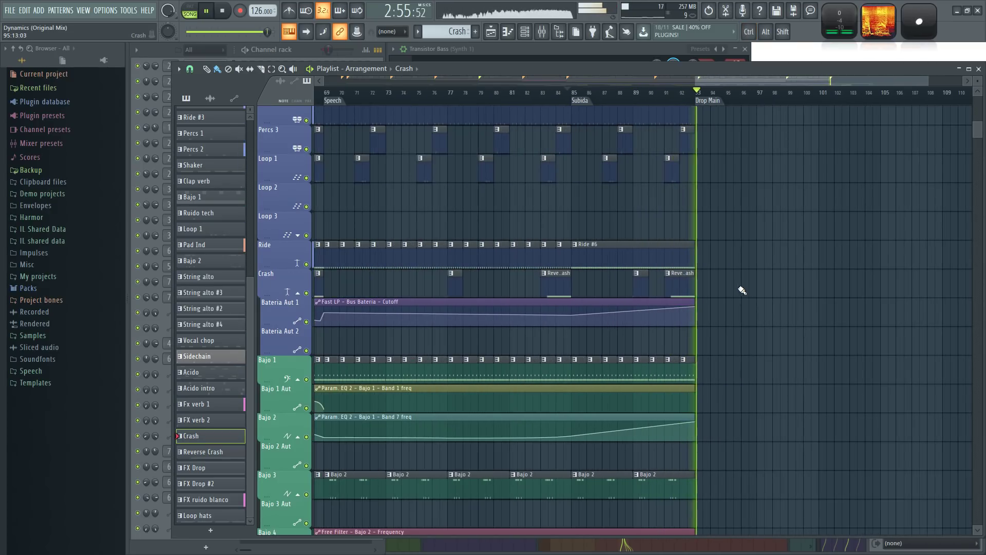
left_click_drag(755, 289, 785, 287)
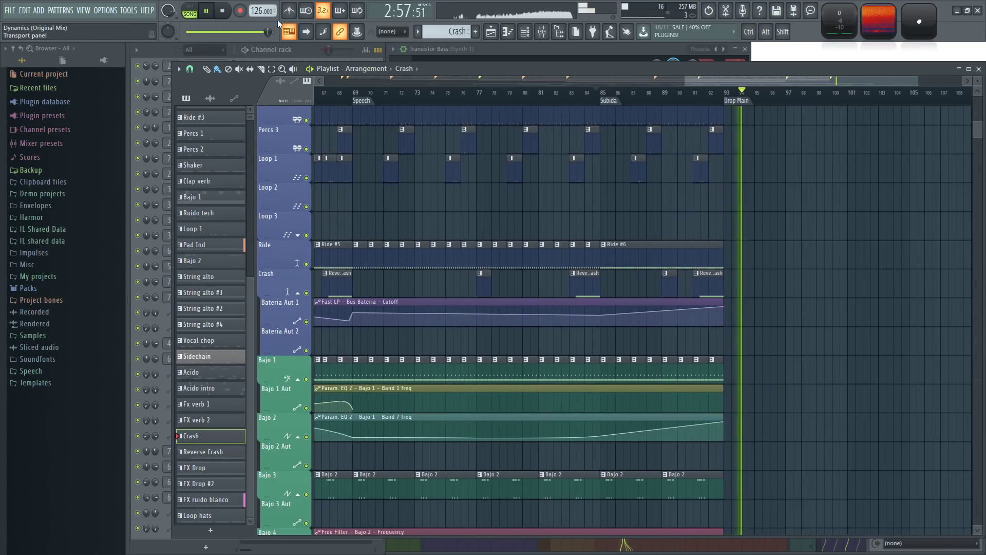
left_click(222, 11)
scroll(666, 102, "up", 3)
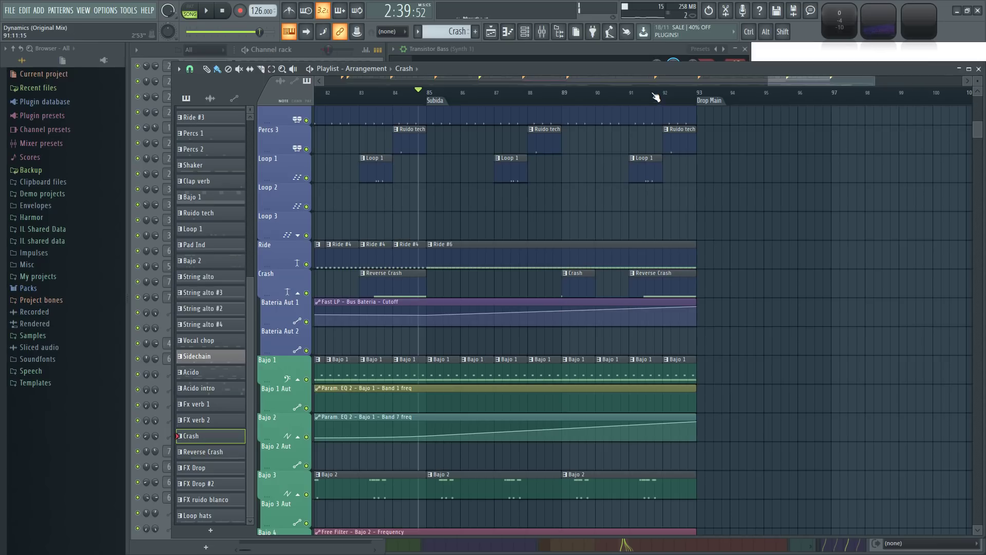
Step: Browse the channel rack and audition the STR_Cell_C4 sound, then return to the playlist
left_click(334, 57)
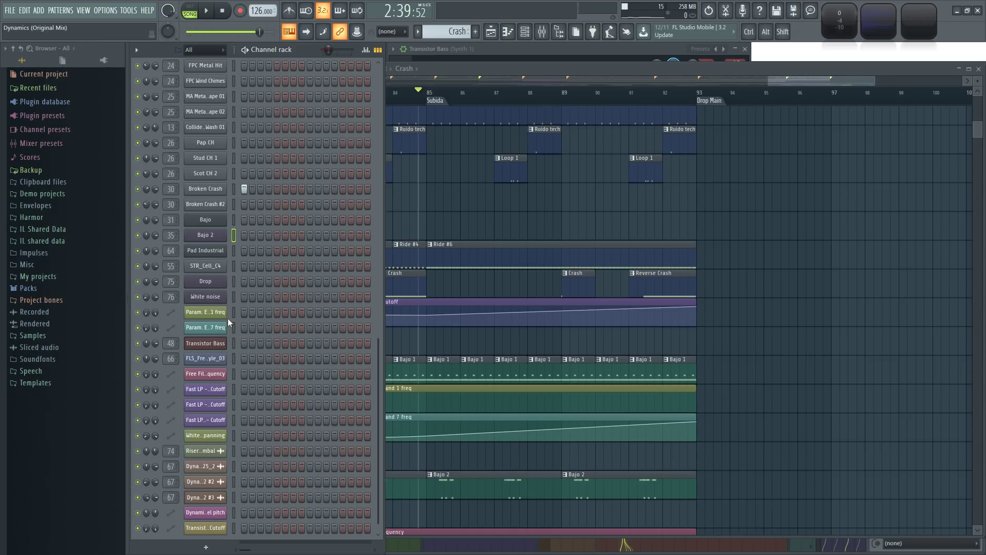
scroll(233, 328, "up", 3)
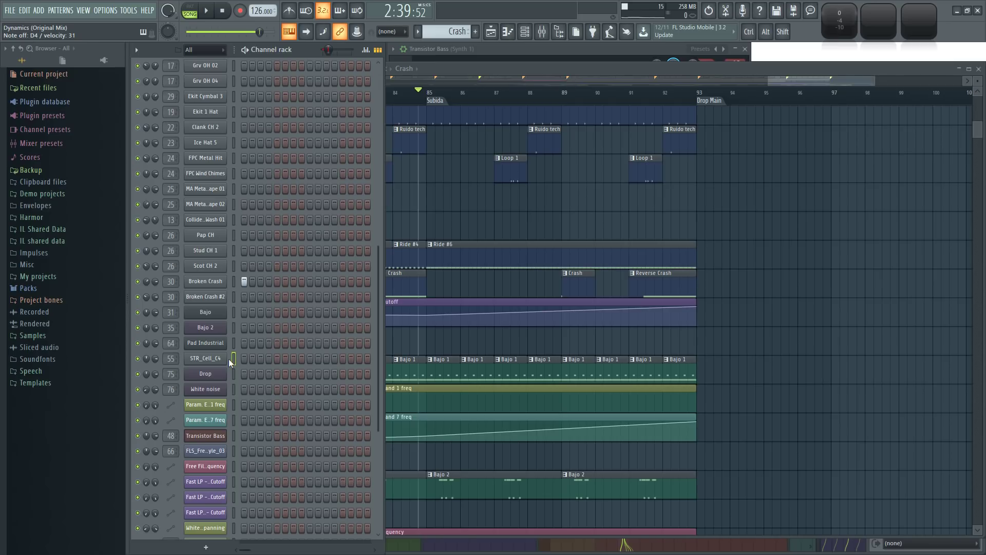
right_click(830, 340)
Step: Play the Speech section from bar 69 and review its drum, bass, vocal and lead tracks
scroll(829, 341, "down", 3)
scroll(816, 330, "down", 2)
scroll(817, 326, "down", 3)
scroll(394, 127, "up", 3)
left_click(482, 96)
key("space")
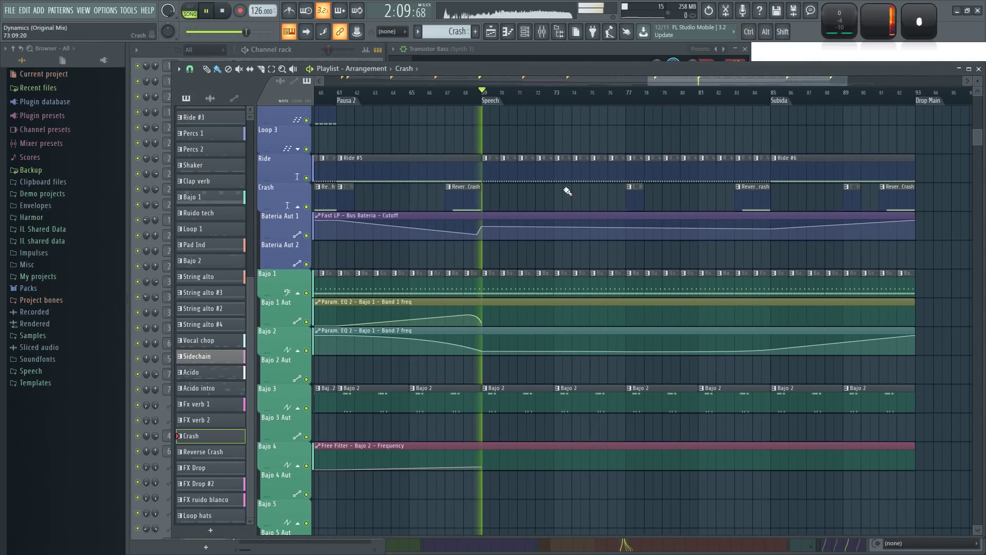
scroll(536, 256, "down", 2)
scroll(582, 131, "up", 2)
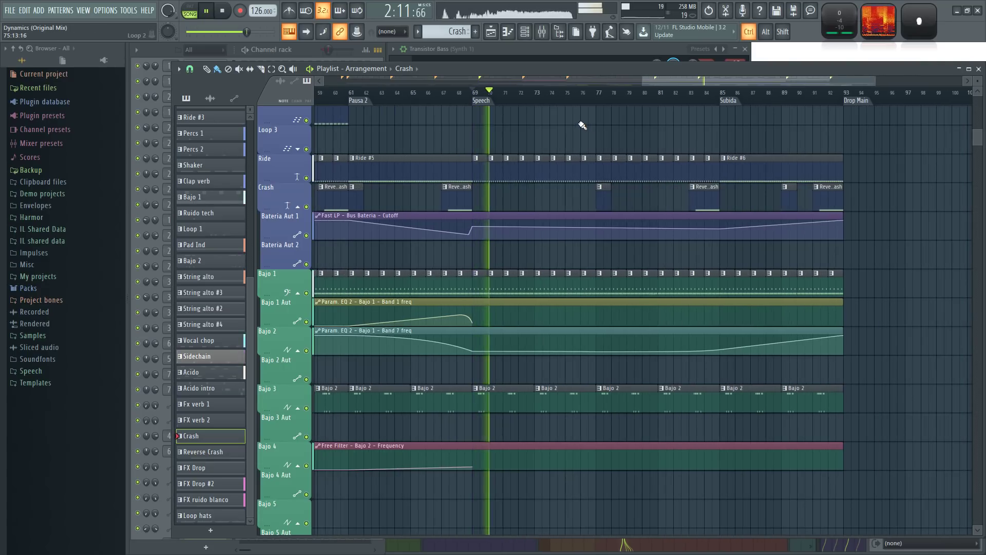
scroll(570, 132, "down", 5)
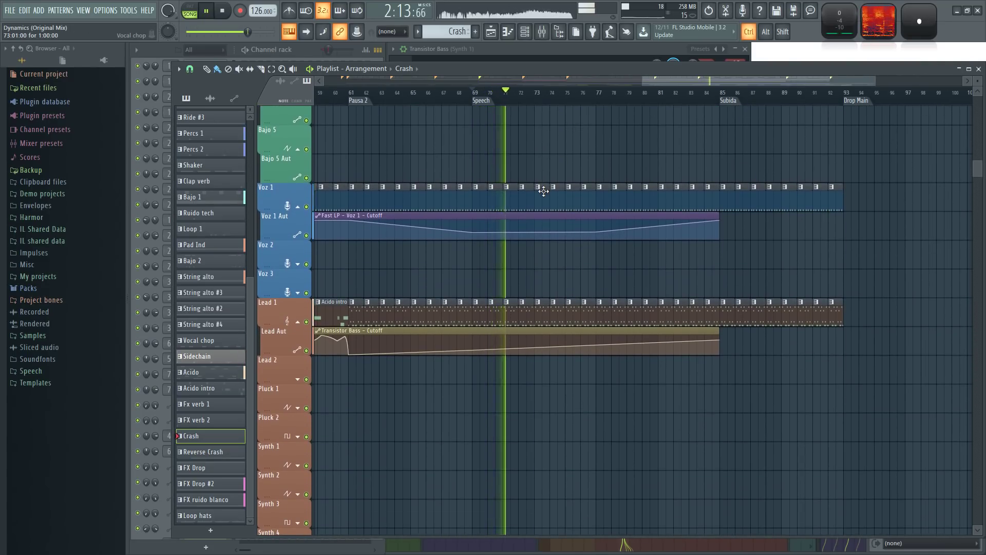
scroll(560, 195, "up", 2)
scroll(706, 146, "up", 1)
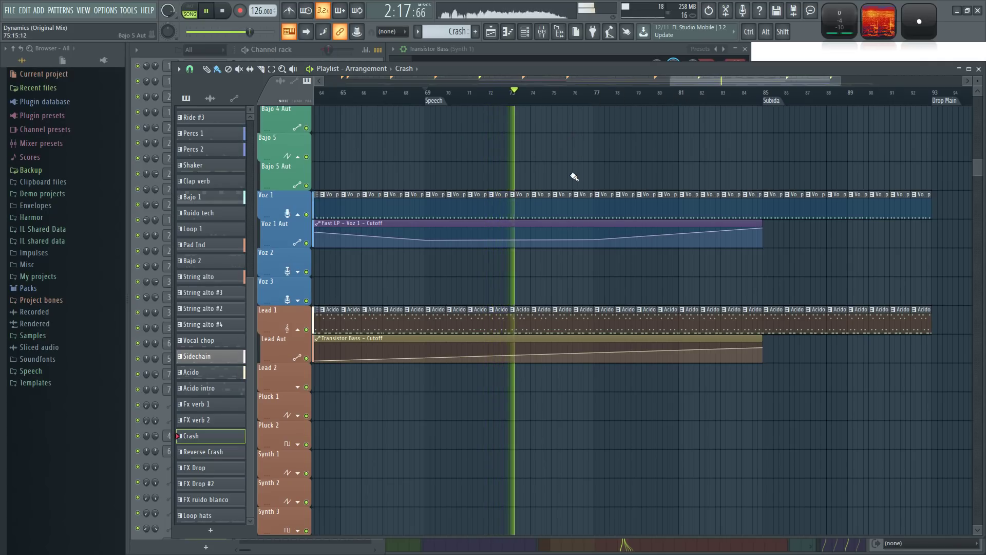
Step: Place a Reverse Crash clip at bar 75 on the Crash track, leading into the crash at bar 77
scroll(577, 202, "up", 10)
left_click(414, 293)
left_click(573, 293)
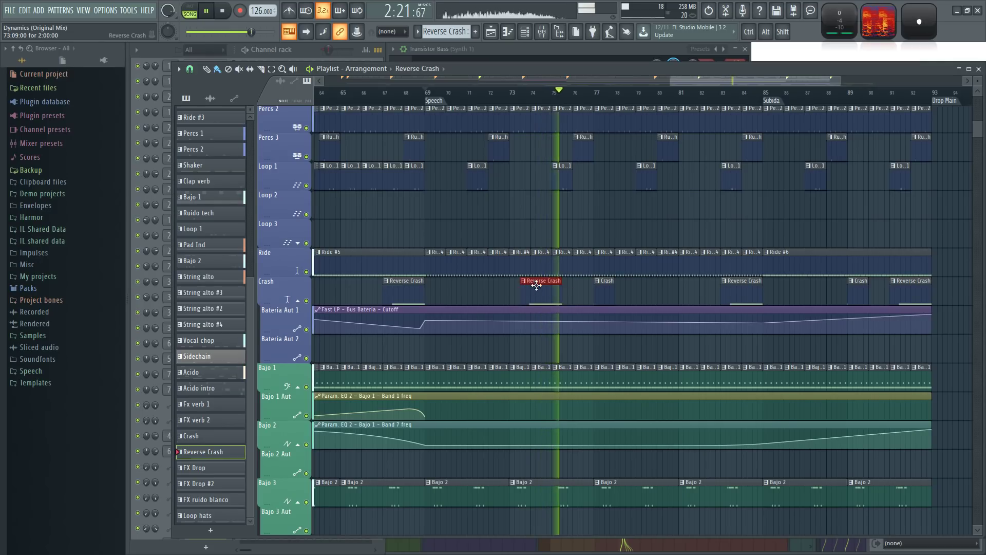
Step: Fill the Hat 1 track with Open hat 1 clips from bar 77 to bar 85
scroll(567, 303, "up", 10)
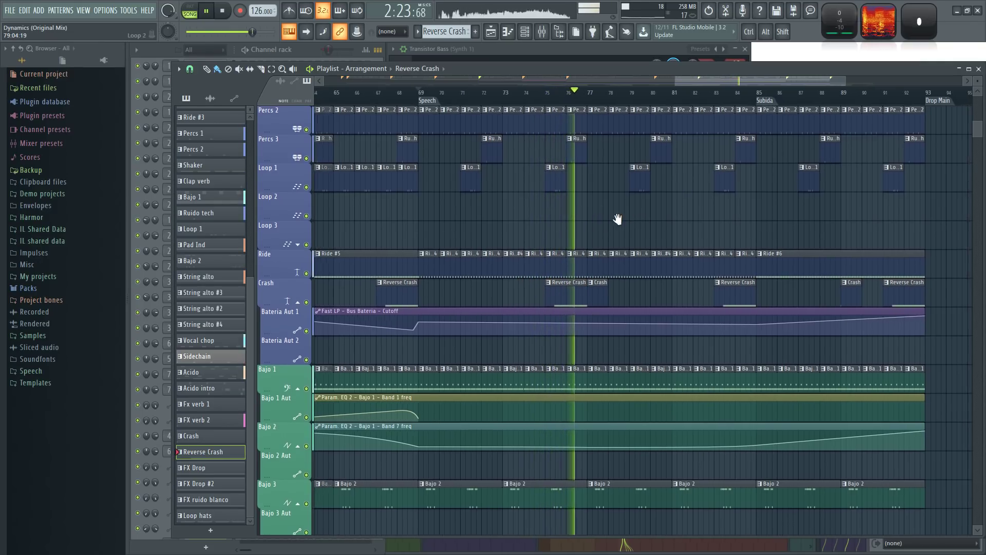
scroll(567, 303, "up", 3)
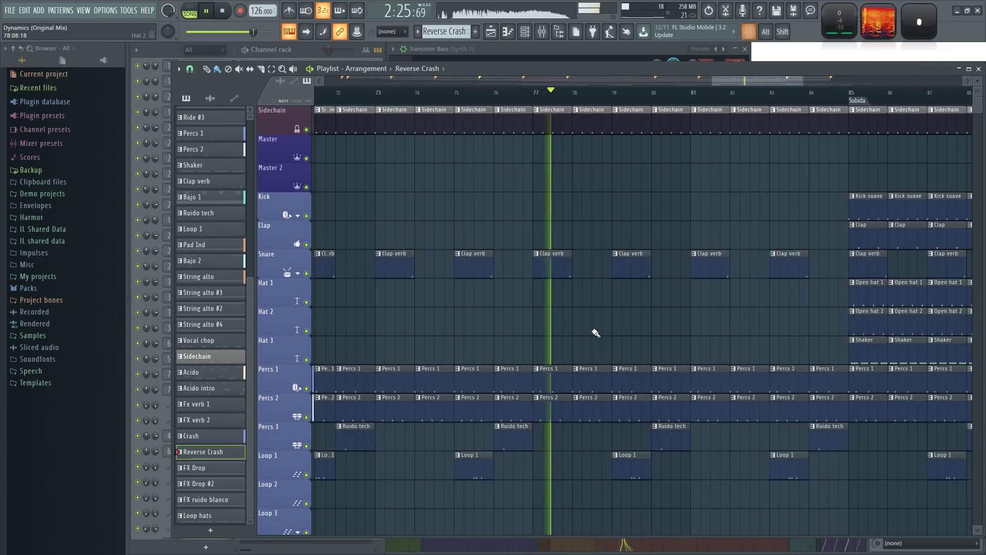
scroll(566, 304, "down", 6)
scroll(565, 303, "up", 3)
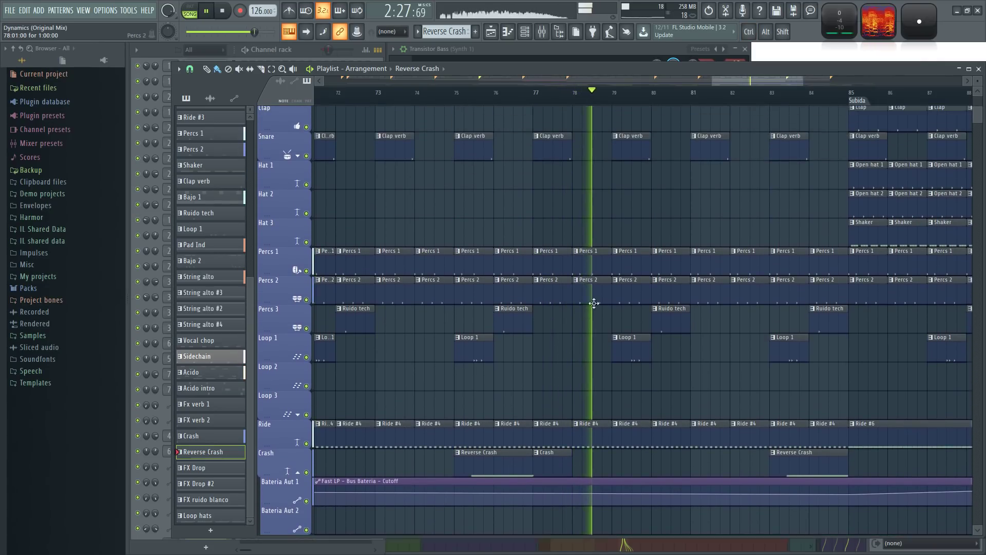
left_click(869, 183)
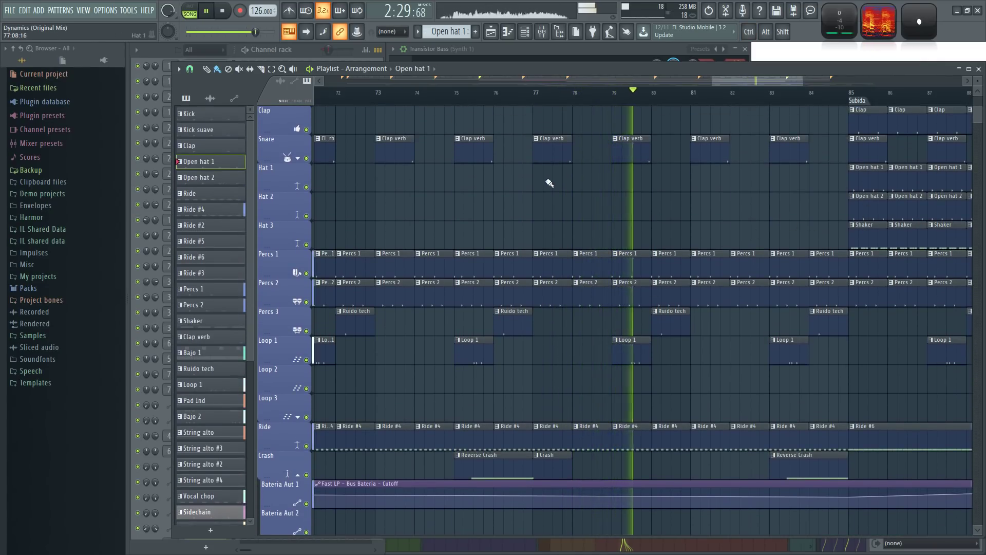
left_click_drag(534, 180, 869, 179)
left_click(788, 221, "ctrl")
left_click_drag(786, 216, 766, 217)
Step: Raise the Bajo 1 Band 7 freq automation point at bar 77 to about 45%
scroll(709, 212, "down", 6)
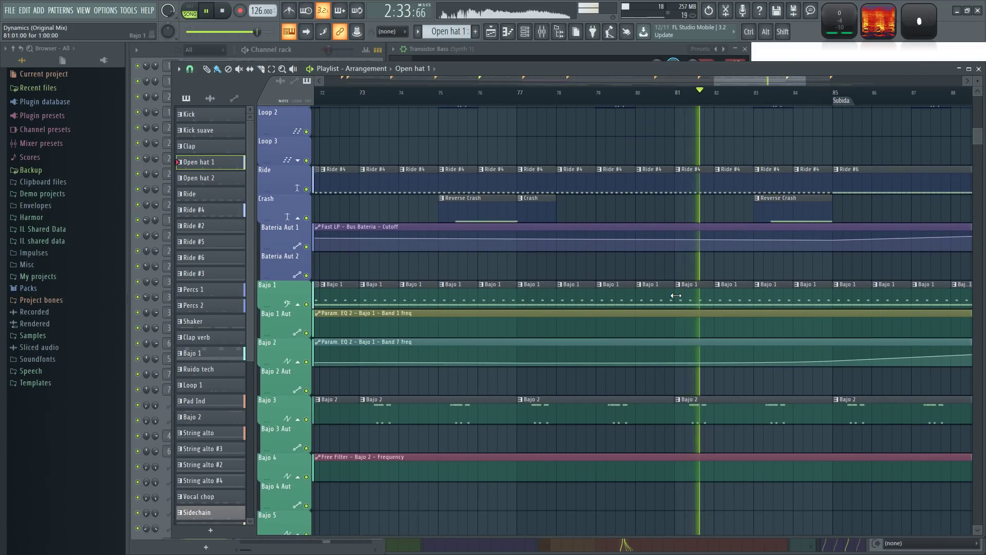
scroll(664, 275, "down", 2)
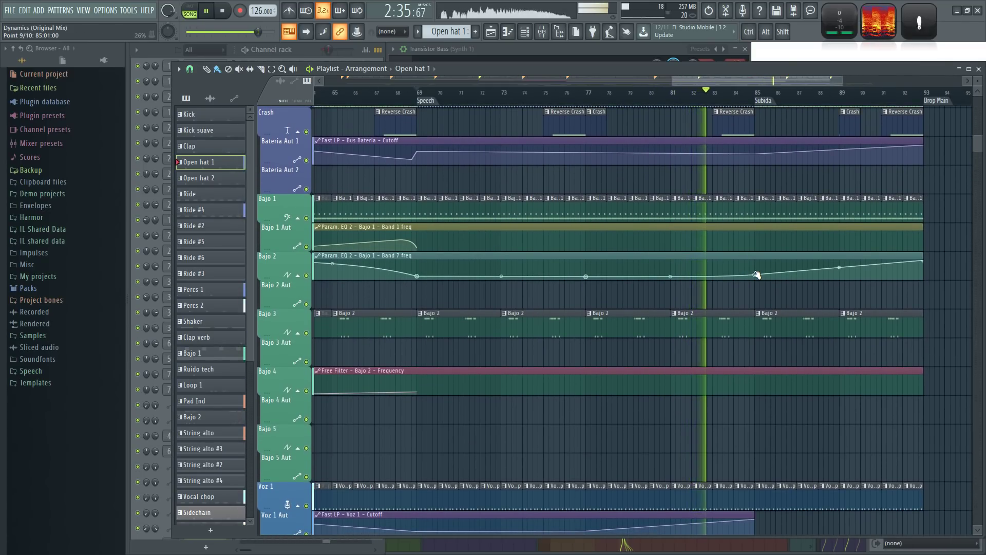
left_click(756, 275)
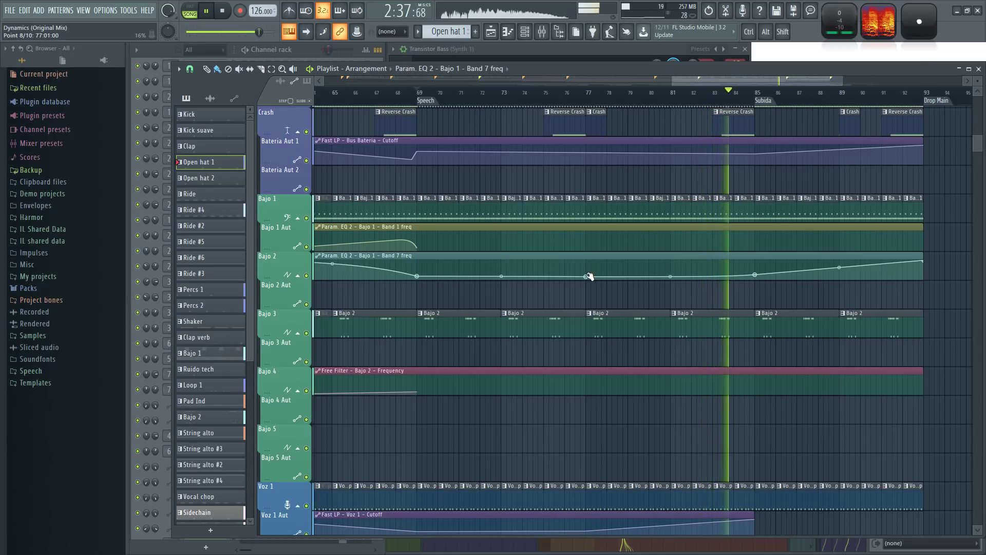
right_click(588, 273)
right_click(588, 273)
left_click(599, 285)
left_click_drag(589, 277, 588, 273)
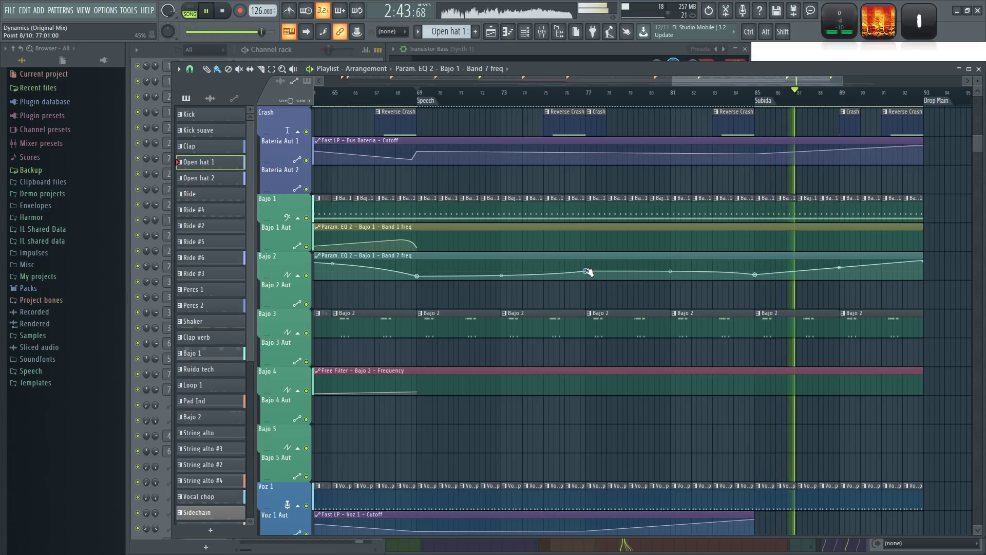
right_click(670, 272)
Step: Play the arrangement from bar 76 and review the drum, bass, vocal, lead, strings and FX tracks going into Subida
left_click(565, 95)
scroll(632, 170, "up", 2)
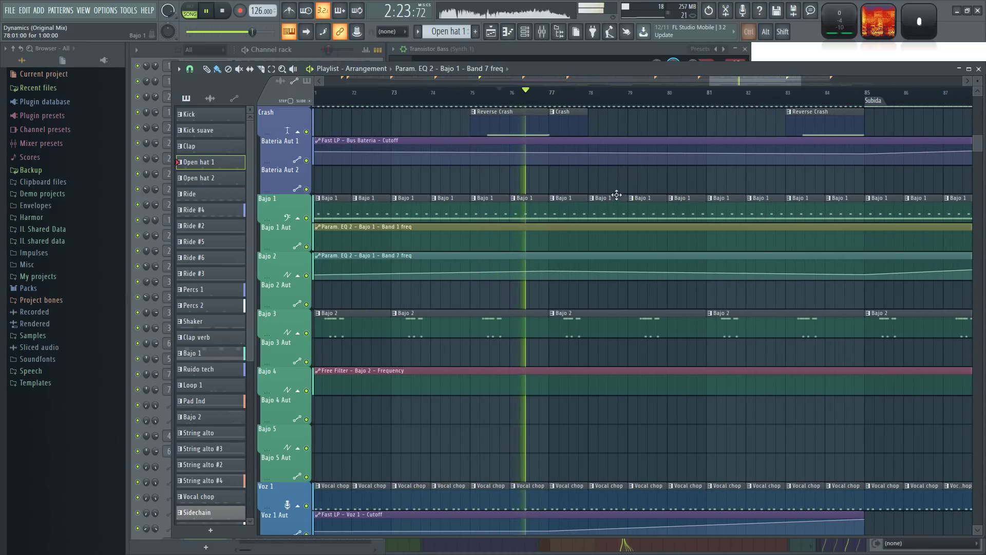
scroll(624, 194, "up", 5)
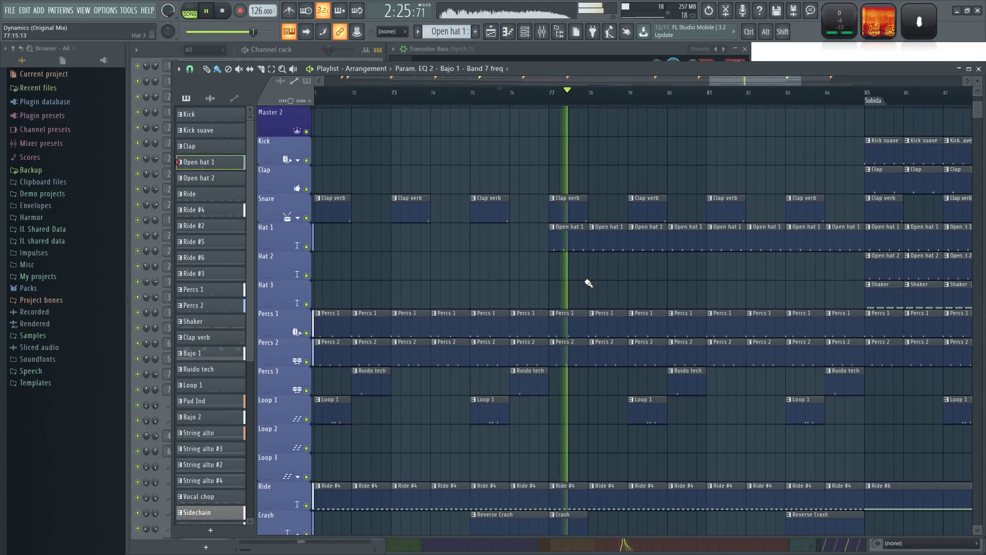
scroll(750, 281, "right", 2)
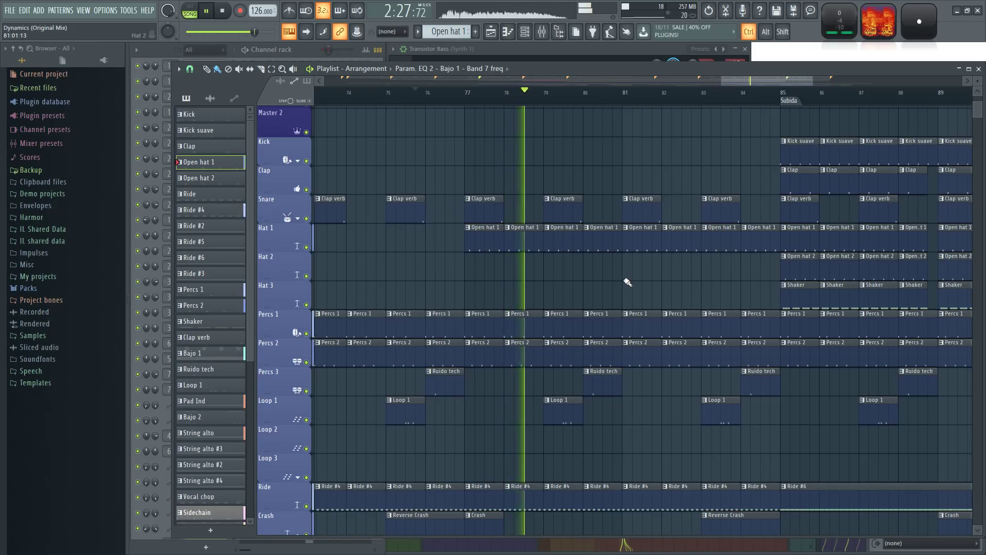
scroll(619, 280, "down", 4)
scroll(591, 257, "up", 1)
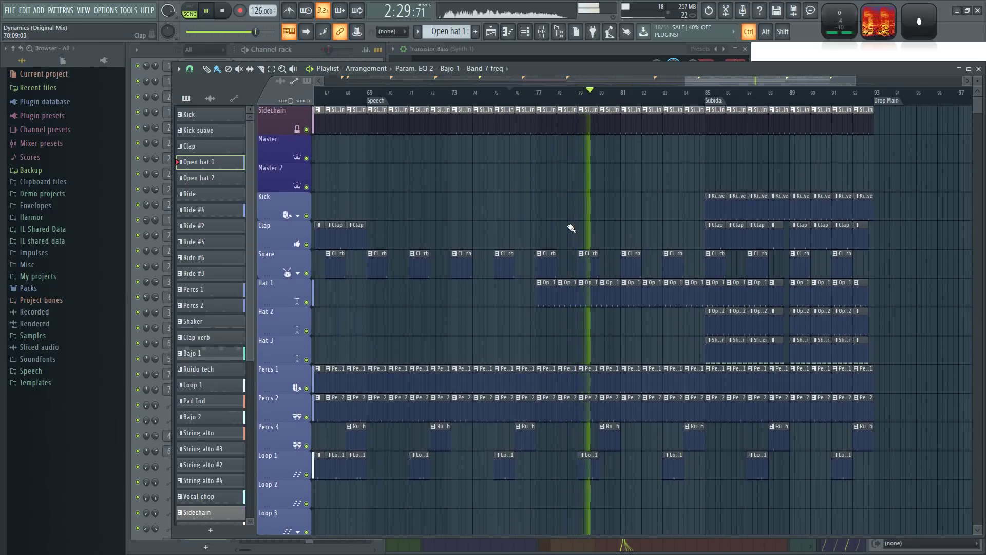
scroll(570, 227, "up", 2)
scroll(539, 199, "down", 5)
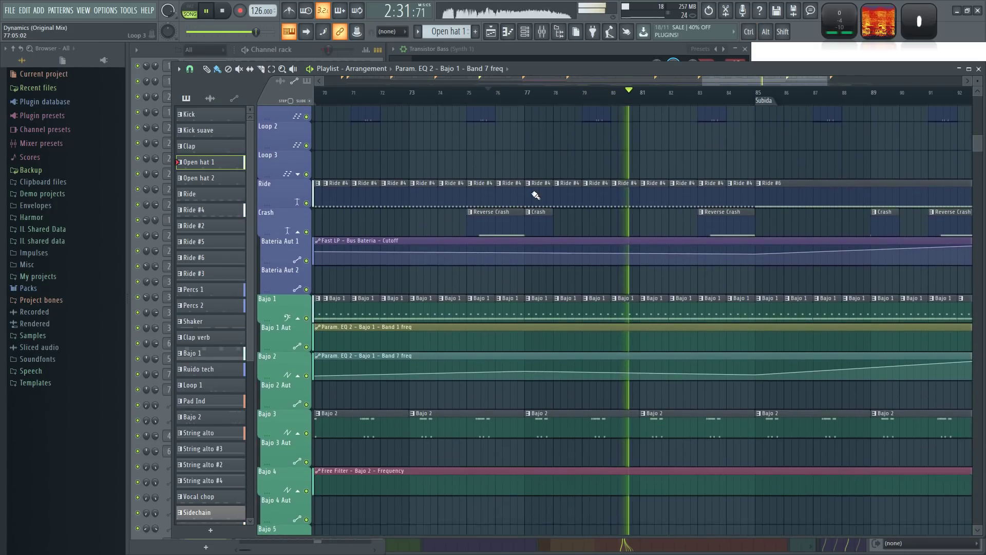
scroll(586, 405, "down", 4)
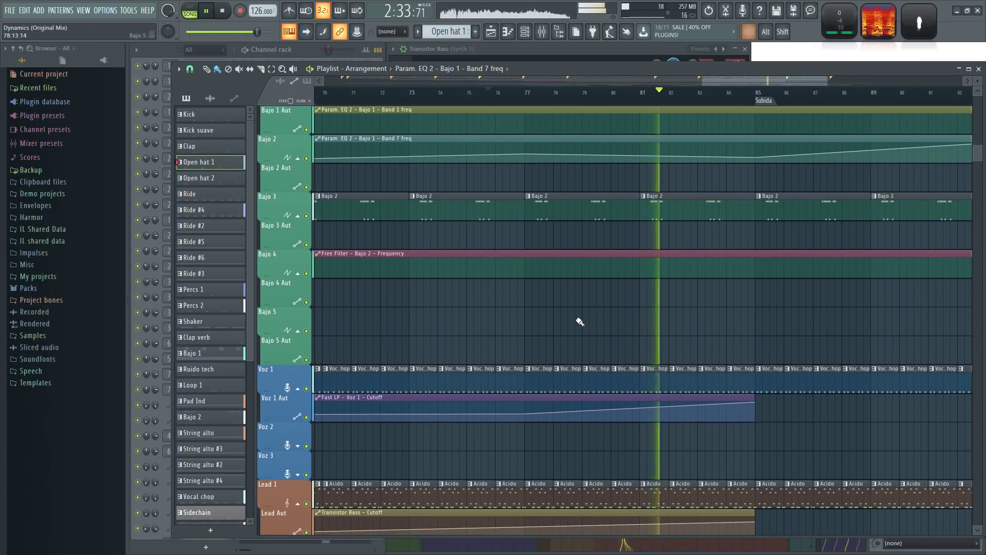
scroll(579, 323, "down", 2)
scroll(585, 319, "down", 10)
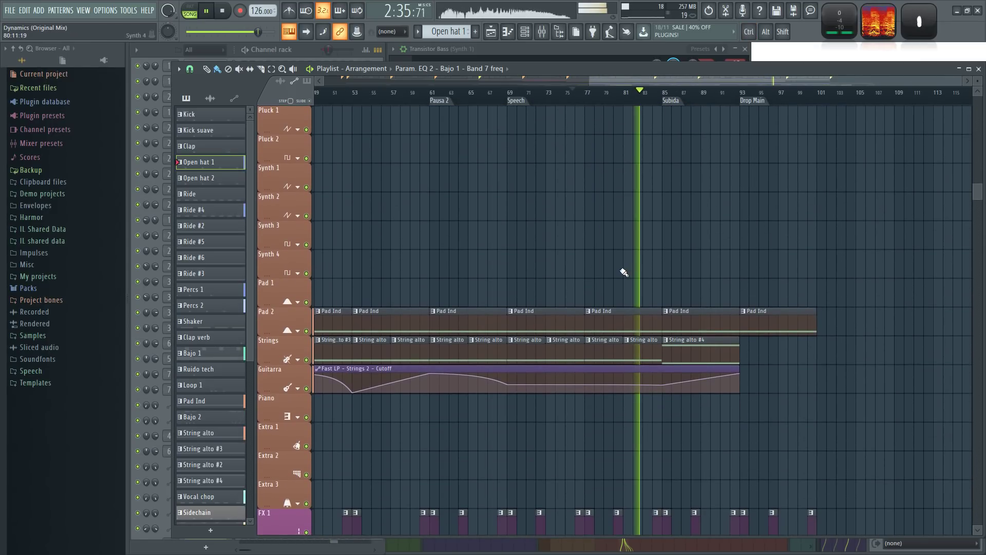
scroll(624, 272, "down", 8)
scroll(651, 214, "up", 8)
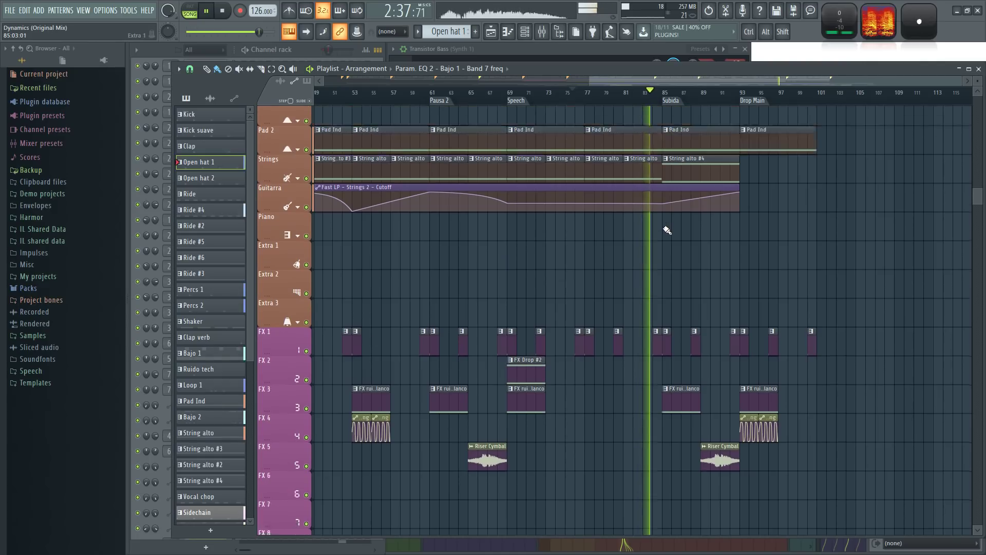
scroll(671, 245, "up", 6)
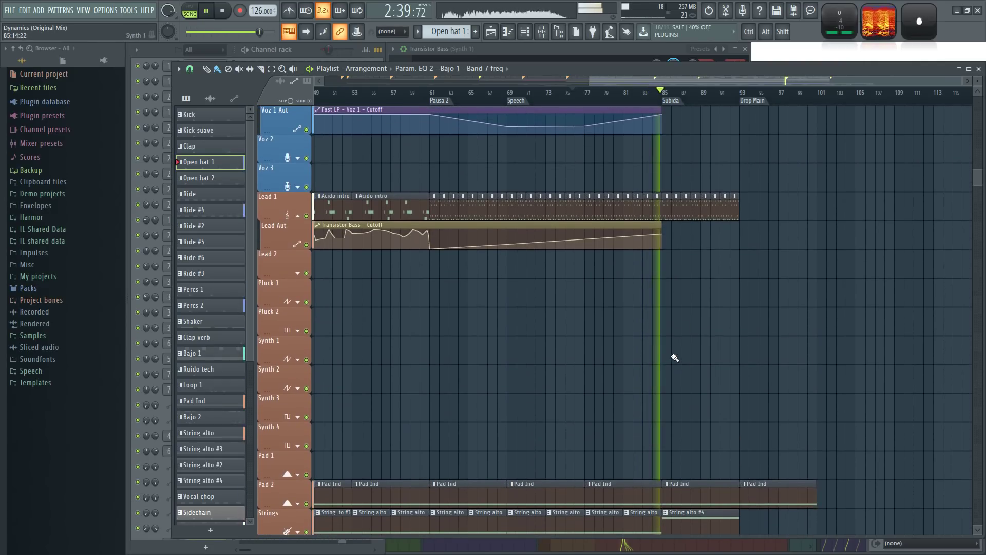
scroll(684, 353, "up", 8)
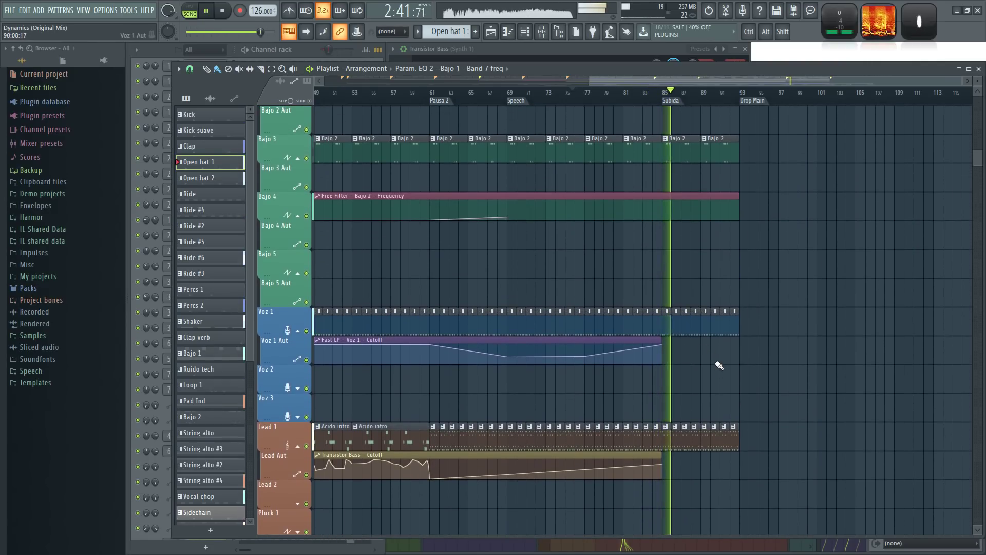
Step: Turn the Voz 1 clips from bar 85 to 93 into one long unique Vocal chop clip and open its notes
scroll(695, 370, "up", 3, "ctrl")
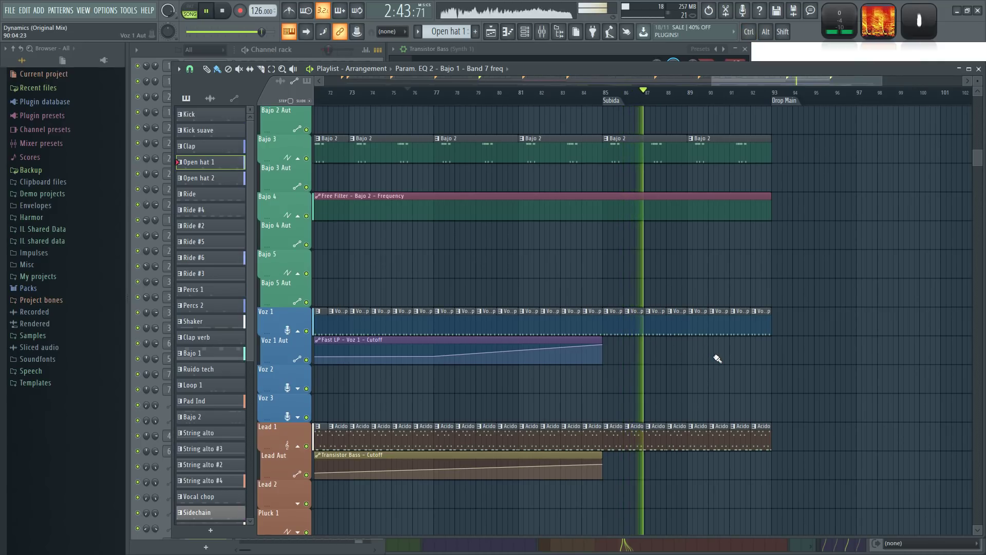
scroll(709, 366, "up", 2, "ctrl")
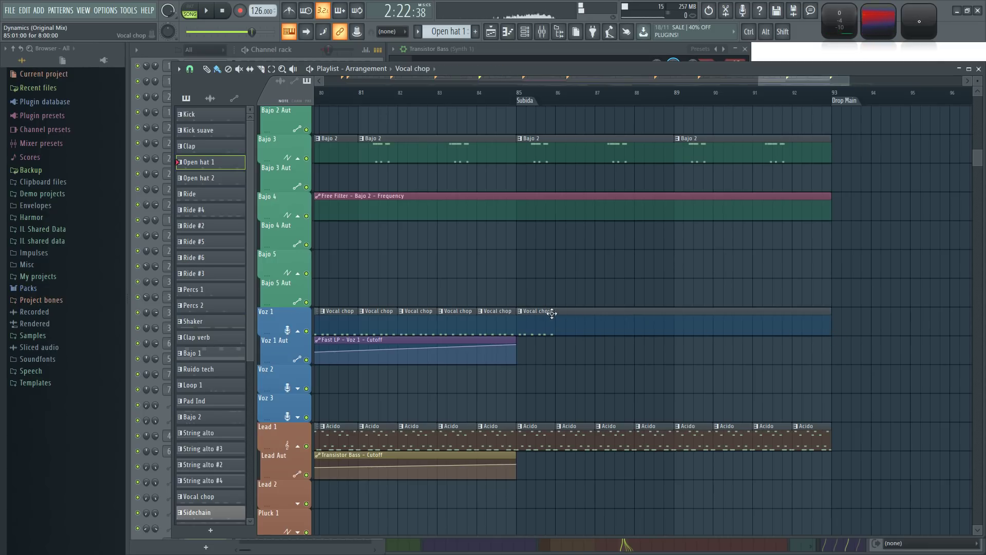
left_click(524, 310)
left_click(548, 380)
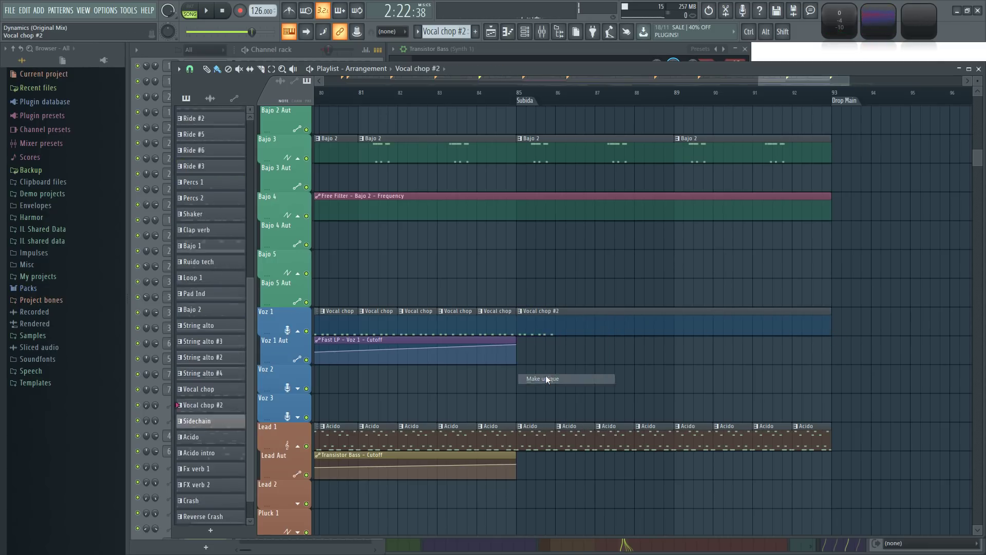
double_click(550, 327)
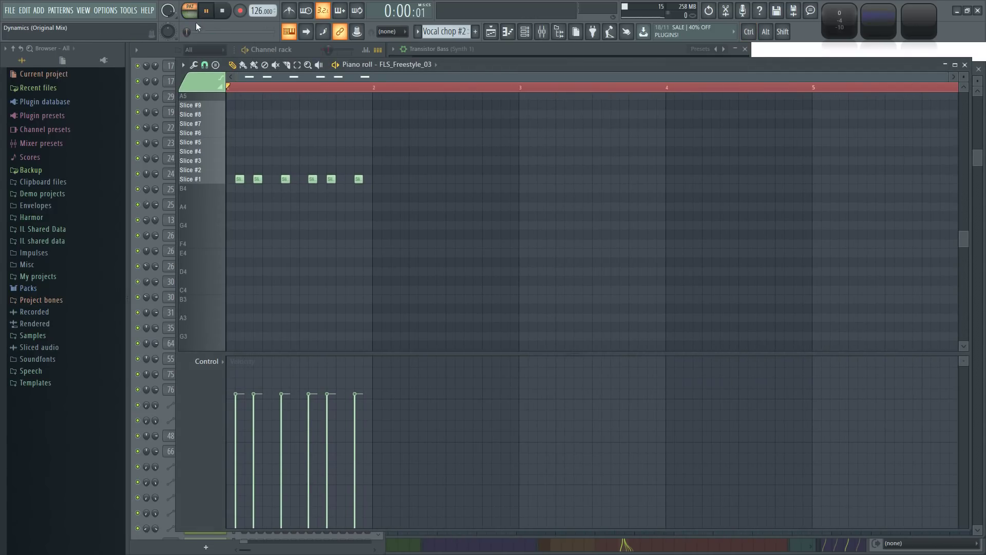
Step: Duplicate the bar 1 vocal slice notes into bar 2
scroll(363, 231, "up", 3)
key("space")
left_click_drag(465, 312, 175, 239, "ctrl")
key("ctrl+b")
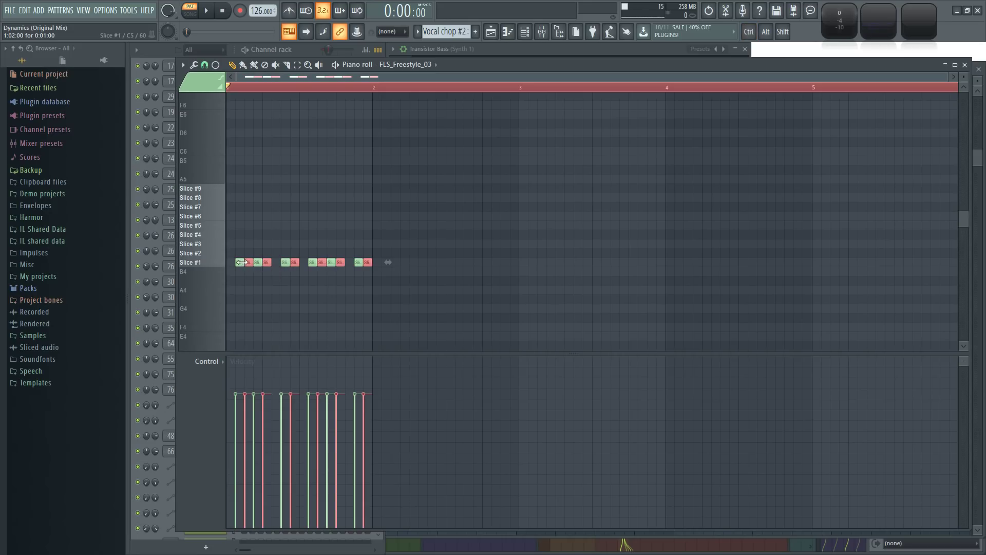
left_click_drag(250, 263, 386, 264)
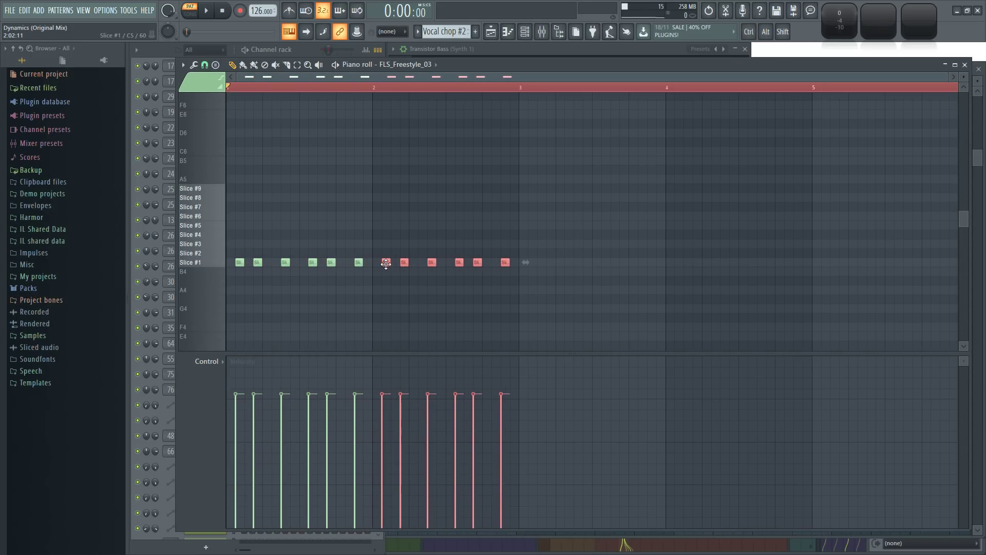
left_click_drag(606, 326, 238, 222)
key("ctrl+b")
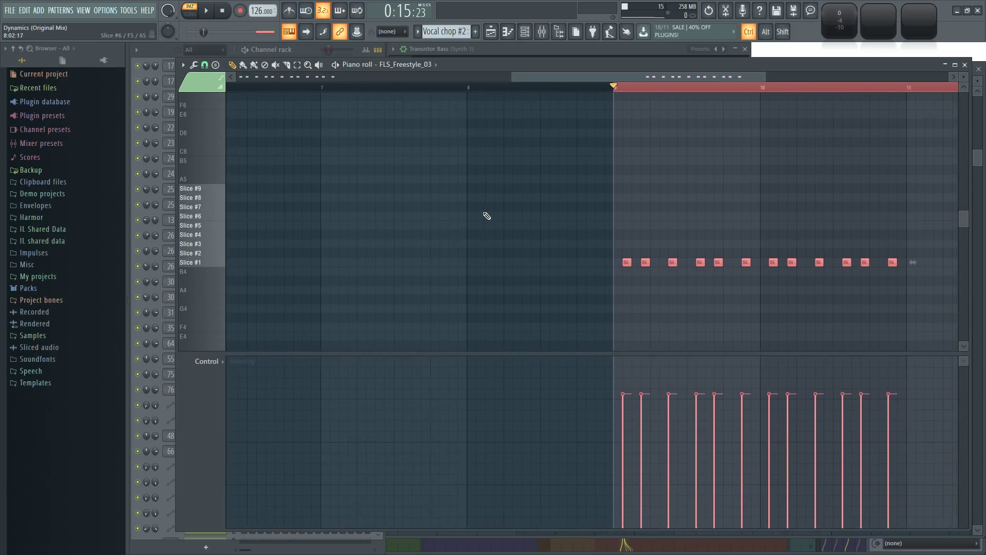
right_click(615, 266)
scroll(388, 157, "down", 2)
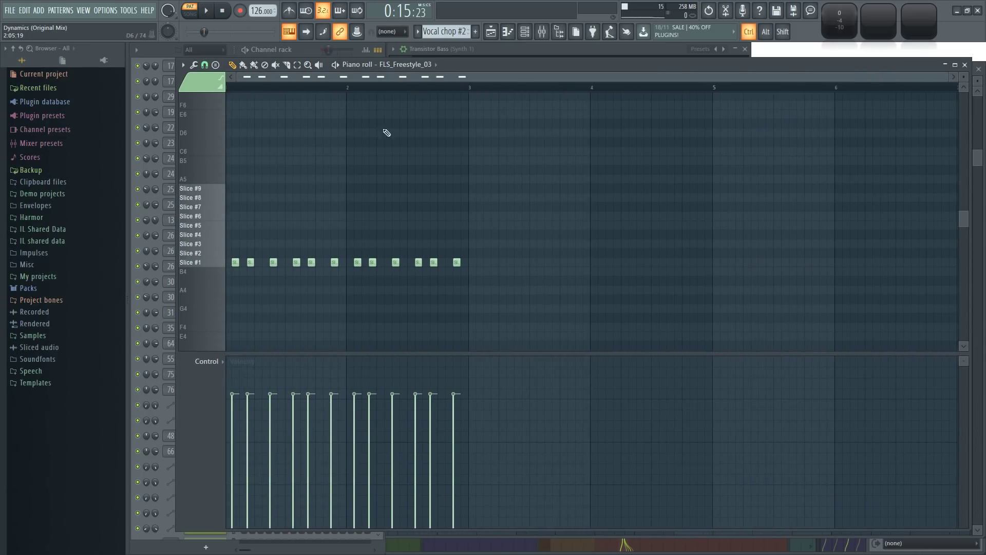
Step: Duplicate the first two bars of vocal slice notes into bars 3 and 4, play the pattern and close the piano roll
left_click_drag(540, 326, 230, 232)
key("ctrl+b")
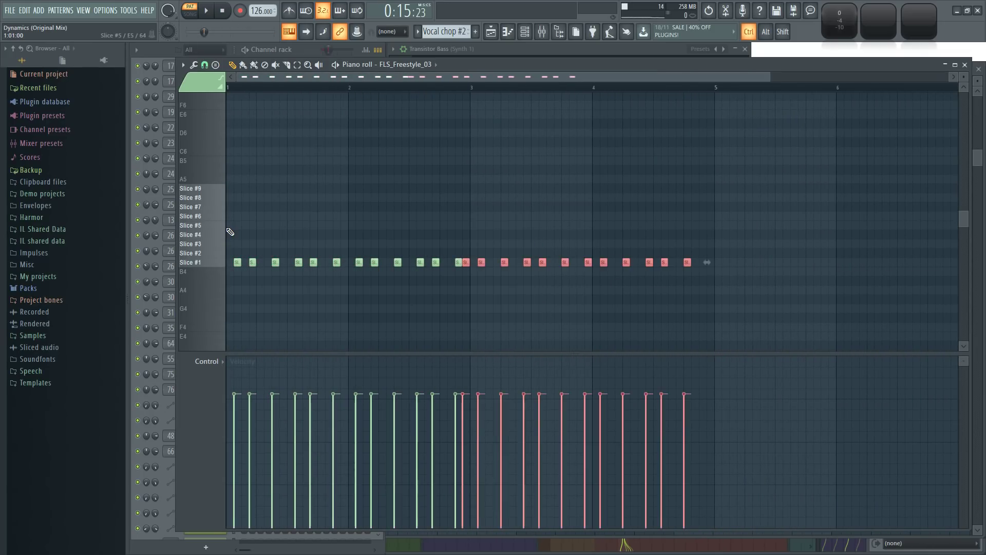
left_click_drag(463, 263, 477, 265)
key("space")
left_click(966, 66)
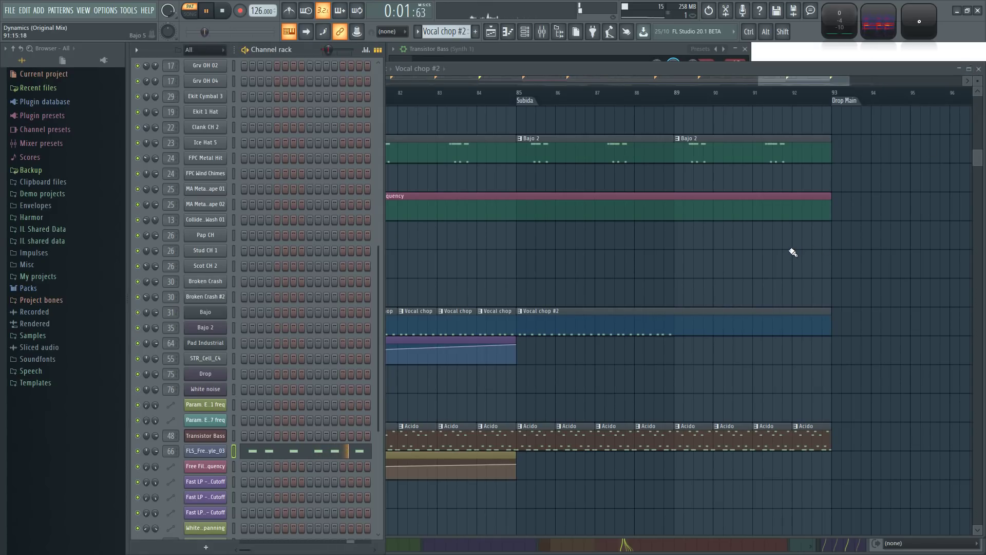
Step: Reopen the vocal pattern, duplicate its first four bars of notes into bars 5 to 8 and play from bar 5
double_click(642, 333)
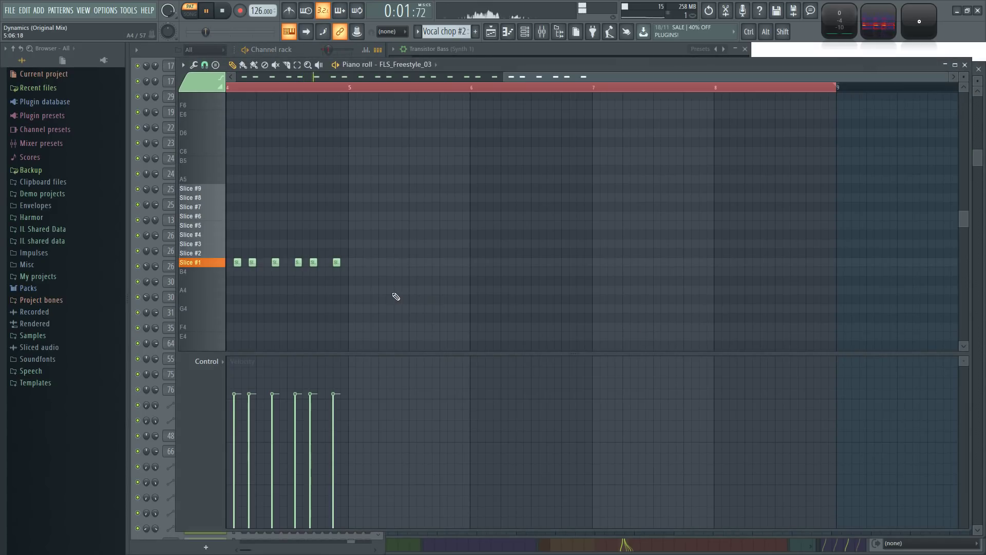
right_click(396, 295, "ctrl")
left_click_drag(687, 310, 145, 209)
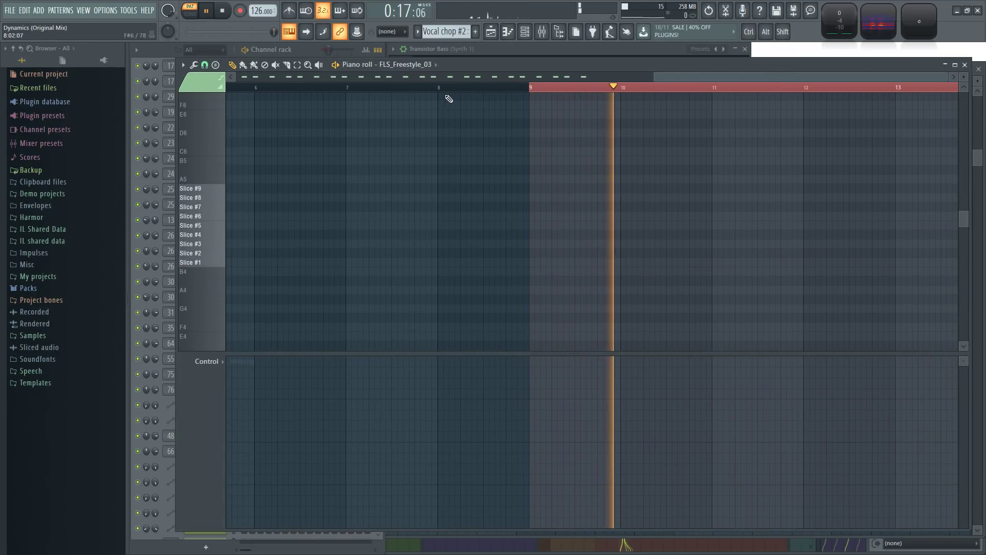
left_click_drag(668, 322, 183, 230)
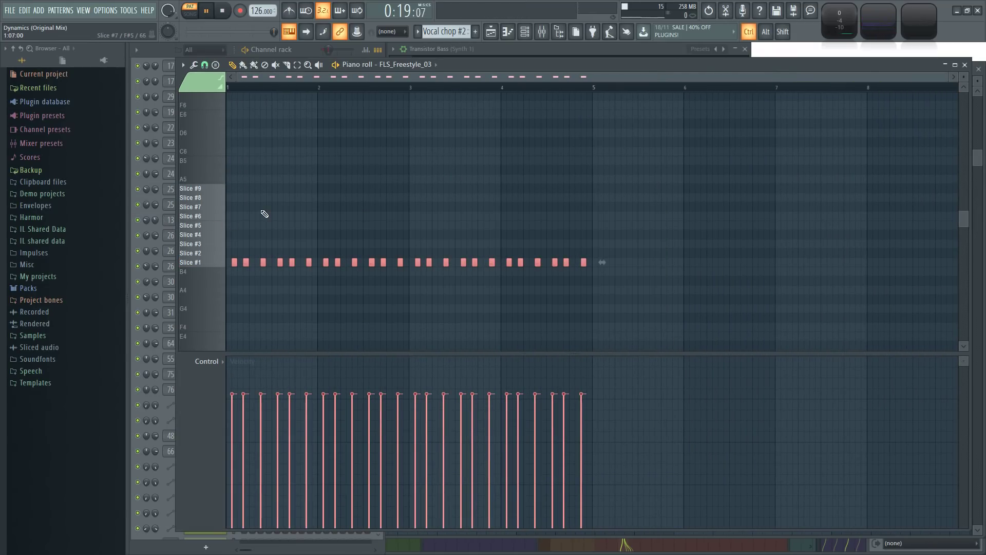
left_click_drag(564, 257, 405, 256)
key("ctrl+b")
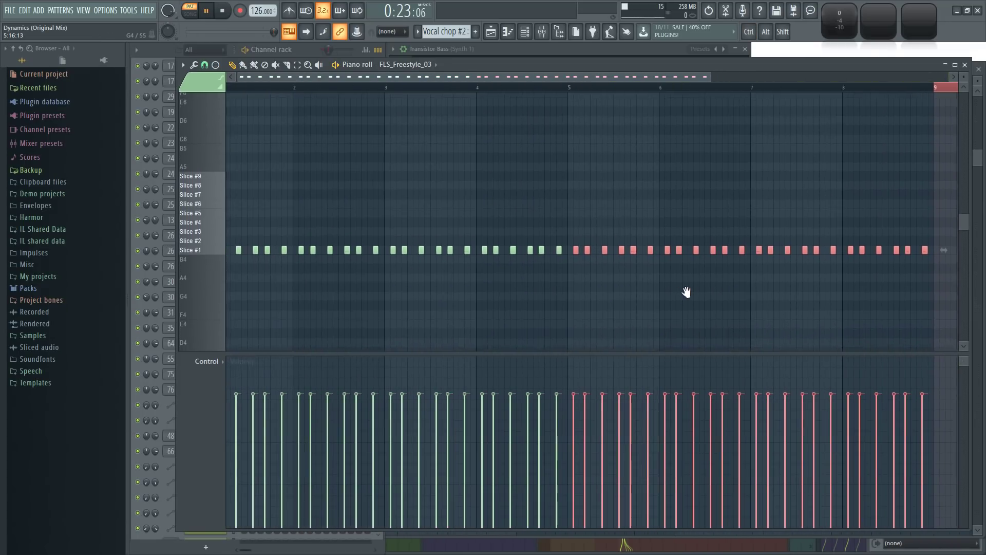
left_click(587, 87)
scroll(596, 149, "down", 1)
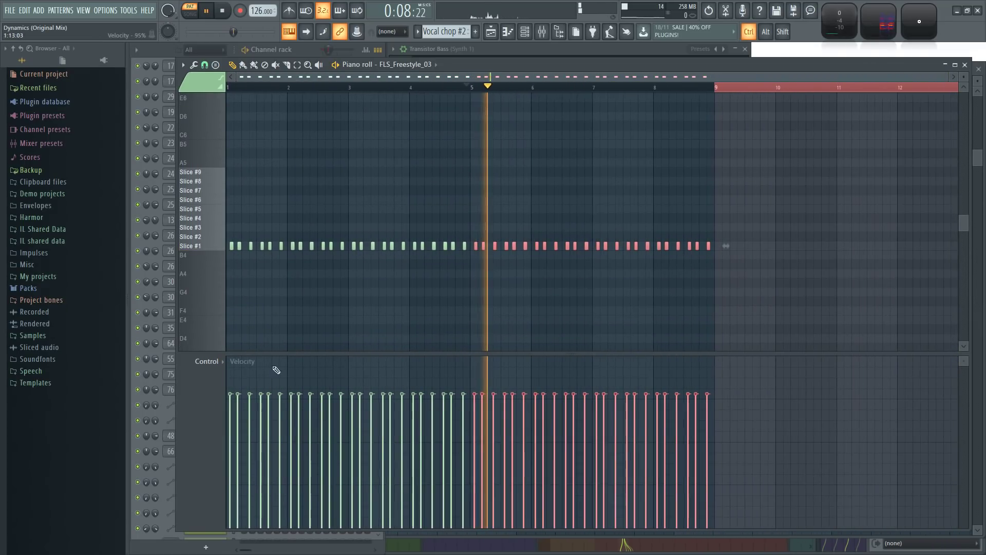
Step: Draw a rising Fine pitch ramp over all vocal notes, from zero to about +610 cents at bar 9, and play it back
right_click(201, 422)
left_click(227, 487)
left_click_drag(815, 314, 226, 229)
key("space")
left_click_drag(230, 443, 713, 399)
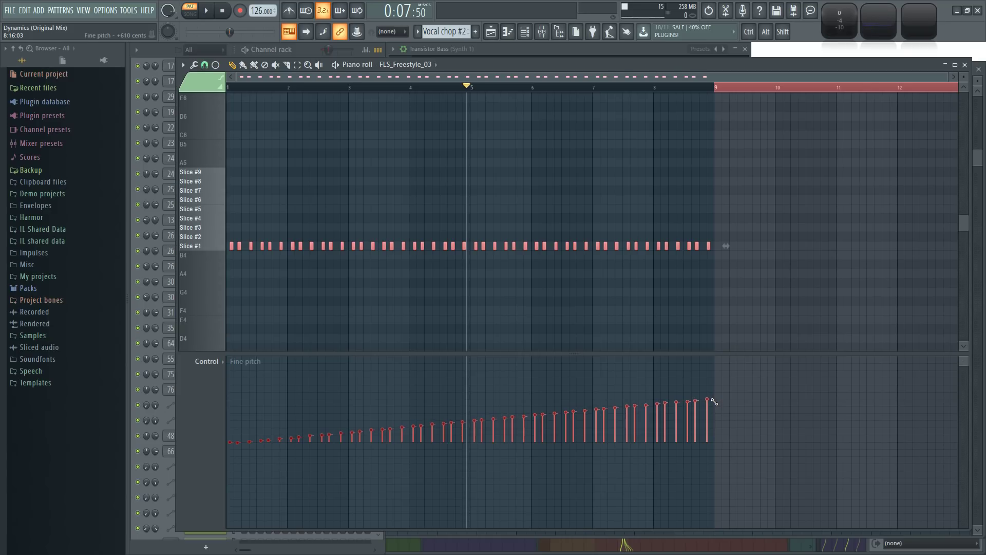
key("space")
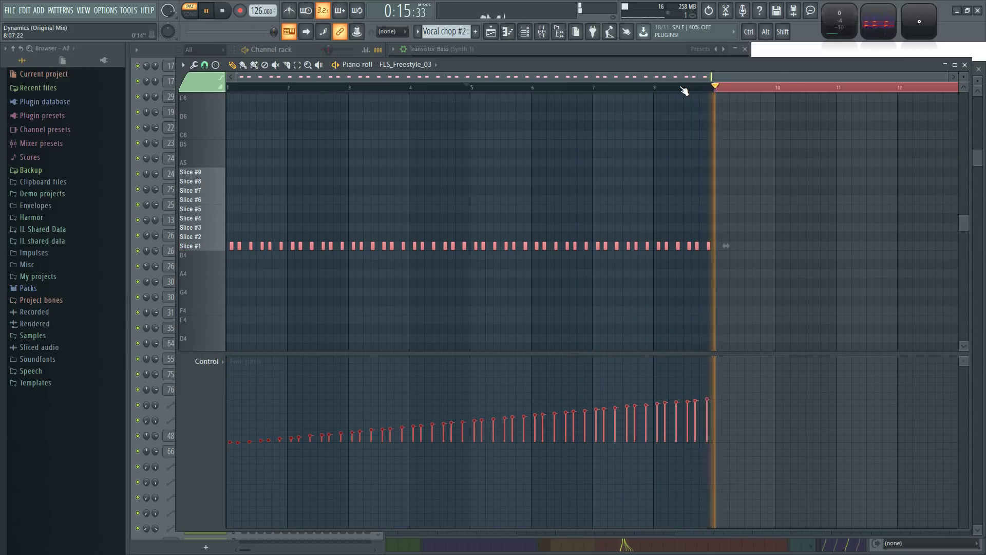
left_click(745, 91, "ctrl")
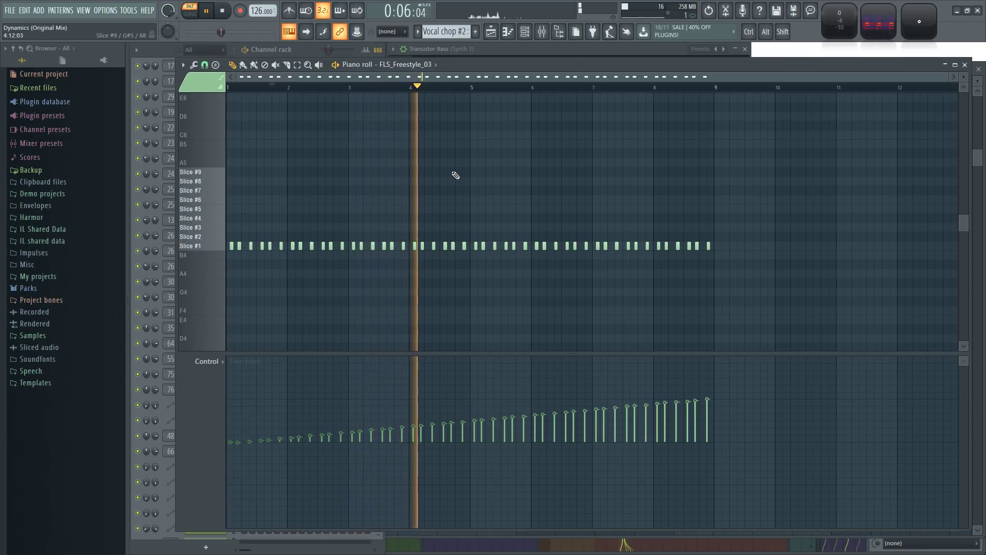
key("ctrl+a")
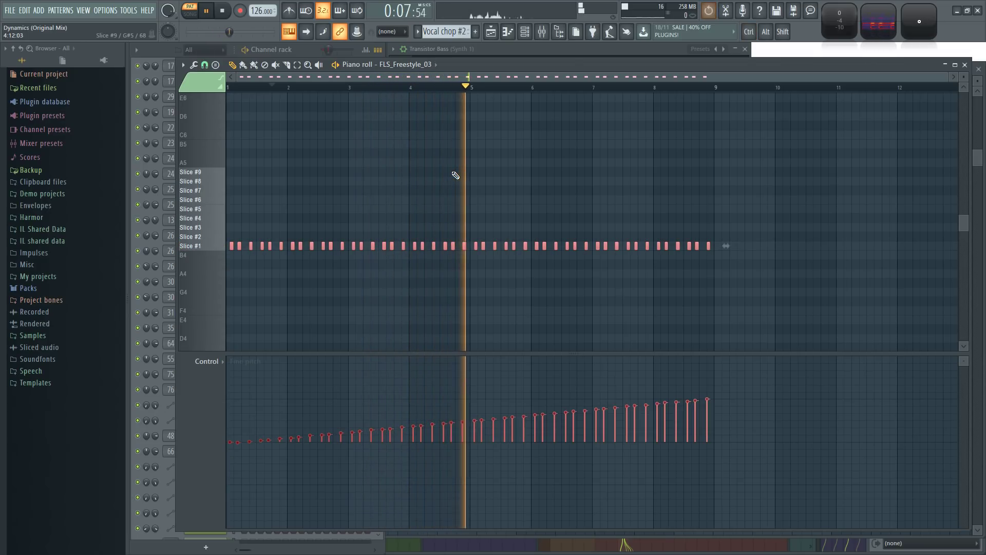
Step: Open the FLS_Freestyle_03 channel's slicer settings and audition its vocal slices
left_click(608, 51)
left_click(311, 51)
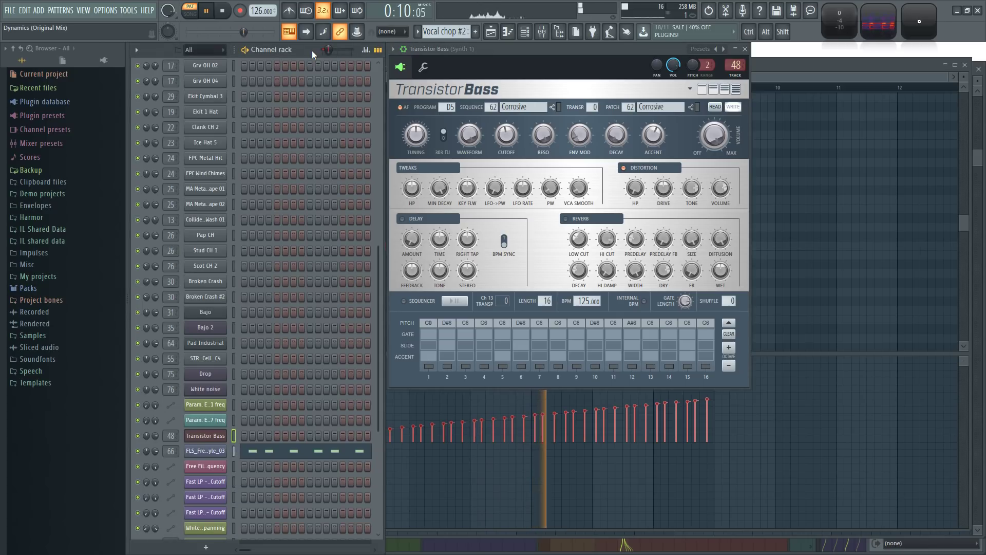
left_click(206, 451)
key("space")
key("x")
key("z")
key("x")
left_click(403, 49)
key("z")
left_click_drag(497, 53, 549, 69)
key("z")
key("z")
key("z")
Step: Audition the vocal slice with the Voz 1 mixer effects shown, and move Fruity parametric EQ 2 to slot 4 and Fruity Fast LP to slot 5
key("F9")
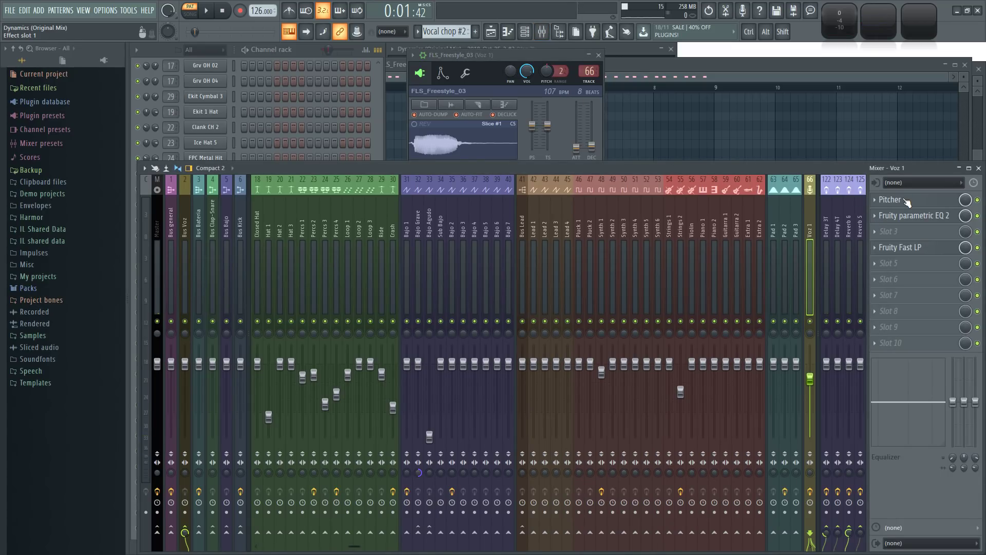
left_click(302, 50)
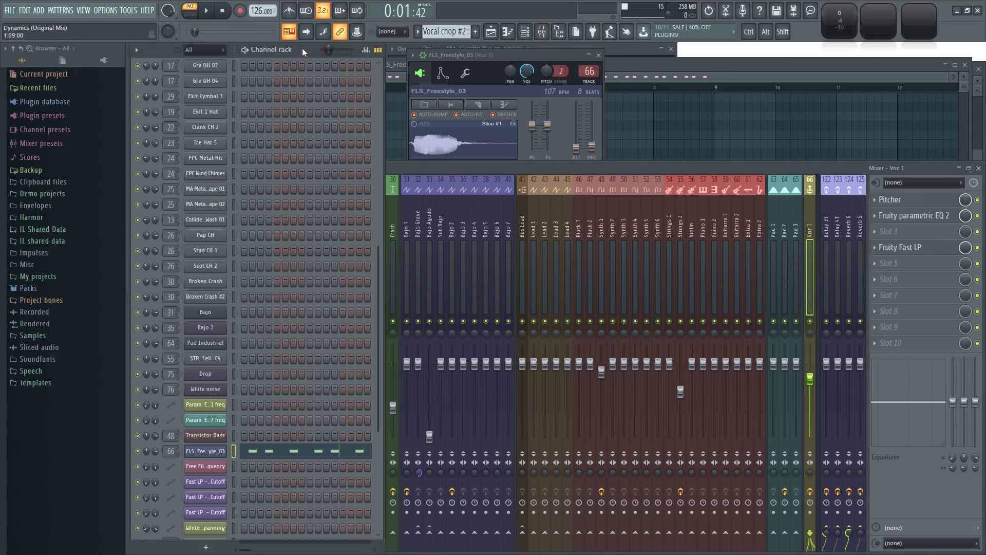
key("z")
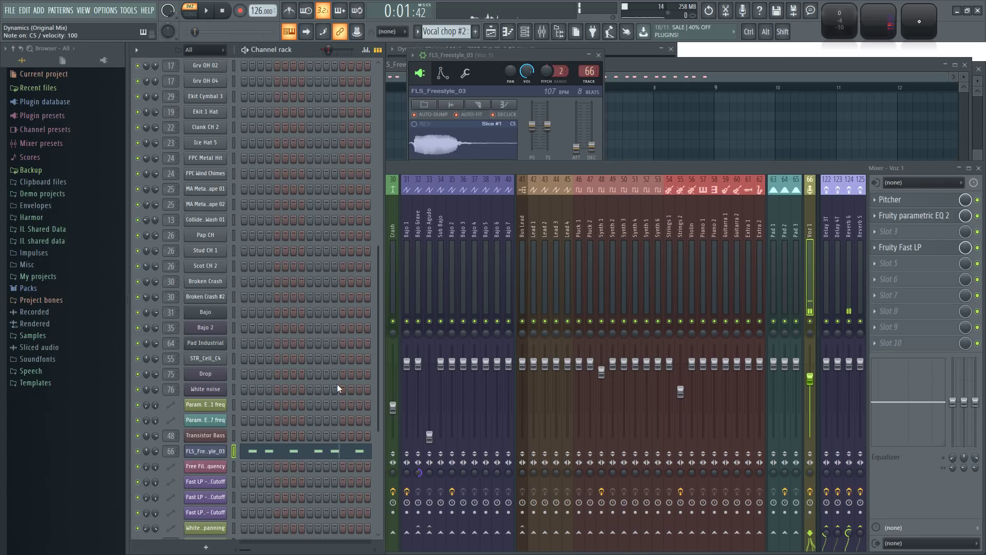
left_click(979, 205)
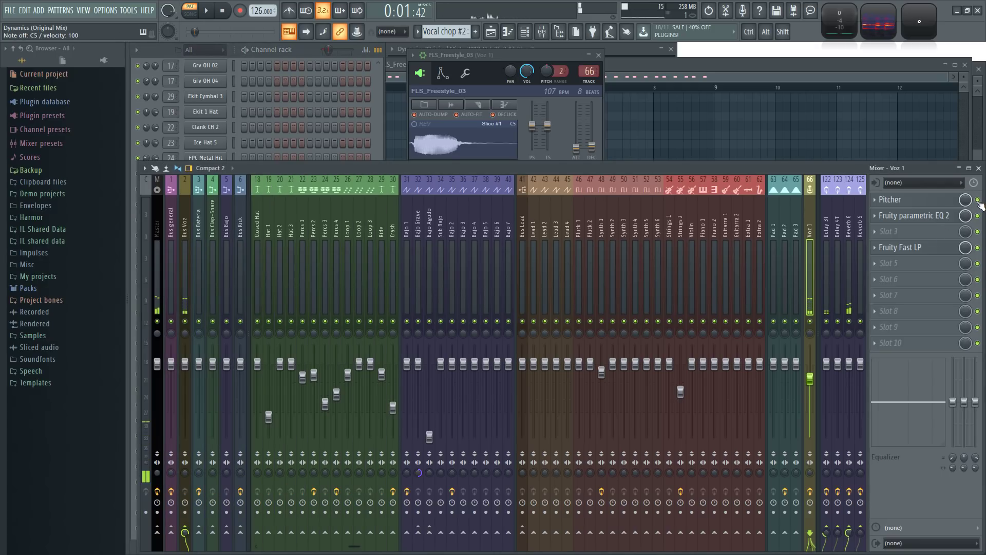
left_click_drag(929, 216, 929, 250)
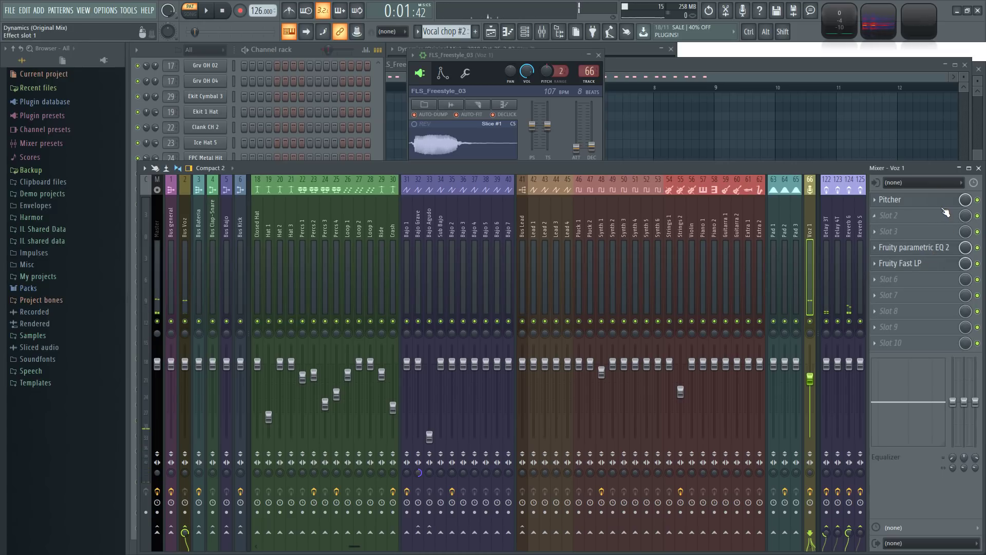
Step: Open the Pitcher effect on the Voz 1 track and audition the vocal slice through it
left_click(248, 55)
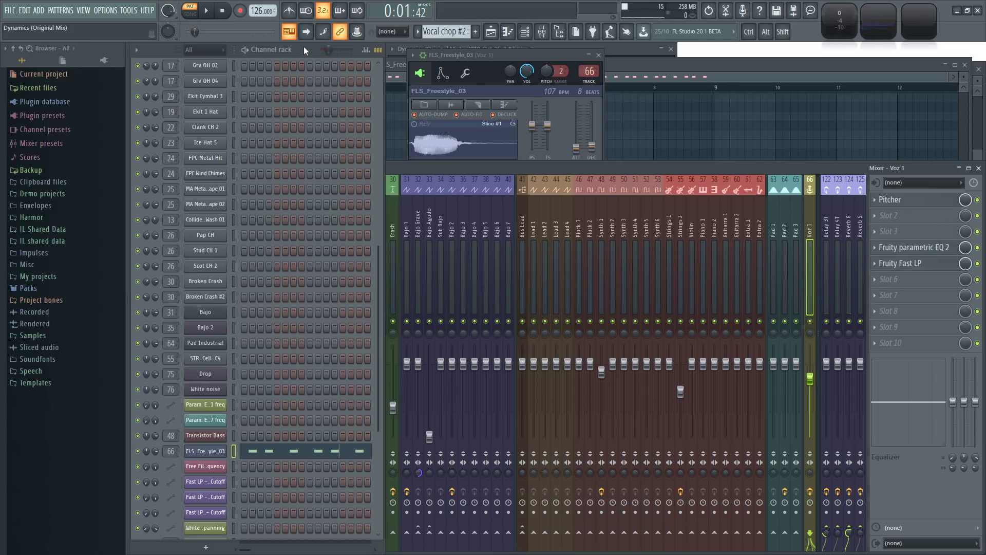
key("q")
left_click(906, 203)
key("q")
key("q")
key("q")
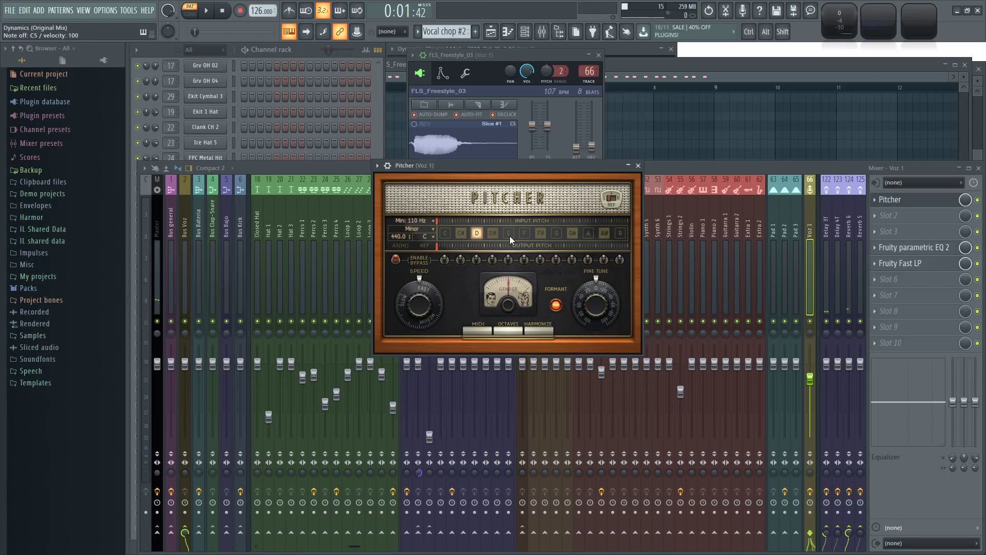
key("q")
key("q")
left_click(296, 52)
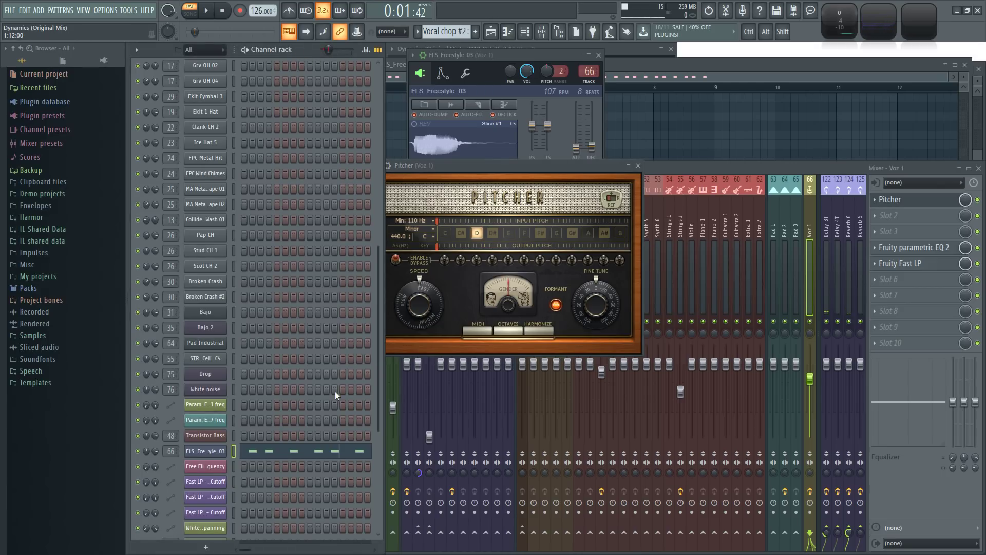
Step: Bypass Pitcher, audition the vocal slice with the channel pitch lowered, and re-enable Pitcher to compare the sound
left_click(977, 200)
left_click(493, 132)
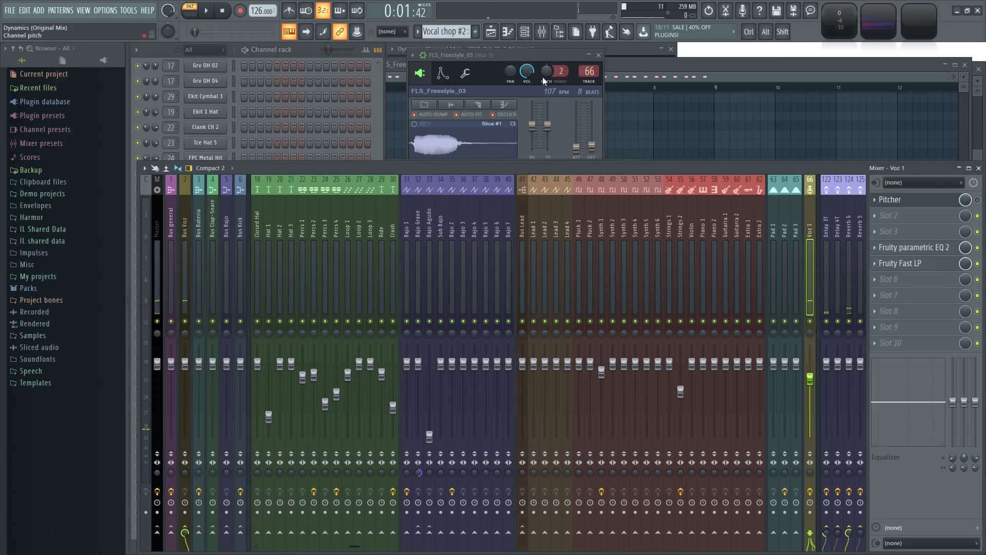
left_click_drag(545, 75, 545, 105)
key("q")
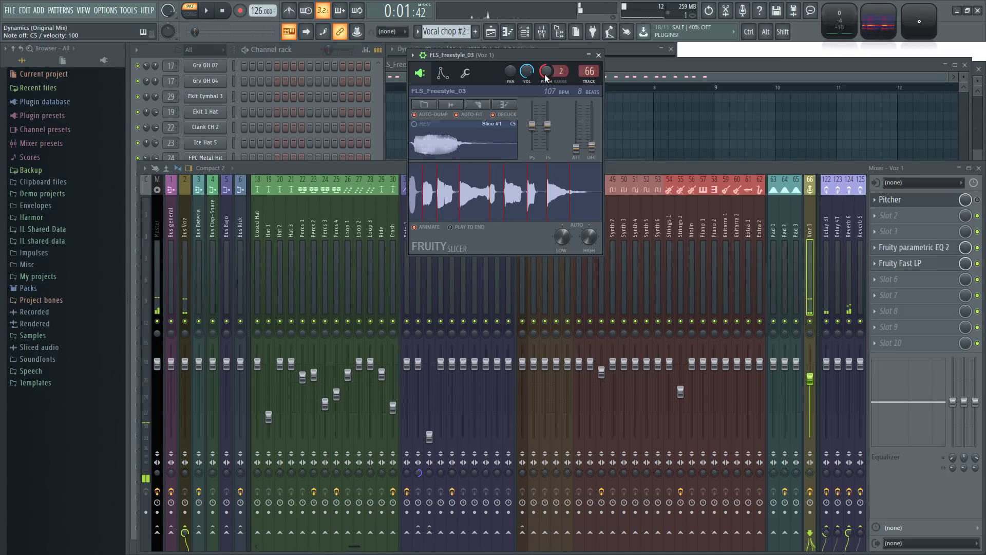
key("q")
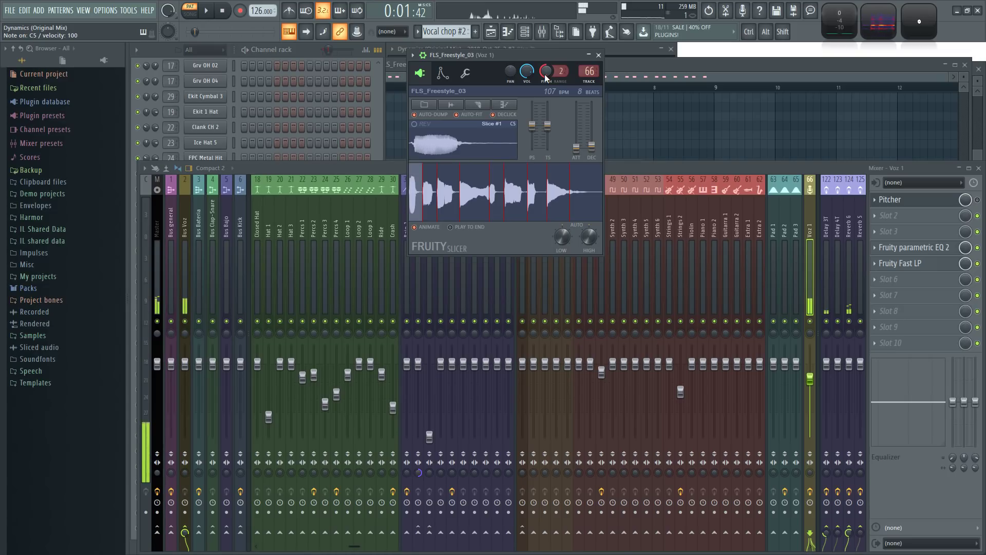
left_click(981, 208)
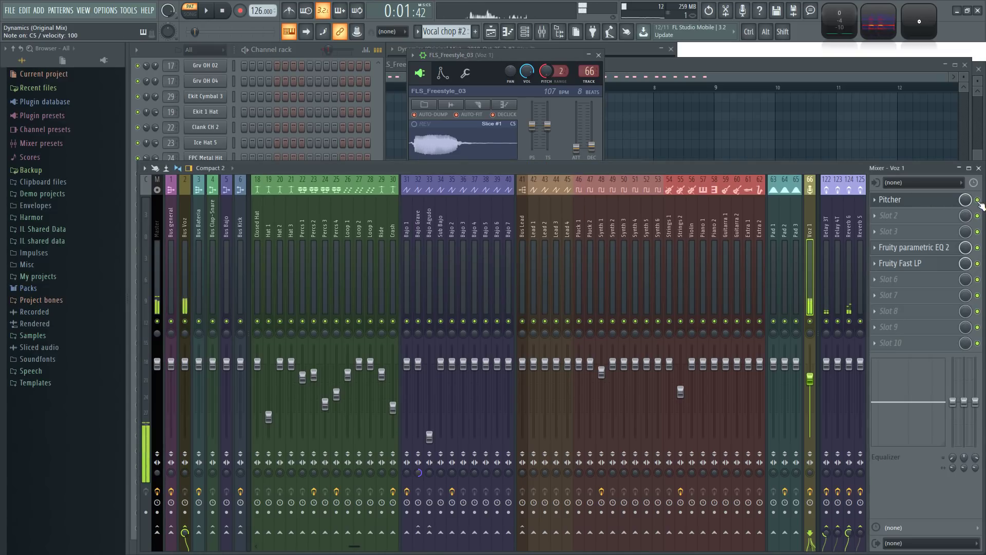
key("q")
Step: Reopen Pitcher beside the slicer and audition the vocal slice at different channel pitch settings
left_click(931, 202)
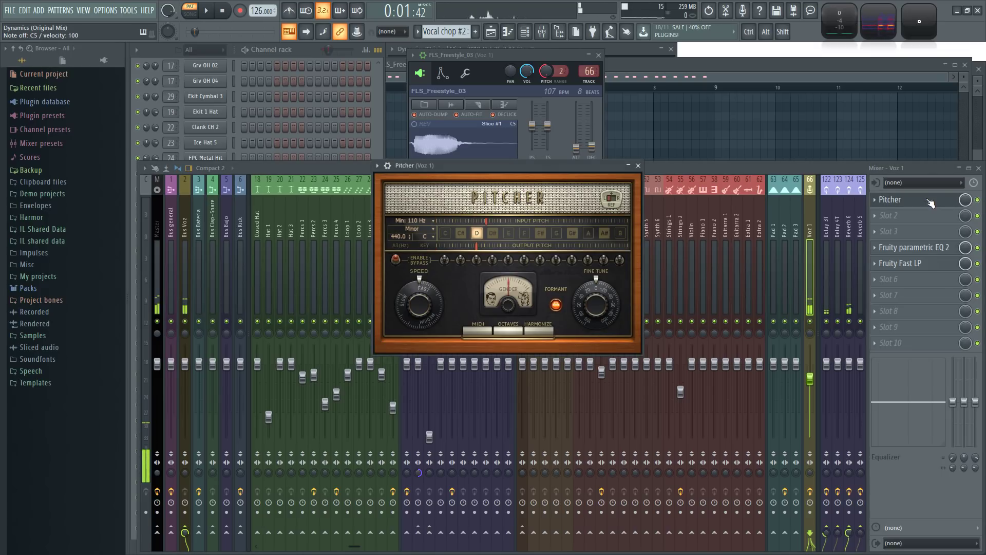
left_click(547, 75)
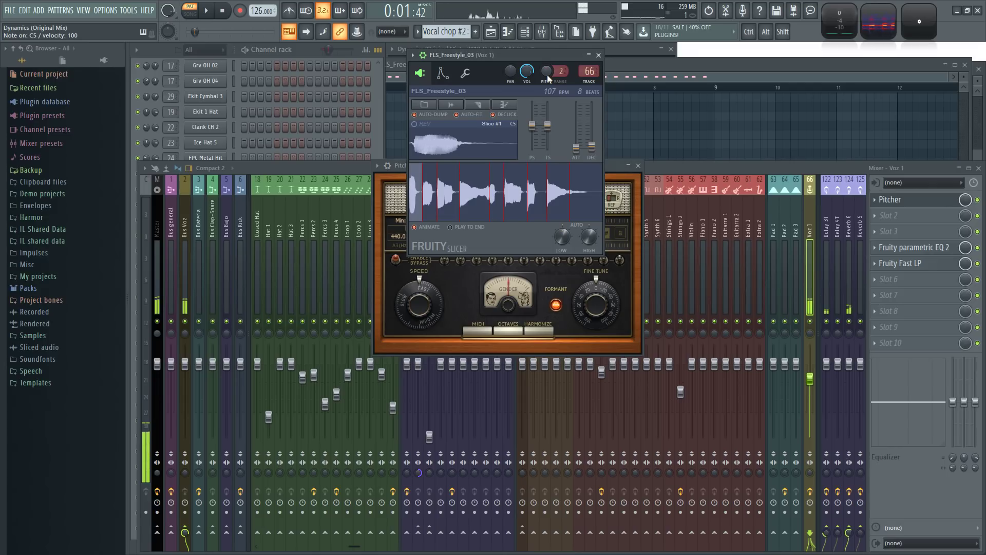
left_click_drag(612, 164, 724, 193)
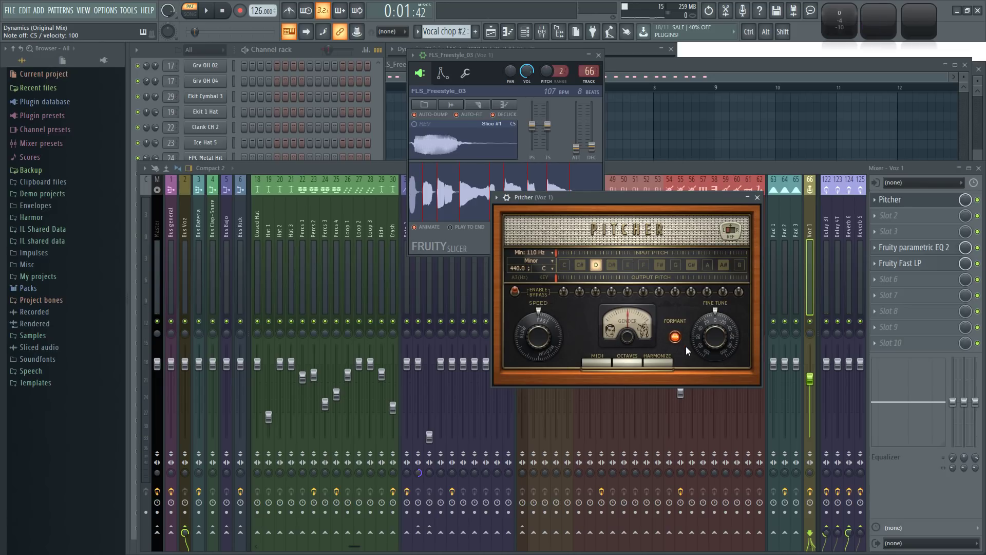
key("z")
key("z")
key("z")
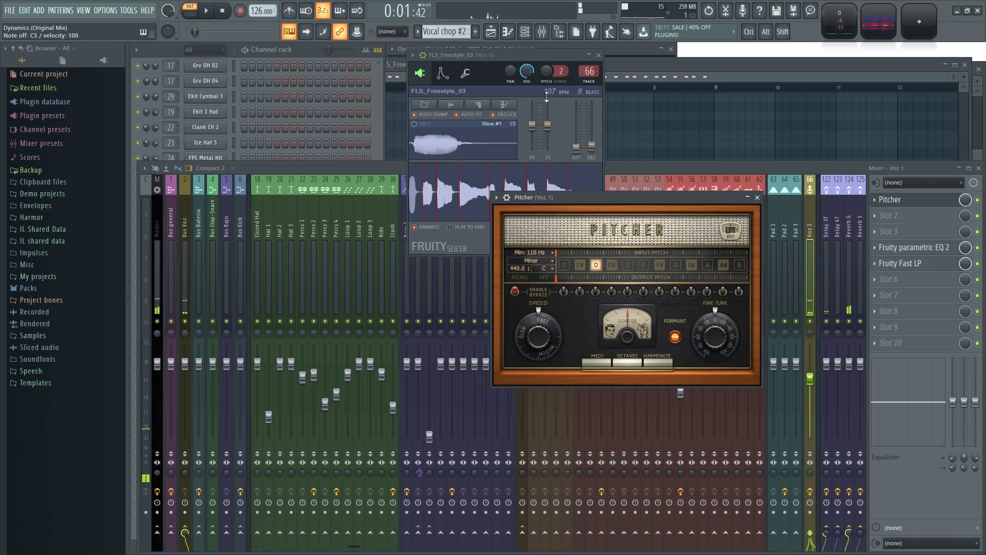
left_click_drag(546, 73, 546, 90)
key("z")
key("z")
key("z")
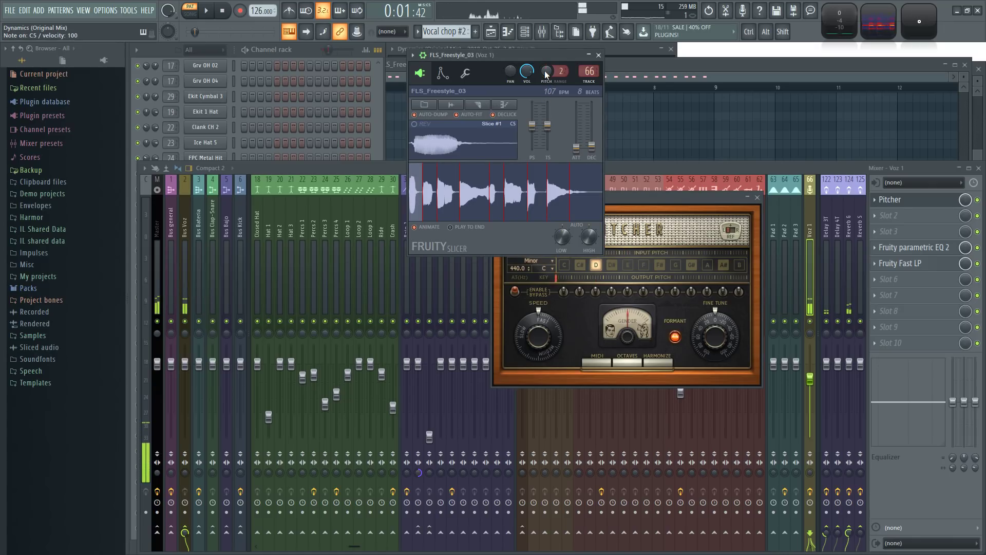
Step: Bypass Fruity Fast LP on Voz 1 and bring up Pitcher and the FLS_Freestyle_03 slicer again
left_click(599, 55)
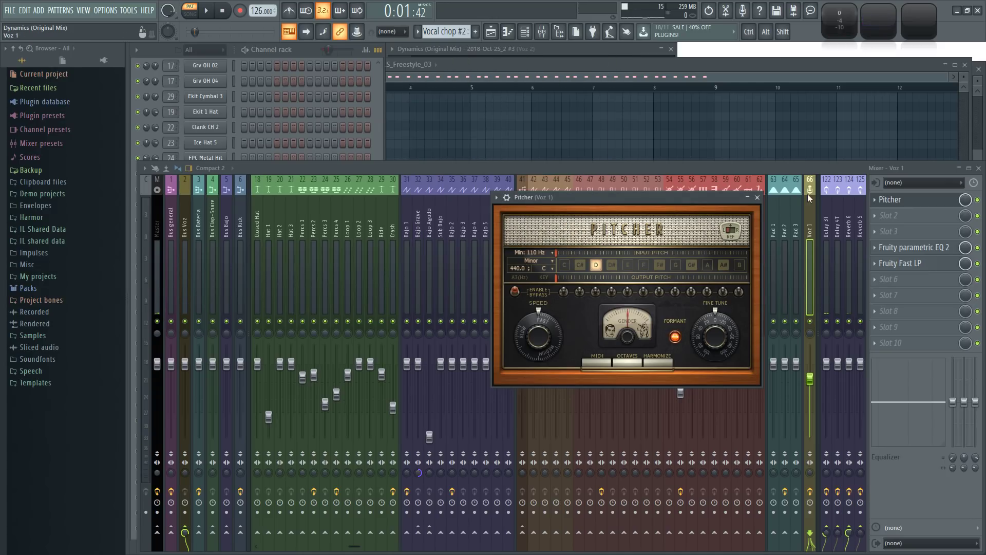
left_click(758, 198)
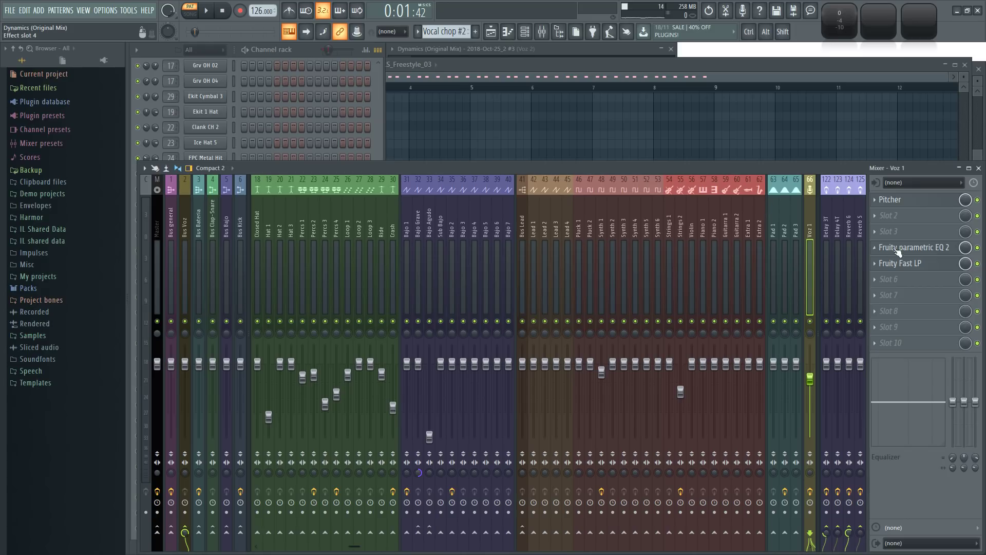
key("z")
left_click(938, 201)
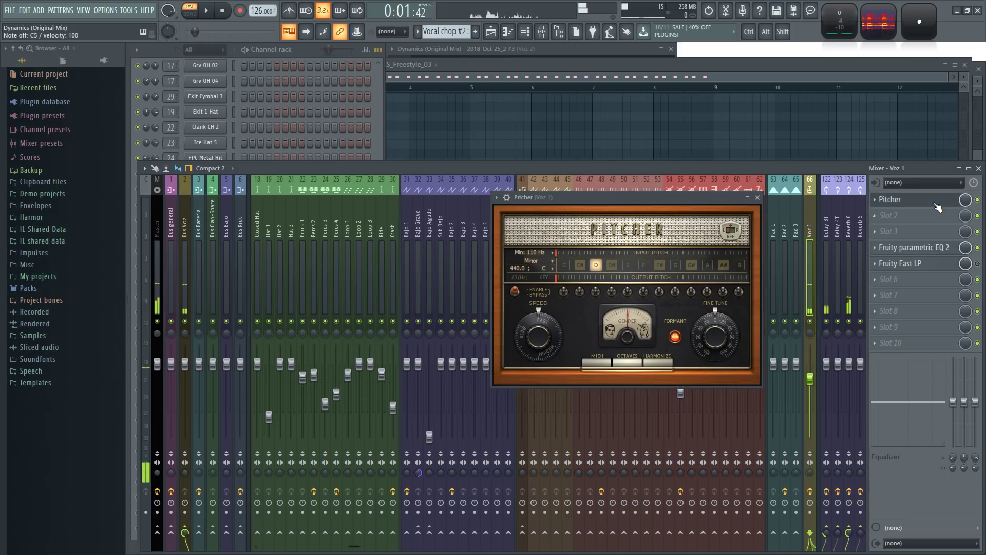
key("F6")
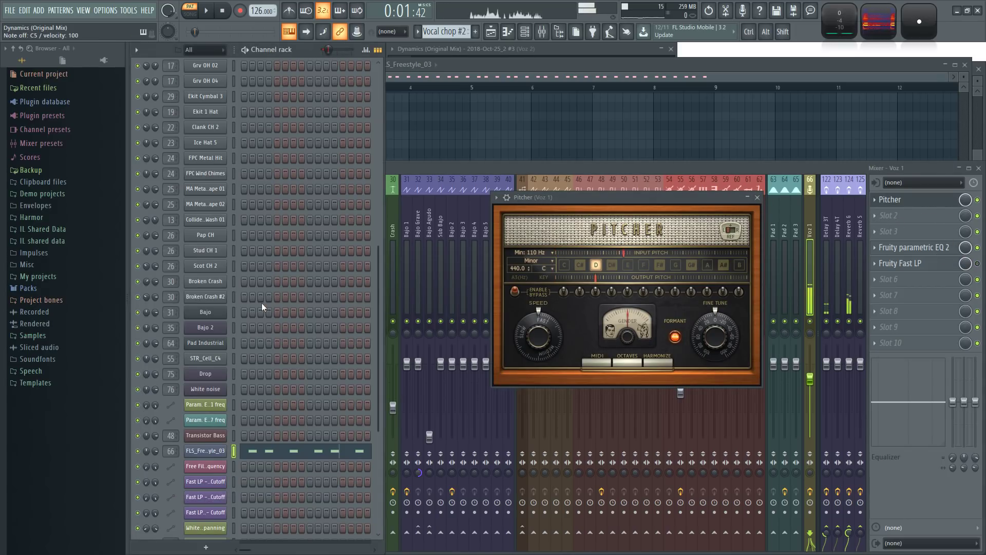
left_click(205, 451)
Step: Audition the vocal slice, reset the slicer's channel pitch to 0 cents, and audition it again
key("z")
key("z")
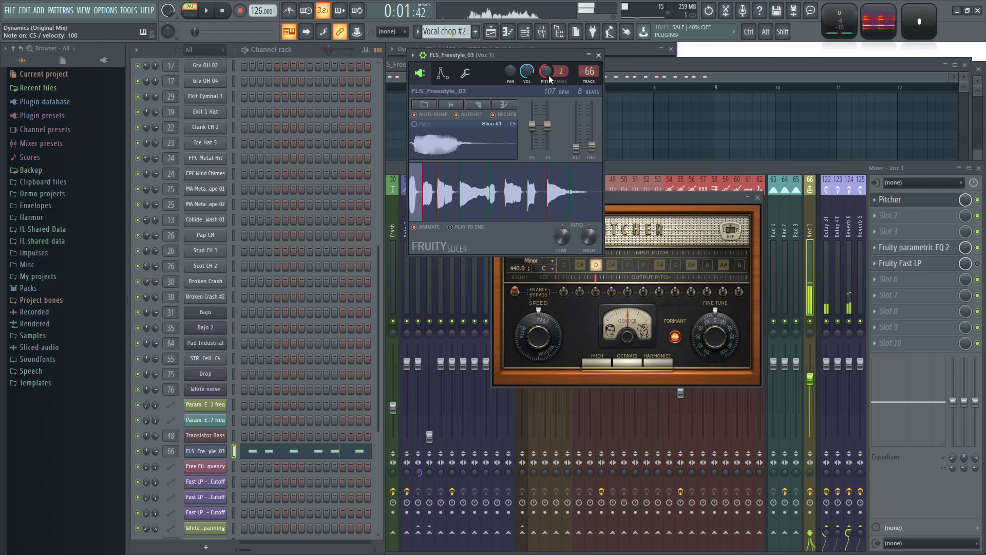
left_click(549, 75, "alt")
key("z")
key("z")
key("z")
key("z")
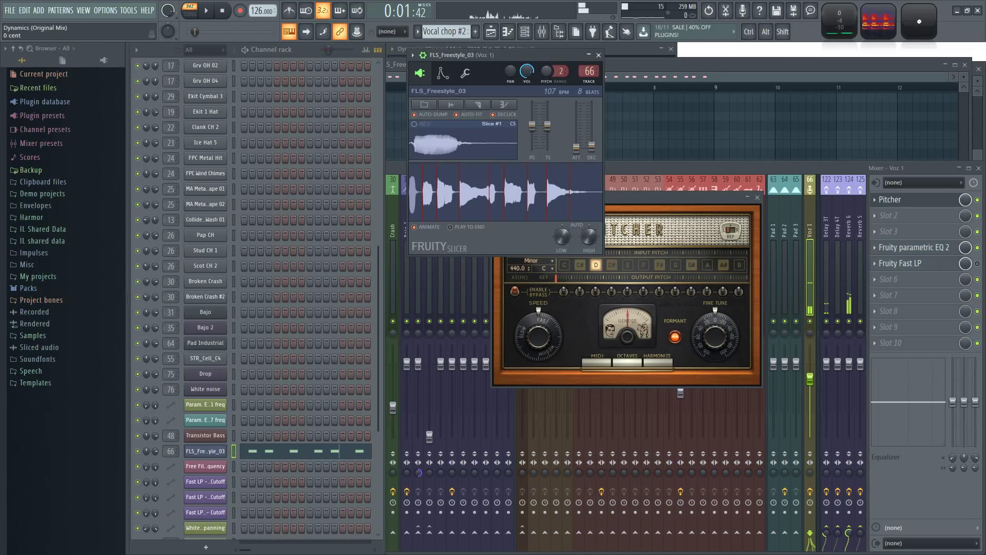
key("z")
key("z")
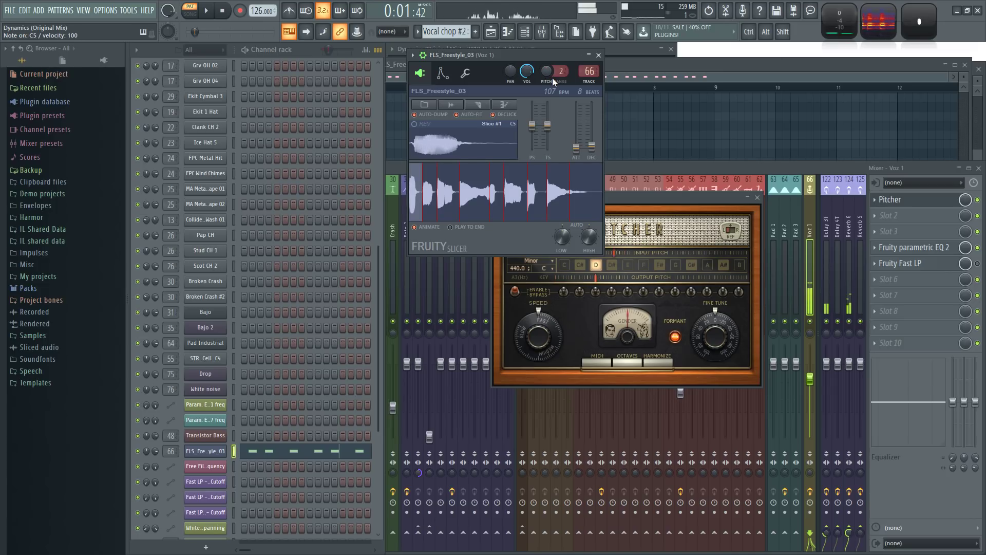
Step: Close Pitcher and load Edison into slot 2 of the Voz 1 track
left_click(757, 198)
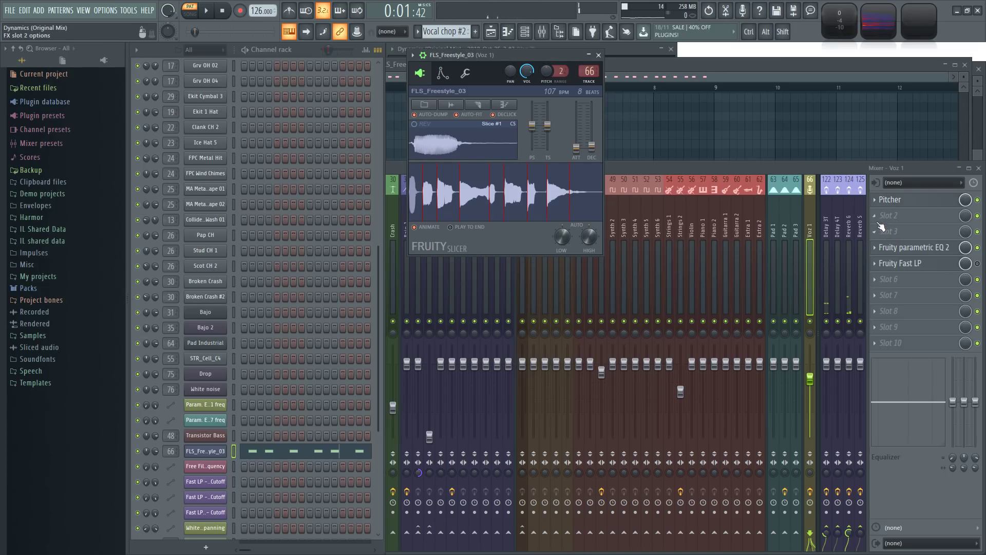
left_click(875, 216)
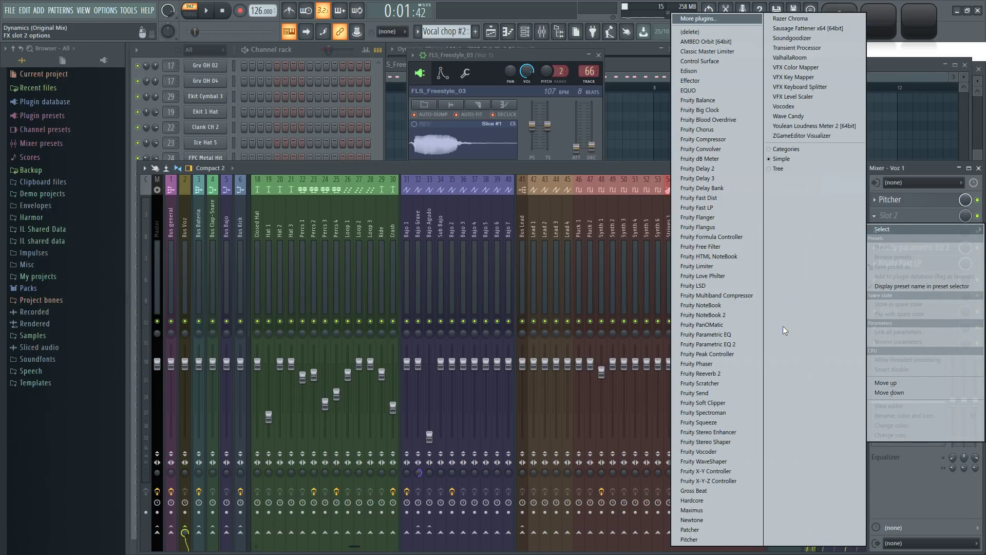
left_click(546, 169)
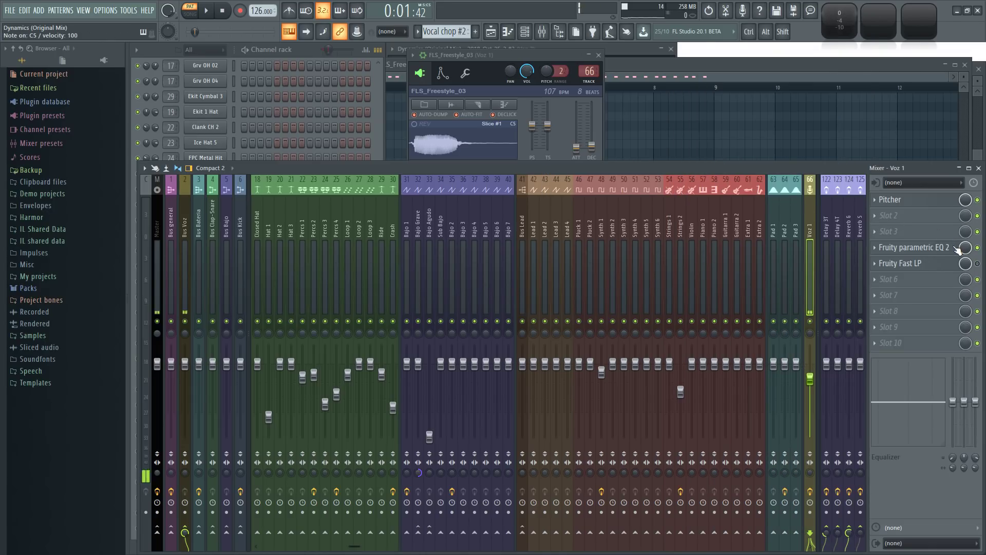
left_click(913, 249)
left_click(914, 248)
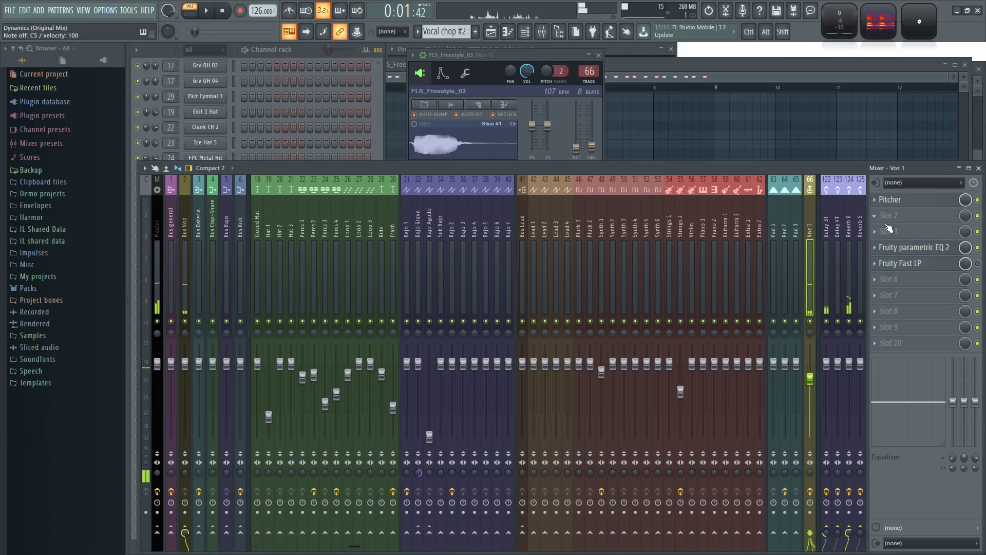
left_click(887, 219)
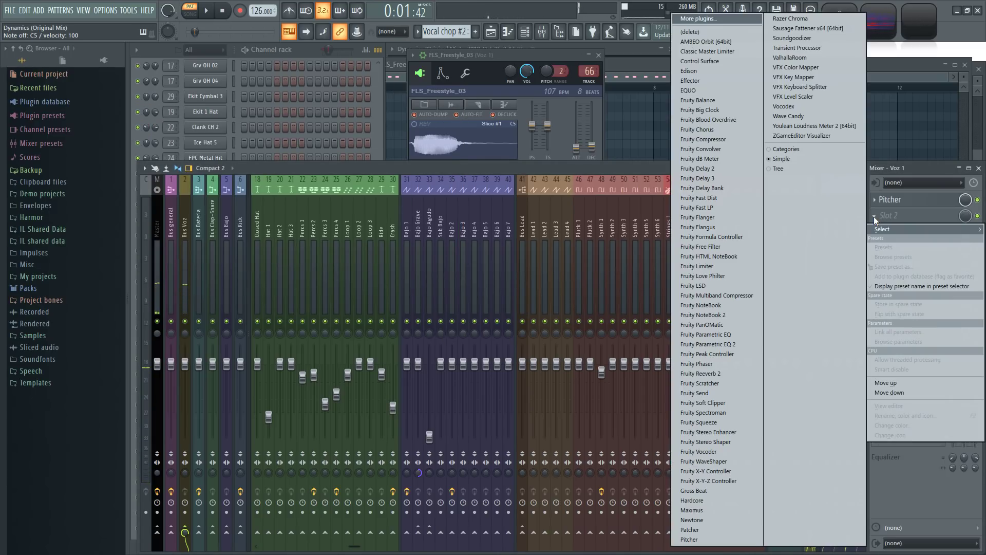
left_click(688, 72)
Step: Record the pitch-corrected vocal slice into Edison with recording set to On Input
left_click_drag(298, 107, 386, 122)
left_click(313, 138)
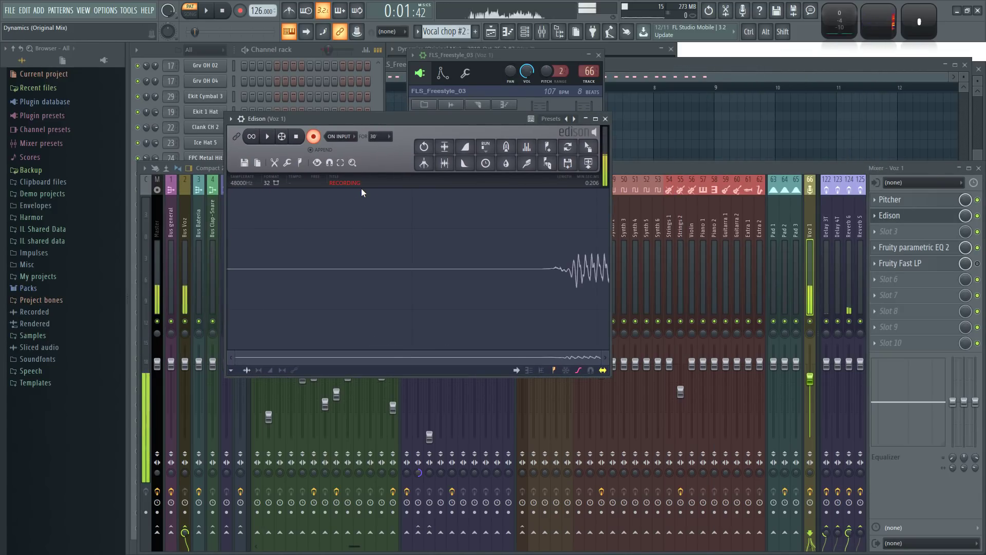
left_click(299, 138)
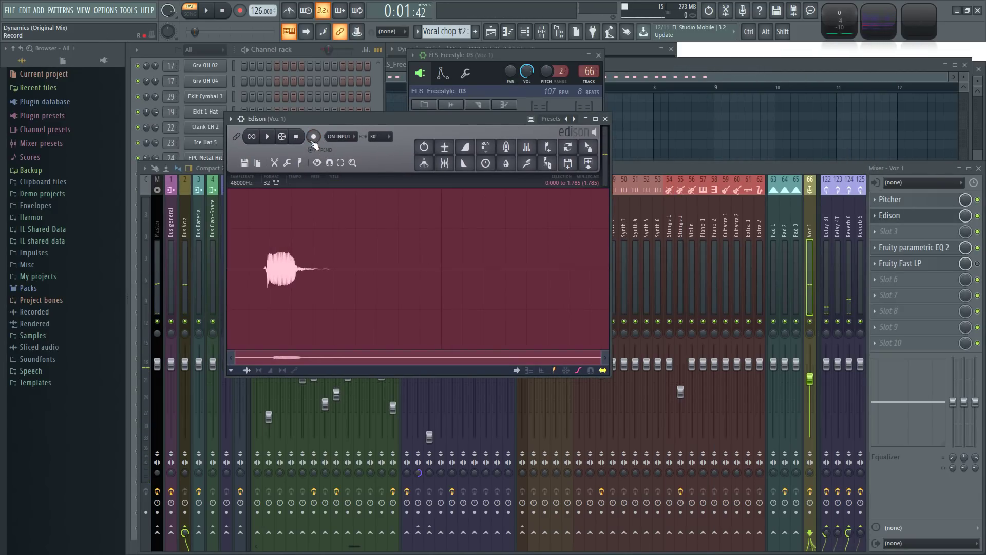
Step: Trim the silence around the recorded vocal in Edison and play the result back
left_click(833, 325)
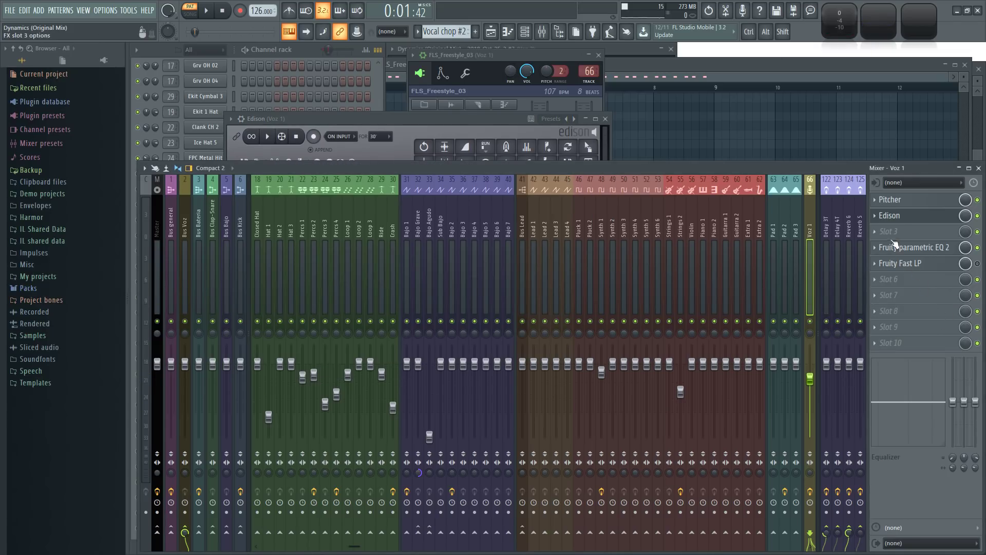
left_click(894, 201)
left_click(894, 215)
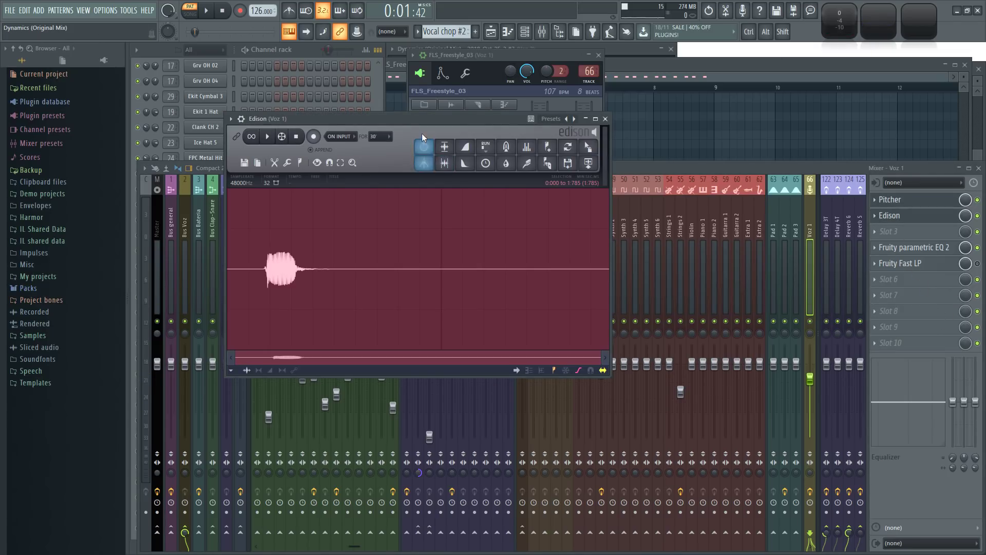
left_click(445, 164)
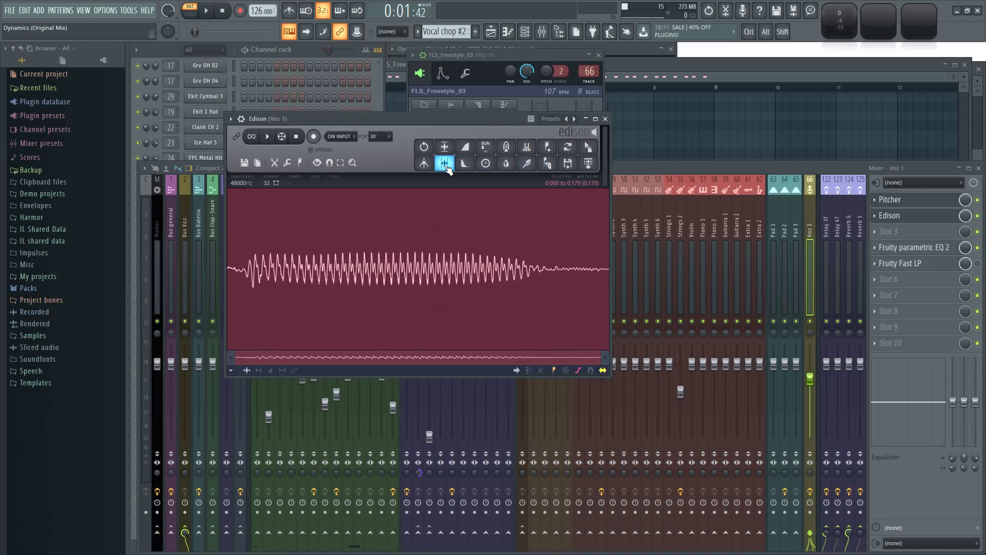
left_click(270, 137)
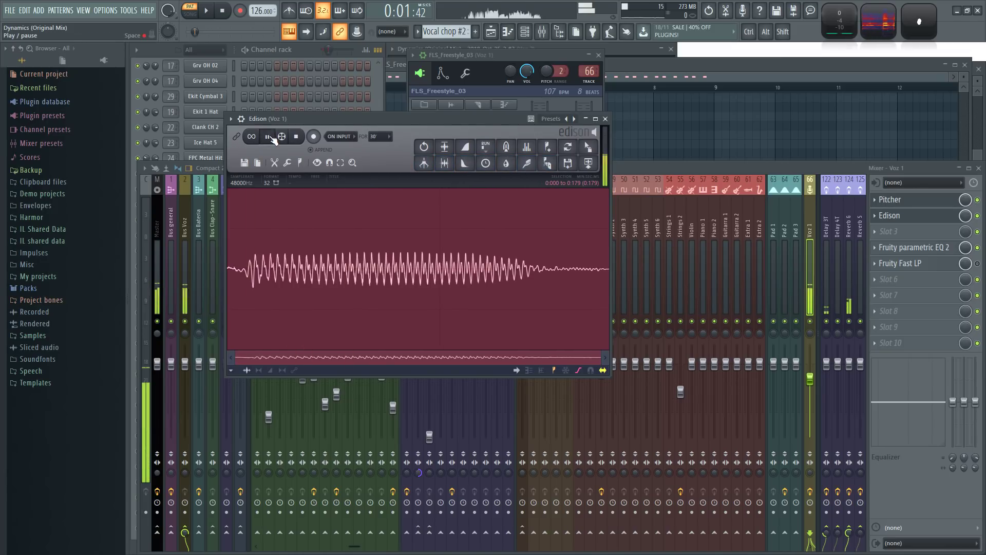
Step: Send the trimmed Edison recording to a new sampler channel below FLS_Freestyle_03 and open its settings
left_click_drag(318, 116, 594, 159)
left_click(310, 55)
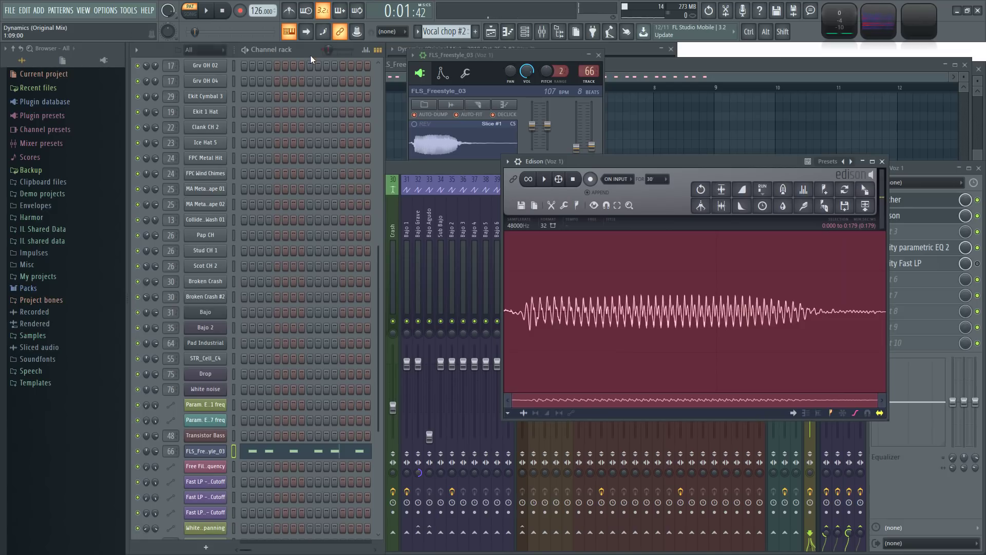
scroll(304, 332, "down", 3)
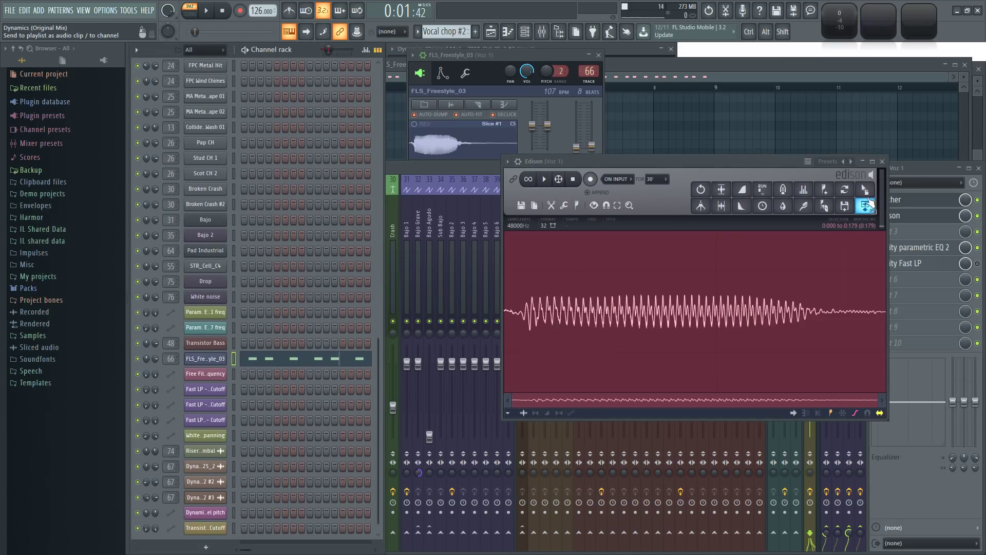
left_click_drag(866, 205, 170, 273)
left_click(207, 376)
Step: Compare the new sampled vocal channel with FLS_Freestyle_03 by selecting and auditioning each
key("z")
key("z")
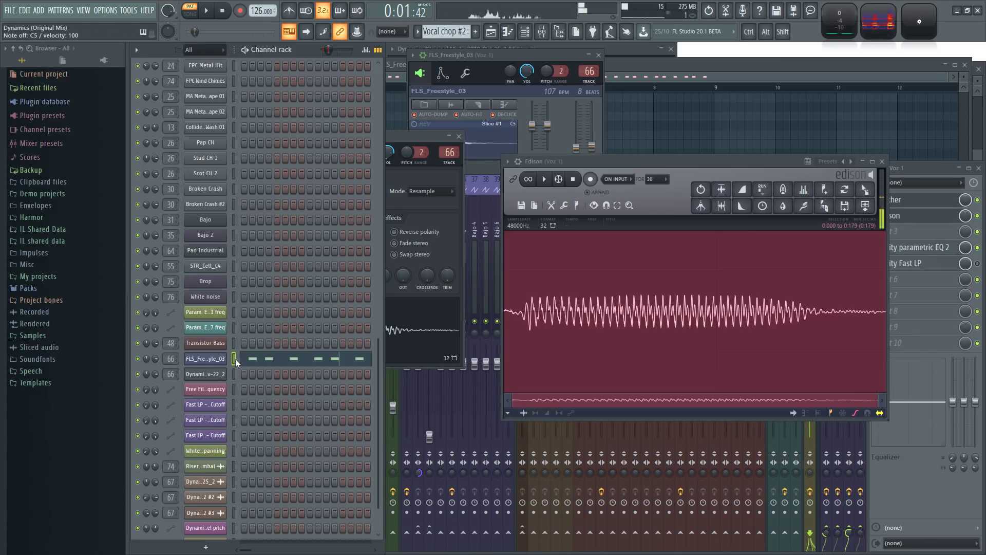
left_click(233, 373)
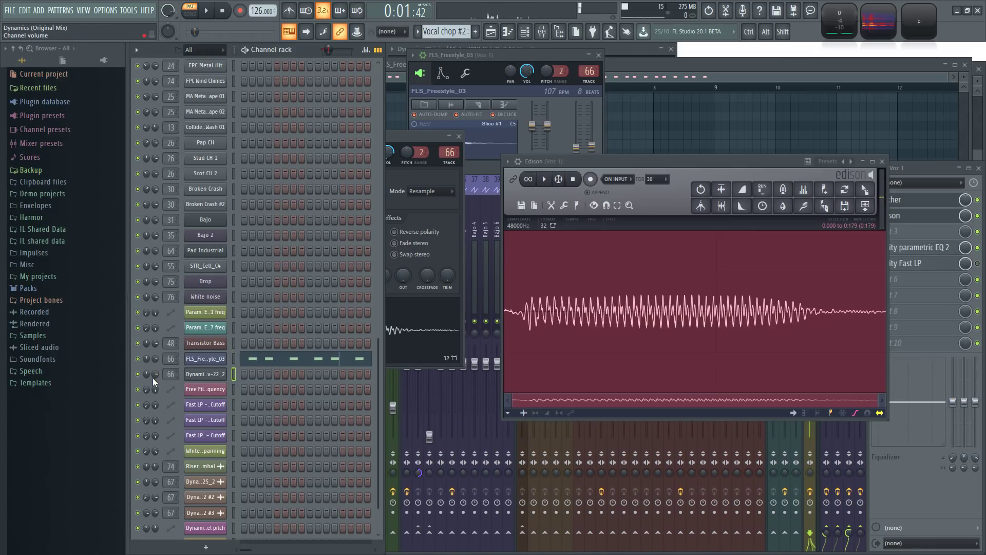
key("z")
left_click(233, 361)
key("z")
key("z")
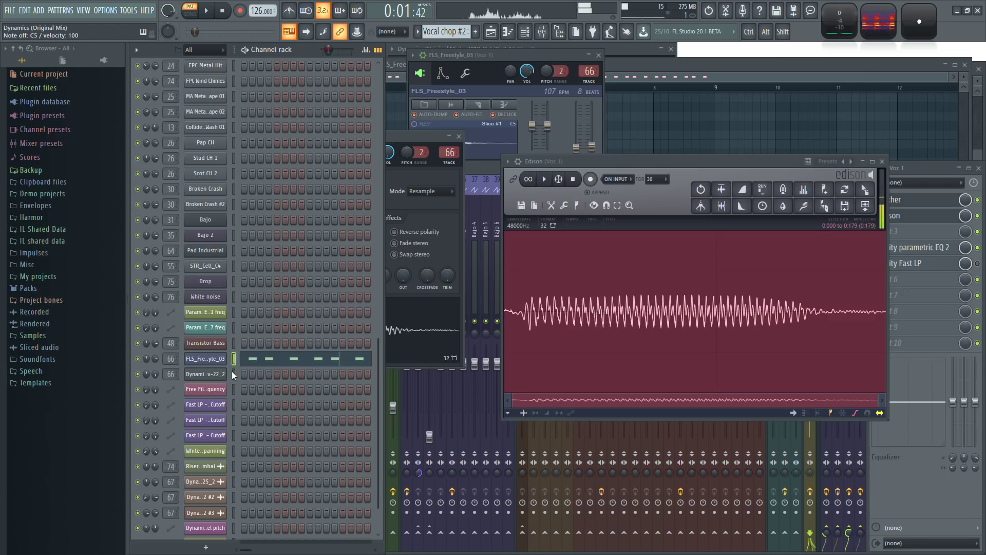
Step: Open the settings of the Dynamics (Original Mix) 2018-Nov-22_2 sample channel, move its window aside and enable Normalize
left_click(233, 372)
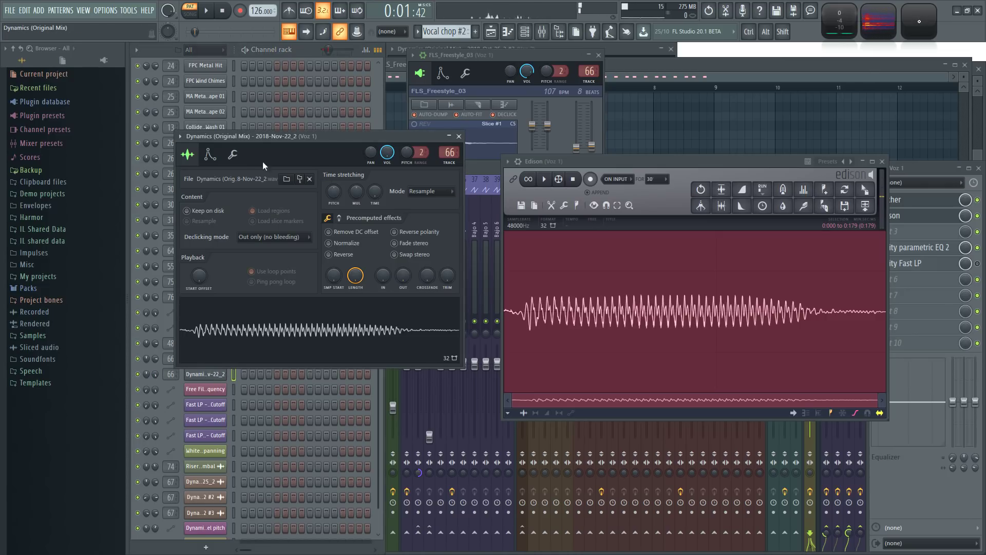
left_click_drag(292, 141, 507, 52)
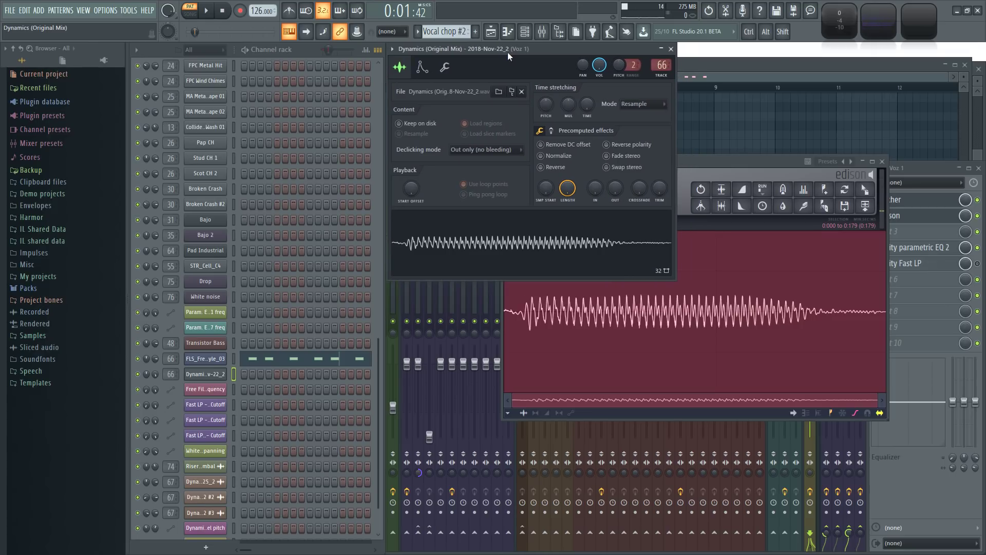
left_click(541, 156)
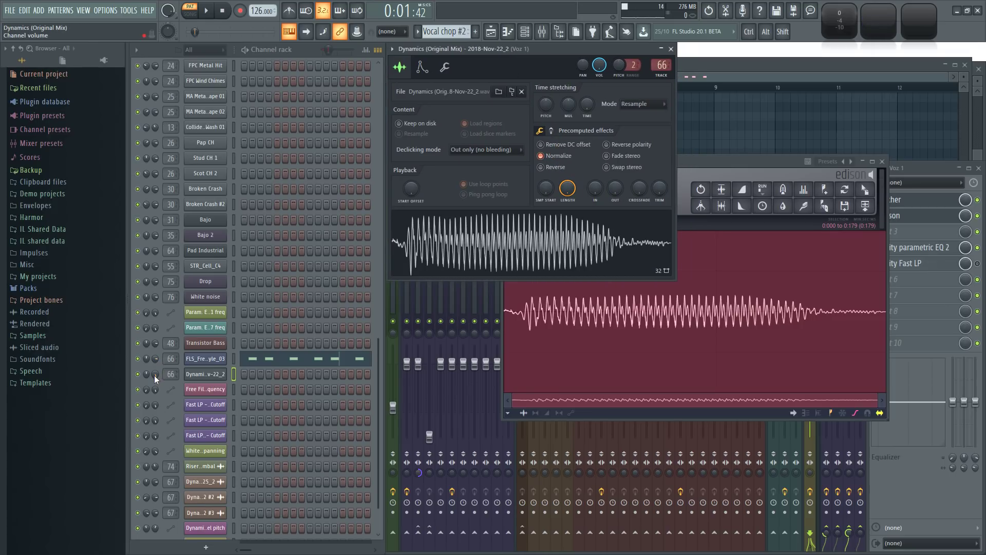
Step: Compare the sound of the FLS_Freestyle_03 and recorded sample channels, checking the Pitcher effect on the Voz 1 mixer track
left_click(236, 362)
left_click(236, 373)
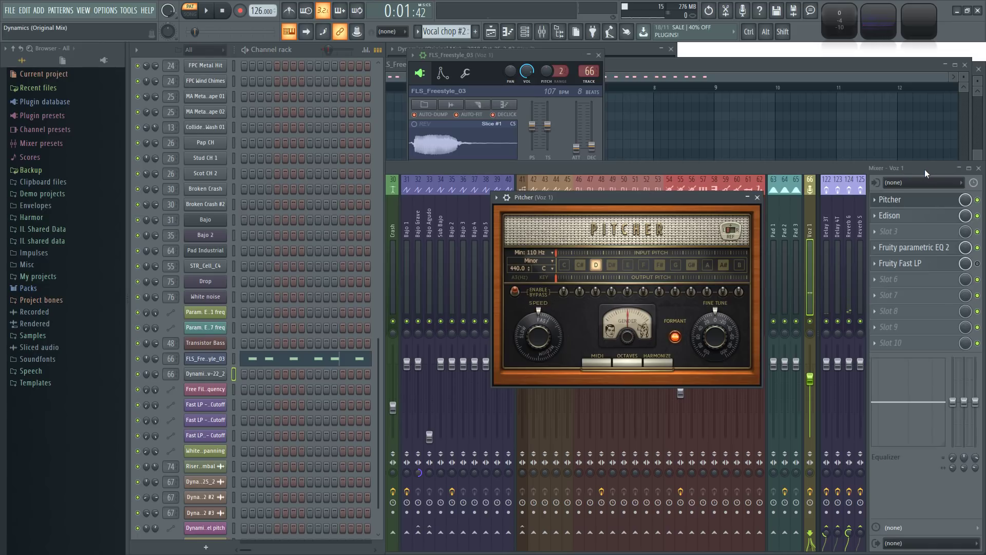
left_click(770, 168)
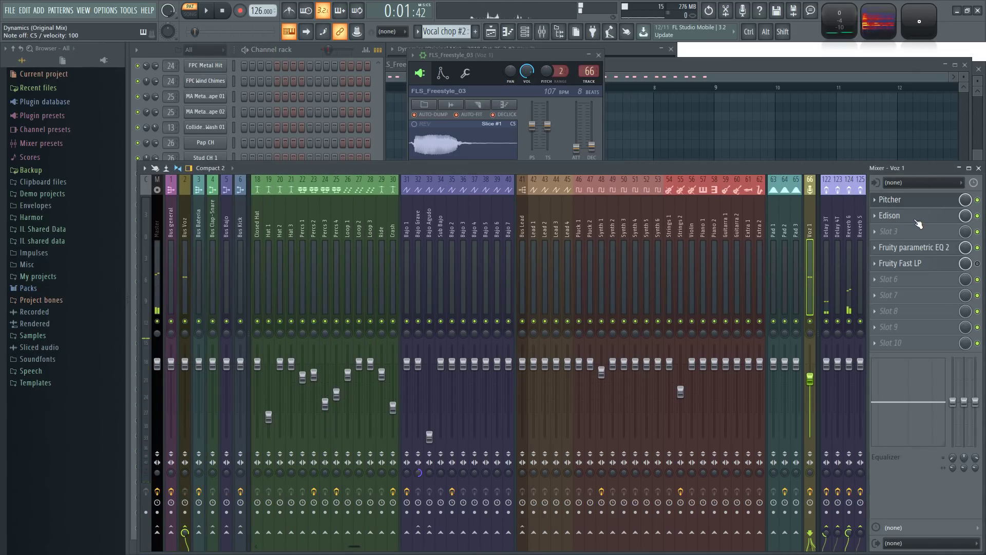
left_click(300, 47)
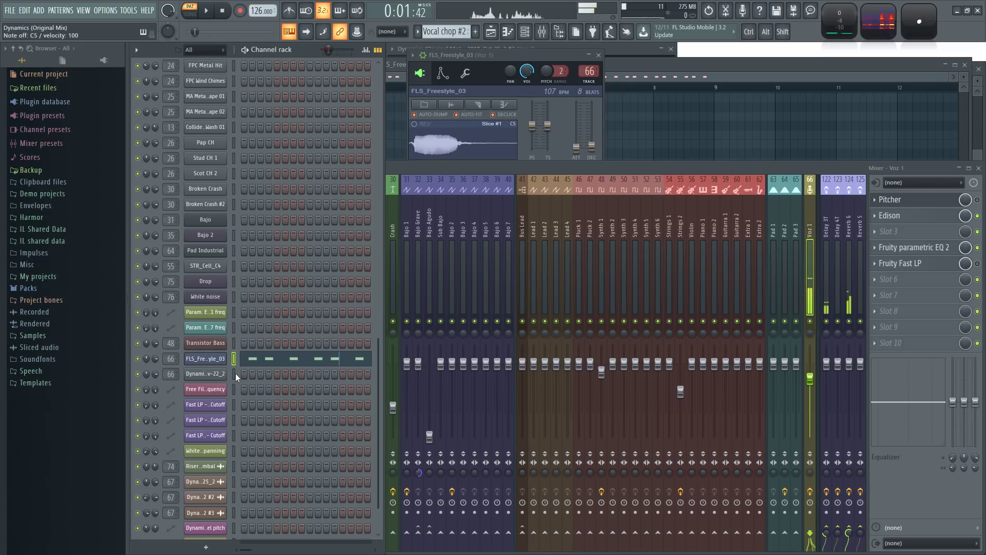
left_click(203, 361)
left_click(204, 361)
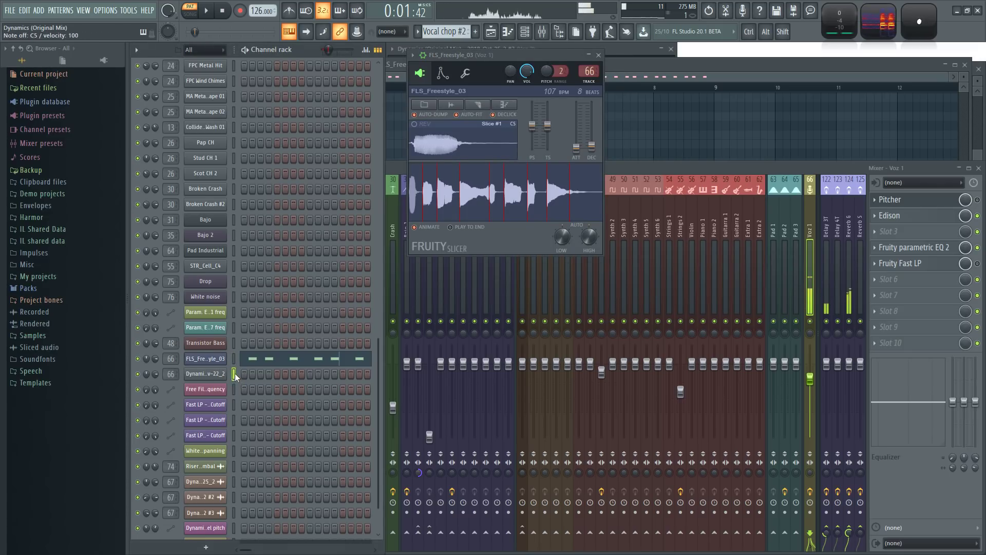
Step: Copy the FLS_Freestyle_03 notes into the recorded sample channel in pattern Vocal chop #2 and mute FLS_Freestyle_03 during playback
left_click(652, 64)
left_click(885, 121, "ctrl")
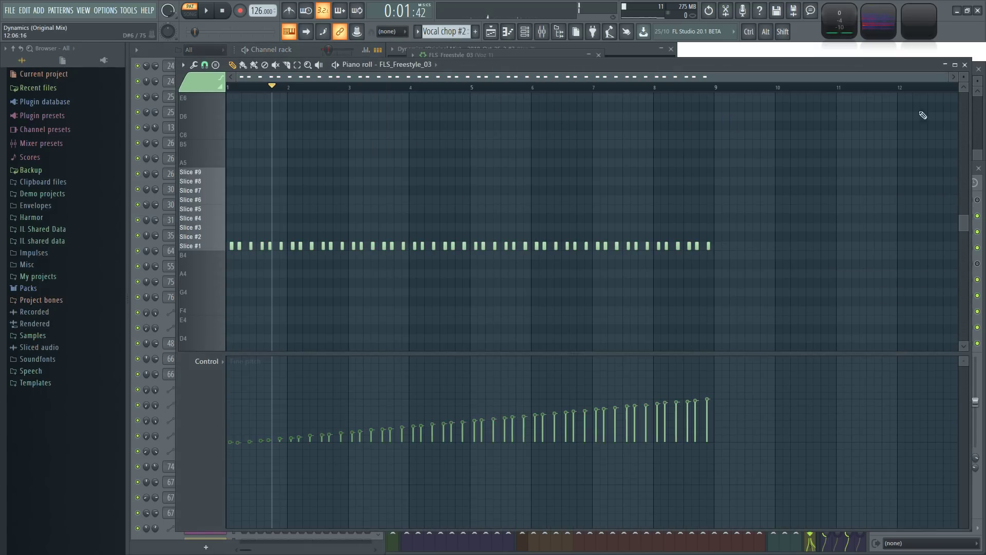
left_click(969, 65)
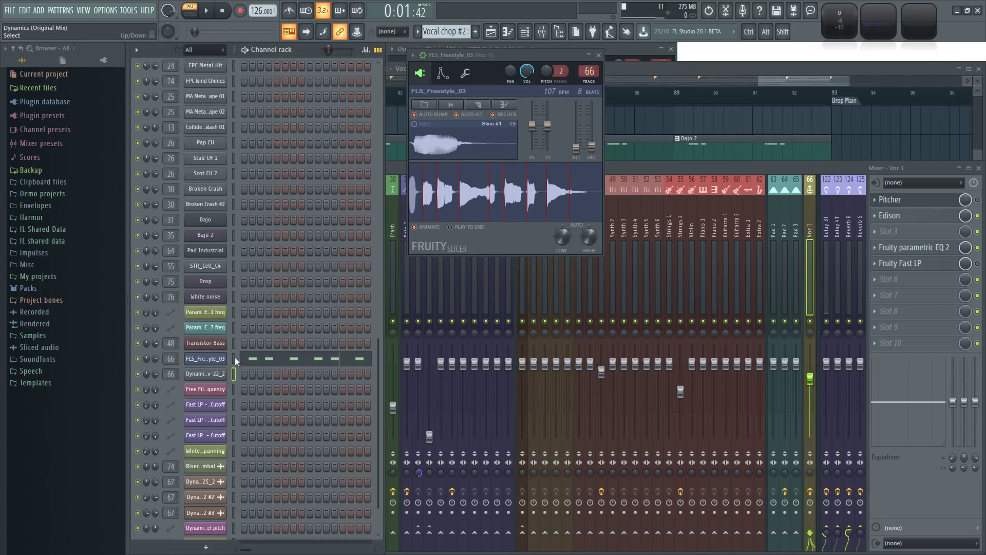
left_click(233, 375)
key("ctrl+v")
key("space")
left_click(138, 359)
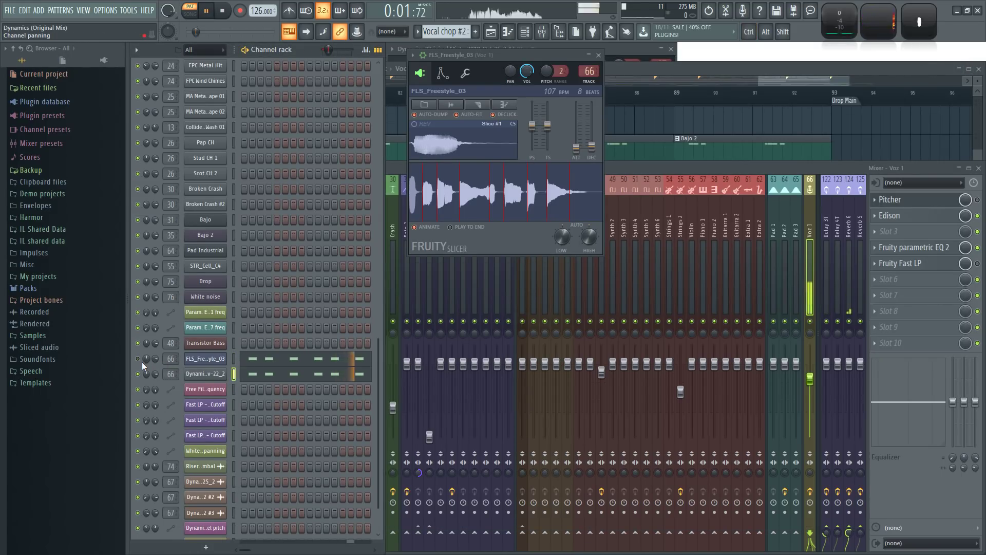
Step: Shape the note fine pitch of all the recorded sample's notes into a steady upward ramp reaching the maximum at the last note
left_click(254, 375)
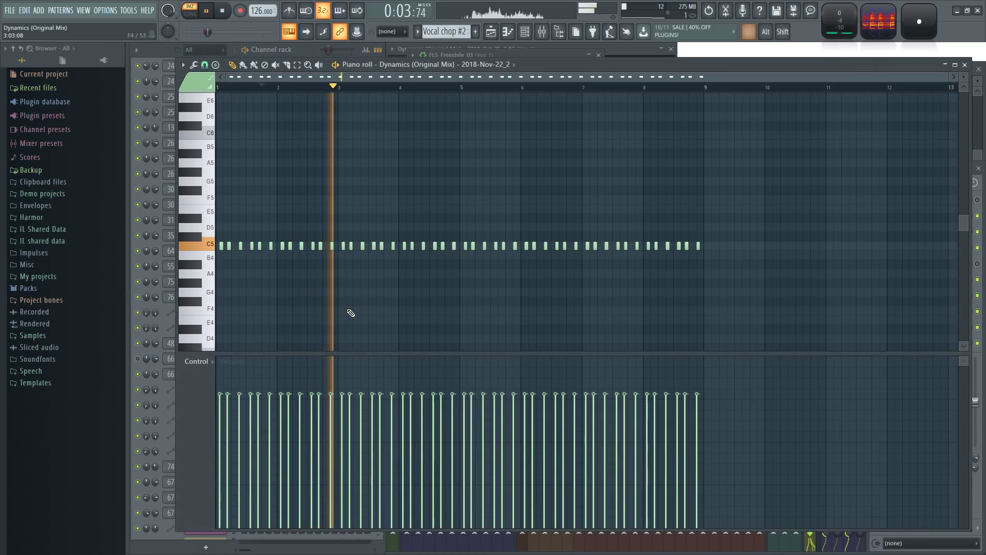
left_click(201, 414)
left_click(234, 479)
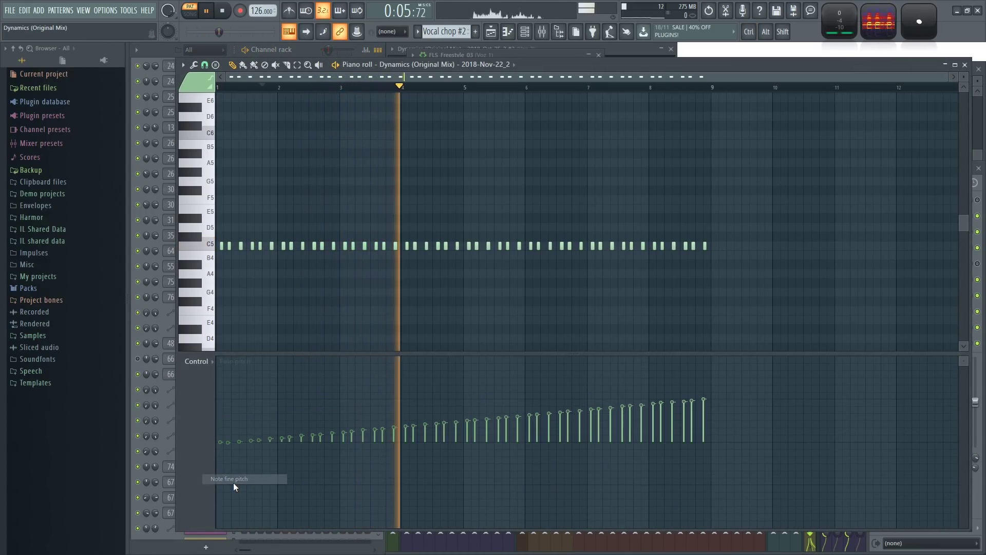
left_click_drag(803, 315, 216, 199)
mouse_move(223, 442)
left_mouse_down()
mouse_move(619, 364)
mouse_move(720, 325)
mouse_move(705, 323)
left_mouse_up()
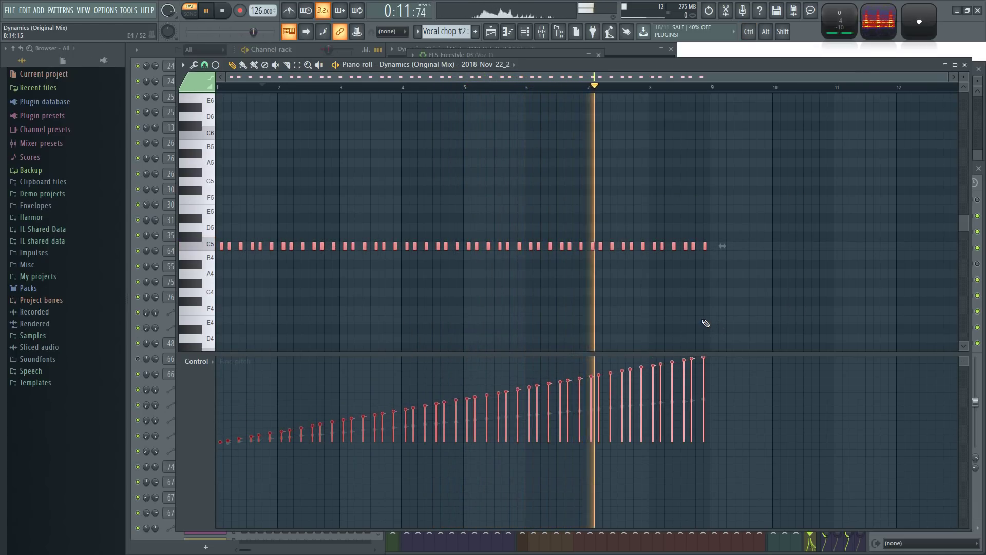
key("ctrl+d")
left_click(965, 65)
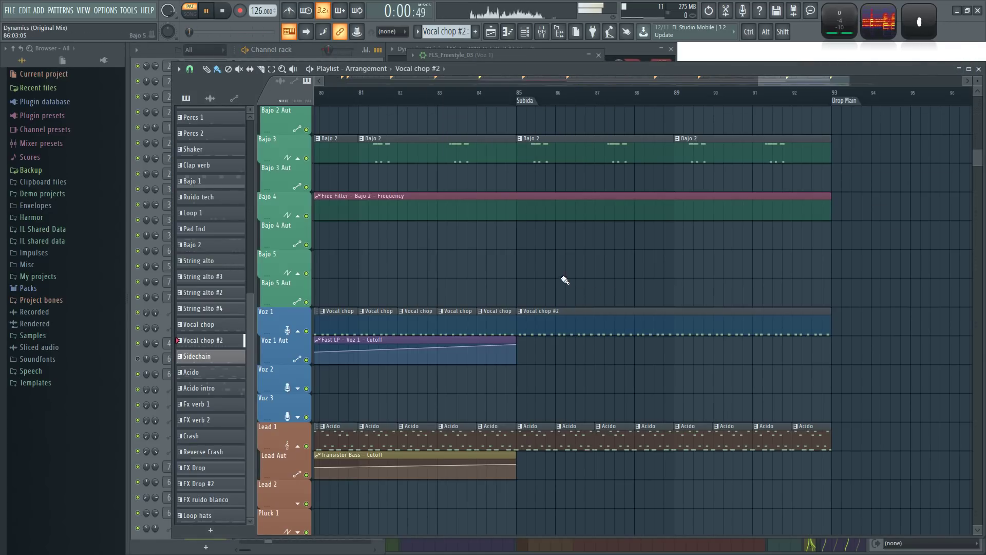
Step: Play the song from the Subida section and inspect the note fine pitch of the FLS_Freestyle_03 notes in Vocal chop #2
key("space")
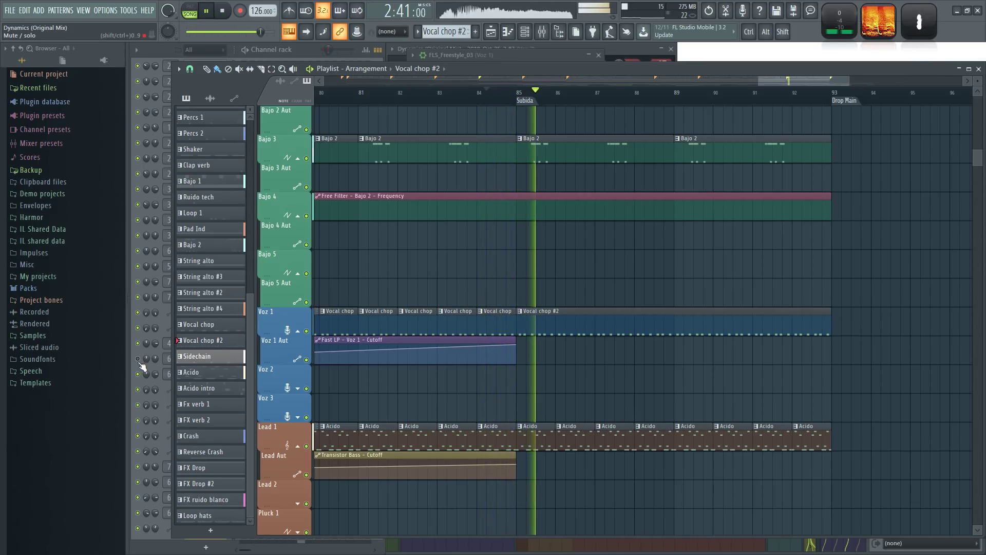
double_click(588, 324)
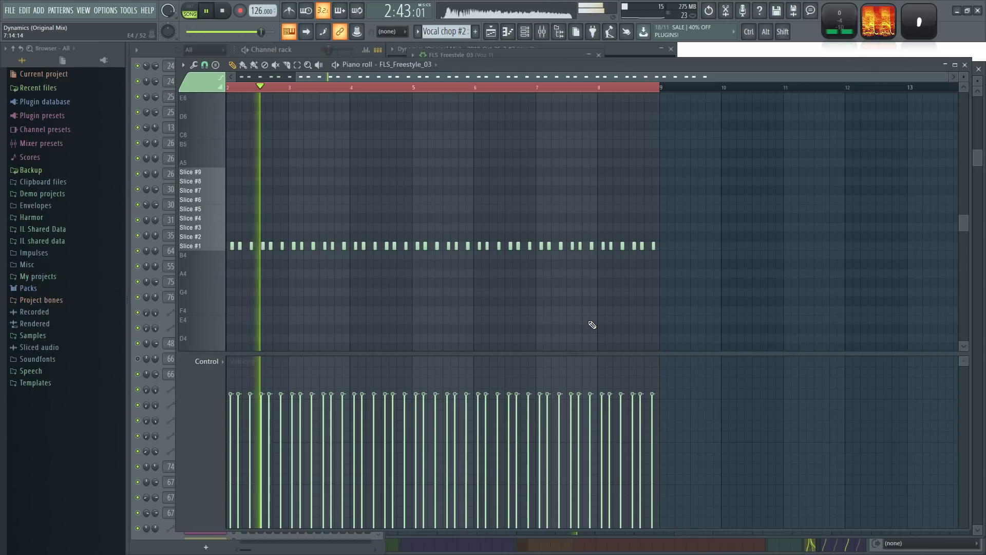
left_click_drag(728, 295, 206, 218)
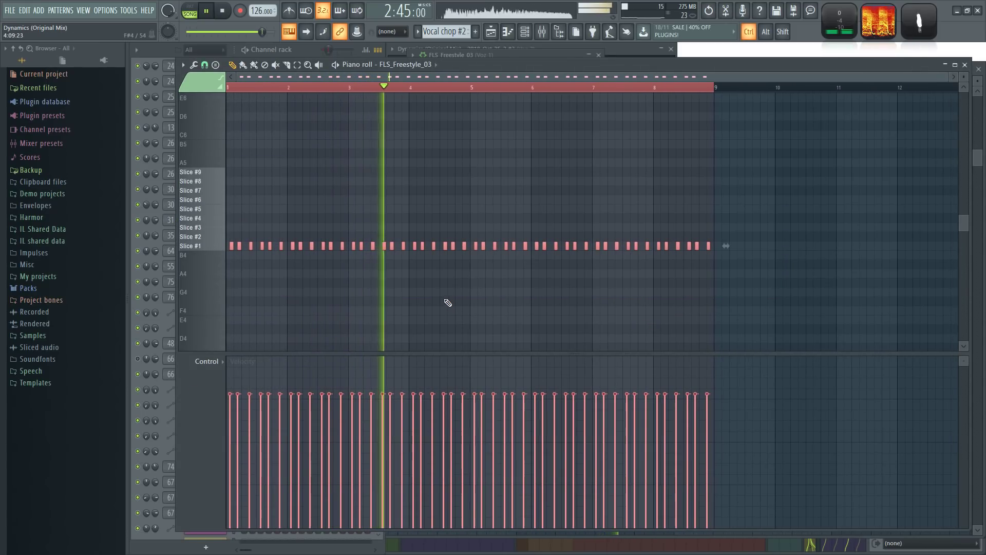
left_click(205, 389)
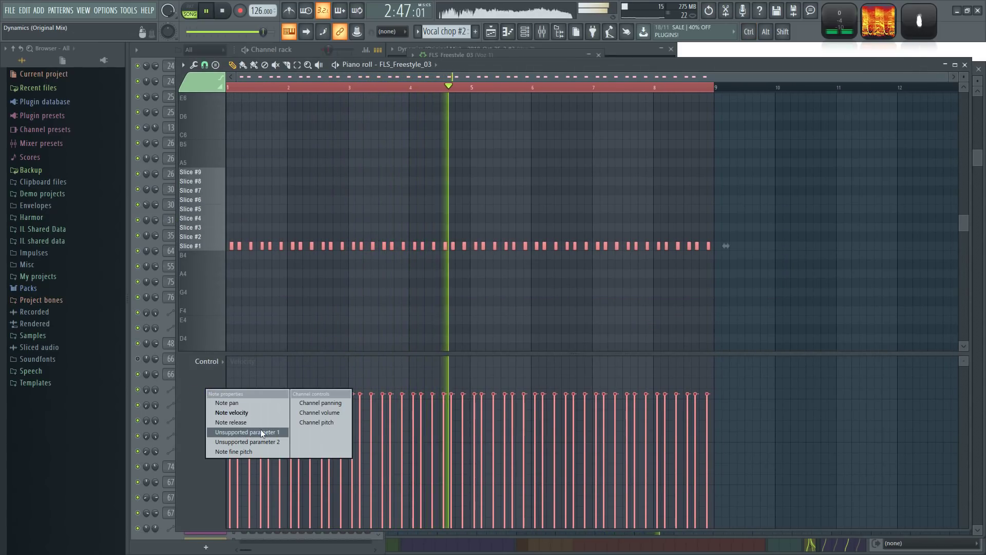
left_click(252, 453)
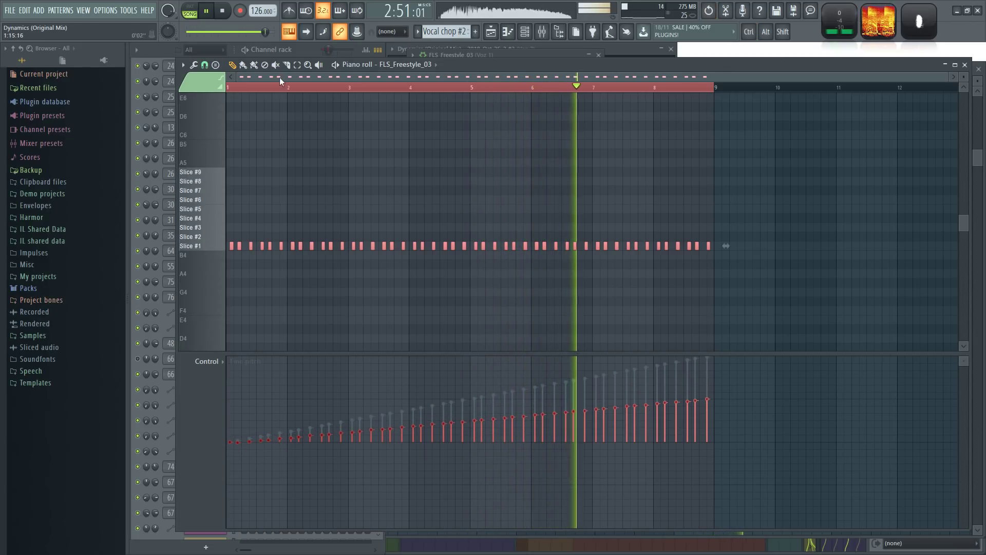
Step: Copy the FLS_Freestyle_03 notes into the recorded sample channel in the Vocal chop pattern
left_click(305, 47)
left_click(234, 374)
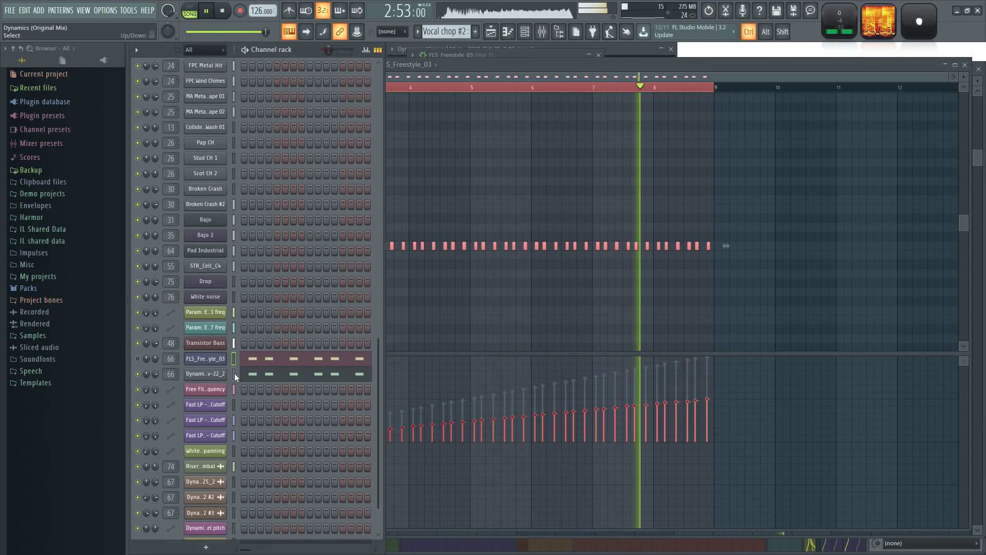
key("ctrl+z")
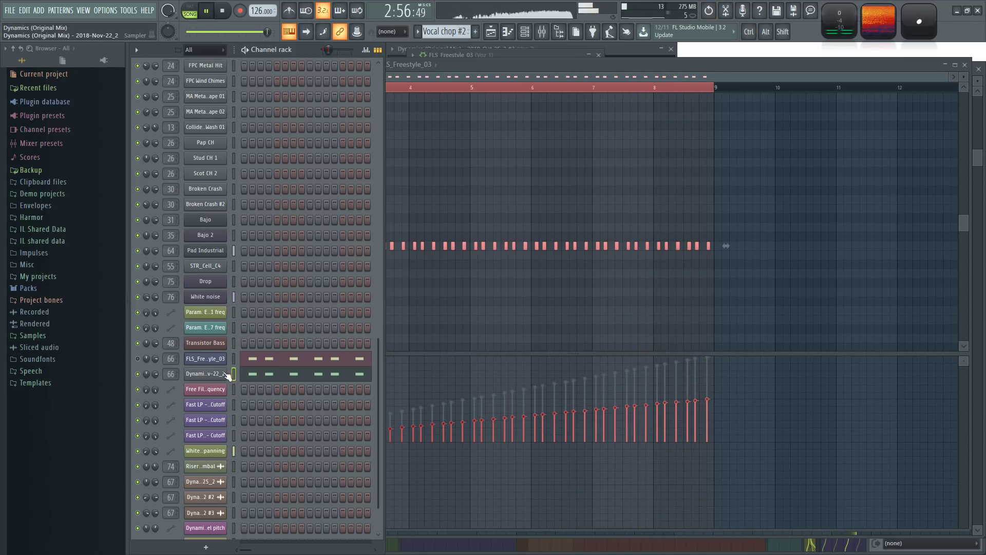
key("space")
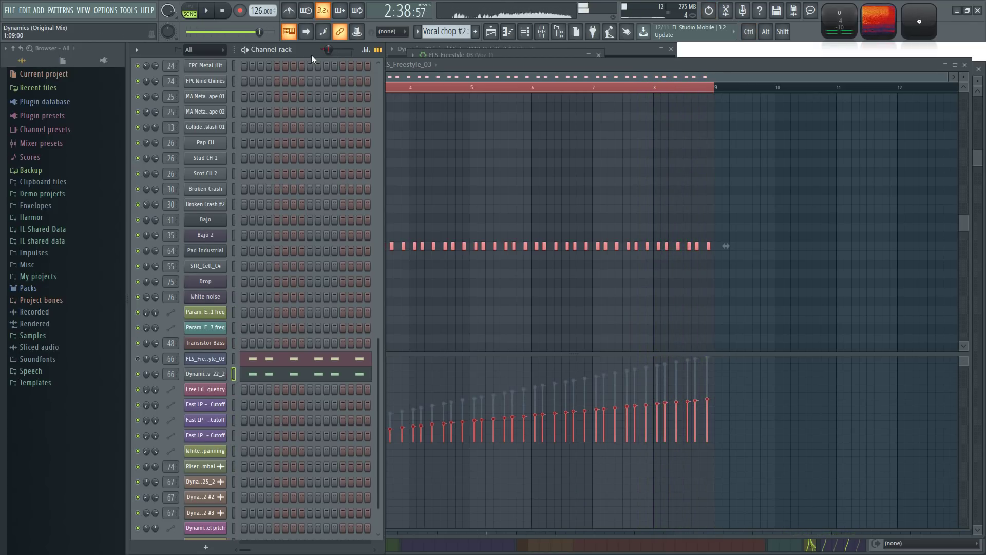
key("ctrl+z")
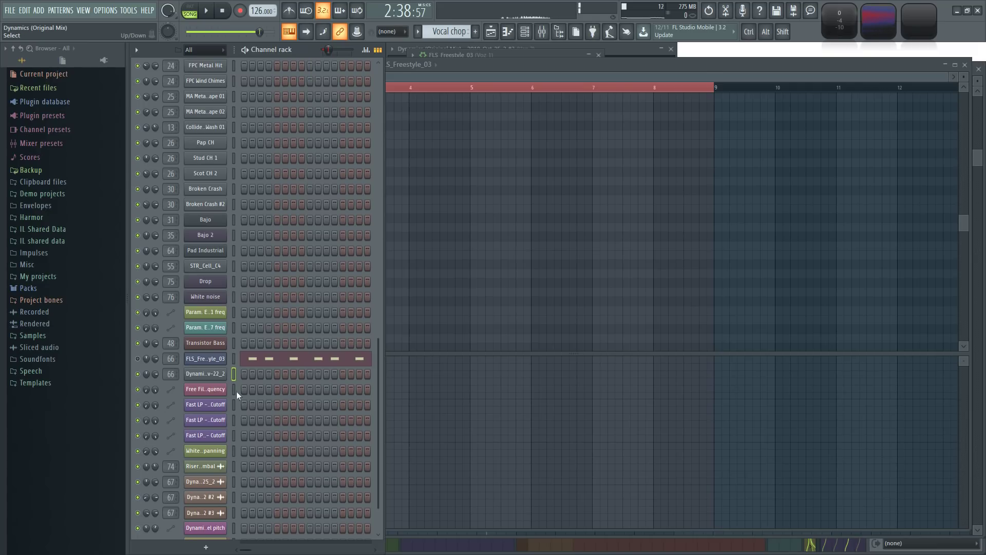
left_click(234, 374)
key("ctrl+v")
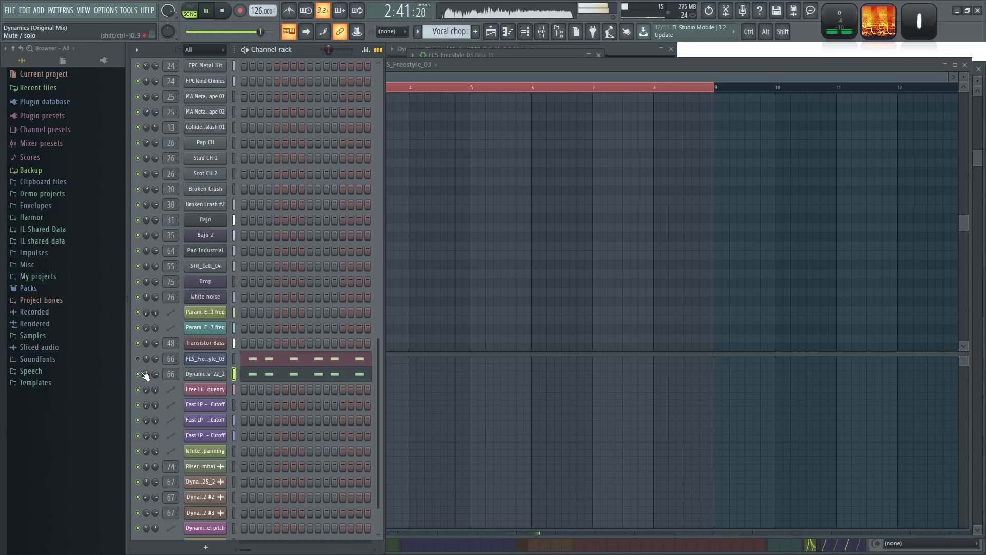
Step: Play the Vocal chop pattern on its own and compare the two vocal channels and the Voz 1 mixer track
left_click(190, 11)
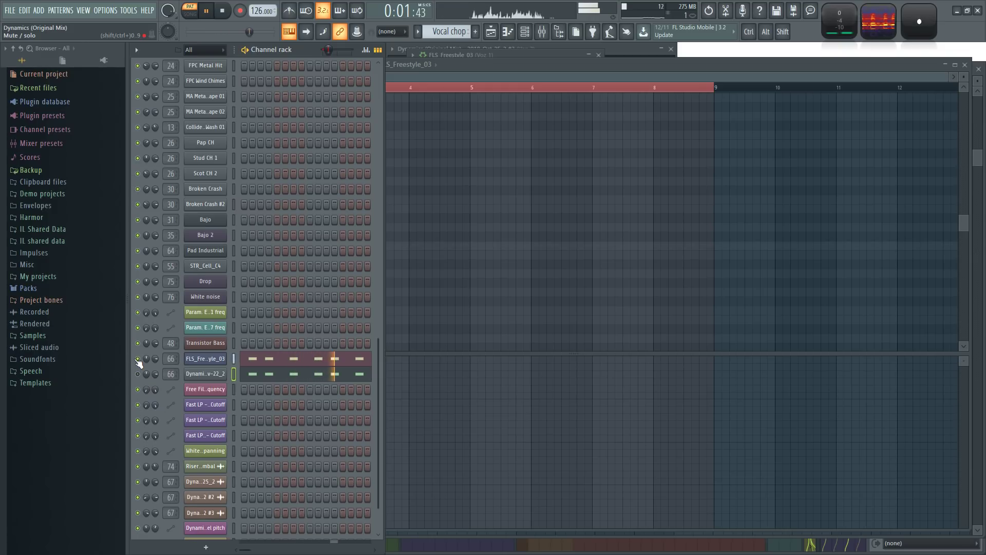
key("F9")
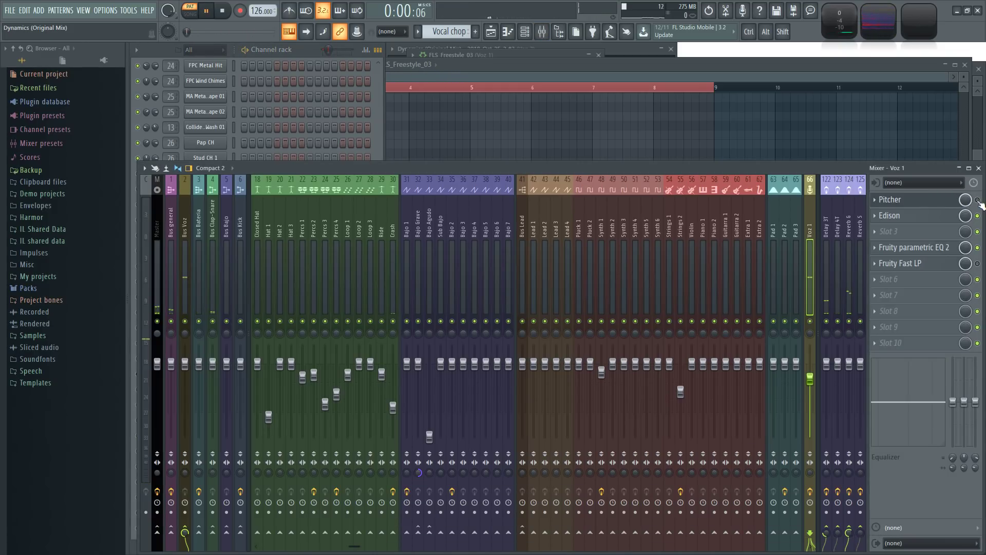
left_click(303, 50)
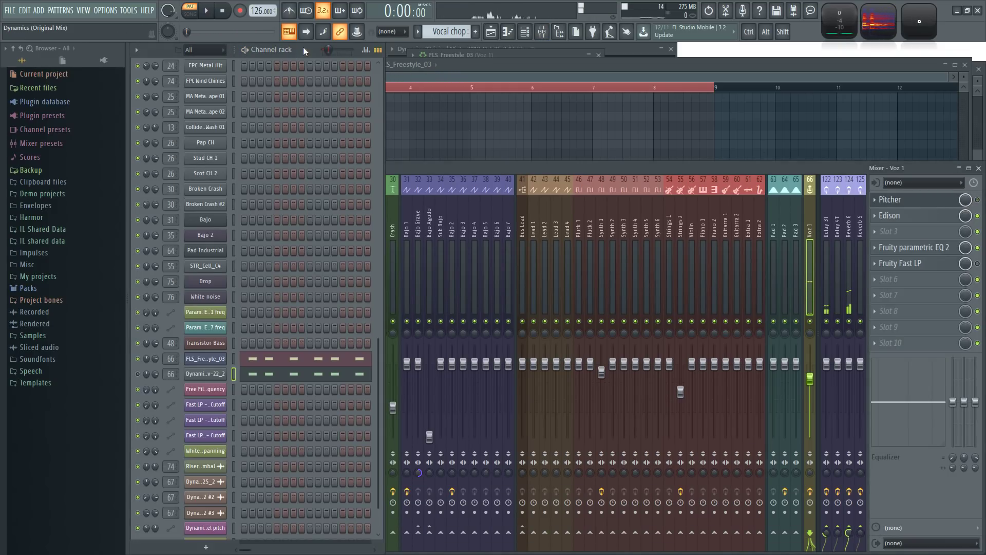
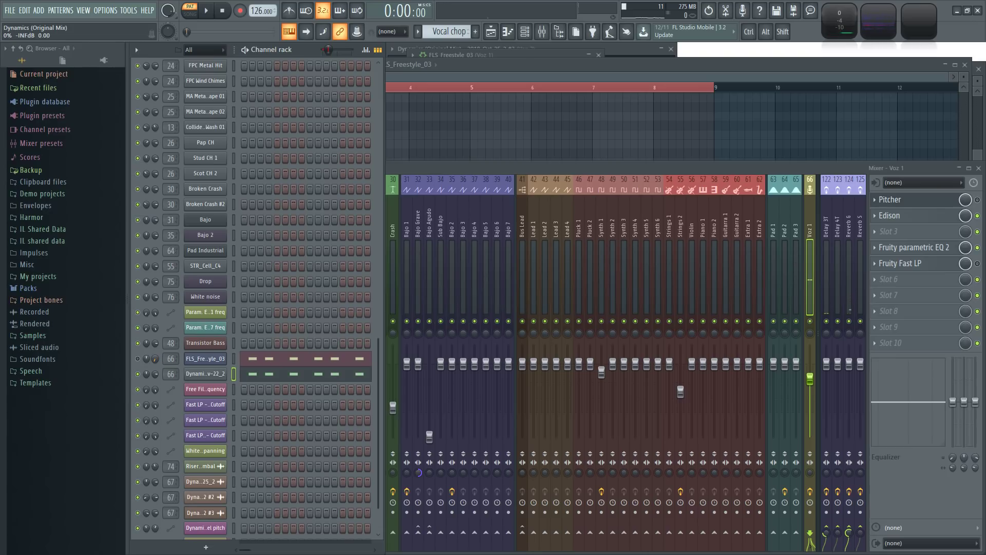
key("space")
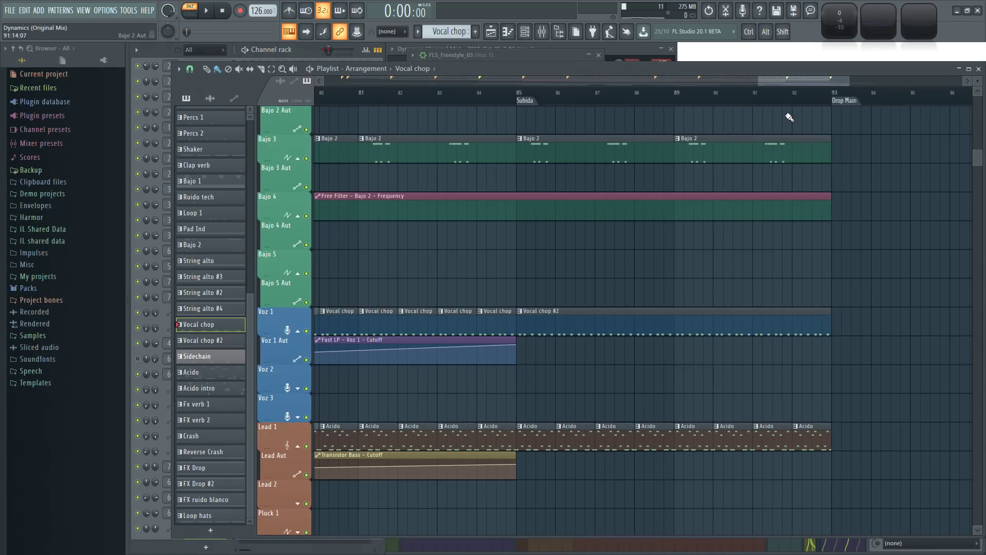
Step: Play the Vocal chop #2 pattern and compare the FLS_Freestyle_03 channel with the recorded sample channel
scroll(619, 298, "down", 2)
left_click(295, 48)
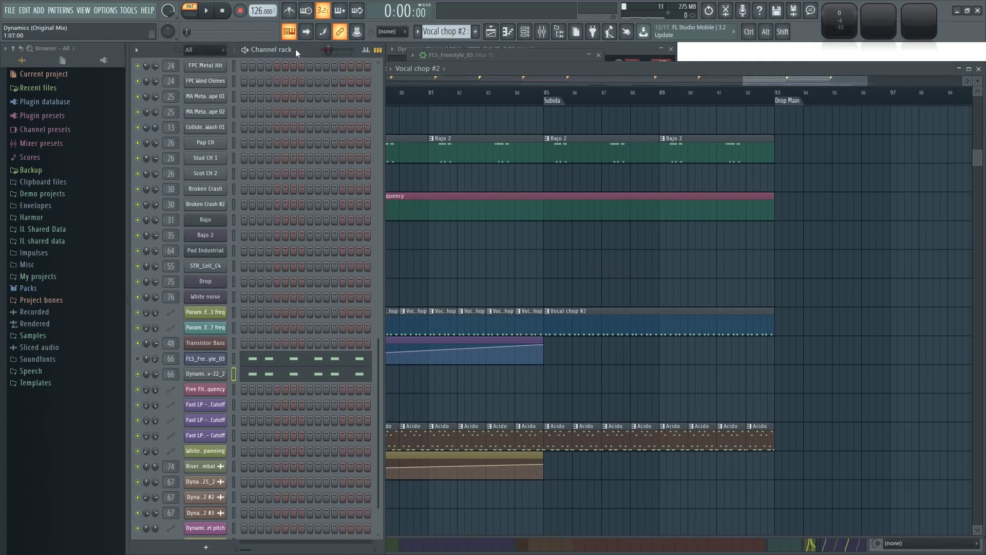
key("space")
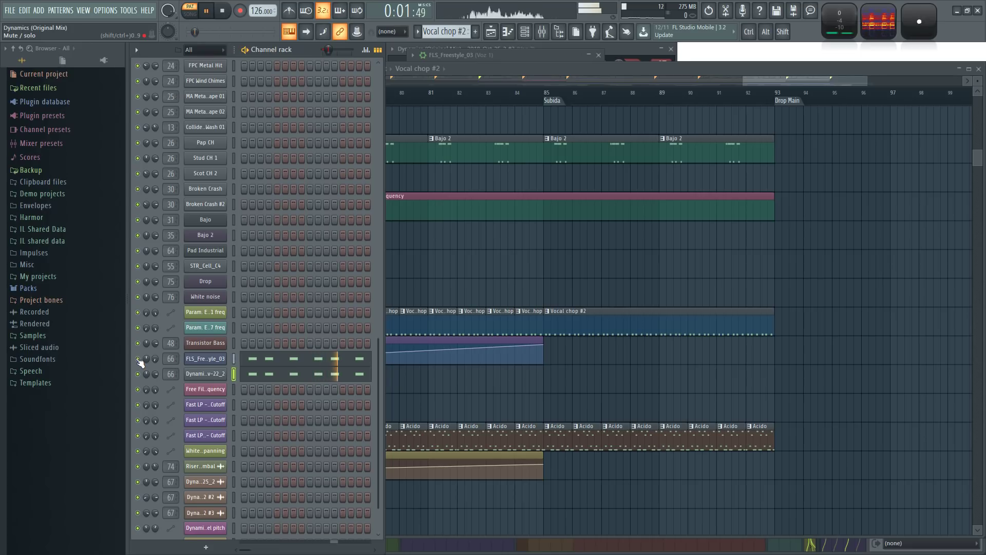
Step: Play the arrangement from about bar 32, ahead of the Pausa 1 marker, and stop it
scroll(600, 262, "down", 4)
scroll(612, 260, "up", 4)
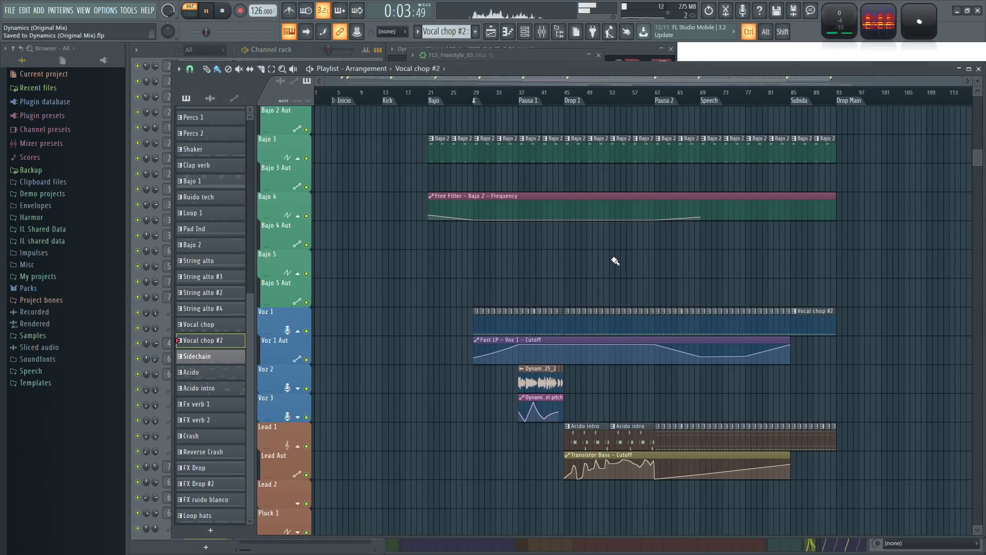
left_click(494, 102)
scroll(565, 277, "up", 4)
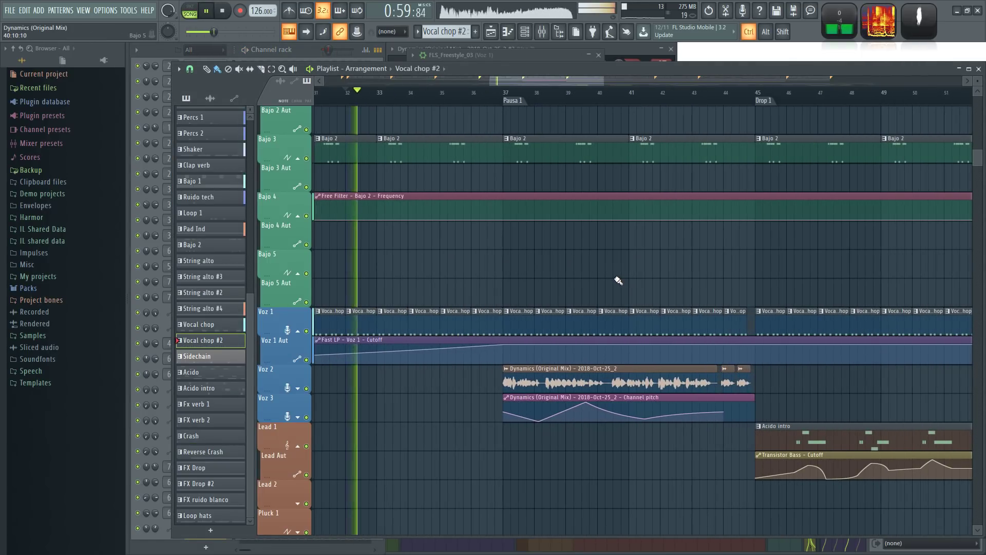
key("space")
Step: In the Vocal chop pattern, compare the volume control options of the FLS_Freestyle_03 and recorded sample channels
left_click(388, 322)
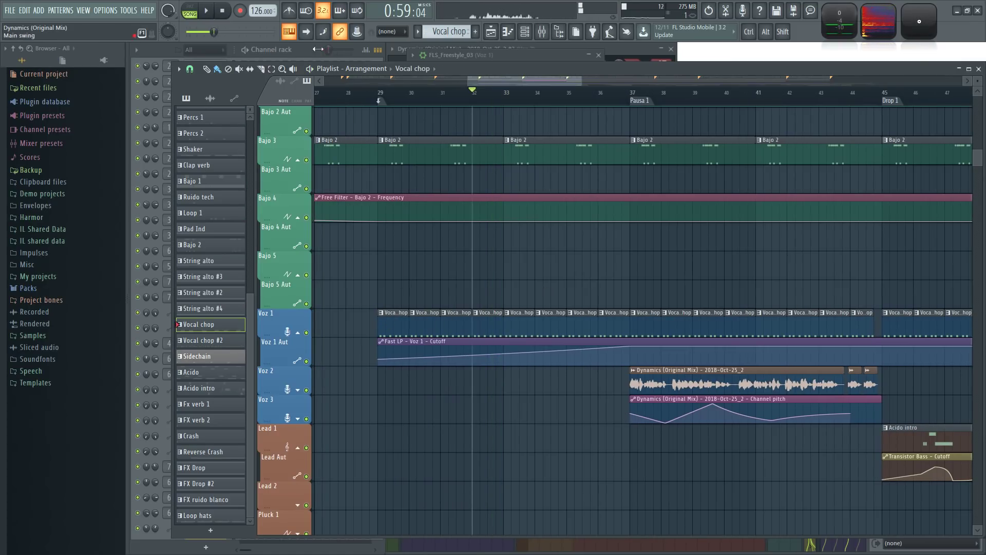
left_click(319, 50)
right_click(154, 357)
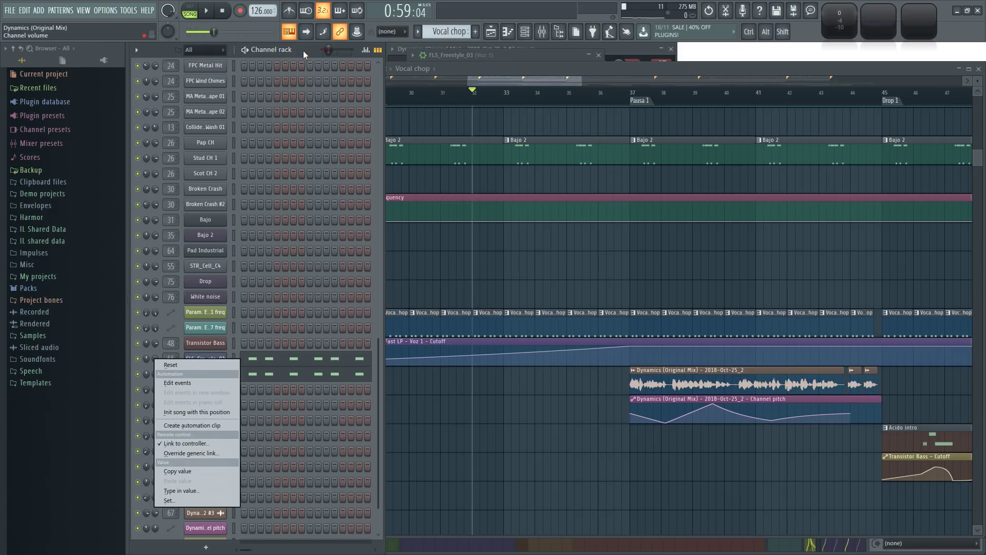
left_click(303, 51)
right_click(160, 378)
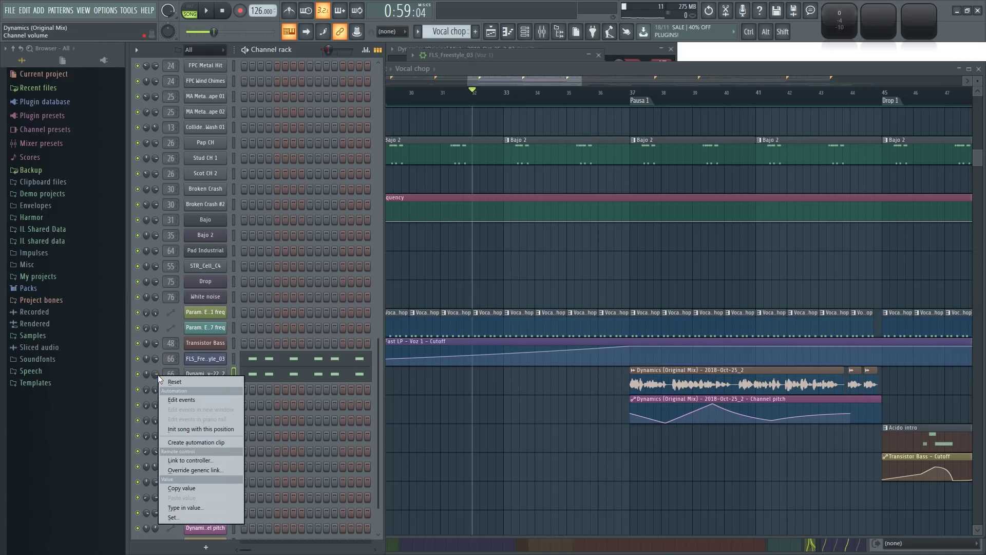
Step: Open the FLS_Freestyle_03 channel settings and examine its volume envelope, polyphony and cut group settings
left_click(197, 360)
left_click(215, 357)
left_click(442, 75)
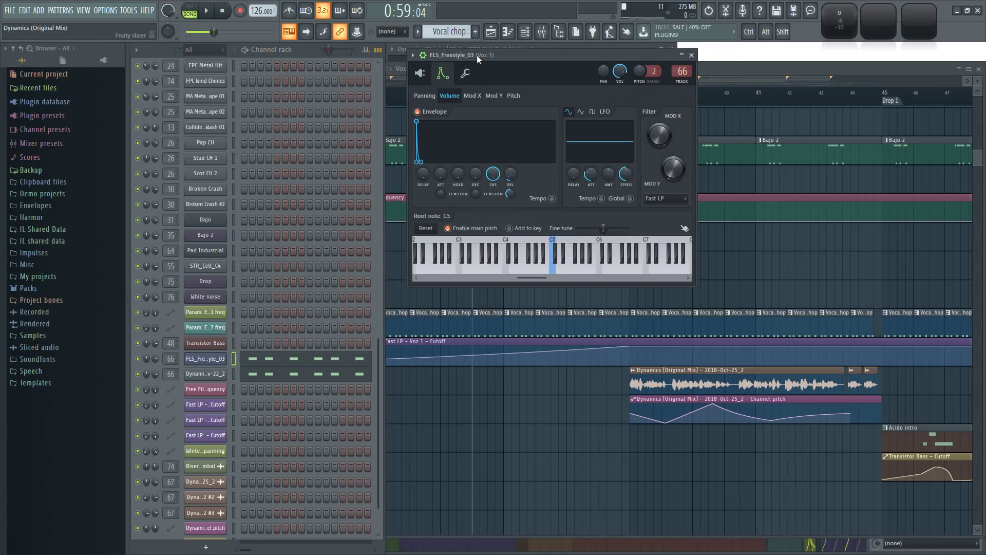
left_click_drag(480, 55, 461, 50)
left_click(445, 67)
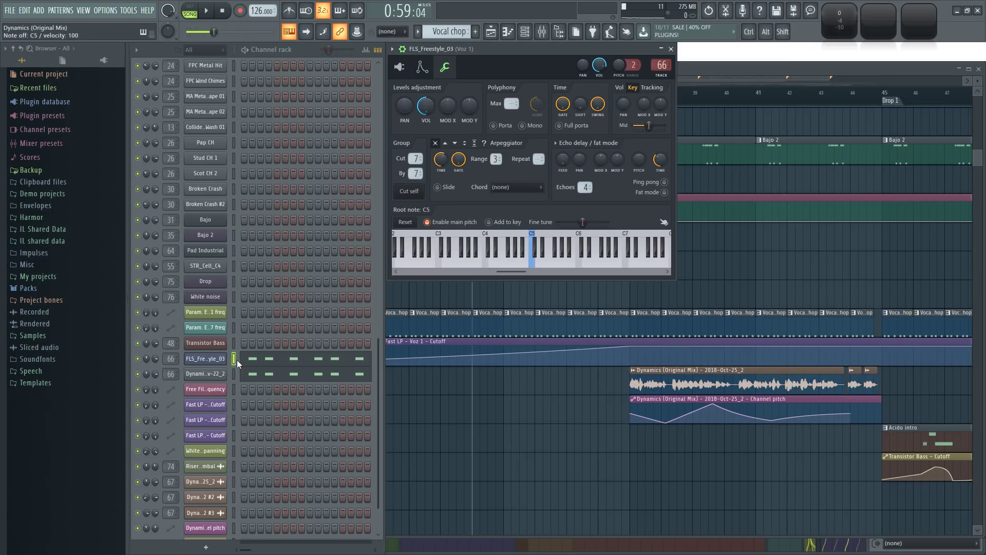
Step: Check which internal controller and mapping formula drive the FLS_Freestyle_03 channel volume
right_click(156, 359)
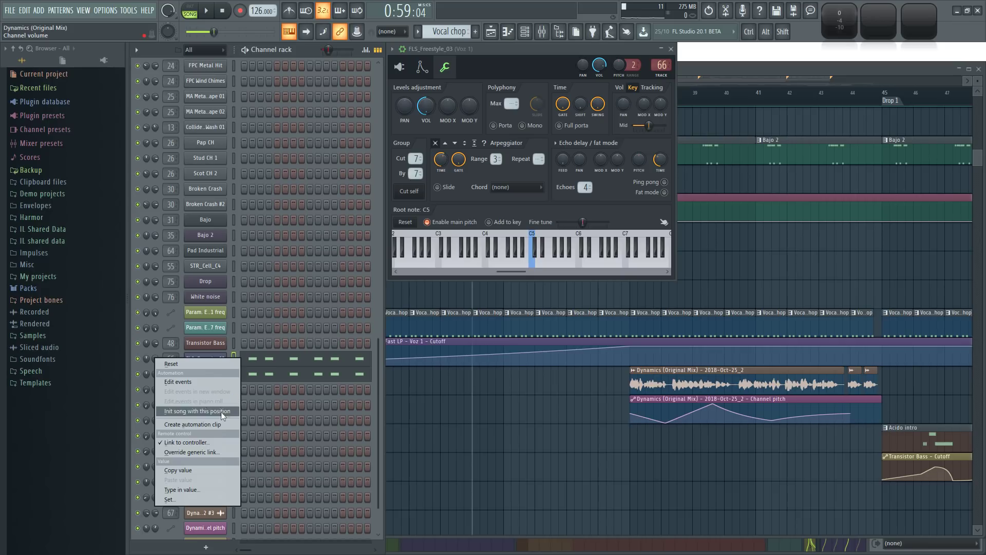
left_click(183, 452)
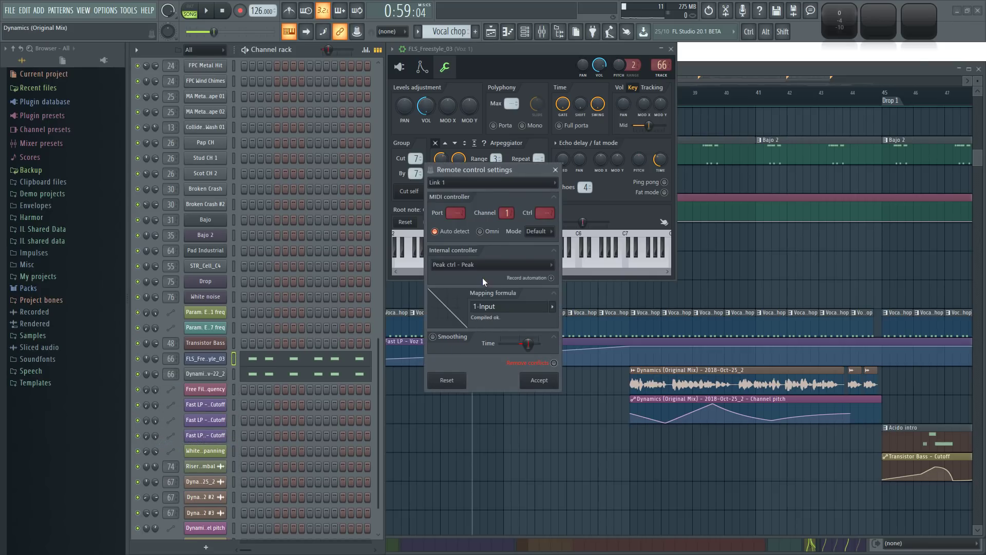
left_click(556, 169)
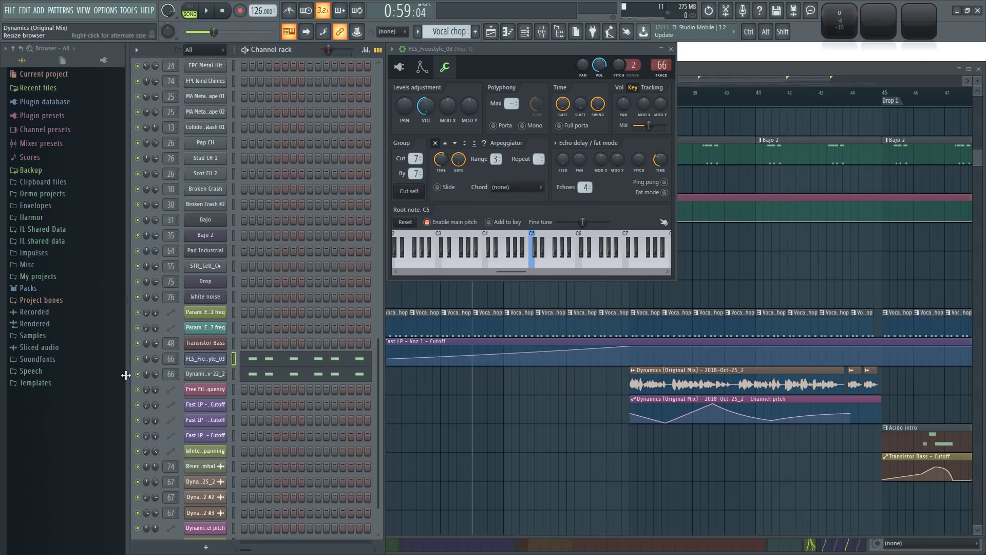
Step: Link the recorded sample channel's volume to Peak ctrl - Peak with the 1-Input mapping formula
right_click(152, 379)
left_click(196, 461)
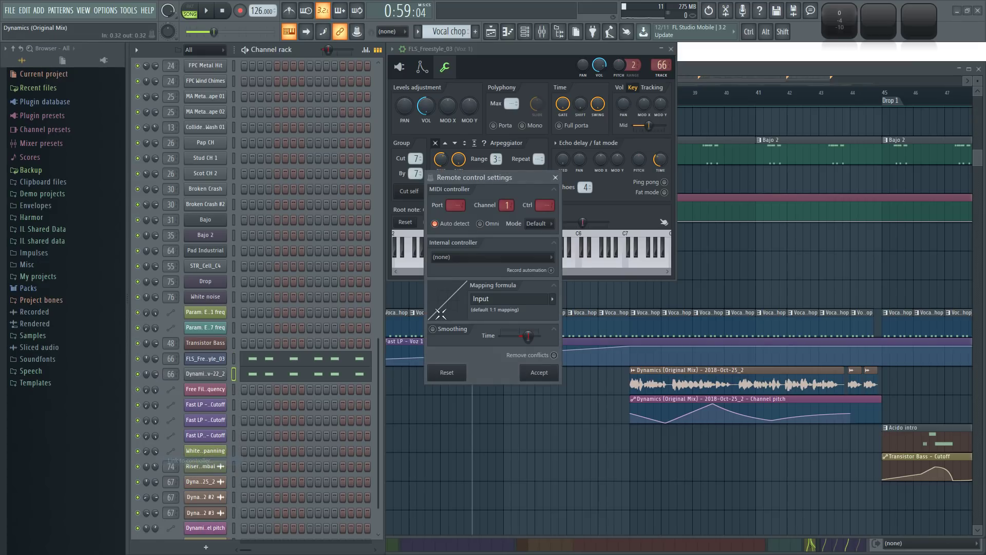
left_click(509, 257)
left_click(491, 306)
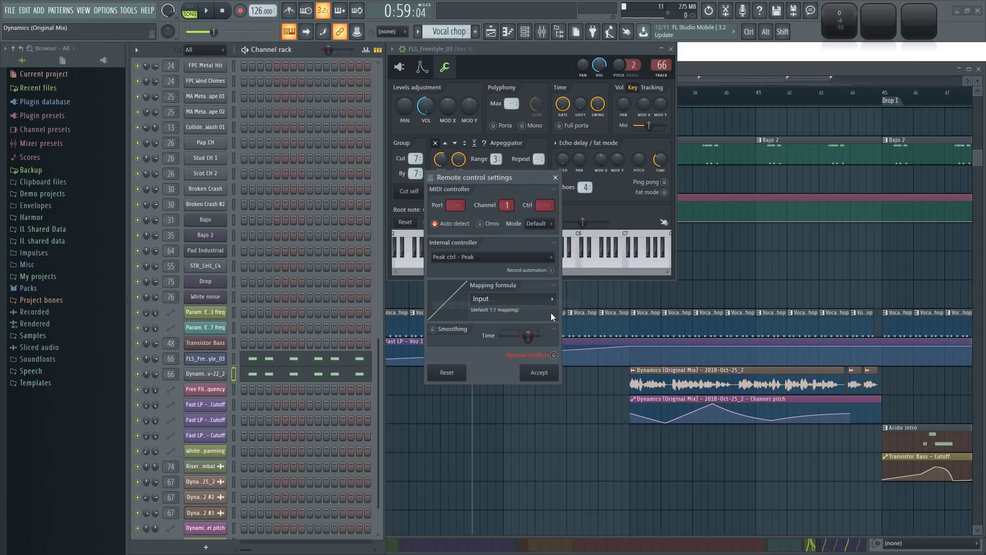
left_click(553, 299)
left_click(568, 331)
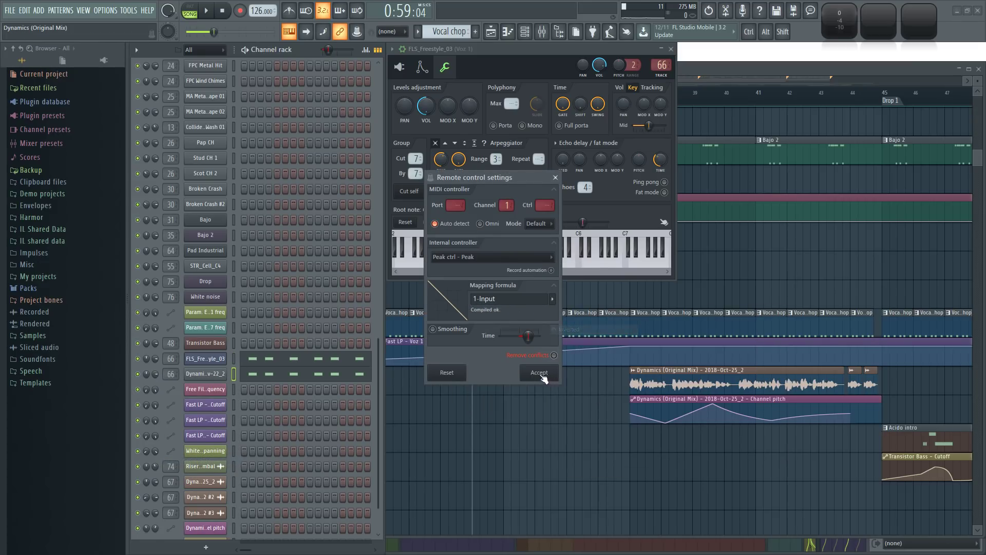
left_click(539, 373)
Step: Play the arrangement from bar 29 and check the two vocal channels in the channel rack
left_click(539, 451)
left_click(379, 98)
key("space")
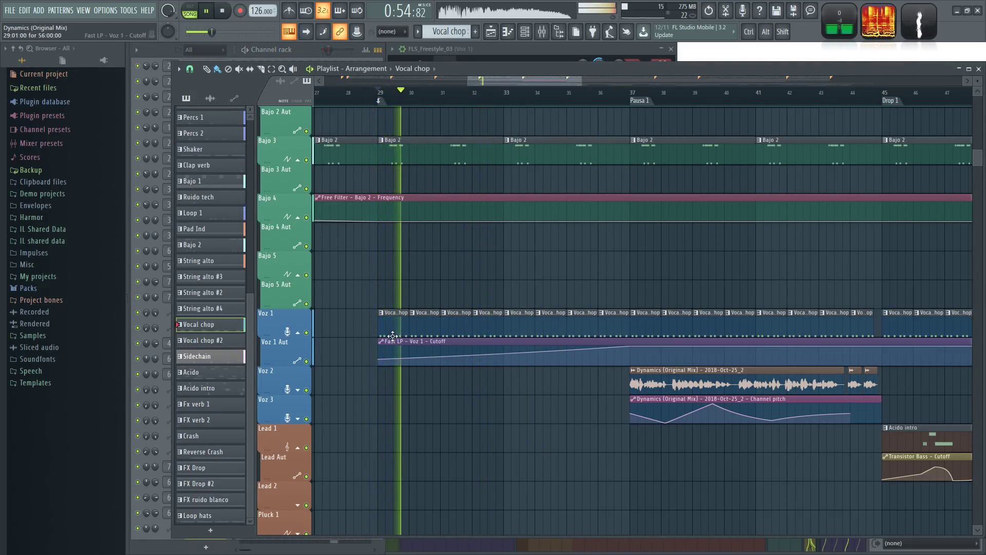
key("F6")
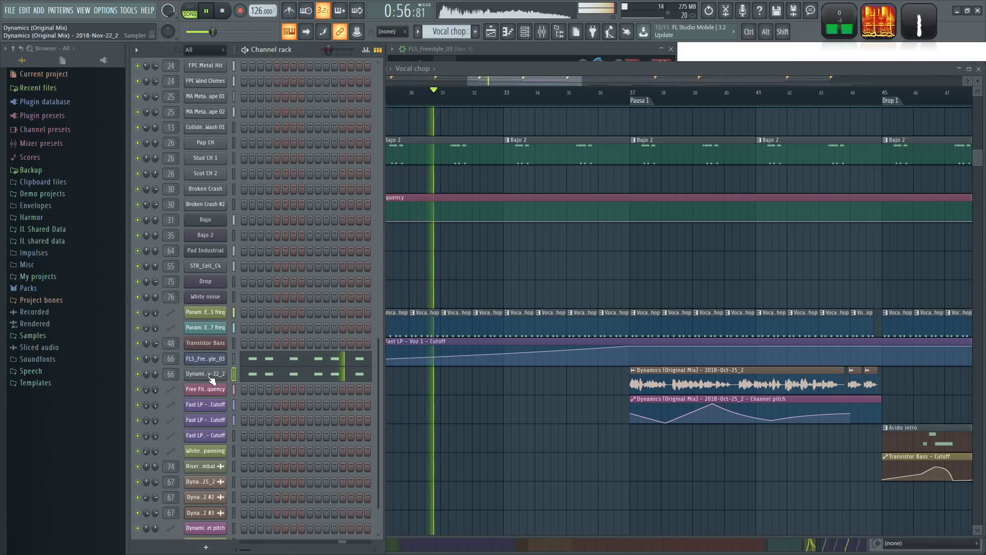
key("F5")
Step: Restart playback from bar 29 and lower the Voz 1 mixer track to about -6.2 dB
key("F9")
key("space")
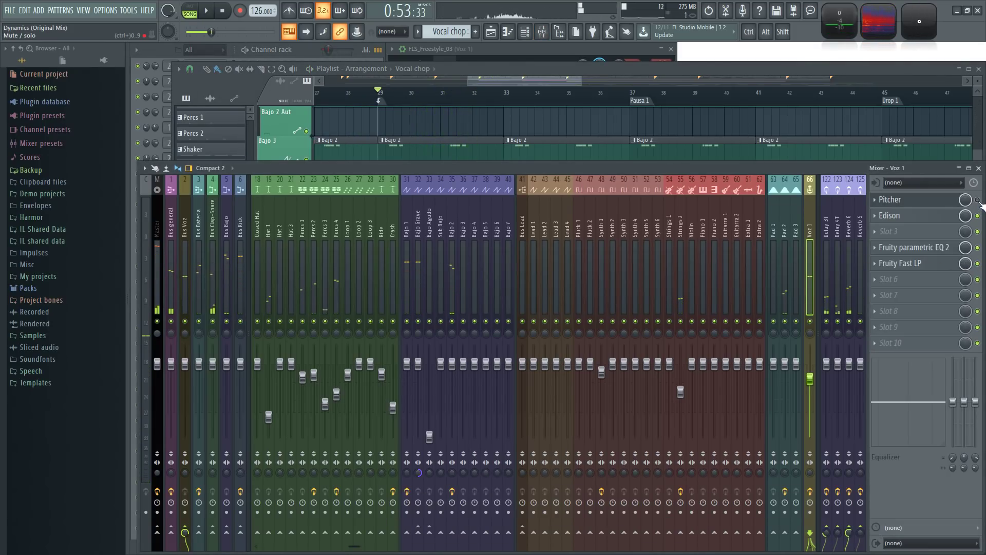
key("space")
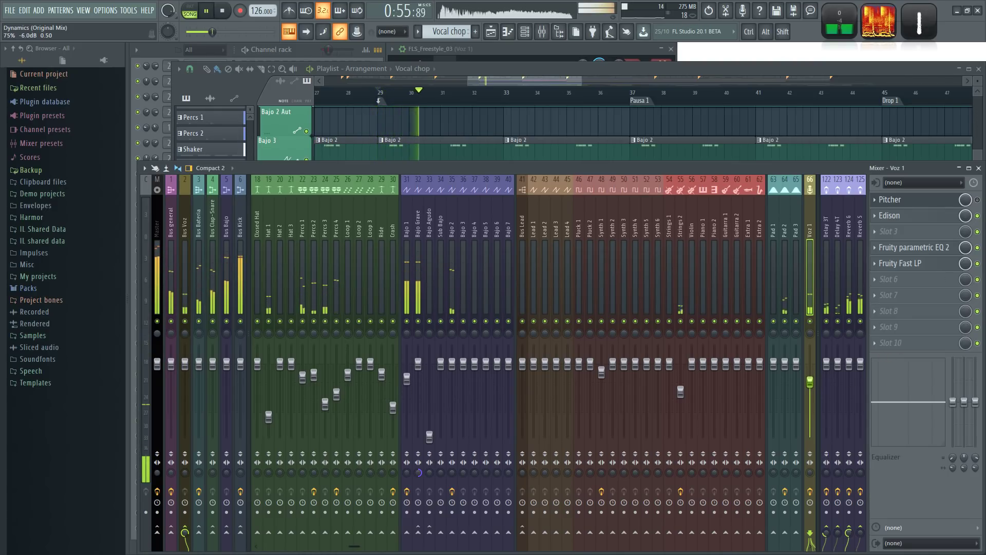
left_click_drag(810, 379, 814, 386)
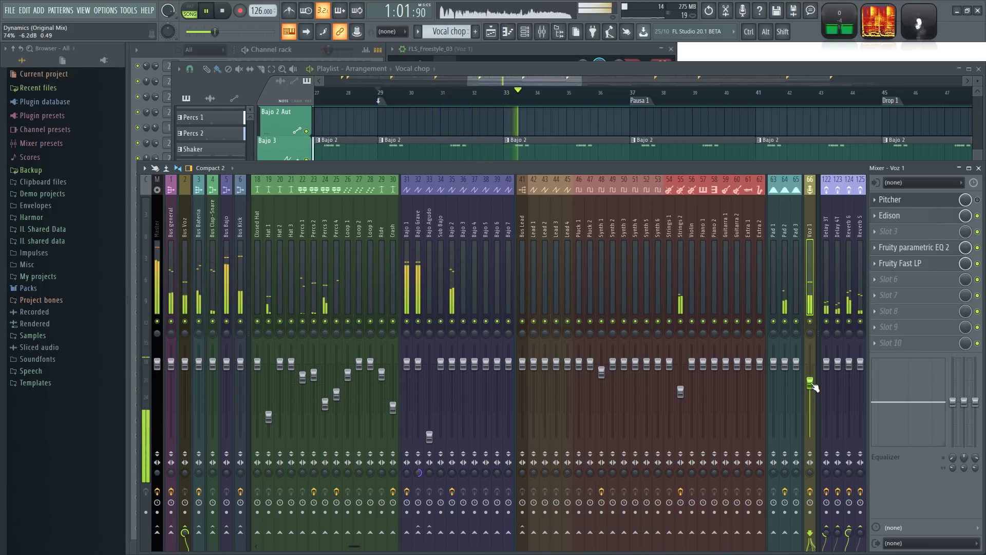
Step: Follow playback through Pausa 1 into Drop 1, checking the recorded sample's level on its mixer track
left_click_drag(547, 82, 557, 82)
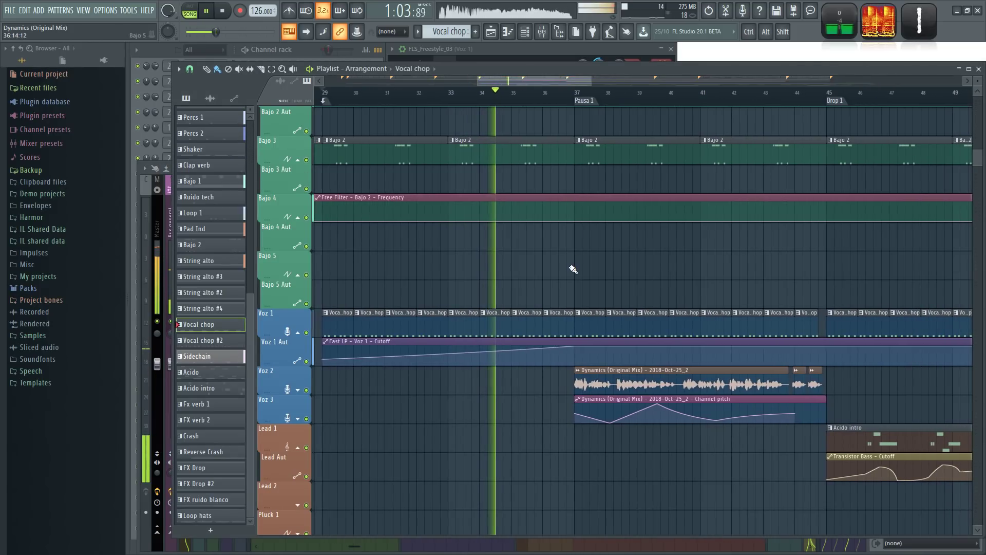
scroll(599, 273, "down", 3)
scroll(647, 276, "up", 2)
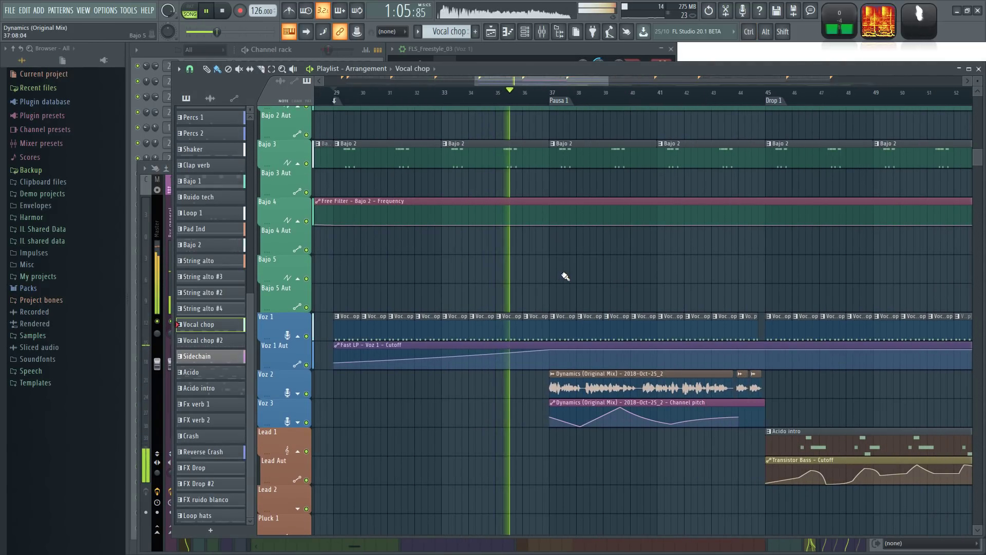
left_click_drag(621, 278, 565, 285)
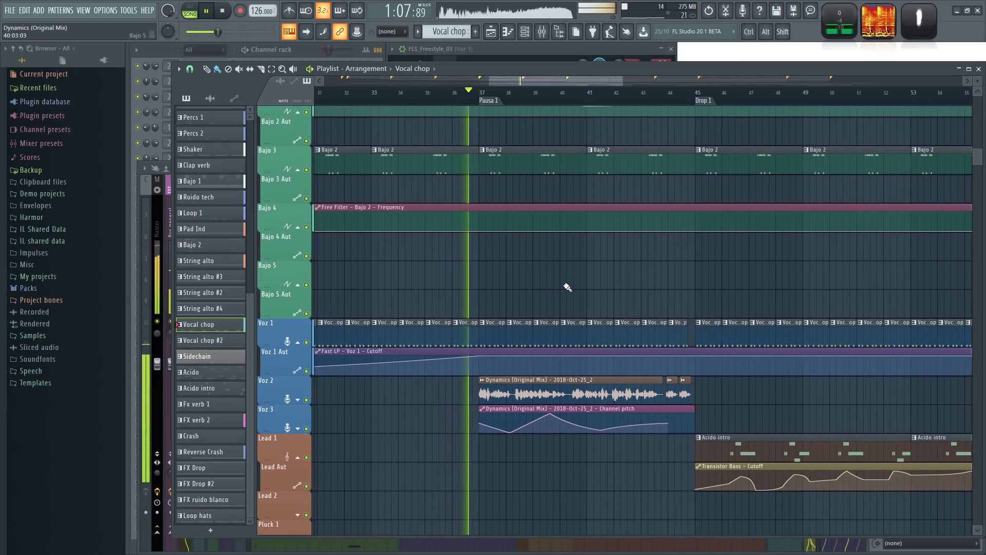
left_click(317, 51)
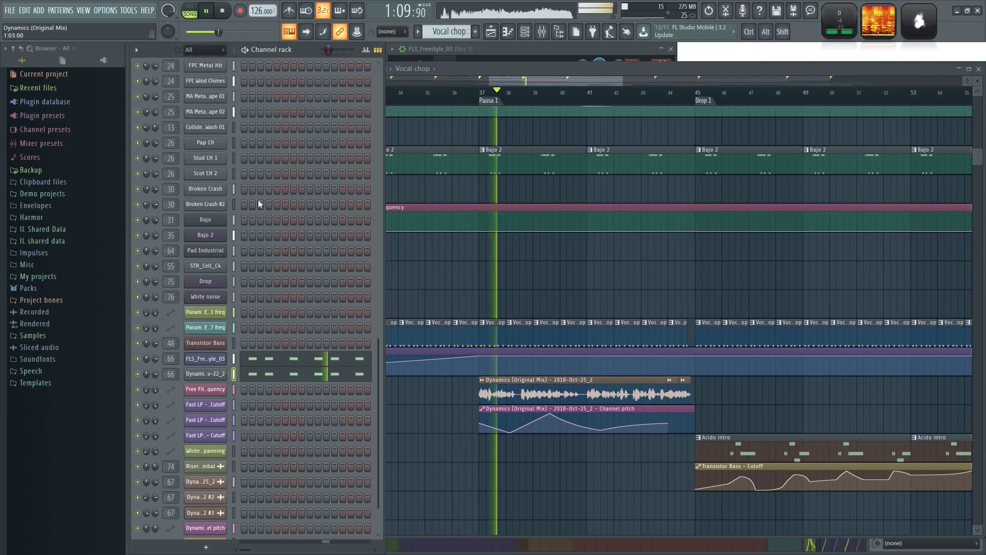
double_click(172, 375)
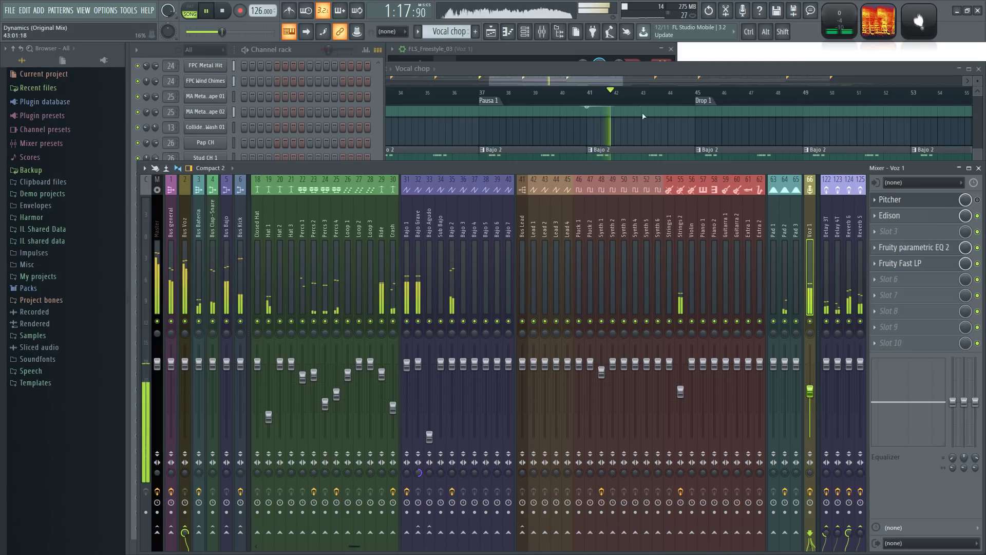
left_click(608, 70)
scroll(604, 276, "up", 5)
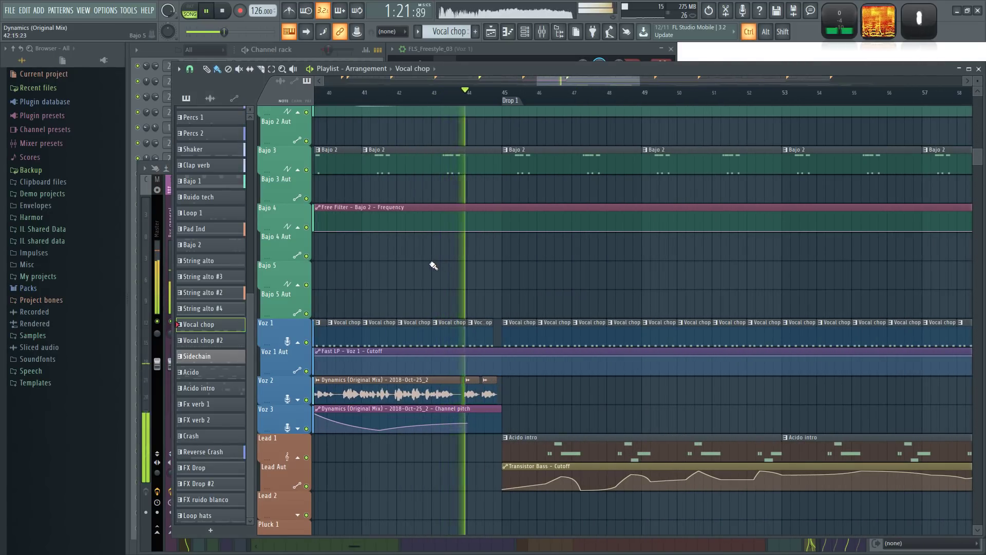
scroll(439, 268, "down", 2)
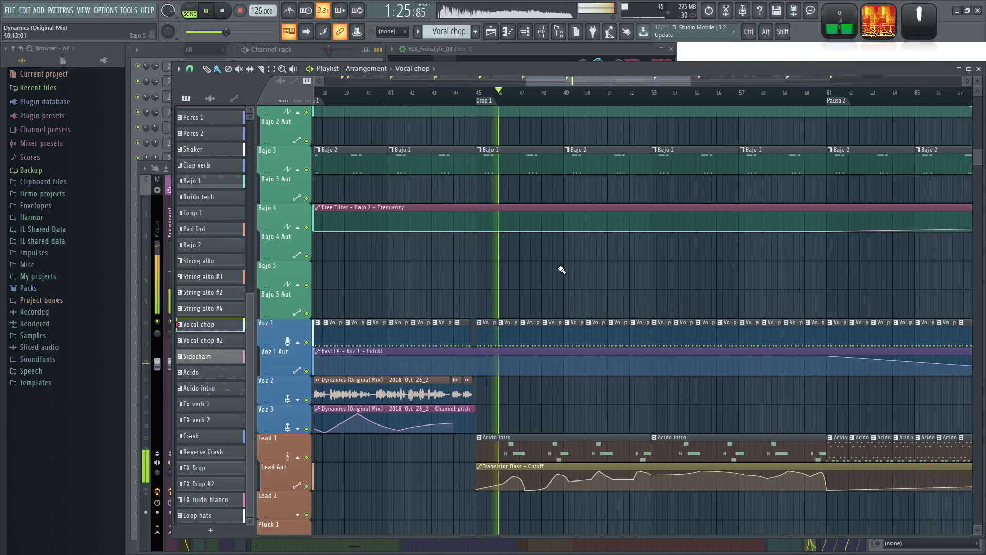
Step: Lower the Voz 1 mixer fader slightly further during Drop 1 and stop playback
key("F9")
left_click_drag(811, 392, 810, 397)
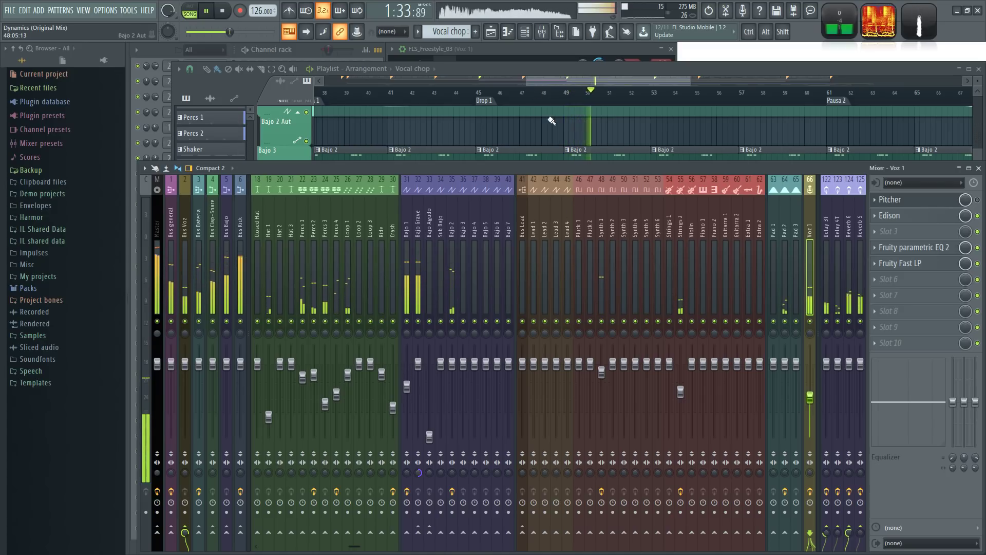
key("F9")
key("space")
Step: Play the arrangement from just before the Speech marker and listen to the vocal chop there
scroll(642, 407, "down", 3, "ctrl")
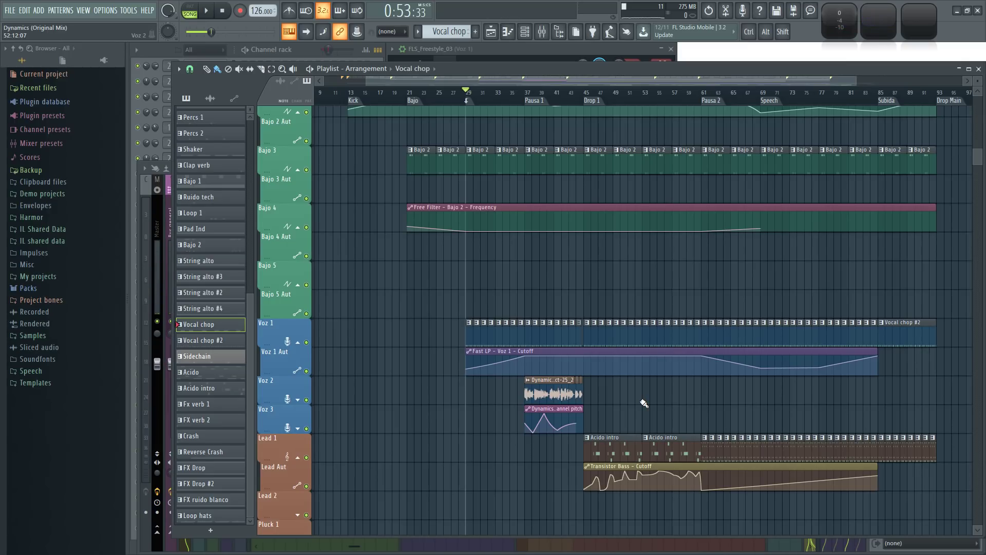
left_click(758, 96)
left_click_drag(763, 81, 785, 81)
key("space")
scroll(836, 288, "up", 3, "ctrl")
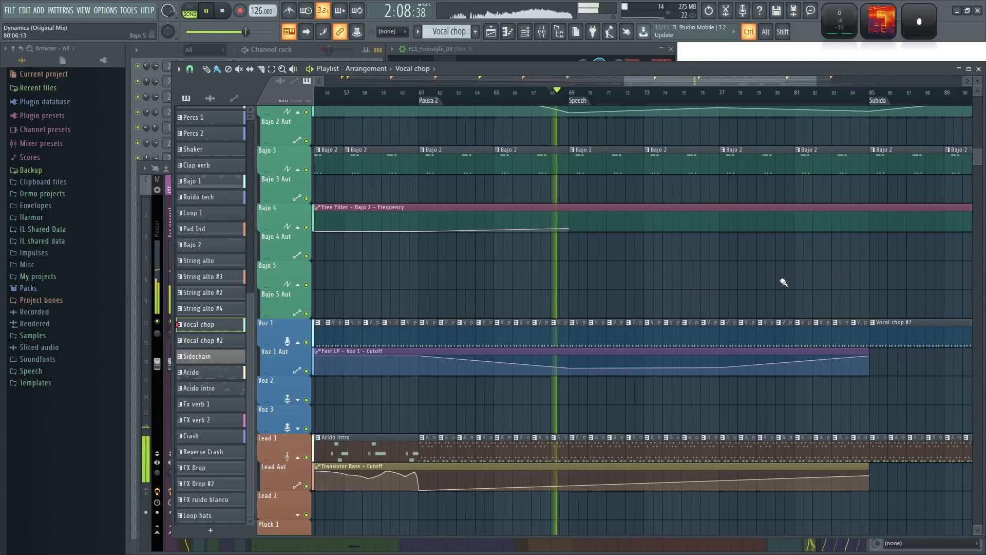
scroll(781, 279, "up", 2, "ctrl")
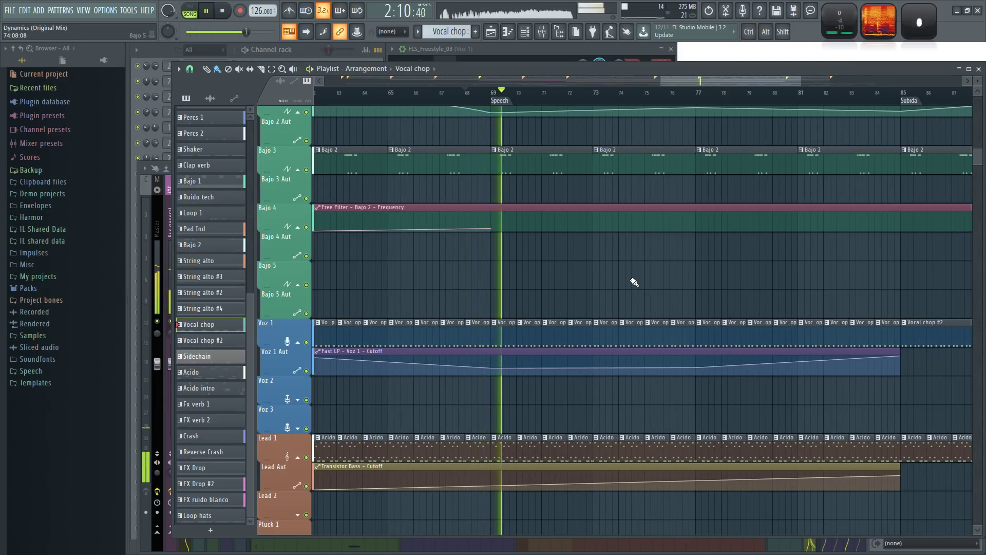
left_click_drag(711, 282, 684, 282)
Step: Jump playback ahead to the Subida marker and listen to the Vocal chop #2 section leading to Drop Main
left_click(779, 93)
left_click_drag(824, 276, 618, 301)
left_click(828, 95)
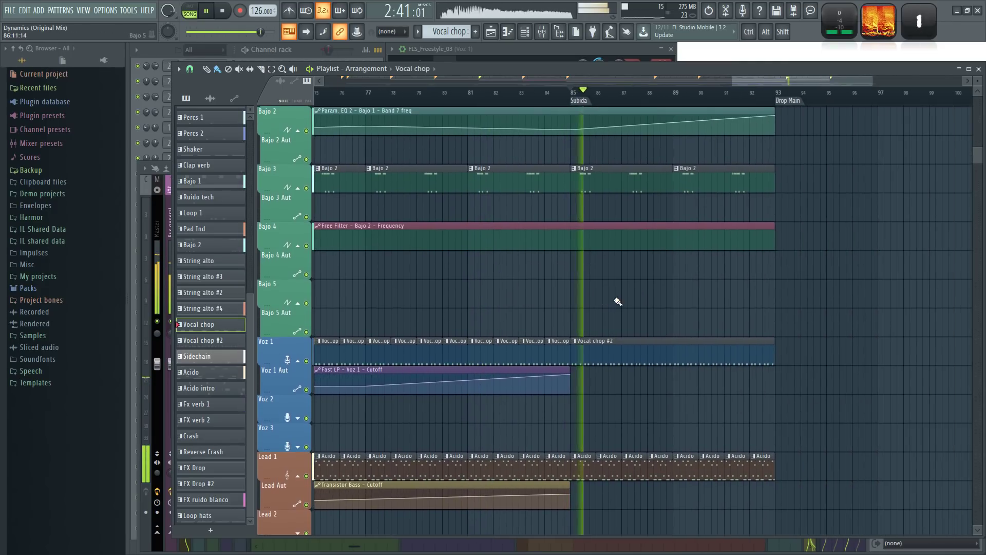
scroll(627, 297, "down", 3, "ctrl")
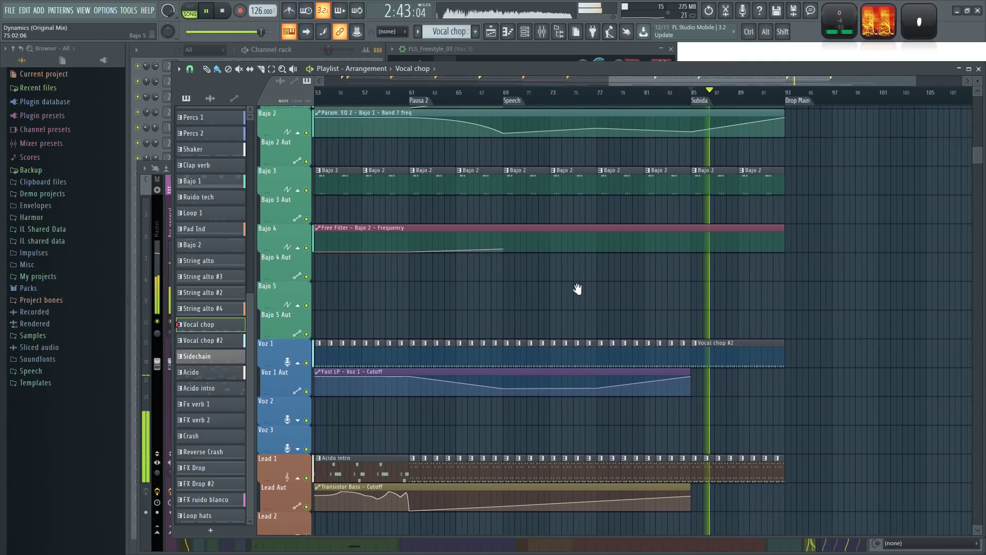
scroll(545, 302, "up", 3, "ctrl")
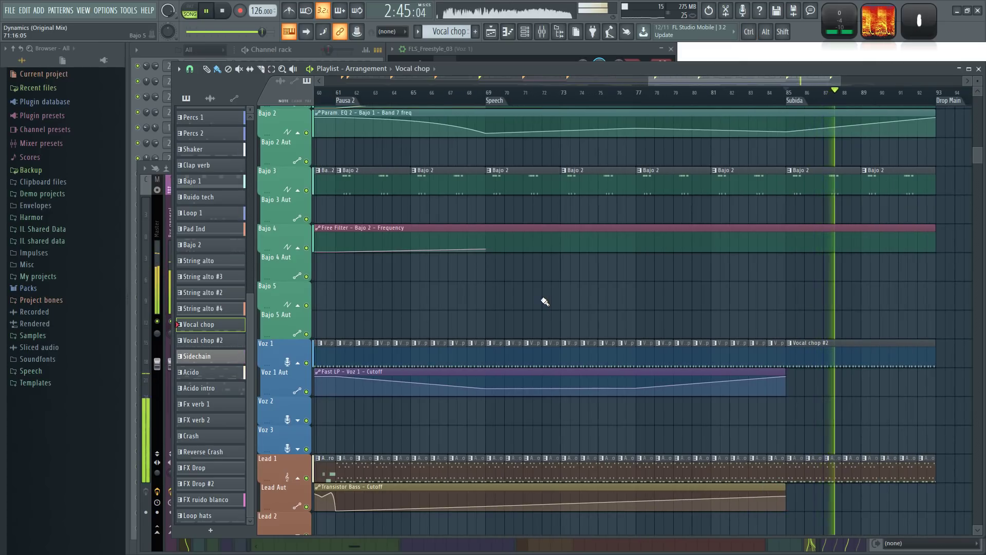
left_click_drag(711, 291, 568, 286)
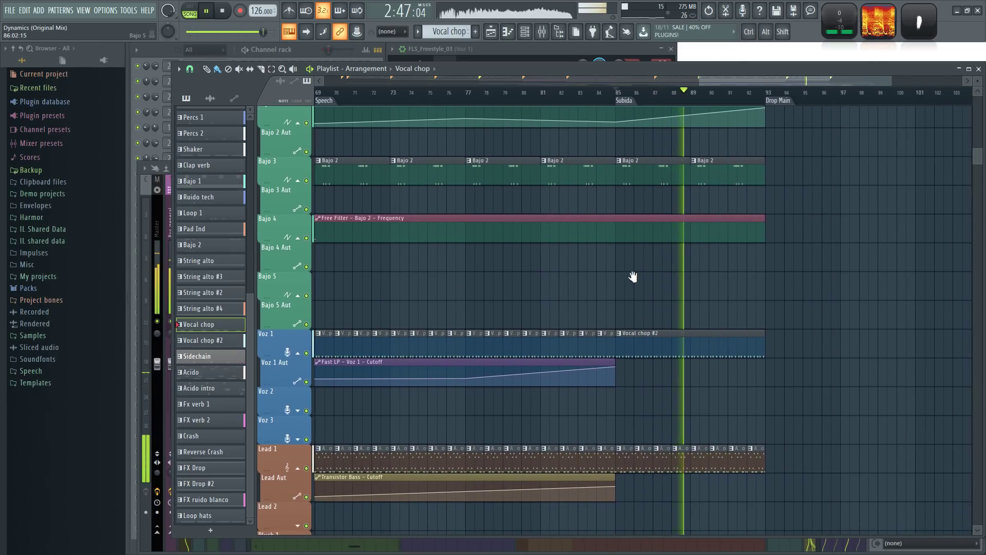
left_click_drag(635, 277, 573, 283)
scroll(525, 312, "up", 4)
scroll(554, 392, "up", 4)
scroll(555, 392, "down", 8)
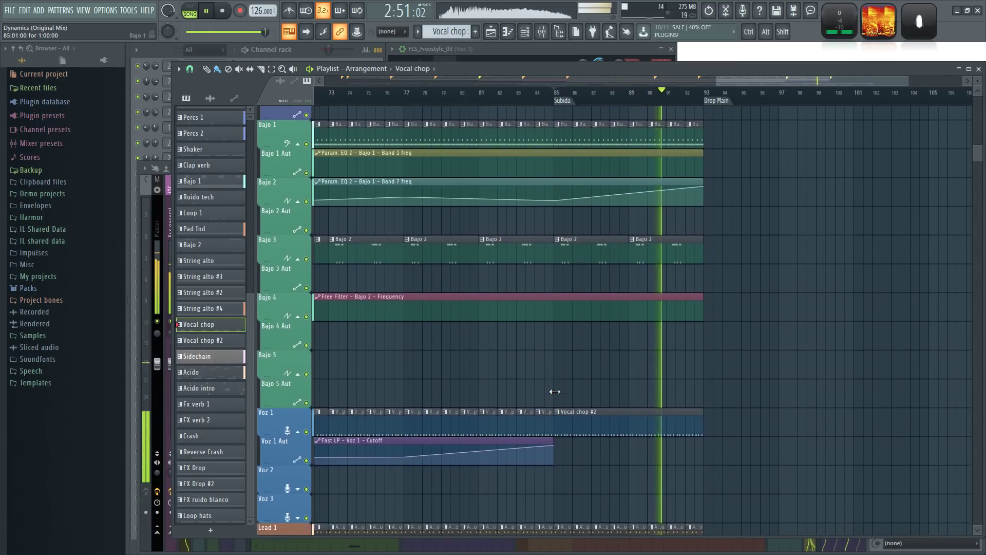
Step: Play the arrangement briefly from the Drop 1 marker and stop playback
scroll(555, 391, "down", 3)
scroll(764, 251, "down", 4)
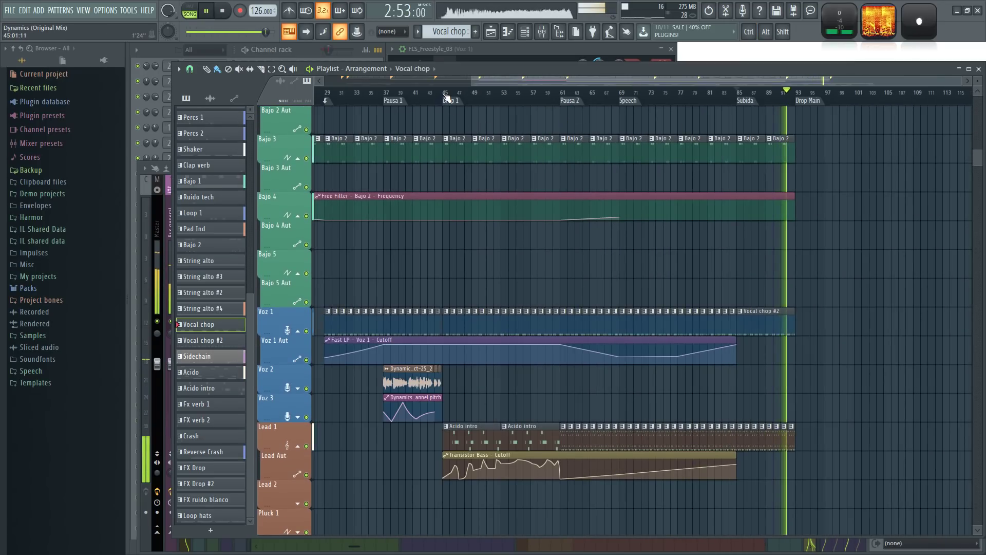
left_click(445, 95)
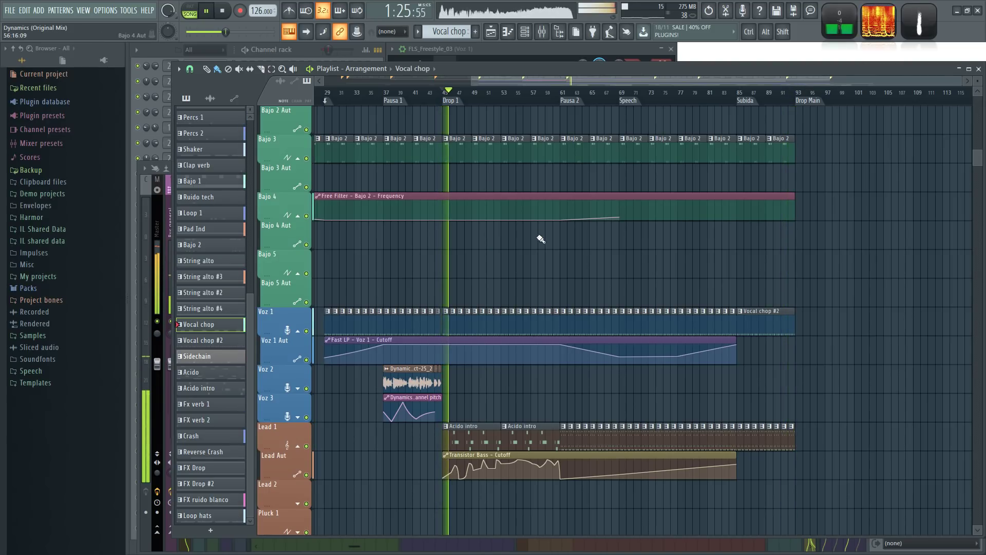
scroll(670, 265, "up", 3, "ctrl")
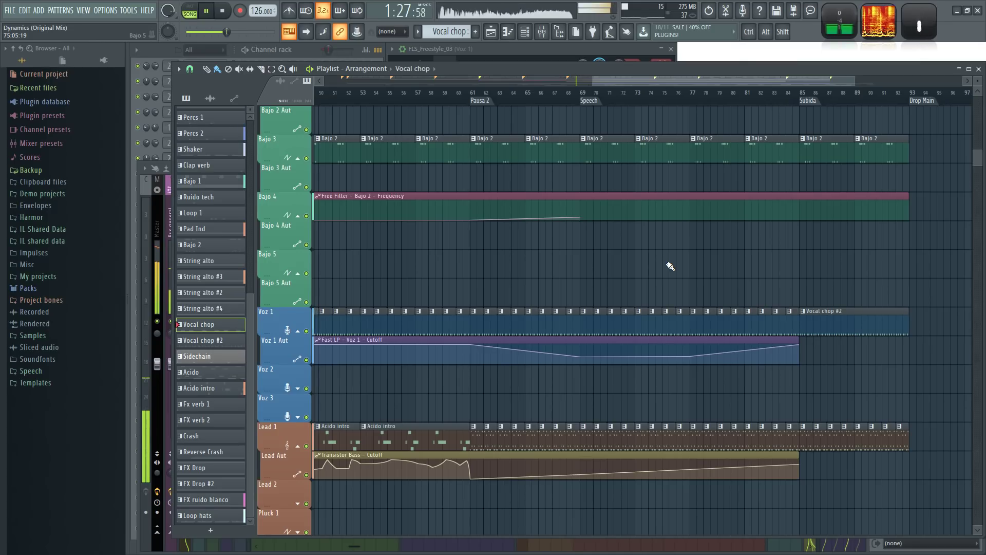
key("space")
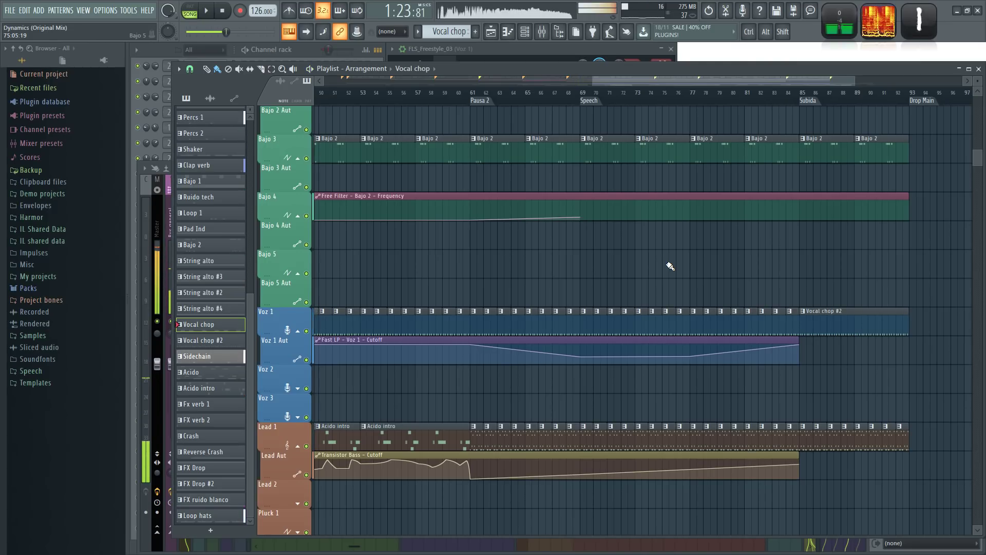
Step: Listen to the vocal chop shortly before Subida, place the playhead at the Subida marker and stop playback
scroll(775, 257, "up", 3, "ctrl")
left_click(718, 100)
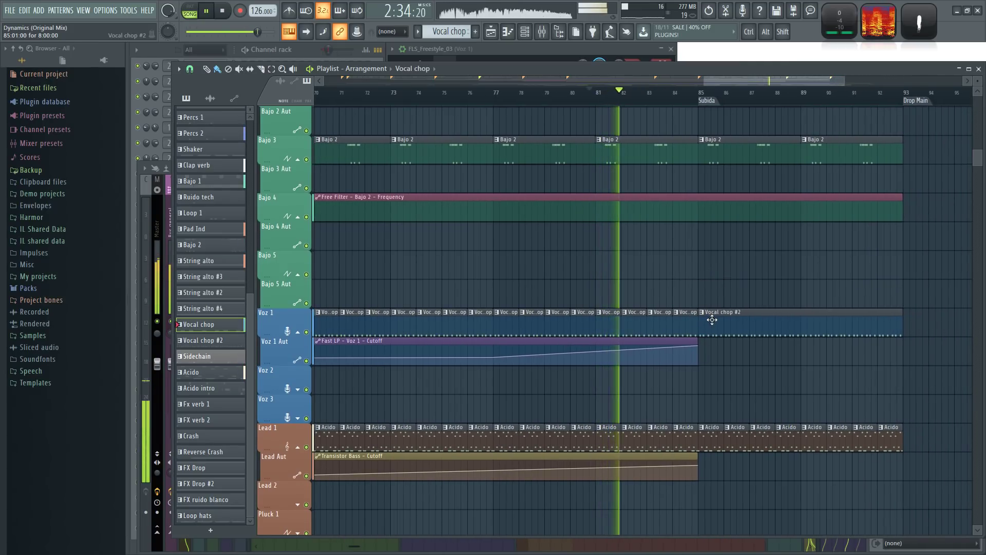
left_click(699, 94)
key("space")
Step: In Vocal chop #2, ramp the recorded sample's note fine pitch upward from about -1190 cents to zero across all notes
left_click(728, 332)
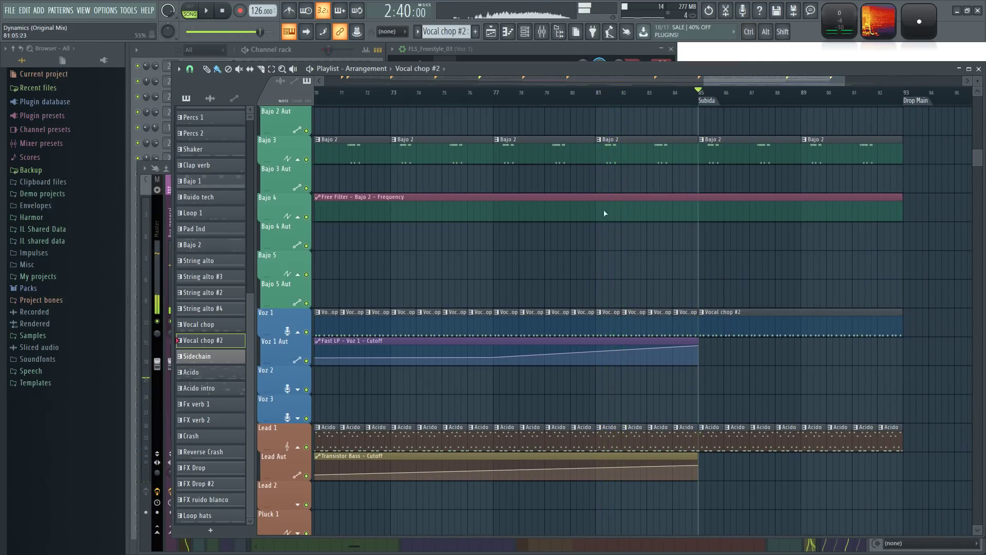
left_click(190, 10)
key("space")
left_click(305, 49)
key("space")
double_click(264, 374)
left_click_drag(729, 304, 214, 205)
left_click(196, 446)
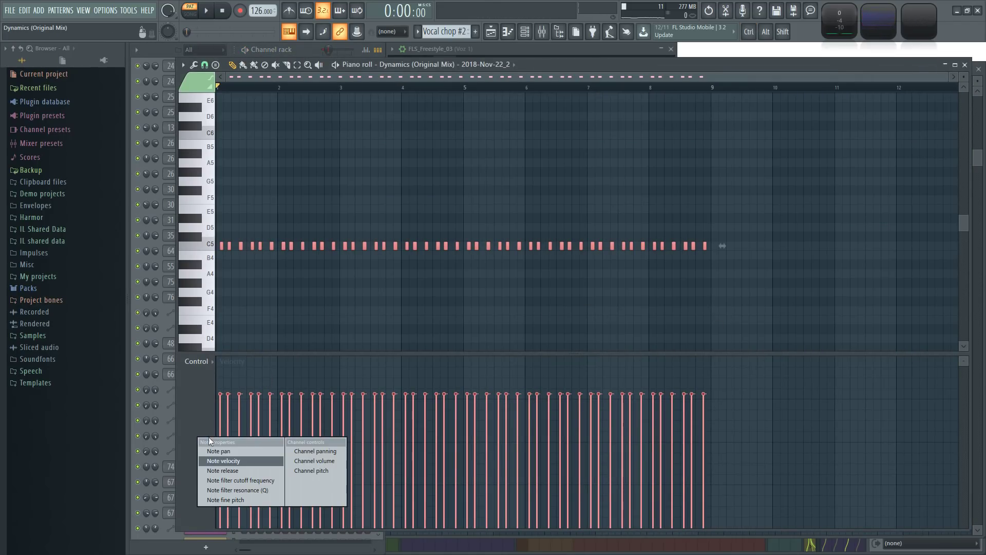
left_click(232, 500)
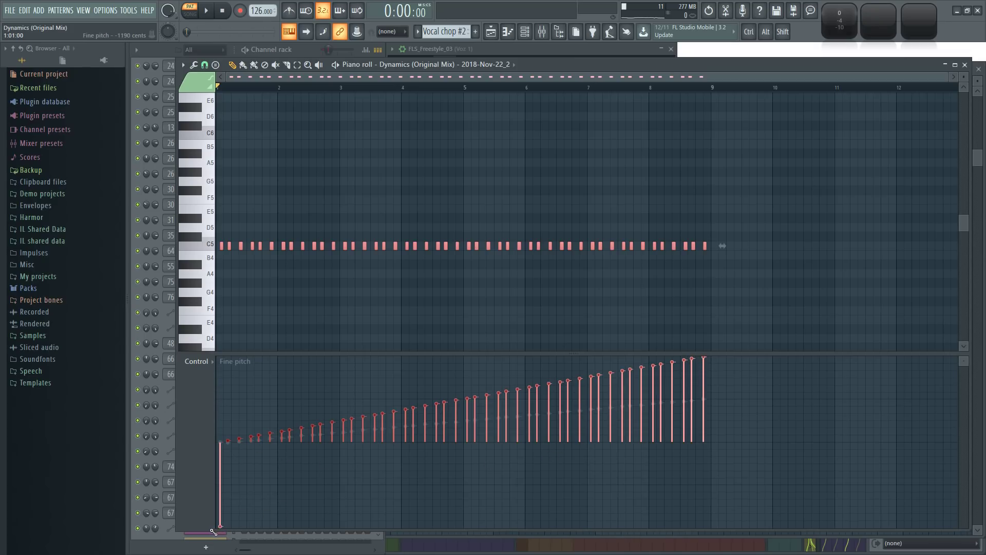
mouse_move(243, 530)
left_mouse_down()
mouse_move(679, 388)
mouse_move(713, 443)
left_mouse_up()
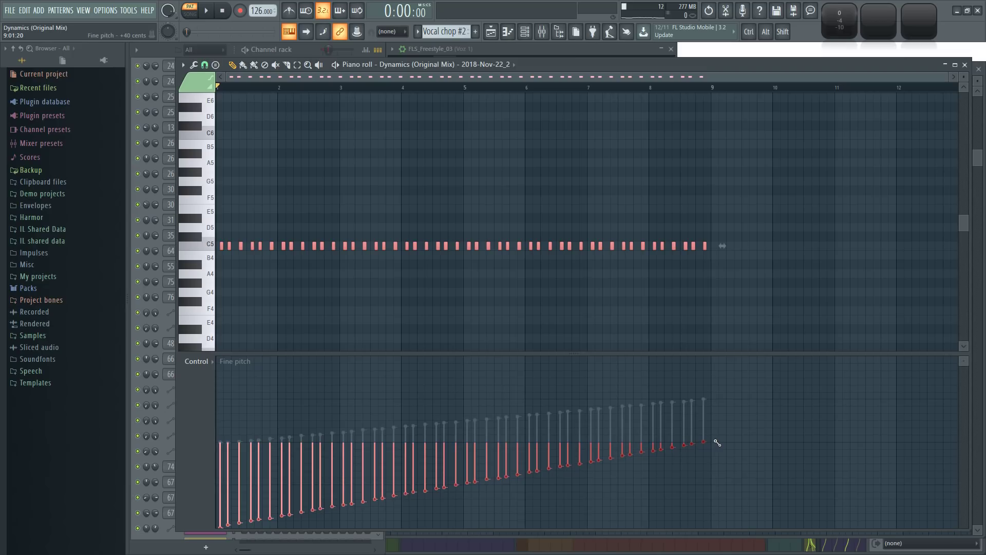
Step: Play the Vocal chop #2 pattern alone to hear its rising pitch, return to the playlist and stop playback
key("space")
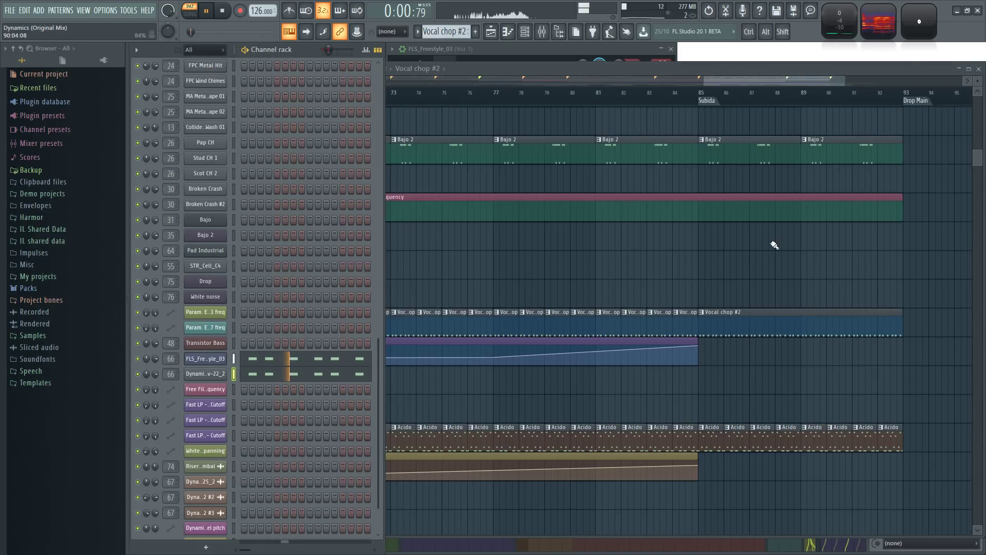
right_click(749, 272)
left_click_drag(622, 273, 801, 256)
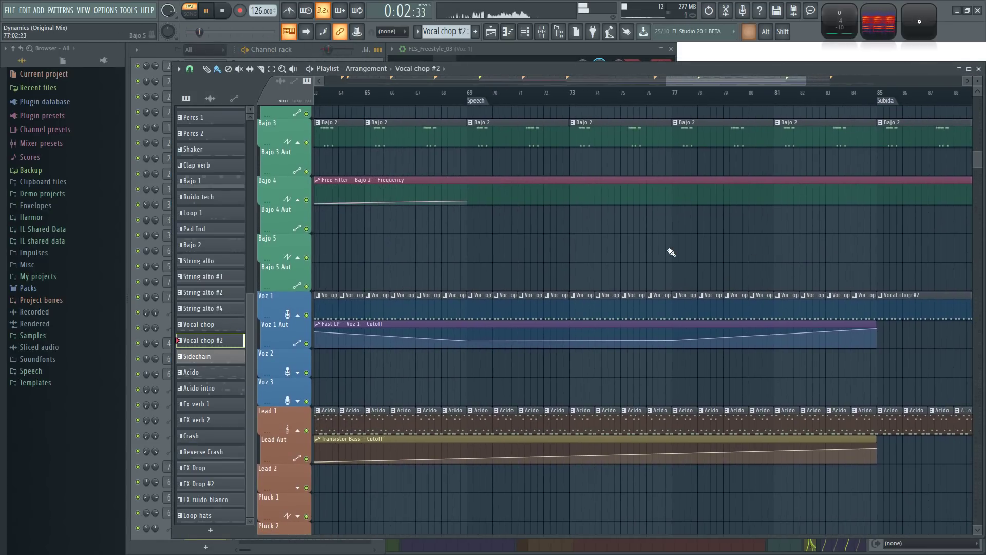
scroll(665, 250, "down", 2)
scroll(701, 252, "up", 1)
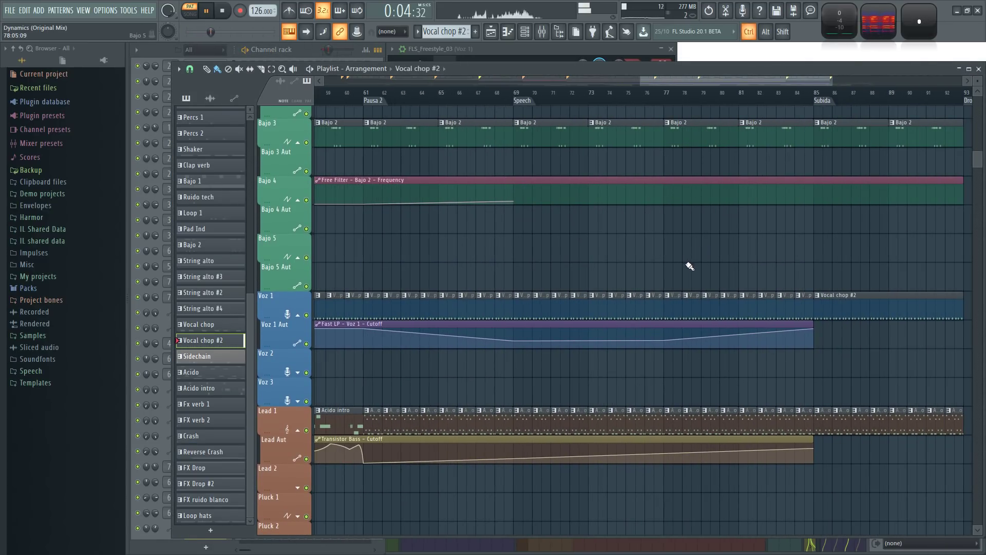
scroll(709, 268, "up", 1)
left_click_drag(722, 268, 745, 267)
key("space")
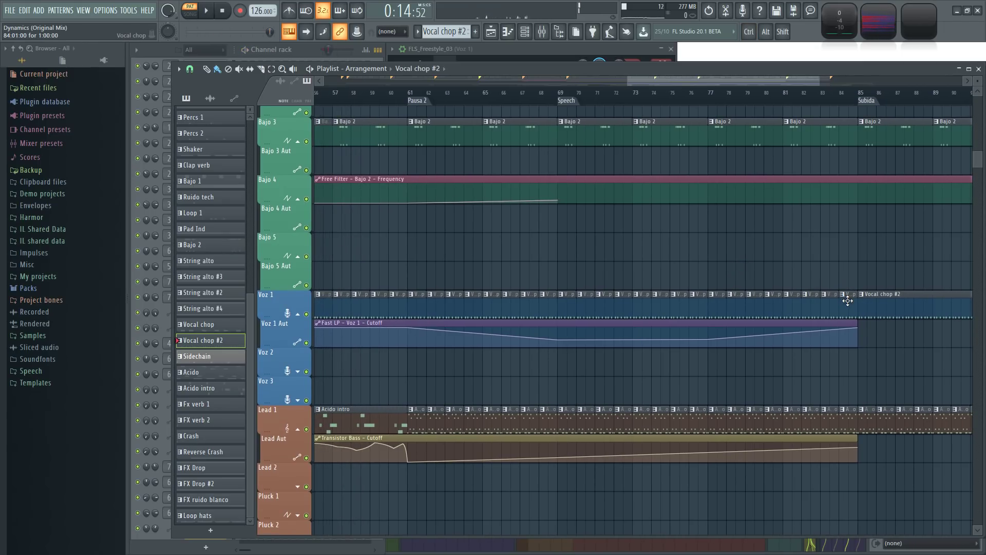
Step: Replace the Voz 1 vocal chops from bar 77 to Subida with a Vocal chop #2 clip made unique
right_click(848, 301)
left_click(720, 273)
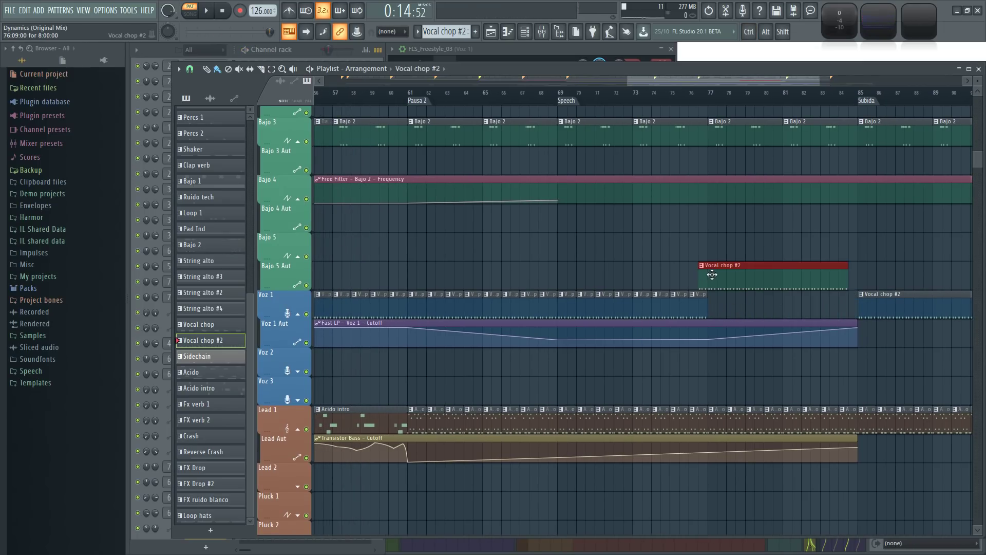
left_click(711, 267)
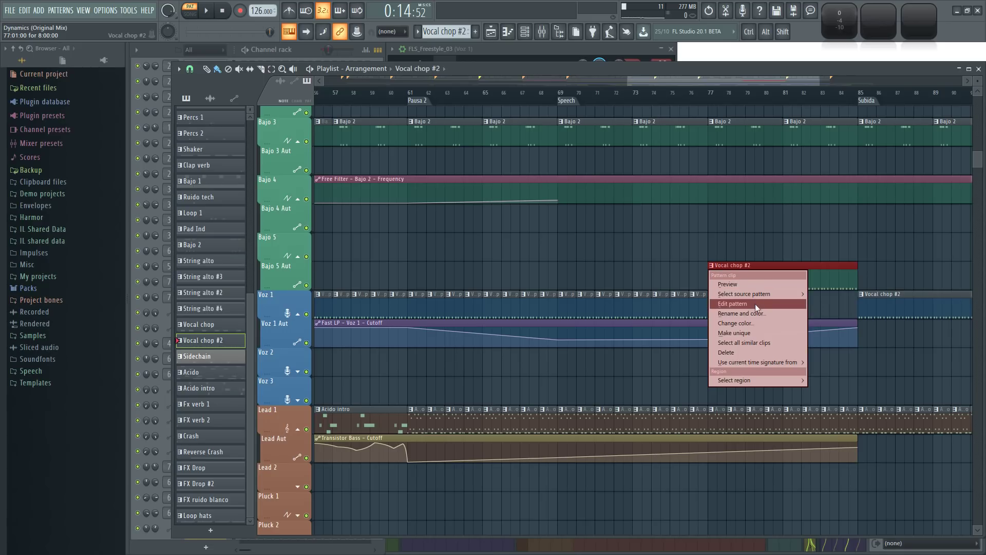
left_click(740, 333)
left_click_drag(742, 275, 227, 214)
Step: Open the FLS_Freestyle_03 notes of Vocal chop #3 in the piano roll and display their fine pitch
double_click(742, 305)
right_click(204, 413)
left_click(247, 474)
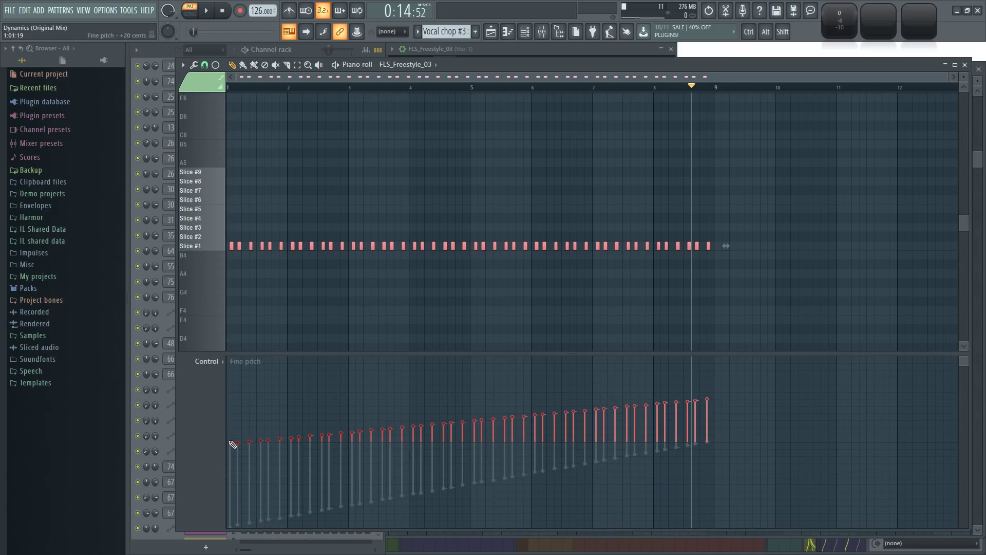
left_click(311, 53)
Step: In Vocal chop #3, ramp the recorded sample's note fine pitch downward from zero to its minimum across all notes
right_click(234, 372)
left_click(216, 373)
key("ctrl+a")
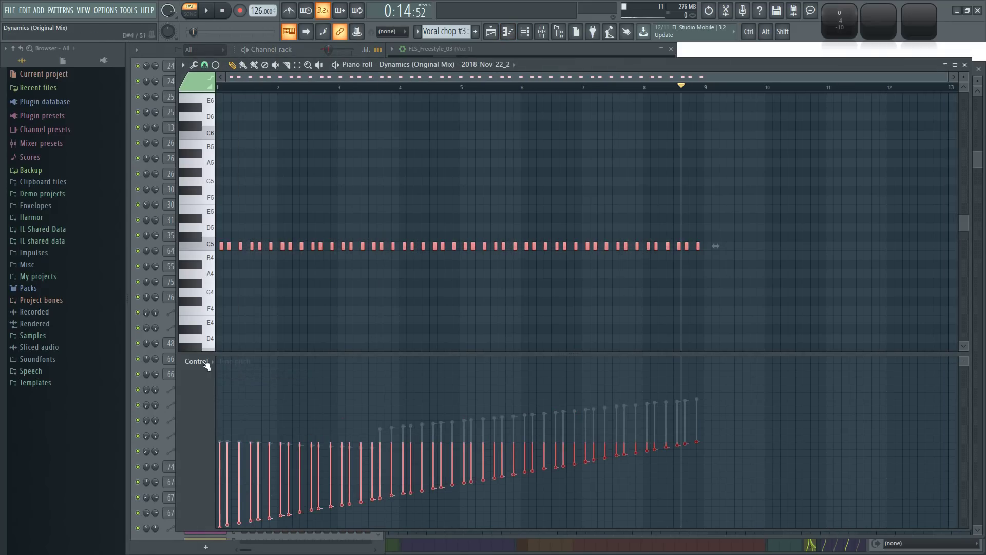
mouse_move(222, 445)
left_mouse_down()
mouse_move(700, 523)
mouse_move(706, 546)
left_mouse_up()
Step: Play the Vocal chop #3 pattern alone to hear its descending pitch, return to the playlist and stop playback
key("space")
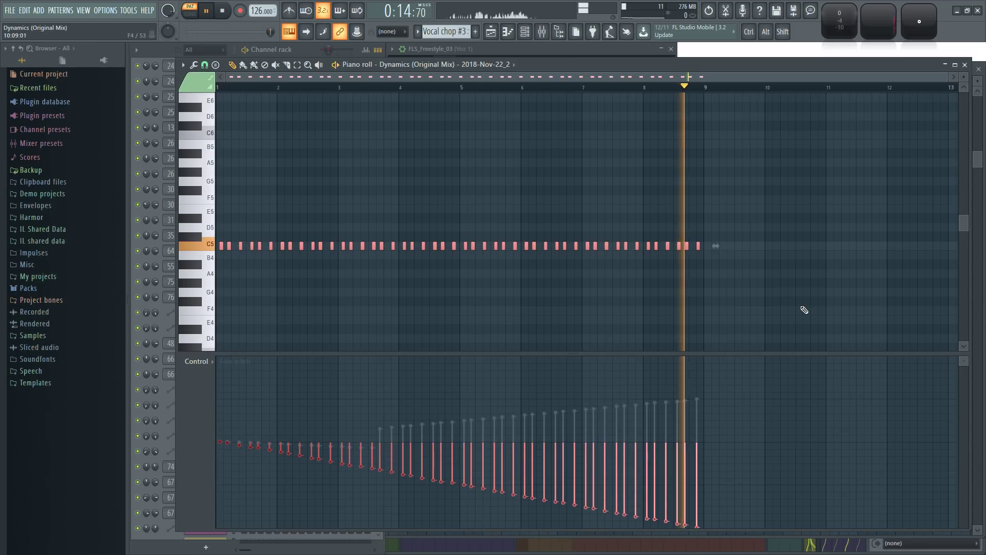
left_click(526, 50)
left_click(400, 68)
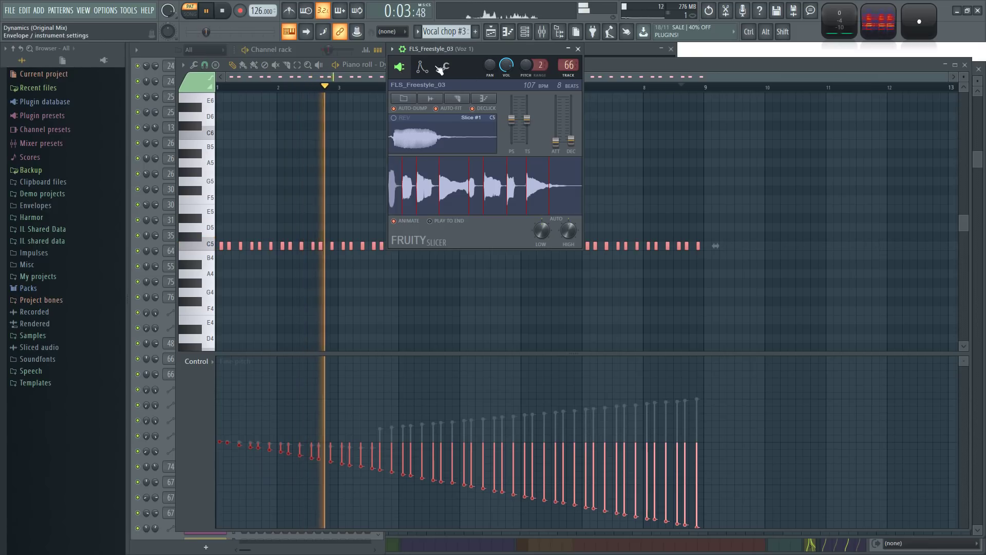
key("F5")
right_click(752, 250)
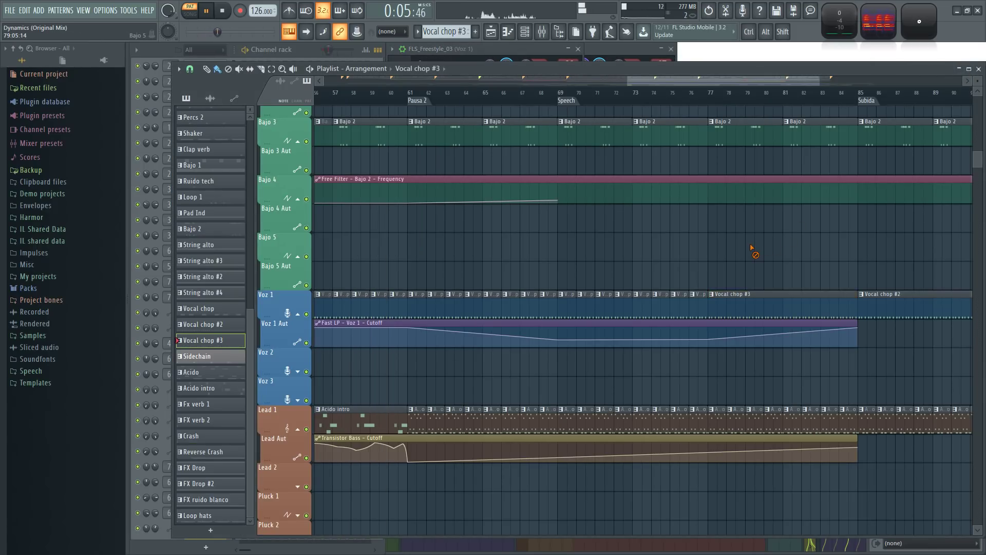
scroll(764, 251, "down", 2)
left_click_drag(807, 250, 711, 259)
key("space")
Step: Play the arrangement from about bar 75 and extend the Fast LP - Voz 1 - Cutoff automation to the Drop Main marker
left_click(610, 99)
key("space")
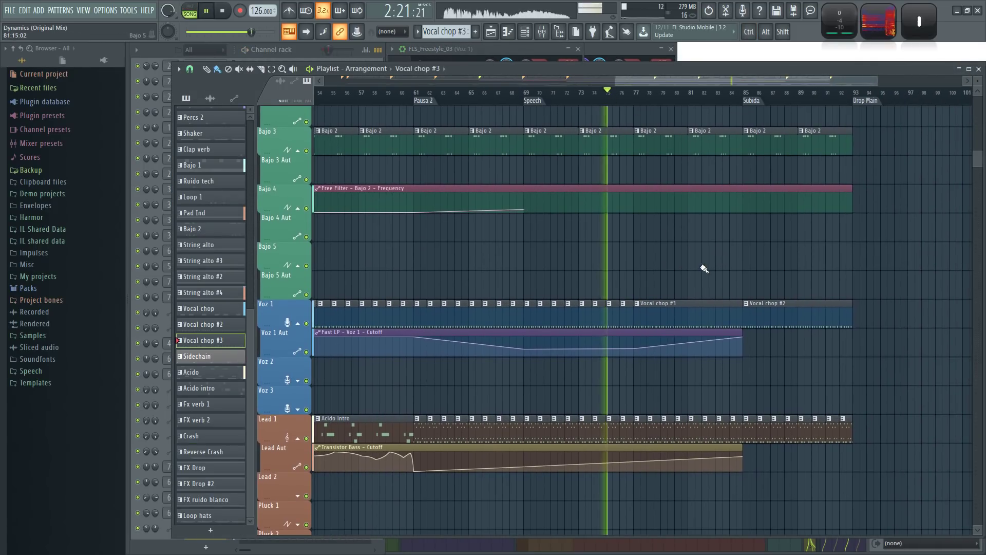
scroll(704, 268, "up", 2)
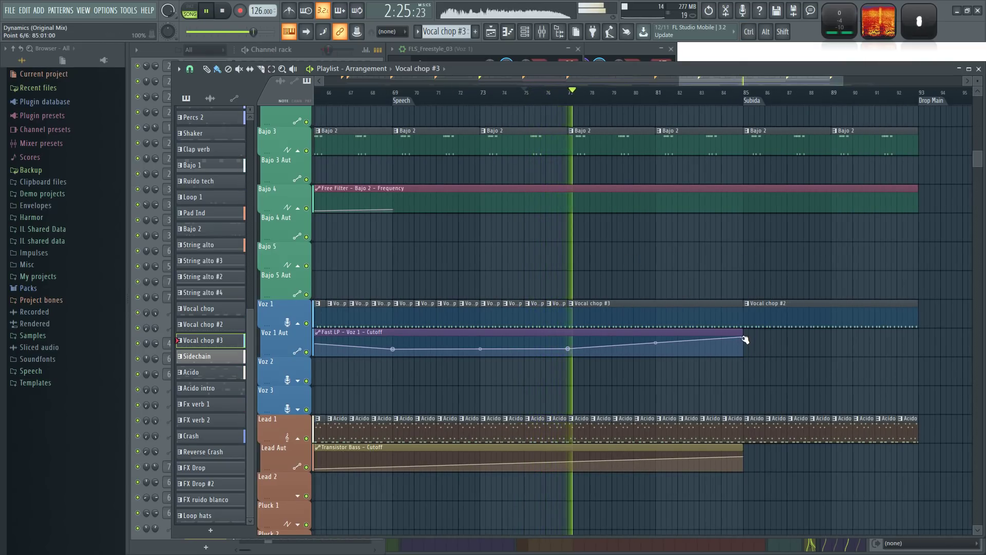
left_click_drag(743, 338, 919, 333)
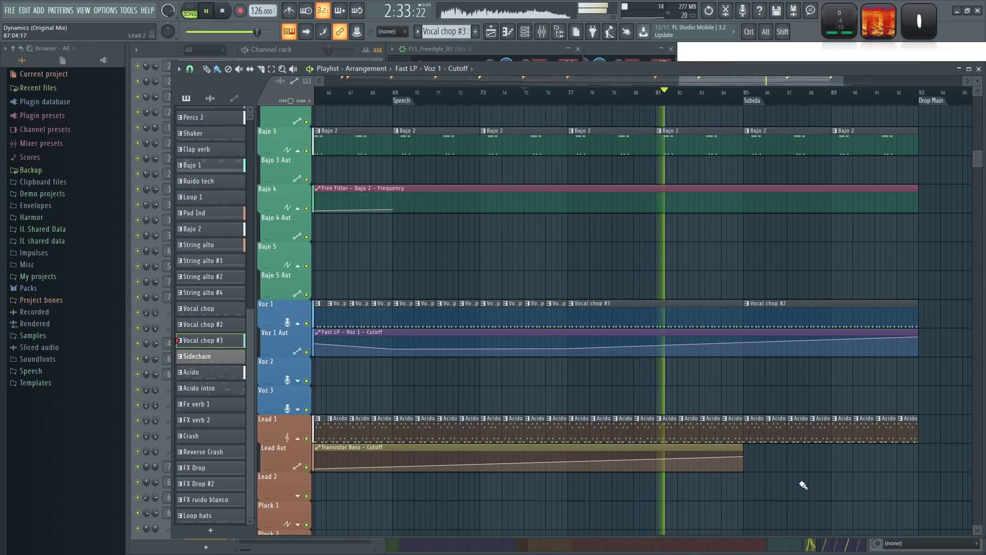
Step: Follow playback of the Vocal chop #3 and #2 sections through Subida up to Drop Main and stop it
scroll(800, 483, "down", 2)
left_click_drag(819, 496, 781, 463)
scroll(713, 466, "up", 1)
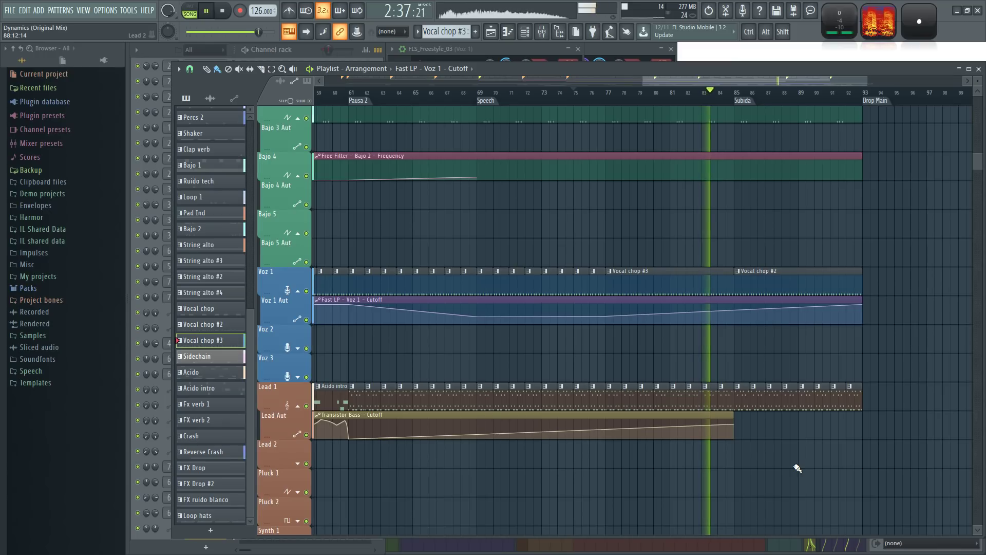
left_click_drag(746, 351, 704, 353)
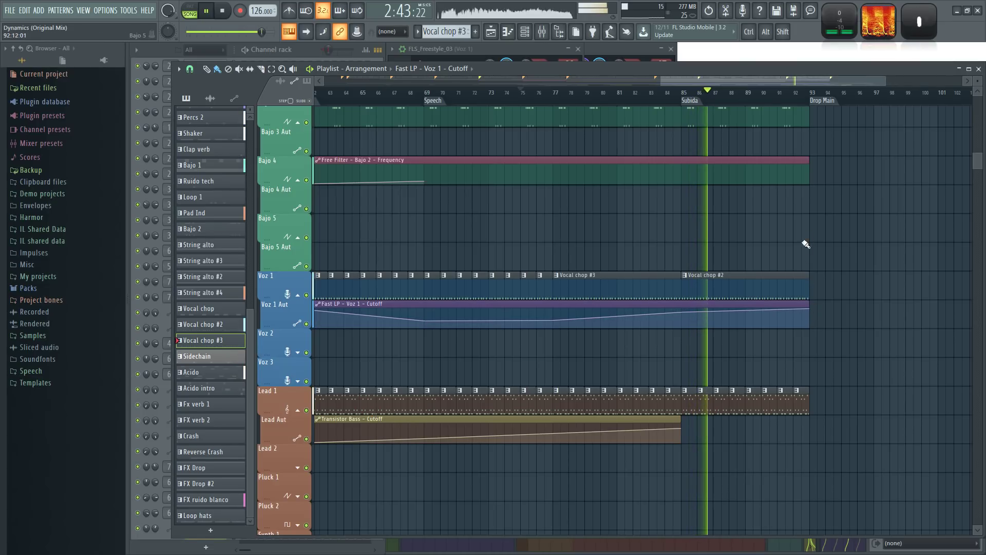
left_click_drag(862, 270, 843, 291)
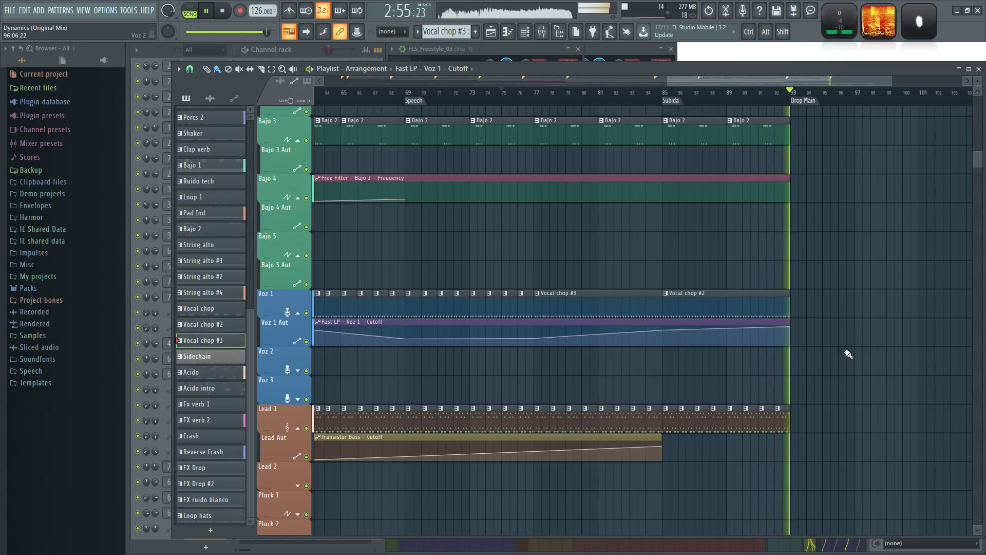
scroll(694, 188, "down", 3)
key("space")
Step: Check the recording in OBS and return to the FL Studio arrangement
scroll(688, 216, "up", 2)
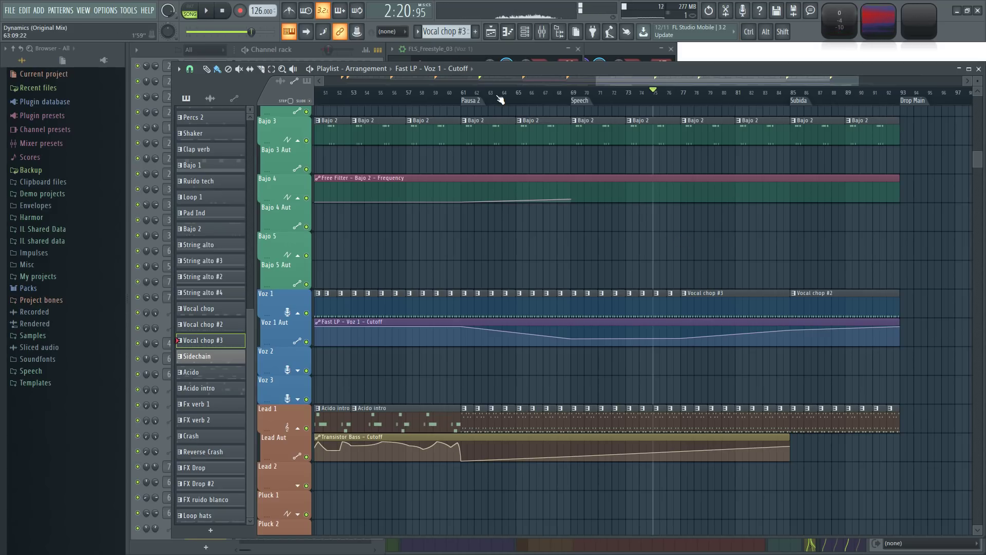
key("alt+Tab")
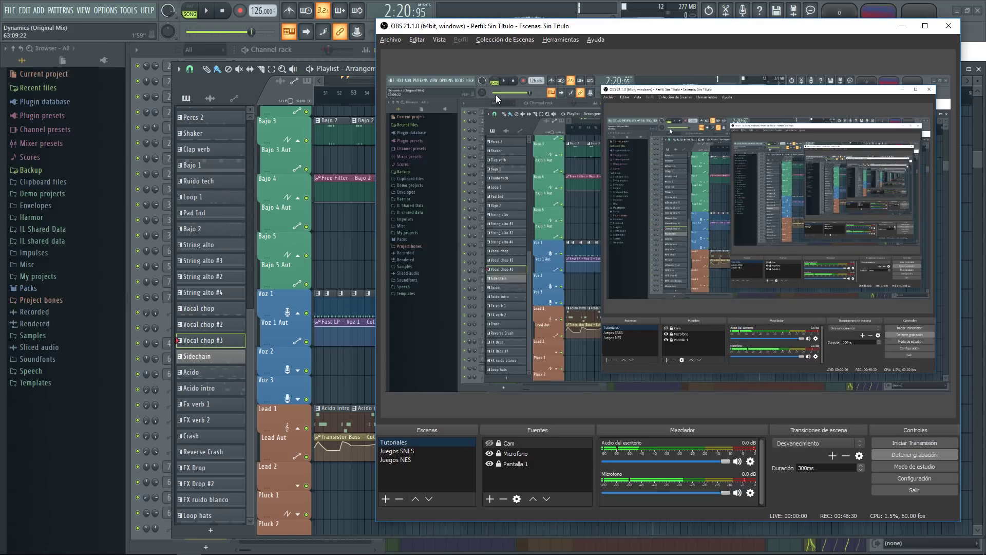
key("alt+Tab")
Step: Play a short stretch of the arrangement from just before the Speech marker and stop playback
scroll(643, 248, "up", 2)
left_click(538, 96)
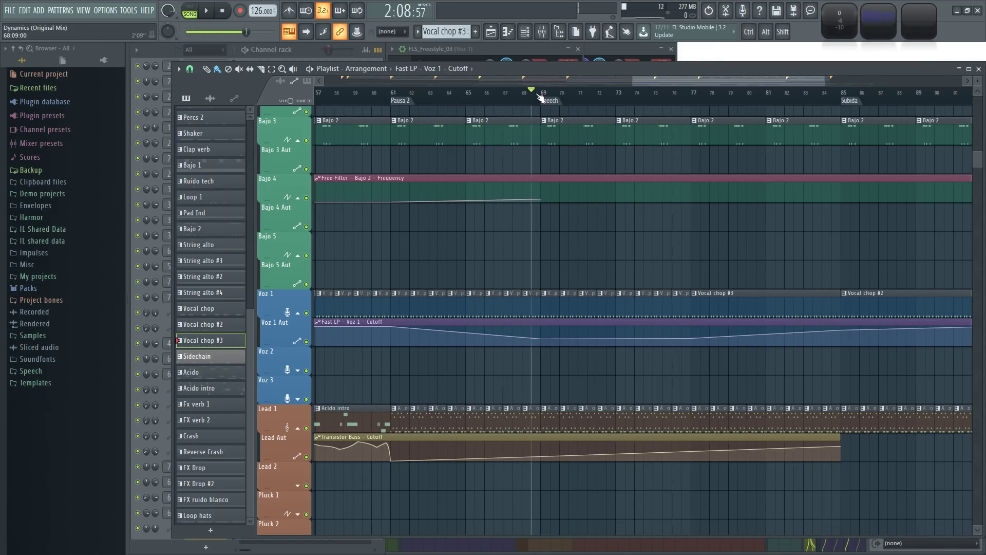
key("space")
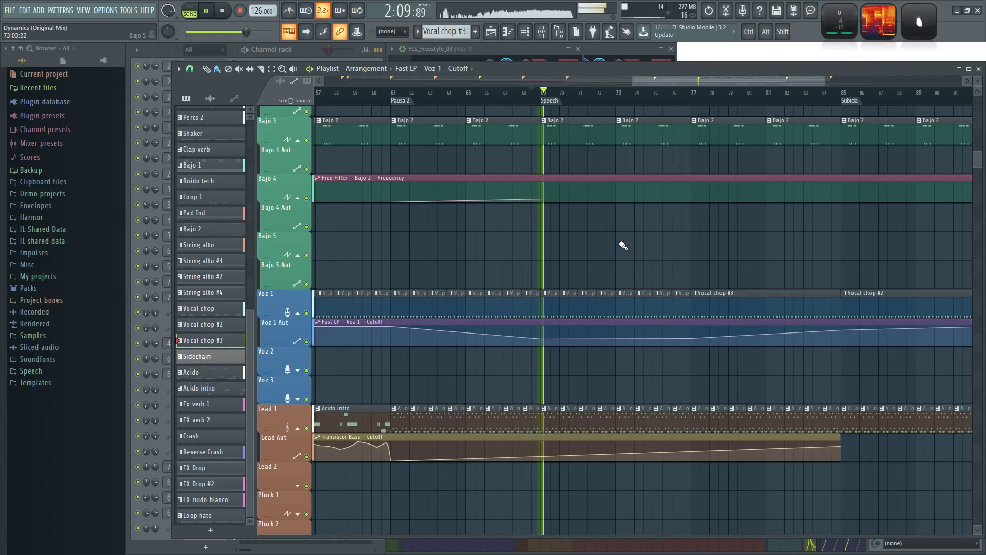
key("space")
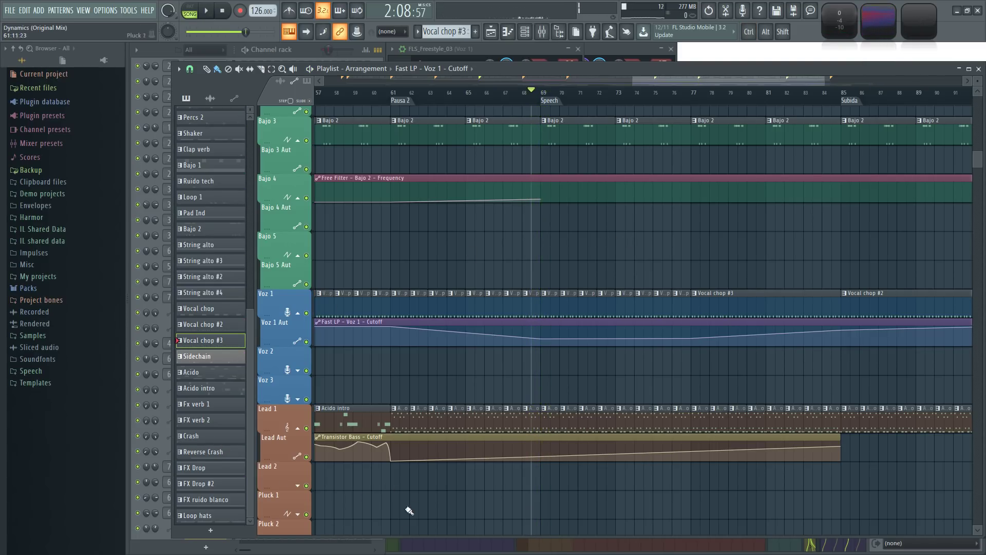
Step: Switch to a Google Chrome incognito window and search the web for "wikipedia dinamica"
key("super")
right_click(139, 545)
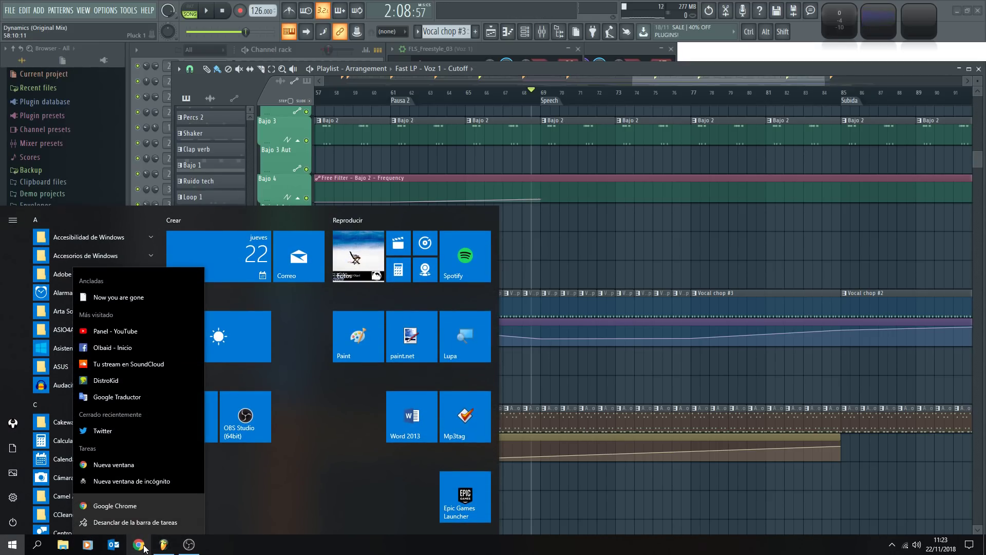
left_click(171, 481)
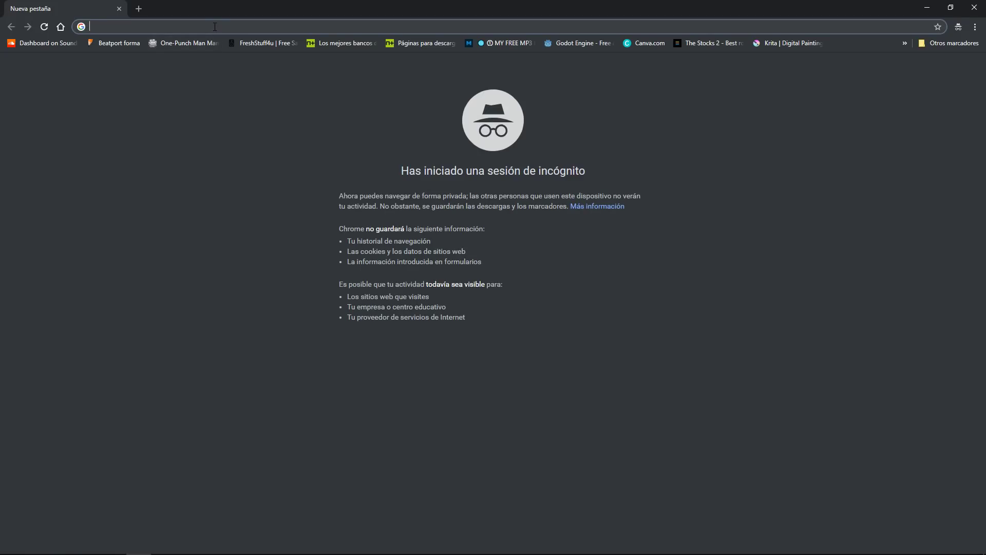
type("wikipedia dinamica")
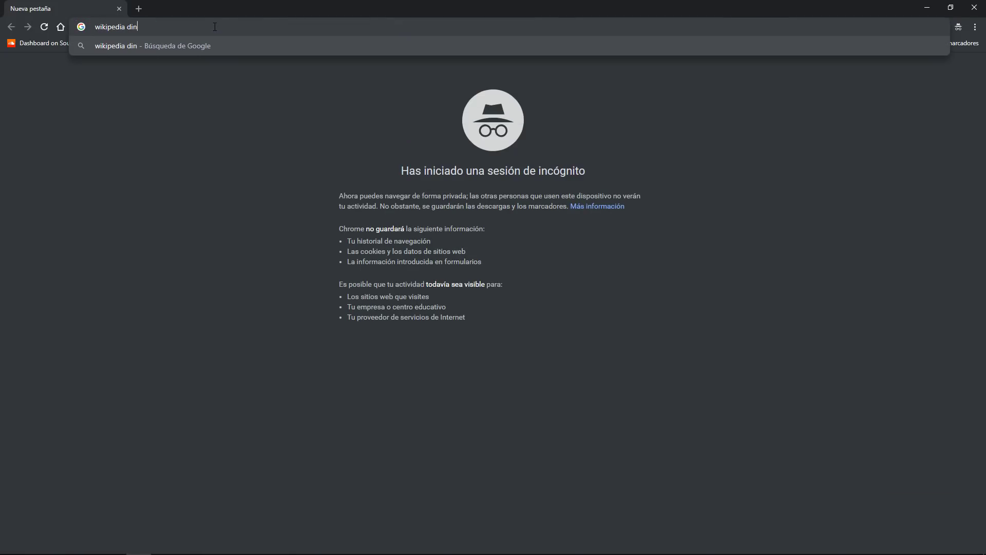
key("Return")
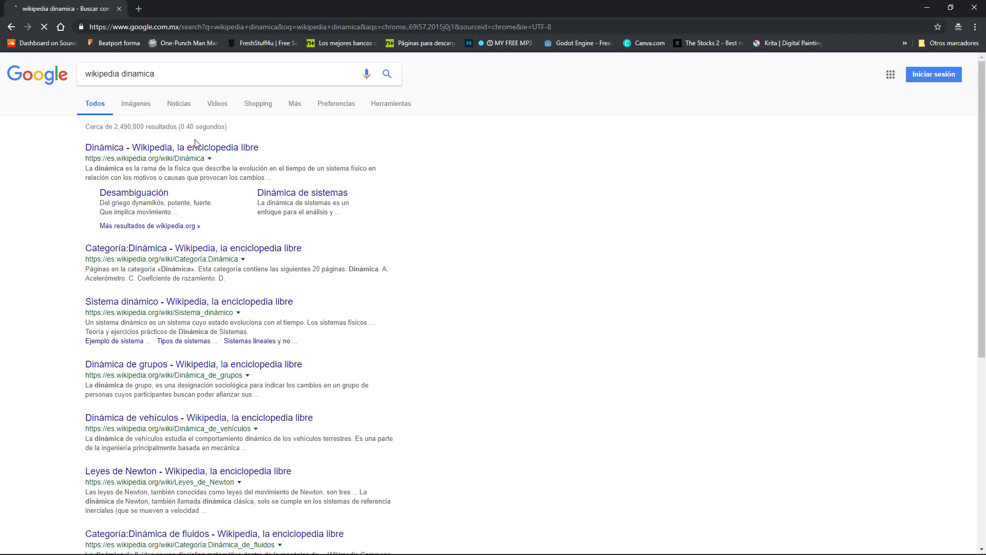
Step: Open the Spanish Wikipedia article Dinámica and read through its sections for a passage to use as speech
left_click(178, 149)
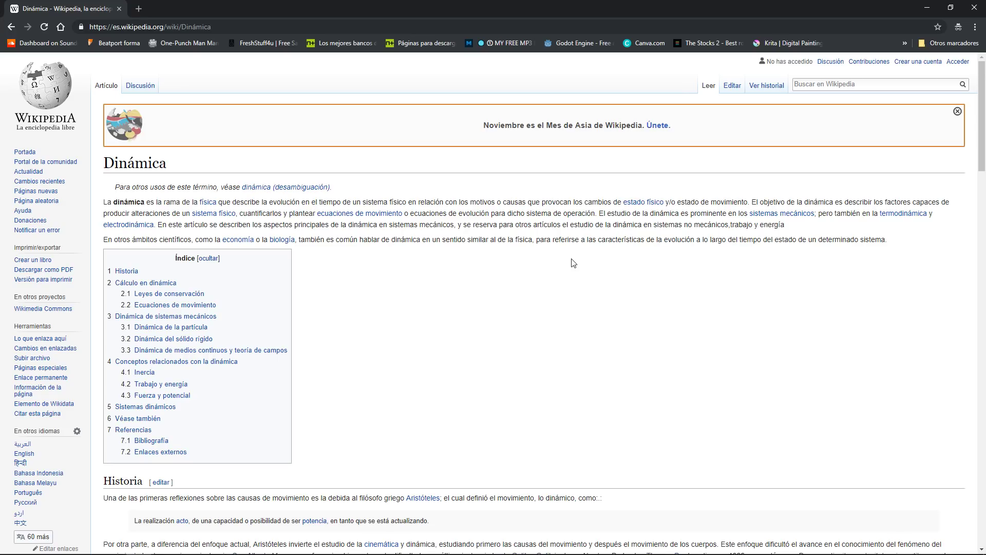
scroll(569, 268, "down", 7)
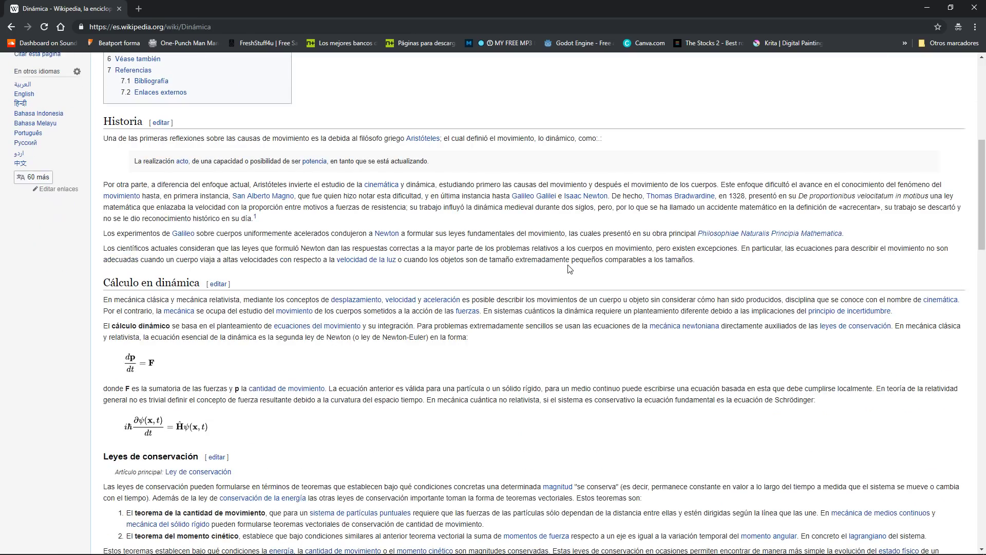
scroll(567, 269, "down", 5)
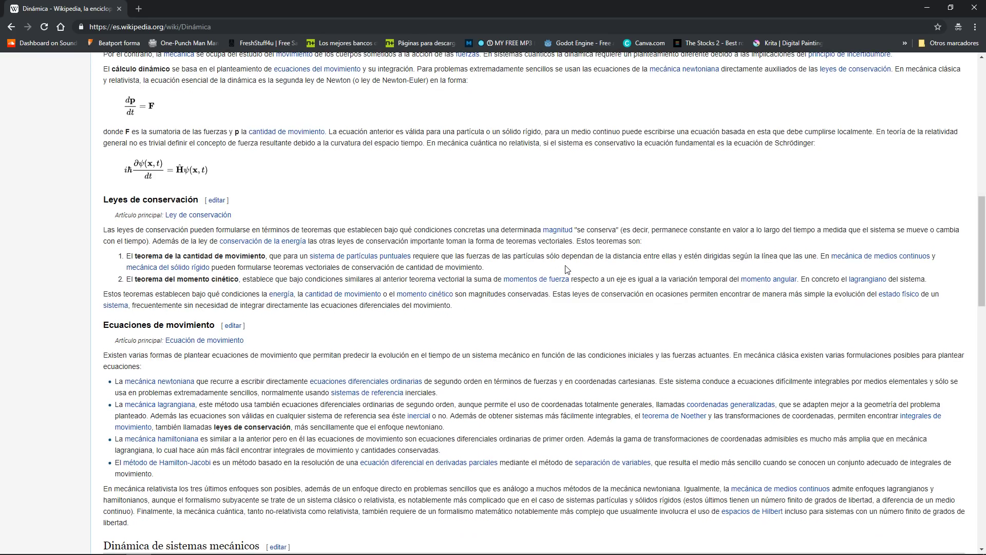
scroll(545, 265, "down", 1)
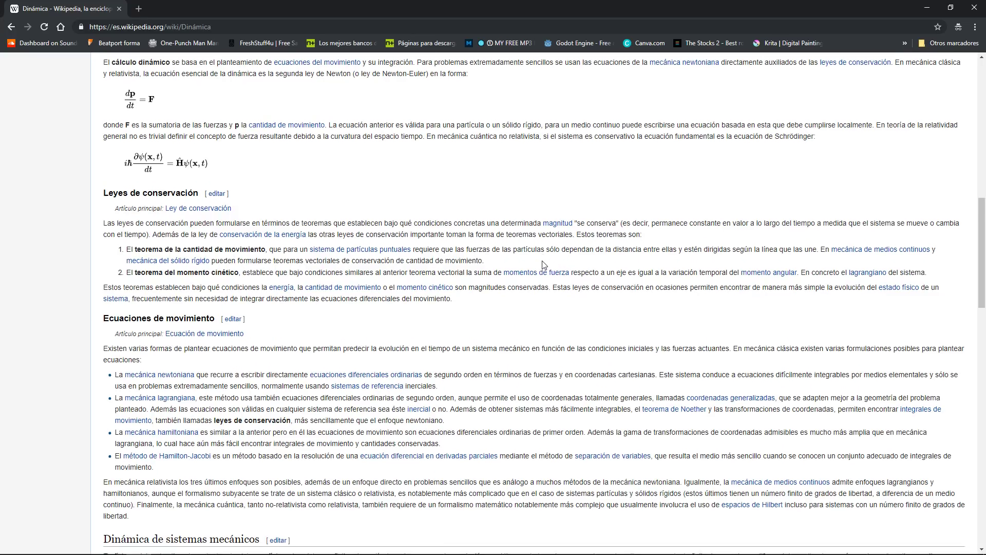
scroll(544, 262, "down", 2)
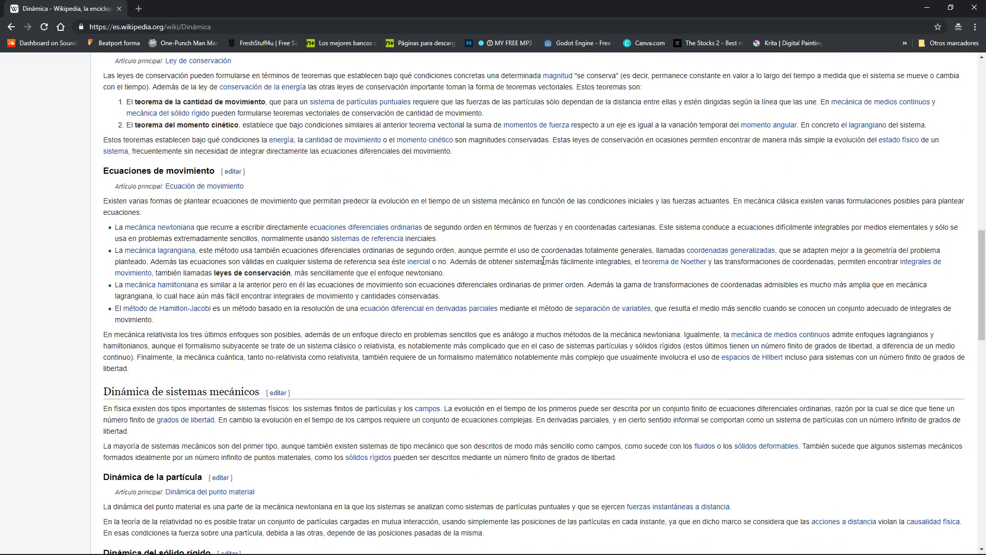
scroll(543, 261, "down", 1)
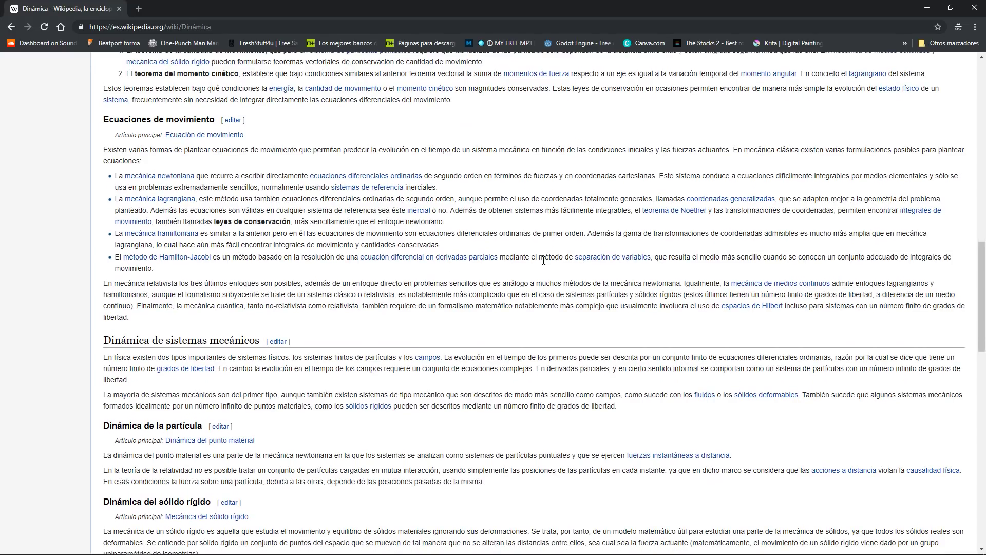
scroll(543, 261, "down", 2)
scroll(361, 282, "down", 1)
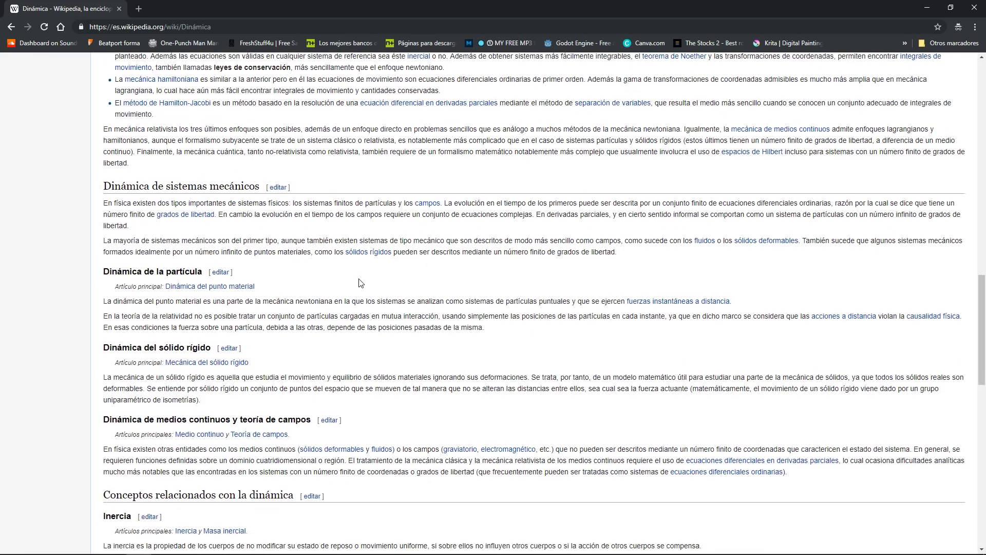
scroll(361, 282, "down", 5)
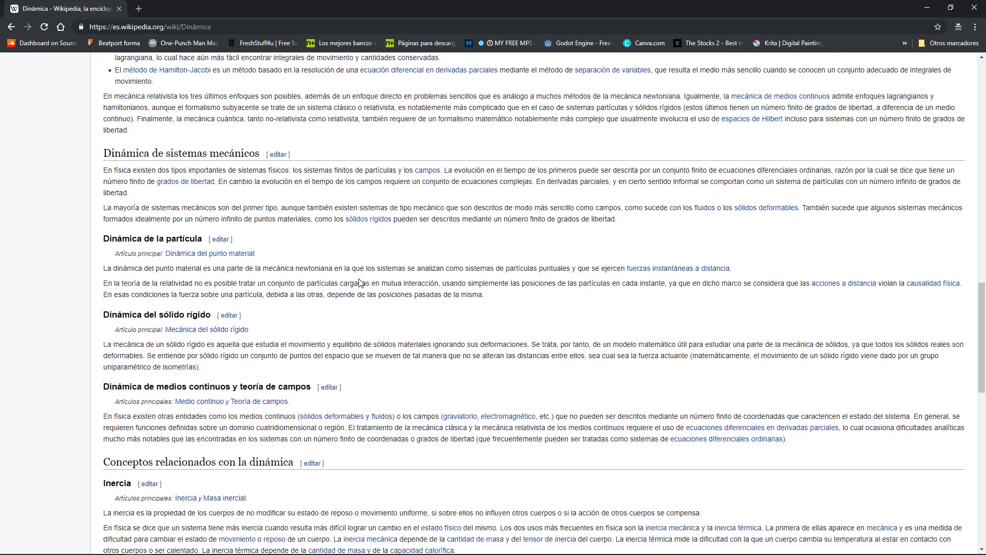
scroll(361, 282, "down", 2)
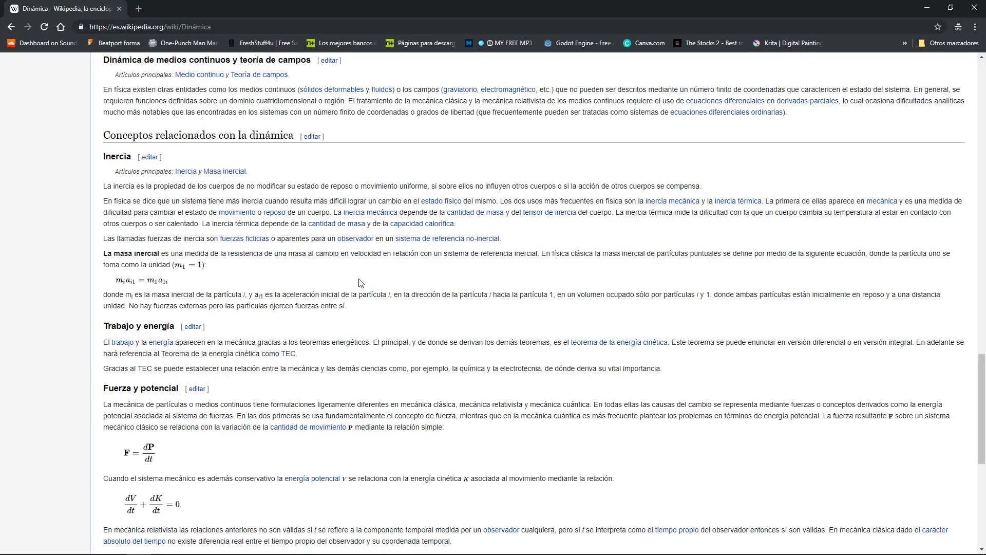
scroll(361, 282, "up", 1)
mouse_move(360, 282)
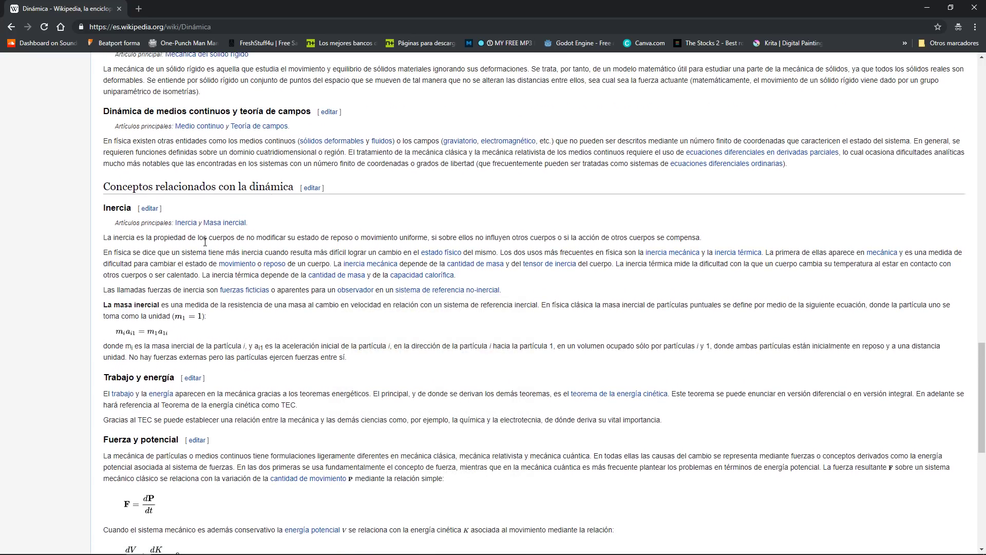
scroll(208, 247, "down", 6)
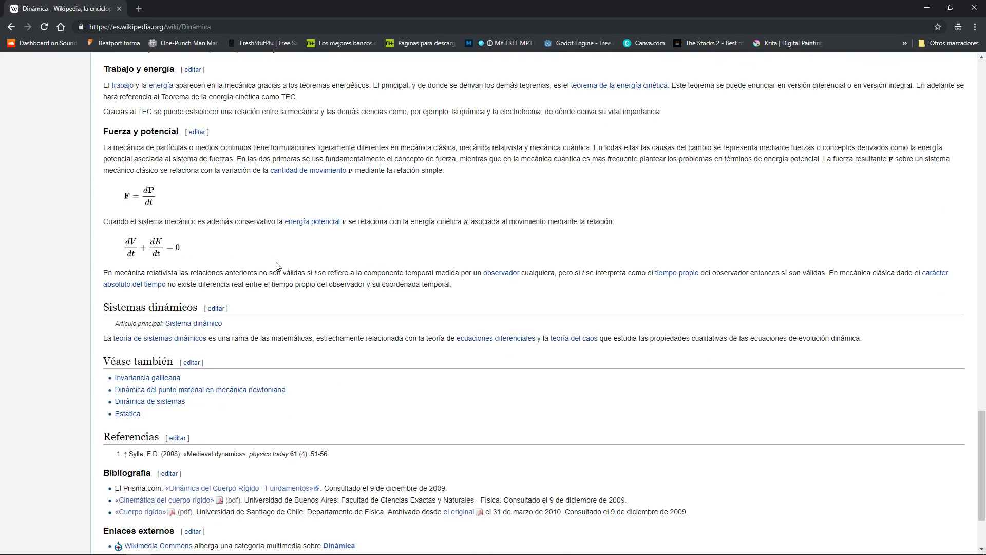
scroll(276, 265, "down", 2)
scroll(318, 303, "up", 20)
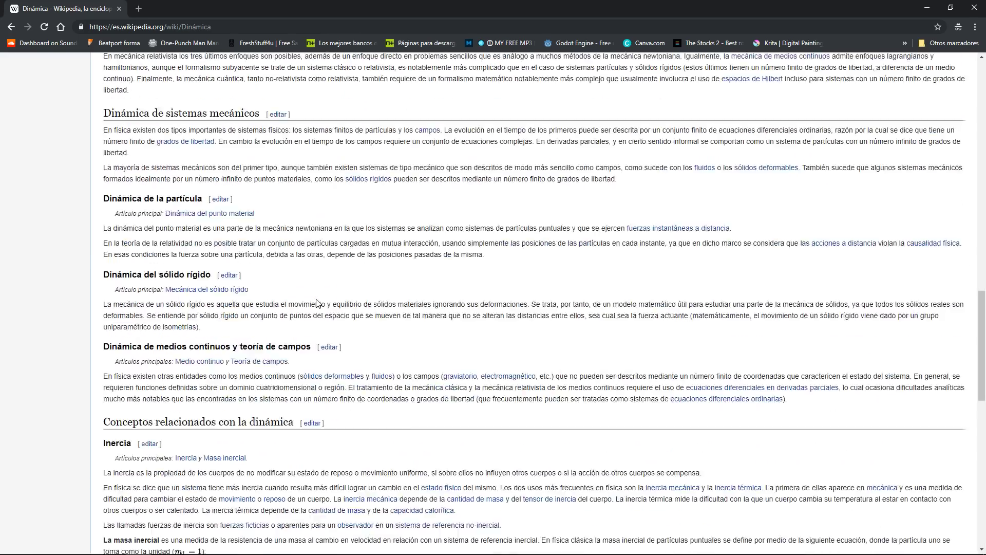
scroll(318, 300, "up", 7)
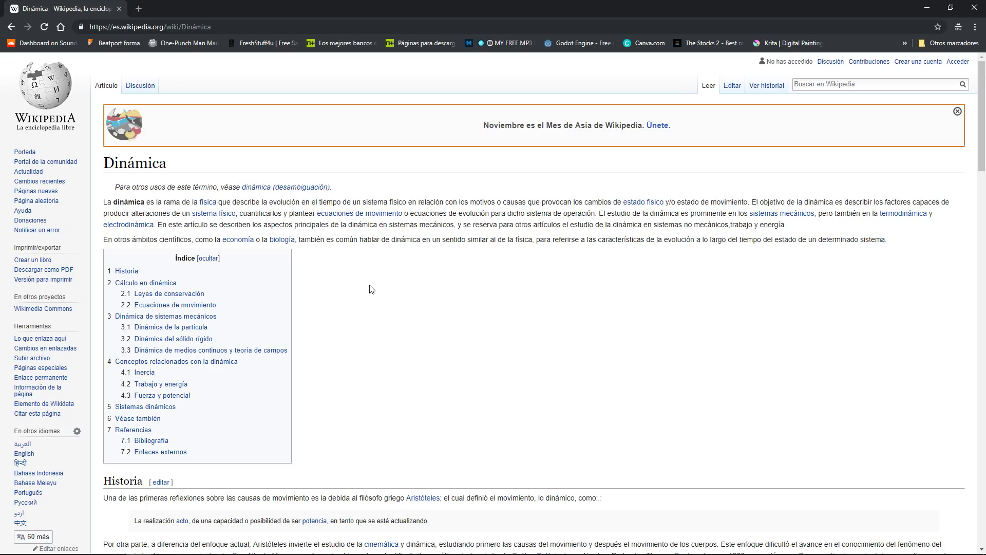
Step: Return to the FL Studio playlist and select the time range from the Speech marker to Subida
key("alt+Tab")
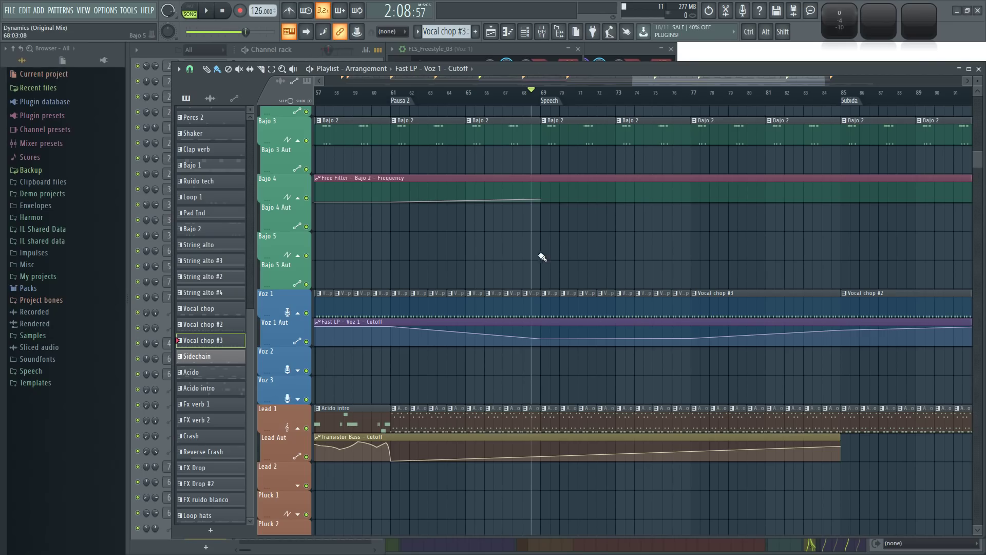
scroll(580, 251, "down", 2)
left_click_drag(632, 245, 600, 250)
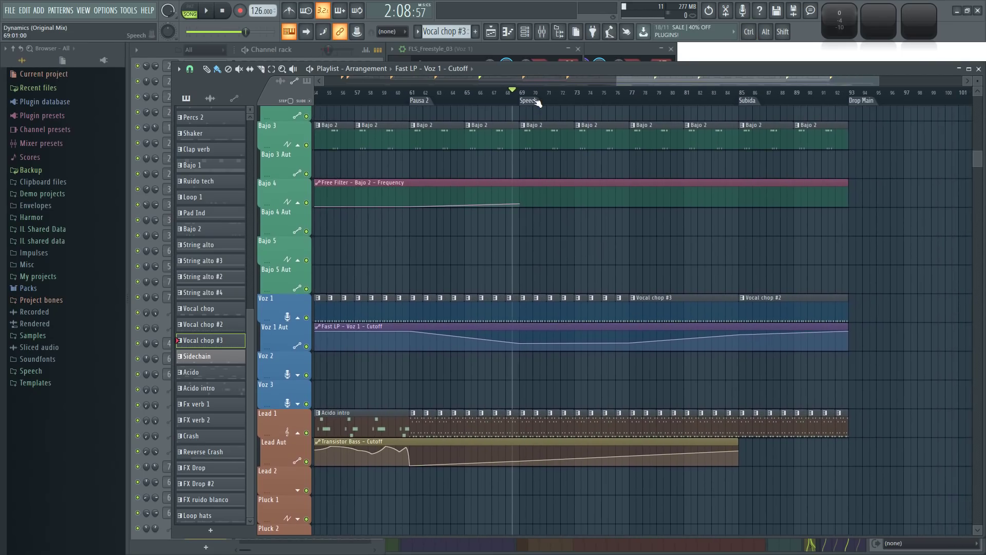
left_click(522, 96)
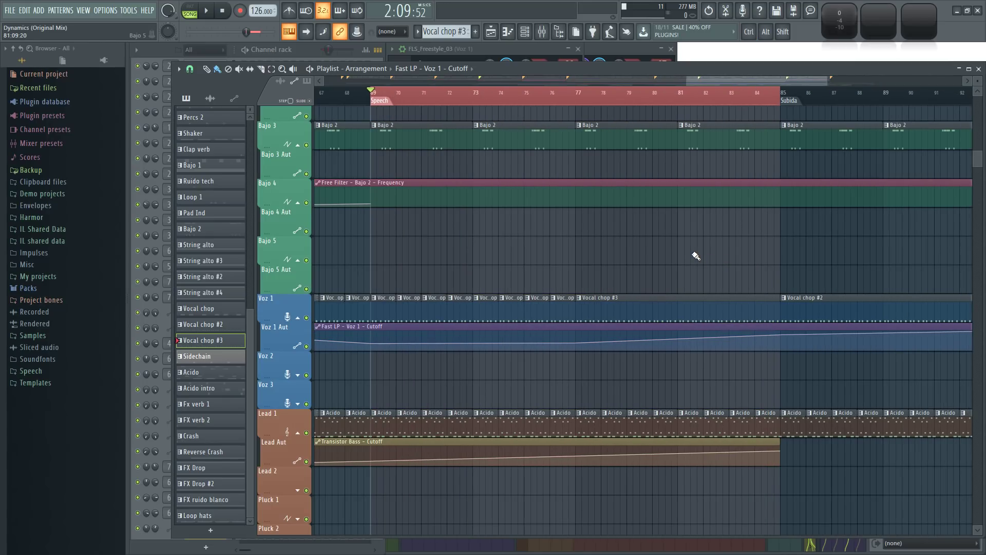
Step: Play the start and end of the Speech section to check its timing, and stop playback
key("space")
key("space")
left_click(759, 101)
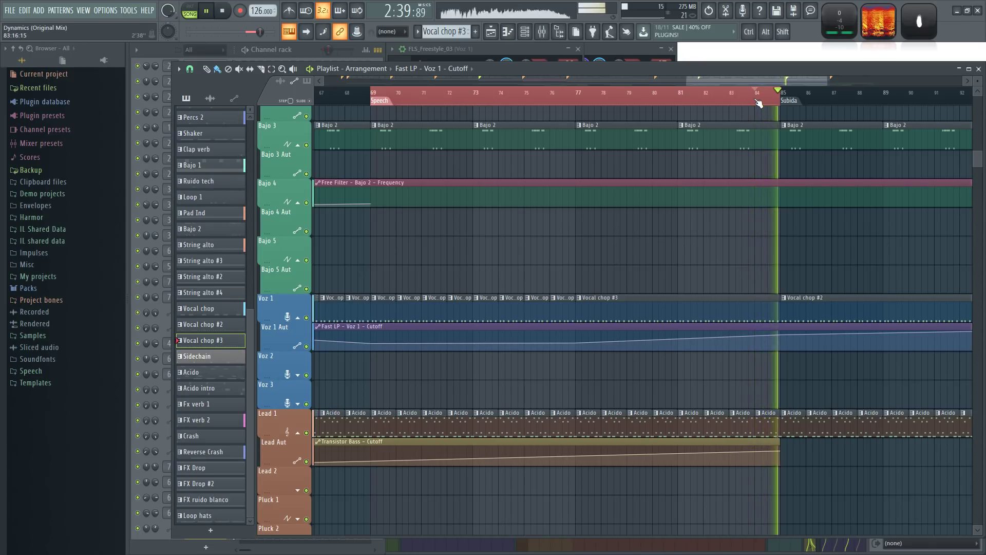
key("space")
left_click(371, 85)
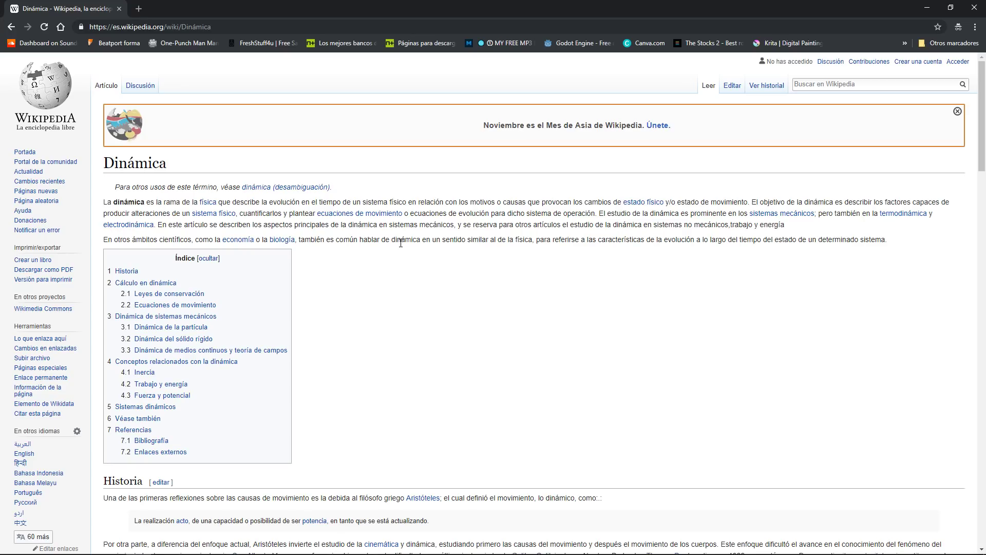
Step: Switch back to the Dinámica article in Chrome and review its introduction and first sections
key("alt+Tab")
key("alt+Tab")
key("alt+Tab")
key("alt+Tab")
scroll(401, 242, "down", 8)
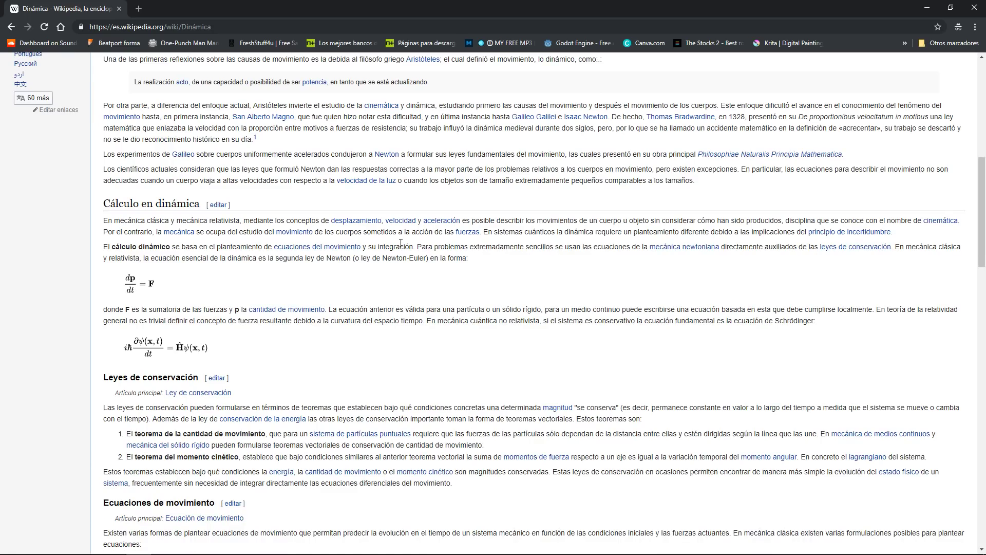
scroll(491, 275, "up", 8)
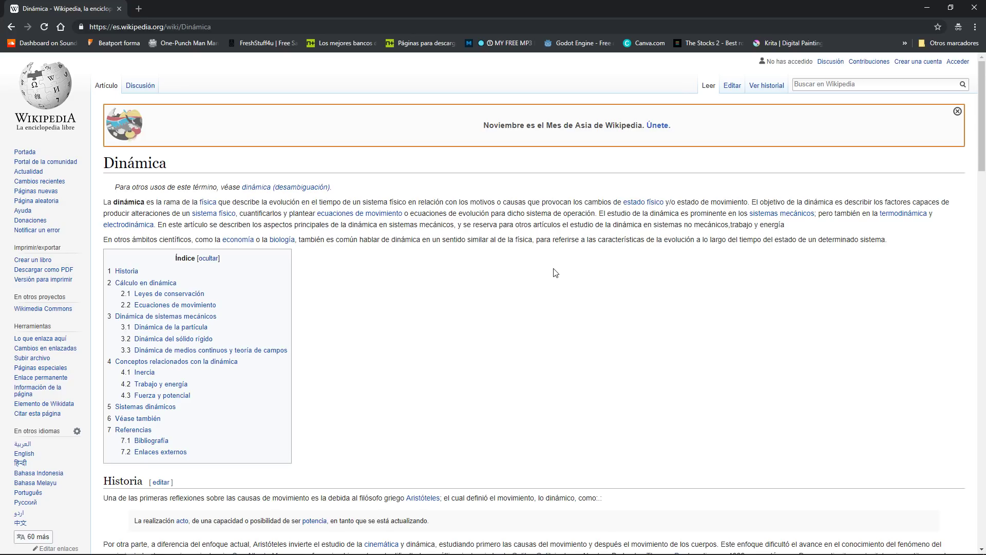
Step: Return to FL Studio and examine the arrangement before and after the selected Speech section
key("alt+Tab")
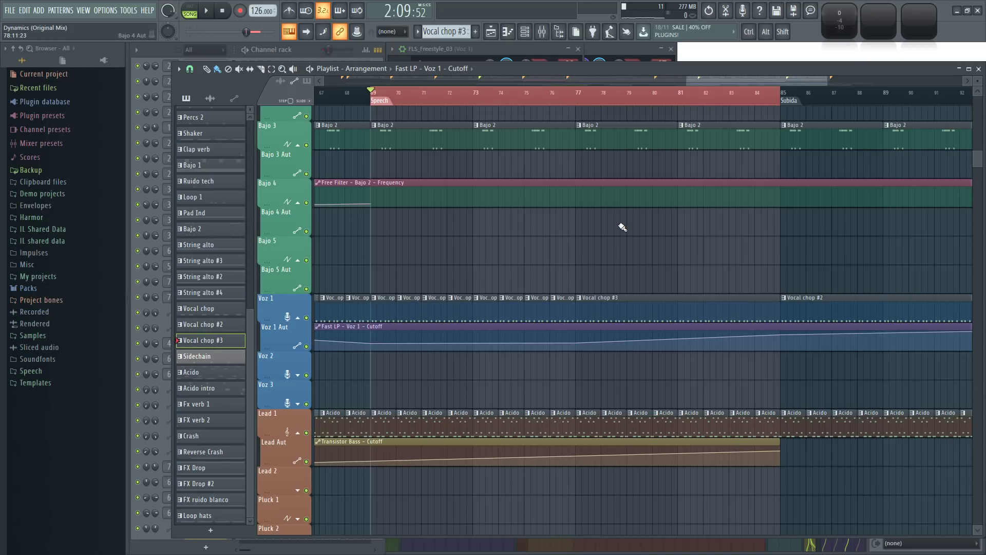
left_click_drag(630, 249, 834, 254)
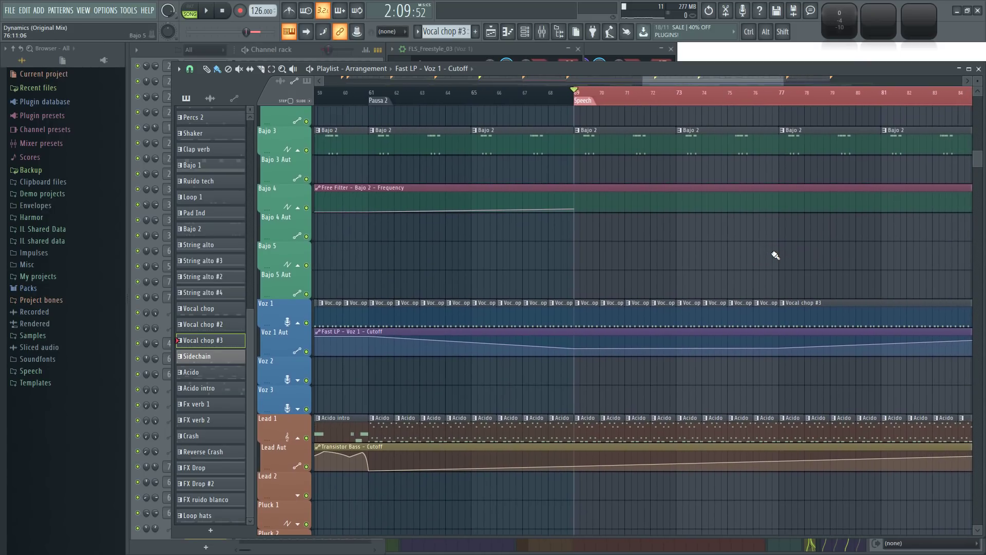
scroll(776, 255, "down", 5, "ctrl")
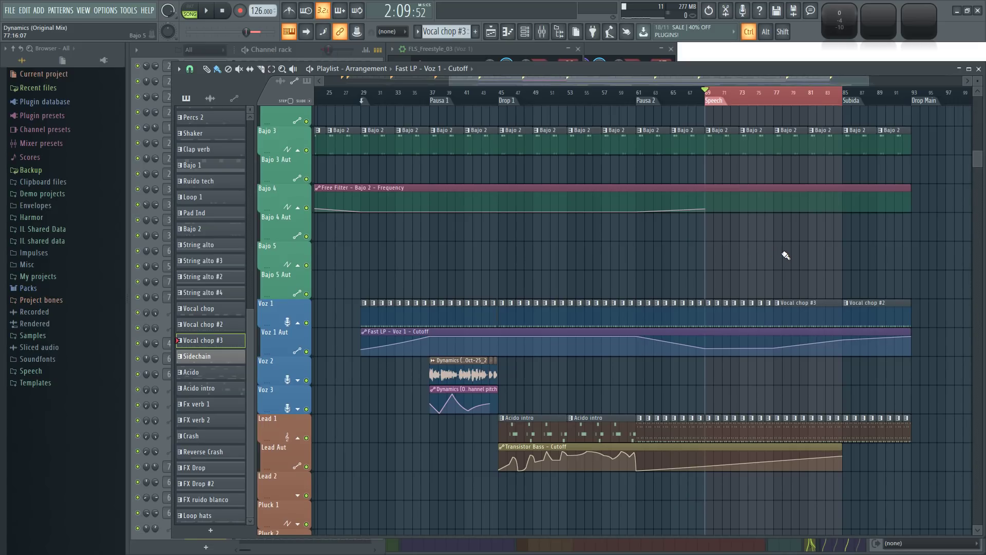
scroll(786, 255, "up", 1, "ctrl")
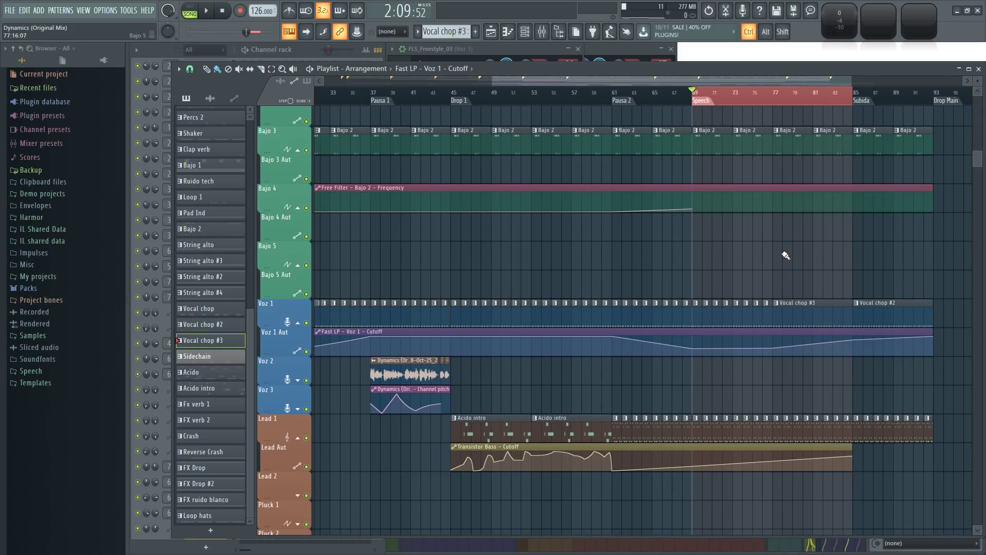
left_click_drag(793, 254, 652, 257)
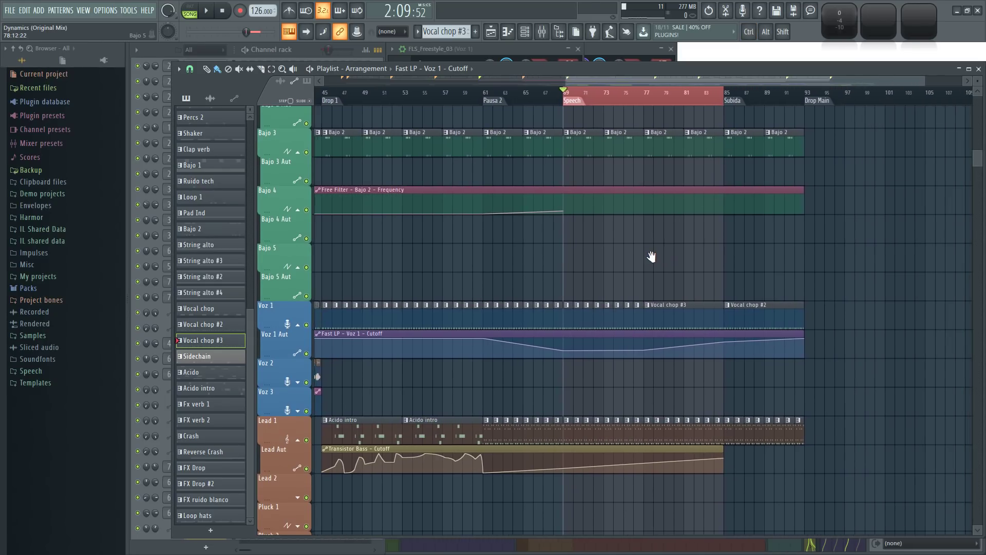
scroll(673, 256, "up", 2, "ctrl")
scroll(650, 255, "down", 2, "ctrl")
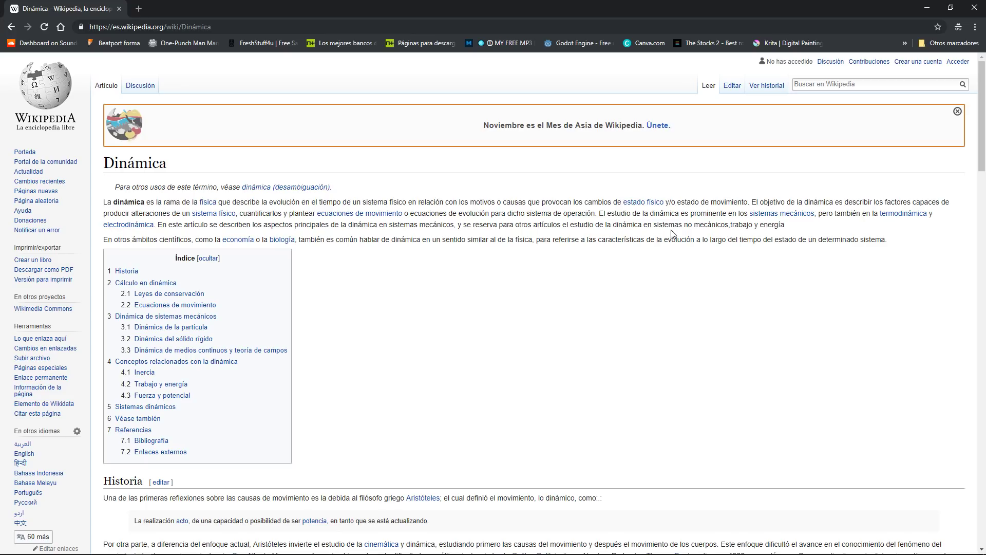
Step: Copy the introduction's sentence beginning "El objetivo de la dinámica" from the Wikipedia article in Chrome and return to FL Studio
left_click_drag(752, 201, 599, 213)
key("ctrl+c")
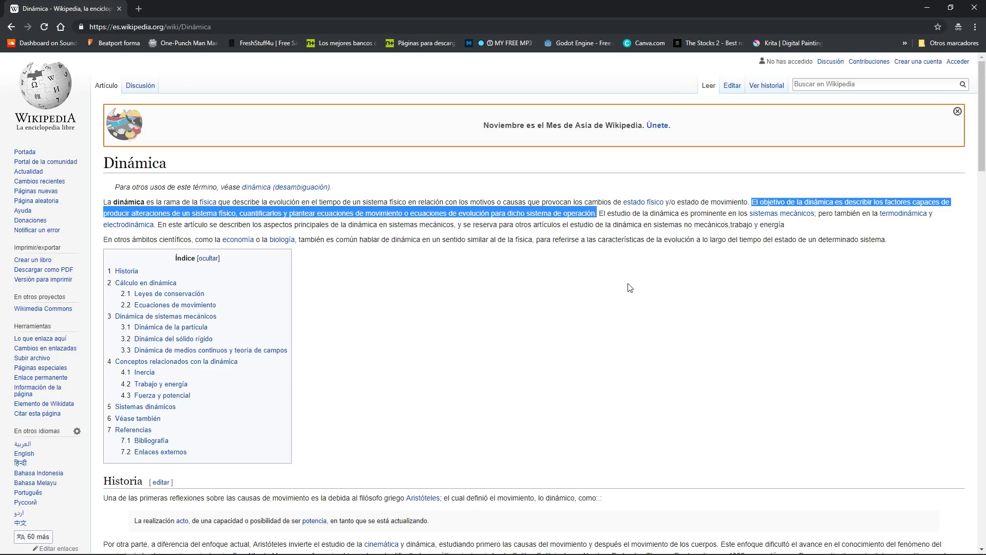
key("alt+Tab")
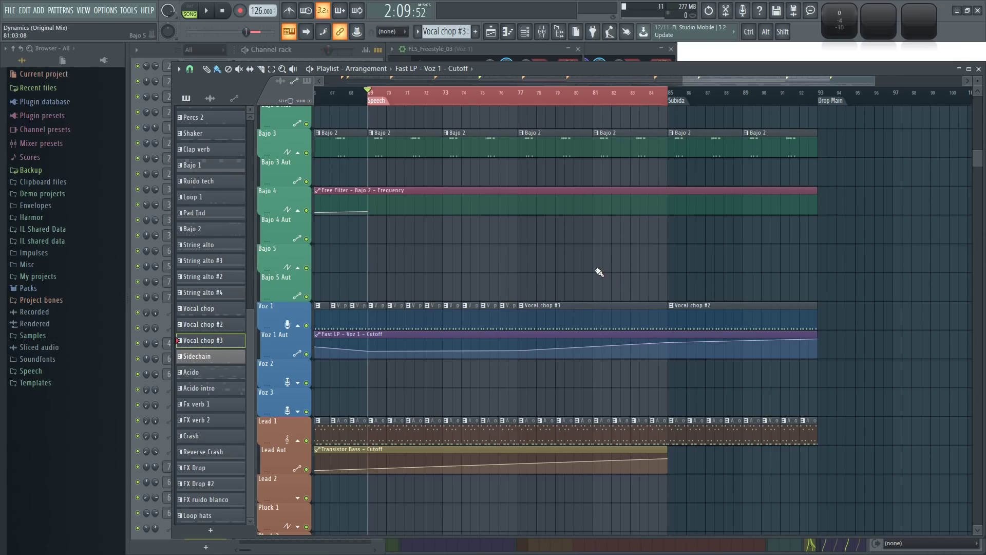
Step: Show the mixer and load Fruity HTML NoteBook into effect slot 6 of the Master track
key("F9")
left_click(157, 224)
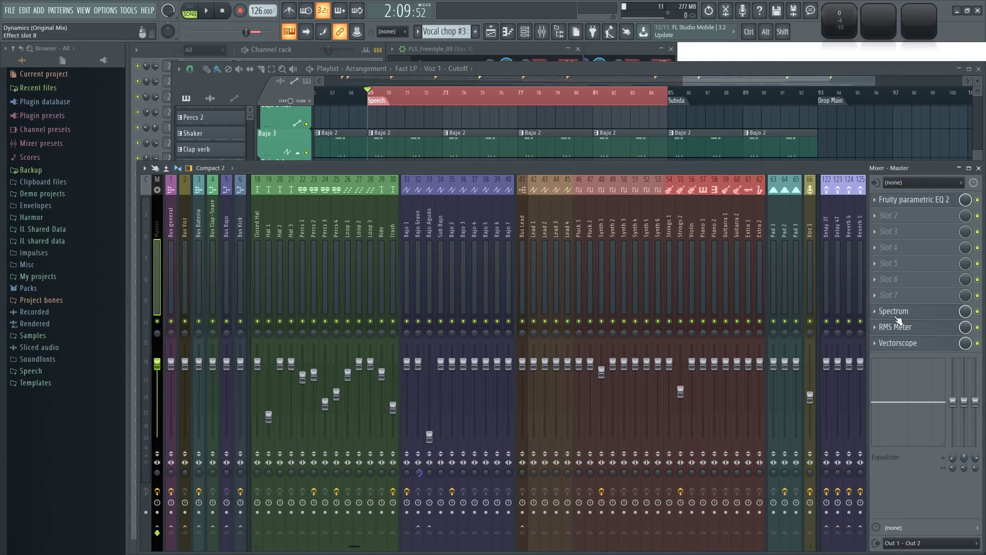
left_click(876, 279)
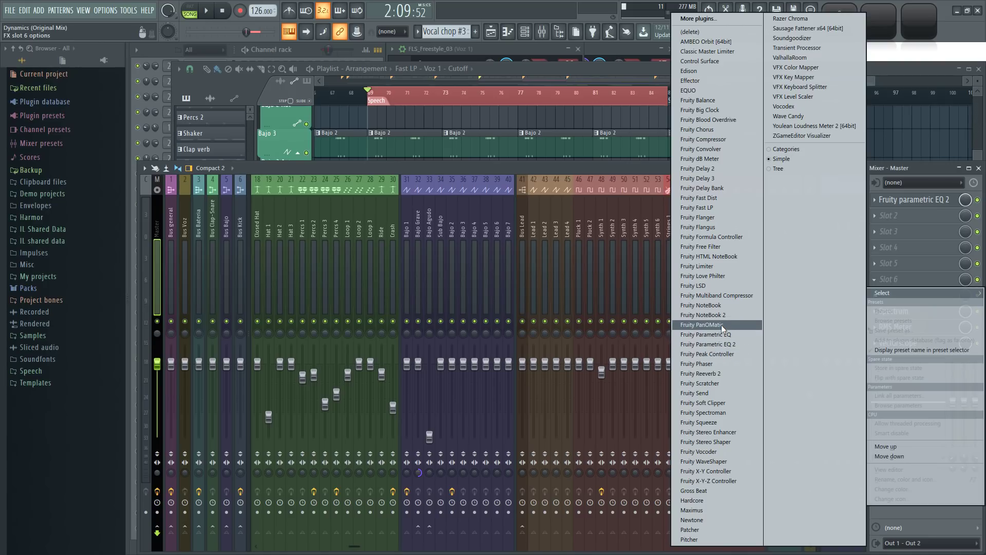
left_click(714, 257)
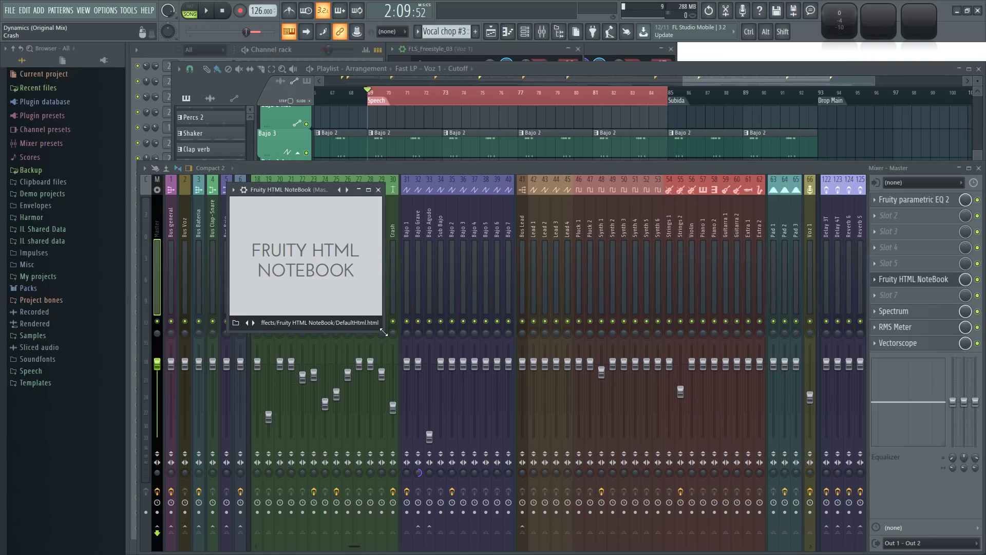
Step: Enlarge the Fruity HTML NoteBook window, look through its info and default pages, and close it
left_click_drag(385, 332, 810, 500)
left_click_drag(570, 189, 558, 176)
left_click(537, 256)
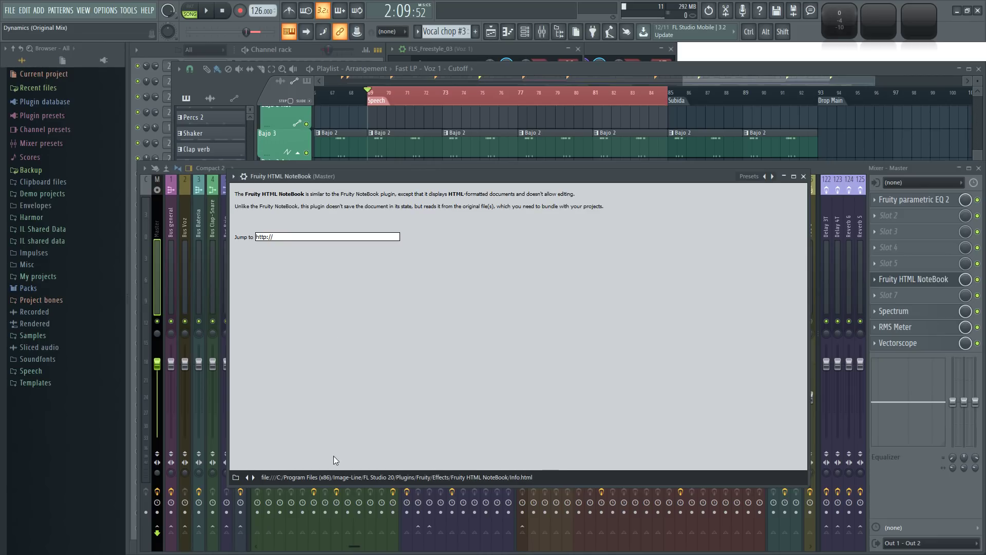
left_click(247, 477)
left_click(254, 478)
left_click(252, 478)
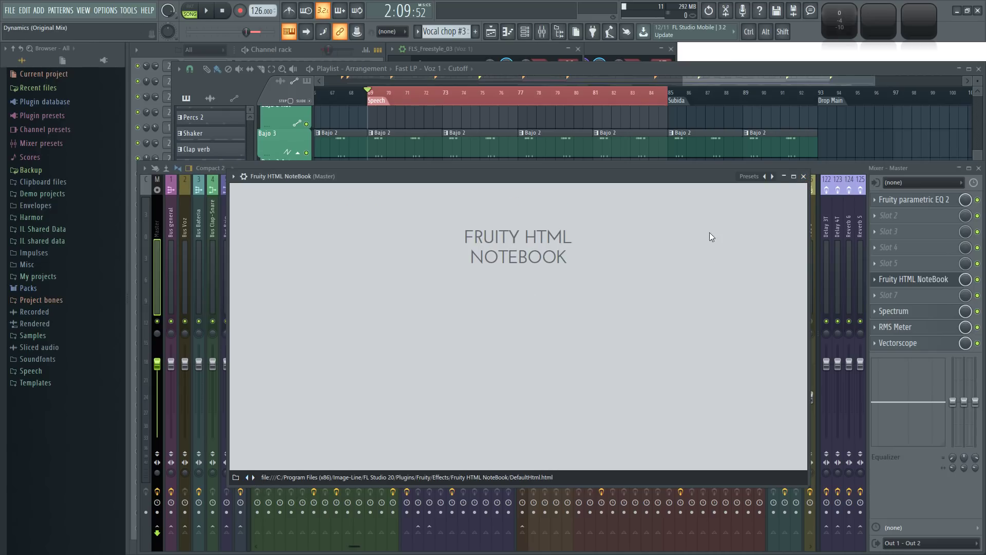
left_click(804, 176)
Step: Replace Fruity HTML NoteBook in effect slot 6 of the Master track with Fruity NoteBook
left_click(874, 279)
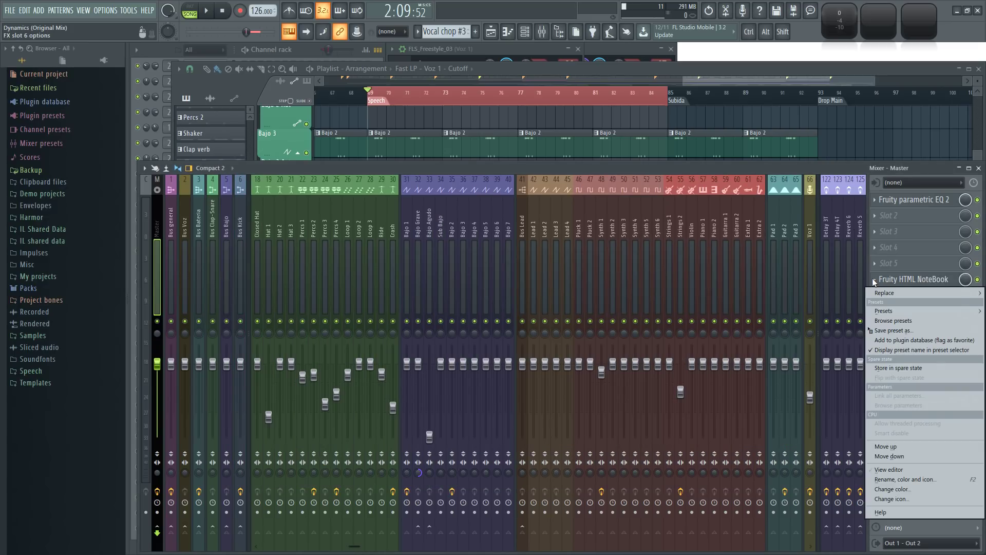
mouse_move(891, 291)
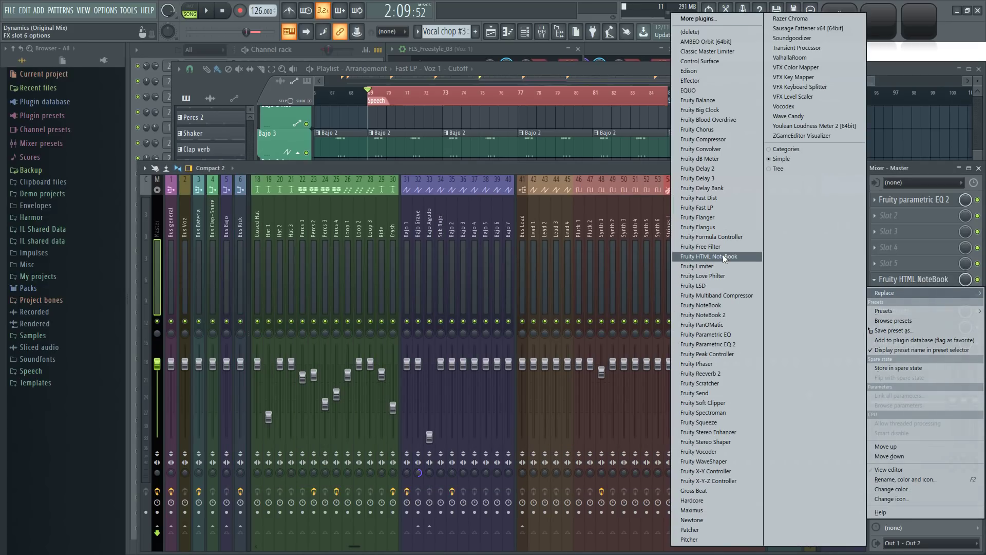
left_click(726, 307)
Step: Reposition and enlarge the Fruity NoteBook window, and paste the copied sentence beginning "El objetivo de la dinámica" onto page 1
left_click_drag(310, 173, 385, 86)
left_click_drag(461, 202, 814, 416)
left_click_drag(687, 236, 482, 106)
key("ctrl+v")
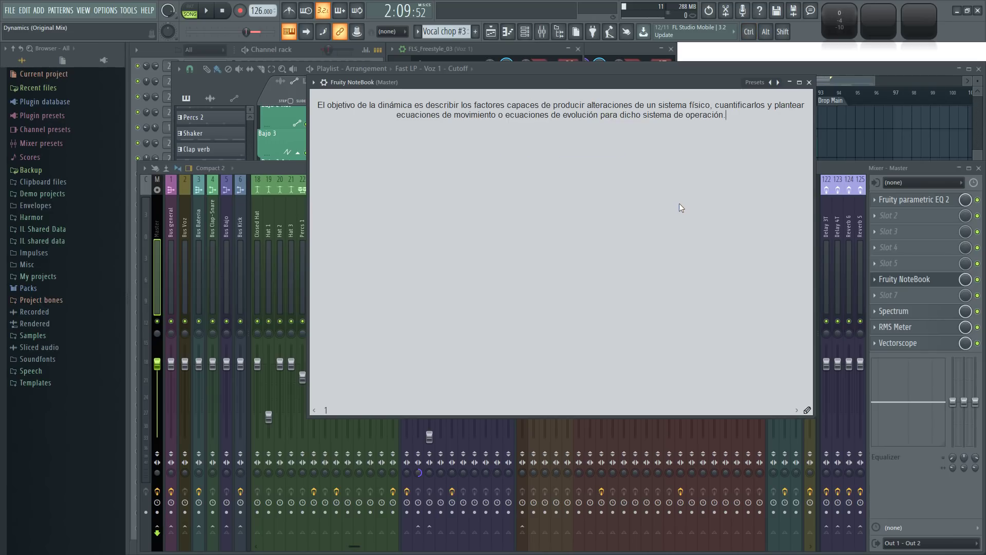
Step: Switch to the Wikipedia article in Chrome and read the Historia section's last paragraph, including the preview for "velocidad de la luz"
key("alt+Tab")
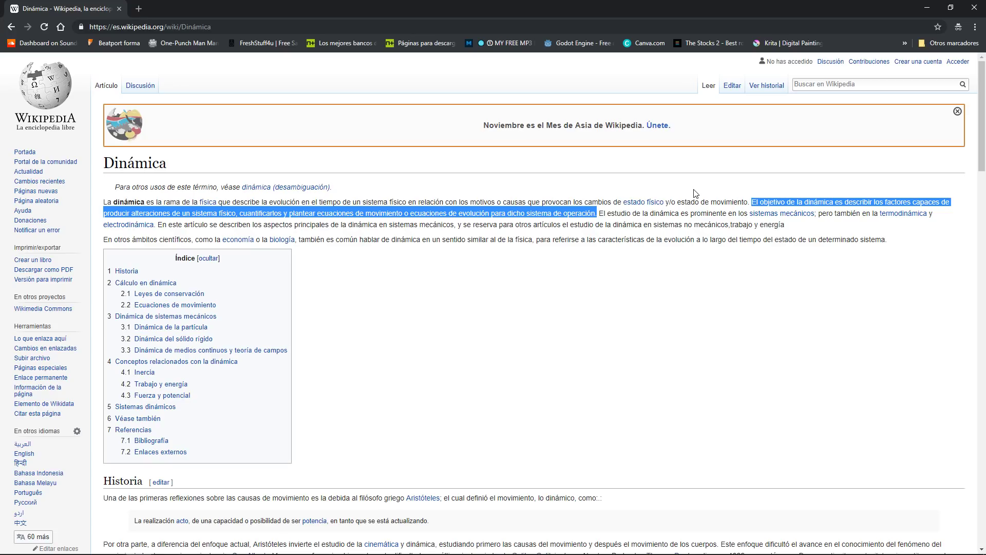
scroll(739, 262, "down", 5)
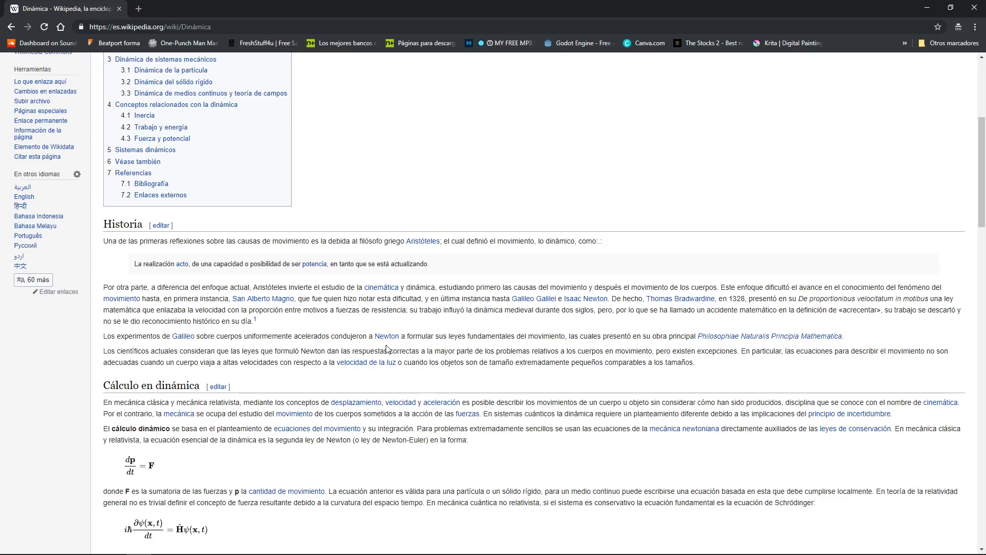
left_click_drag(150, 351, 641, 348)
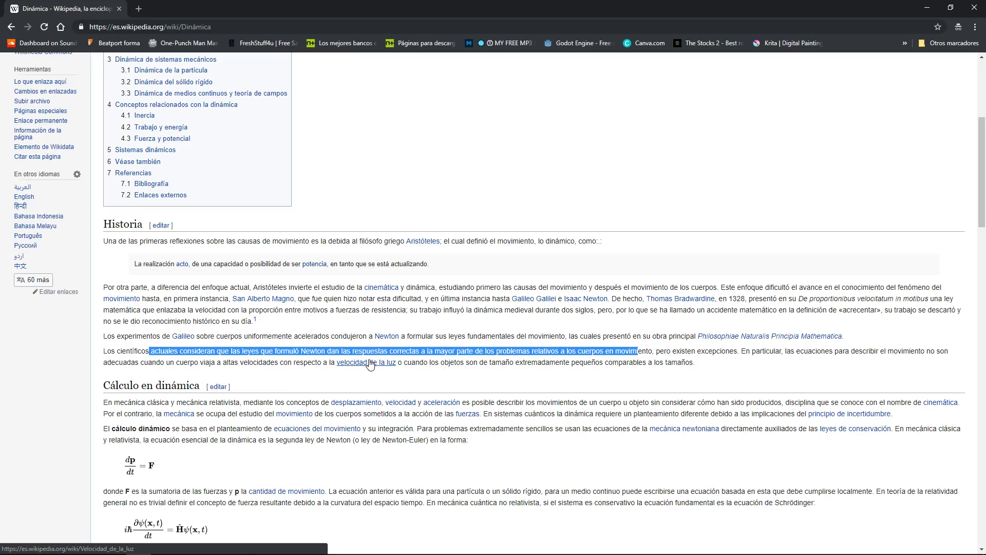
mouse_move(370, 362)
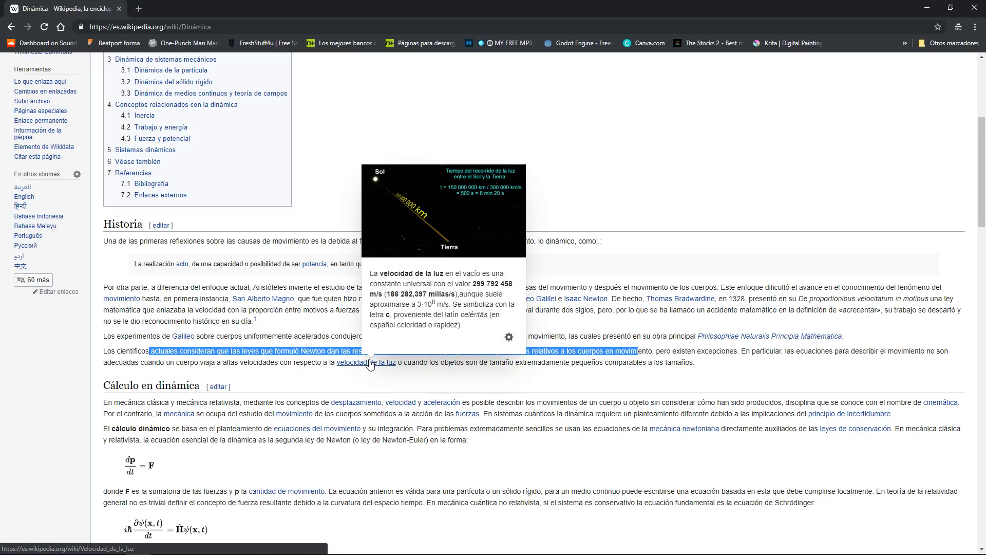
left_click(238, 319)
scroll(237, 319, "down", 2)
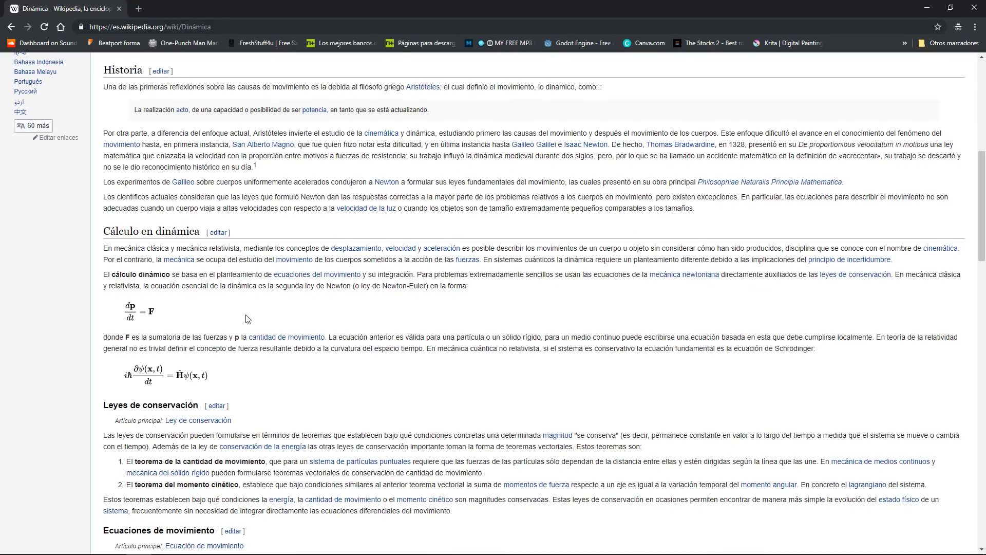
Step: Look through the article's sections on Leyes de conservación, Ecuaciones de movimiento and Dinámica de sistemas mecánicos for usable text
scroll(246, 315, "down", 4)
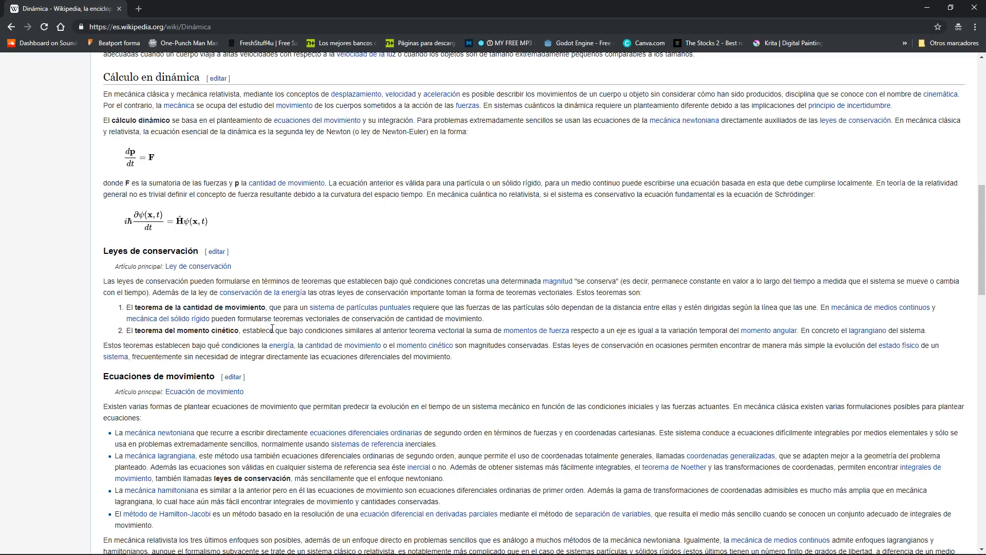
scroll(272, 327, "down", 2)
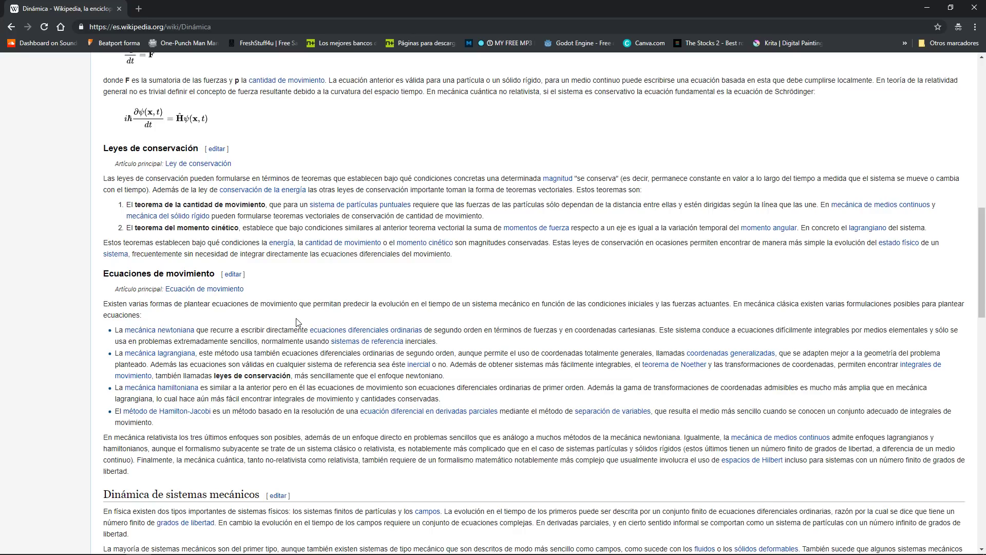
scroll(297, 322, "down", 1)
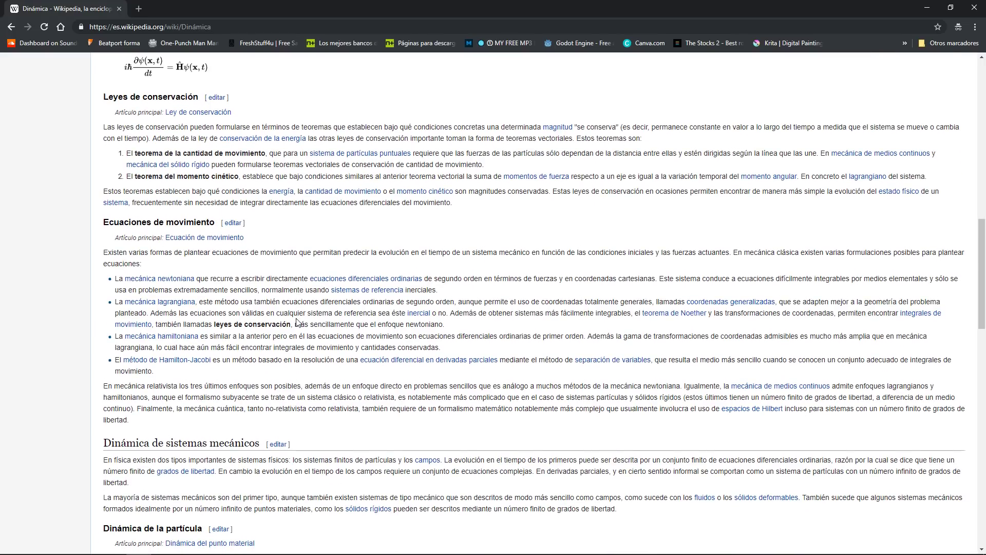
scroll(297, 322, "down", 1)
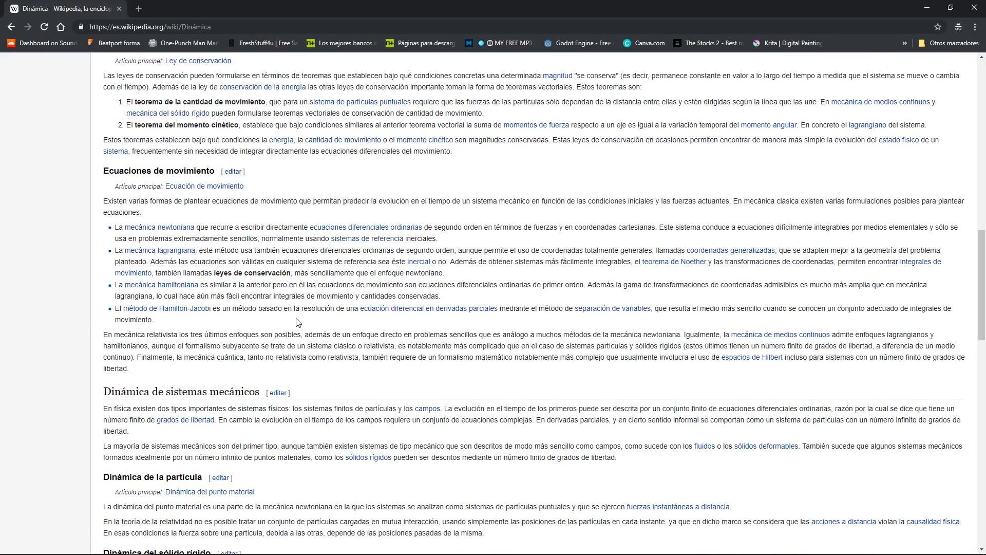
scroll(298, 323, "up", 1)
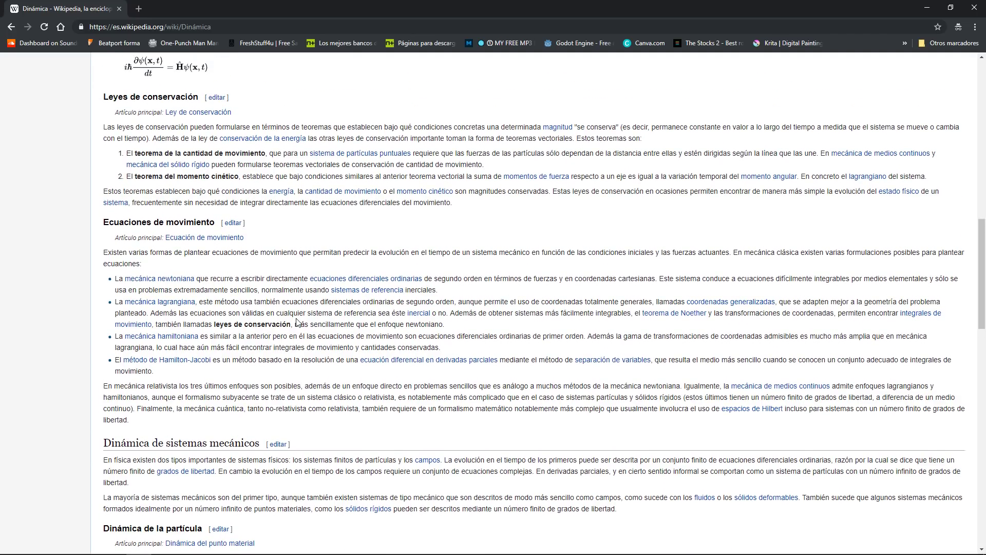
scroll(298, 323, "up", 3)
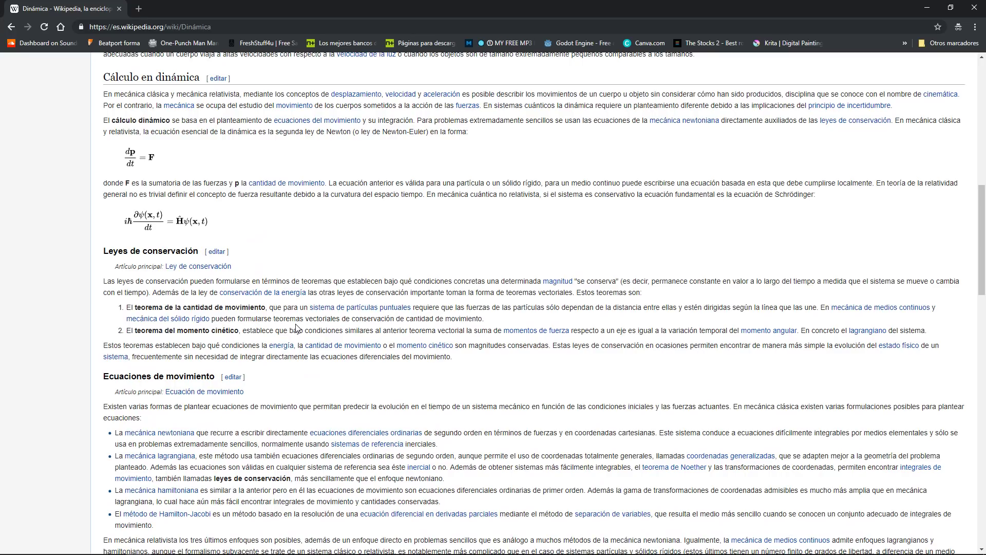
scroll(297, 327, "up", 1)
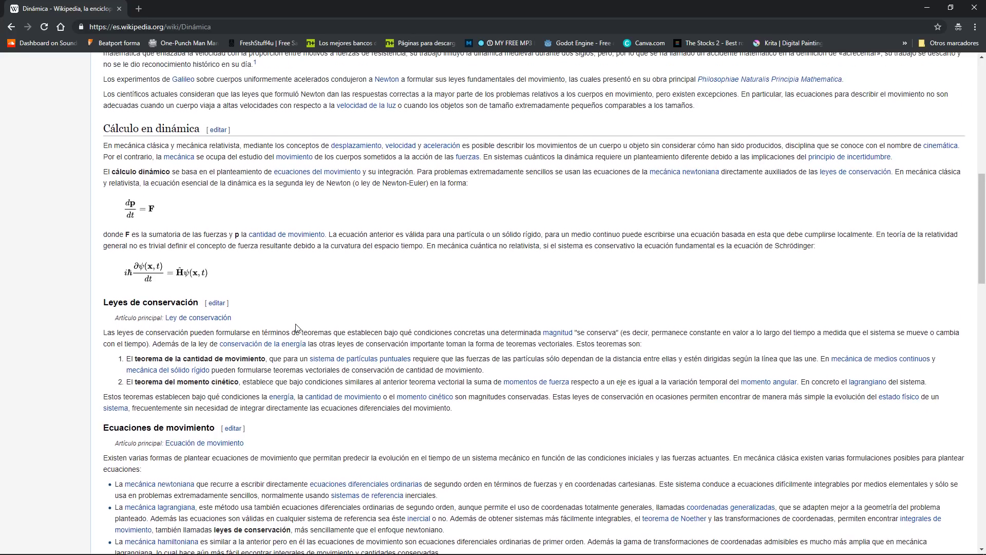
scroll(297, 328, "up", 10)
Step: Read the Cálculo en dinámica section with its equations and go back to the Historia section
scroll(331, 322, "down", 7)
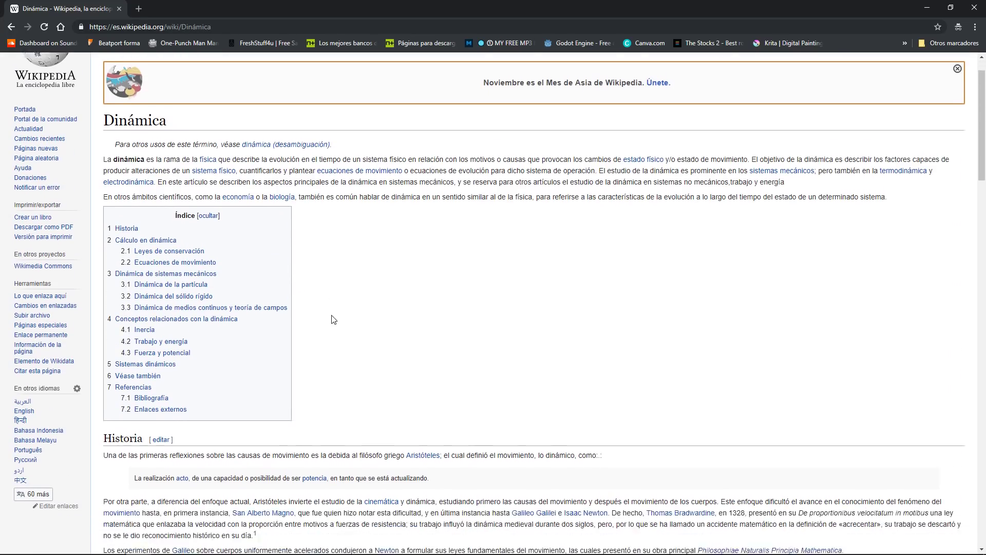
scroll(376, 288, "down", 4)
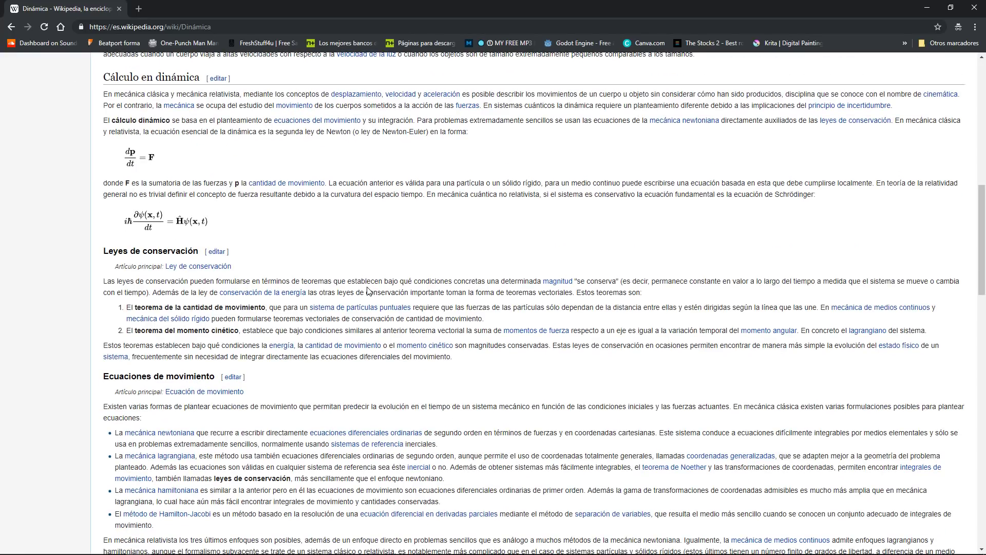
scroll(275, 236, "up", 1)
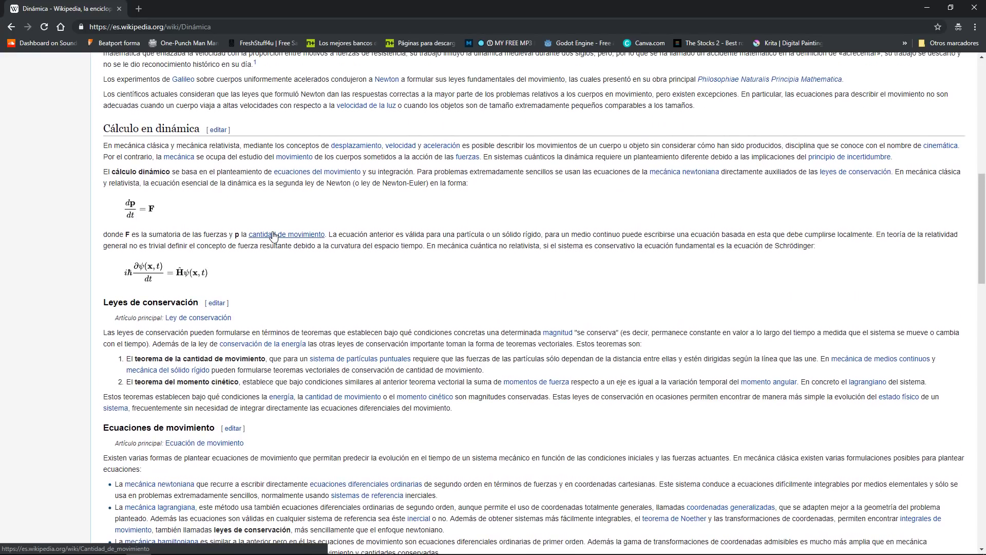
mouse_move(273, 237)
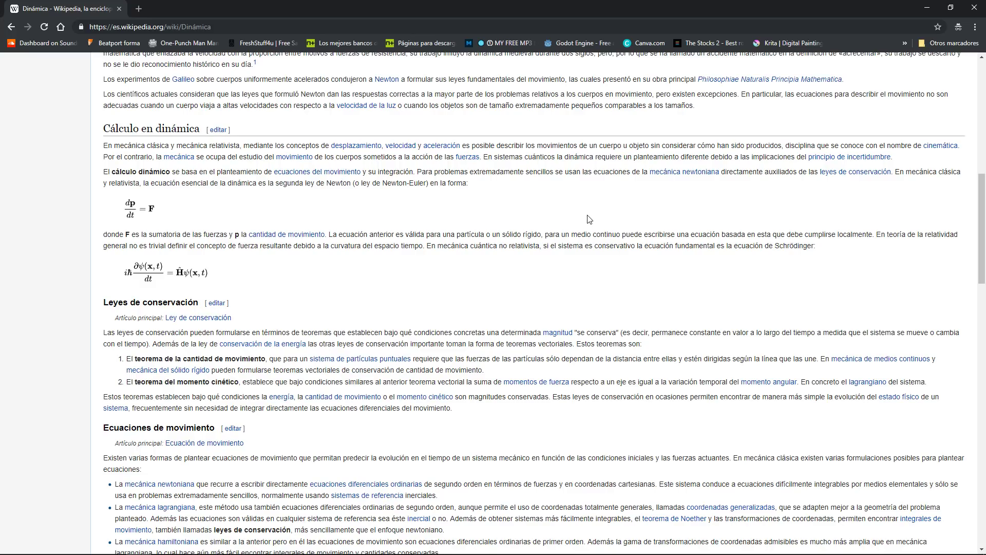
scroll(375, 252, "up", 1)
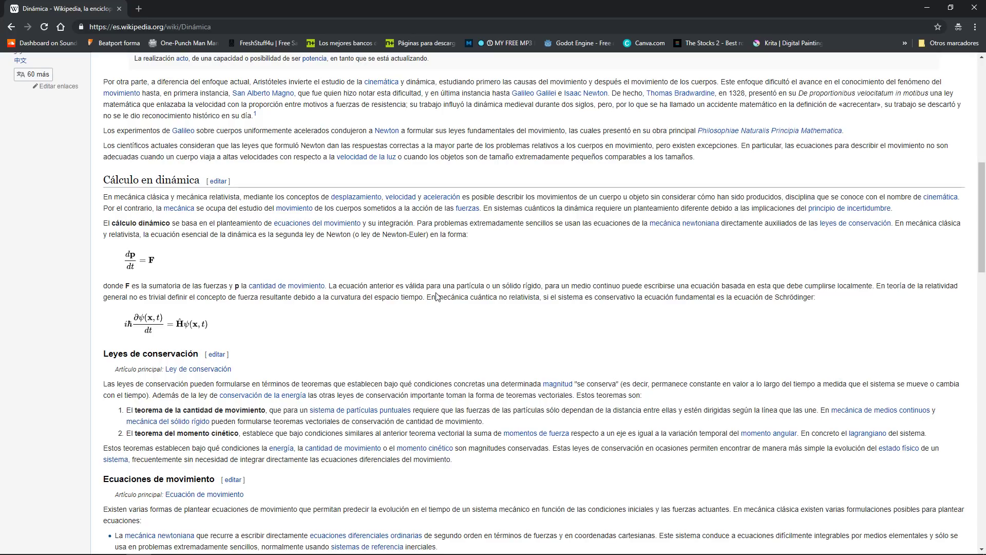
scroll(439, 294, "down", 1)
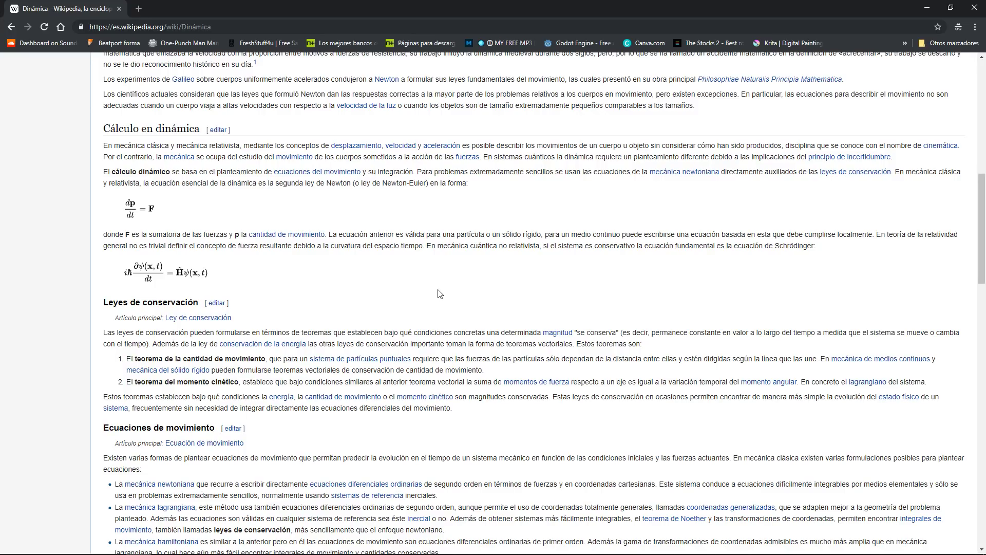
scroll(439, 294, "up", 3)
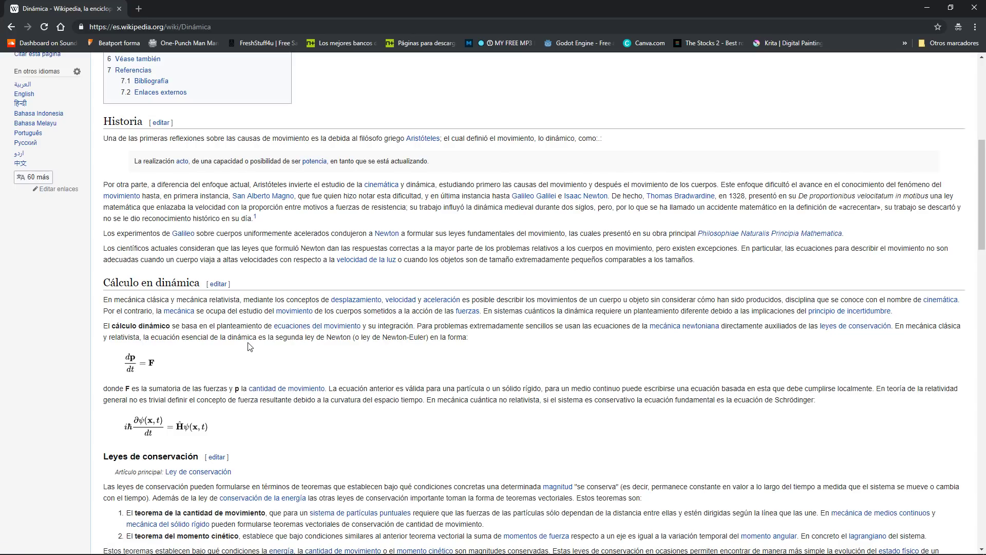
scroll(249, 346, "up", 1)
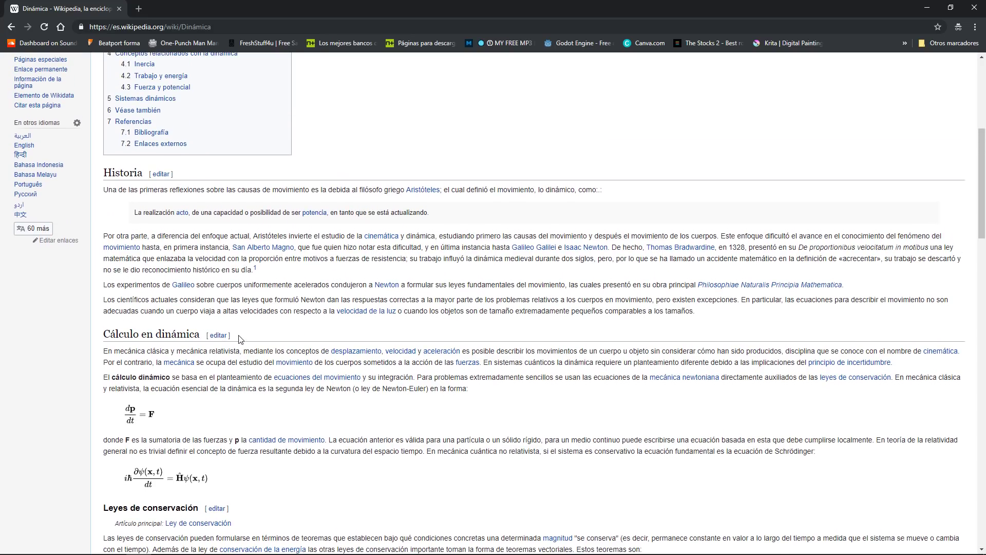
scroll(237, 334, "up", 1)
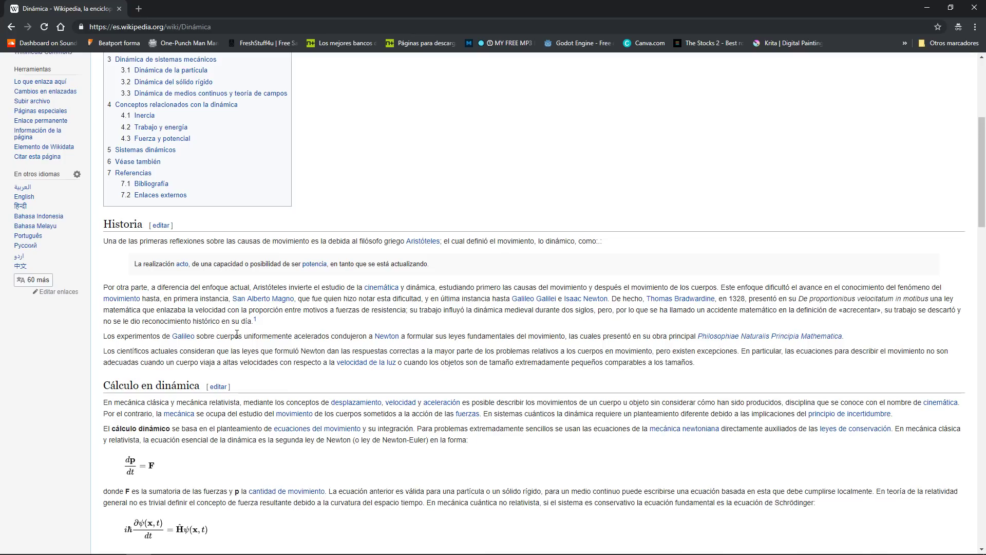
Step: Read the Aristóteles passage and its quotation in the Historia section, and review the article's introduction and index
left_click_drag(103, 241, 446, 259)
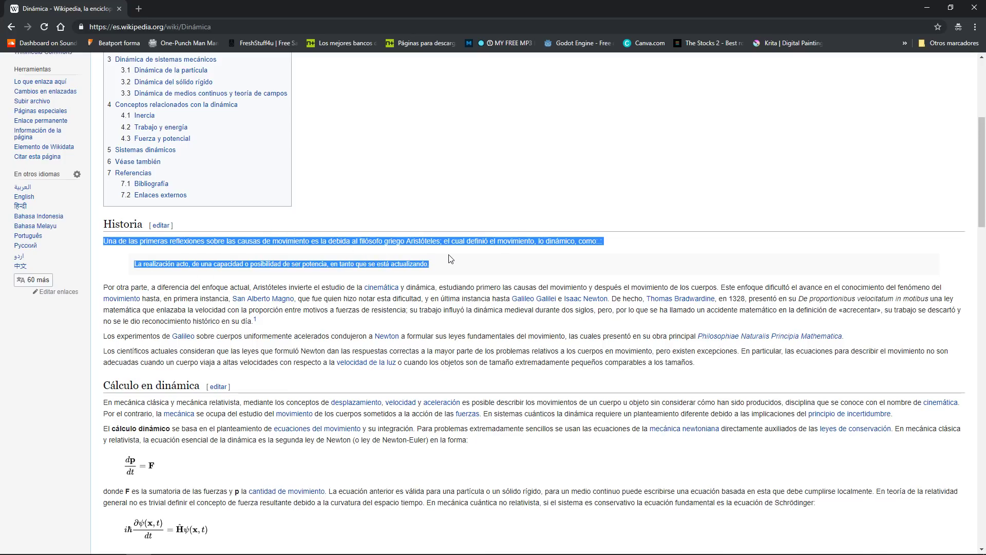
left_click(181, 297)
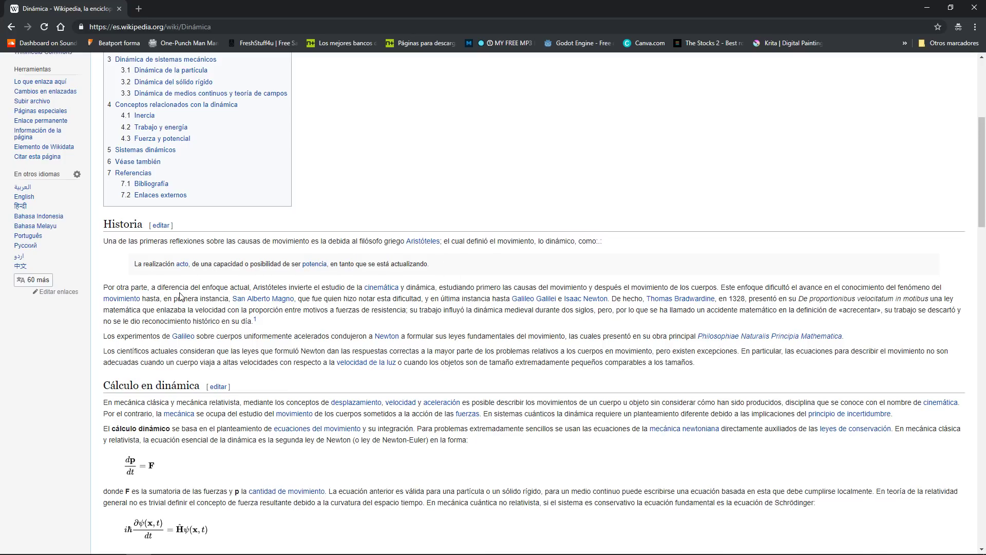
scroll(182, 304, "up", 1)
scroll(182, 325, "up", 4)
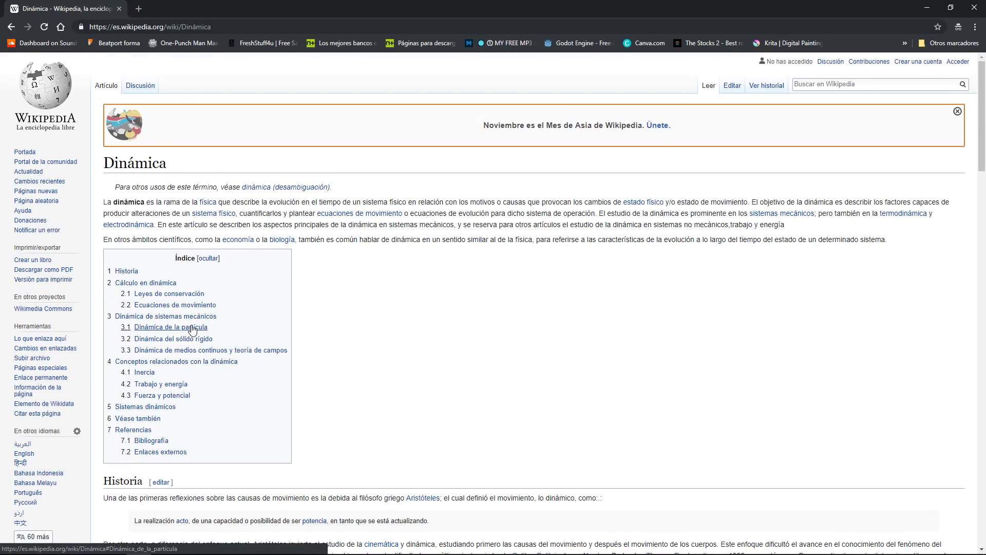
scroll(192, 330, "down", 3)
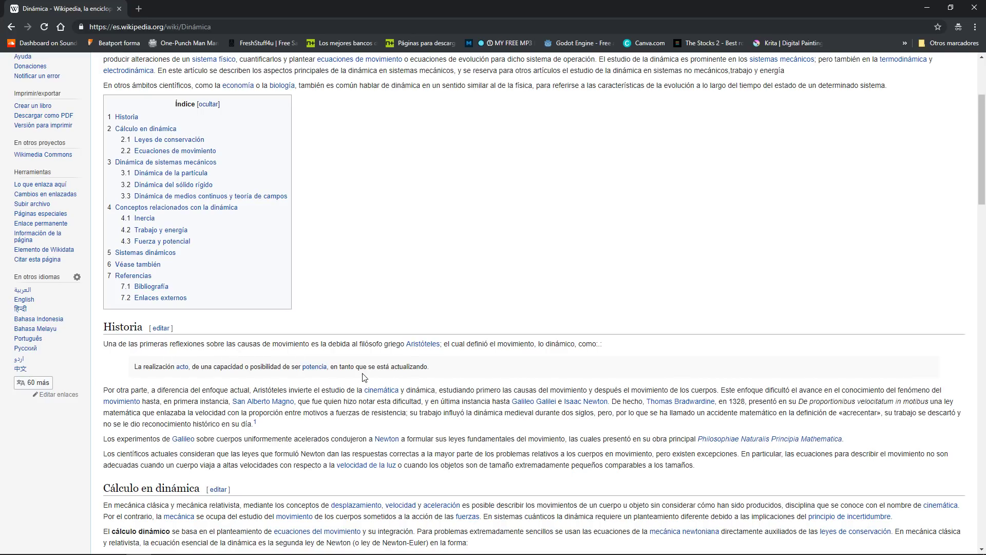
left_click_drag(381, 366, 440, 367)
mouse_move(738, 441)
scroll(599, 447, "up", 3)
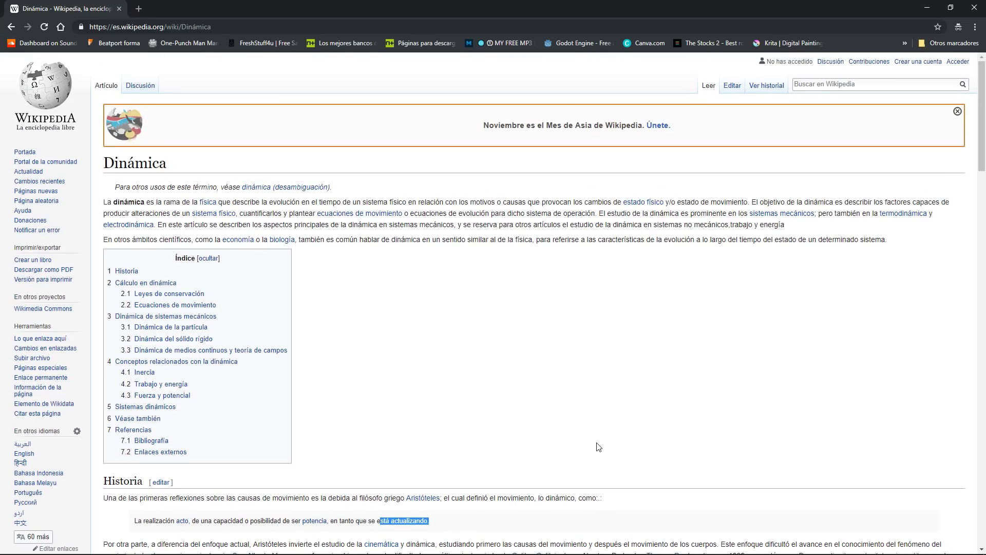
Step: Copy the Historia passage from "Una de las primeras reflexiones" to "se está actualizando" into Fruity NoteBook in FL Studio, below the first sentence
scroll(598, 447, "down", 4)
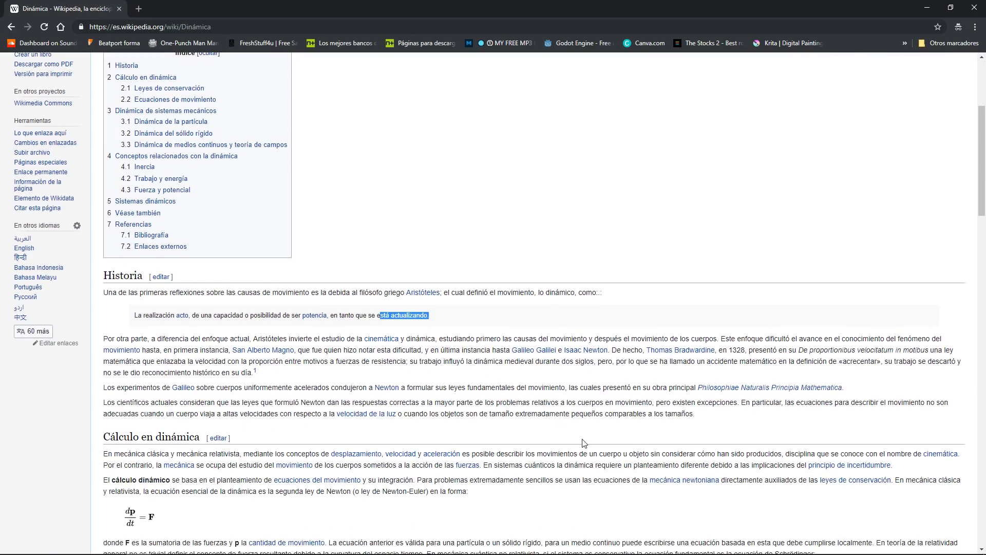
left_click_drag(103, 292, 438, 323)
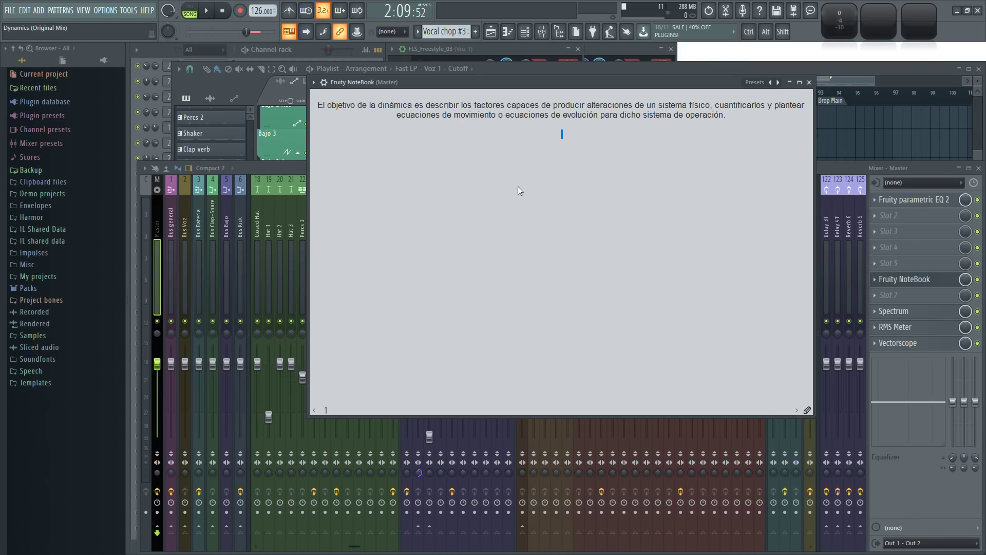
type("Una de las primeras reflexiones sobre las causas de movimiento es la debida al filósofo griego Aristóteles; el cual definió el movimiento, lo dinámico, como::  La realización acto, de una capacidad o posibilidad de ser potencia, en tanto que se está actualizando.")
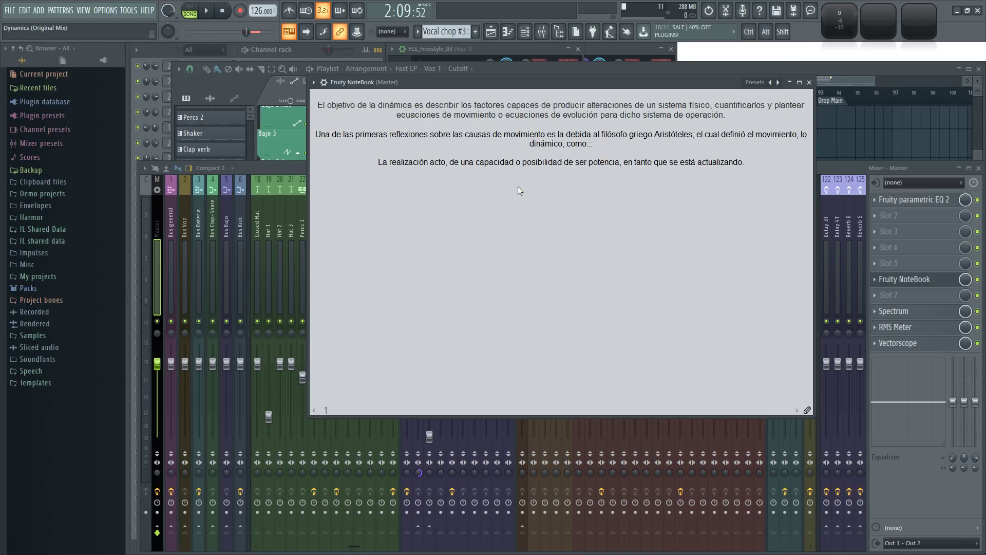
Step: Review both pasted passages and delete "ecuaciones de" before "evolución" in the first sentence
left_click_drag(317, 136, 791, 169)
left_click_drag(321, 106, 763, 116)
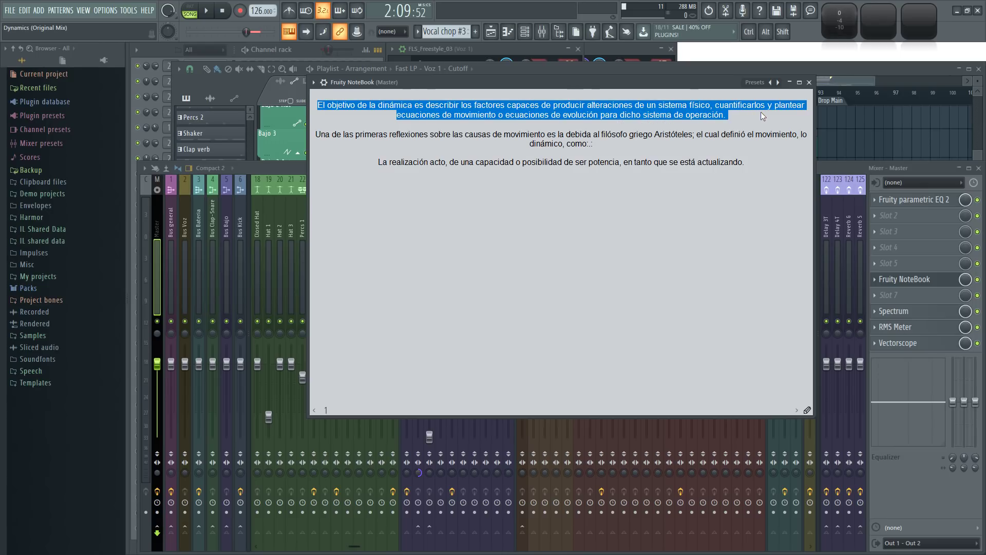
left_click(596, 116)
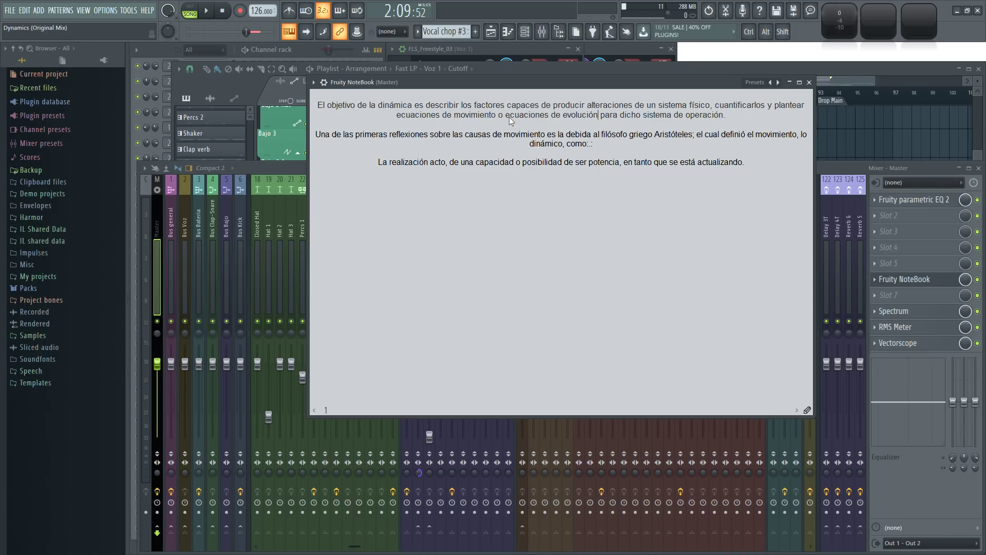
left_click_drag(560, 113, 562, 112)
key("Delete")
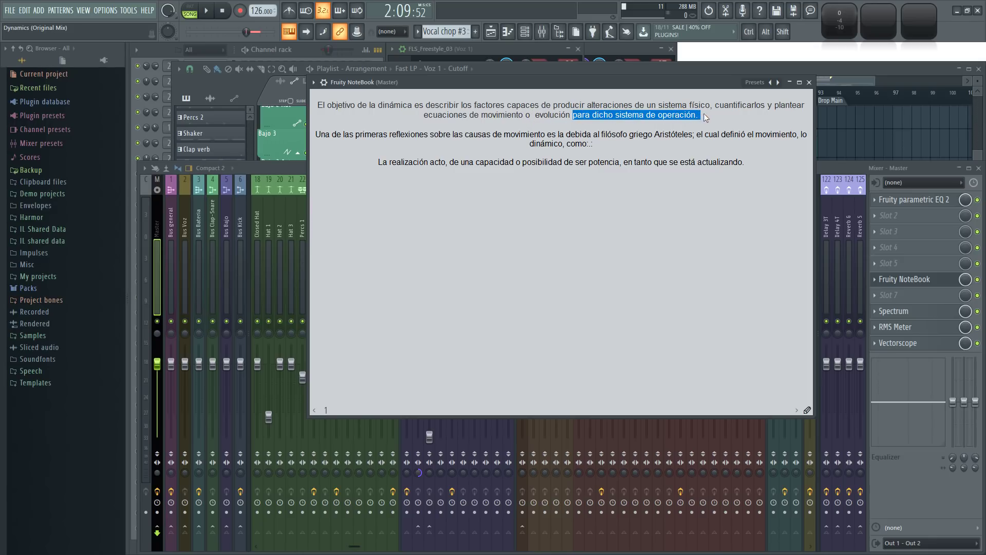
Step: Delete "para dicho sistema de operación" from the first sentence, end it with a period after "evolución" and remove the extra space
key("Delete")
type(".")
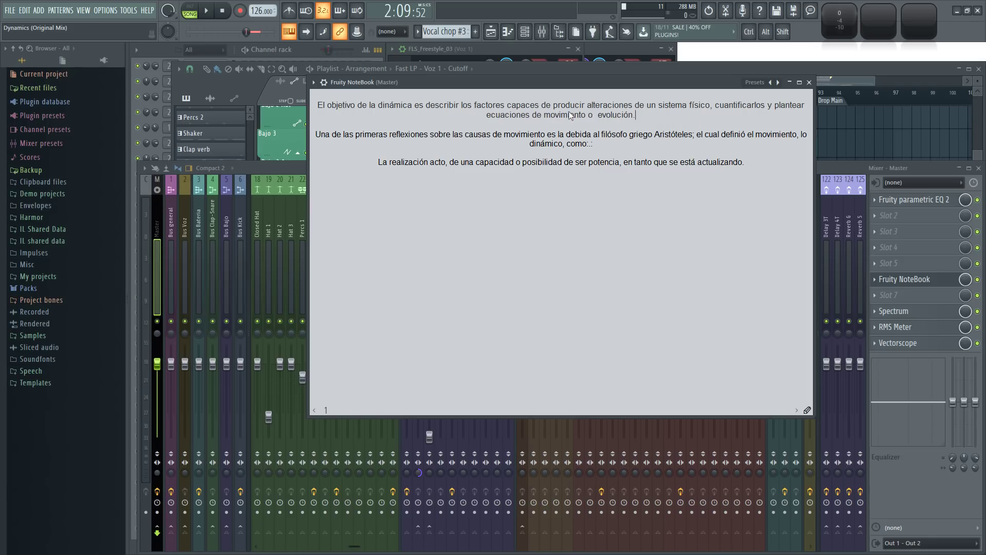
key("Delete")
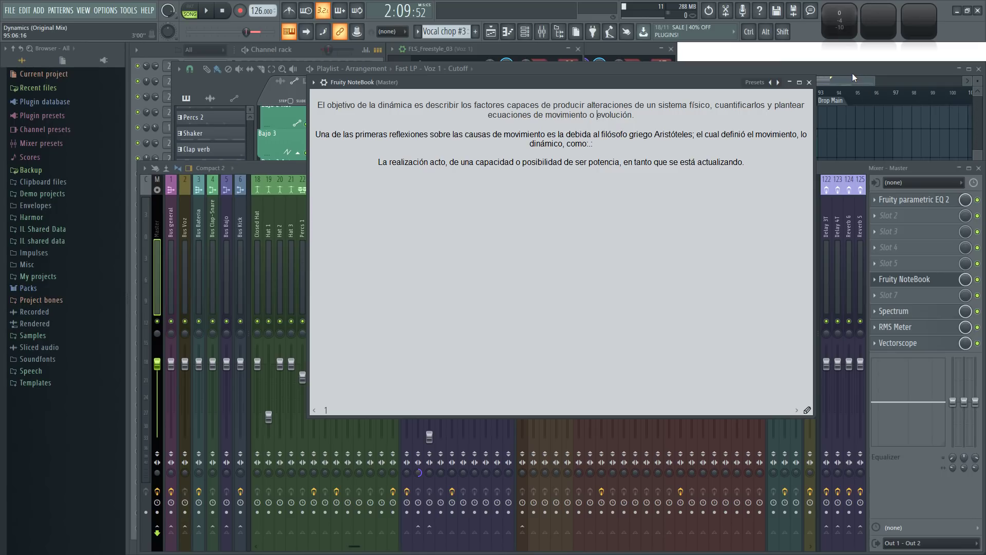
Step: Play the Speech section while reading the notebook text, moving the notebook to expose the timeline and enabling the metronome
key("space")
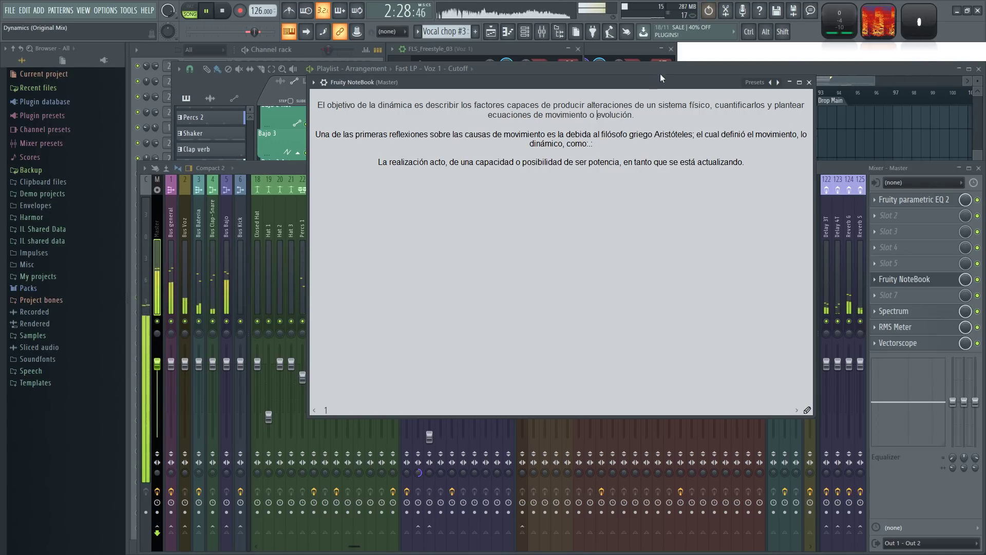
left_click_drag(606, 79, 630, 145)
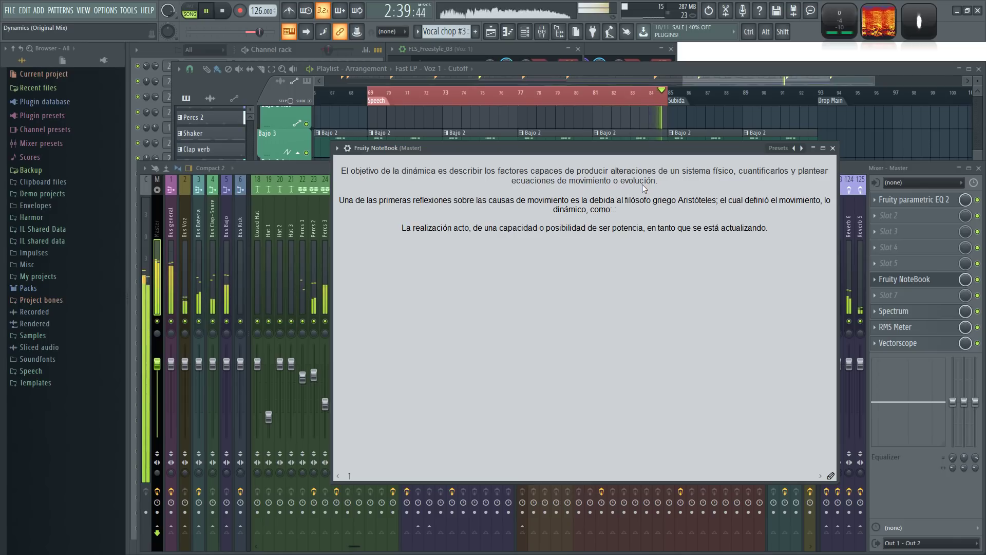
key("space")
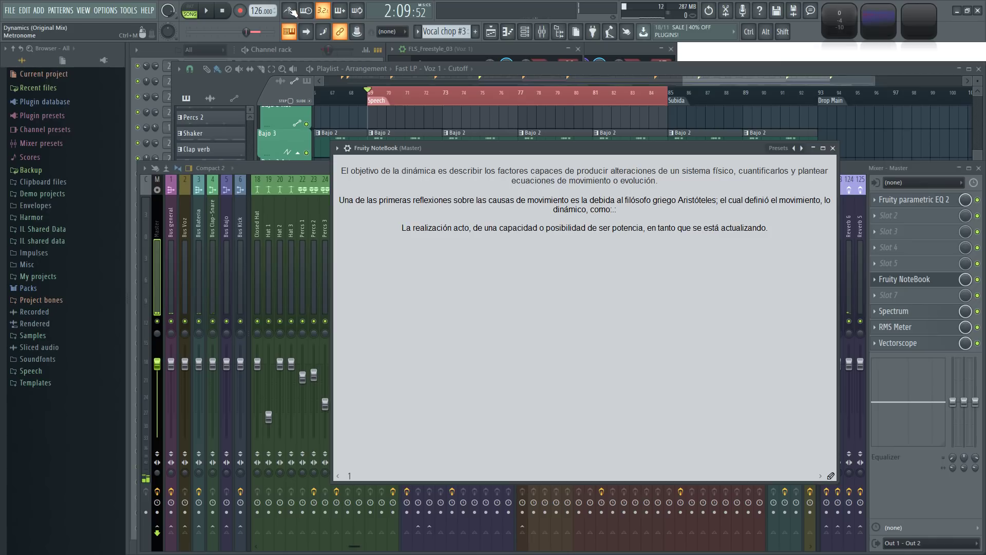
key("space")
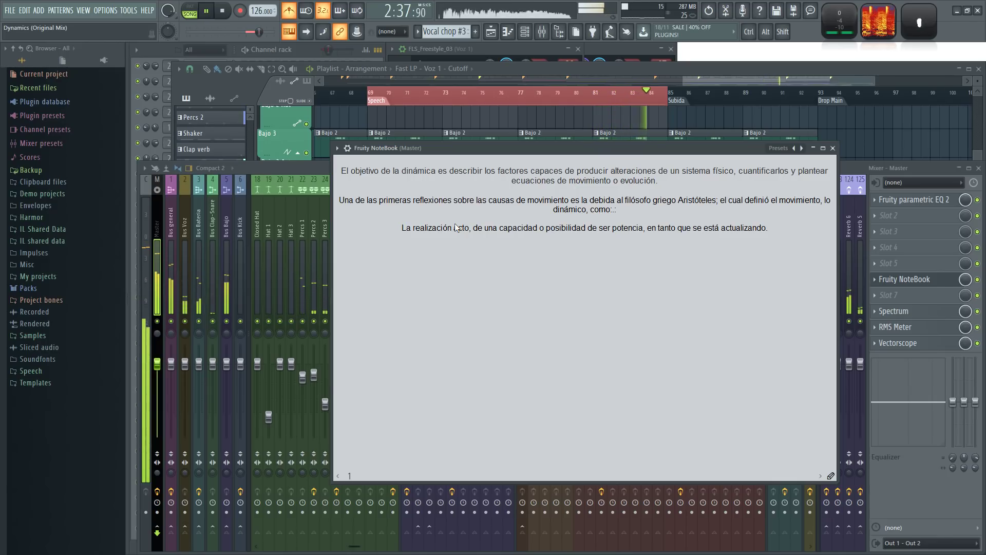
key("space")
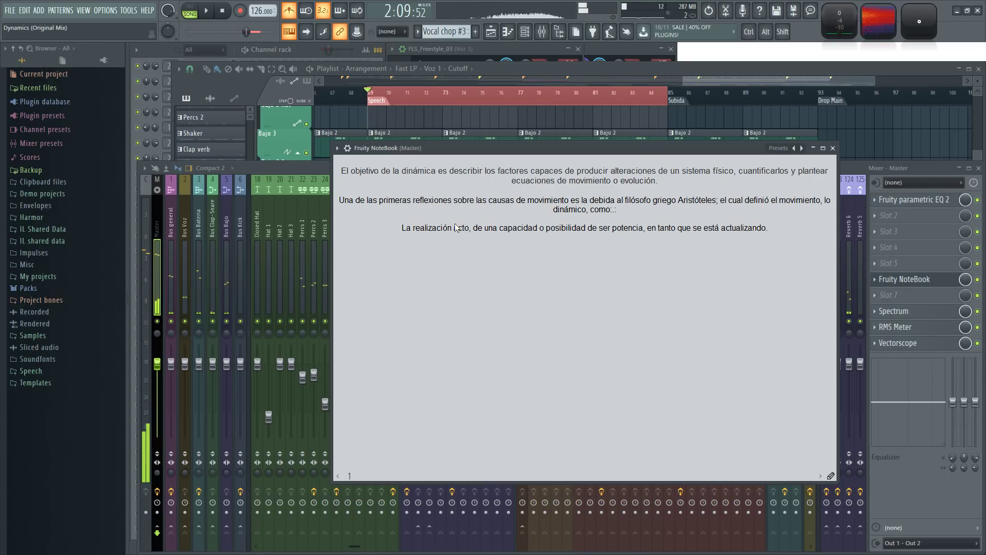
Step: Move the notebook aside and show the effects on the Voz 1 mixer track
left_click_drag(545, 148, 378, 133)
left_click(700, 168)
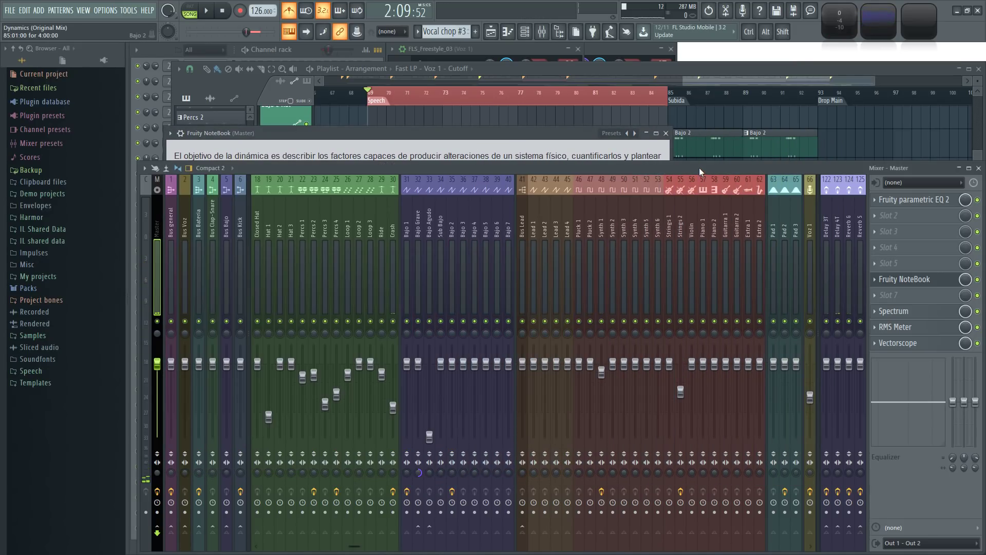
scroll(624, 226, "down", 5)
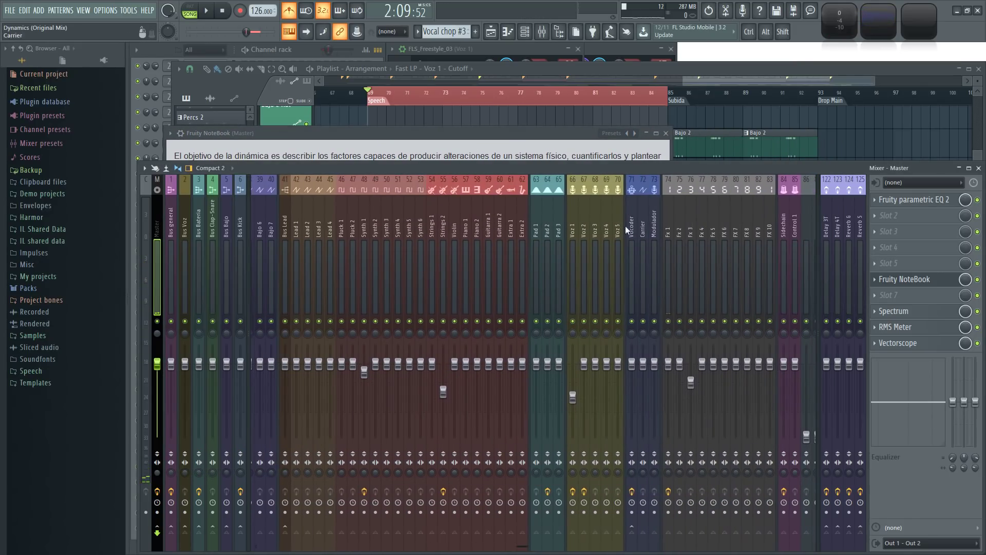
left_click(572, 222)
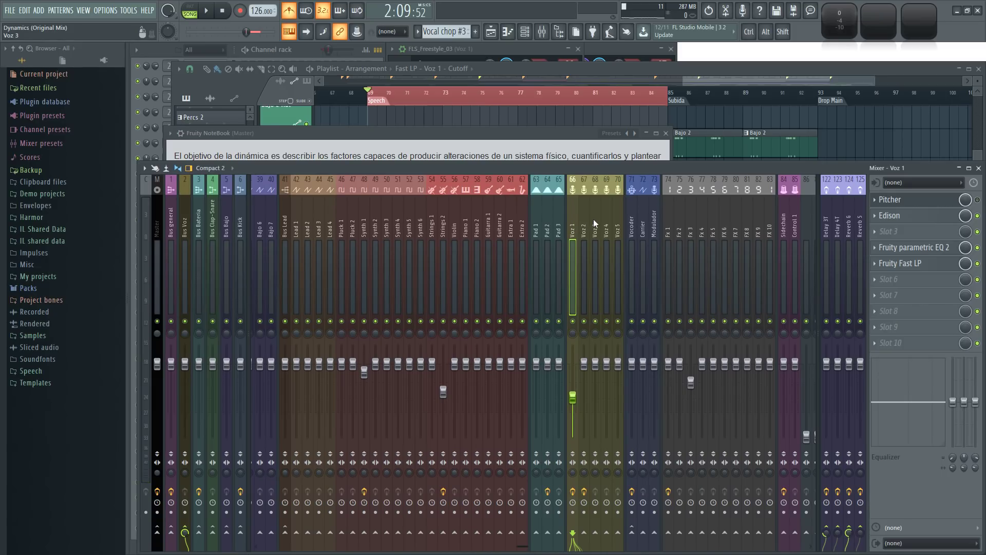
Step: Play the Pausa 1 section with its voice clip and select the Voz 2 track in the mixer
left_click(709, 80)
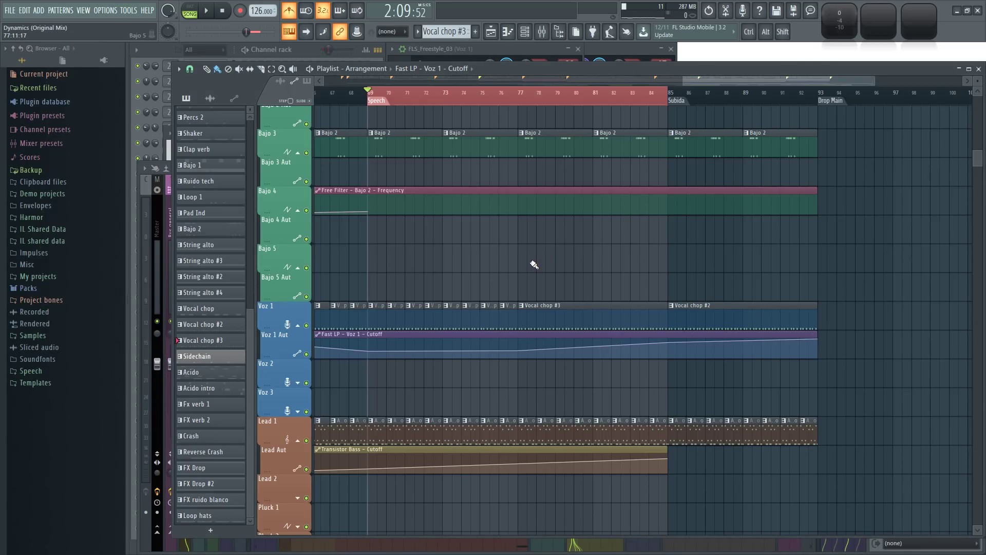
scroll(529, 260, "down", 5)
scroll(539, 247, "up", 4)
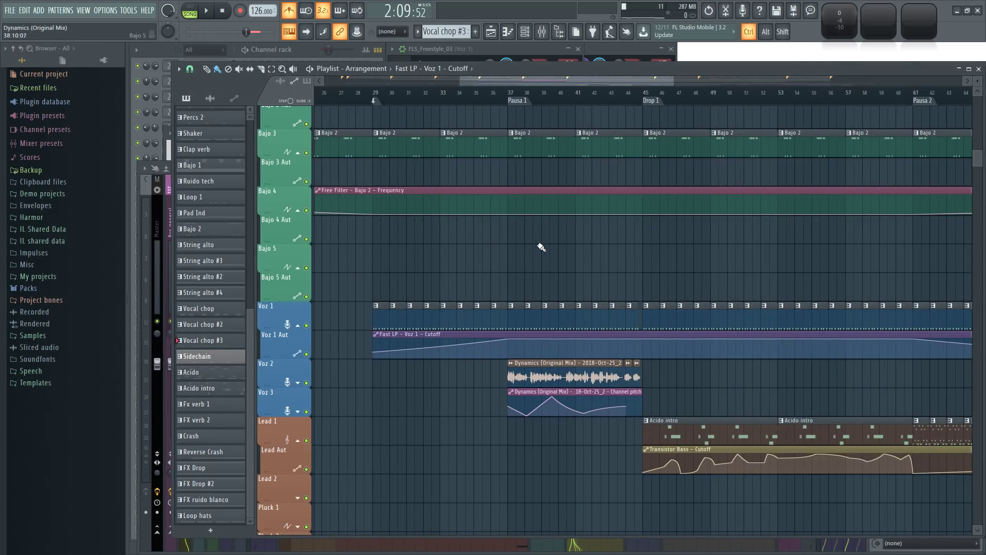
left_click(527, 95)
key("space")
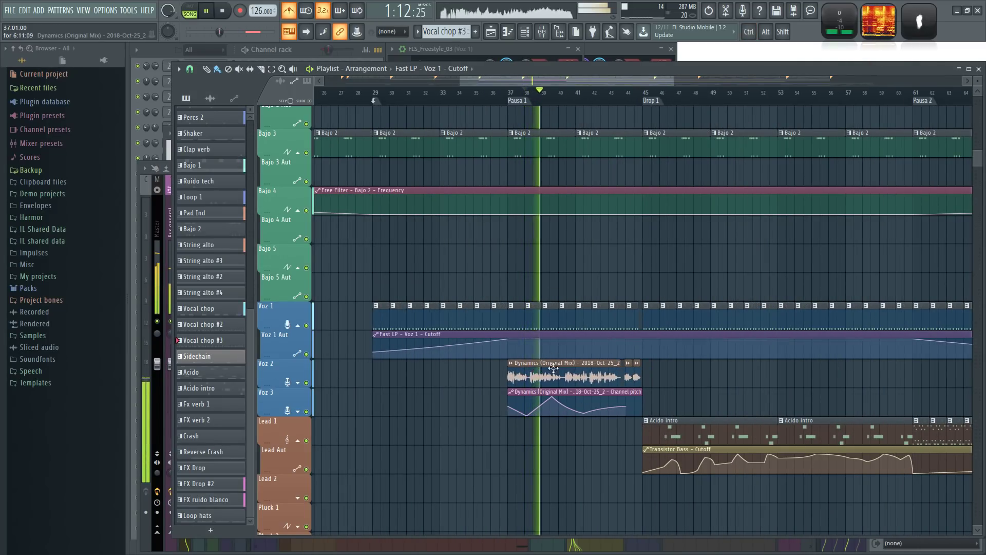
key("F9")
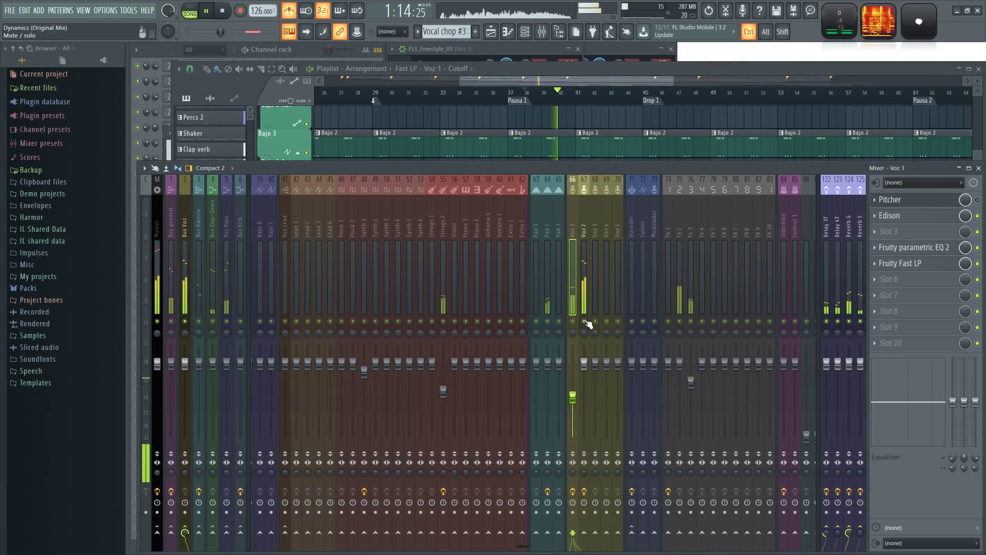
left_click(583, 215)
key("space")
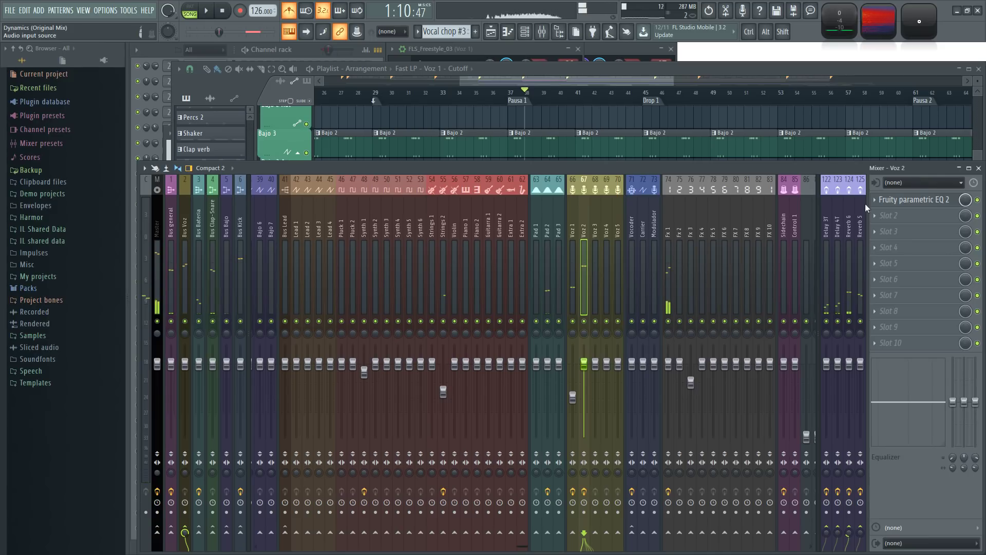
Step: Solo the Voz 2 track during playback and set its audio input to the mono source In 1
key("space")
right_click(584, 321)
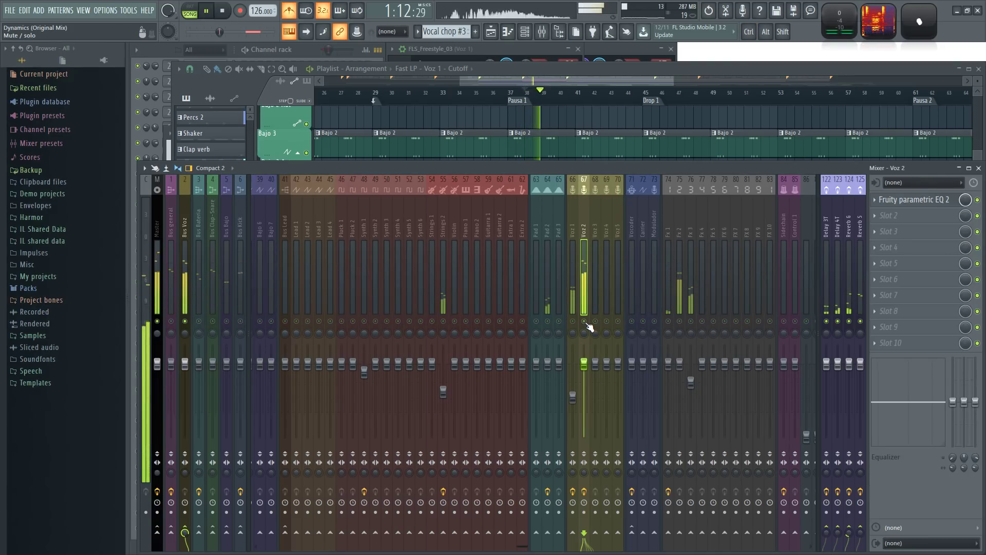
left_click(924, 183)
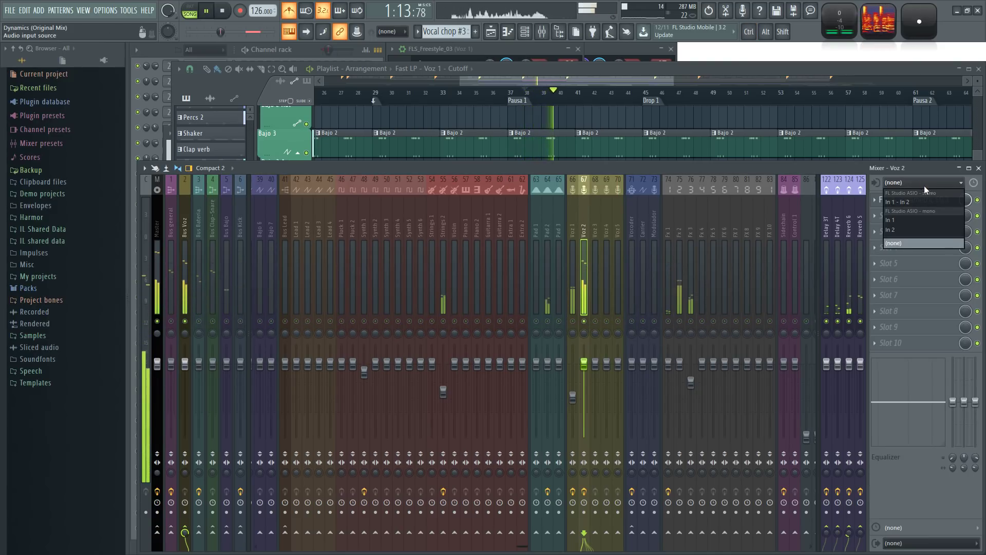
left_click(908, 221)
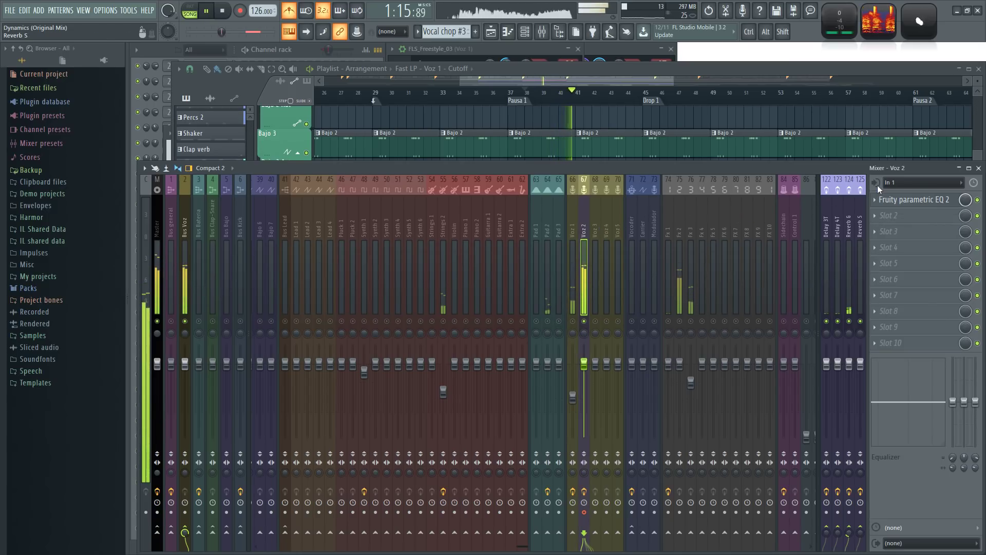
key("space")
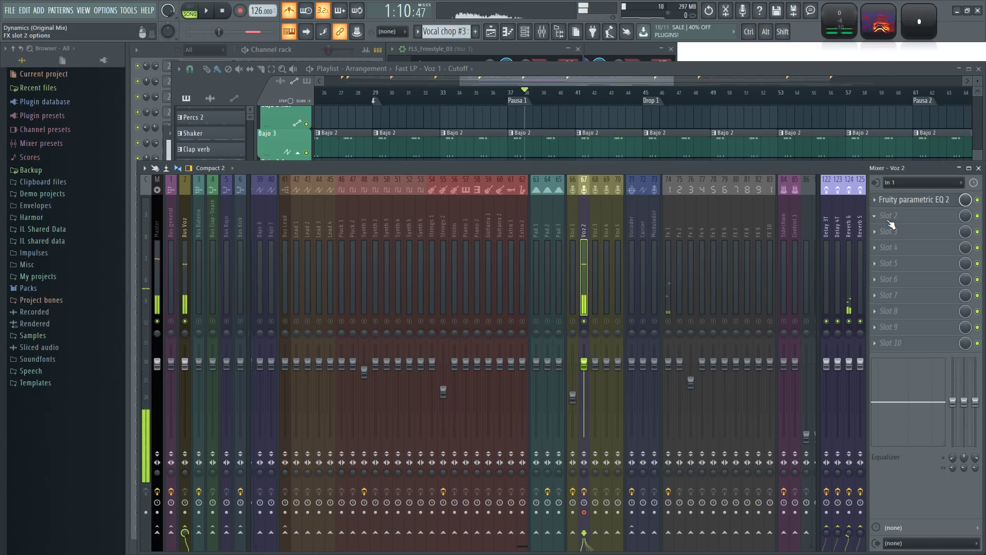
Step: Load Edison into effect slot 2 of the Voz 2 track and position its window over the mixer
left_click(881, 218)
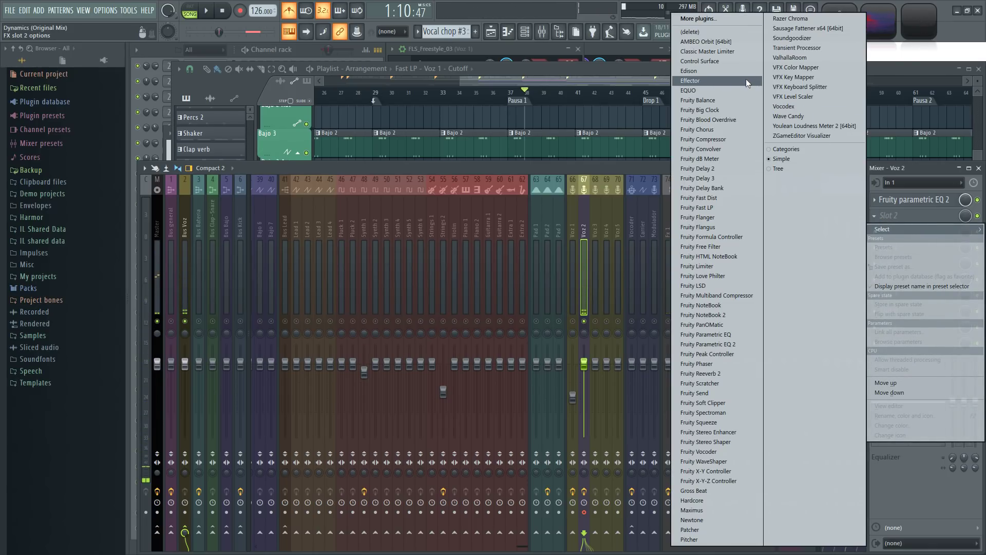
left_click(703, 72)
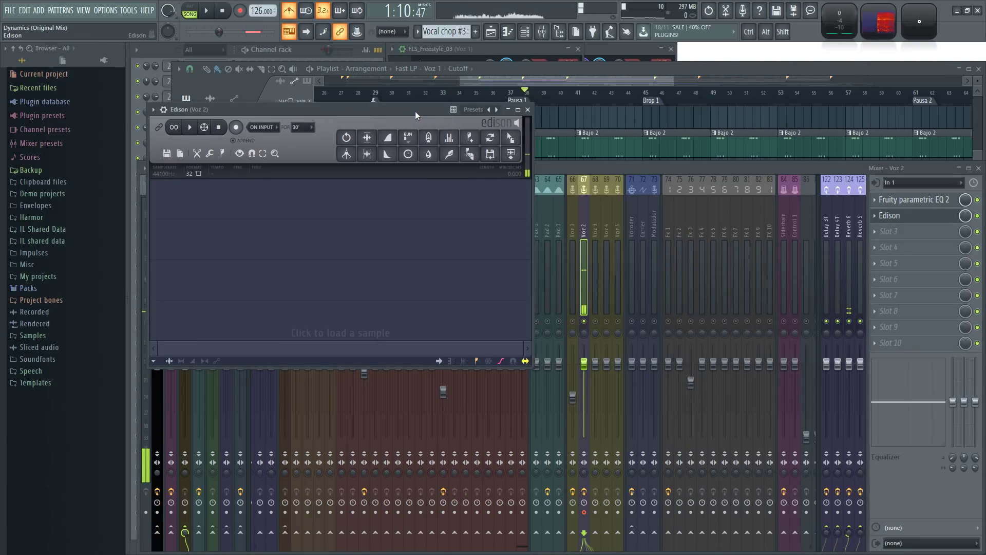
left_click_drag(415, 111, 874, 182)
left_click(627, 289)
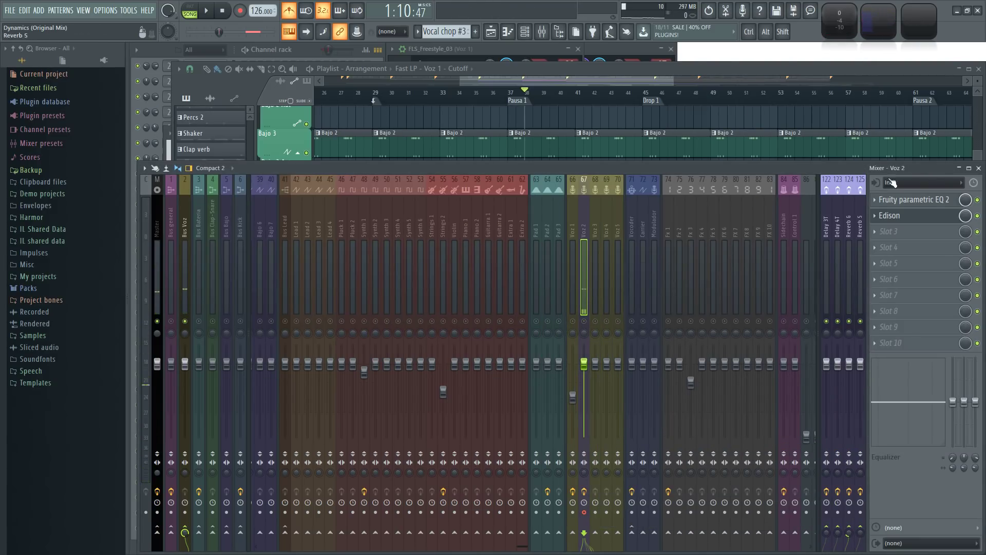
left_click(891, 215)
left_click_drag(711, 180, 576, 194)
Step: Check playback at Pausa 1, move the playback position to bar 29, and show Edison on Voz 2 again
left_click(538, 67)
key("space")
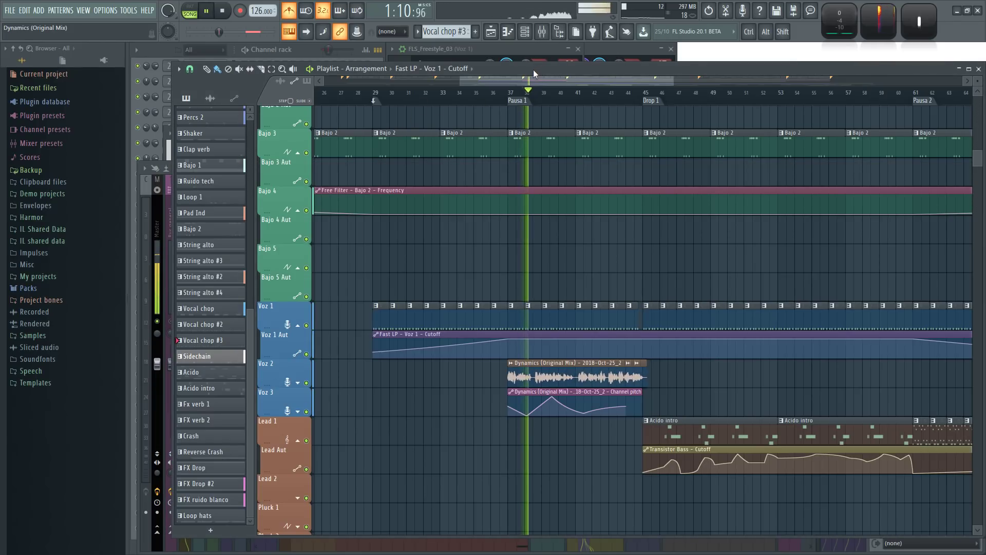
key("space")
left_click(374, 97)
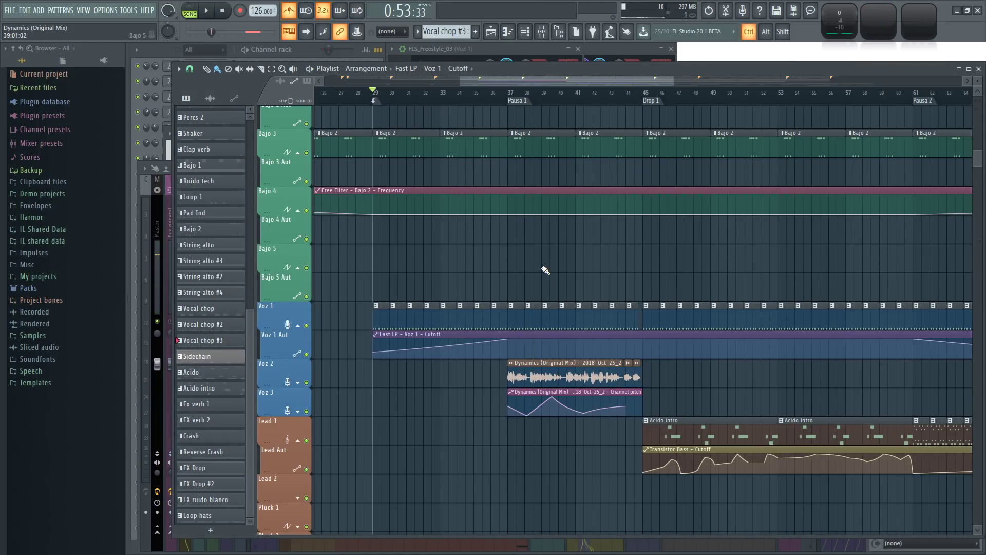
scroll(546, 270, "down", 2)
key("F9")
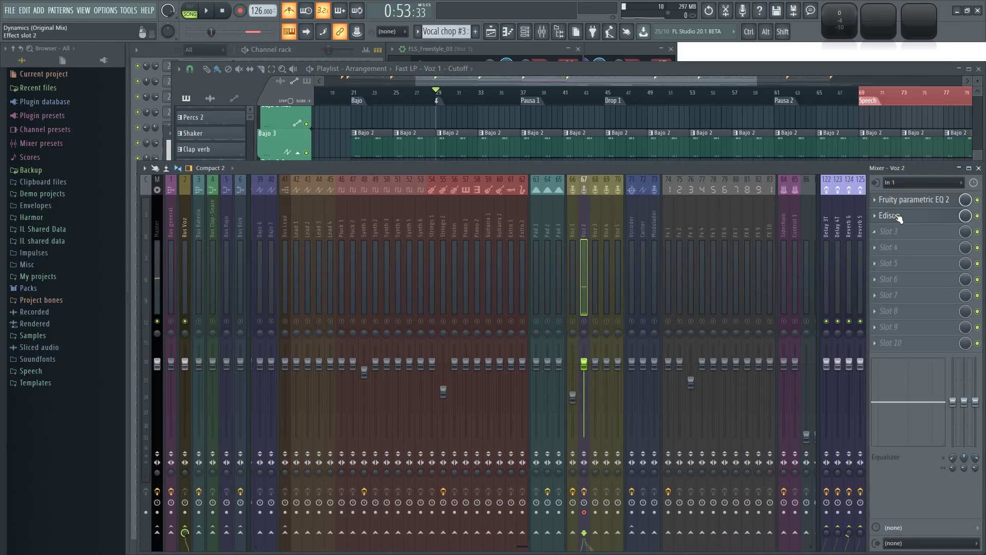
left_click(896, 216)
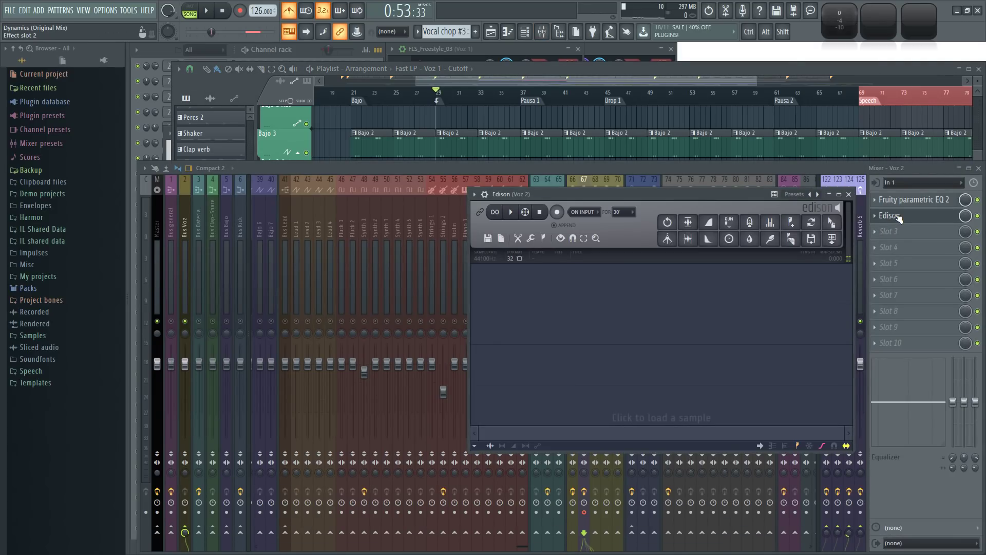
Step: Play the lead-in to the Speech marker, unsolo the Voz 2 track and mute it
left_click(863, 99)
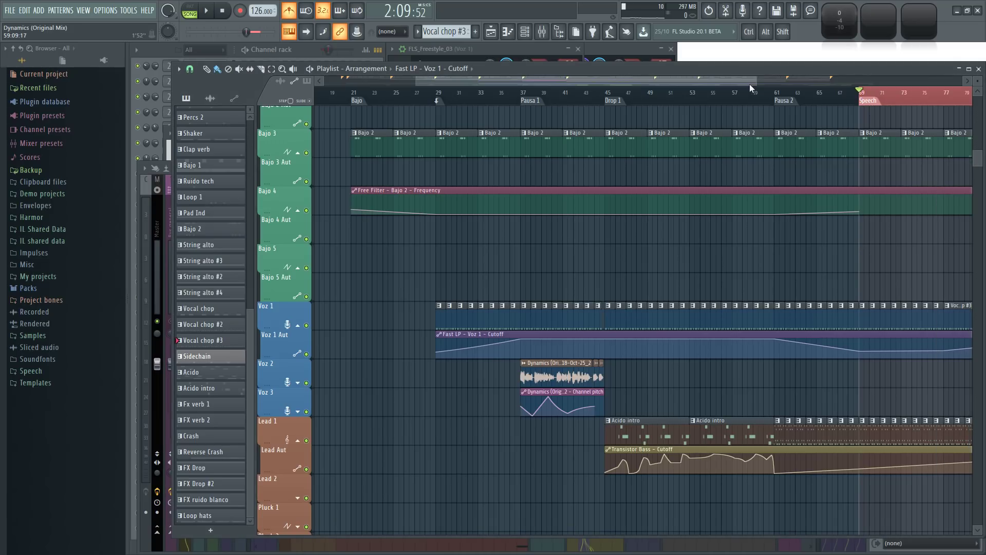
scroll(760, 253, "up", 3)
key("space")
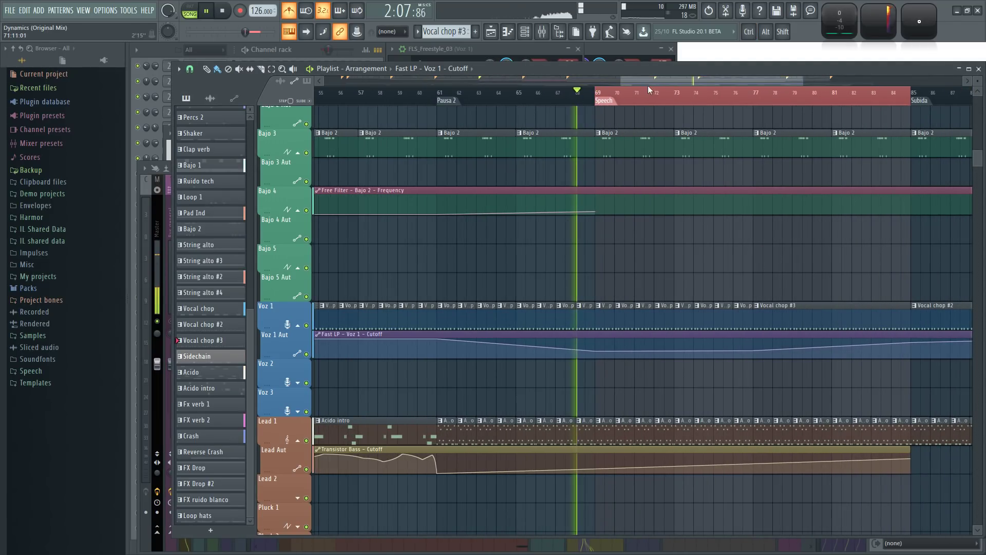
key("F9")
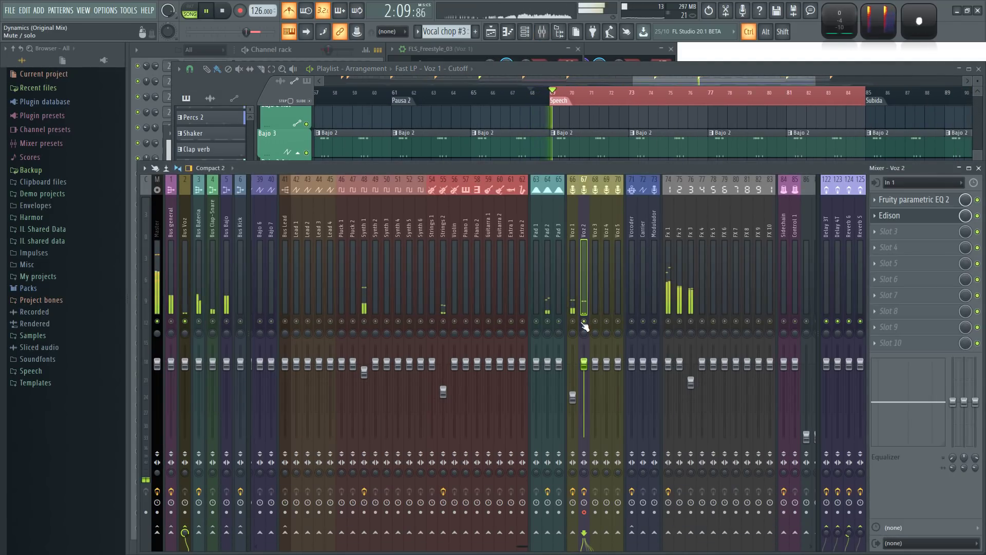
key("KP_Divide")
key("KP_Divide")
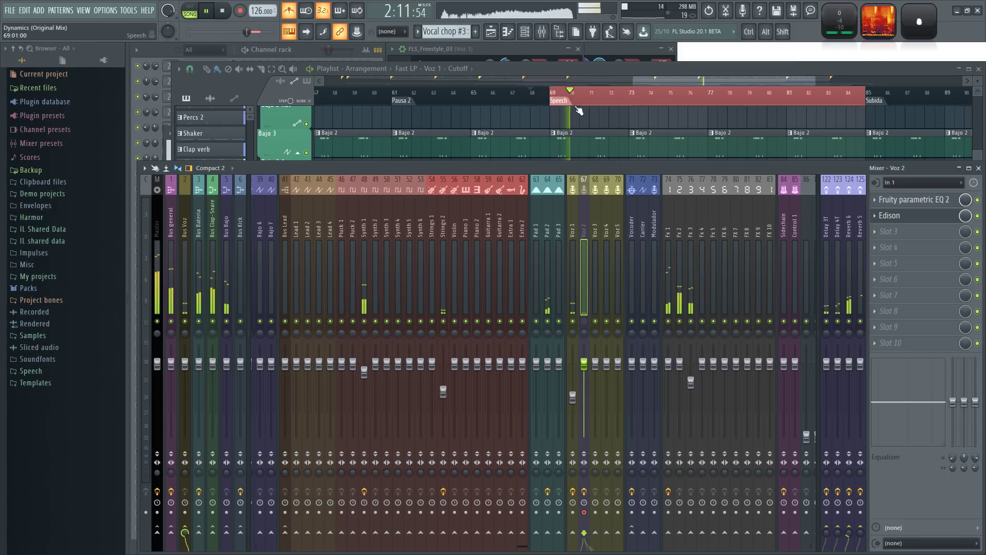
Step: Open Fruity NoteBook on the Master track, stop playback and make the notebook a detached window
left_click(156, 226)
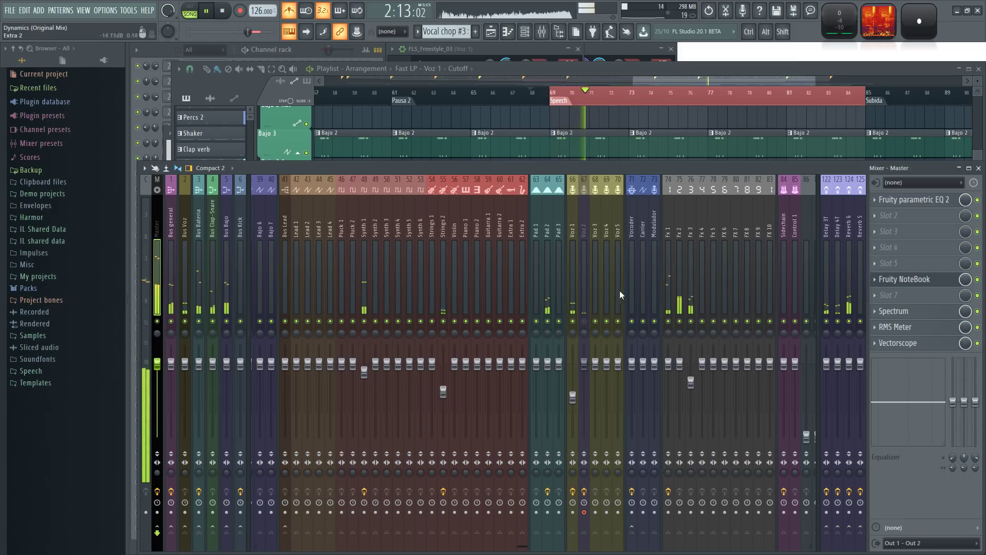
left_click(902, 279)
key("space")
left_click(179, 134)
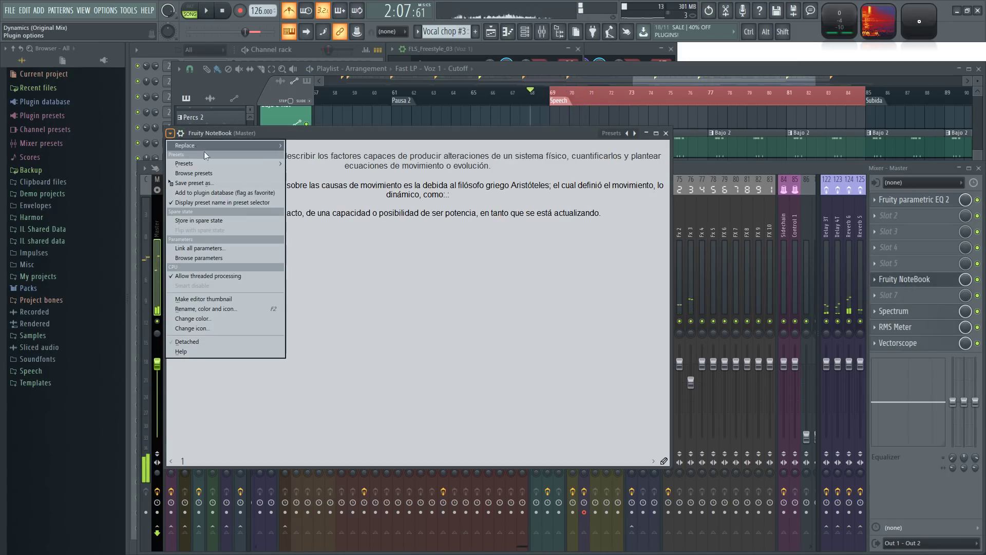
left_click(210, 341)
Step: Shrink the detached notebook window to fit just the speech text and place it beside the voice tracks
left_click_drag(363, 133, 236, 212)
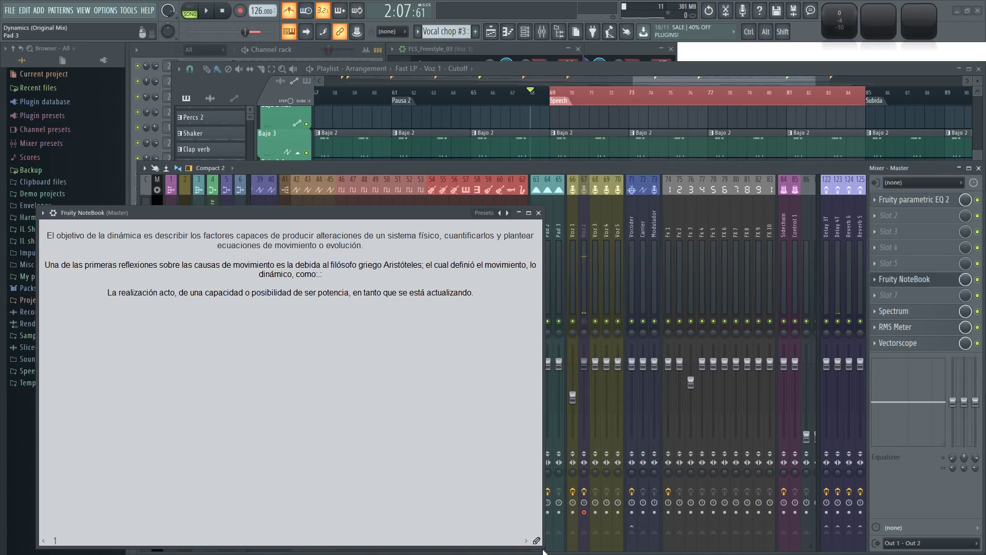
left_click_drag(540, 544, 526, 325)
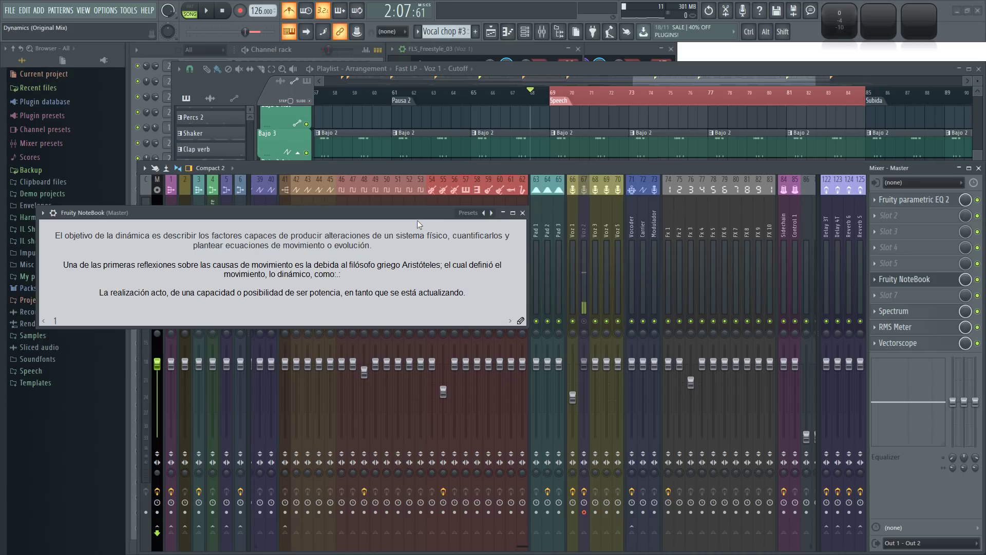
left_click_drag(418, 221, 410, 224)
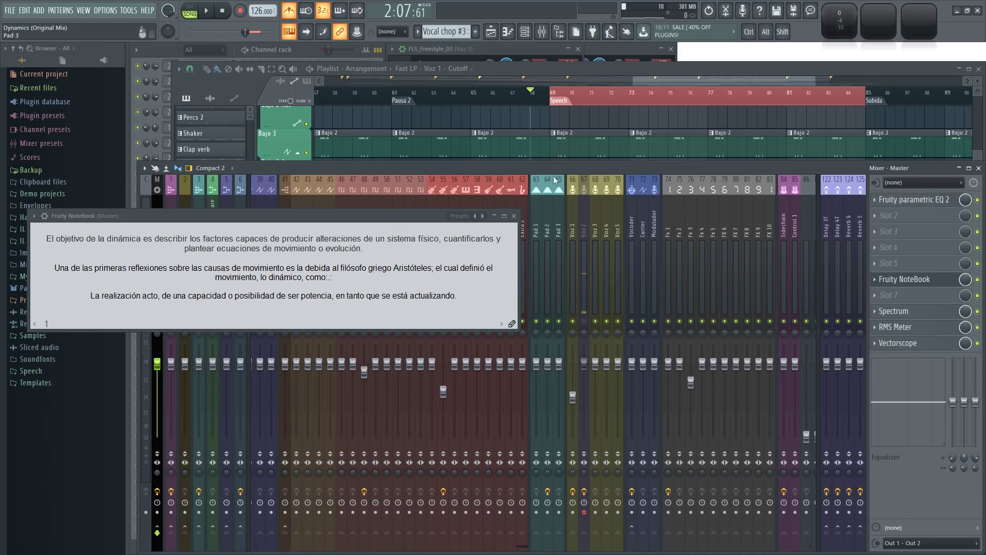
Step: Play the lead-in to Speech and the section from bar 77 to its end, checking the timing against the notebook text
key("space")
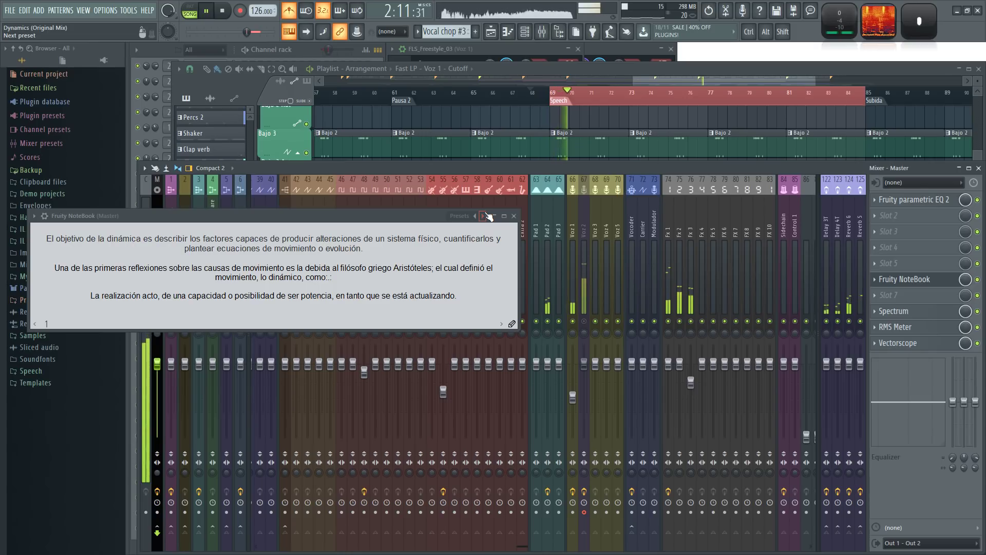
key("space")
left_click(710, 100)
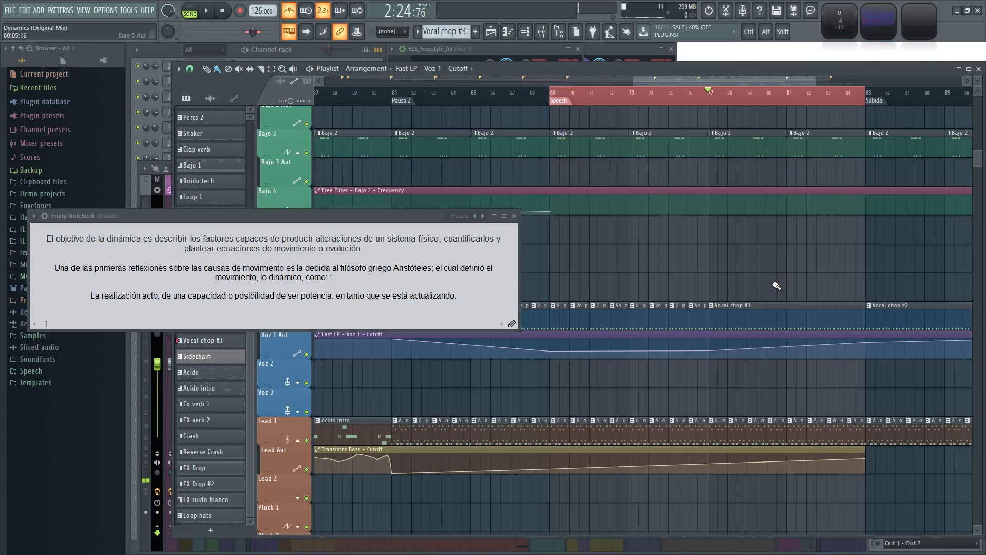
key("space")
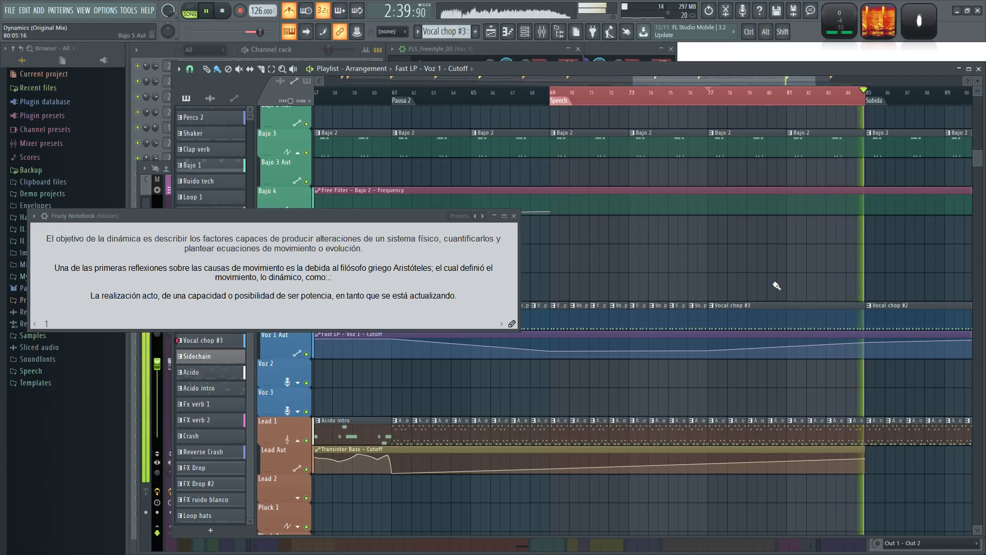
key("space")
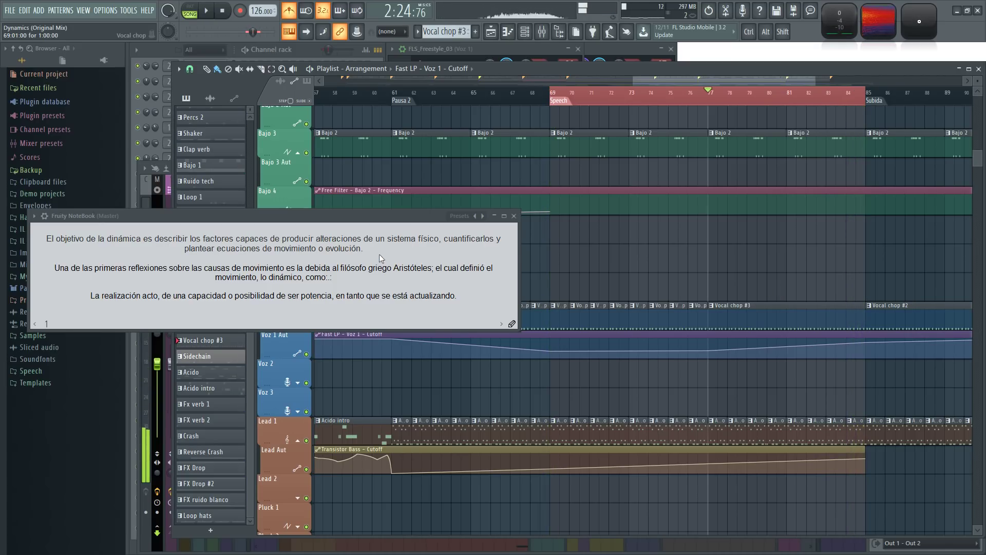
left_click_drag(365, 249, 480, 300)
left_click(471, 303)
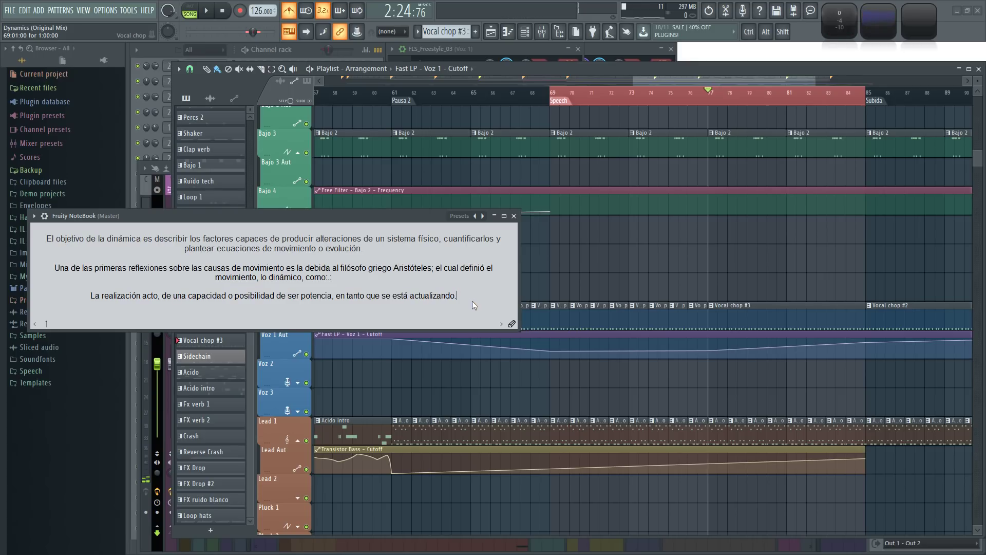
Step: Move the playback position to the Speech marker at bar 69 and start recording in Edison on the Voz 2 mixer track
left_click(552, 95)
key("F9")
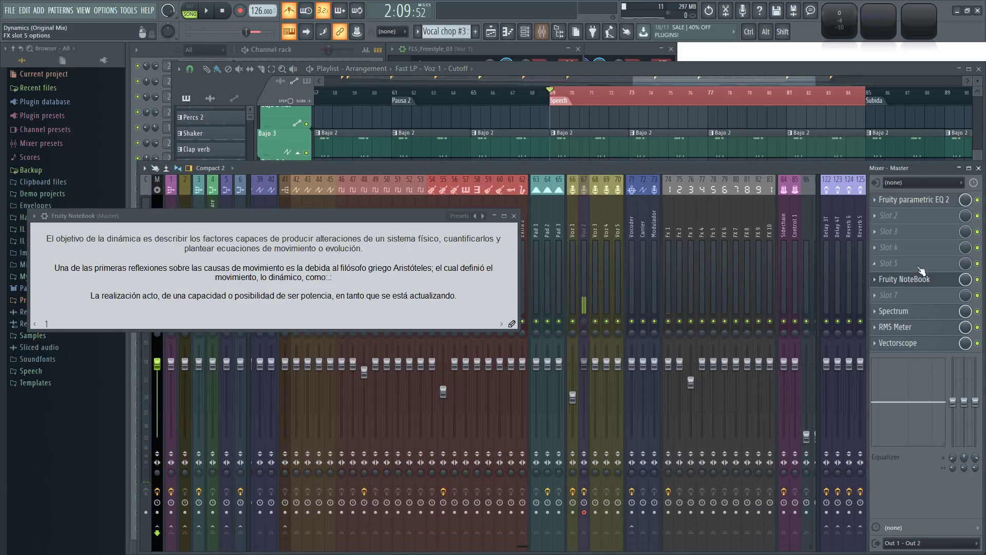
left_click(583, 221)
key("ctrl+e")
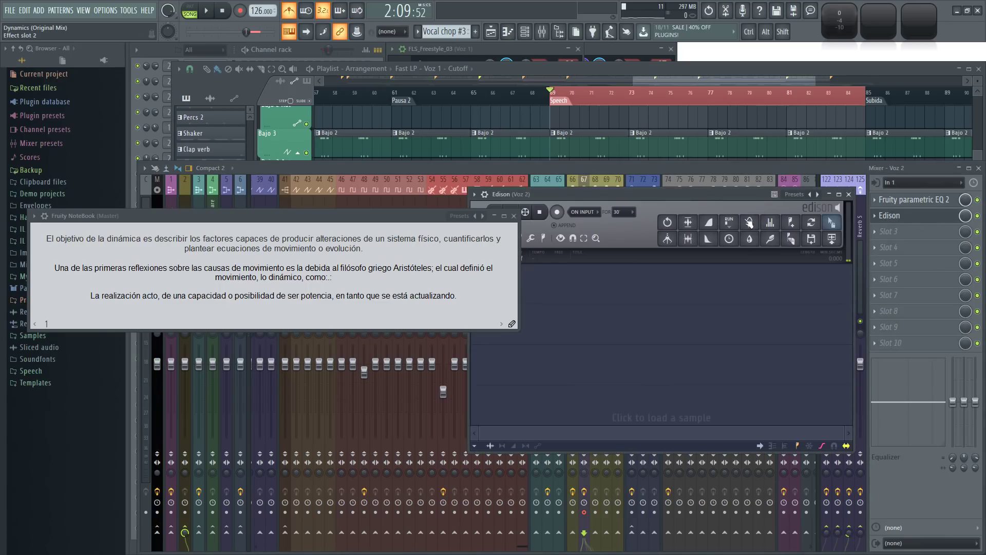
left_click(557, 212)
left_click(557, 212)
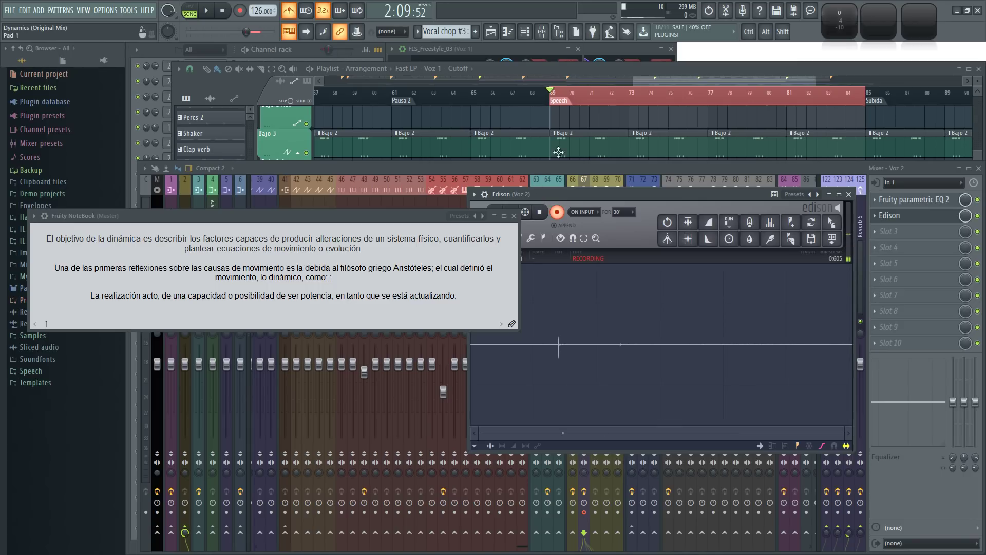
Step: Play the arrangement from just before Speech while Edison records the spoken text, and stop playback
left_click(624, 67)
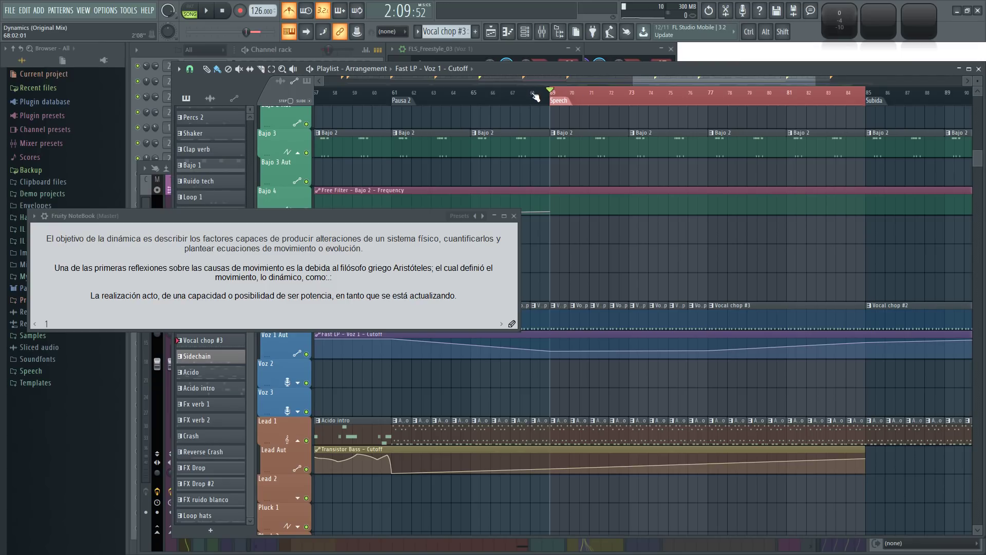
key("space")
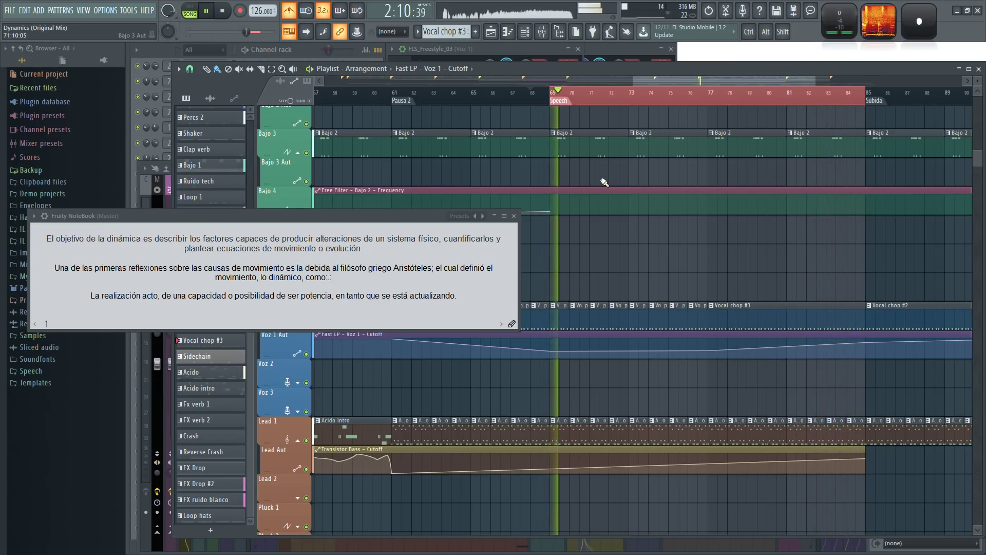
key("space")
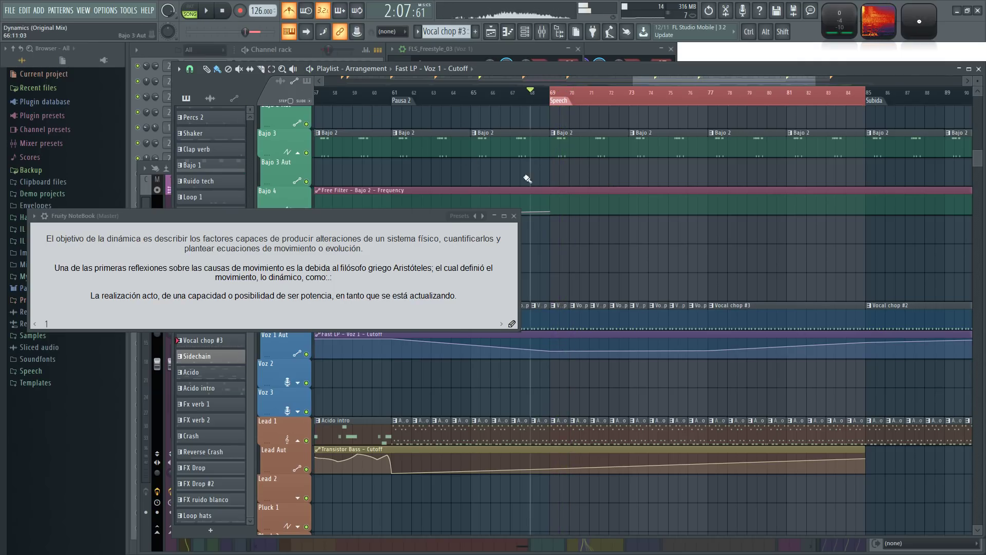
Step: Reopen Edison on Voz 2 and delete the unwanted audio before and after the speech in the recorded take
key("F9")
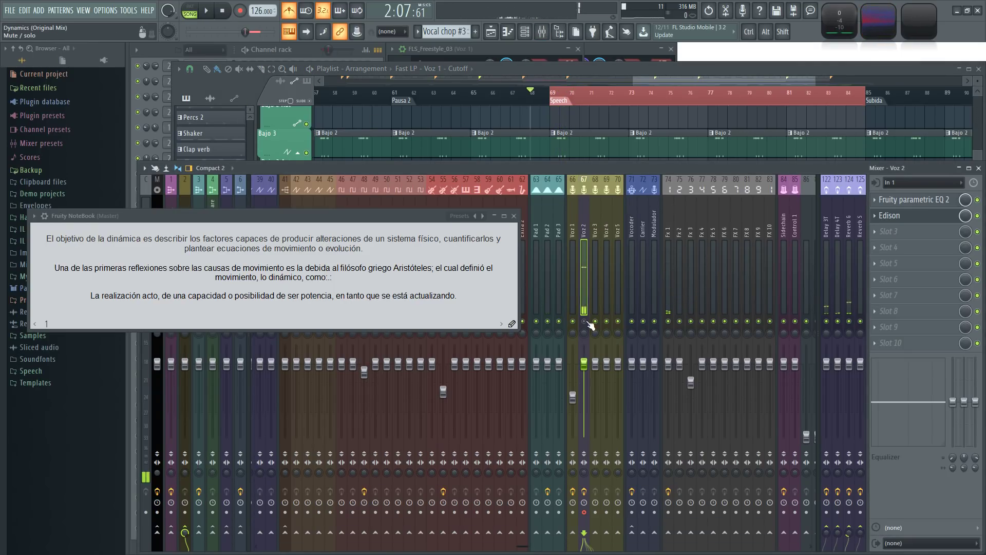
left_click(914, 221)
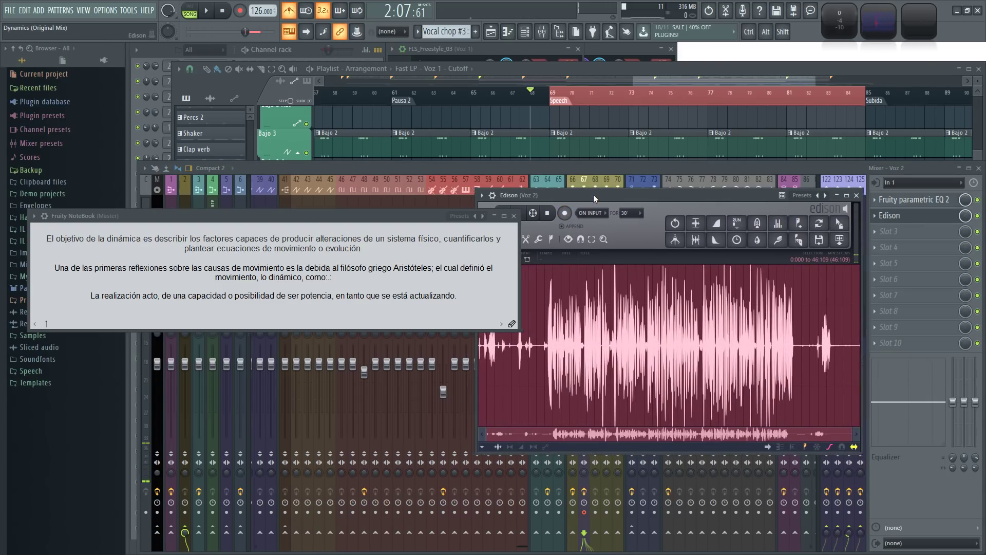
left_click_drag(591, 195, 609, 196)
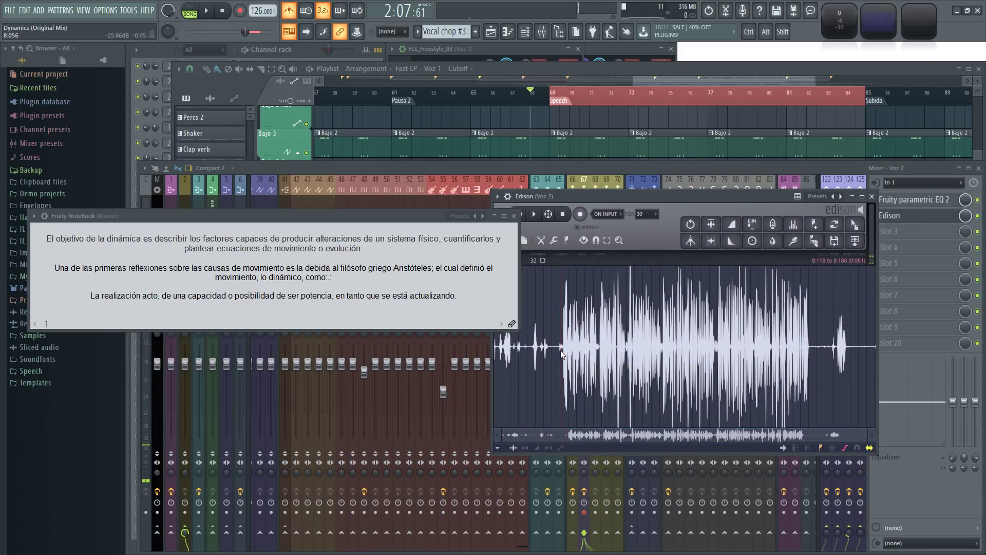
key("Delete")
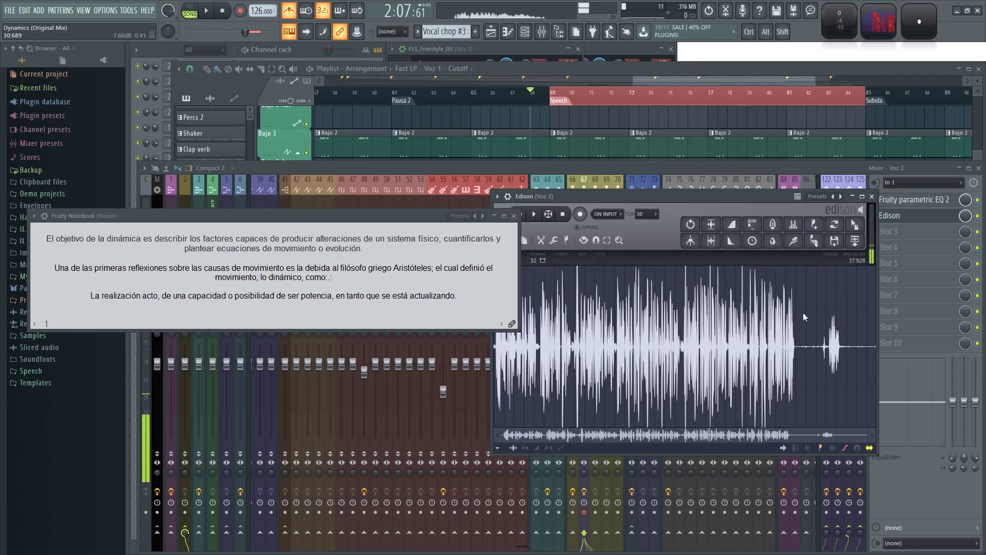
left_click_drag(797, 343, 897, 353)
key("Delete")
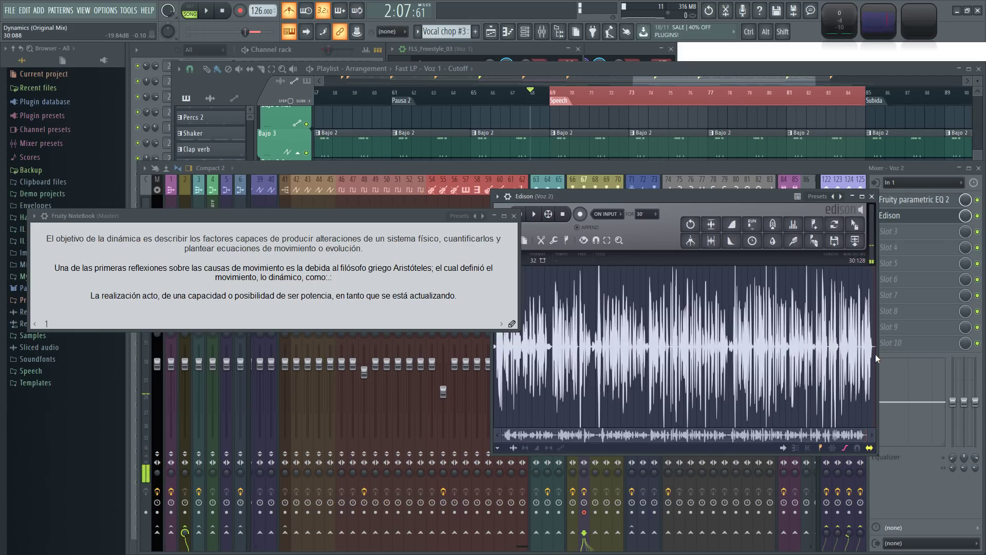
Step: Place the trimmed Edison recording as an audio clip on the Voz 2 playlist track, starting at the Speech marker
left_click_drag(771, 197, 753, 274)
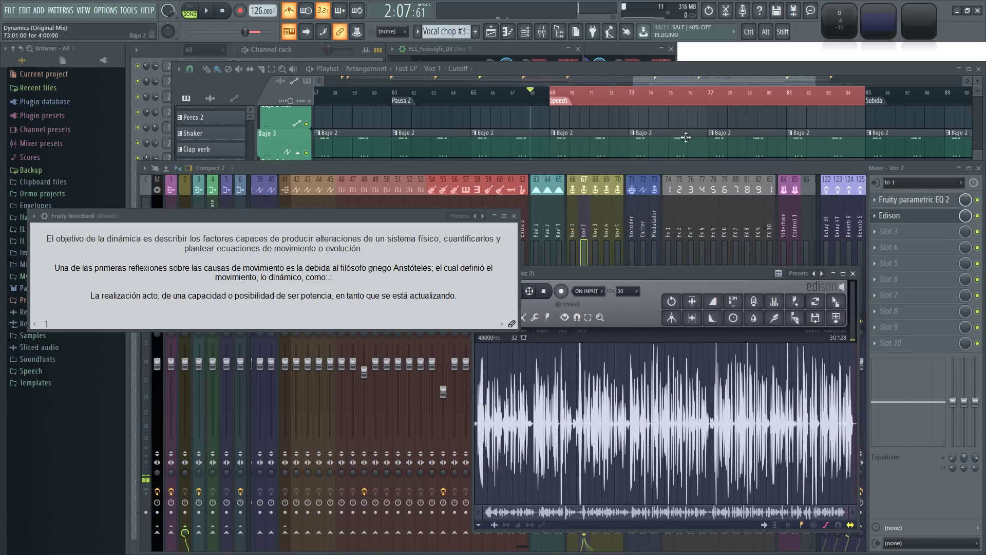
left_click(666, 125)
scroll(666, 124, "down", 15)
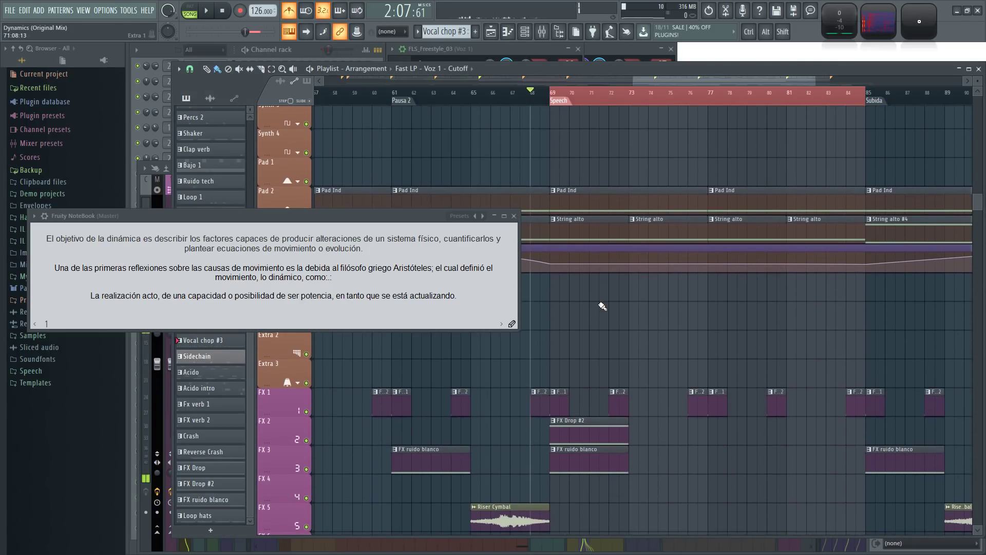
scroll(645, 325, "down", 9)
scroll(703, 373, "up", 15)
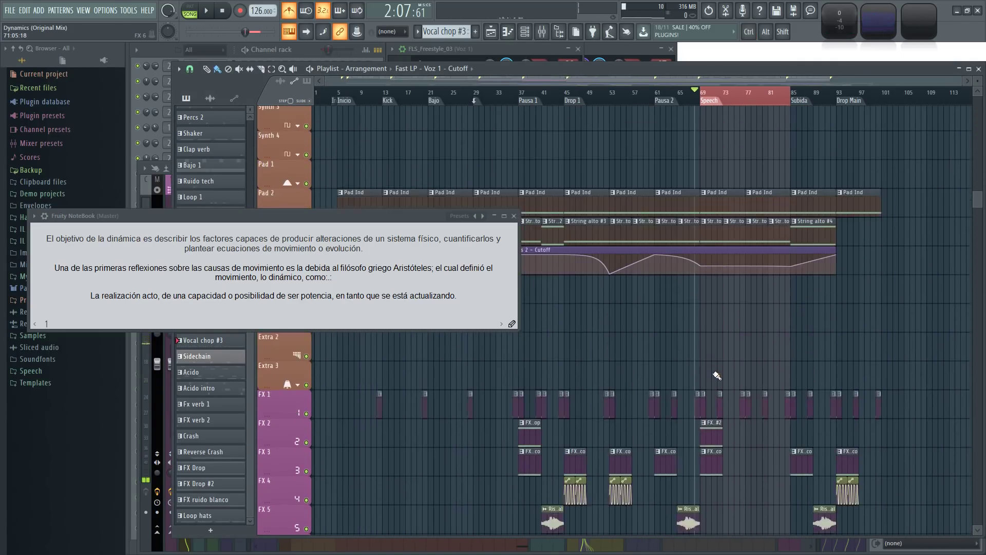
scroll(701, 355, "up", 5)
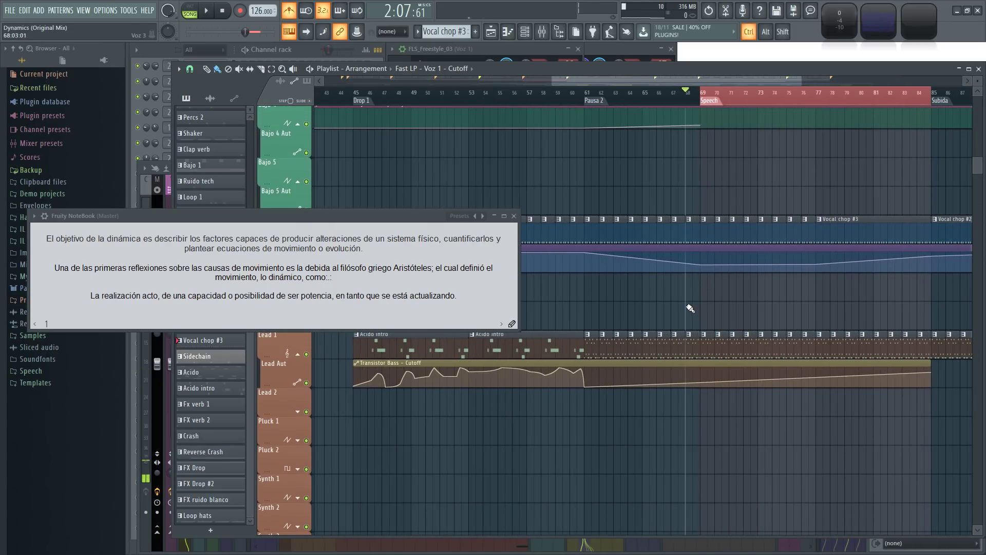
left_click_drag(742, 301, 604, 300)
key("F9")
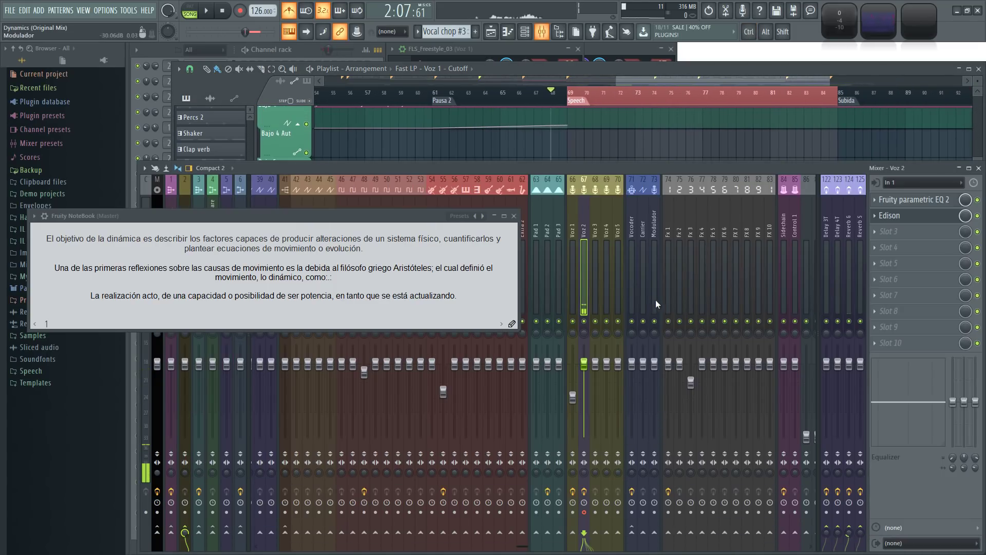
left_click(912, 218)
left_click(979, 169)
left_click_drag(740, 276, 780, 362)
left_click_drag(875, 389, 640, 299)
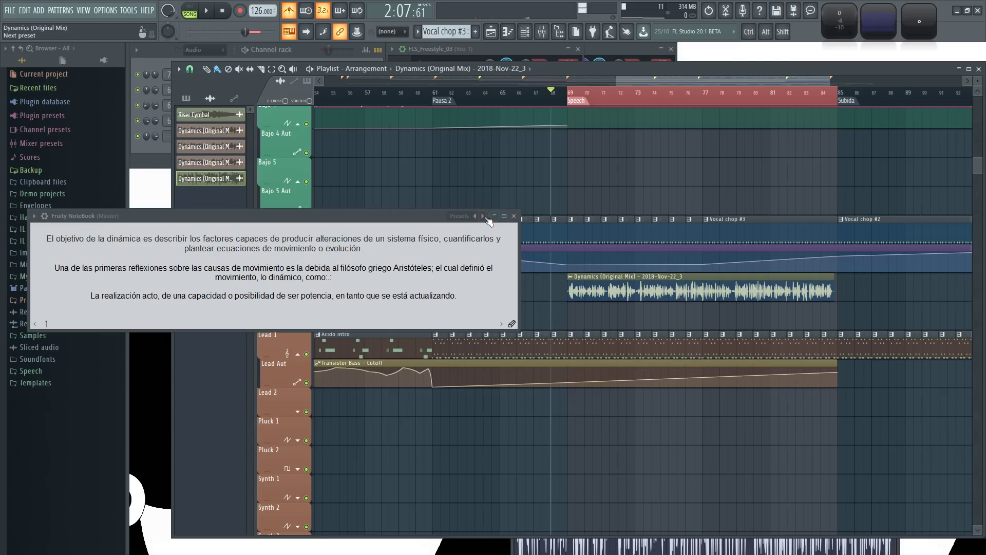
Step: Reattach the Fruity NoteBook window to the main workspace and close it
left_click(34, 216)
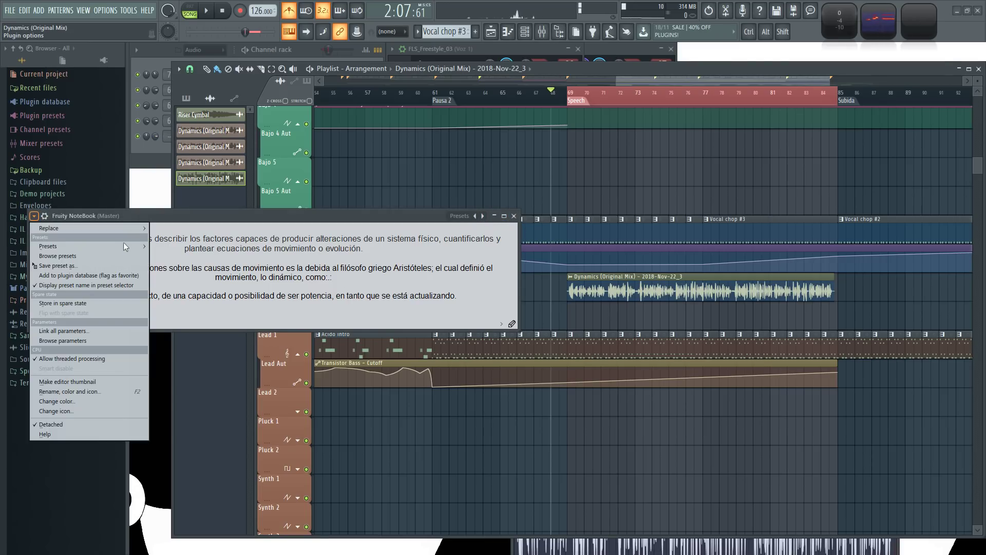
left_click(52, 424)
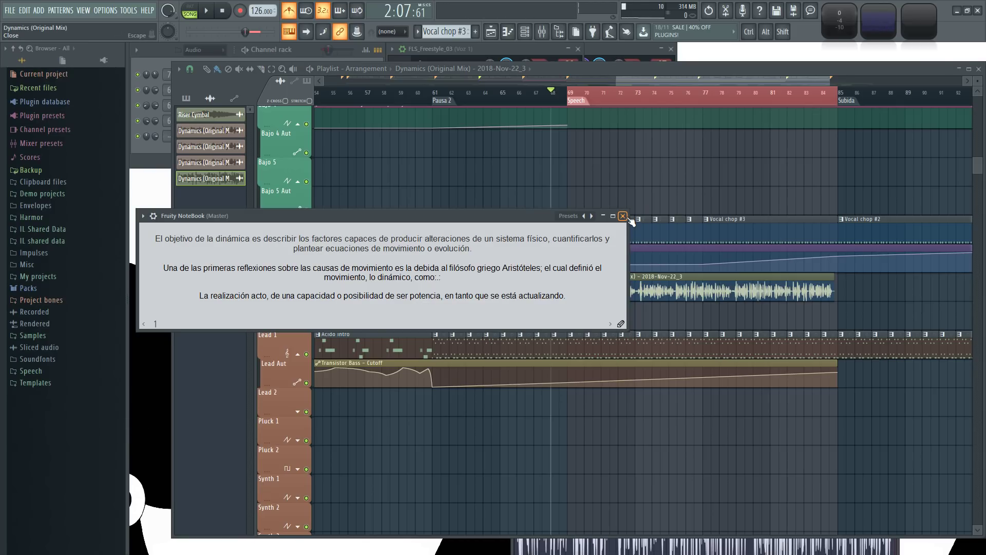
left_click(625, 216)
Step: Set the external audio input of the Voz 2 mixer track to none
key("F9")
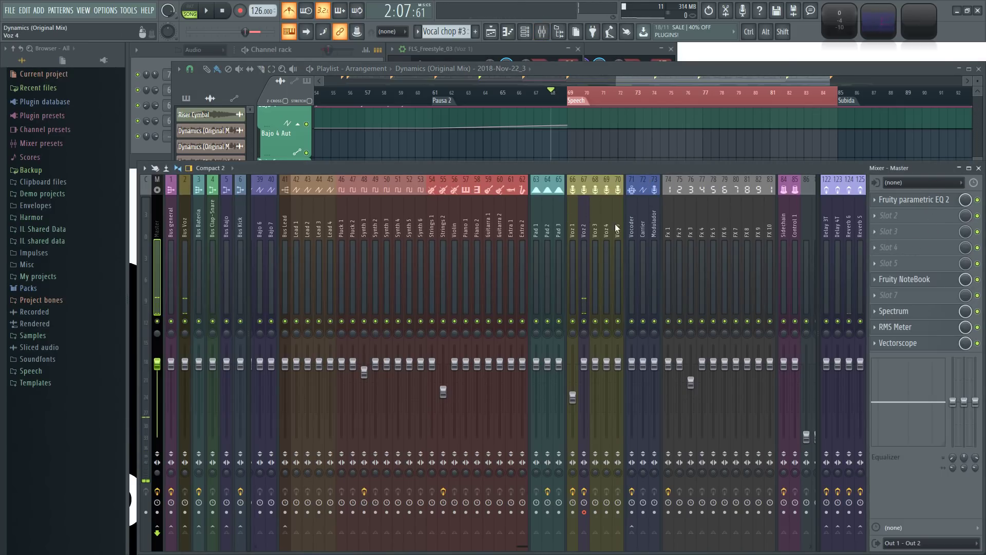
left_click(584, 223)
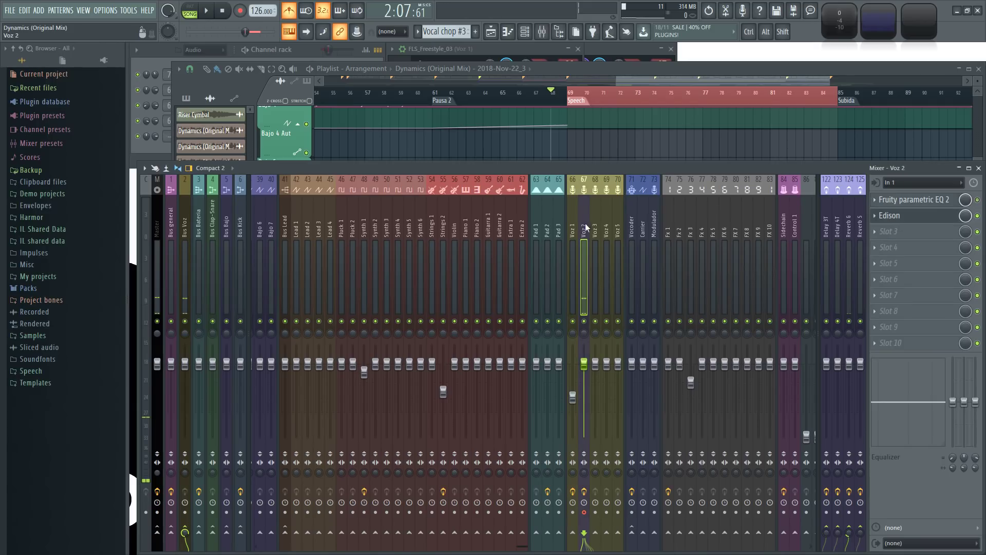
left_click(913, 181)
left_click(889, 250)
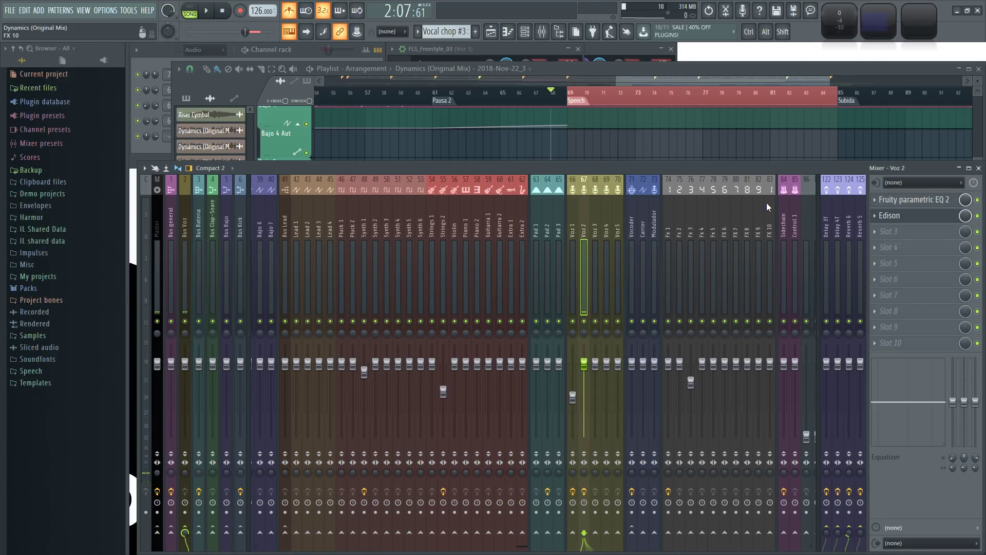
Step: Turn the metronome off and play the arrangement through the start of the Speech section with the voice clip
key("F5")
scroll(617, 463, "down", 3)
scroll(741, 433, "up", 4)
key("space")
left_click(289, 10)
left_click_drag(675, 155, 613, 159)
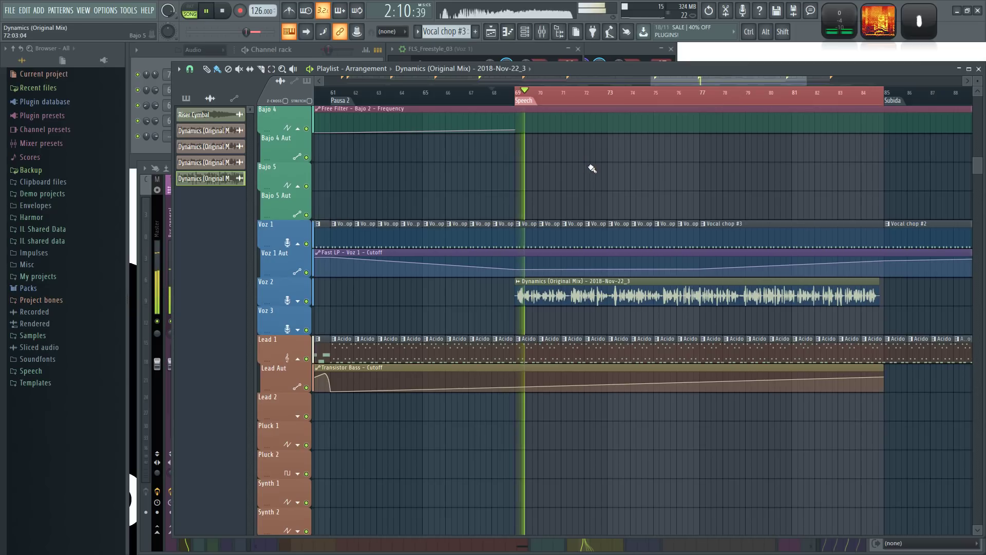
scroll(577, 173, "down", 2)
scroll(620, 185, "down", 1)
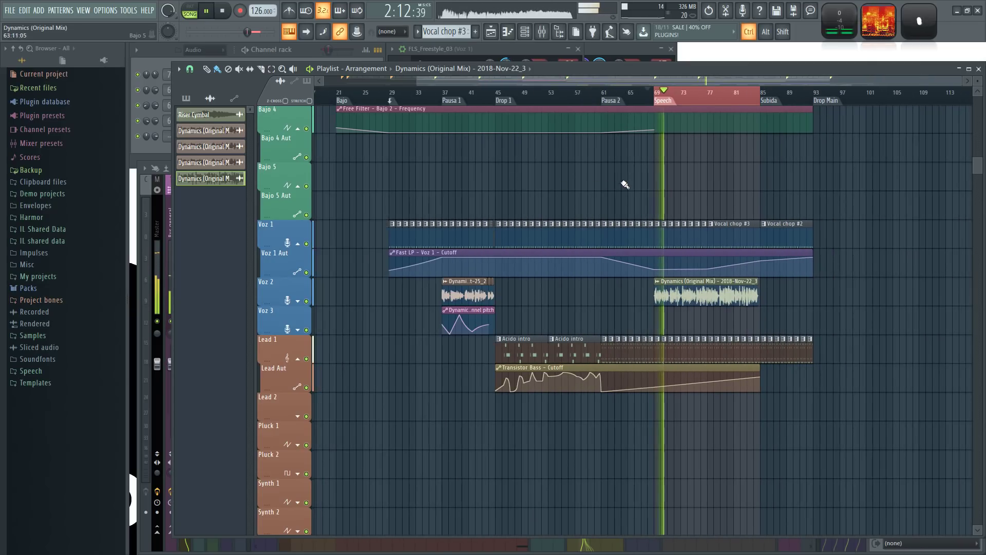
Step: Open the channel settings of the Speech voice clip and solo the Voz 2 playlist track
scroll(624, 185, "up", 2)
double_click(765, 294)
key("F9")
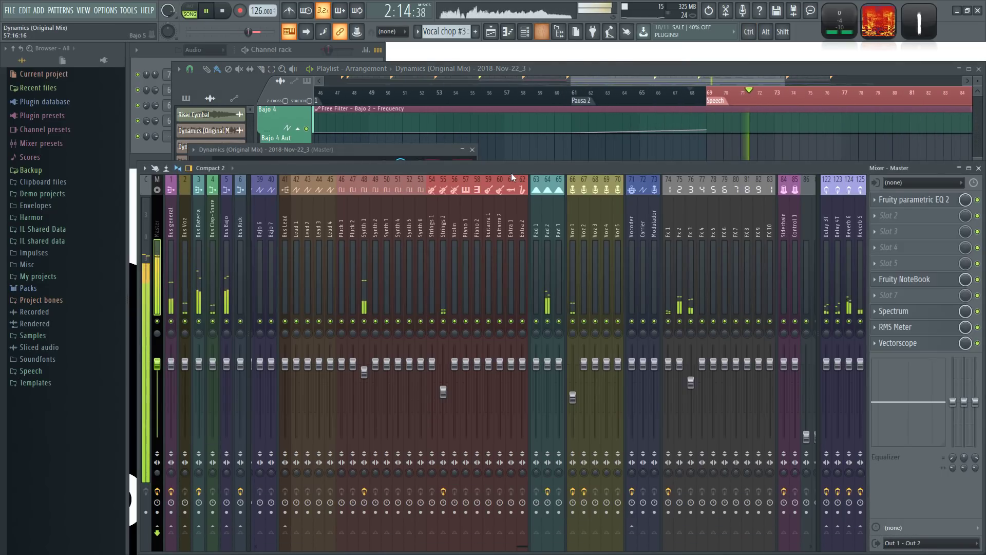
left_click(537, 150)
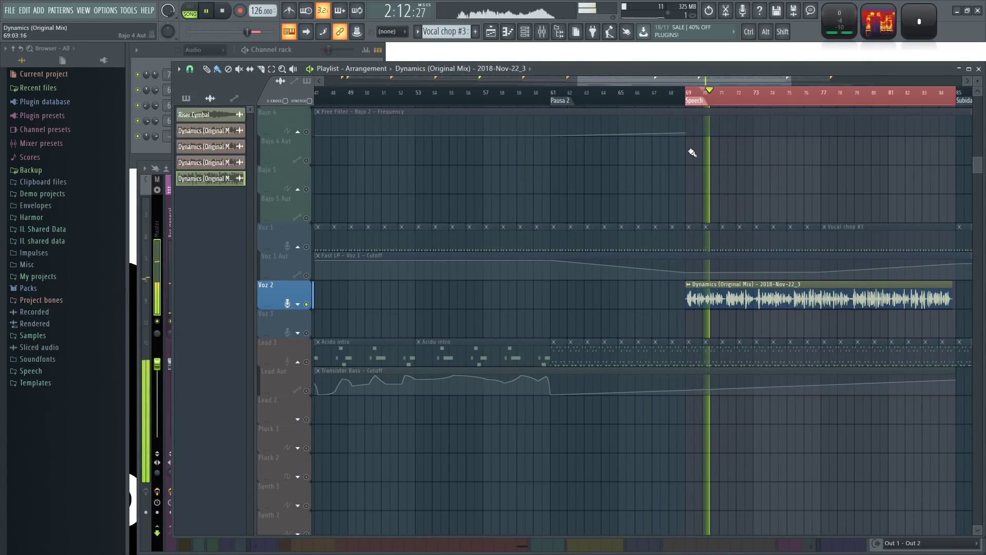
Step: Listen to the soloed Speech voice while checking the Master track's Fruity parametric EQ 2, stop playback and return to the playlist
scroll(553, 192, "down", 6)
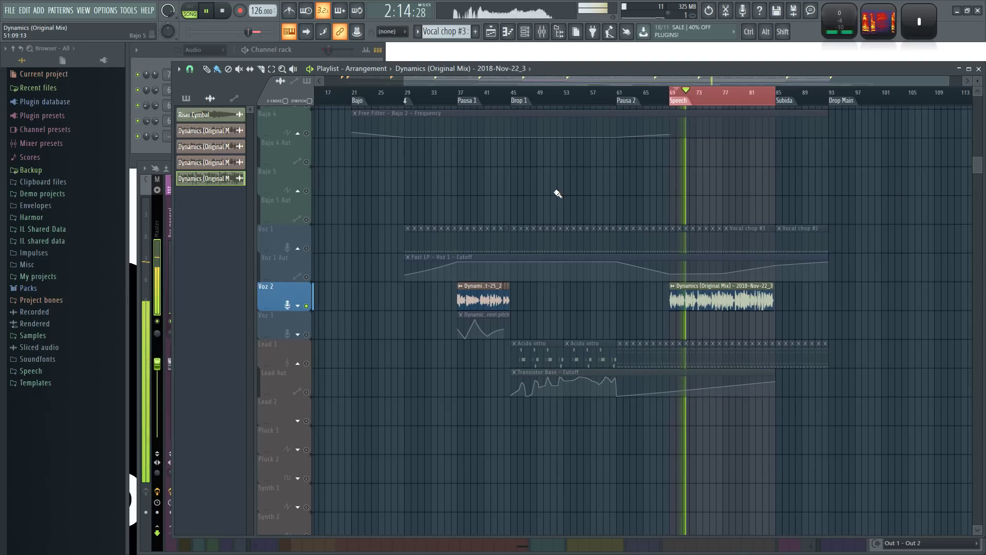
key("F9")
scroll(224, 216, "up", 5)
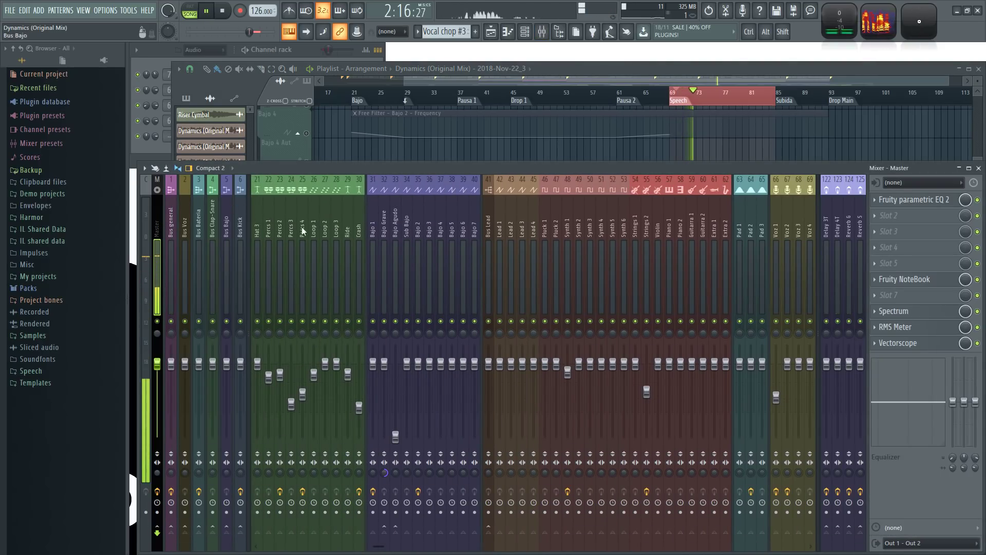
left_click(932, 201)
left_click(932, 201)
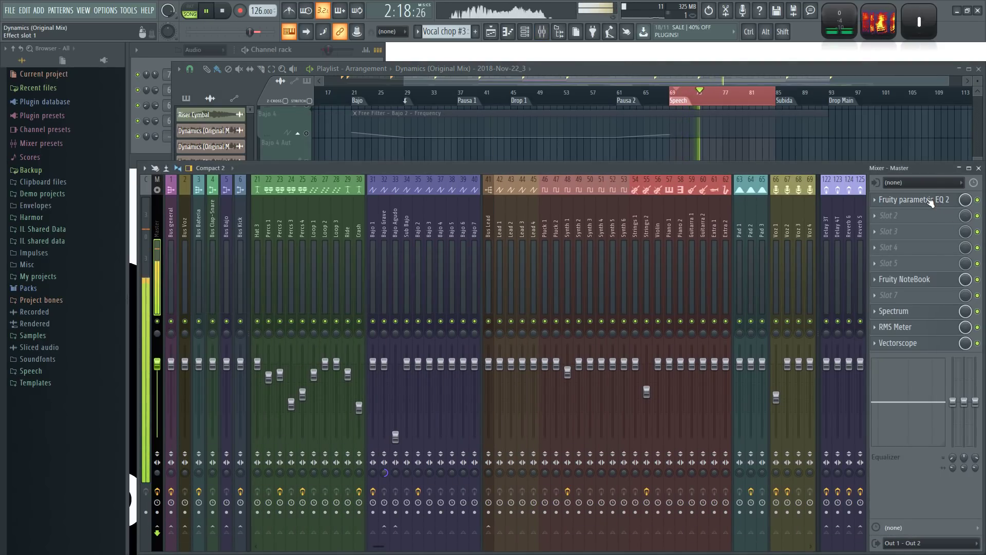
key("space")
right_click(800, 144)
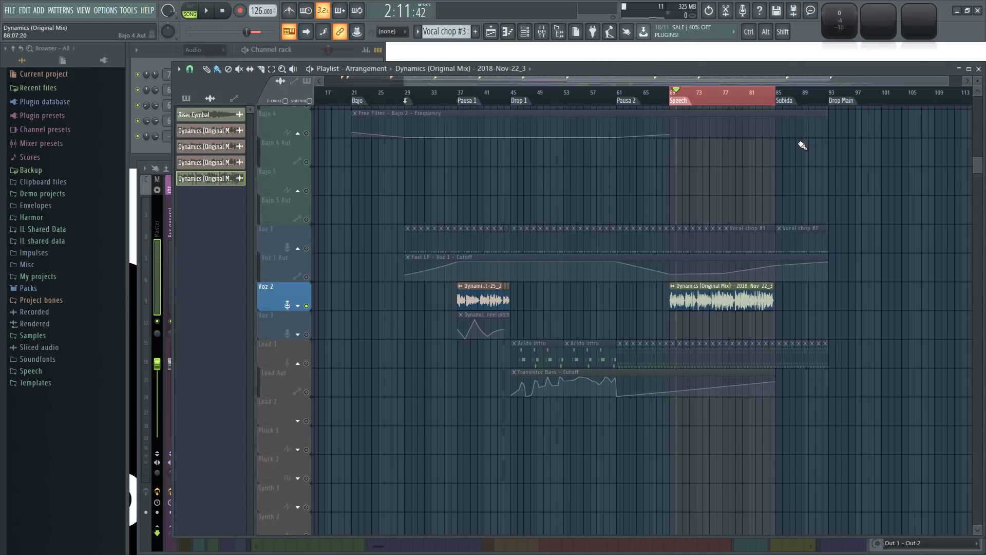
Step: Open the Fruity parametric EQ 2 of the Voz 2 mixer track and check it while playing the Speech voice
key("F9")
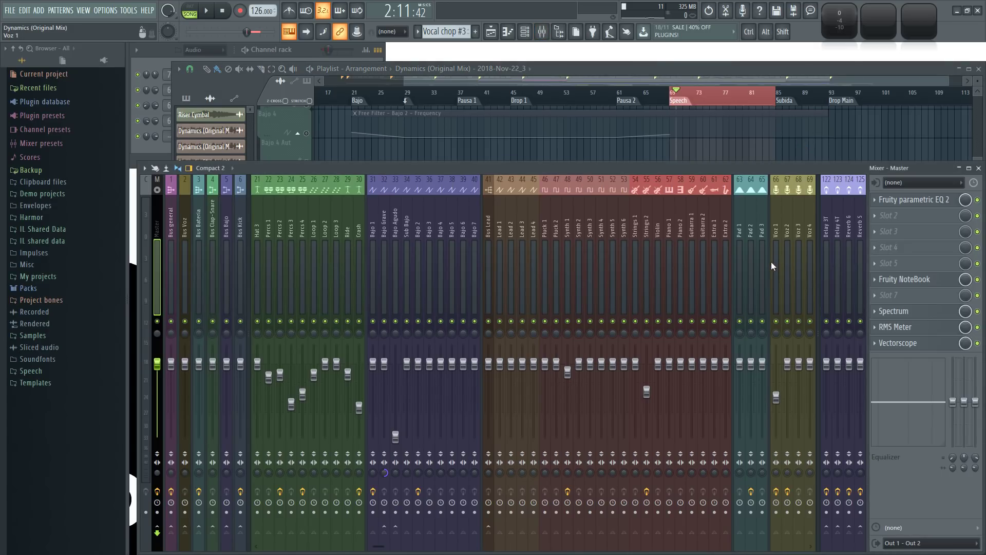
scroll(762, 205, "right", 1)
left_click(684, 215)
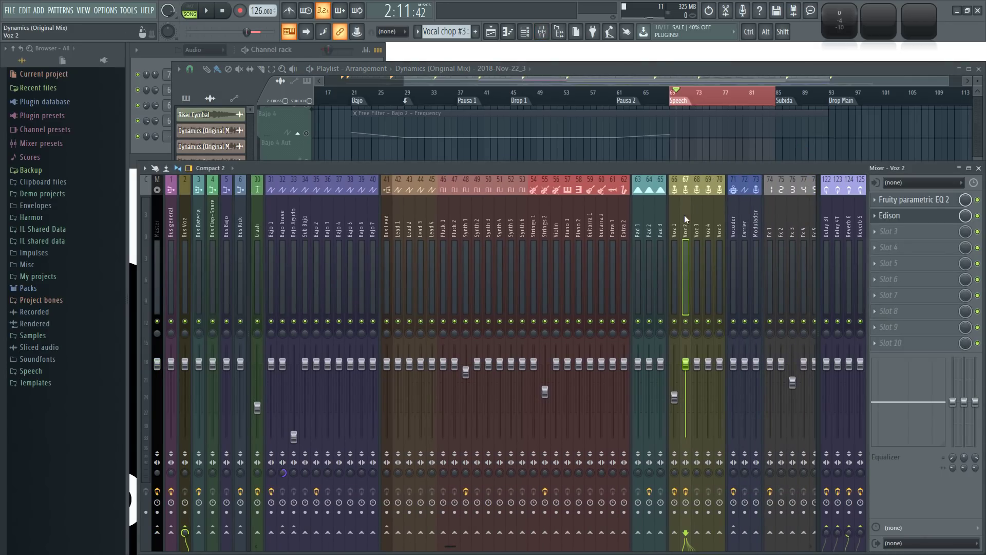
left_click(931, 200)
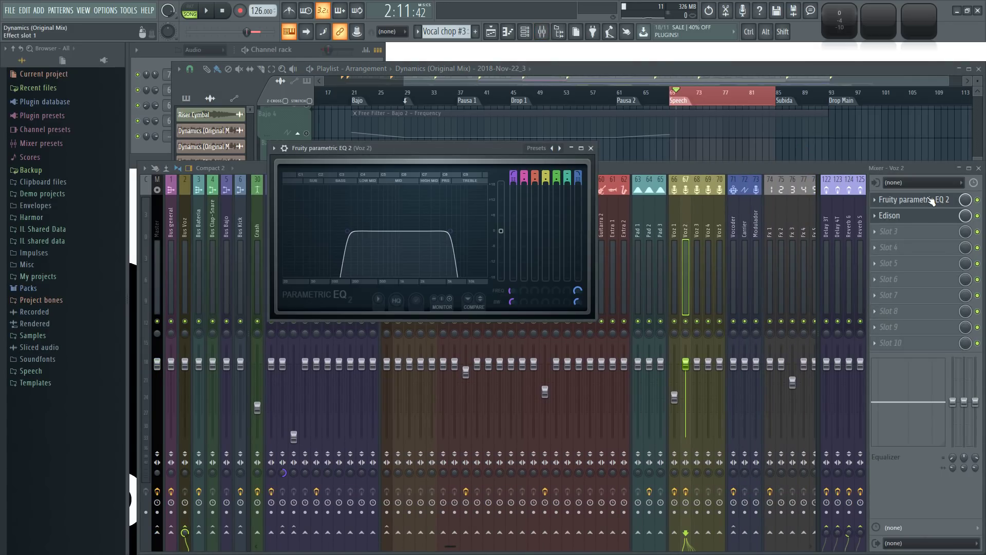
key("space")
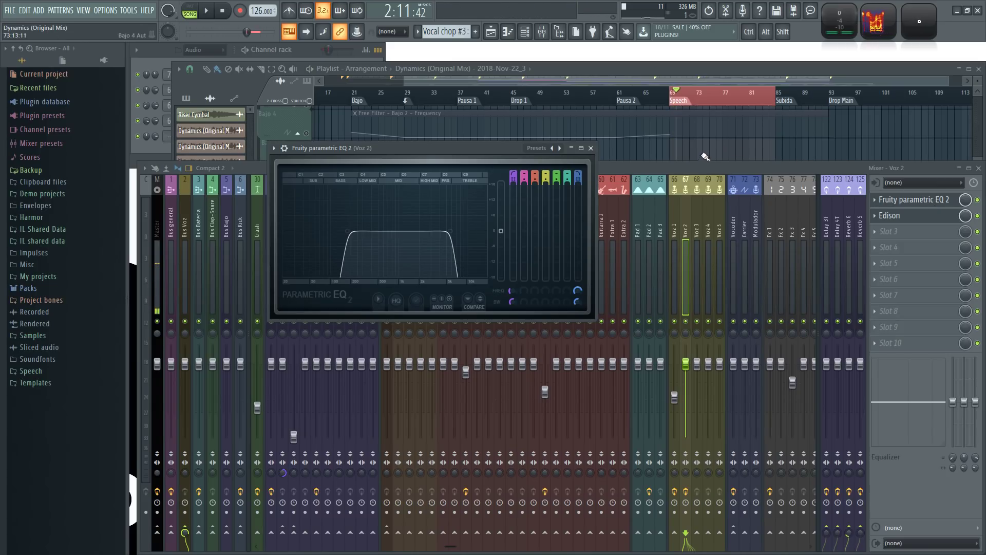
Step: Route the Speech voice clip to mixer track 67 (Voz 2) and play it to check the mixer levels
right_click(705, 156)
double_click(698, 285)
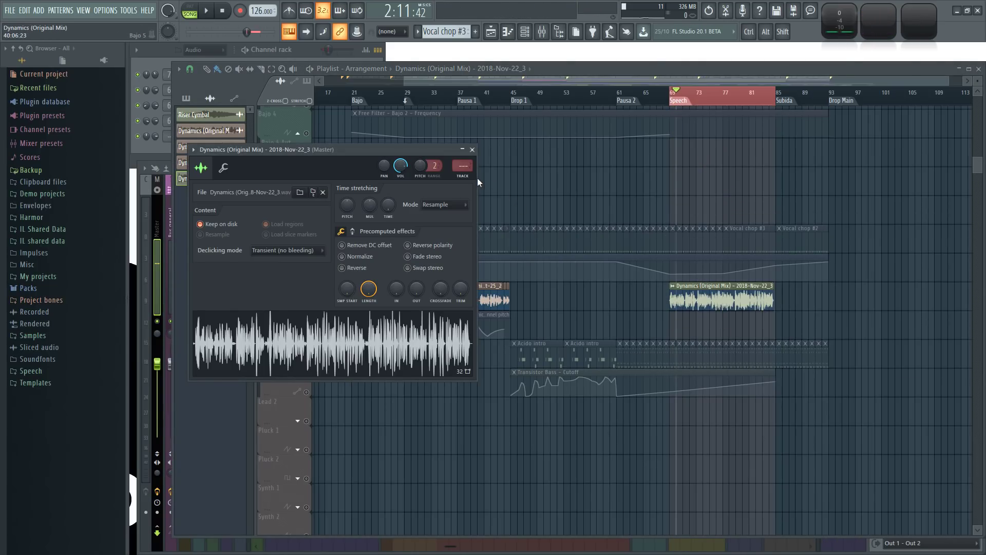
left_click_drag(462, 166, 463, 98)
key("space")
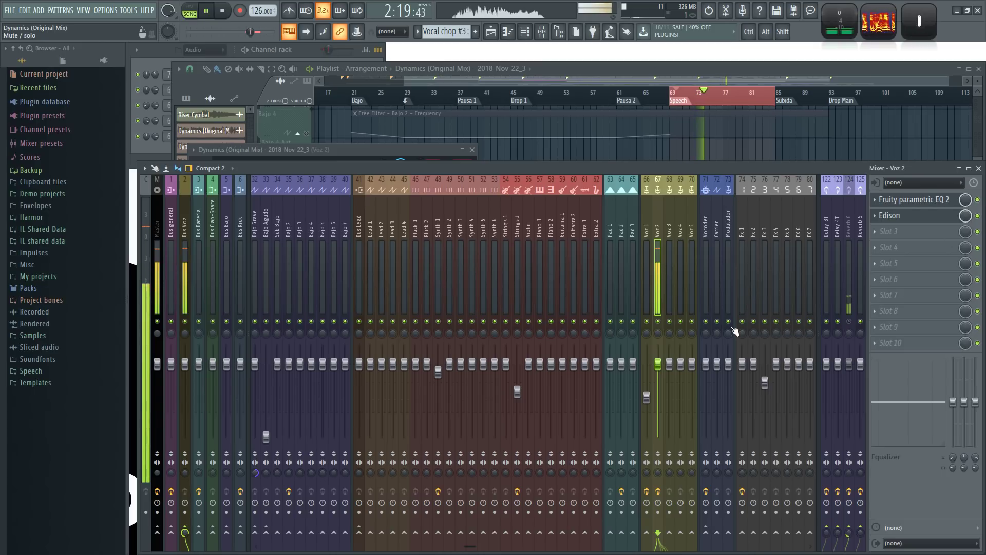
key("space")
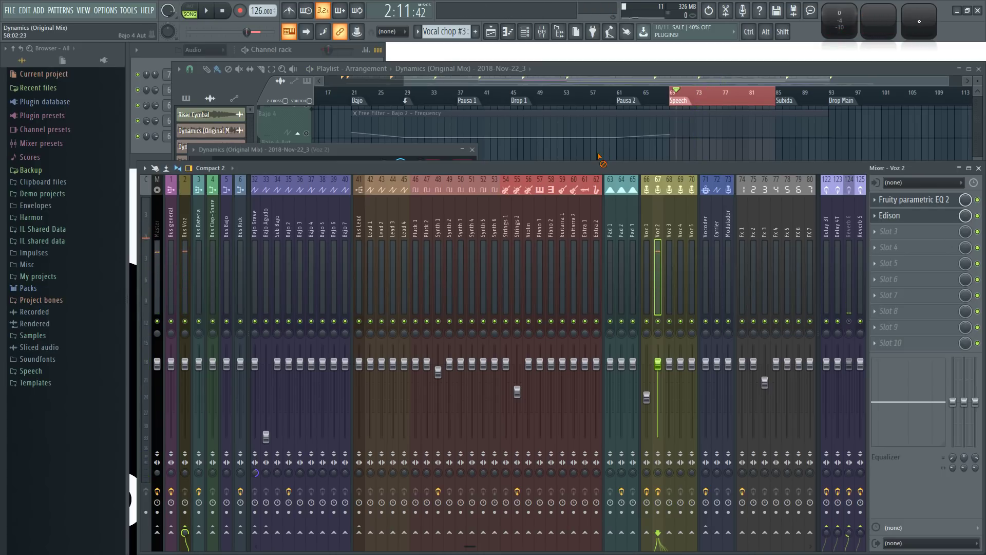
Step: Solo the Voz 2 and Voz 3 playlist tracks and compare playback of the Pausa 1 voice with the Speech voice
key("F9")
scroll(426, 257, "up", 2)
left_click(306, 306, "ctrl")
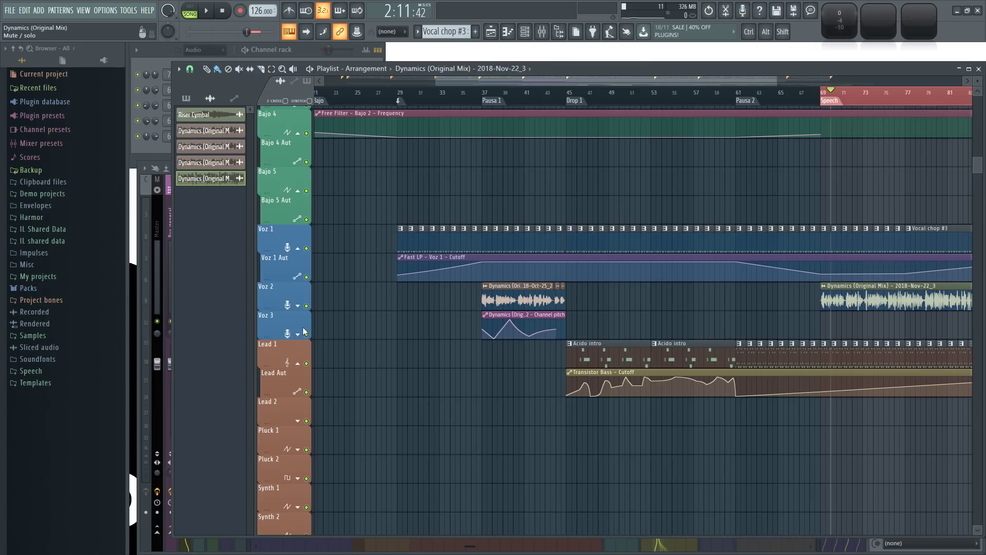
left_click(307, 306, "ctrl")
left_click(307, 334)
left_click(483, 97)
key("space")
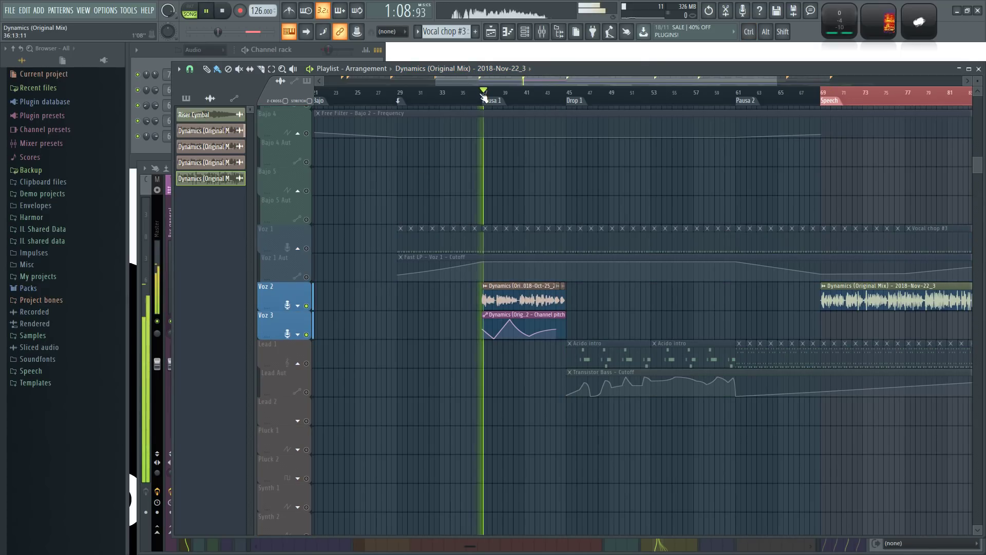
left_click(823, 96)
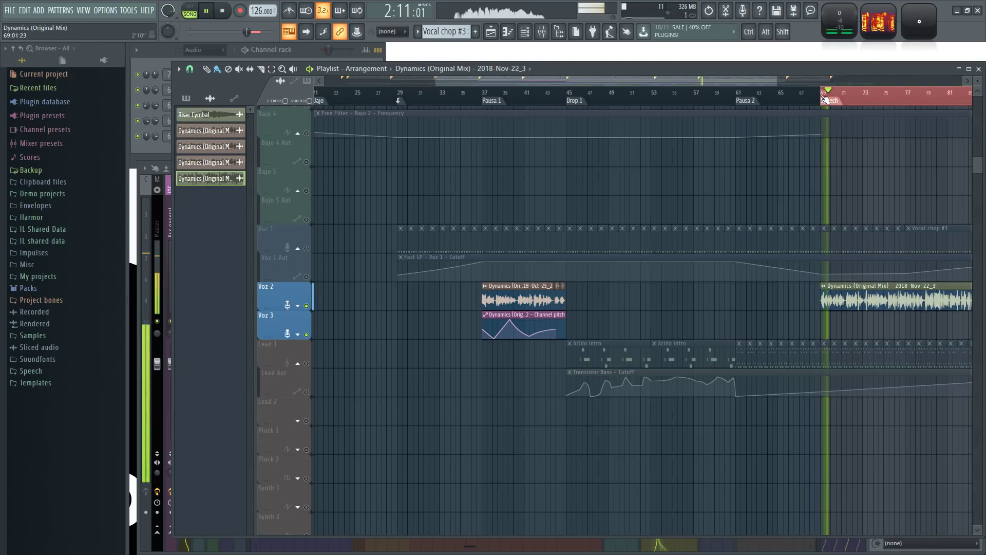
key("space")
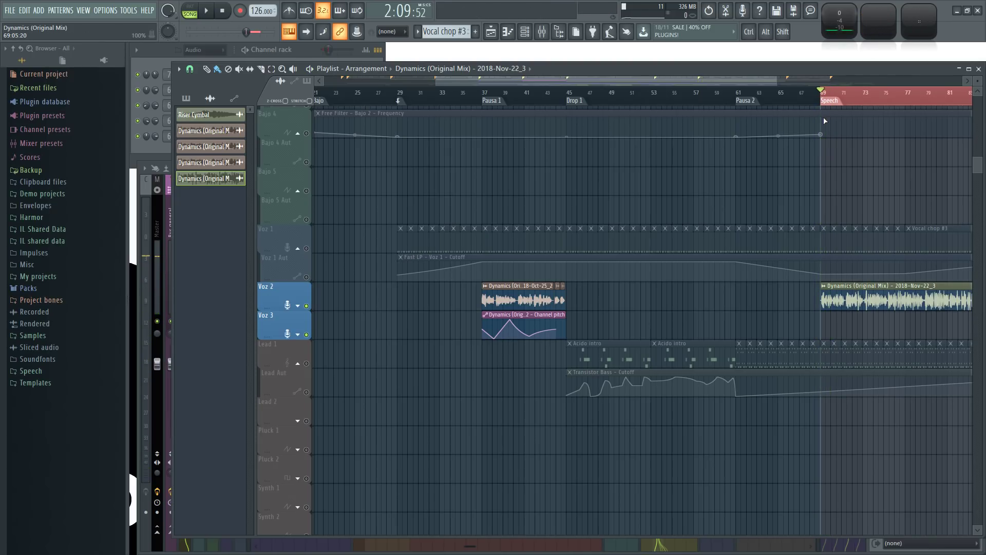
Step: Open the Pausa 1 voice clip's channel settings and examine its precomputed reverb, ring modulation and stereo delay effects
left_click_drag(814, 186, 751, 174)
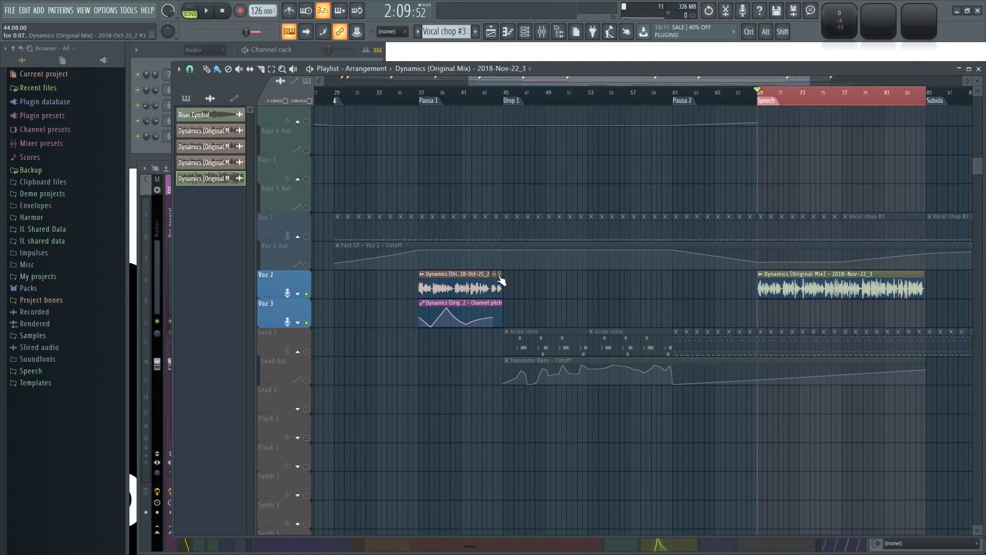
double_click(436, 279)
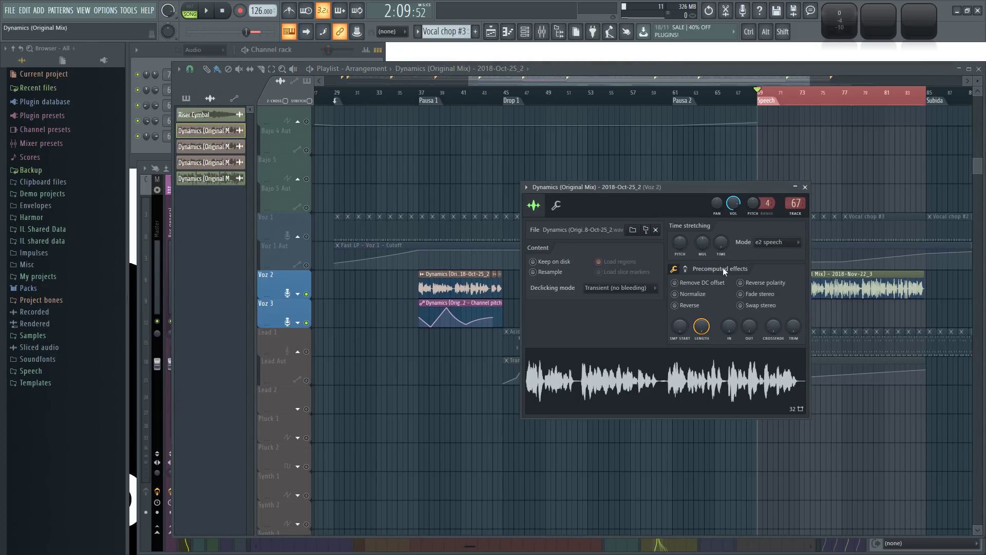
left_click_drag(626, 188, 545, 172)
left_click(604, 253)
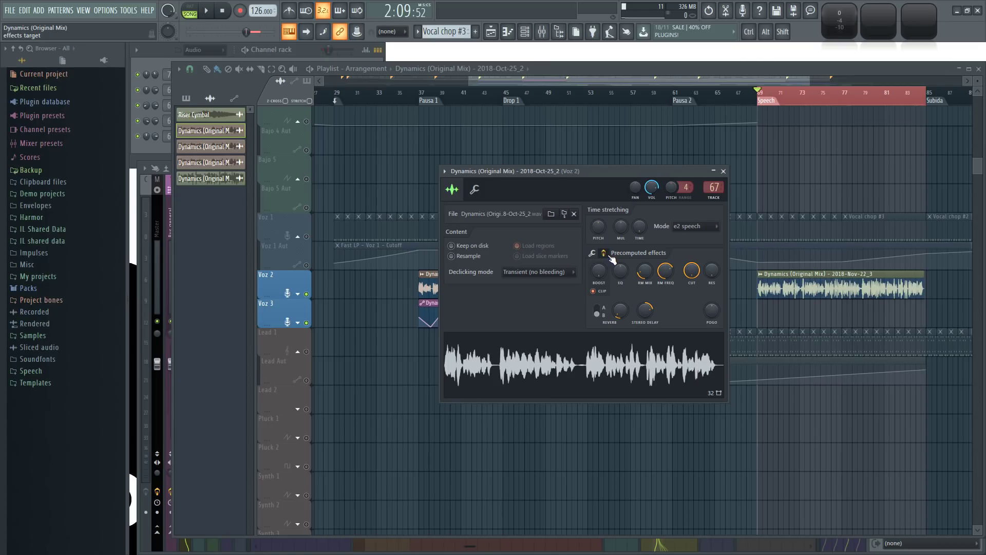
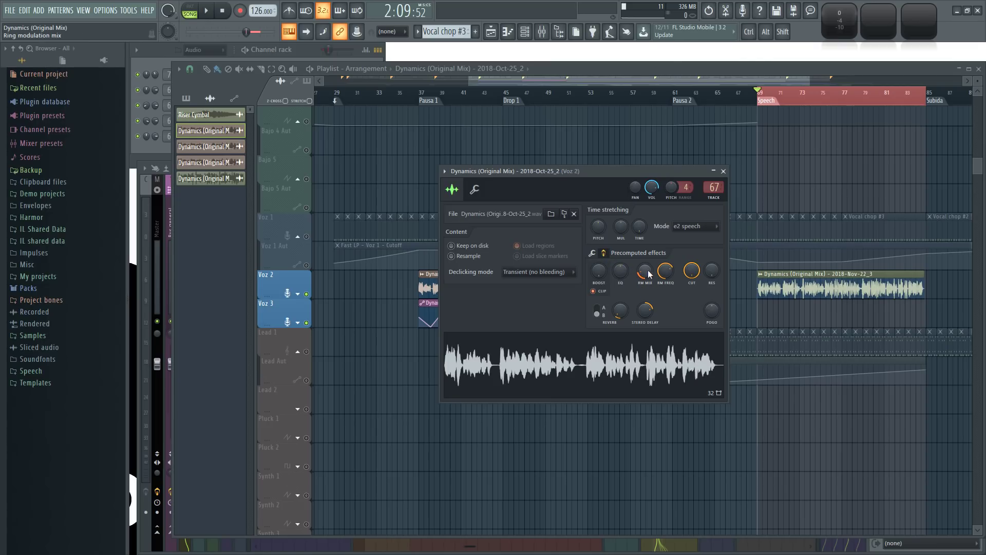
left_click_drag(585, 171, 461, 170)
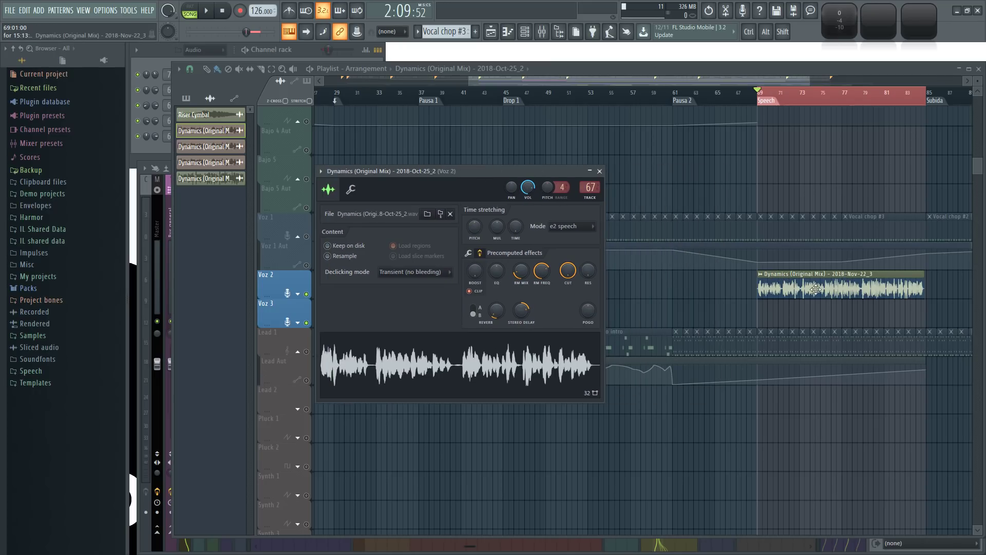
Step: Open the Speech voice clip's channel settings and show its precomputed reverb and stereo delay controls
double_click(812, 288)
left_click_drag(346, 153, 704, 147)
left_click(713, 226)
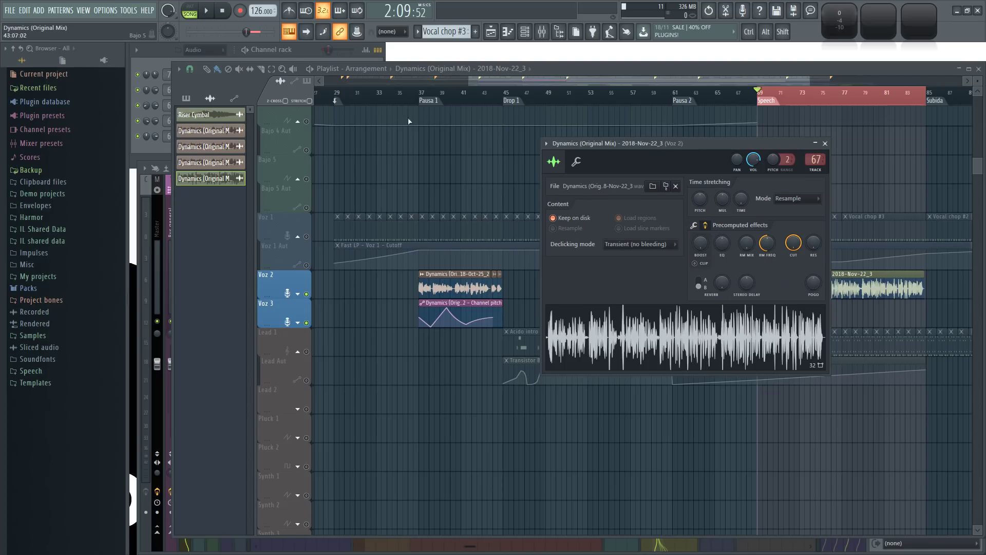
Step: Move the 2018-Nov-22_3 voice channel up three places in the channel rack, directly above the 2018-Oct-25_2 channel
left_click(297, 47)
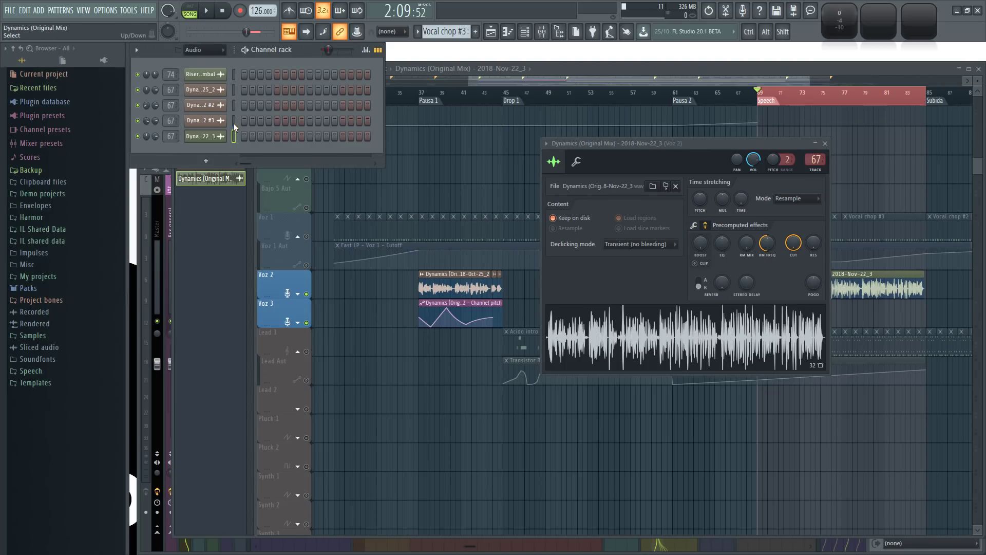
key("alt+Up")
key("alt+Up")
key("alt+Up")
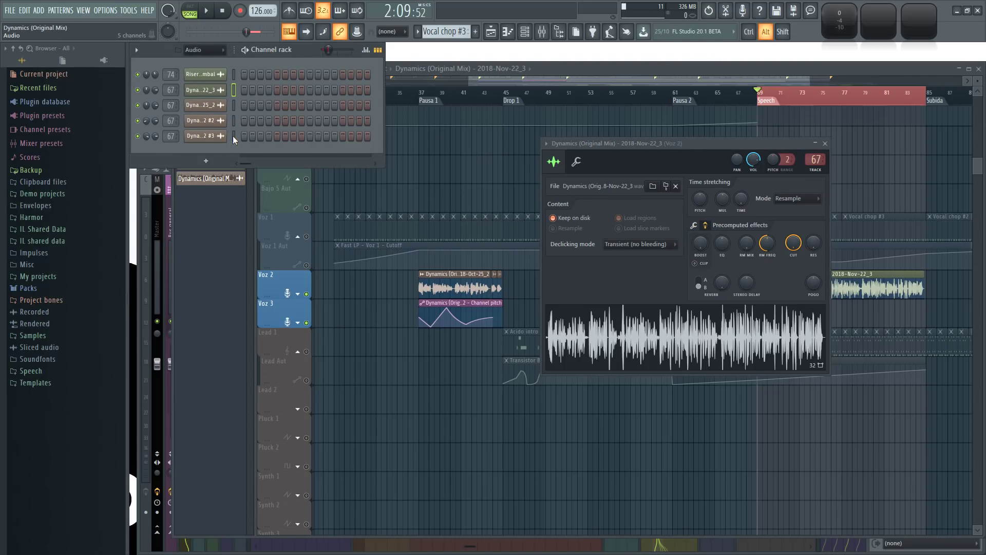
Step: Open the settings of the 2018-Nov-22_3 and 2018-Oct-25_2 voice channels and place both windows beside the channel rack
left_click(208, 78)
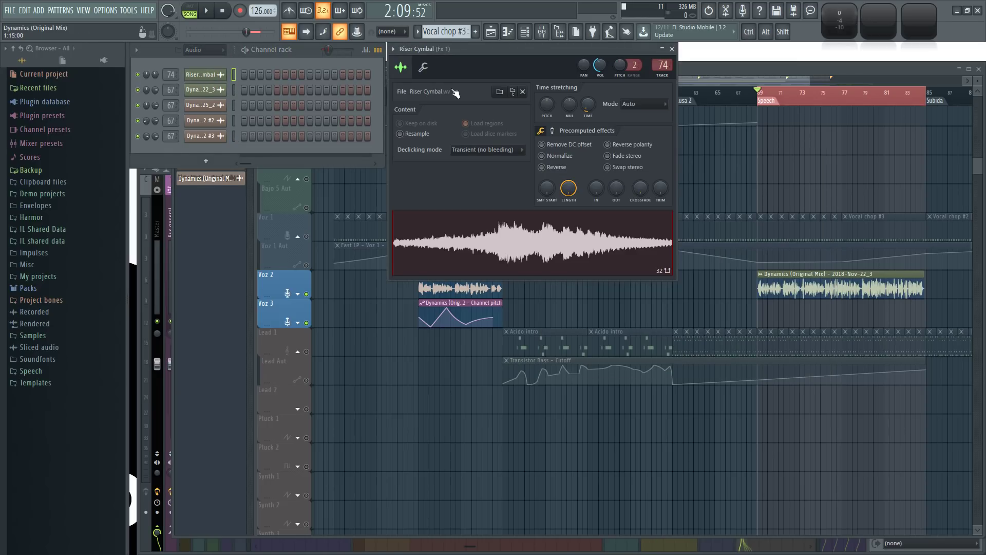
left_click(210, 91)
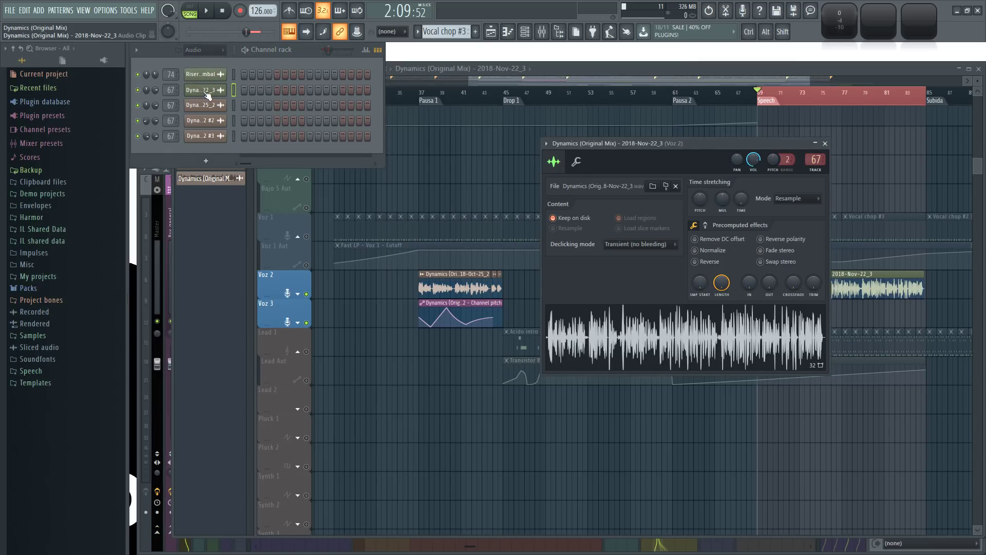
left_click_drag(605, 149, 452, 55)
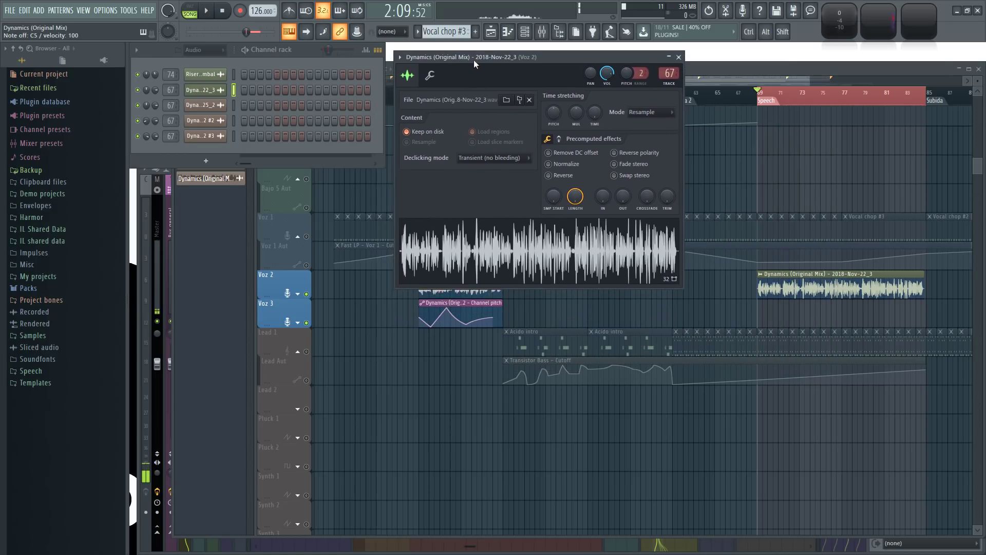
left_click(227, 106)
left_click_drag(395, 184, 456, 56)
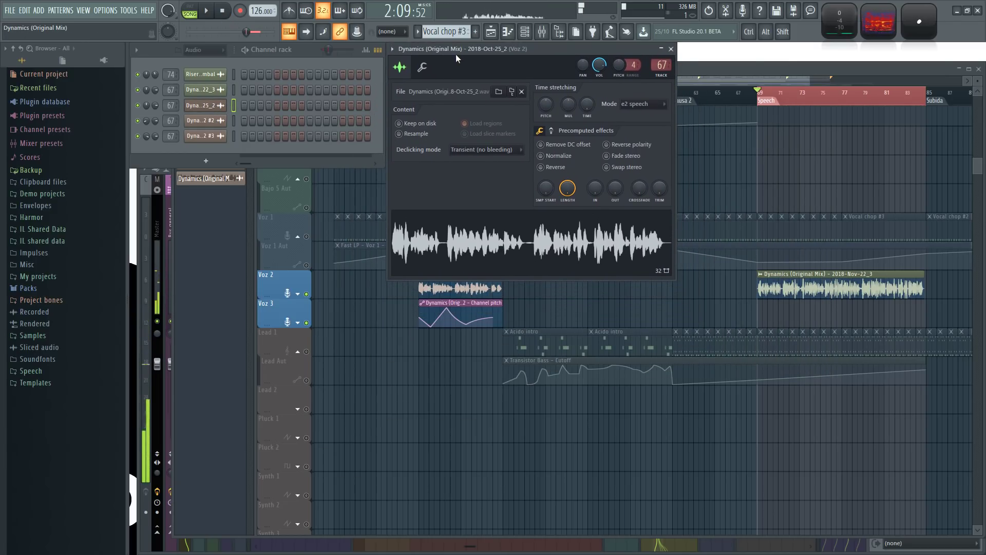
Step: Play the Speech voice while viewing the 2018-Nov-22_3 channel's precomputed effects, and stop playback
left_click(219, 92)
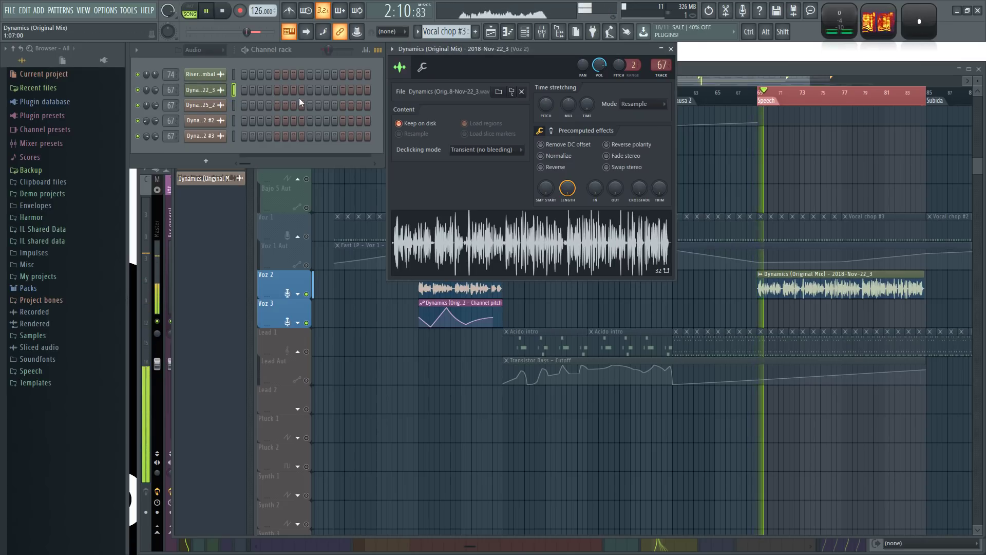
left_click(540, 131)
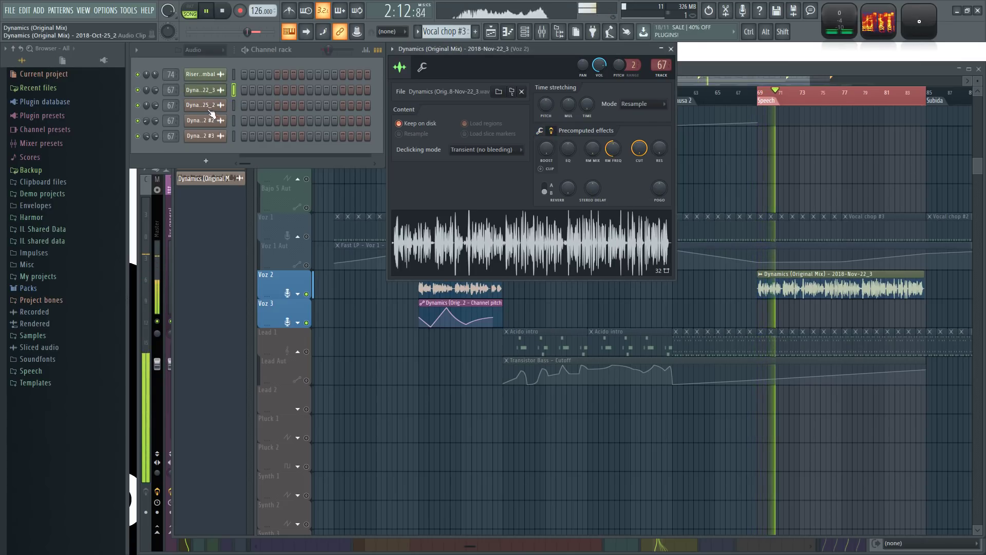
left_click(234, 75)
left_click(223, 11)
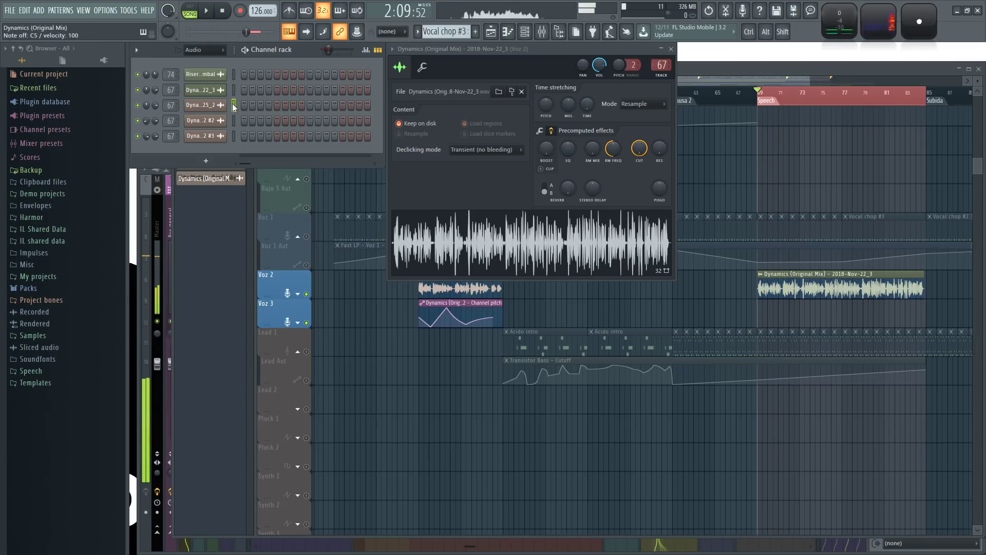
Step: Copy the reverb amount of 11% from the 2018-Oct-25_2 voice channel and paste it into the 2018-Nov-22_3 channel
left_click(216, 106)
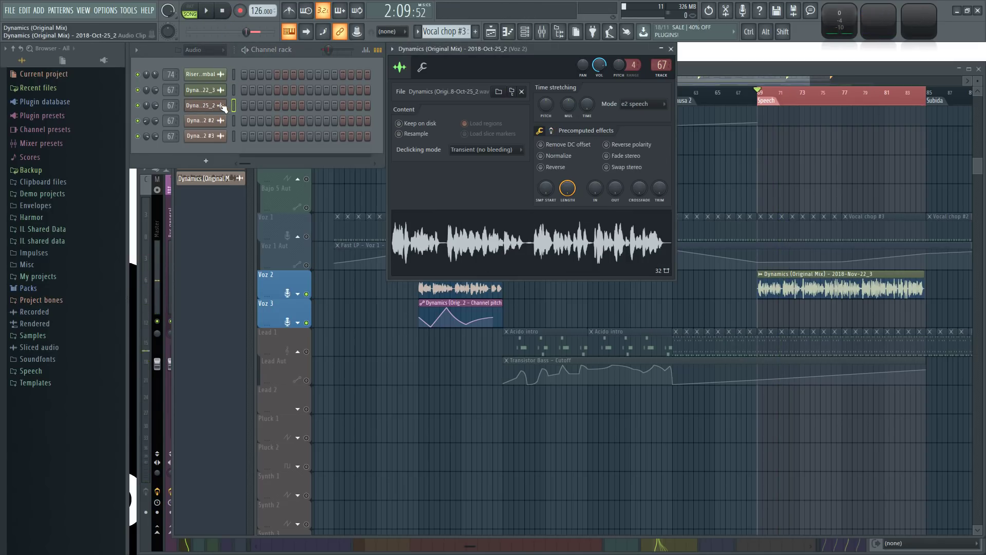
left_click(551, 131)
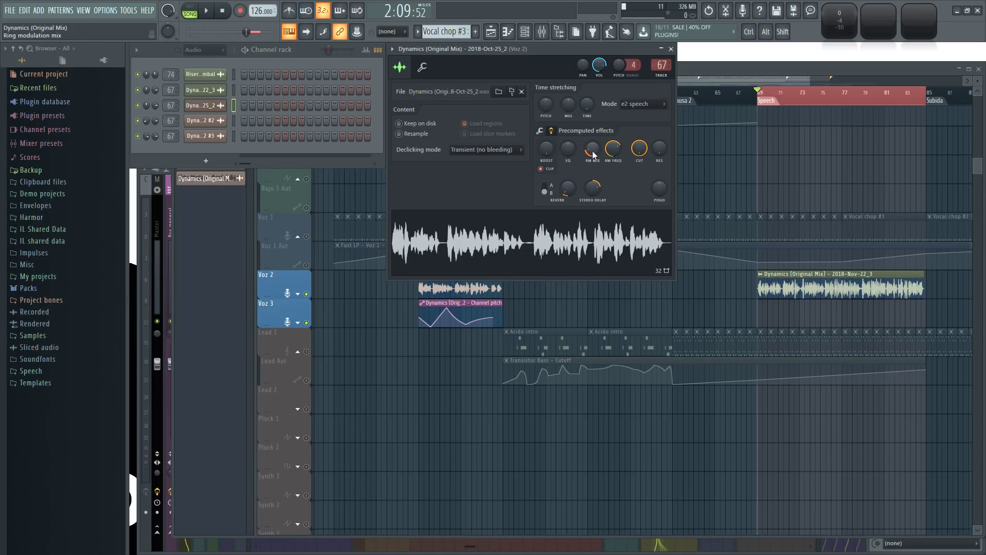
right_click(596, 189)
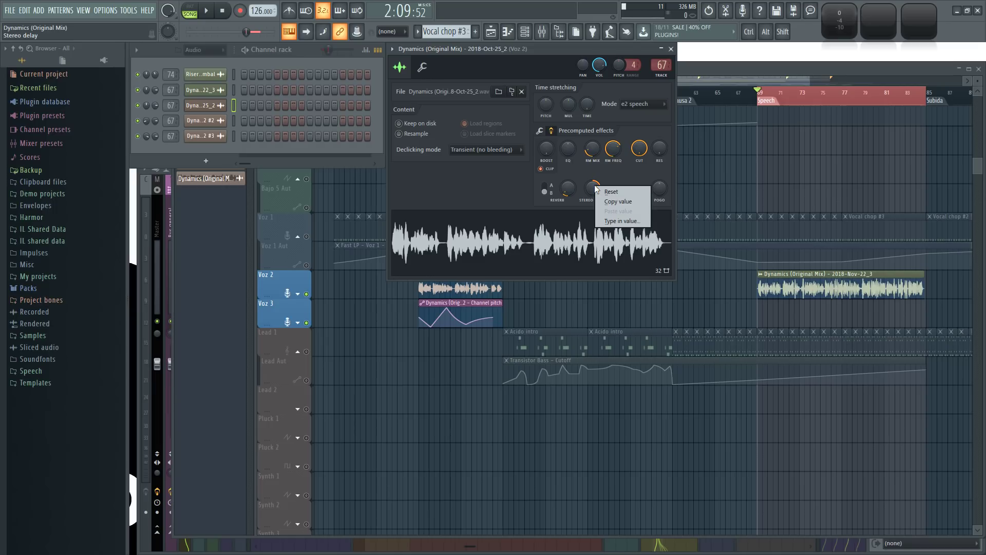
left_click(596, 171)
right_click(572, 194)
left_click(599, 207)
left_click(208, 92)
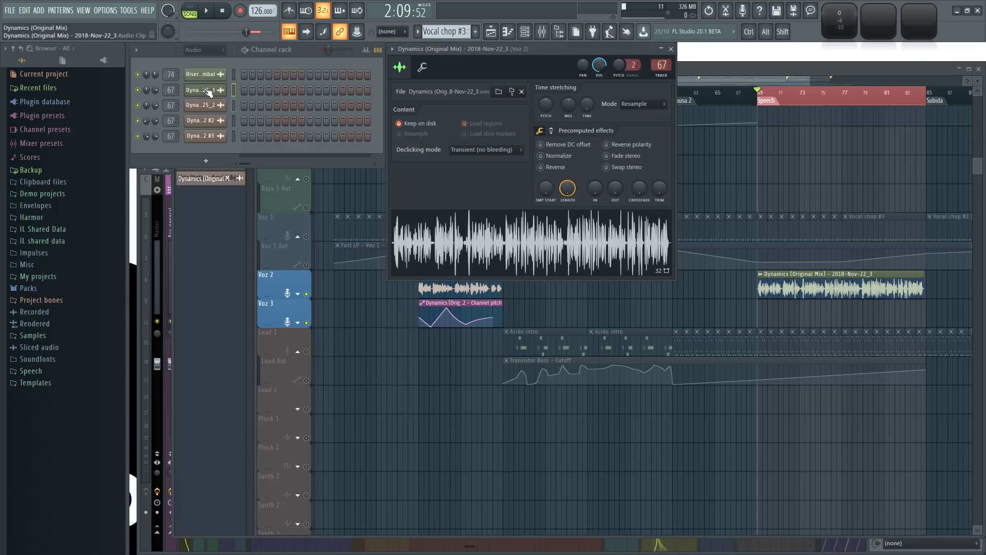
left_click(553, 131)
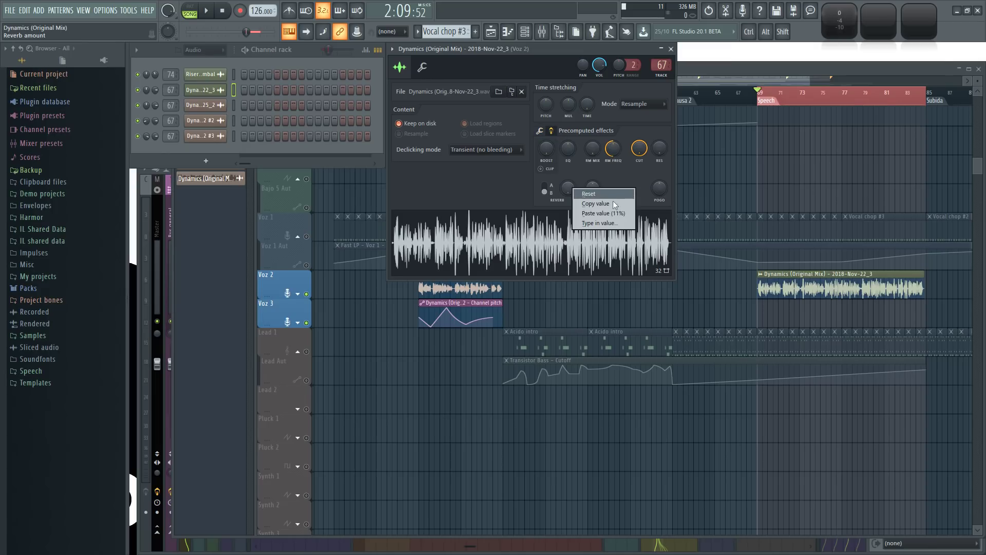
left_click(603, 213)
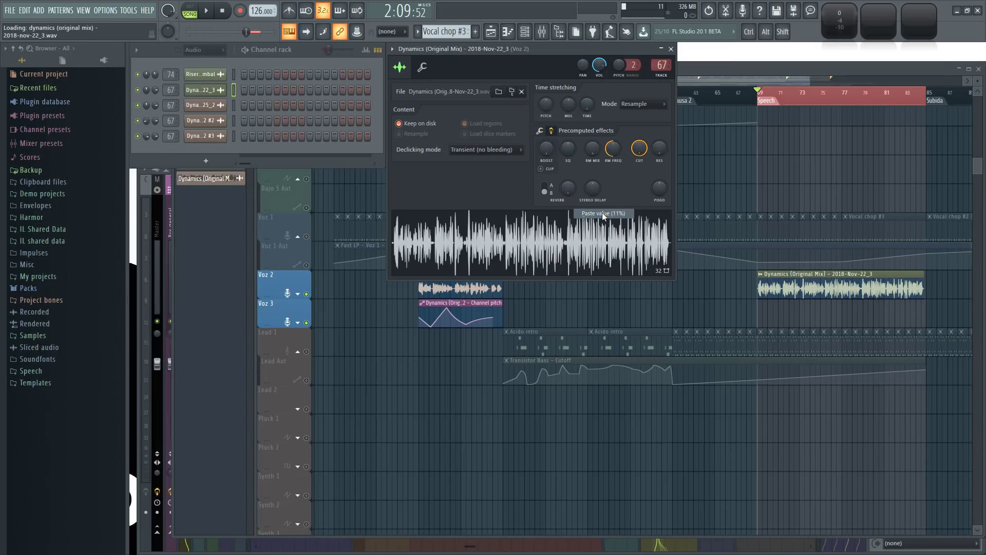
Step: Try to copy the 72% stereo delay from the 2018-Oct-25_2 voice channel into the 2018-Nov-22_3 channel
left_click(219, 103)
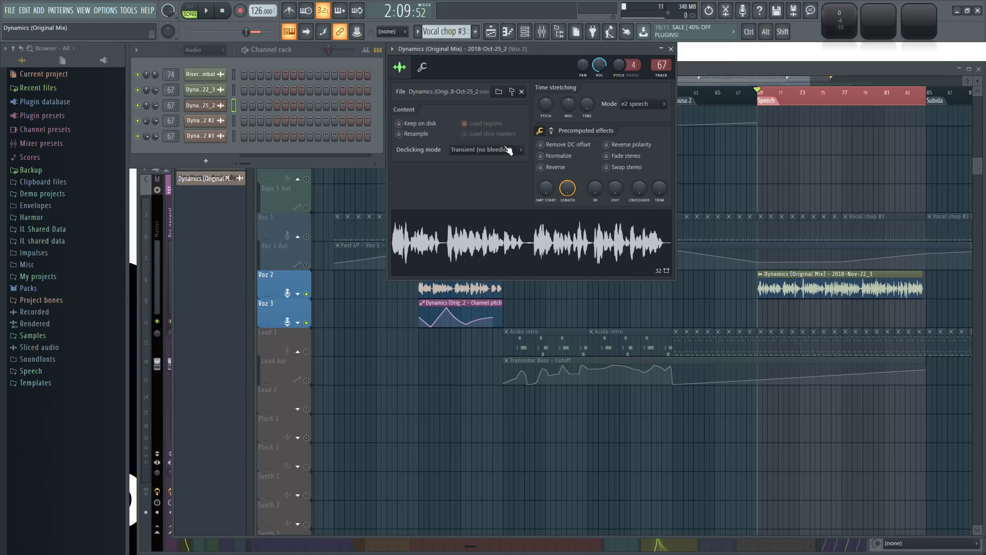
left_click(552, 131)
right_click(593, 189)
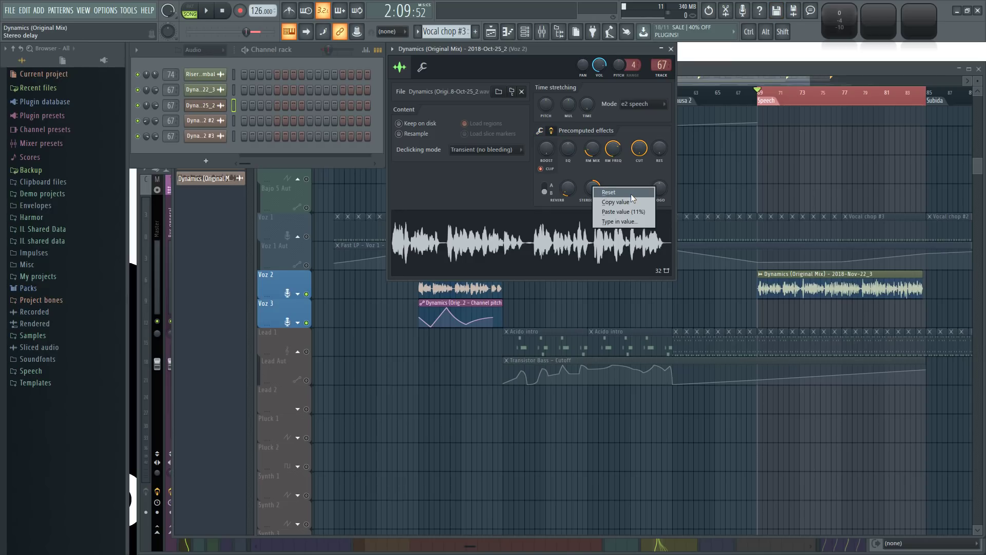
left_click(208, 90)
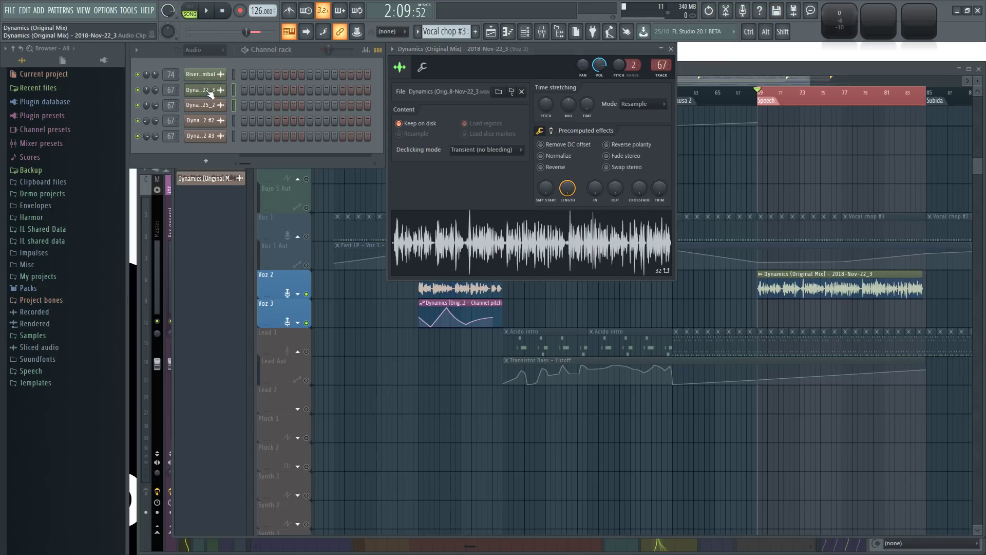
left_click(562, 130)
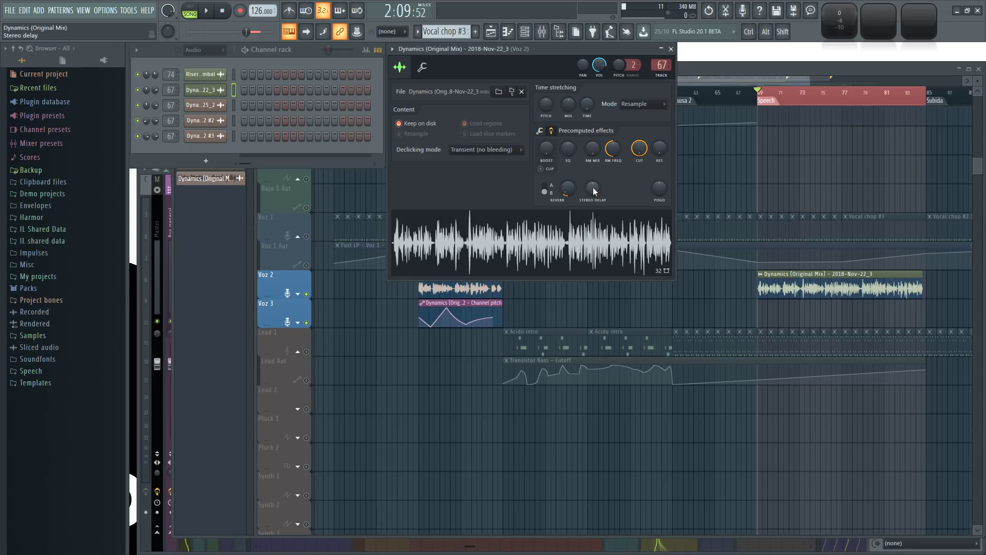
left_click(617, 215)
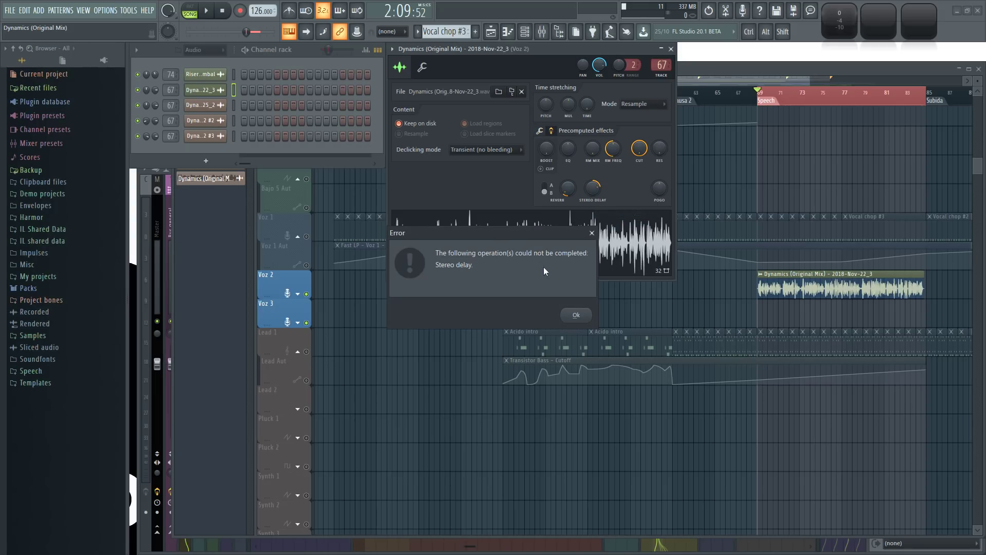
left_click(586, 316)
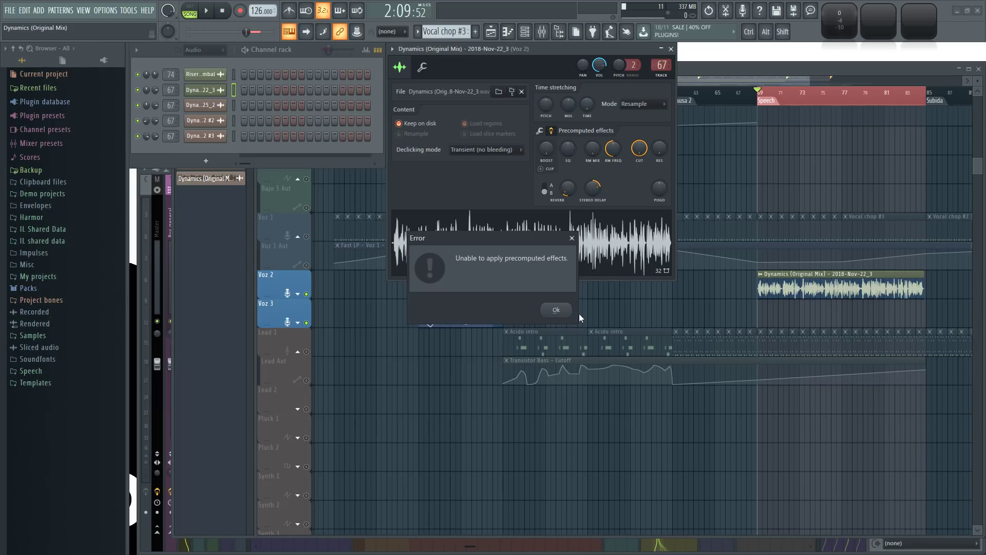
left_click(565, 311)
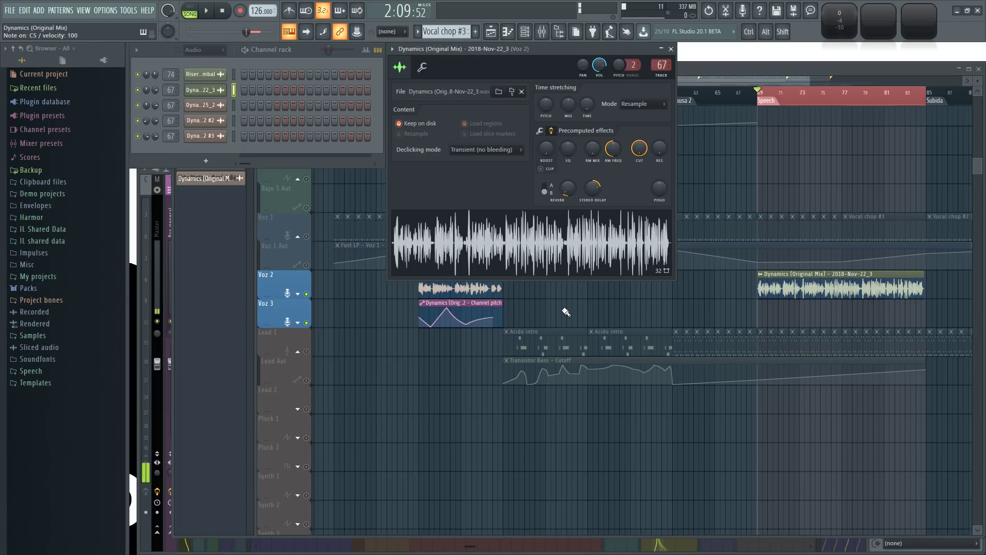
Step: Try several small manual adjustments of the stereo delay in the 2018-Nov-22_3 channel's precomputed effects
left_click(206, 105)
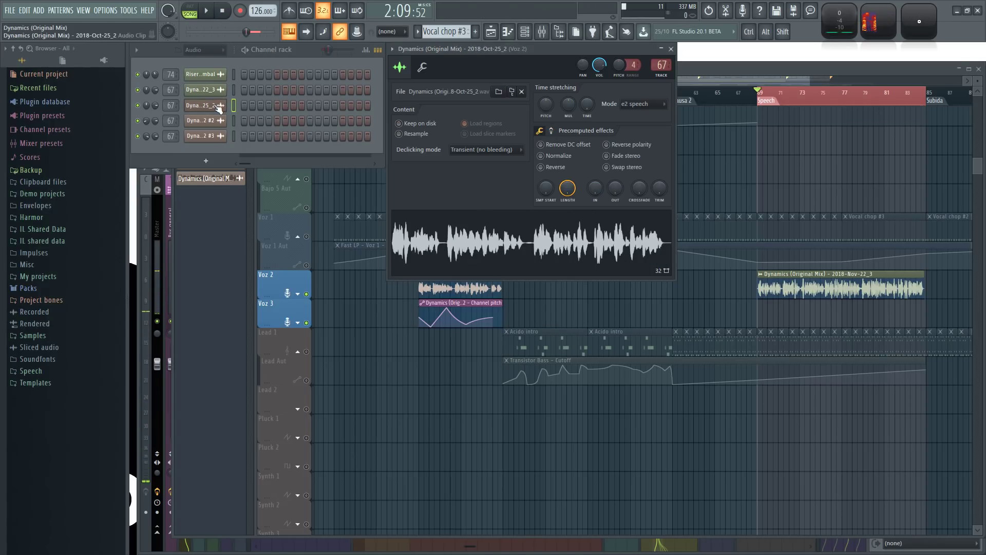
left_click(209, 91)
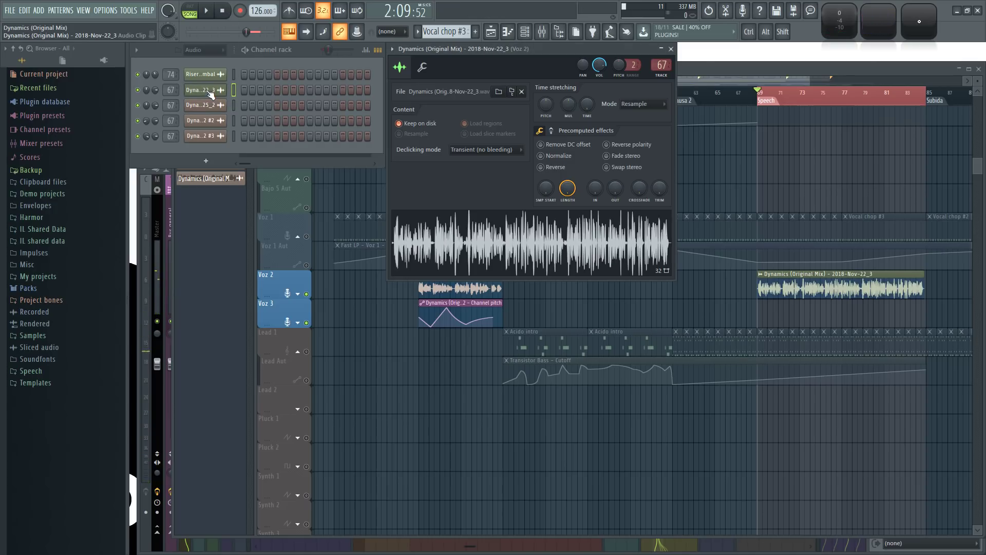
left_click(552, 132)
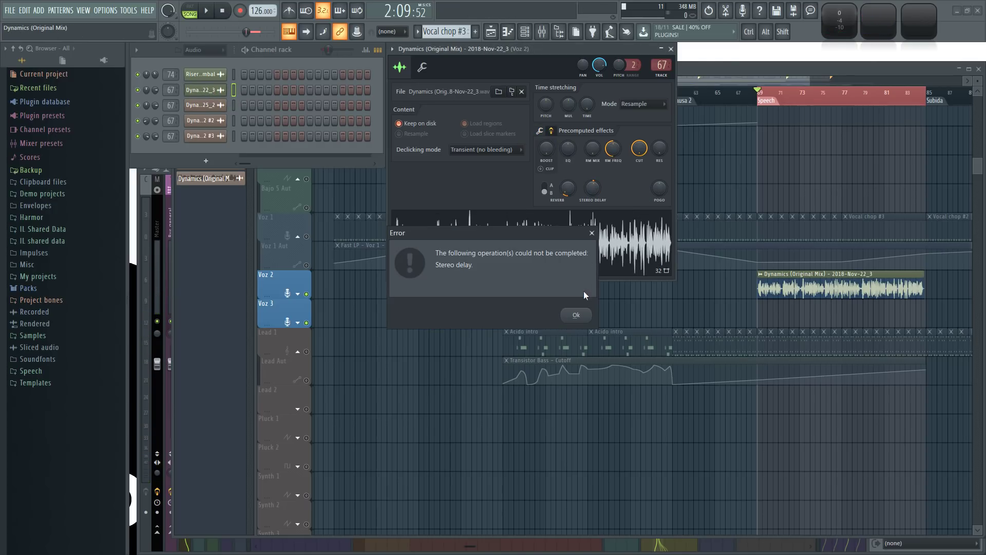
left_click(578, 315)
left_click(556, 310)
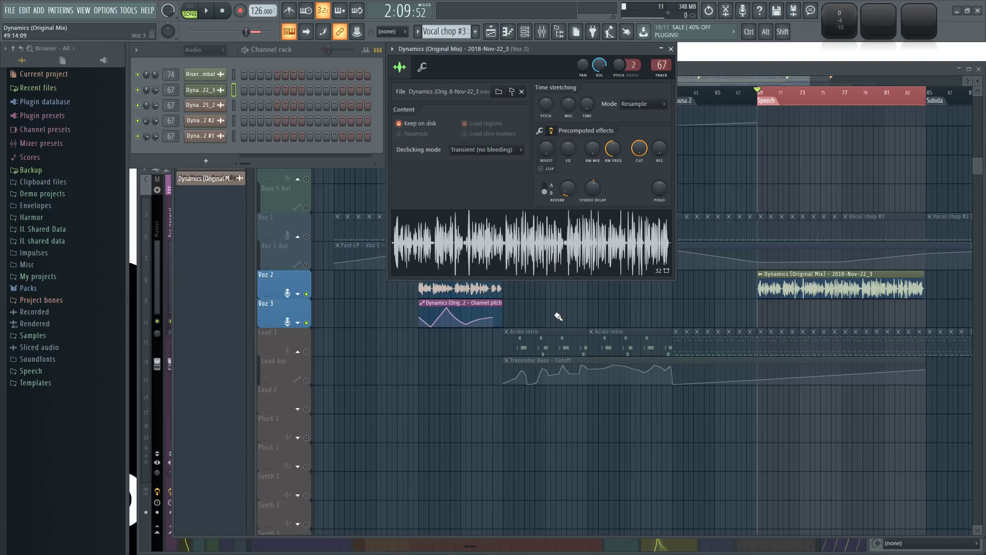
left_click_drag(596, 190, 591, 175)
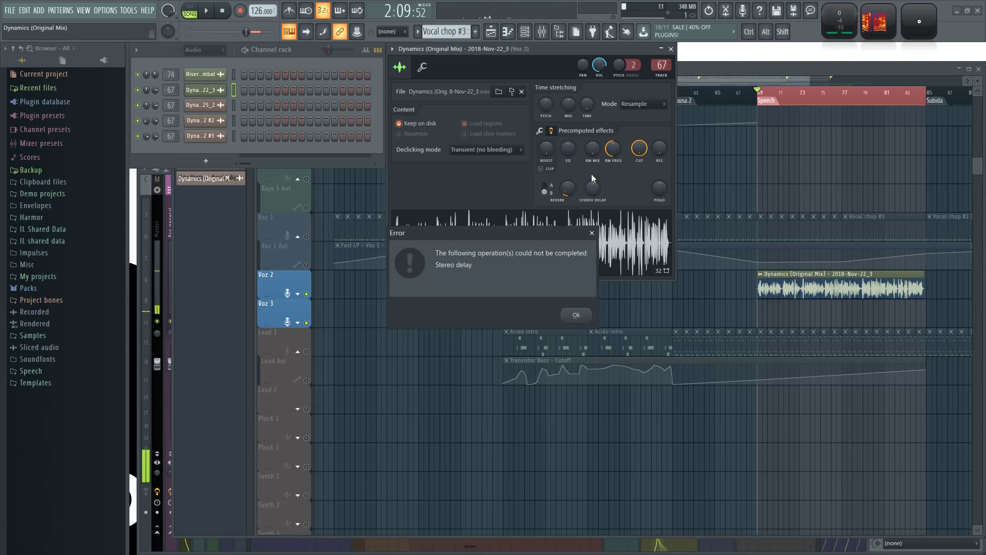
left_click(583, 314)
left_click(556, 309)
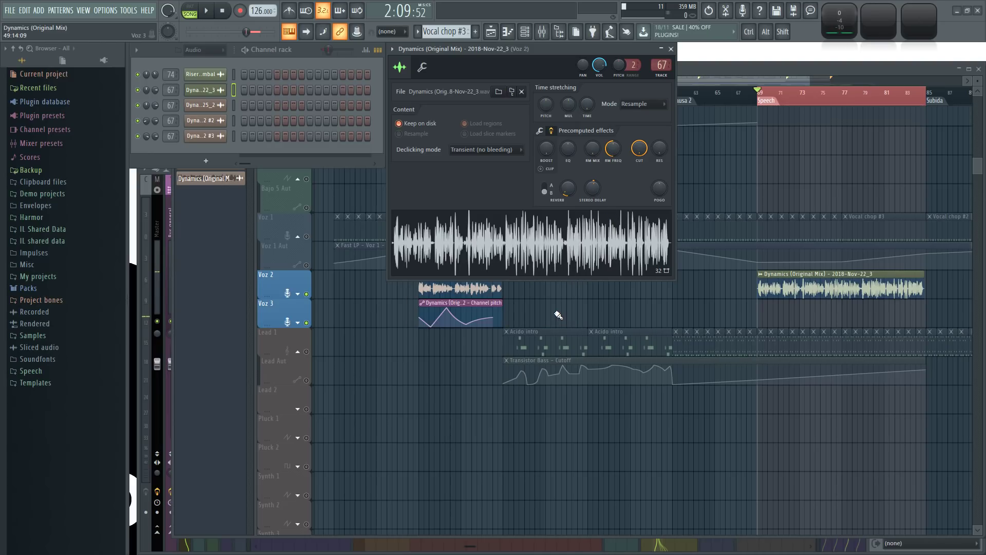
left_click_drag(594, 189, 596, 185)
left_click(576, 315)
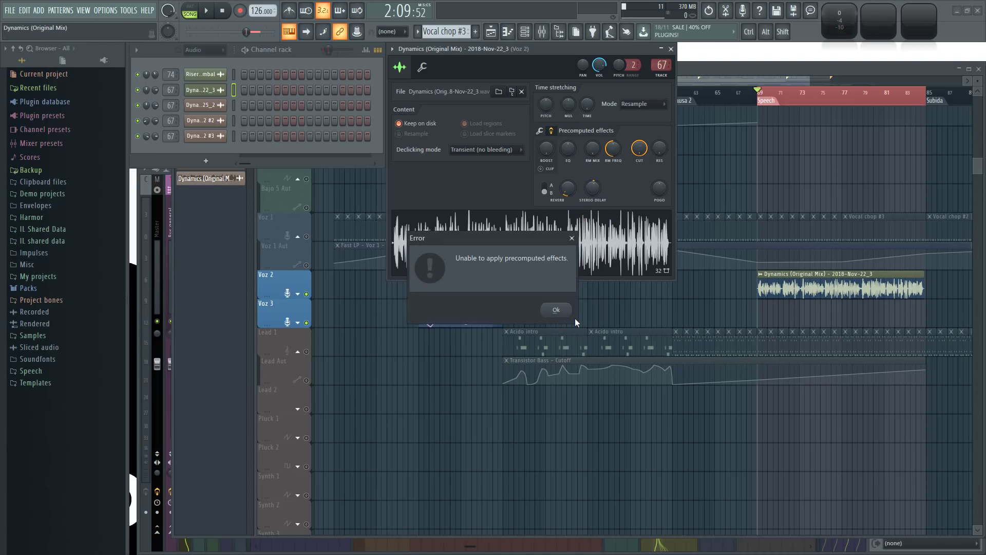
left_click(567, 312)
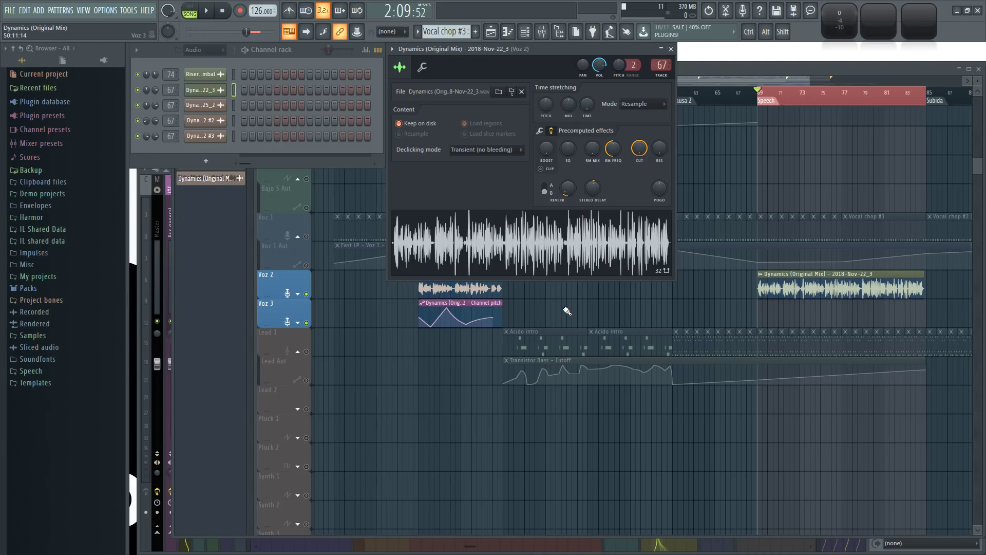
Step: Copy the 22% ring modulation mix from the 2018-Oct-25_2 channel into the 2018-Nov-22_3 channel, and centre the latter's stereo delay
left_click(218, 107)
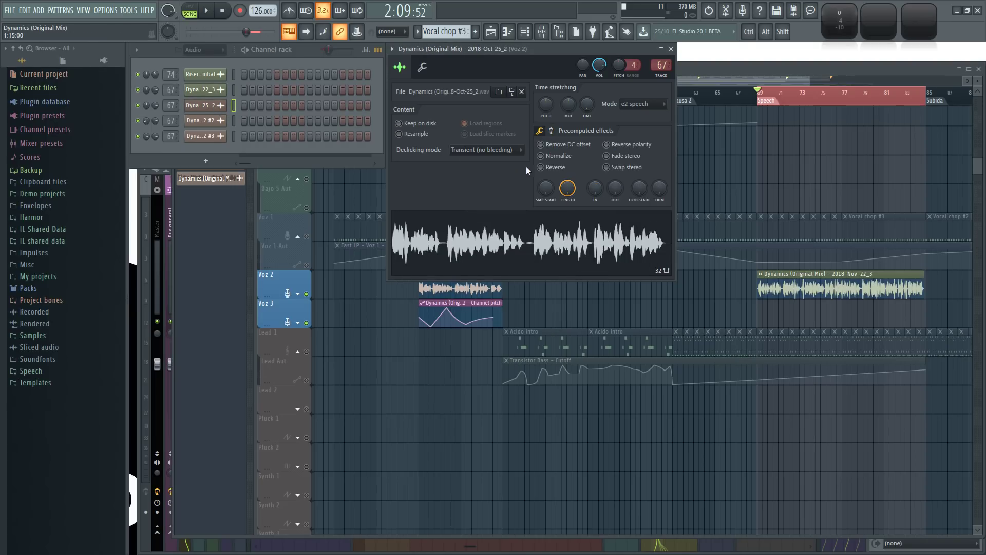
left_click(552, 131)
right_click(594, 152)
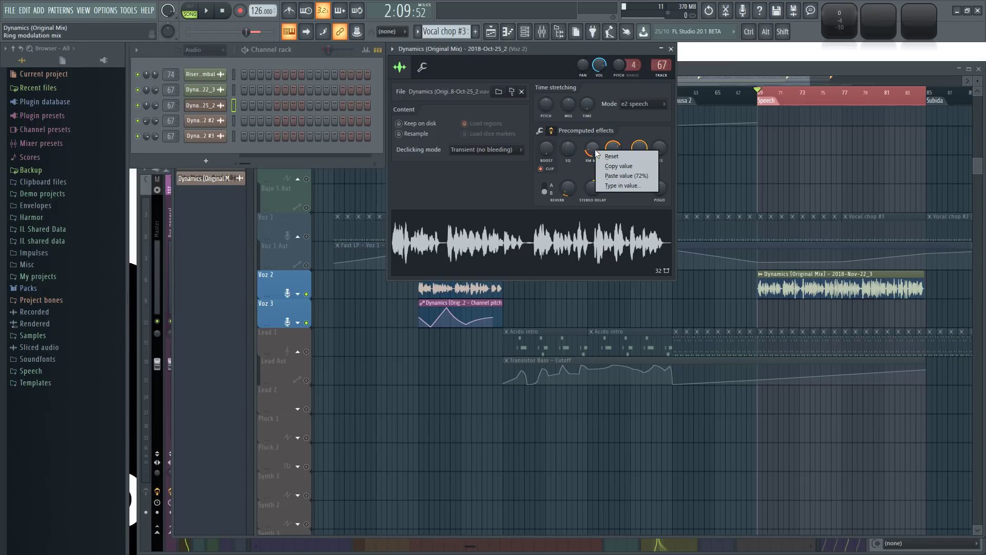
left_click(625, 165)
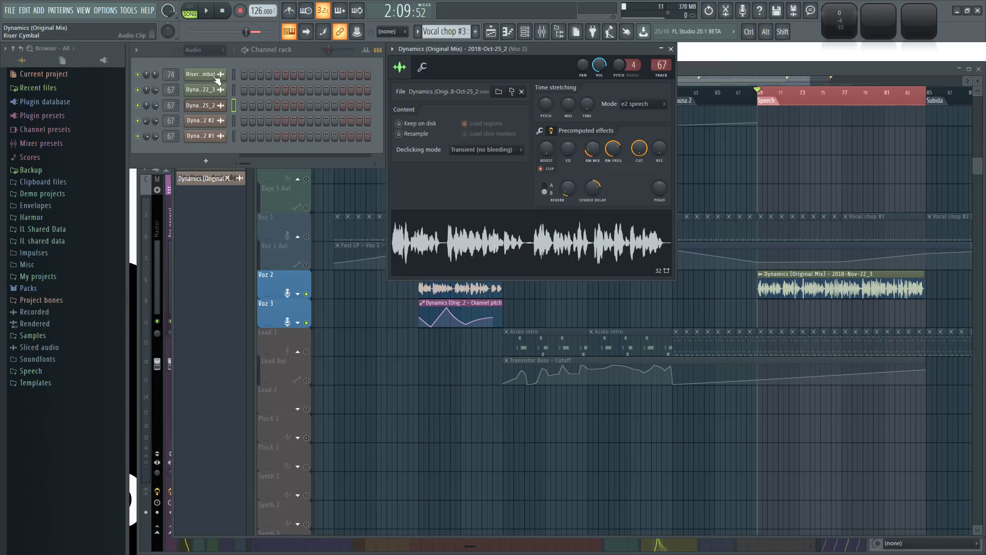
left_click(204, 90)
right_click(594, 151)
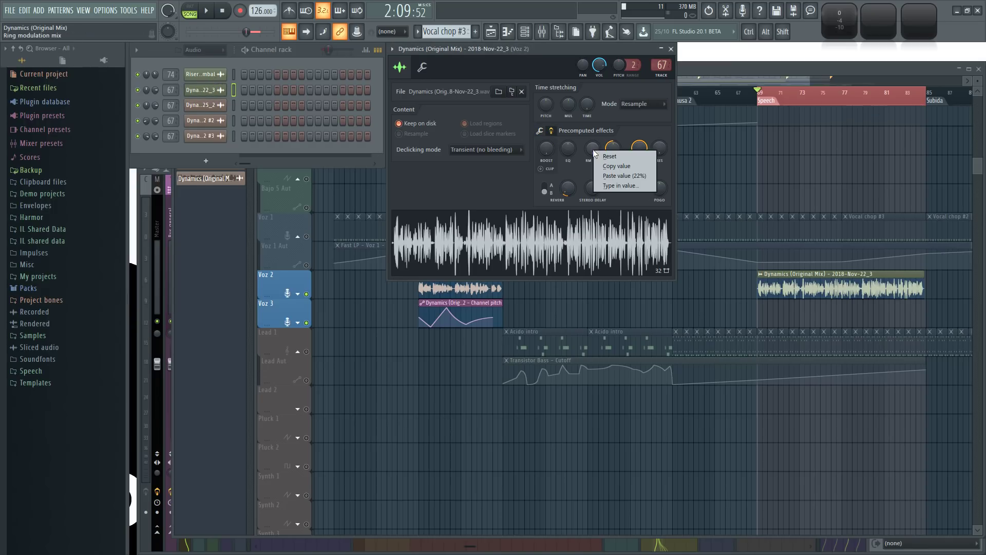
left_click(639, 175)
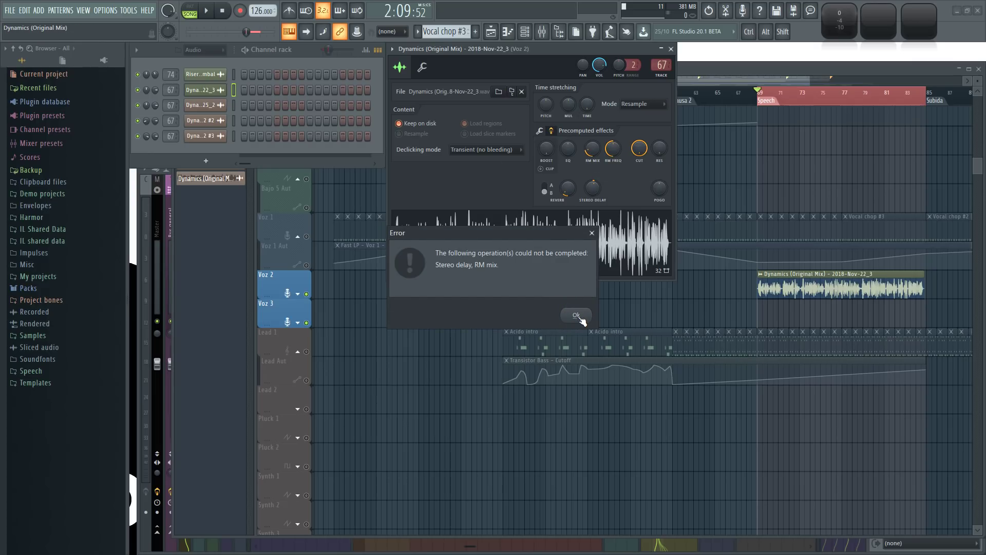
left_click(576, 315)
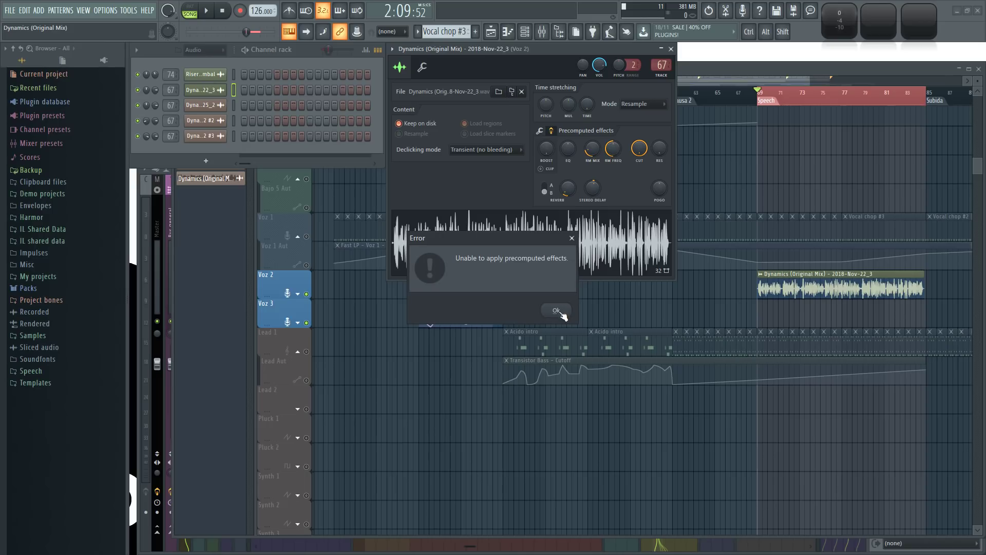
left_click(560, 312)
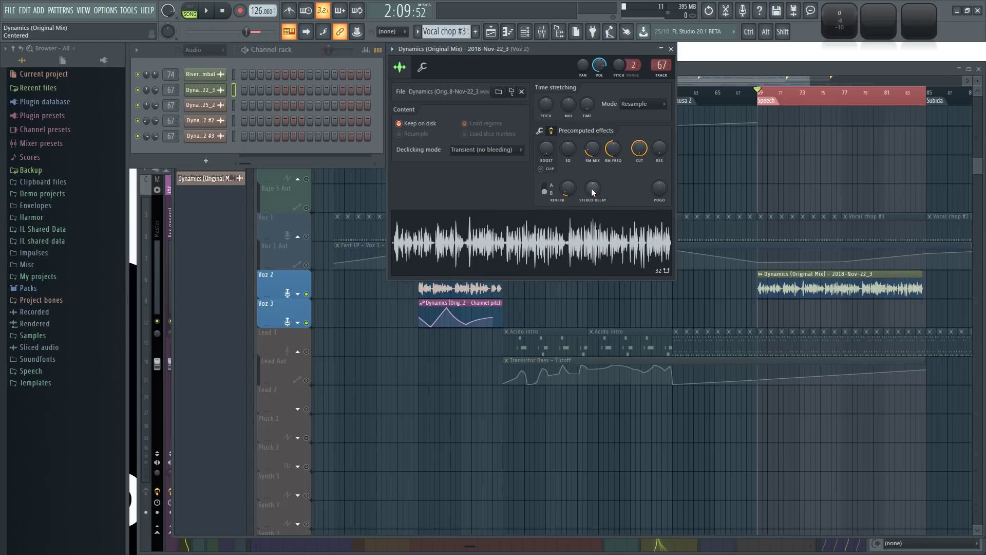
Step: Copy the ring modulation frequency from the 2018-Oct-25_2 voice channel and paste it into the 2018-Nov-22_3 channel
left_click(224, 12)
left_click(218, 109)
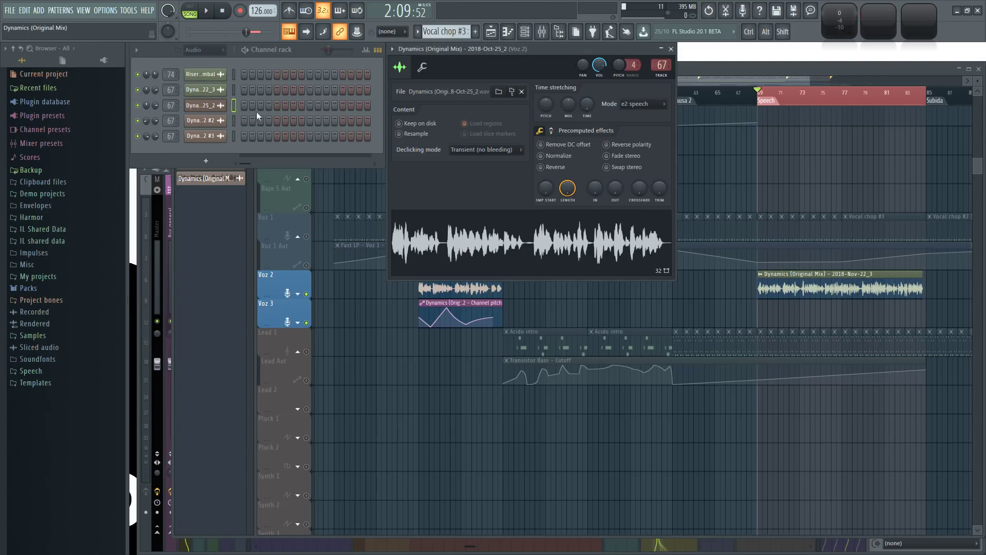
left_click(551, 132)
right_click(615, 151)
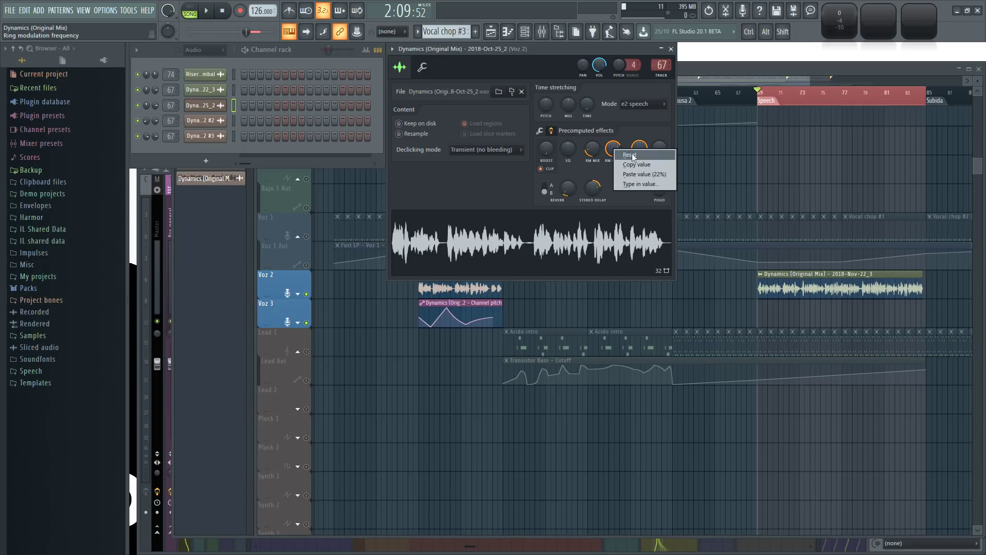
left_click(639, 174)
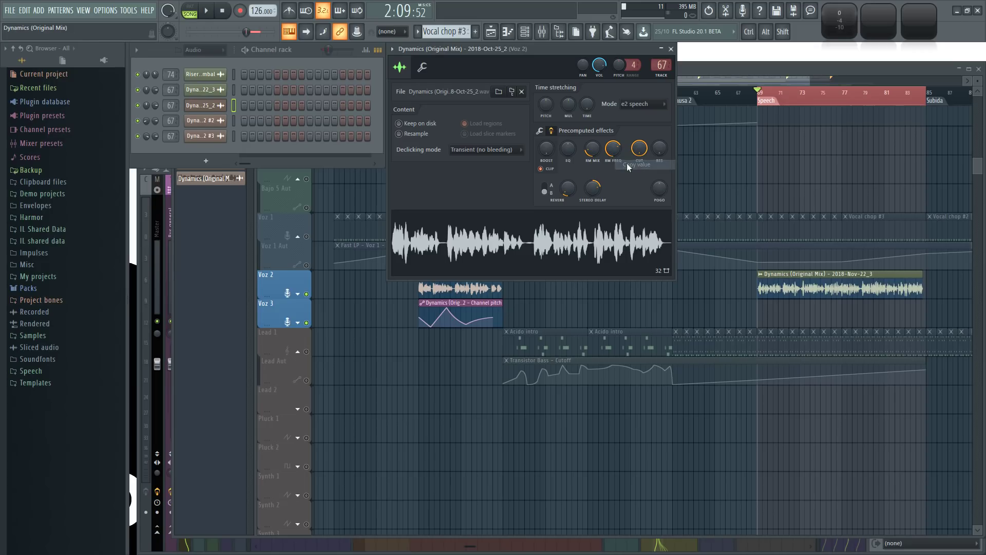
left_click(211, 91)
left_click(551, 130)
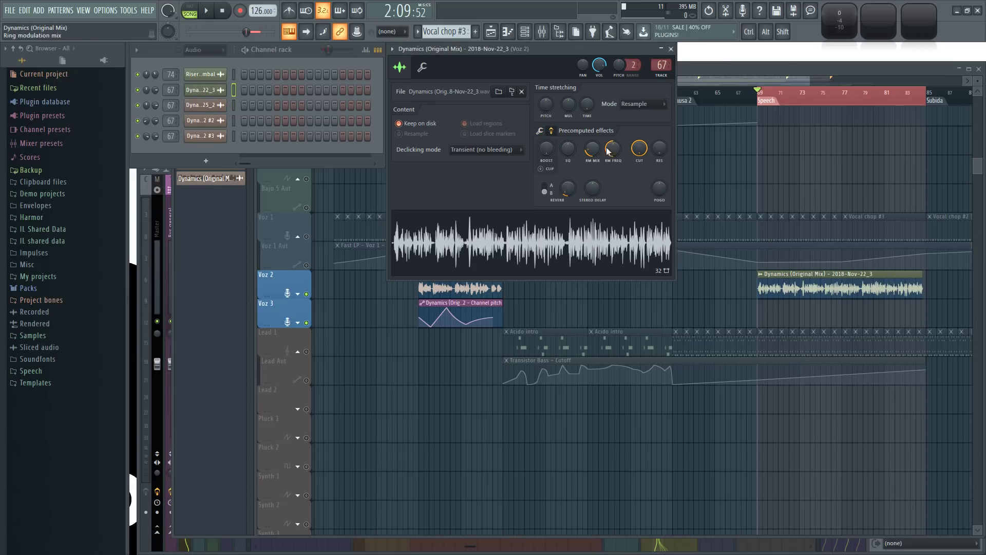
right_click(611, 150)
left_click(634, 175)
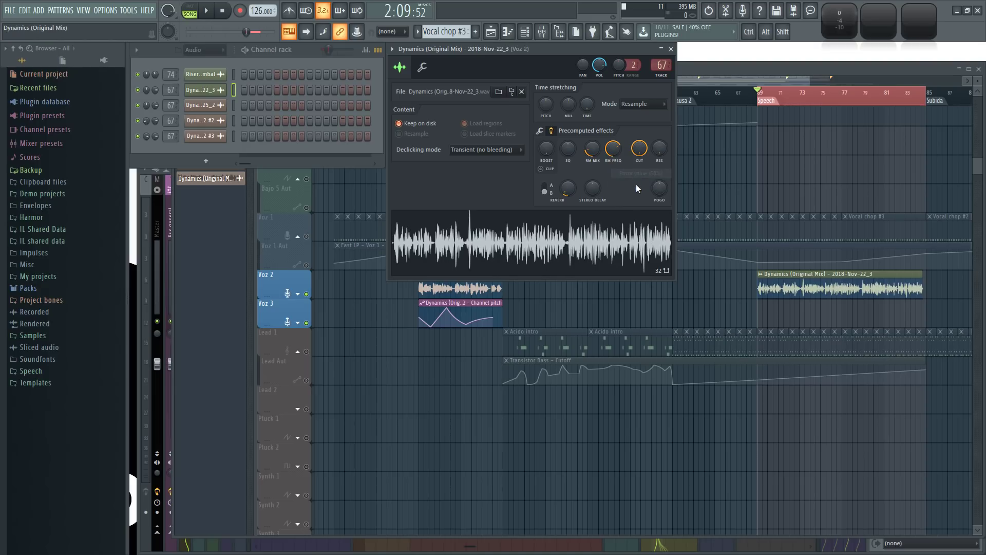
Step: Audition the 2018-Nov-22_3 and 2018-Oct-25_2 voices in turn to compare their sound, and stop playback
key("q")
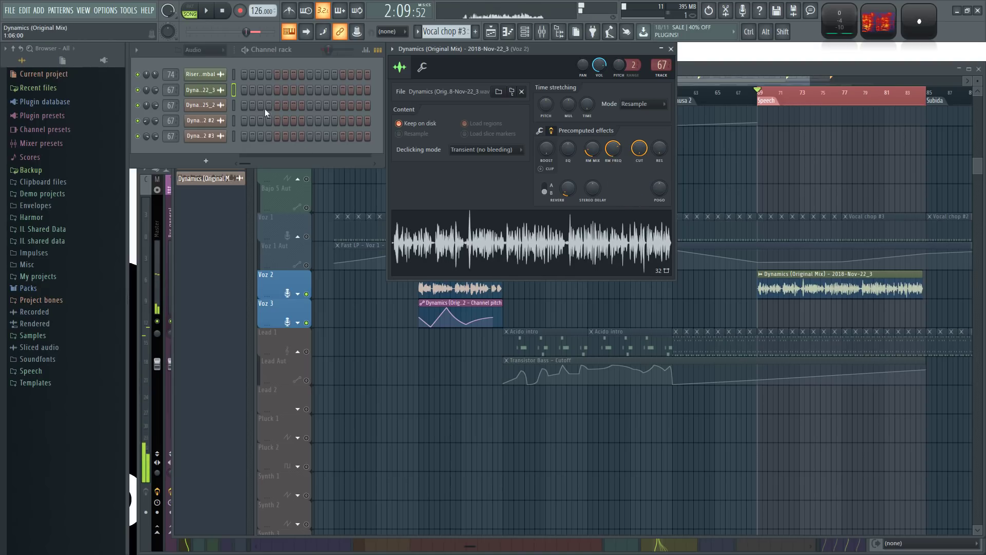
left_click(233, 106)
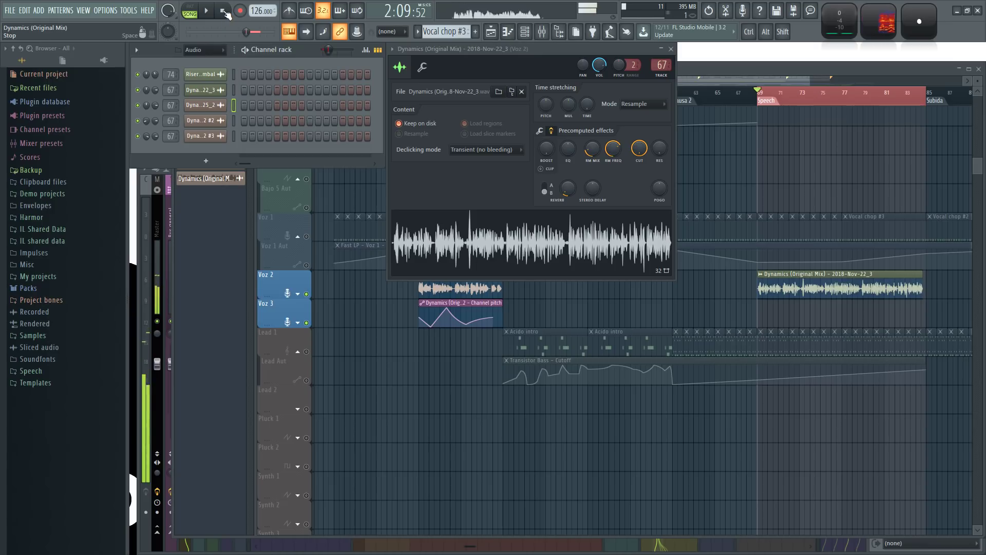
left_click(233, 90)
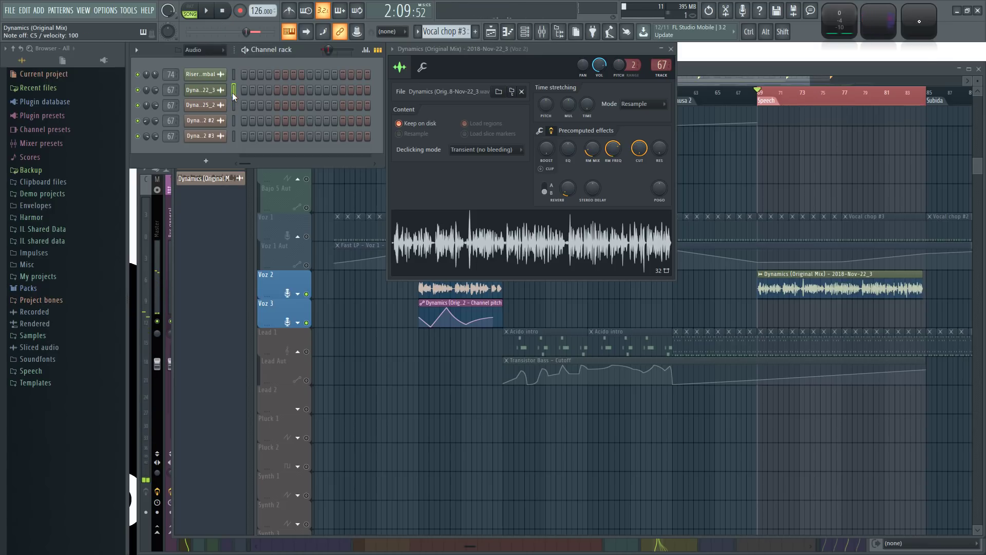
left_click(223, 11)
Step: Compare the sample settings of the 2018-Nov-22_3 and 2018-Oct-25_2 voice channels while previewing each voice
left_click(540, 132)
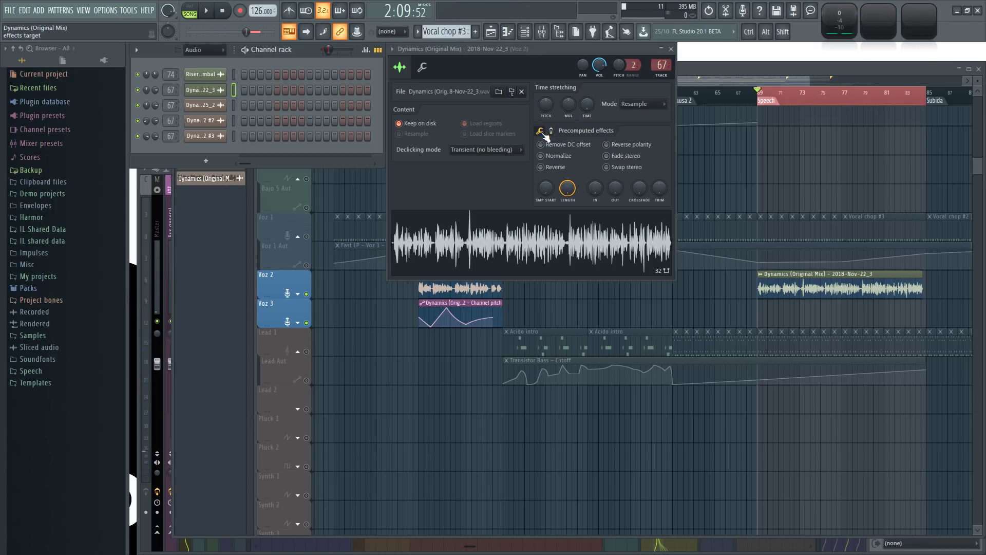
left_click(217, 105)
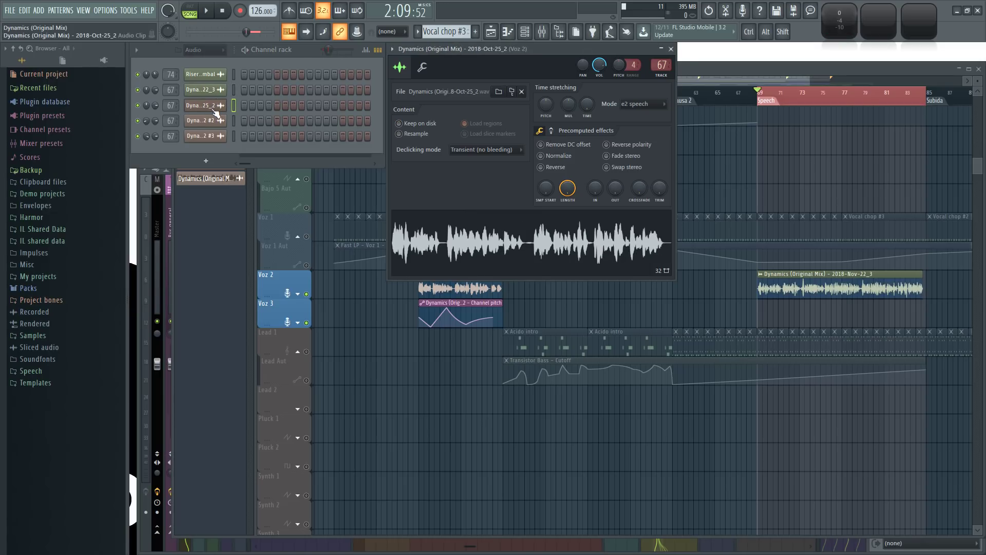
left_click(215, 90)
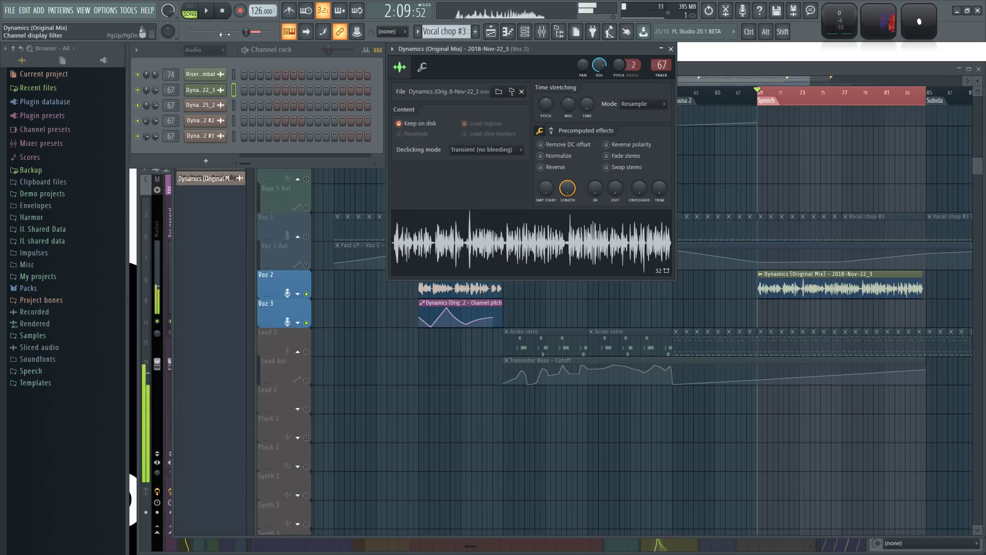
left_click(214, 106)
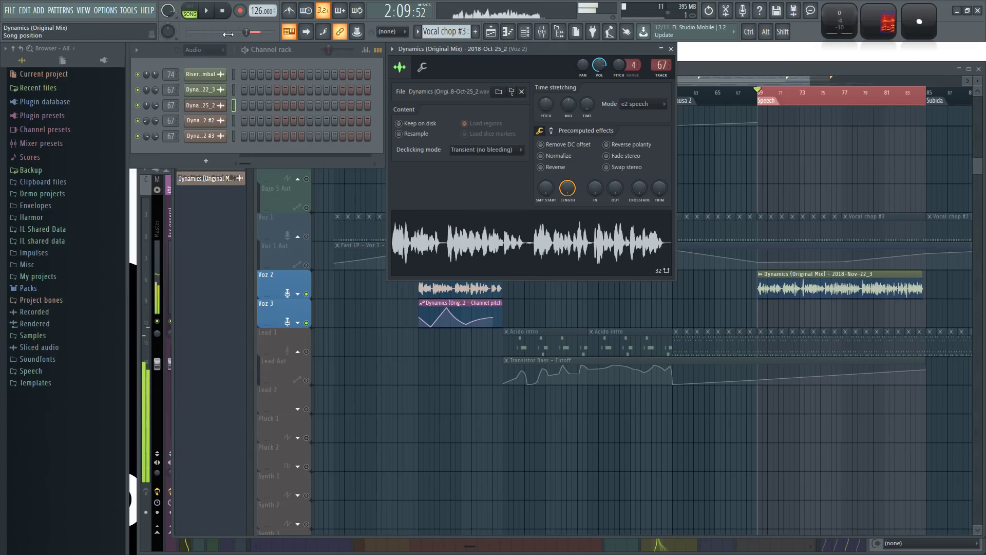
left_click(219, 91)
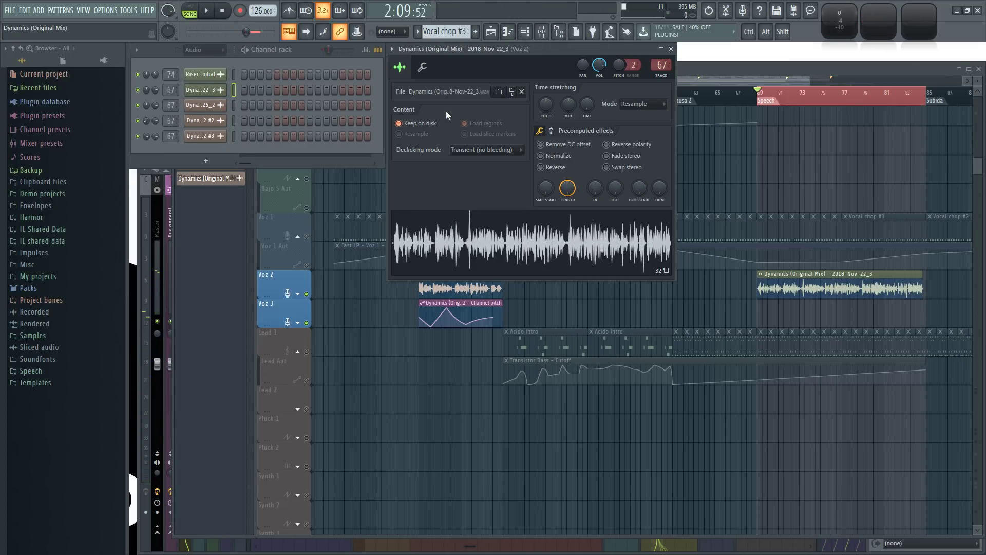
Step: Recheck the precomputed effects of the 2018-Nov-22_3 voice, and preview it against the 2018-Oct-25_2 voice
left_click(551, 131)
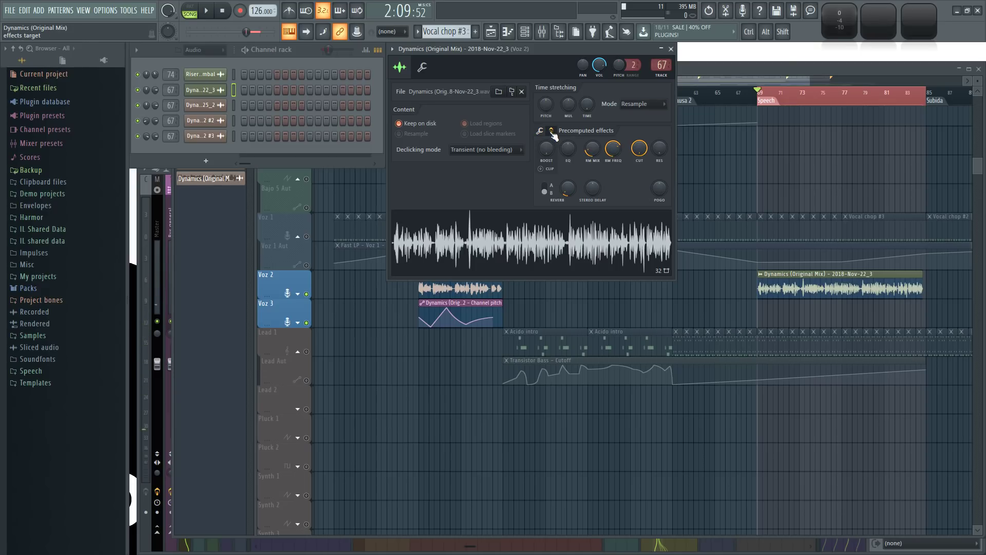
mouse_move(548, 149)
left_mouse_down()
mouse_move(547, 128)
mouse_move(547, 150)
left_mouse_up()
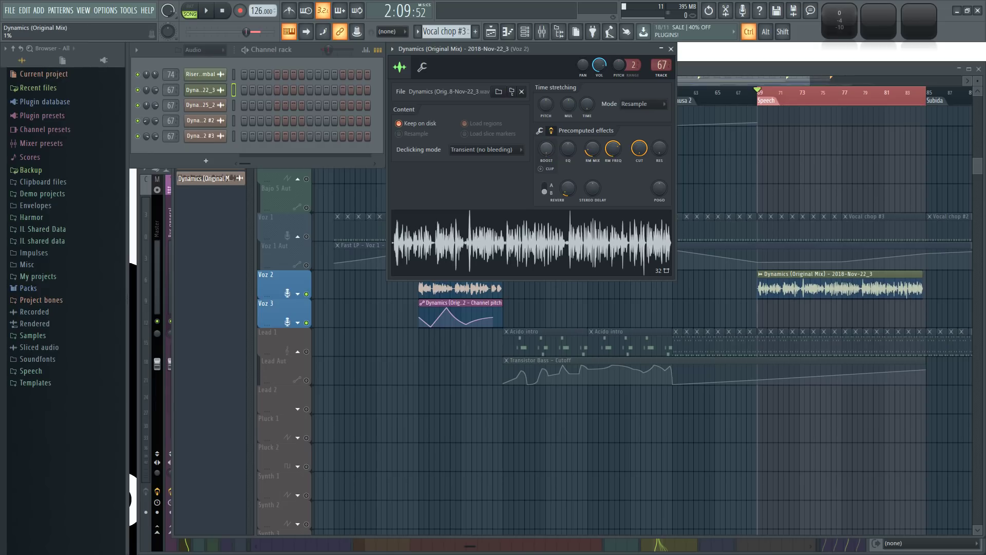
left_click(206, 89)
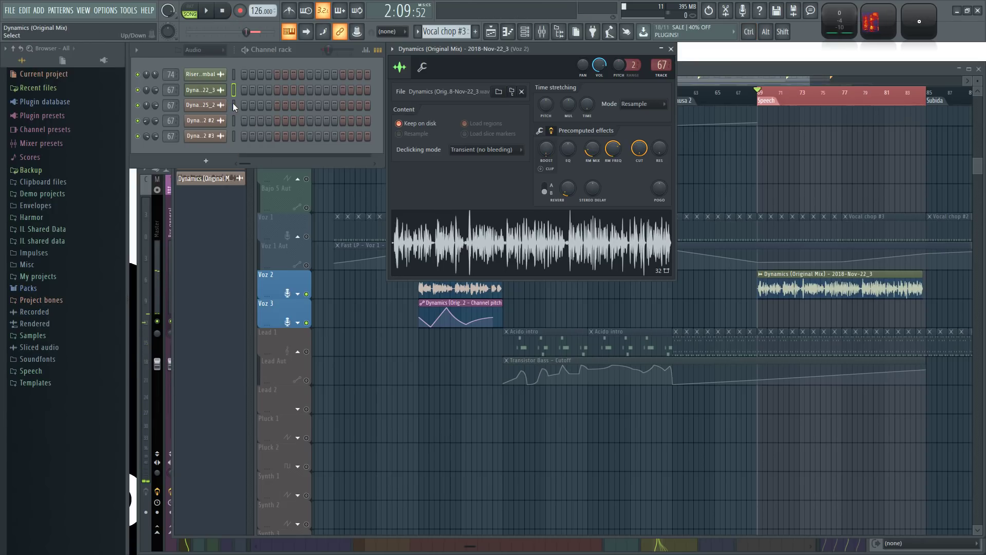
left_click(234, 105)
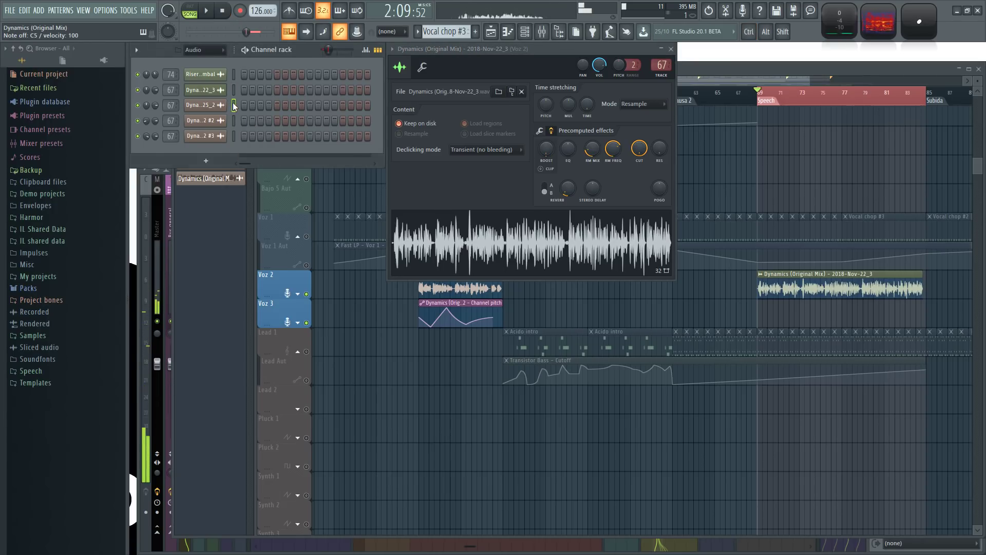
Step: Play the Speech section to hear the 2018-Nov-22_3 voice in the mix, with its channel settings in view
right_click(427, 424)
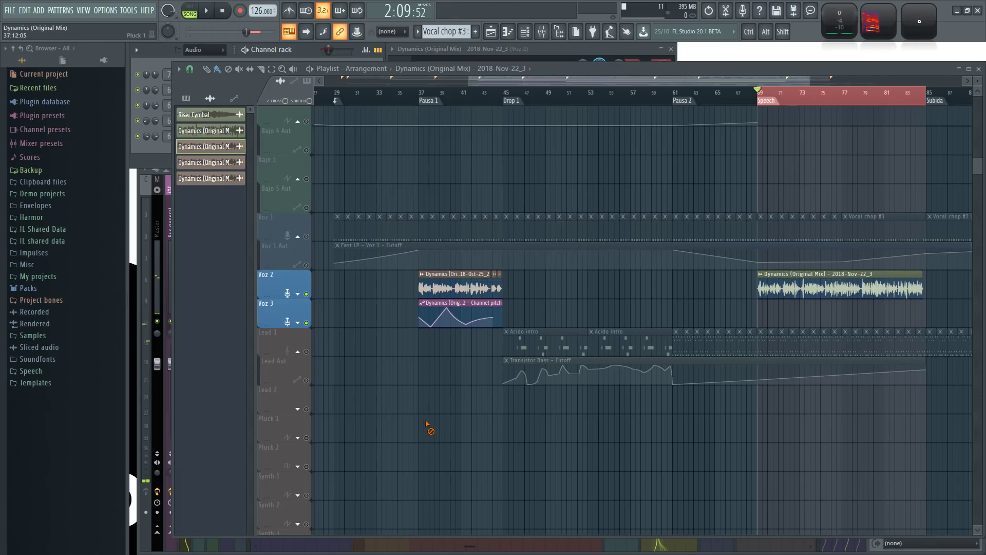
key("space")
scroll(717, 456, "up", 4)
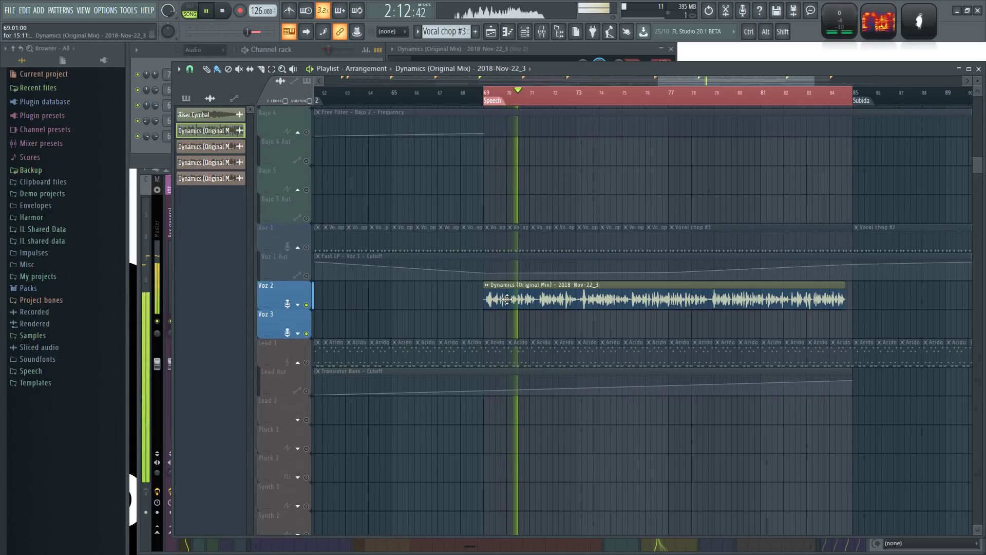
left_click(310, 54)
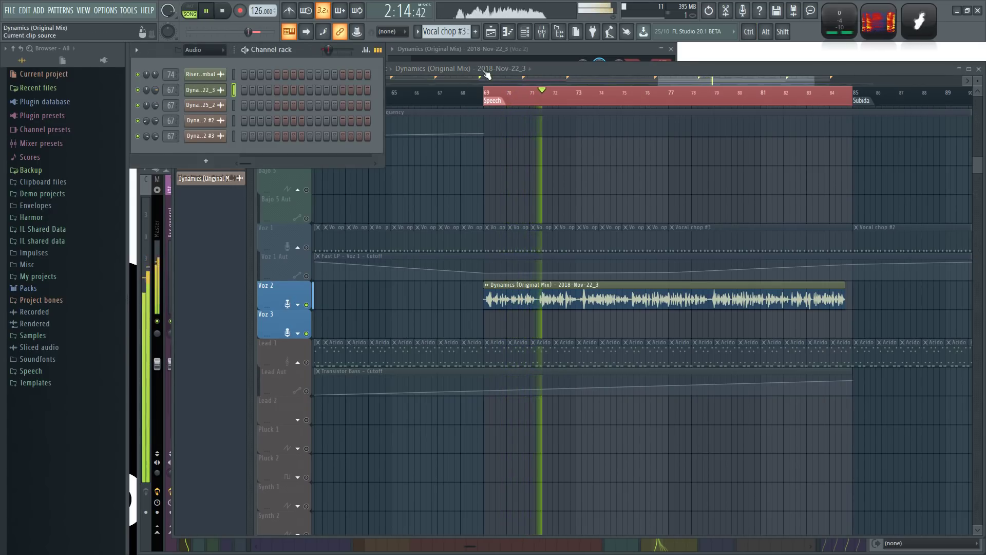
left_click(489, 53)
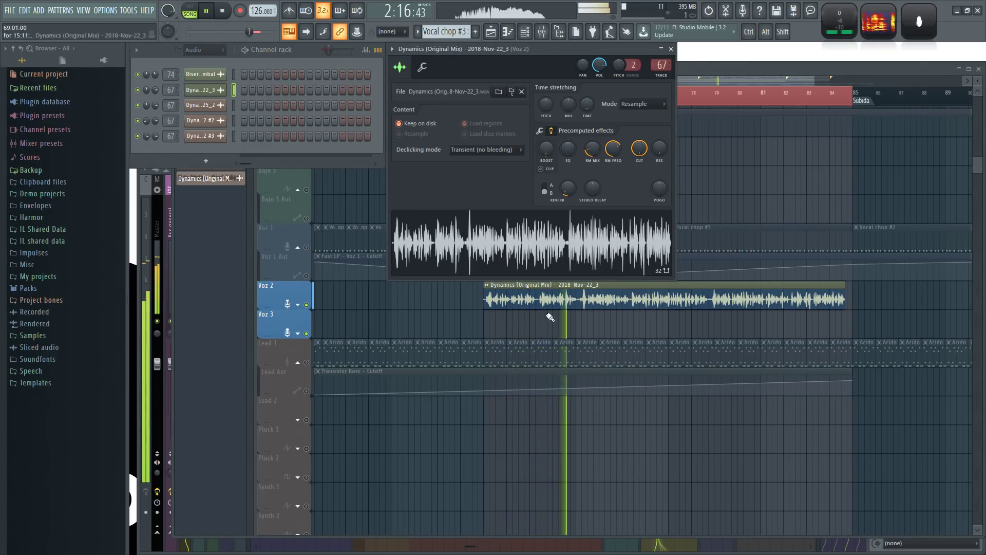
Step: Play the Pausa 1 section and examine the voice clip on Voz 2 and its channel pitch automation on Voz 3
right_click(439, 313)
scroll(445, 312, "down", 4)
scroll(478, 312, "left", 4)
left_click(426, 93)
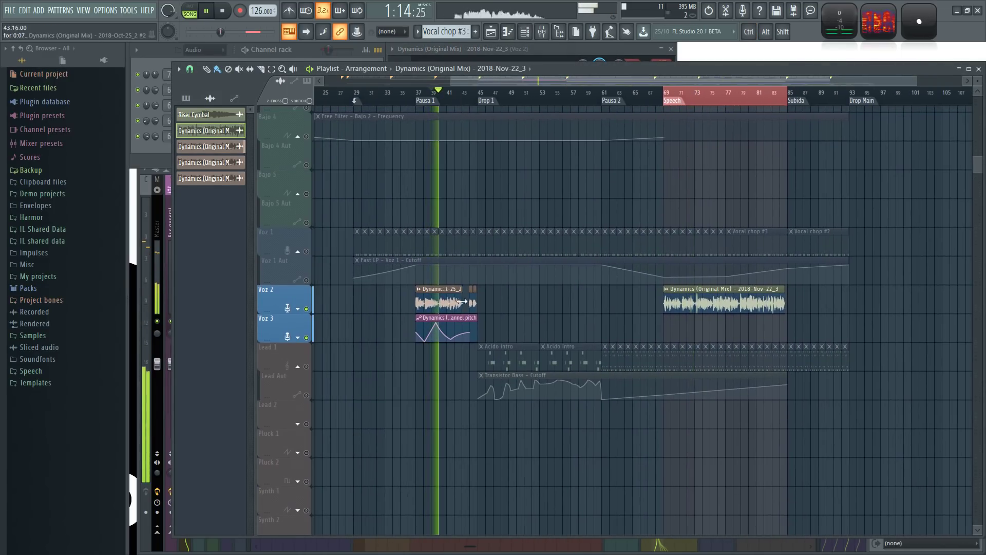
scroll(429, 408, "up", 4)
left_click(485, 318)
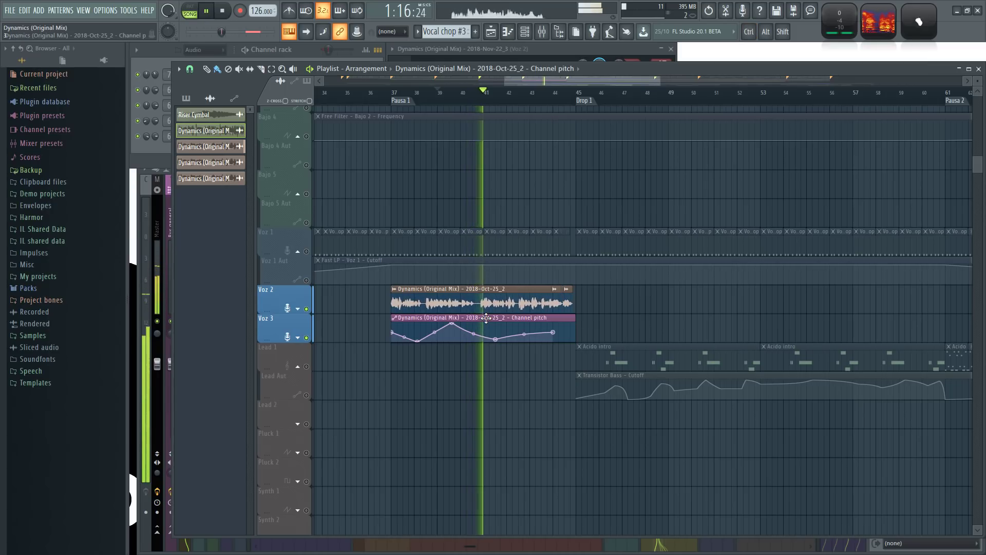
left_click(307, 53)
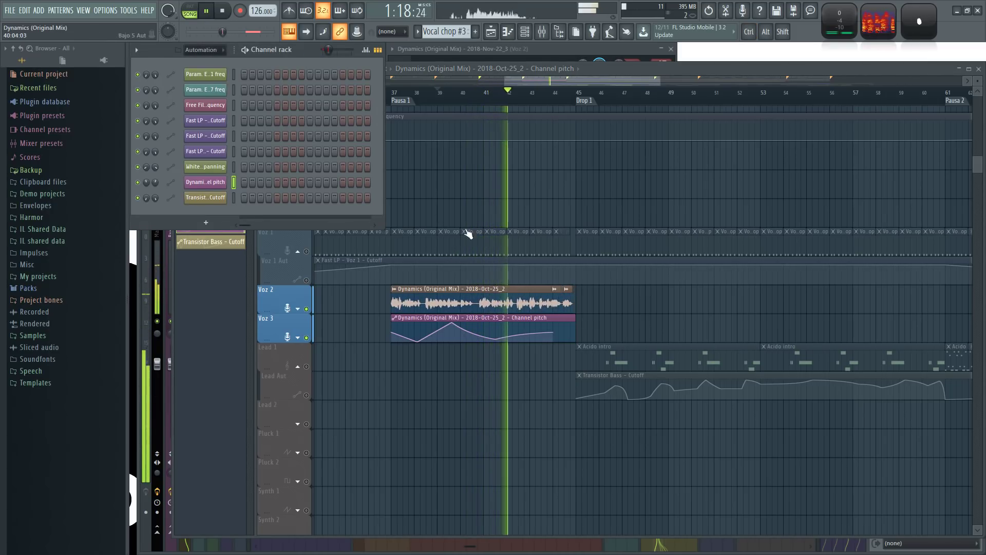
left_click(446, 291)
left_click(545, 53)
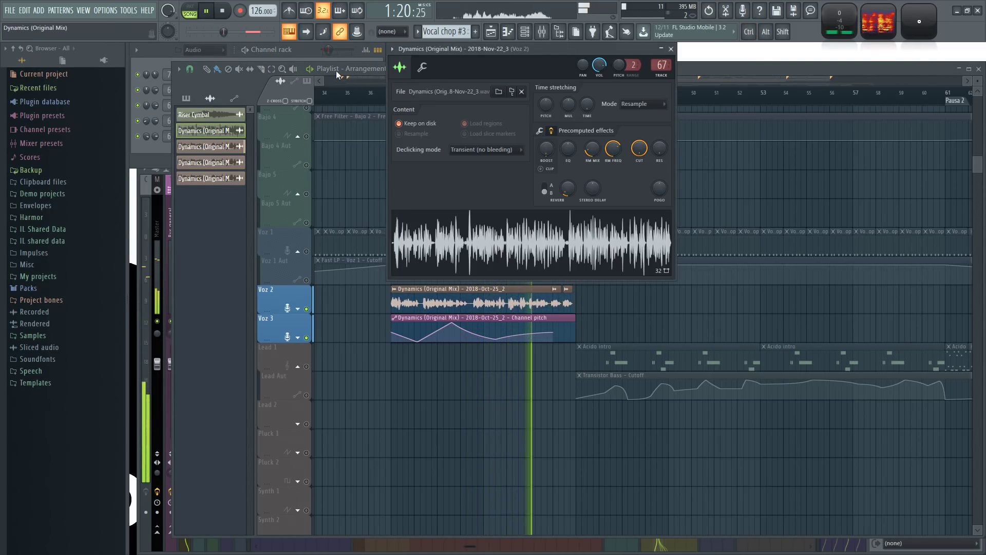
Step: Check the pitch range of the 2018-Oct-25_2 channel and set the 2018-Nov-22_3 channel's pitch range to 4 semitones
left_click(299, 54)
left_click(216, 105)
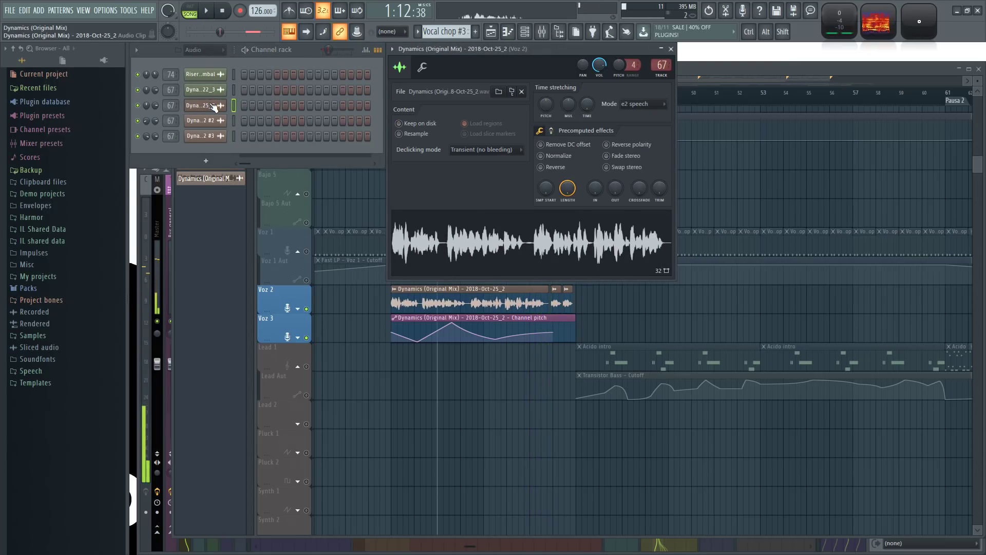
key("space")
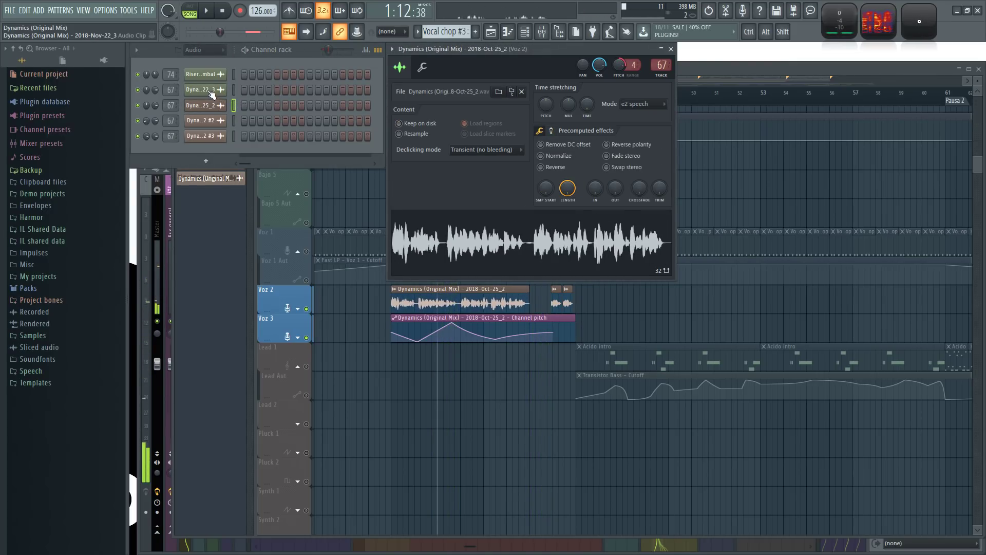
left_click(214, 91)
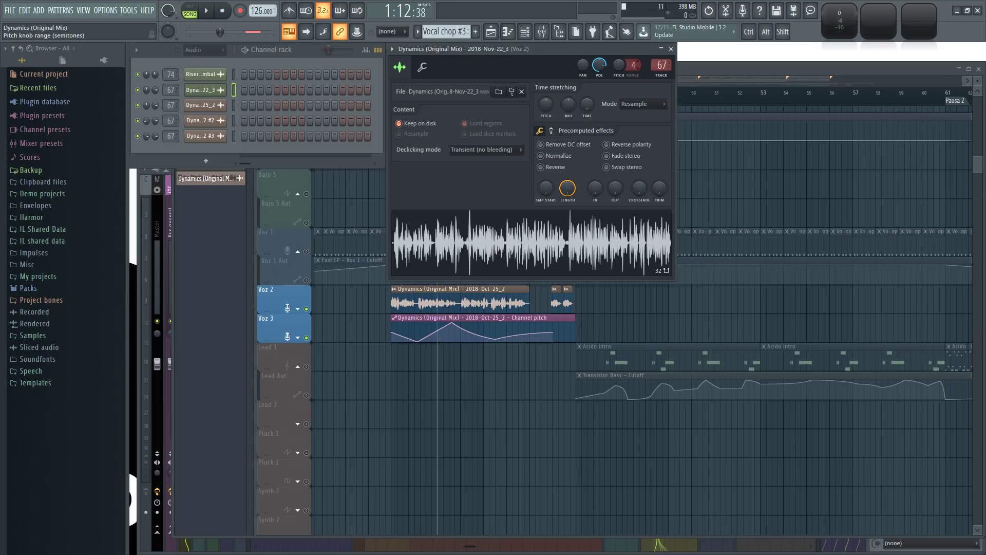
Step: Link the 2018-Nov-22_3 channel's pitch to the internal controller Dynamics (Original Mix) - 2018-Oct-25_2 - Channel pitch
middle_click(672, 462)
scroll(673, 466, "down", 2)
left_click_drag(736, 469, 696, 497)
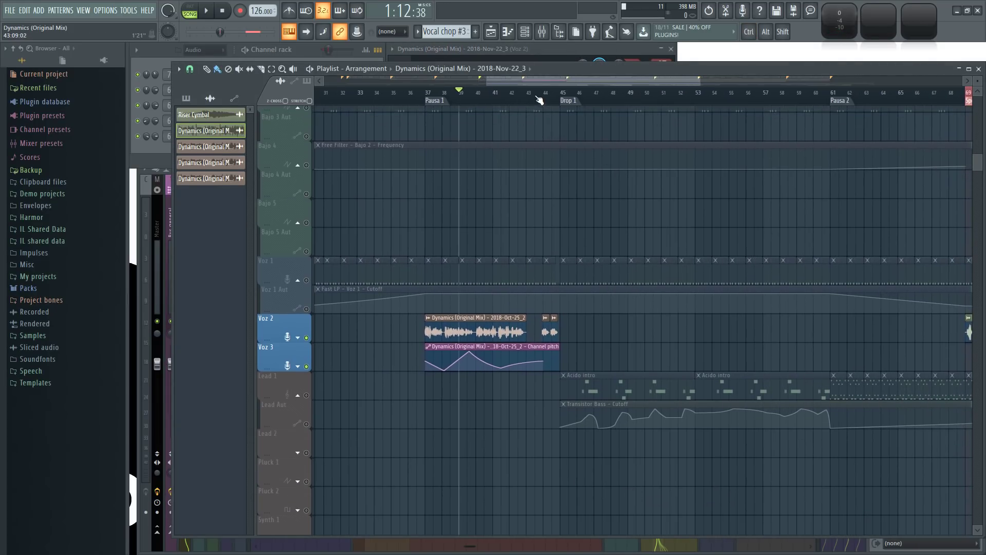
left_click(555, 53)
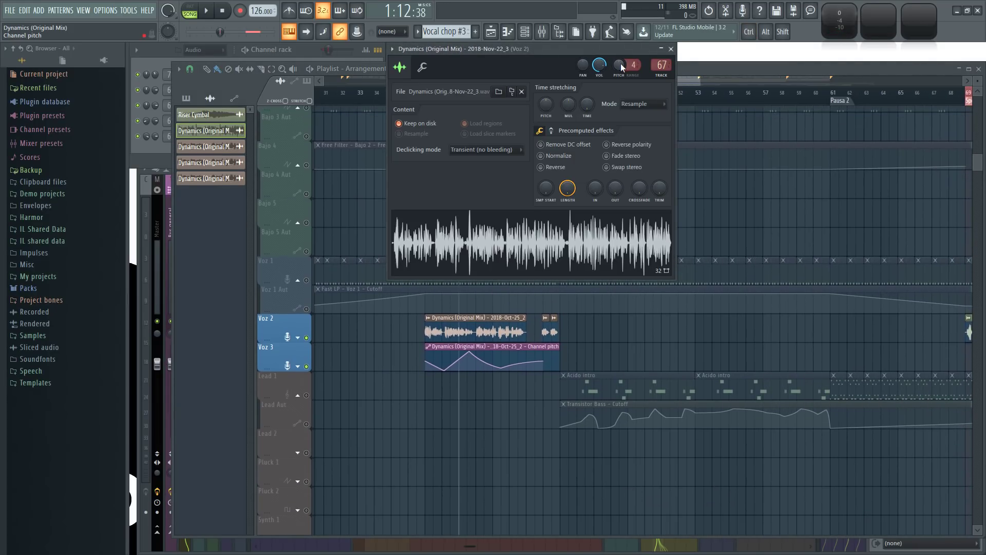
right_click(620, 63)
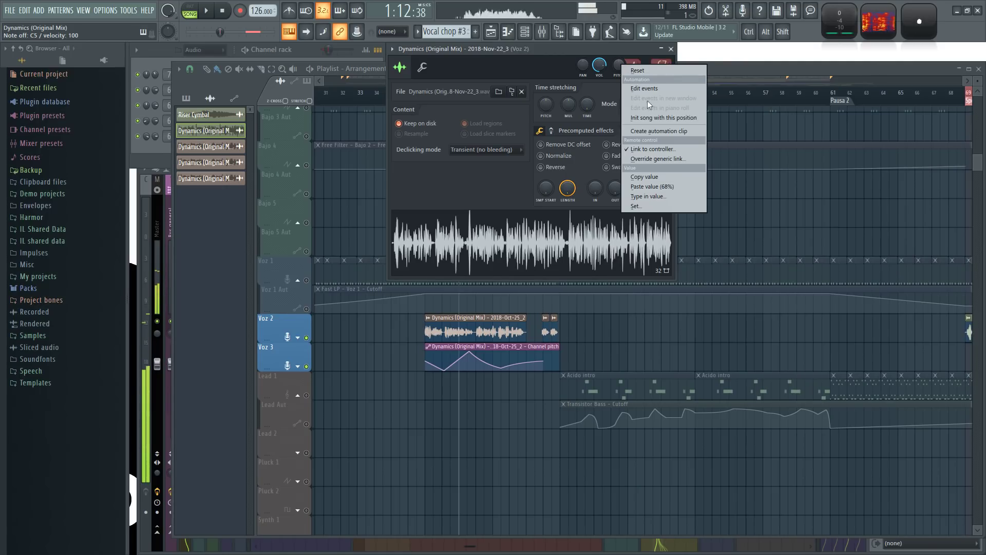
left_click(652, 148)
left_click(541, 265)
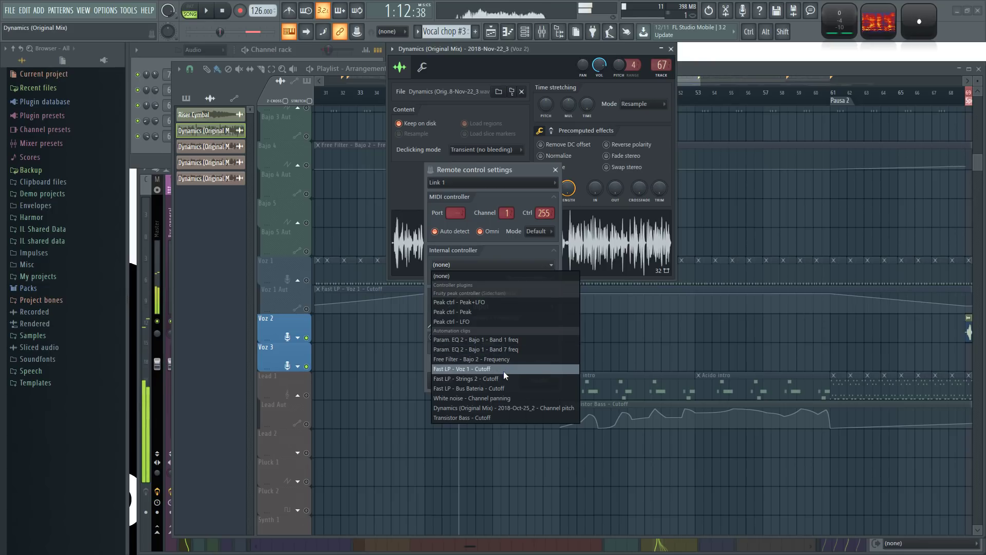
left_click(503, 408)
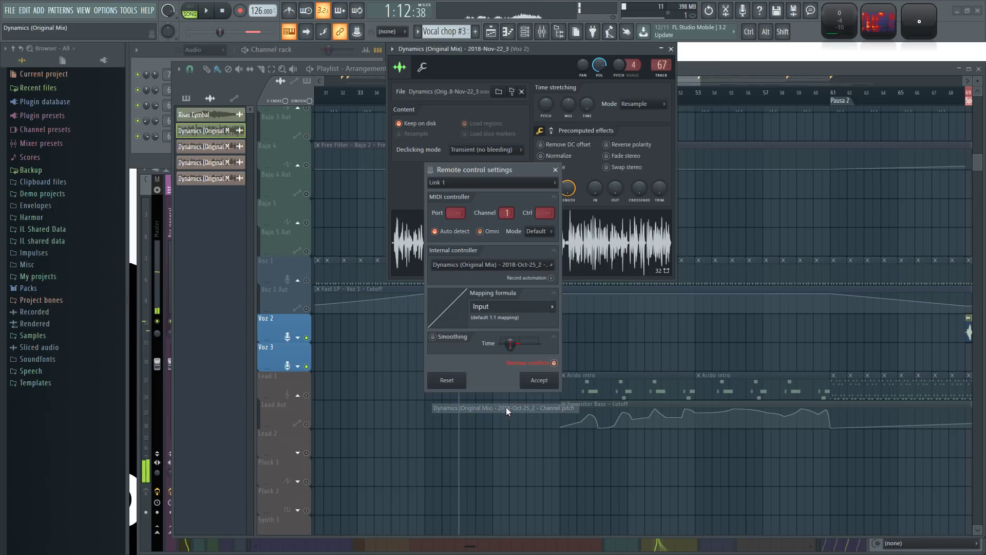
left_click(534, 380)
Step: Extend the channel pitch automation clip on Voz 3 to the end of the Speech section at bar 85, and stop playback
right_click(799, 497)
scroll(776, 494, "down", 2)
left_click_drag(698, 487, 493, 489)
key("space")
left_click_drag(443, 351, 859, 372)
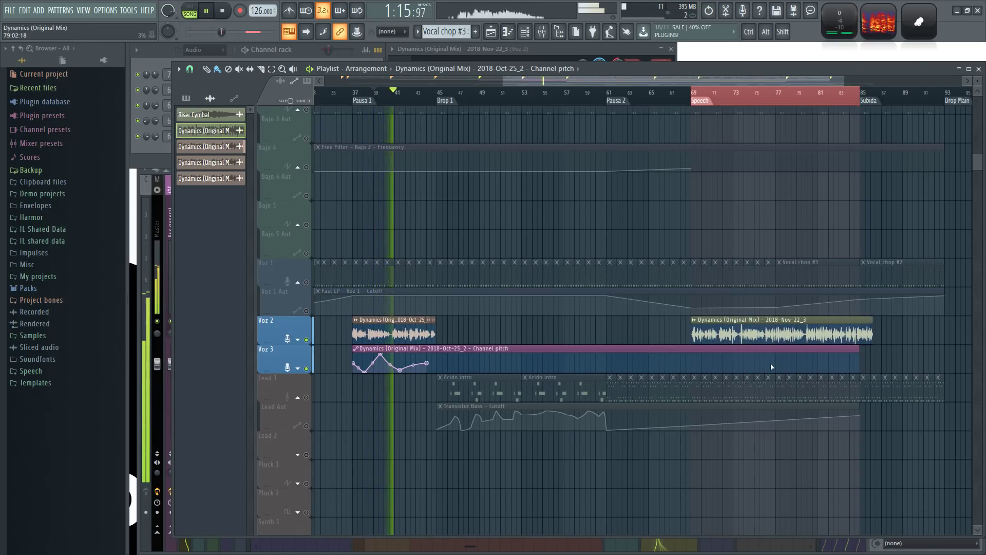
left_click(224, 11)
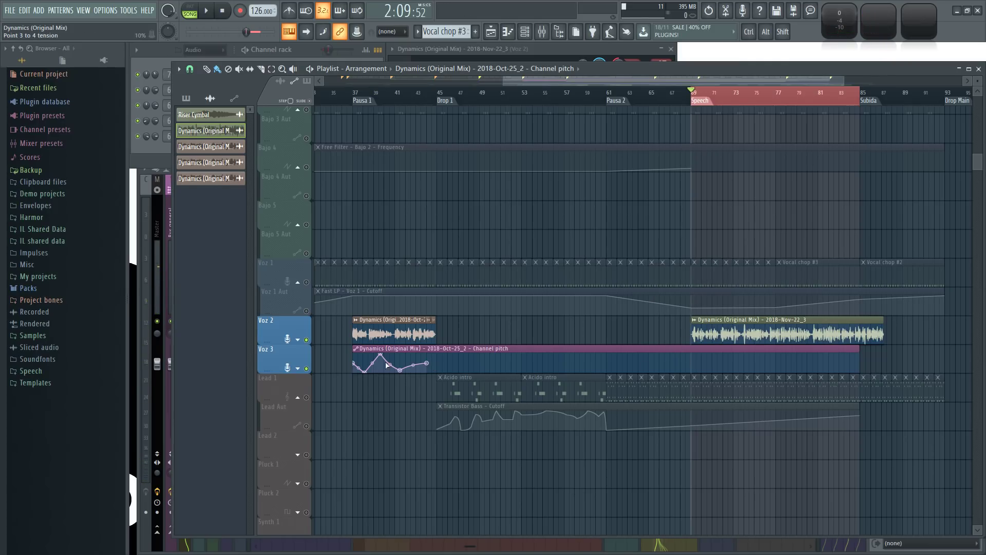
Step: Add a pitch automation point at bar 69, where Speech starts, and paste the first point's 50% value into it
right_click(356, 364)
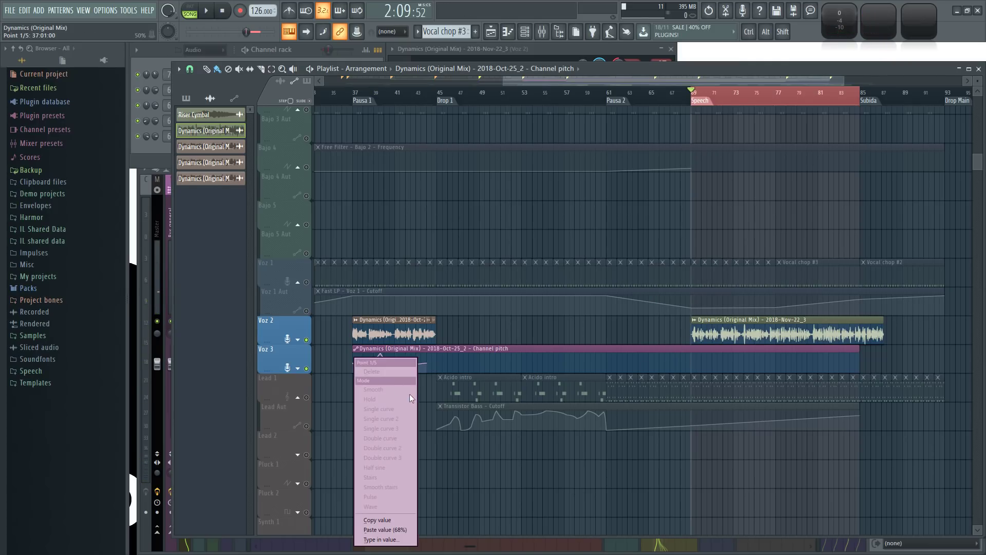
left_click(381, 521)
left_click(689, 363)
right_click(691, 362)
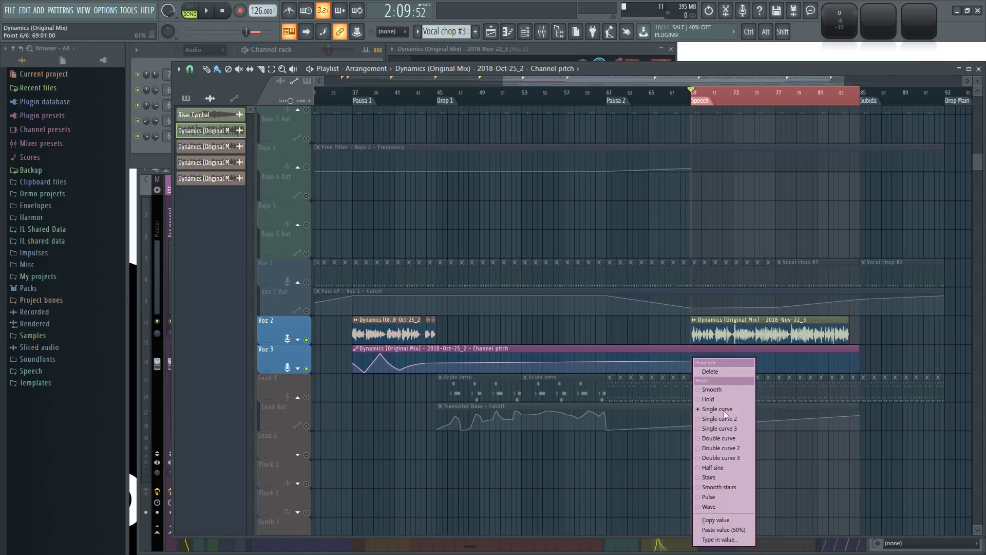
left_click(727, 529)
Step: During Speech playback, add alternating low and high pitch automation points on Voz 3 in a zigzag from bar 71 to bar 81
key("space")
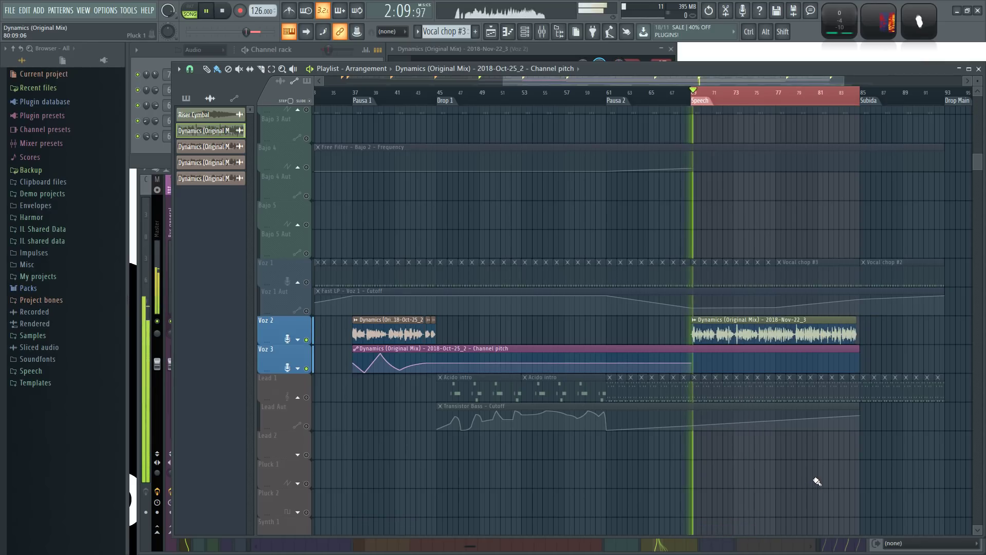
scroll(764, 473, "down", 3)
scroll(766, 473, "up", 4)
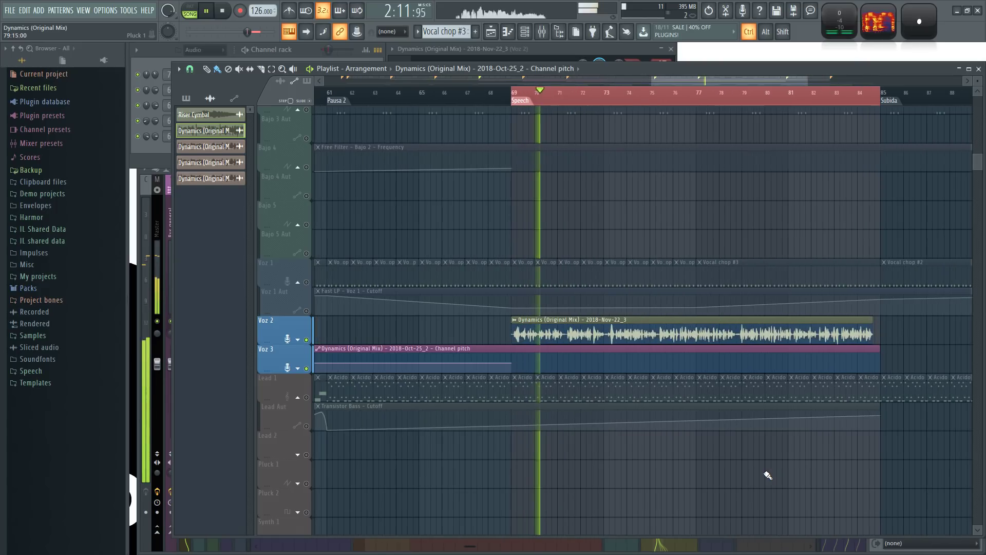
scroll(451, 446, "down", 5)
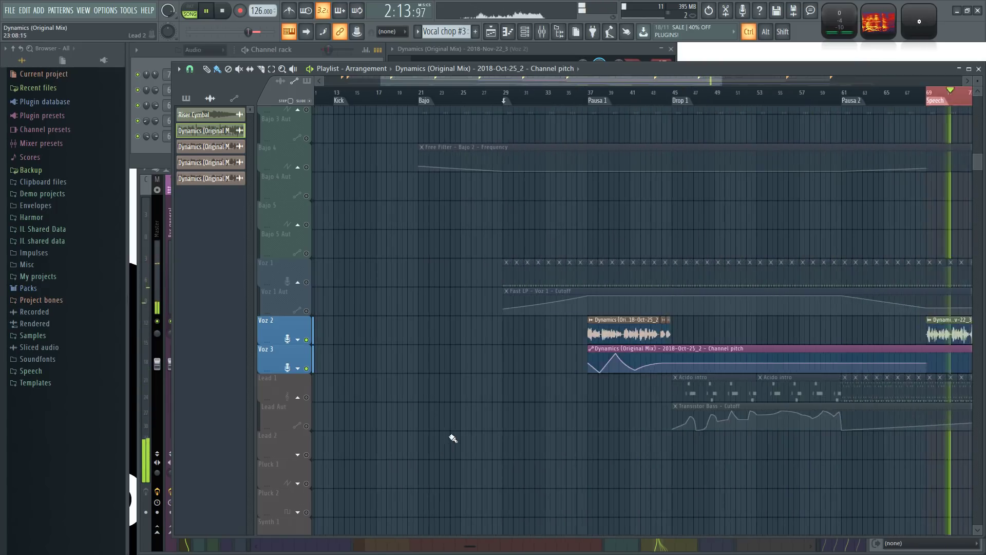
left_click_drag(740, 480, 502, 465)
scroll(865, 471, "up", 3)
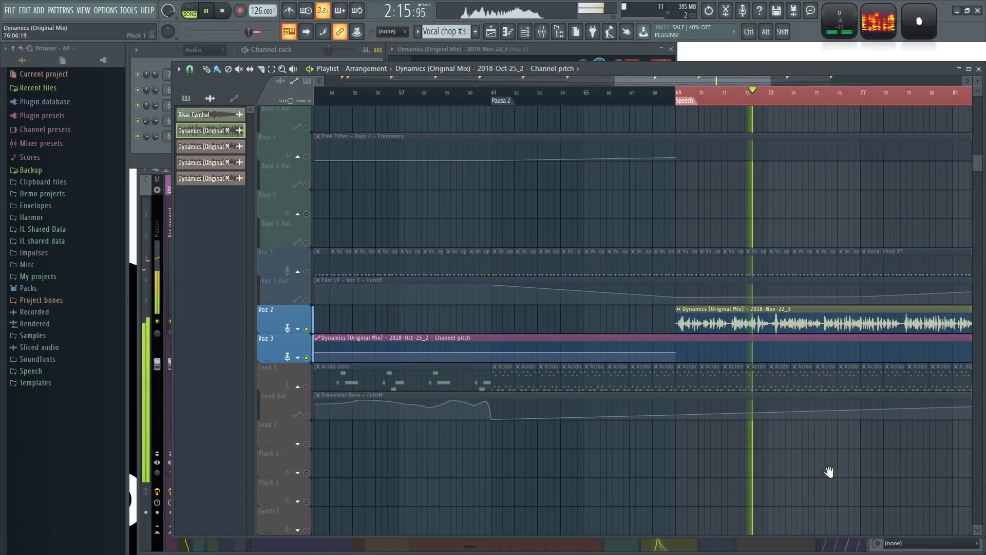
left_click_drag(839, 469, 707, 451)
right_click(593, 341)
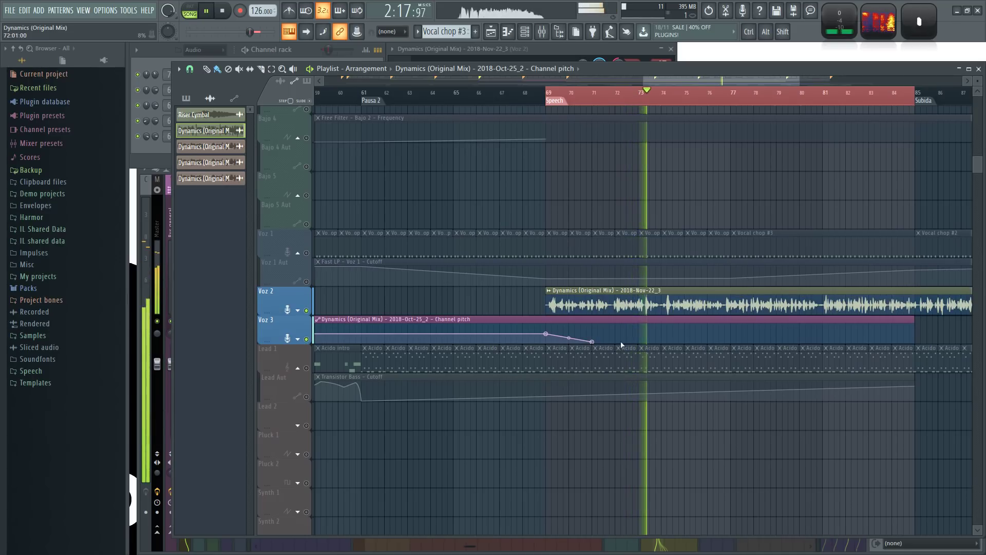
right_click(638, 331)
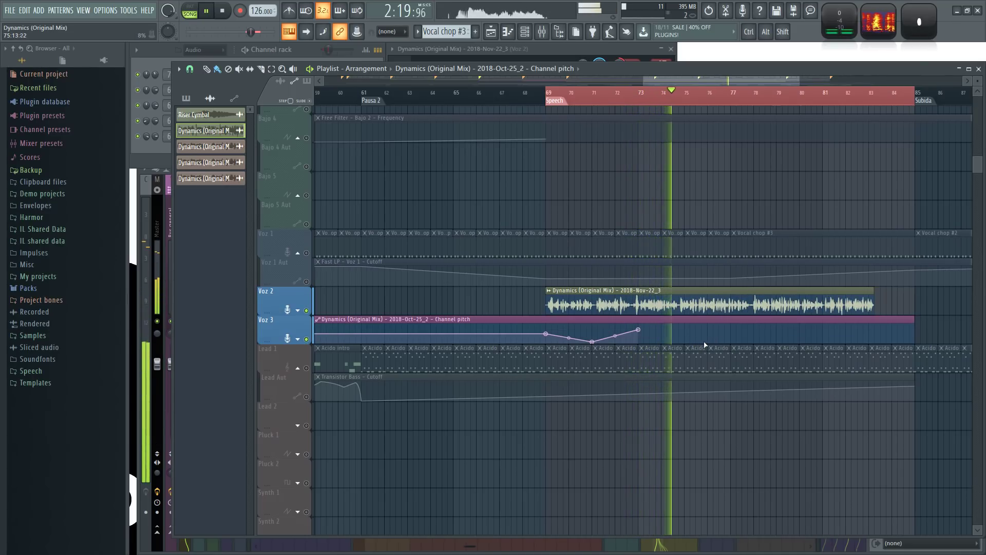
right_click(710, 342)
right_click(758, 332)
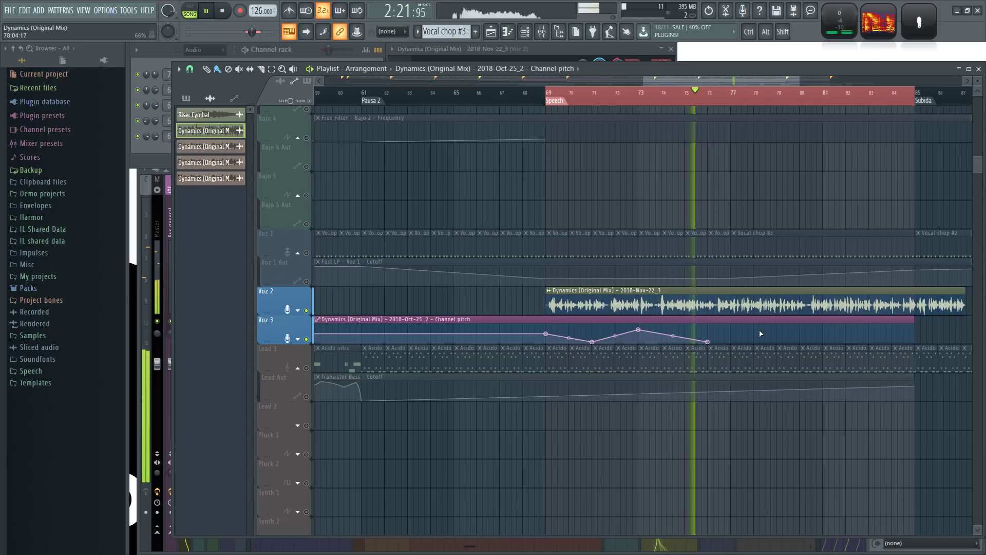
right_click(777, 331)
right_click(795, 336)
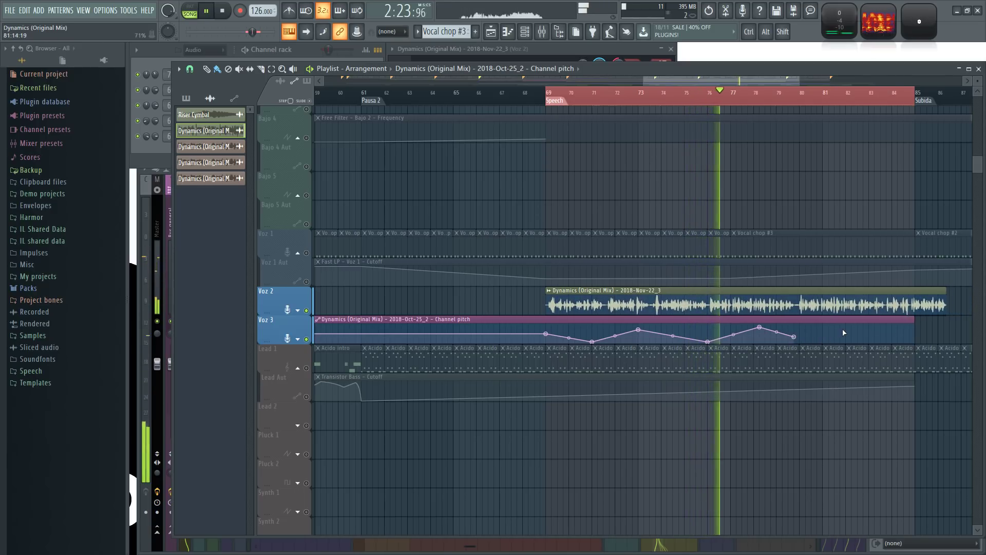
right_click(822, 327)
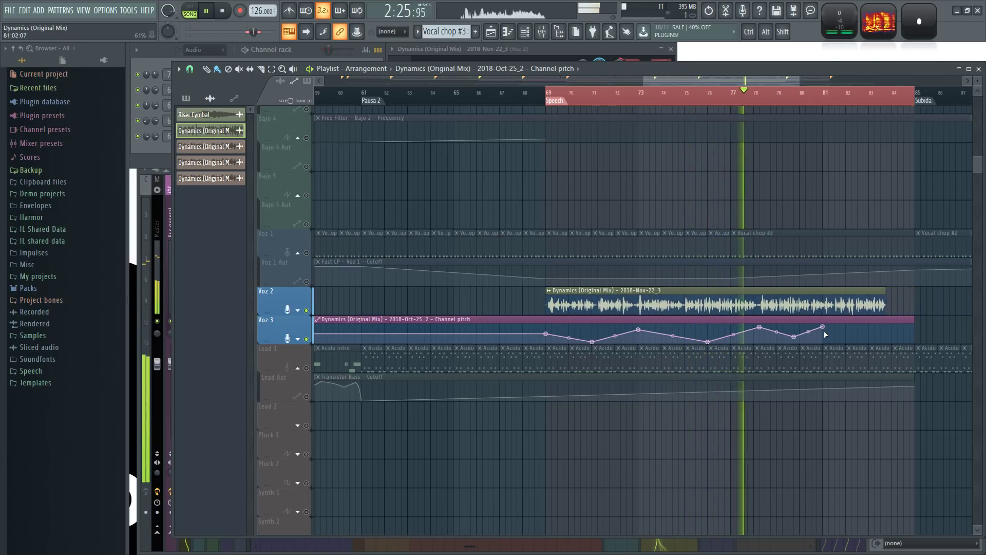
Step: During Speech playback, retime the Voz 3 zigzag with a low pitch point at bar 75 and the following high point at bar 77
left_click_drag(801, 458, 726, 459)
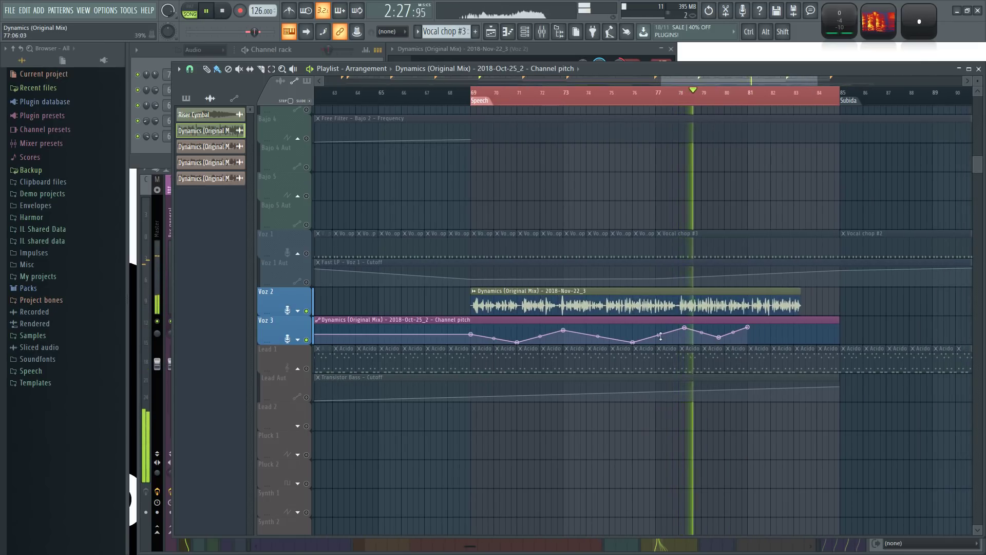
left_click_drag(633, 342, 658, 327)
scroll(719, 330, "up", 2)
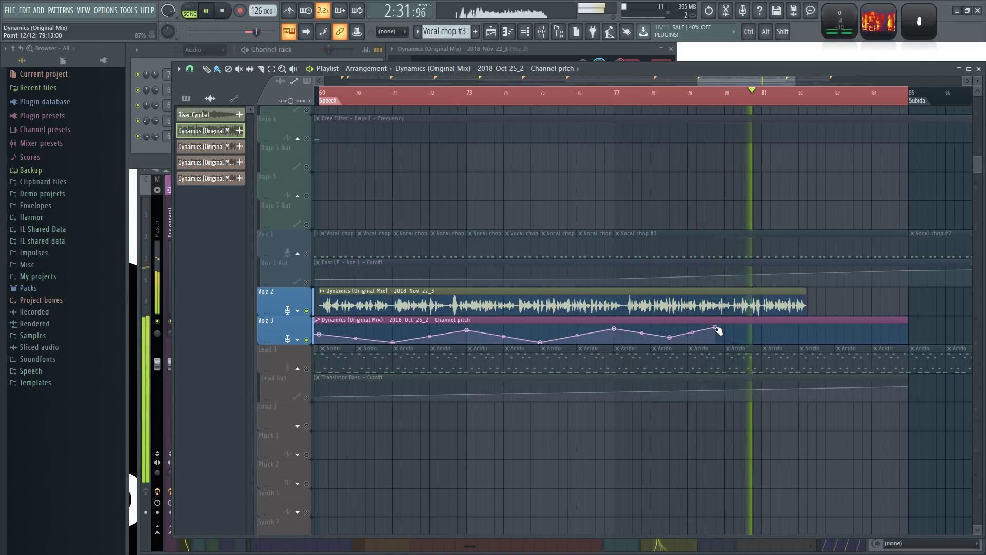
scroll(599, 456, "down", 3)
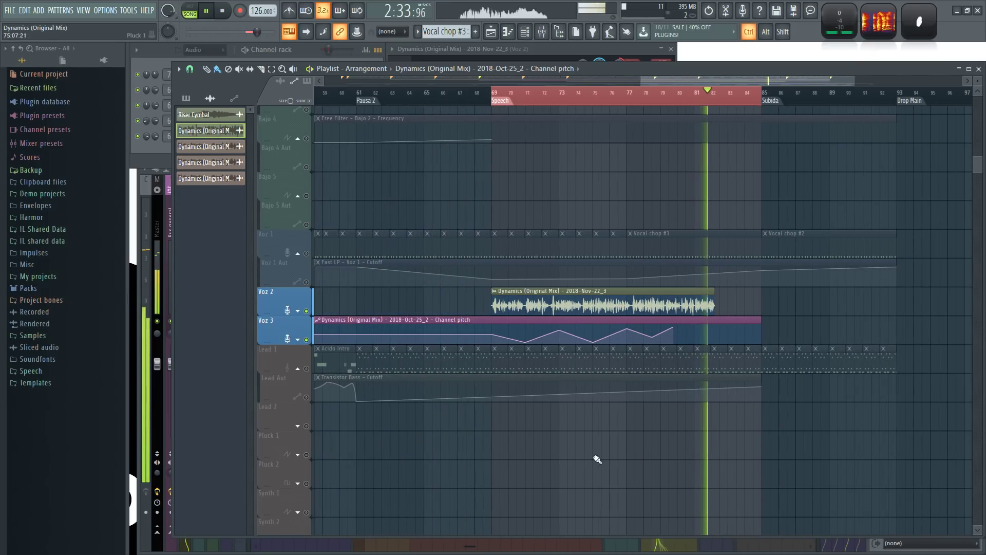
key("space")
scroll(575, 464, "up", 2)
scroll(444, 454, "down", 4)
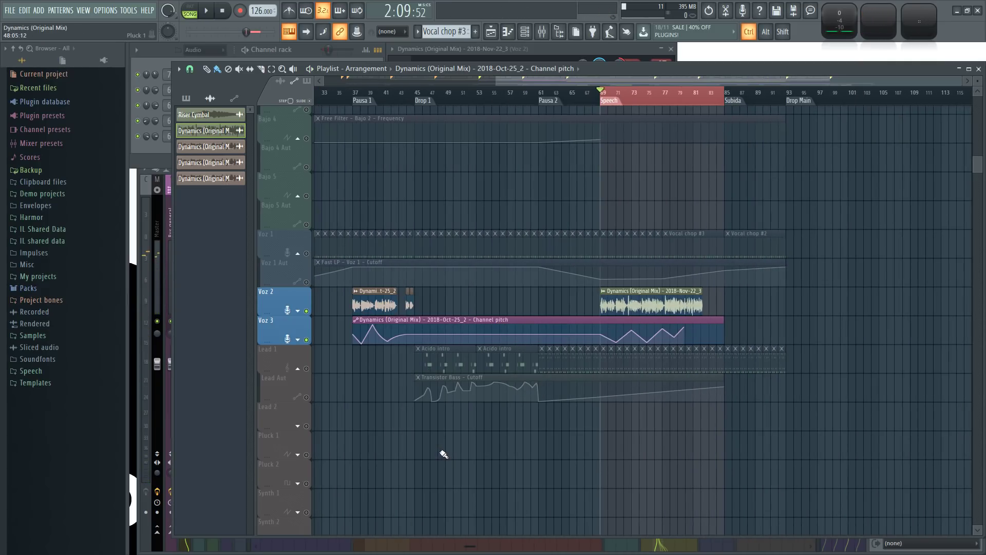
scroll(676, 460, "up", 4)
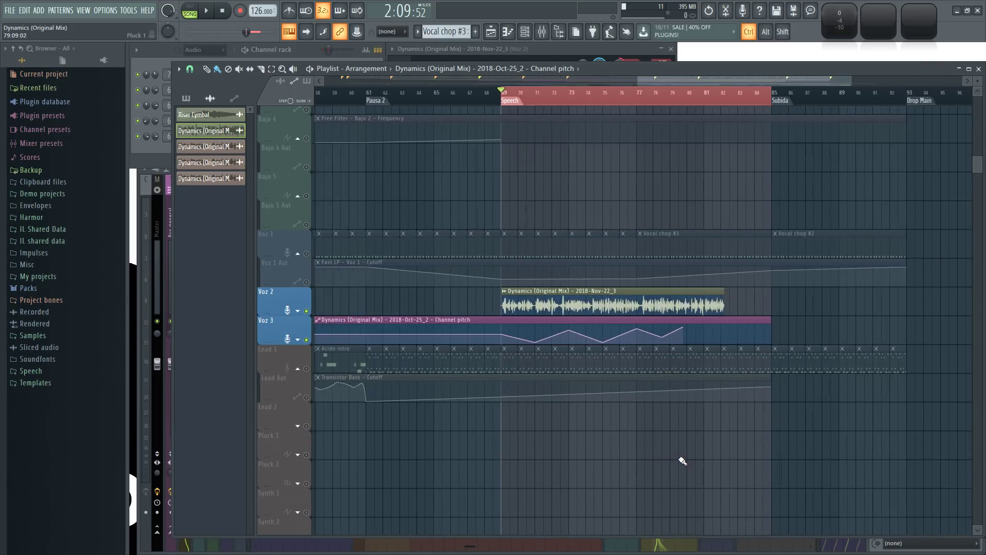
Step: Replay the Speech section and move the low pitch point after the bar 77 peak to bar 79
key("space")
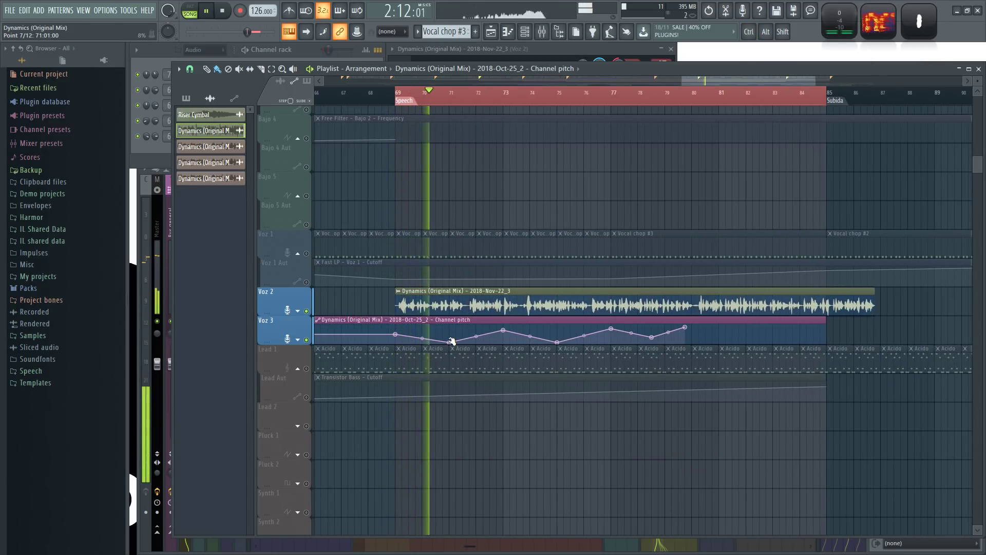
scroll(455, 438, "down", 5)
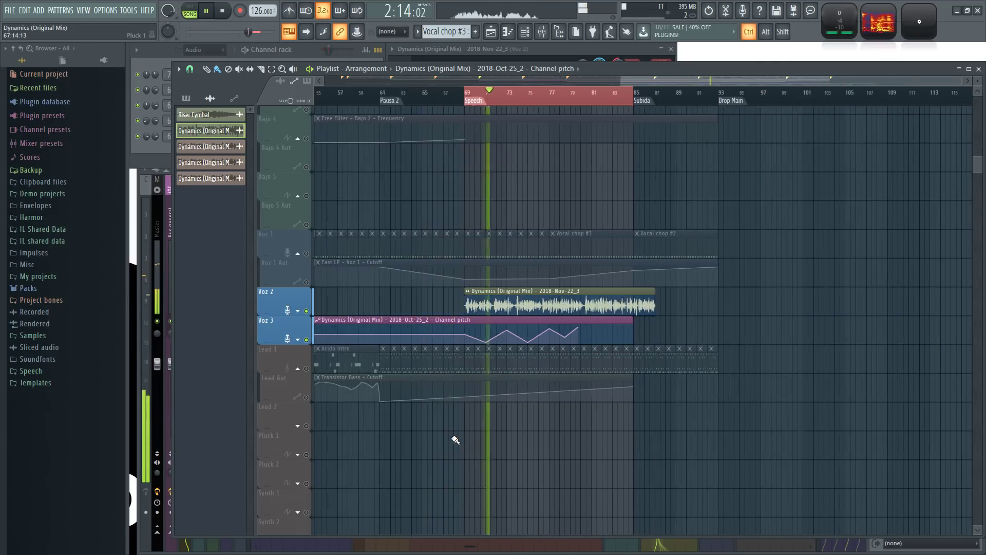
scroll(520, 438, "up", 3)
left_click_drag(766, 452, 586, 462)
left_click_drag(801, 475, 557, 475)
scroll(766, 476, "up", 3)
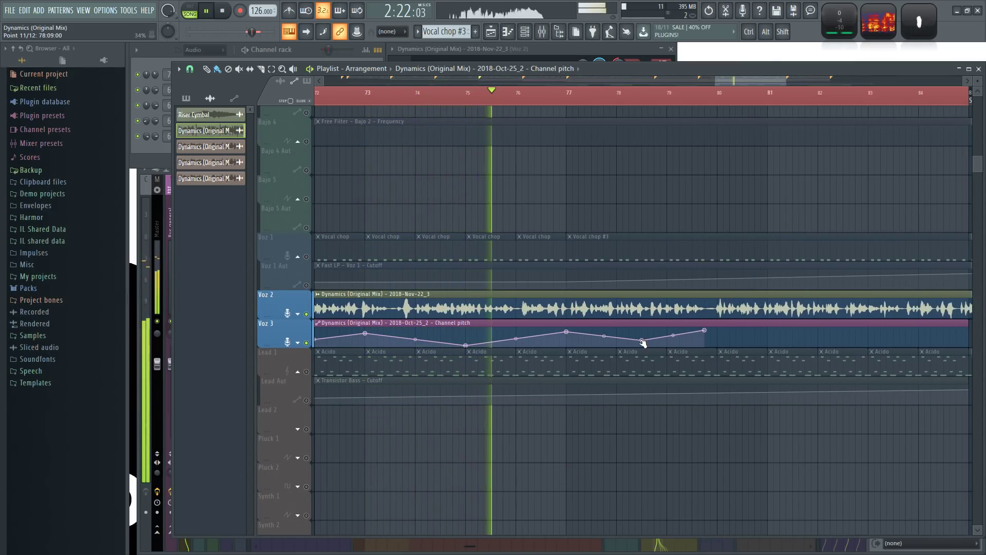
left_click_drag(643, 342, 668, 345)
Step: Move the last high pitch point to bar 81, add a low point at bar 83 and a closing high point at bar 85
scroll(588, 396, "right", 3)
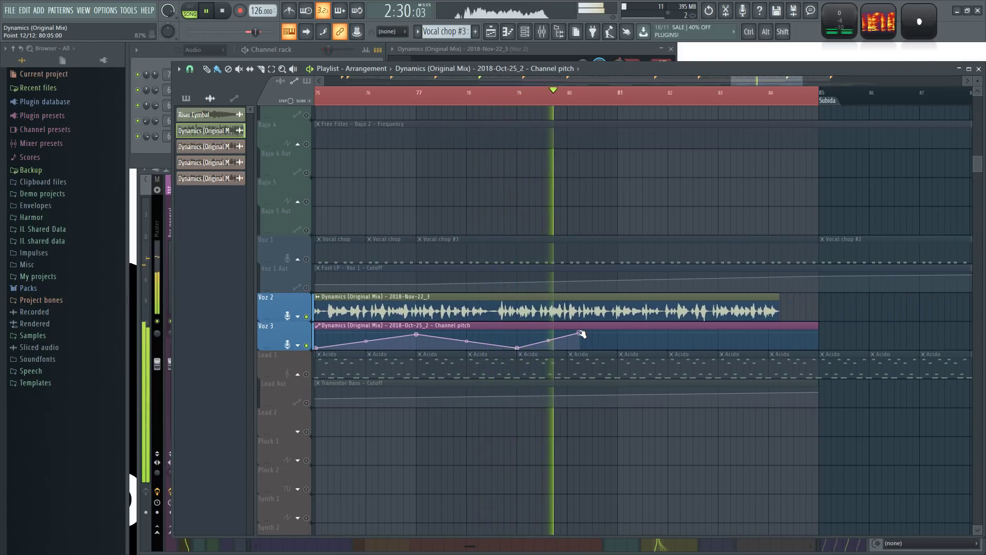
left_click_drag(582, 335, 619, 332)
left_click(719, 349)
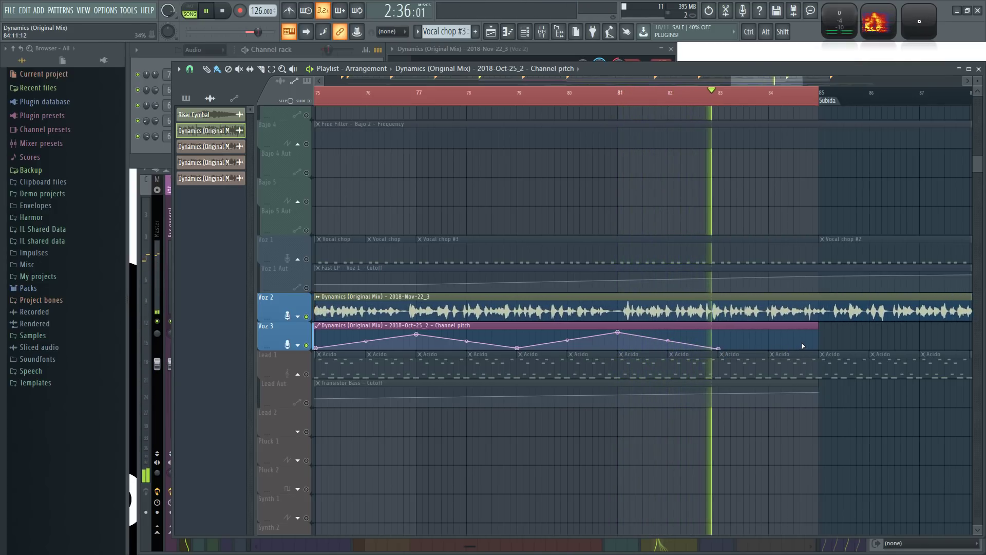
scroll(809, 436, "down", 2)
scroll(809, 436, "down", 1)
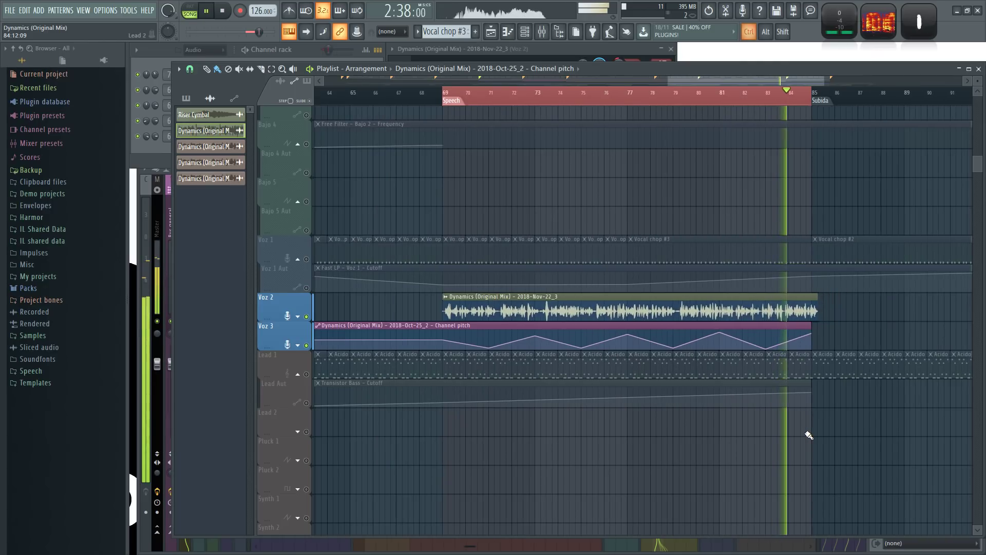
key("space")
Step: Reshape the start of the Speech pitch curve after the Pausa 1 curve, with a low point at bar 70 rising in a bend to a peak at bar 71
scroll(816, 453, "up", 2)
scroll(564, 438, "down", 1)
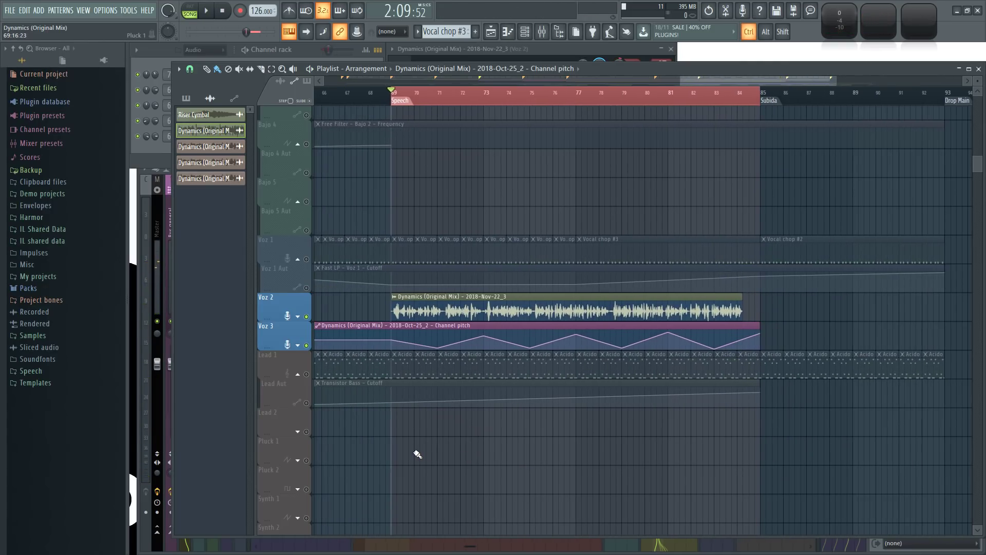
scroll(436, 441, "up", 1)
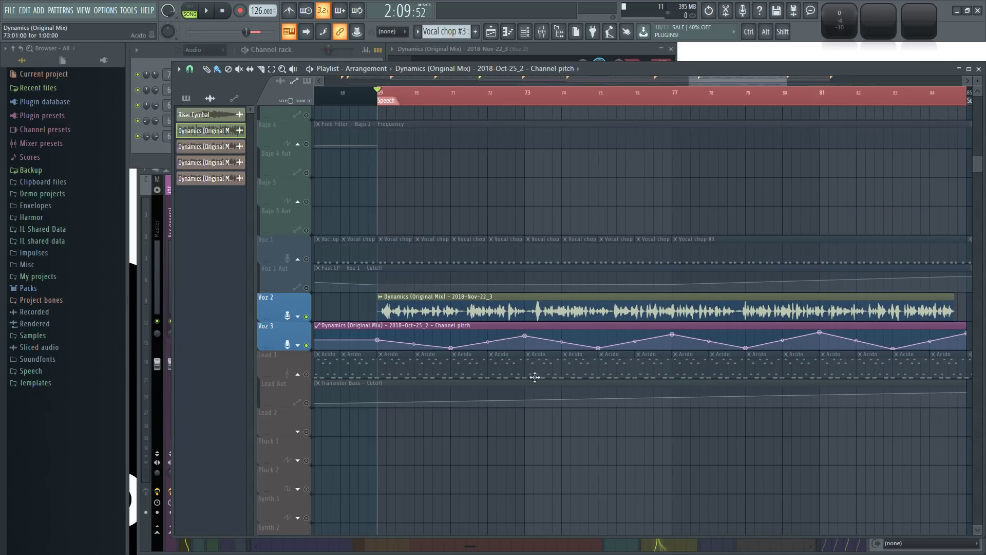
scroll(528, 430, "down", 4)
scroll(722, 468, "up", 1)
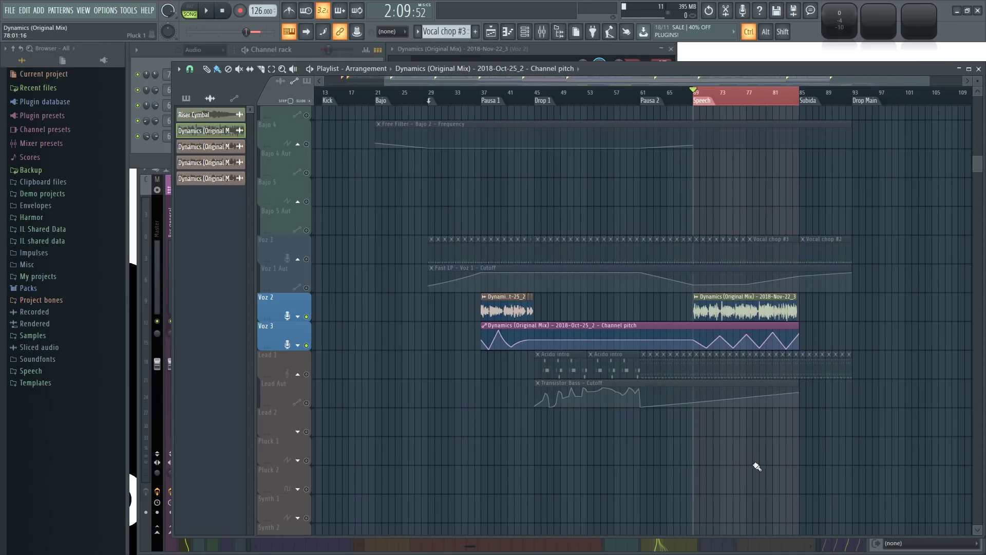
scroll(661, 441, "up", 2)
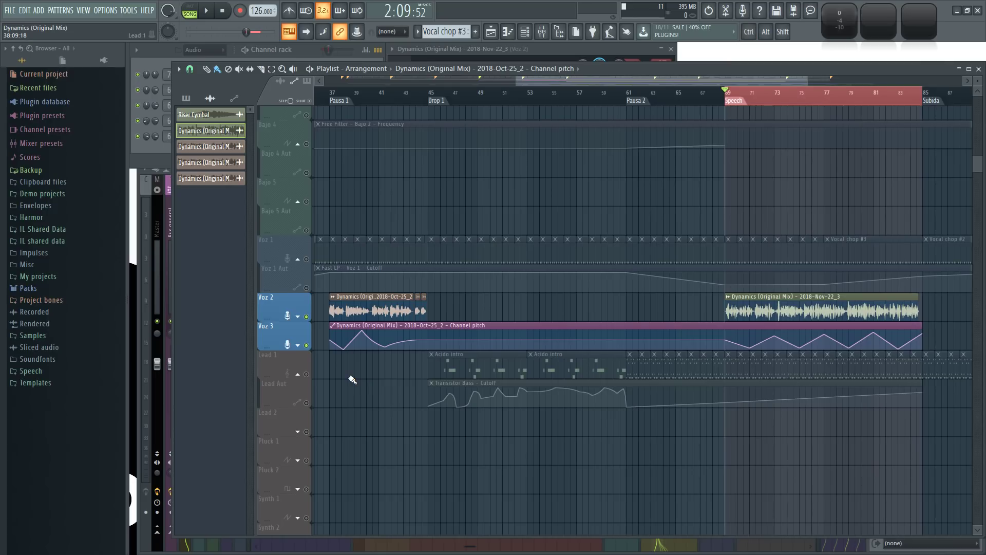
scroll(764, 454, "up", 3)
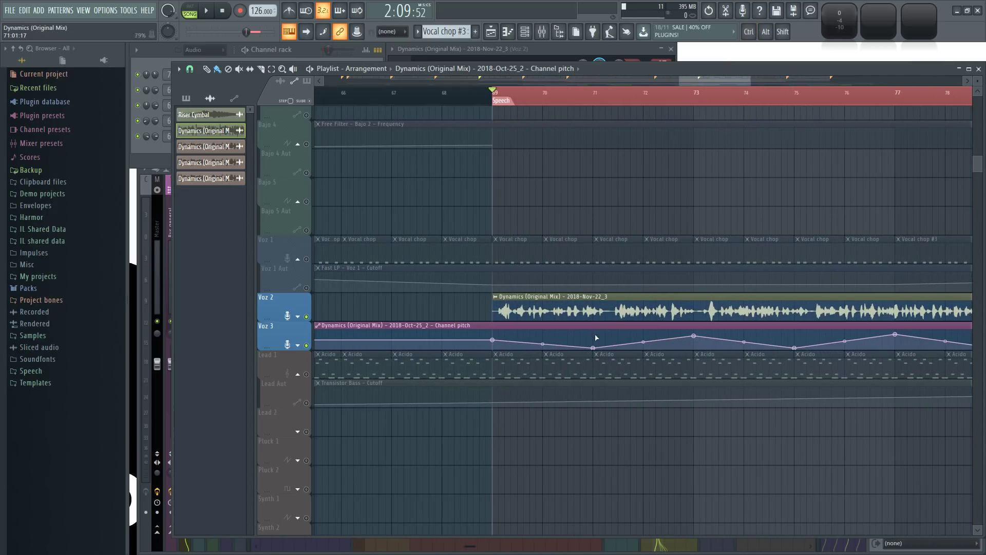
mouse_move(596, 346)
left_mouse_down()
mouse_move(486, 352)
mouse_move(642, 334)
mouse_move(595, 340)
left_mouse_up()
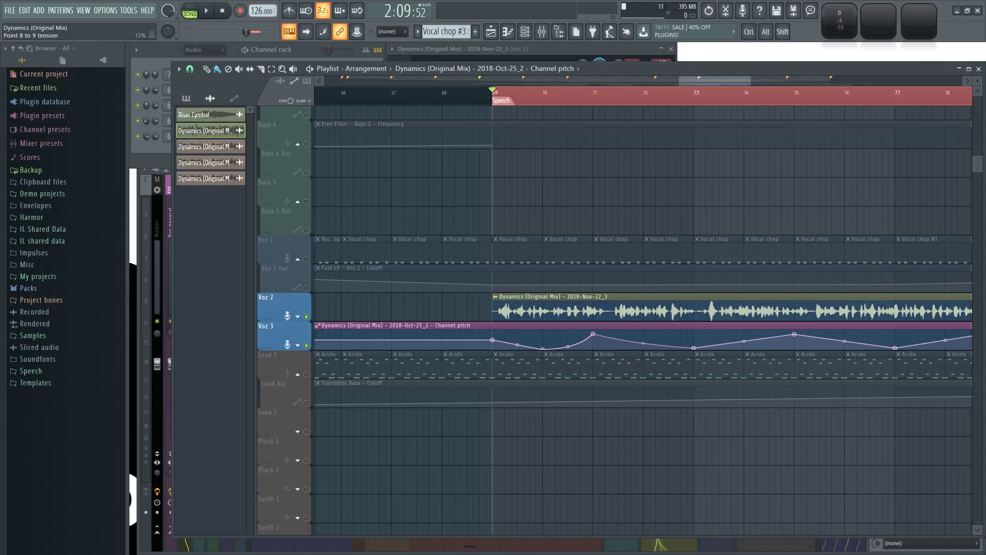
Step: During Speech playback, shape the pitch curve with low points at bars 72 and 76 and a curved, slightly lower peak at bar 74
key("space")
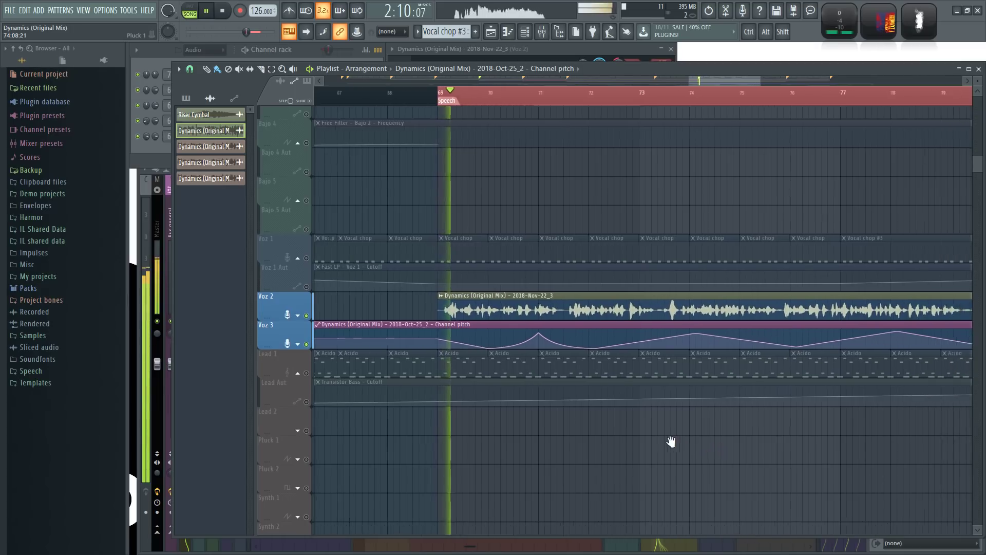
scroll(566, 342, "down", 1)
left_click_drag(532, 323, 531, 330)
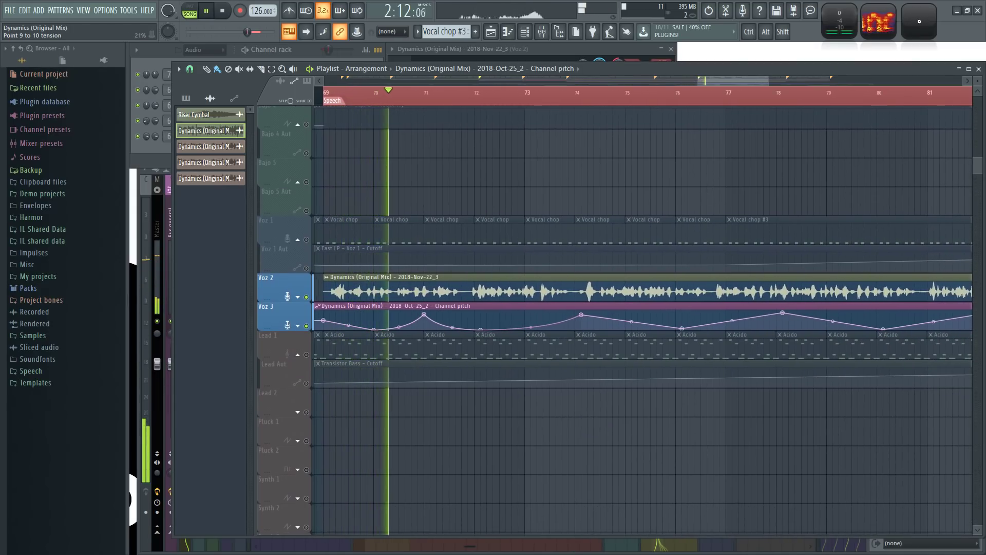
left_click_drag(586, 315, 624, 327)
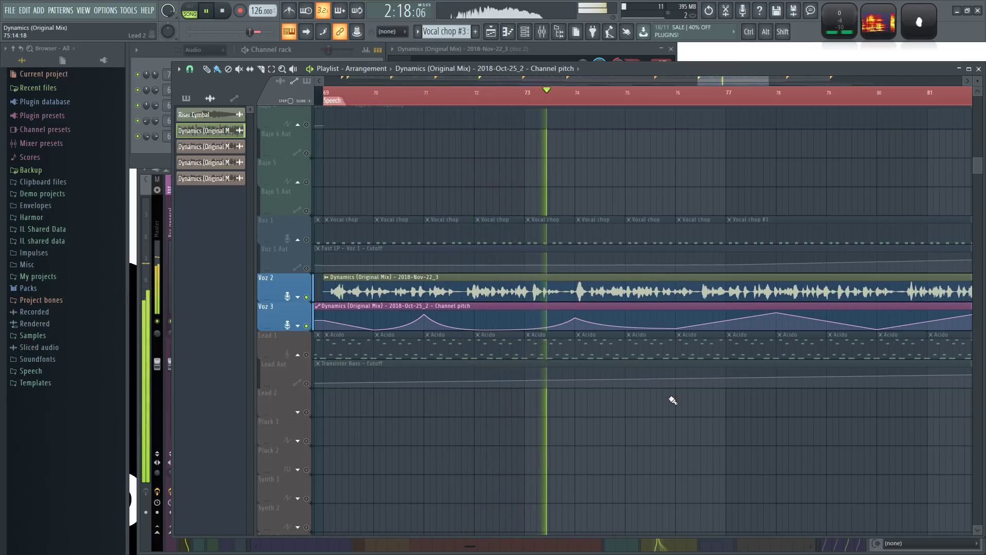
left_click_drag(711, 438, 683, 445)
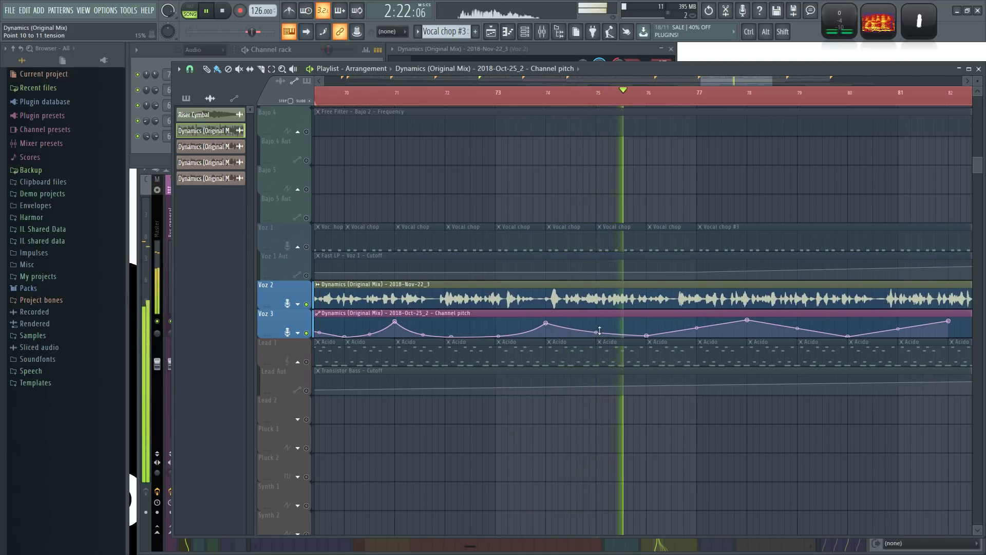
Step: Place the next pitch peaks at bars 77 and 81 with a low point at bar 79, bending the segments between them
left_click_drag(747, 320, 699, 326)
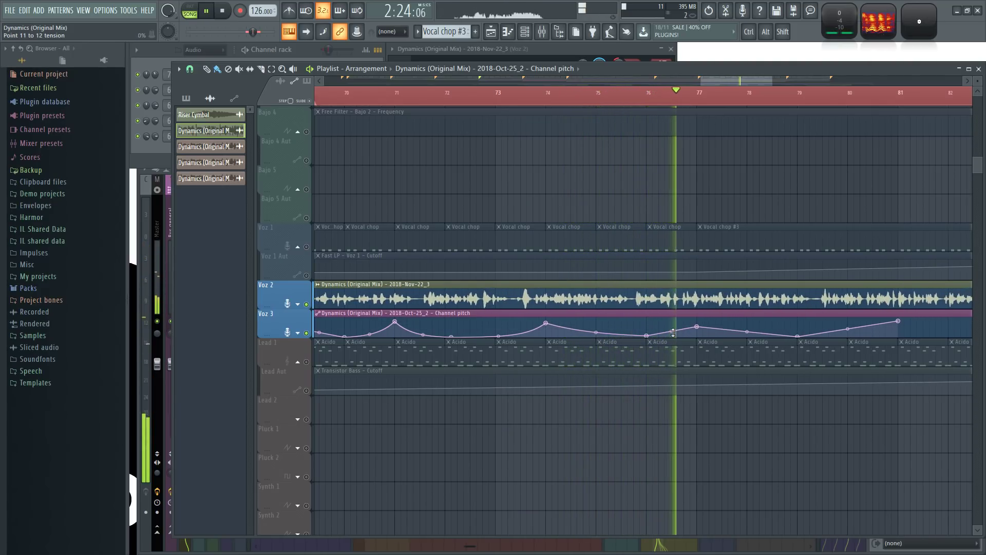
left_click_drag(766, 414, 656, 442)
left_click_drag(619, 352, 619, 357)
left_click_drag(785, 447, 655, 463)
left_click_drag(639, 357, 640, 361)
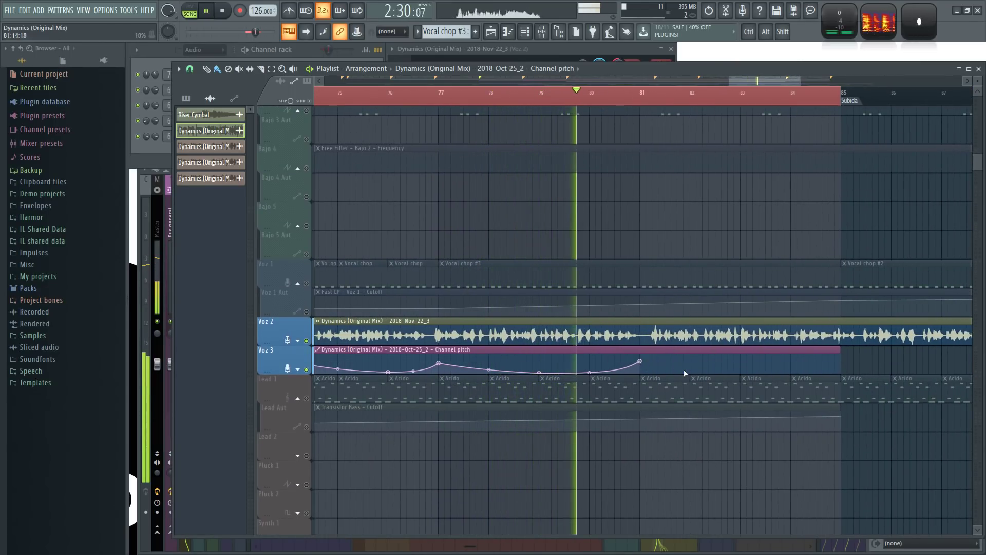
Step: Add a low pitch point at bar 83, flatten the segment leading to it, and finish the curve with a 50% point at bar 85
right_click(740, 373)
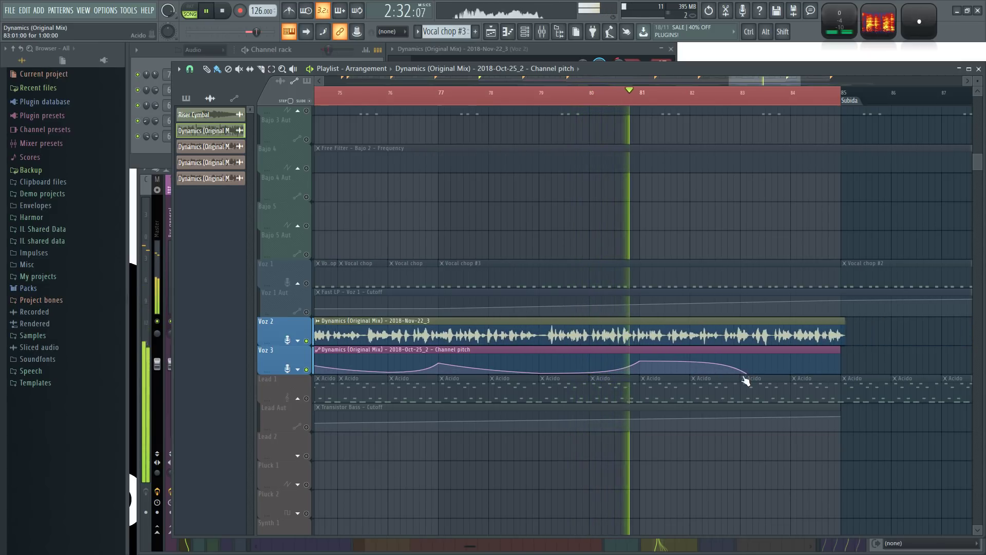
left_click_drag(690, 362, 690, 368)
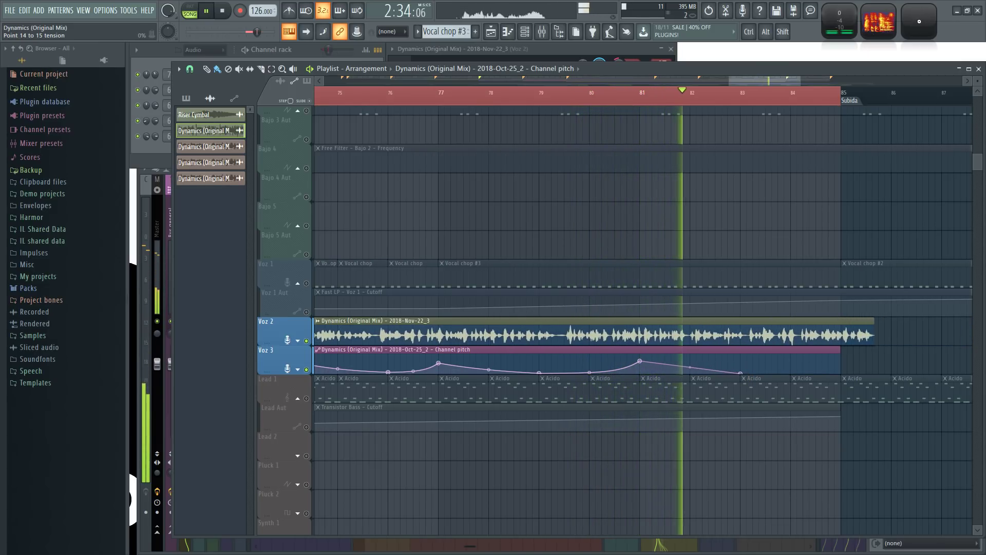
right_click(841, 365)
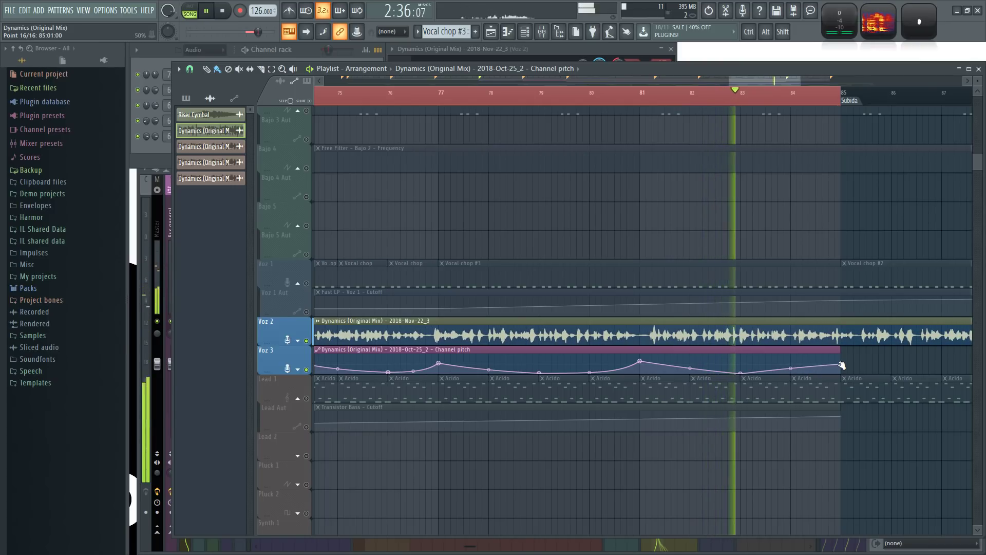
scroll(792, 437, "down", 4)
key("ctrl+space")
Step: Play the voice from the start of Speech and briefly switch to OBS to check the recording
scroll(542, 116, "up", 2)
left_click(535, 95)
scroll(675, 174, "up", 3)
key("space")
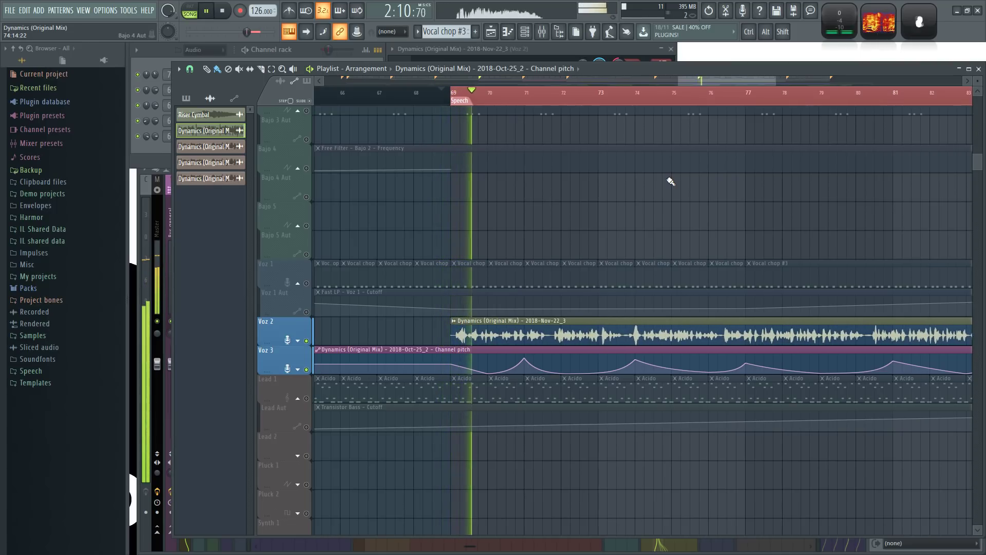
key("alt+Tab")
key("alt+Tab")
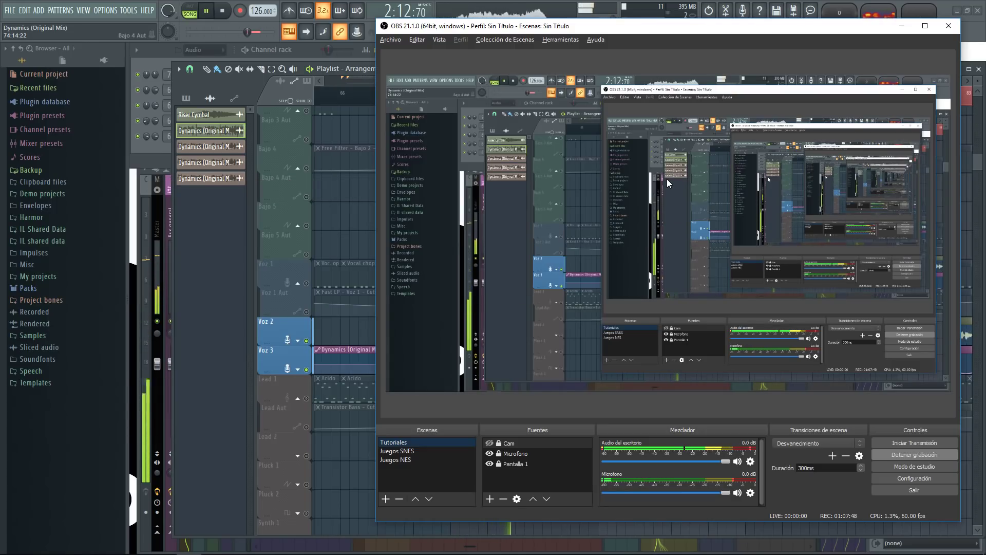
key("alt+Tab")
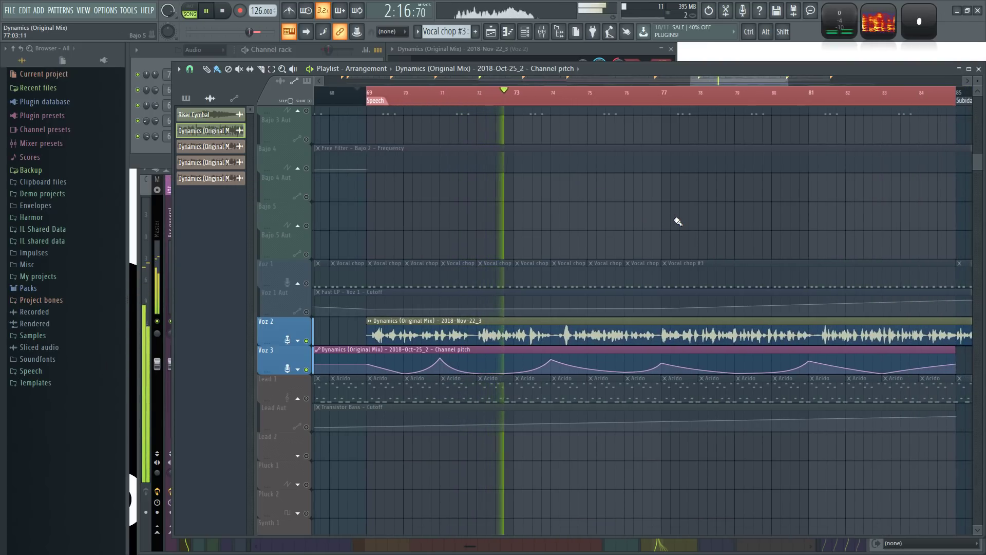
Step: Unsolo the voice tracks and play the Speech section with all the other tracks, then stop playback
left_click(306, 341, "ctrl")
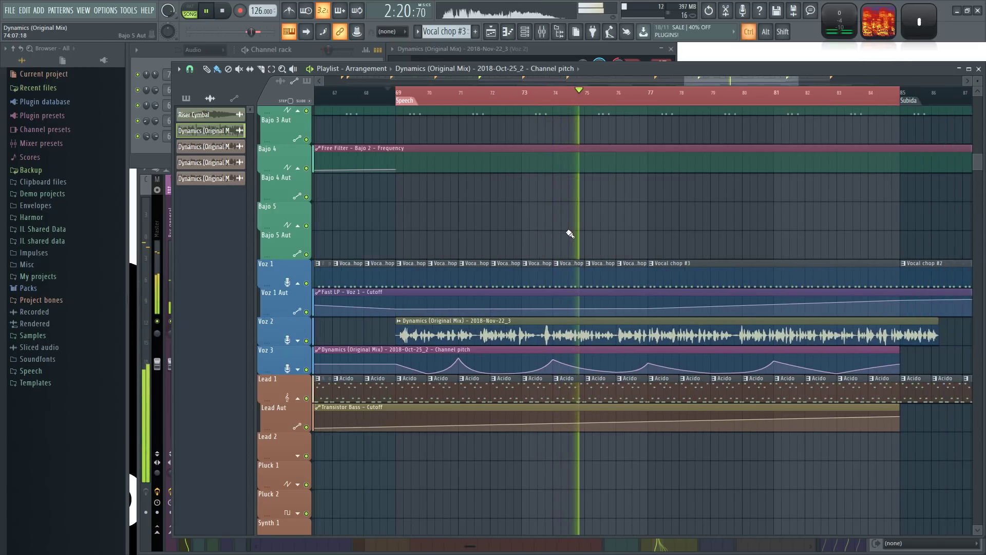
scroll(569, 234, "down", 2)
key("space")
key("space")
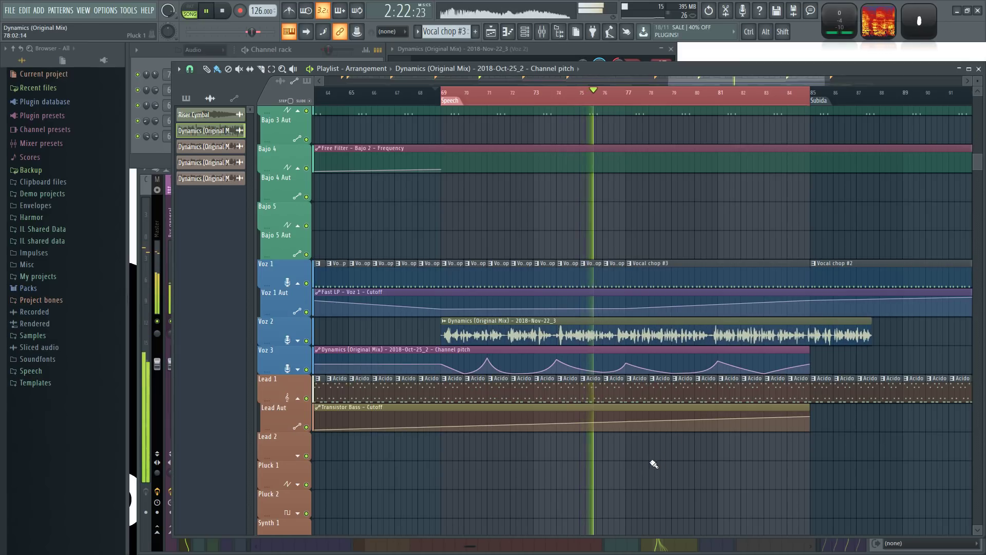
scroll(655, 464, "up", 3)
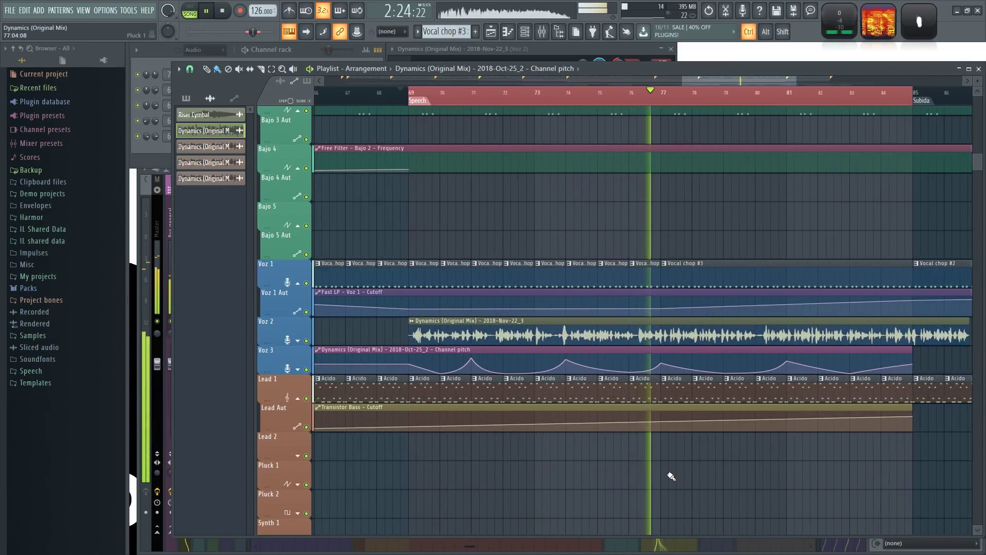
scroll(670, 474, "up", 1)
left_click_drag(822, 497, 666, 484)
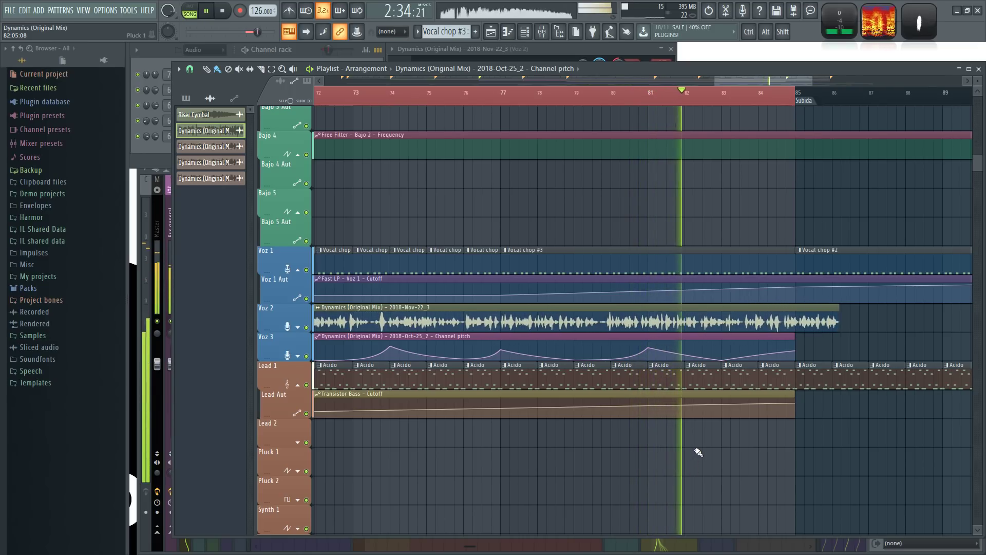
scroll(698, 452, "up", 2)
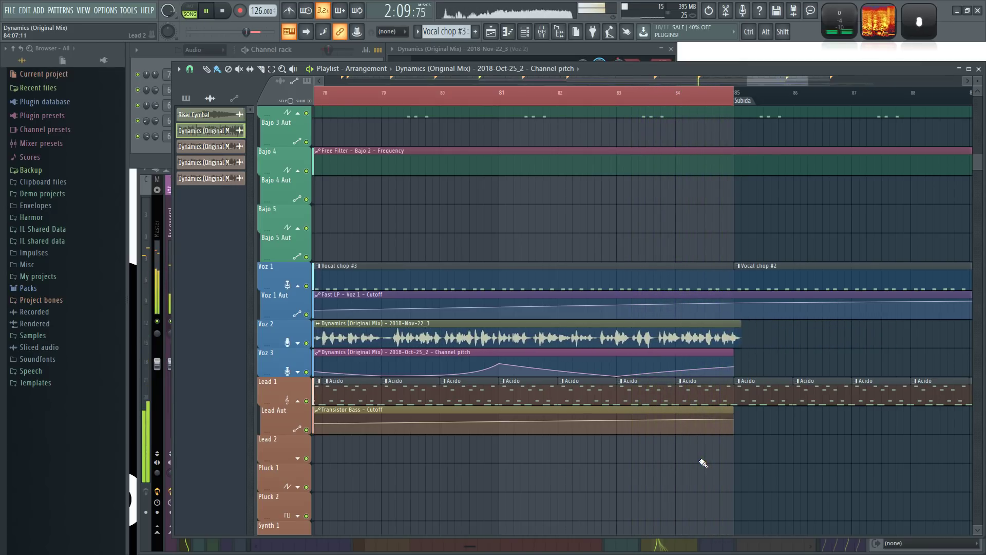
key("space")
Step: Clear the Speech time selection and bring the drum tracks around Pausa 2 and Speech into view
scroll(704, 462, "down", 3)
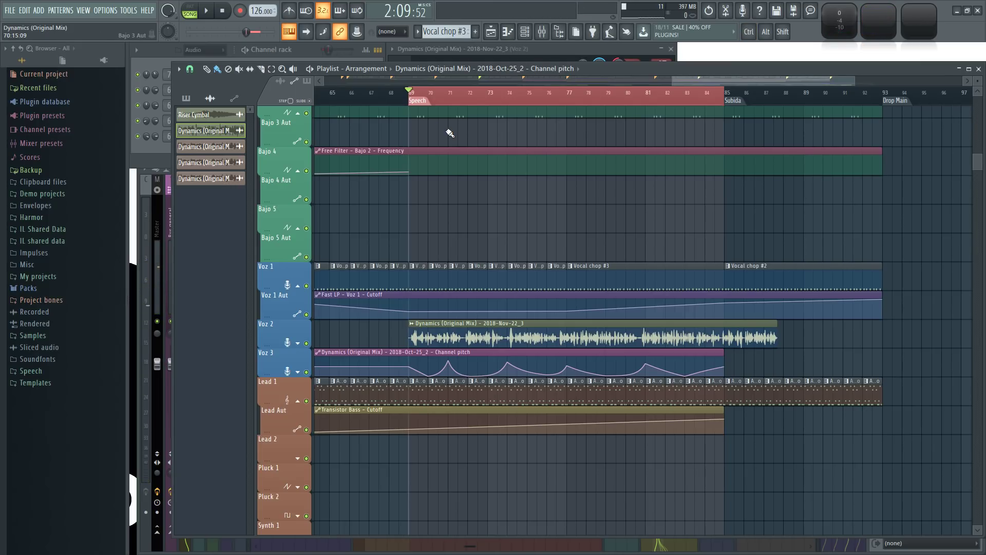
scroll(590, 209, "down", 4)
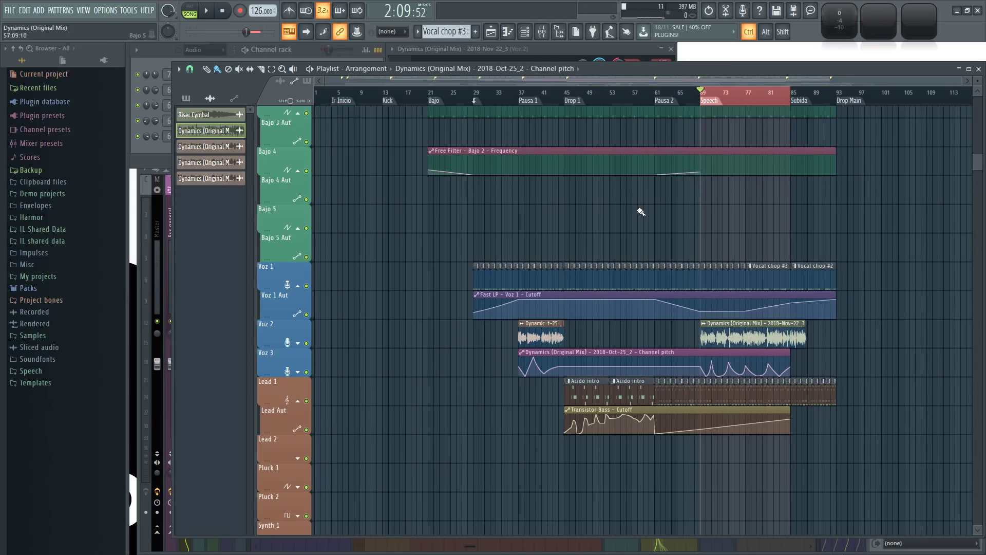
scroll(769, 236, "up", 6)
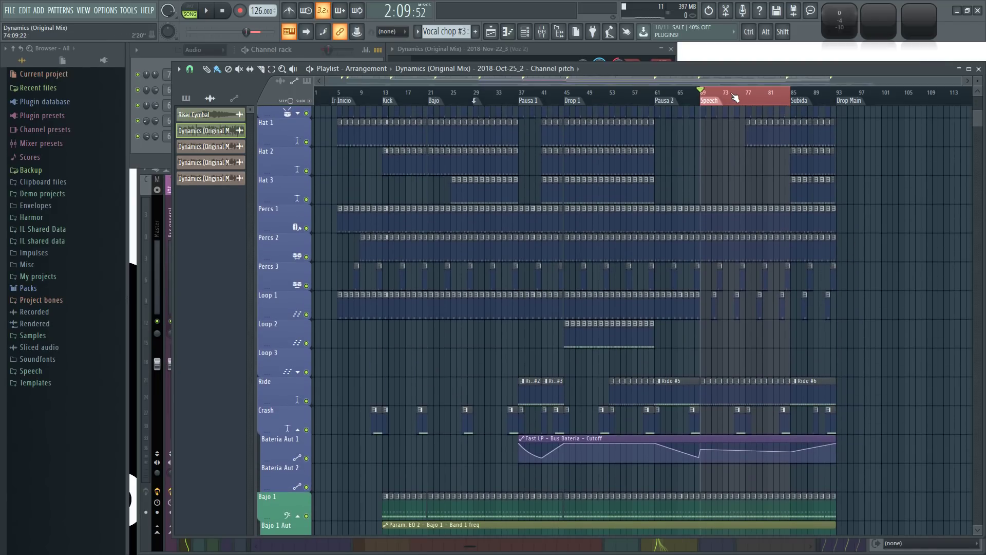
key("ctrl+d")
scroll(713, 172, "up", 4)
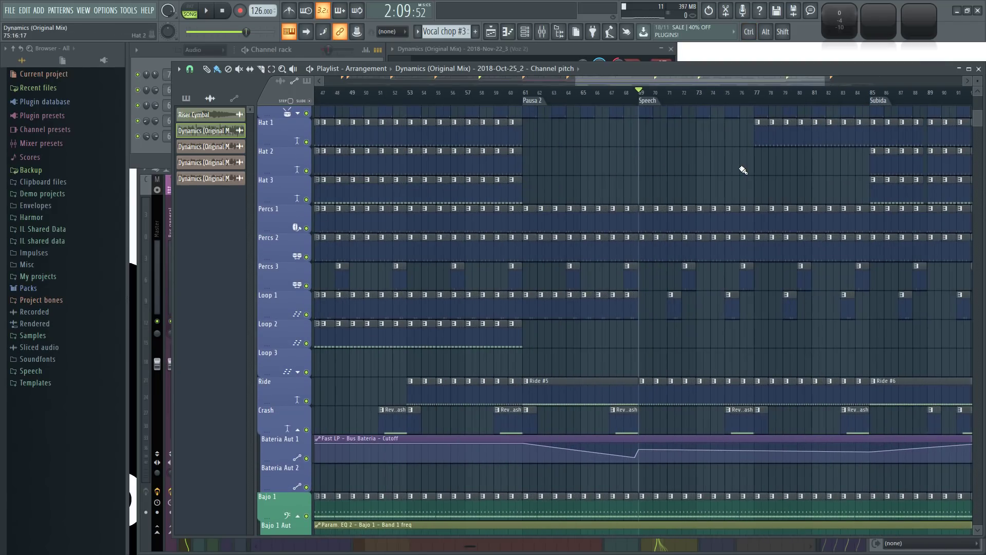